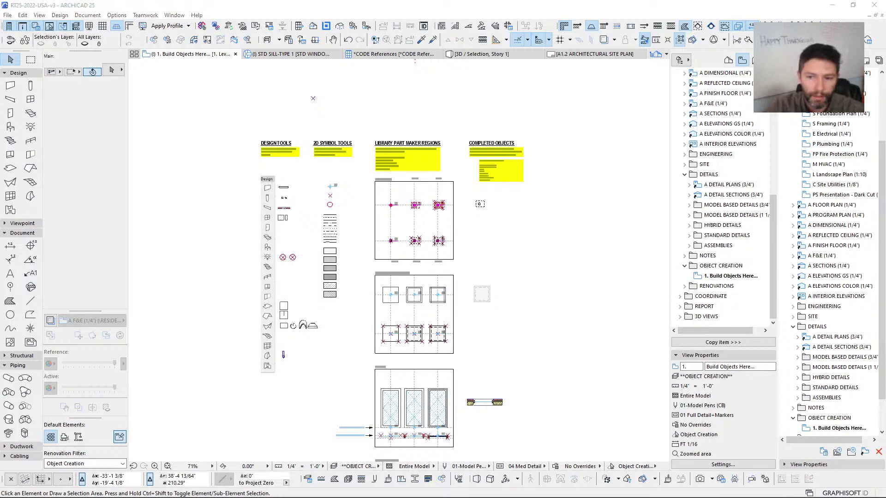
# Step: Switch to the CB Livestream-Barnlight.com Sample folder in File Explorer, widen its file list, and bring up the SPS-0448 Original Integrated LED Series PDF in Revu
pyautogui.hotkey('alt', 'Tab')
pyautogui.moveTo(347, 111); pyautogui.dragTo(346, 101)
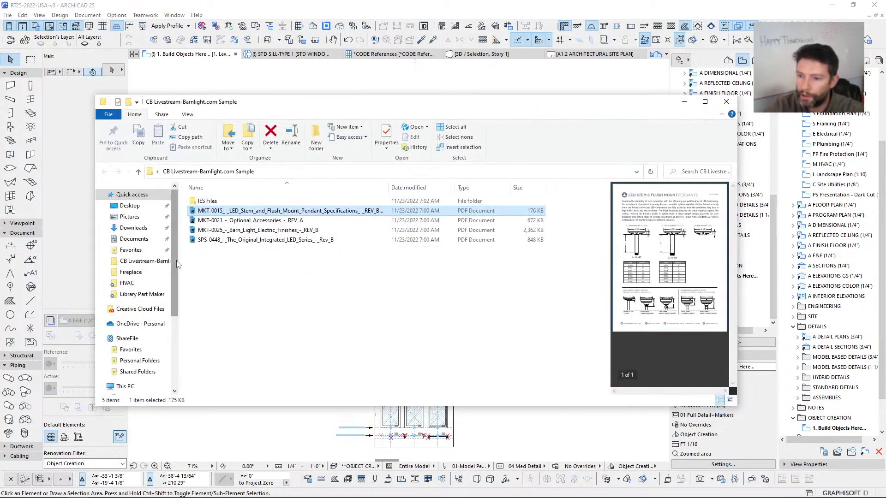
pyautogui.moveTo(177, 263); pyautogui.dragTo(89, 264)
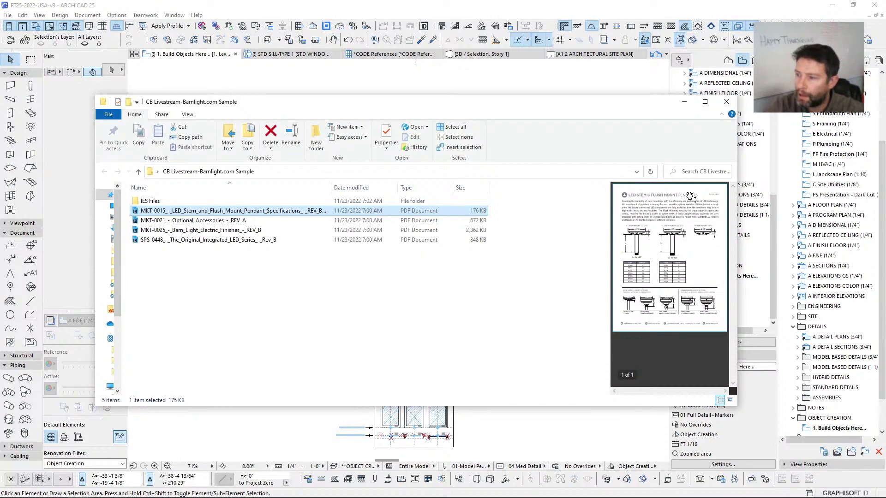
pyautogui.click(274, 266)
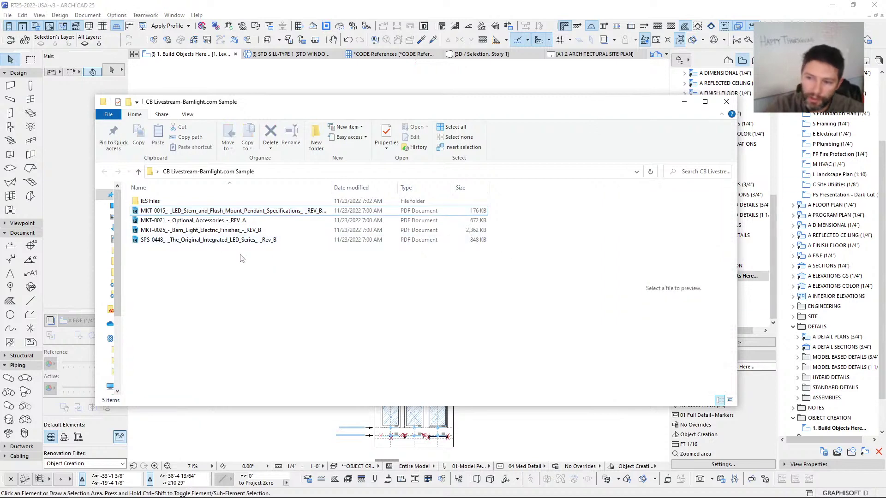
pyautogui.click(222, 244)
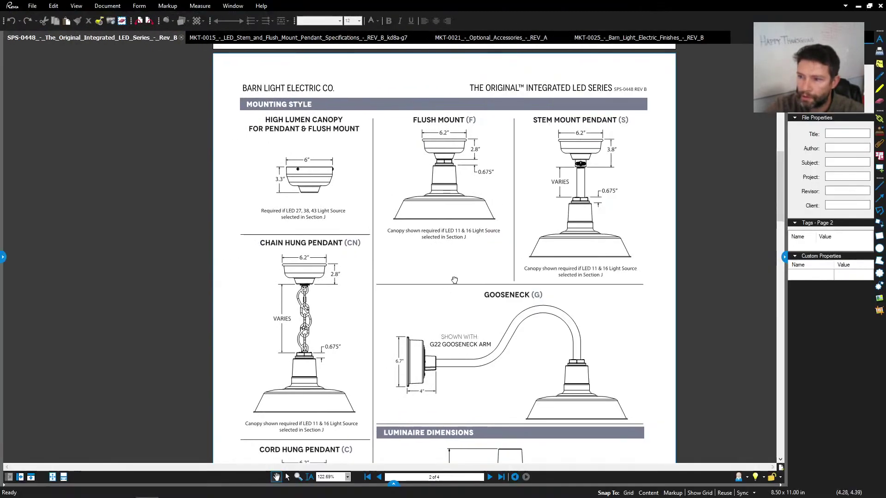
# Step: Examine the mounting style drawings on page 2 of the Original Integrated LED Series sheet, focusing on the gooseneck mount
pyautogui.moveTo(449, 300); pyautogui.dragTo(432, 218)
pyautogui.scroll(-2, 457, 269)
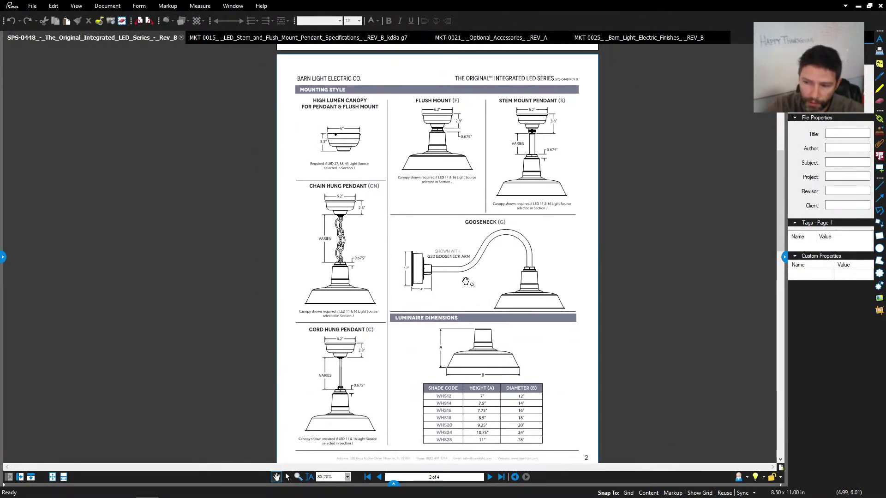
pyautogui.scroll(-1, 468, 279)
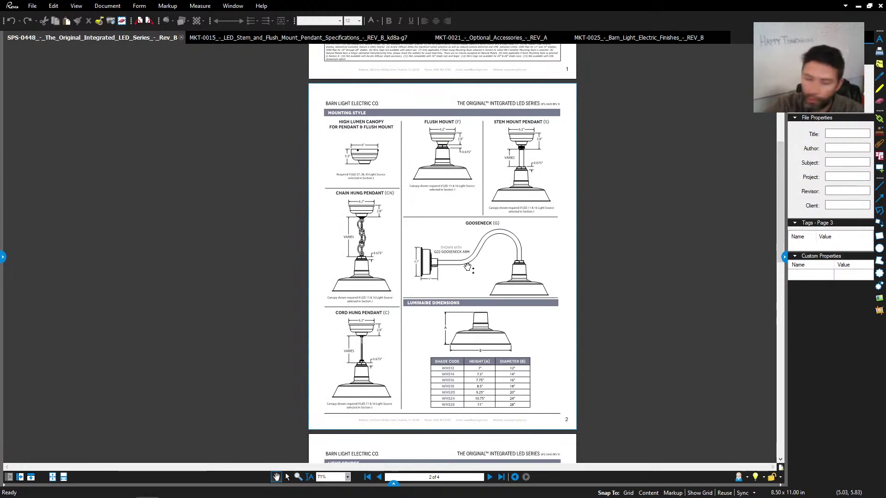
pyautogui.moveTo(468, 267); pyautogui.dragTo(460, 138)
pyautogui.scroll(4, 460, 139)
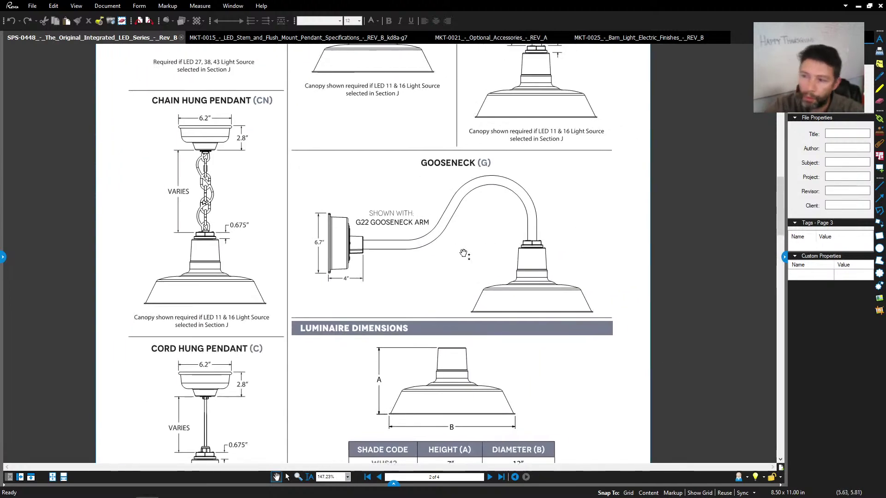
pyautogui.moveTo(502, 325); pyautogui.dragTo(476, 265)
pyautogui.scroll(-3, 476, 266)
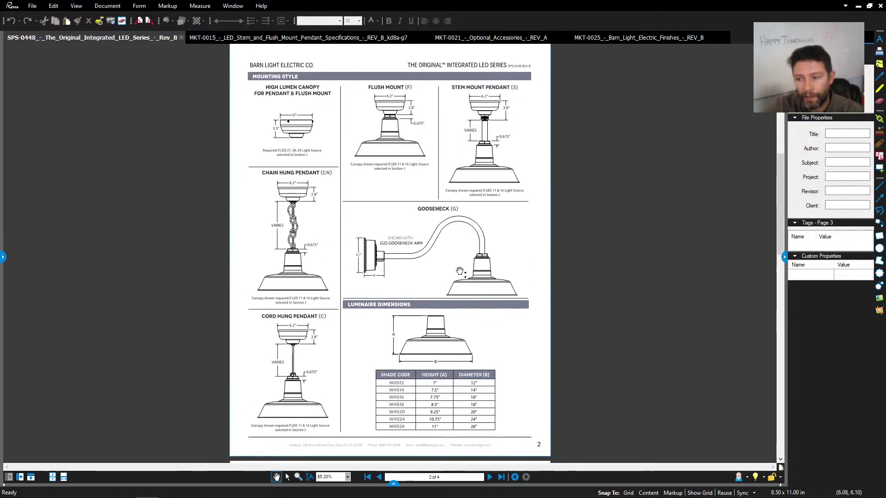
# Step: Examine the luminaire dimensions drawing and its table of shade codes, heights and diameters
pyautogui.moveTo(441, 334); pyautogui.dragTo(442, 275)
pyautogui.scroll(3, 413, 350)
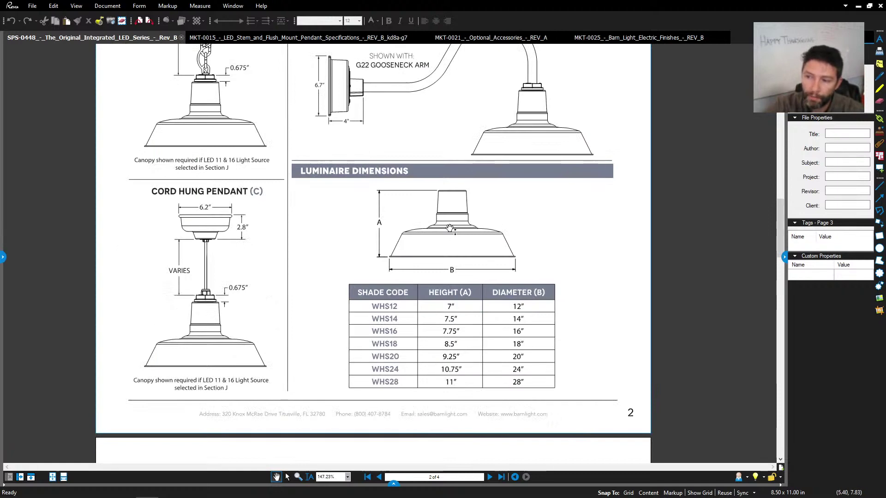
pyautogui.moveTo(468, 338); pyautogui.dragTo(473, 309)
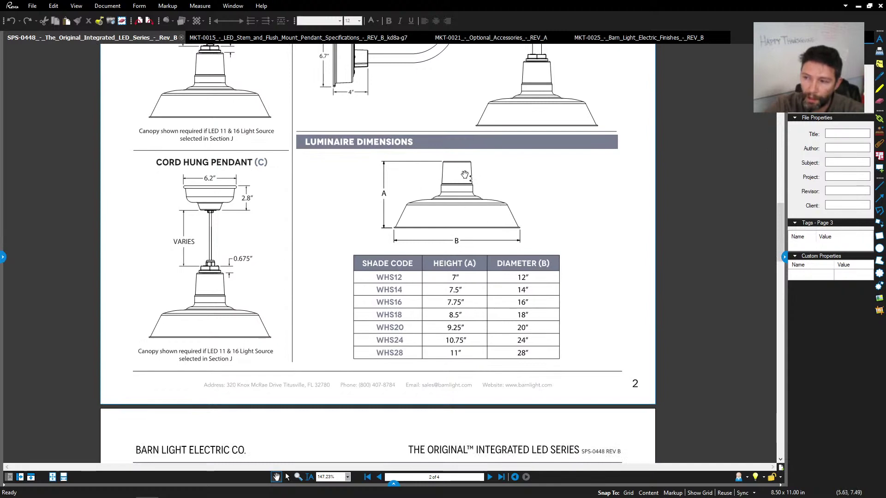
pyautogui.scroll(-4, 465, 174)
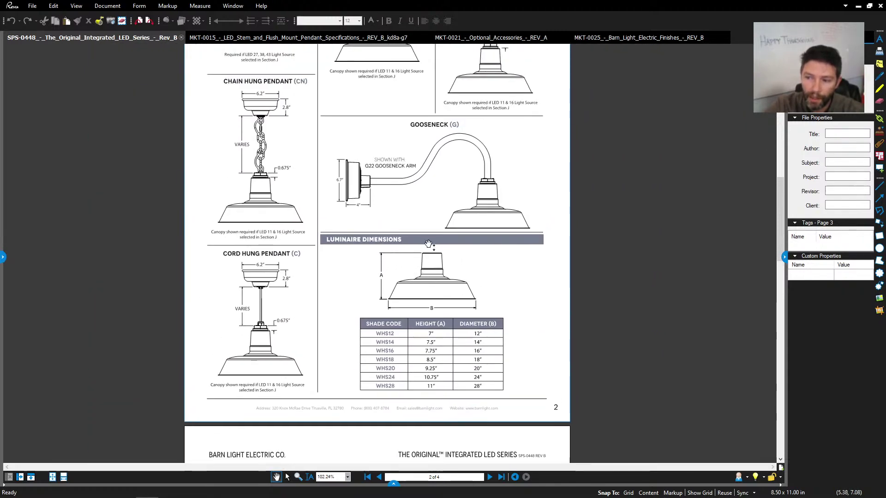
pyautogui.scroll(2, 454, 251)
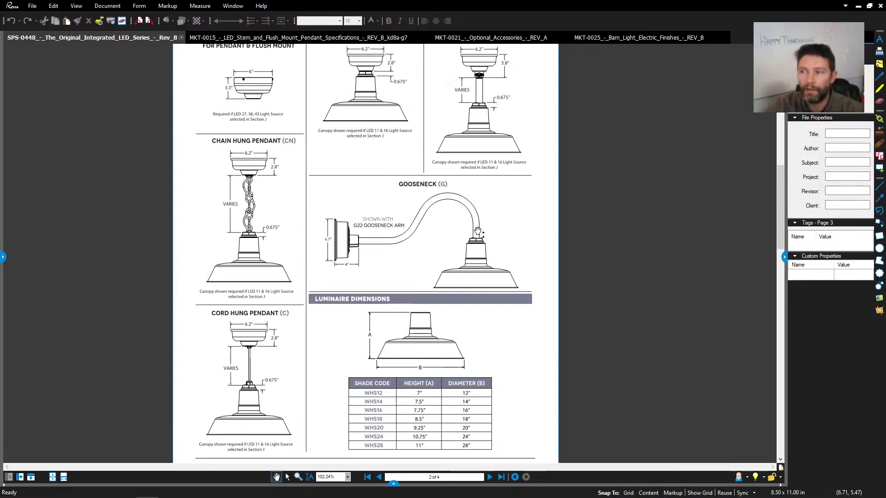
# Step: Examine the stem mount pendant drawing and compare it with the other mounting styles on page 2
pyautogui.scroll(4, 464, 194)
pyautogui.keyDown('ctrl'); pyautogui.scroll(3, 466, 185); pyautogui.keyUp('ctrl')
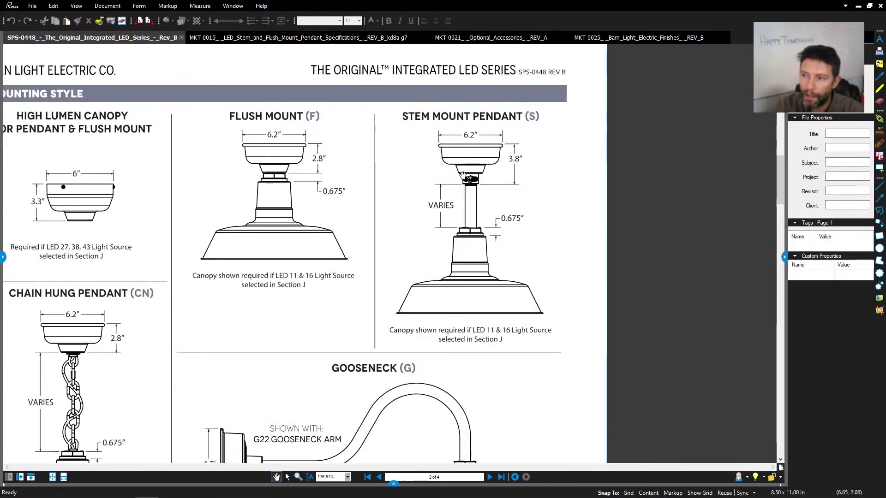
pyautogui.moveTo(467, 251); pyautogui.dragTo(548, 263)
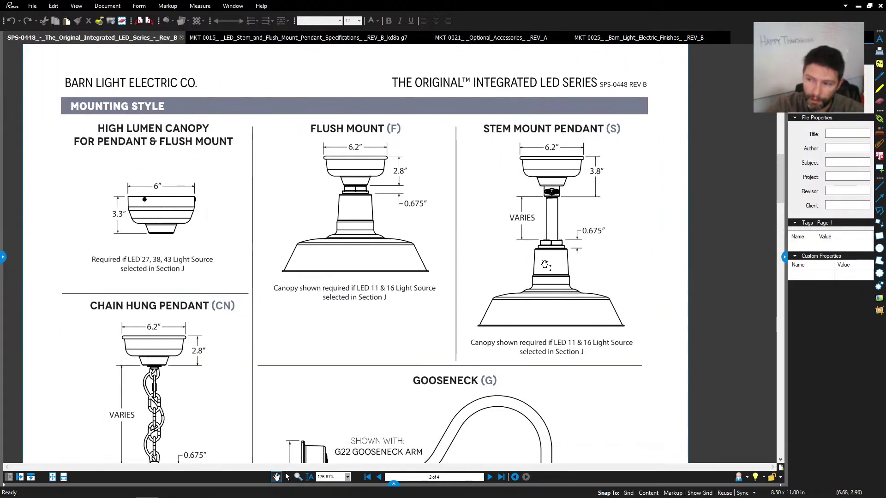
pyautogui.scroll(-1, 536, 307)
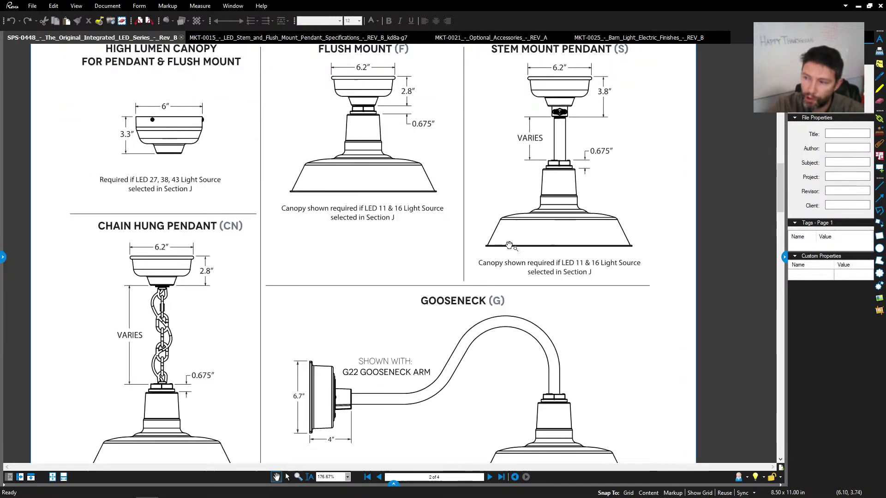
pyautogui.keyDown('ctrl'); pyautogui.scroll(-4, 508, 203); pyautogui.keyUp('ctrl')
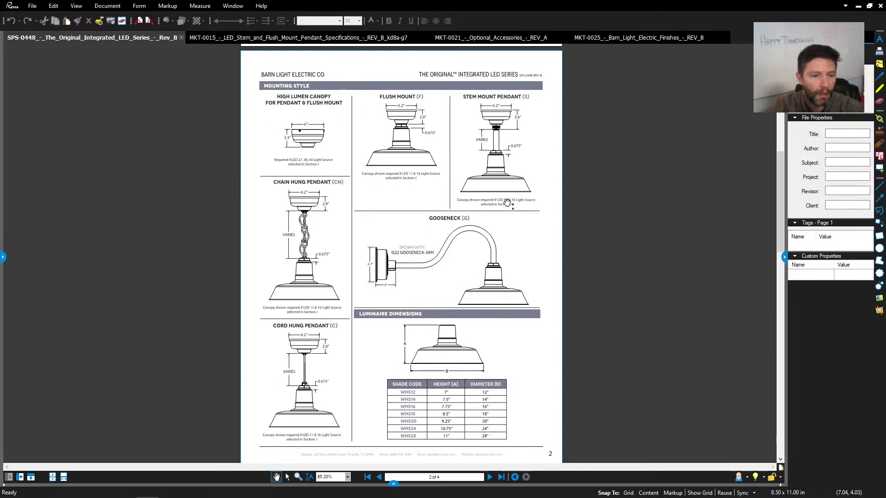
pyautogui.scroll(1, 529, 141)
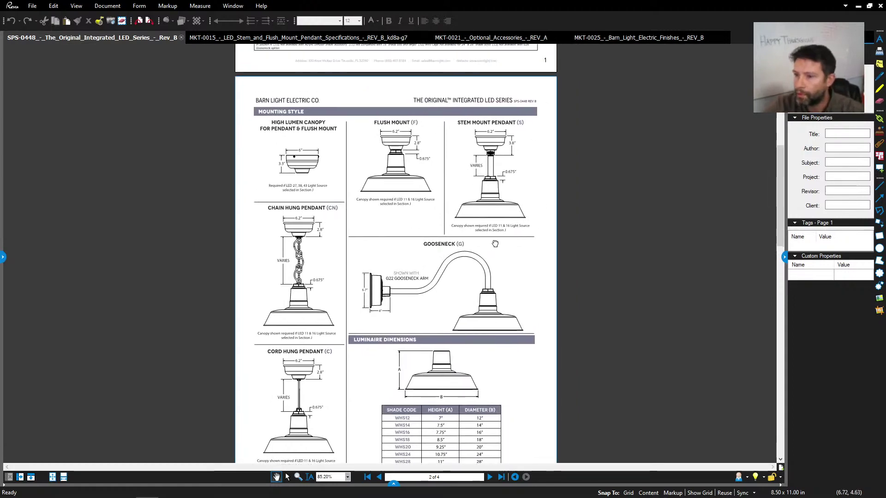
pyautogui.scroll(-1, 495, 243)
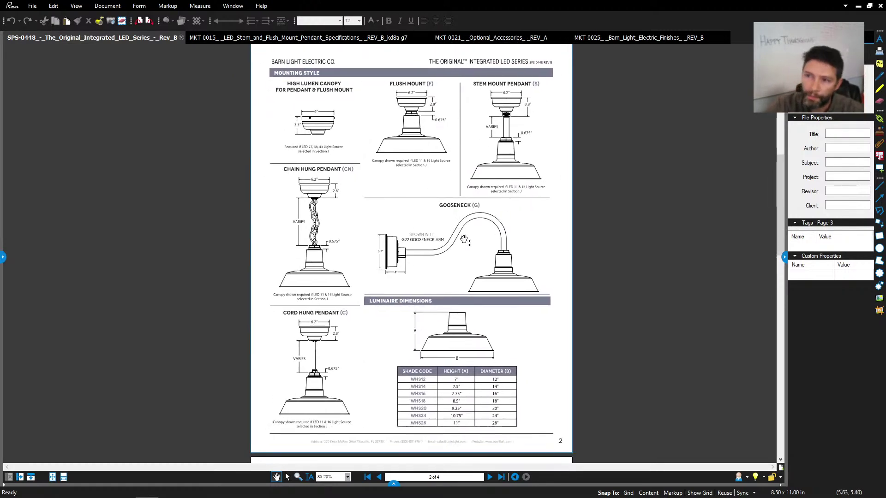
# Step: Review the MKT-0015 LED Stem and Flush Mount Pendant Specifications, including stem lengths and the low and high lumen canopy options
pyautogui.click(293, 38)
pyautogui.scroll(-3, 429, 293)
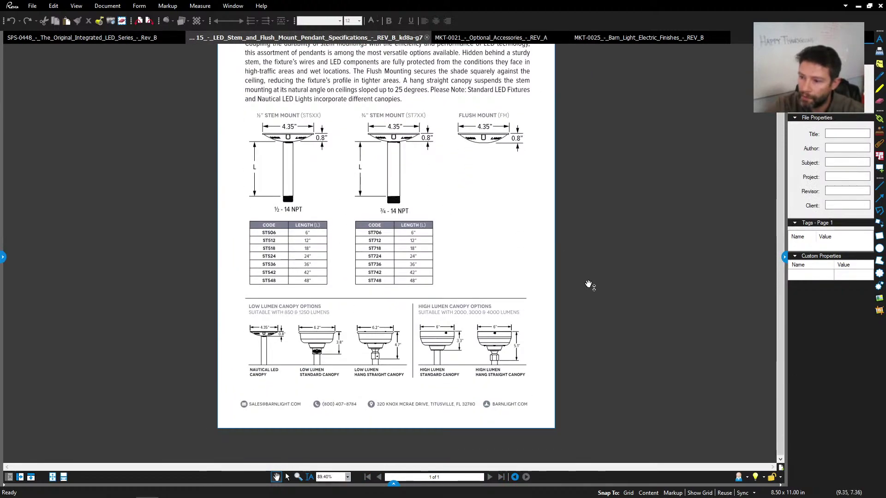
pyautogui.keyDown('ctrl'); pyautogui.scroll(-1, 502, 256); pyautogui.keyUp('ctrl')
pyautogui.keyDown('ctrl'); pyautogui.scroll(4, 502, 257); pyautogui.keyUp('ctrl')
pyautogui.scroll(-1, 530, 249)
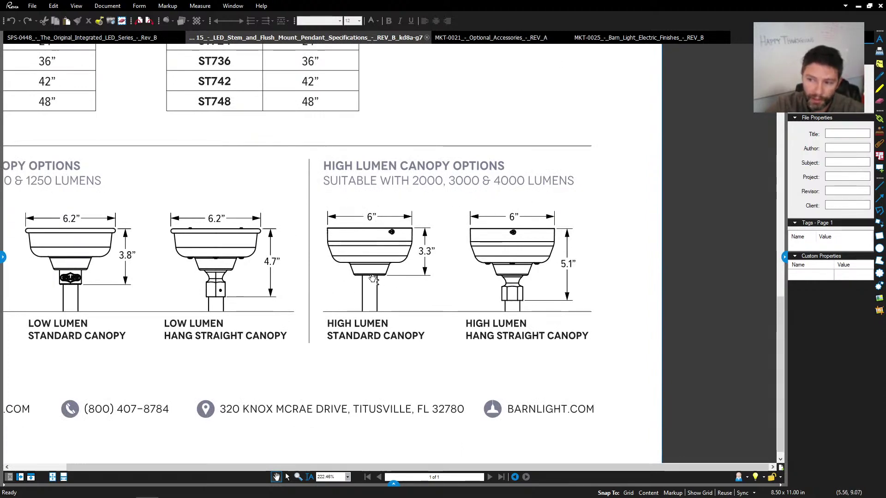
pyautogui.keyDown('ctrl'); pyautogui.scroll(-4, 374, 279); pyautogui.keyUp('ctrl')
pyautogui.moveTo(406, 239); pyautogui.dragTo(387, 314)
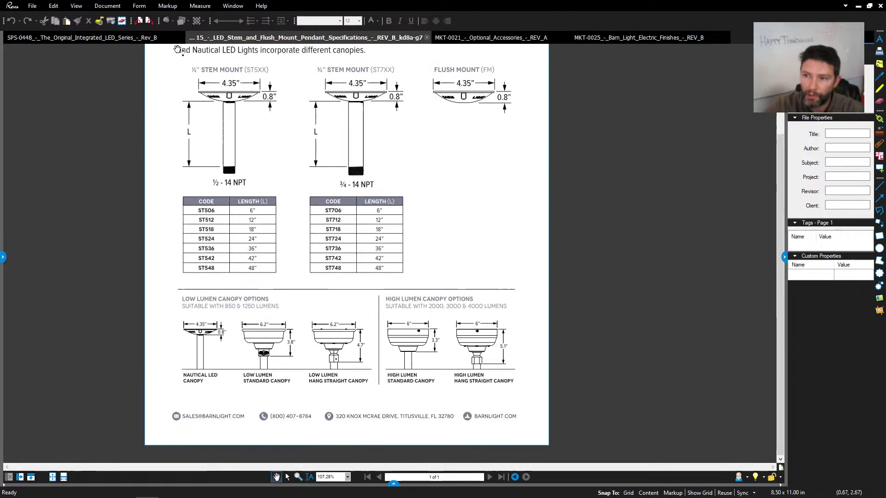
# Step: Return to the SPS-0448 sheet and inspect the stem mount pendant's canopy and stem up close
pyautogui.click(144, 38)
pyautogui.moveTo(468, 187); pyautogui.dragTo(418, 178)
pyautogui.keyDown('ctrl'); pyautogui.scroll(7, 417, 178); pyautogui.keyUp('ctrl')
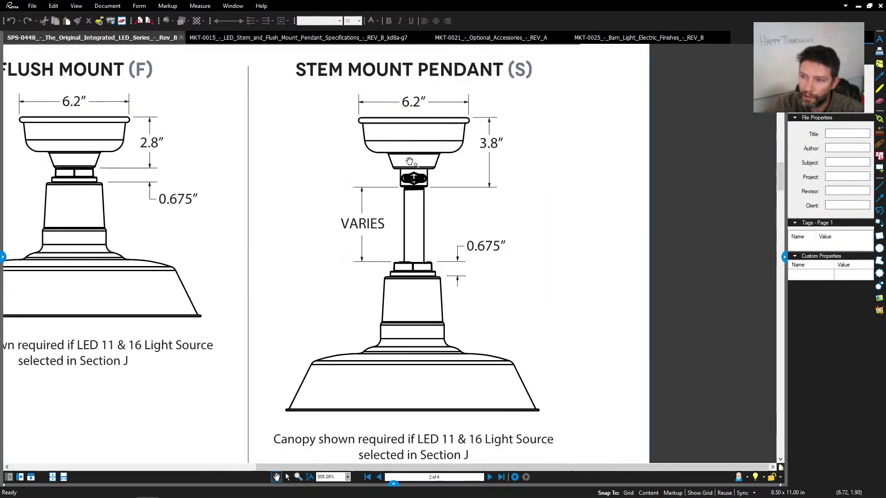
pyautogui.keyDown('ctrl'); pyautogui.scroll(-5, 463, 162); pyautogui.keyUp('ctrl')
pyautogui.keyDown('ctrl'); pyautogui.scroll(-3, 462, 229); pyautogui.keyUp('ctrl')
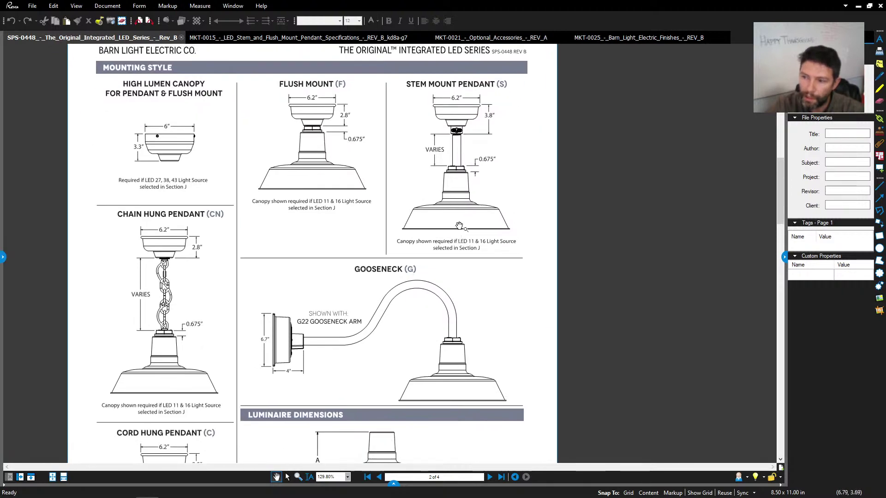
# Step: Go back to the MKT-0015 pendant specifications and inspect the high lumen standard and hang straight canopies
pyautogui.click(255, 37)
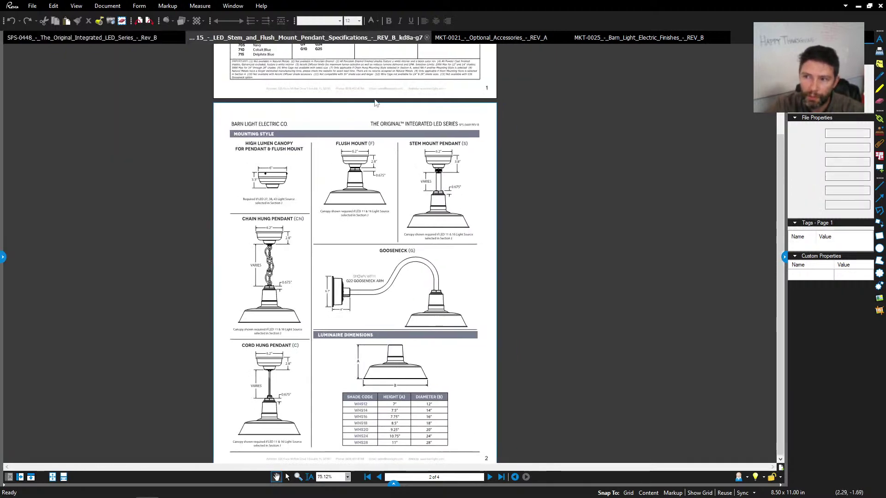
pyautogui.keyDown('ctrl'); pyautogui.scroll(4, 422, 287); pyautogui.keyUp('ctrl')
pyautogui.moveTo(422, 287); pyautogui.dragTo(378, 226)
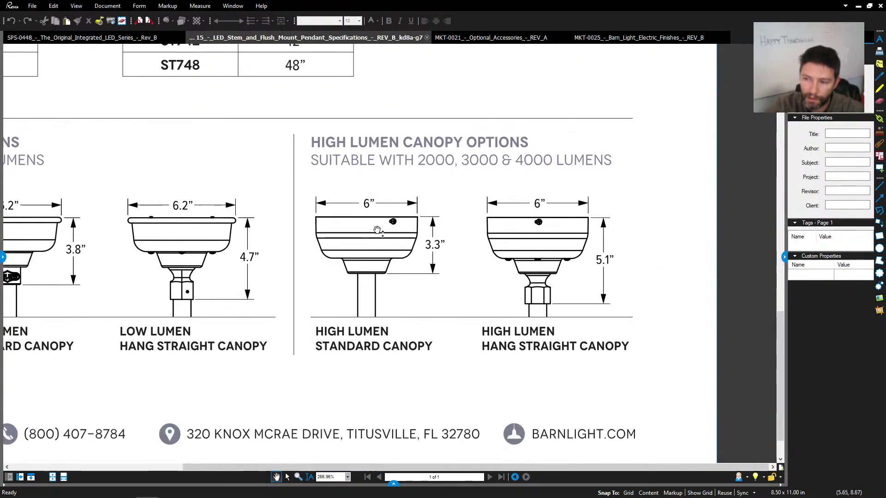
pyautogui.keyDown('ctrl'); pyautogui.scroll(-5, 363, 234); pyautogui.keyUp('ctrl')
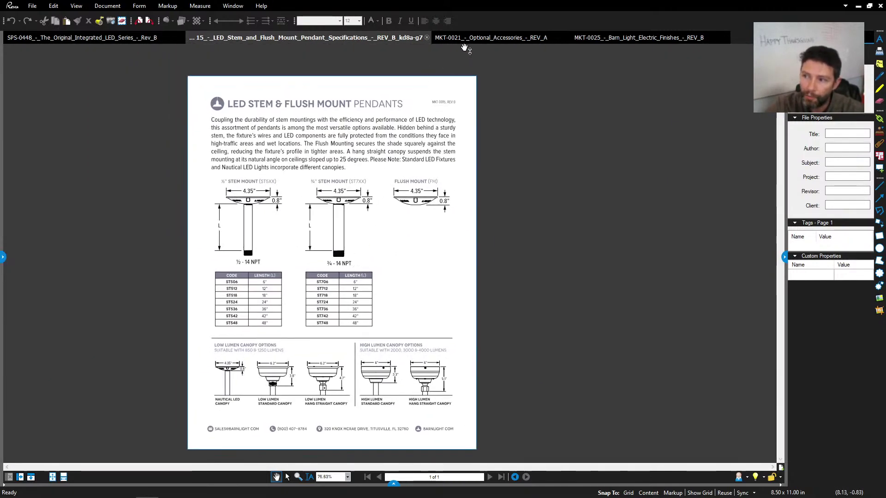
# Step: Review the MKT-0021 Optional Accessories sheet, inspecting the glass options and the dimensioned cast and wire guard drawings
pyautogui.click(478, 39)
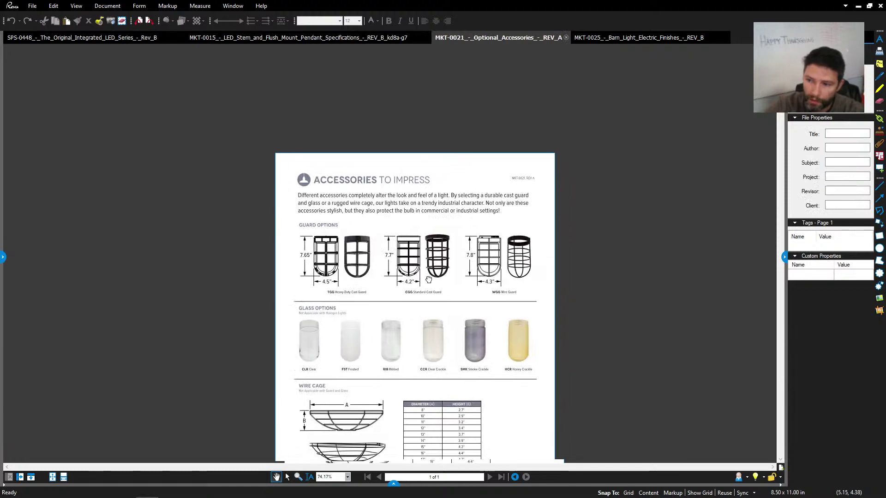
pyautogui.keyDown('ctrl'); pyautogui.scroll(5, 357, 194); pyautogui.keyUp('ctrl')
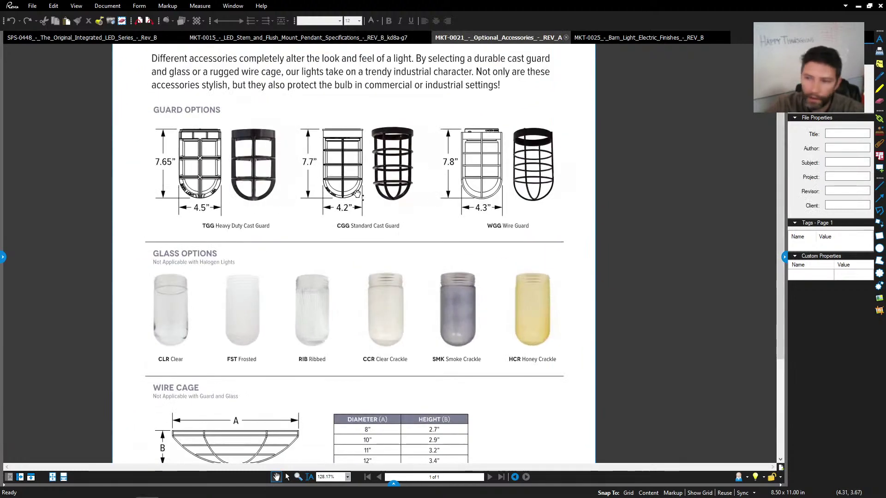
pyautogui.scroll(1, 356, 238)
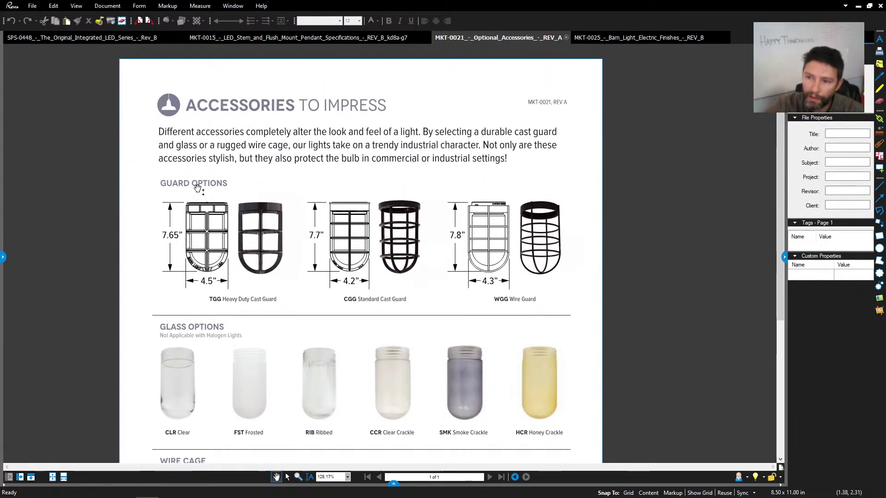
pyautogui.scroll(-1, 279, 269)
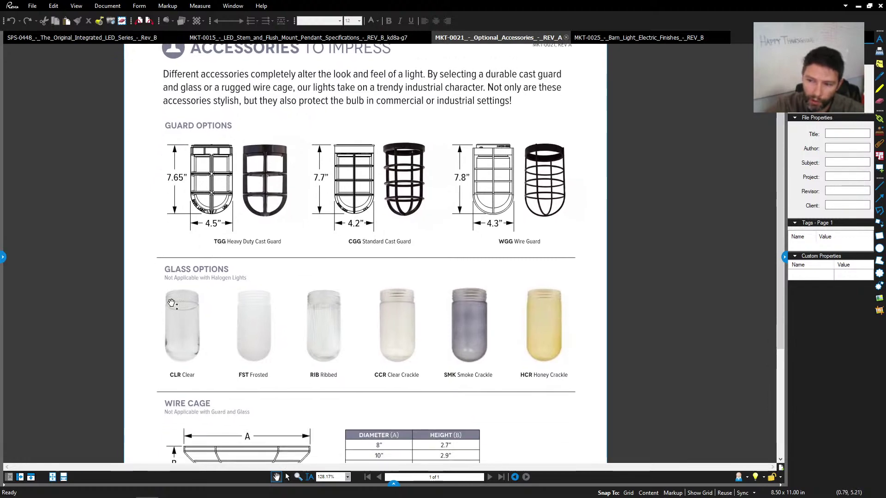
pyautogui.keyDown('ctrl'); pyautogui.scroll(8, 182, 346); pyautogui.keyUp('ctrl')
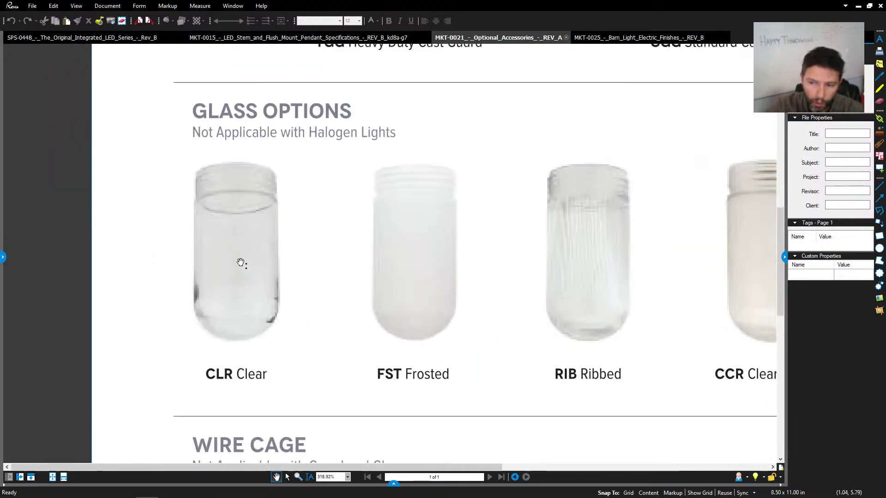
pyautogui.keyDown('ctrl'); pyautogui.scroll(-6, 235, 293); pyautogui.keyUp('ctrl')
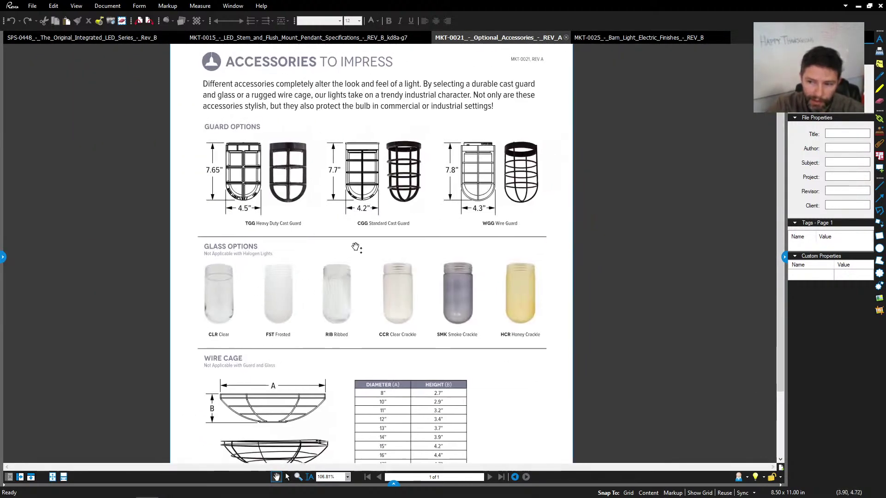
pyautogui.keyDown('ctrl'); pyautogui.scroll(2, 339, 230); pyautogui.keyUp('ctrl')
pyautogui.keyDown('ctrl'); pyautogui.scroll(5, 339, 231); pyautogui.keyUp('ctrl')
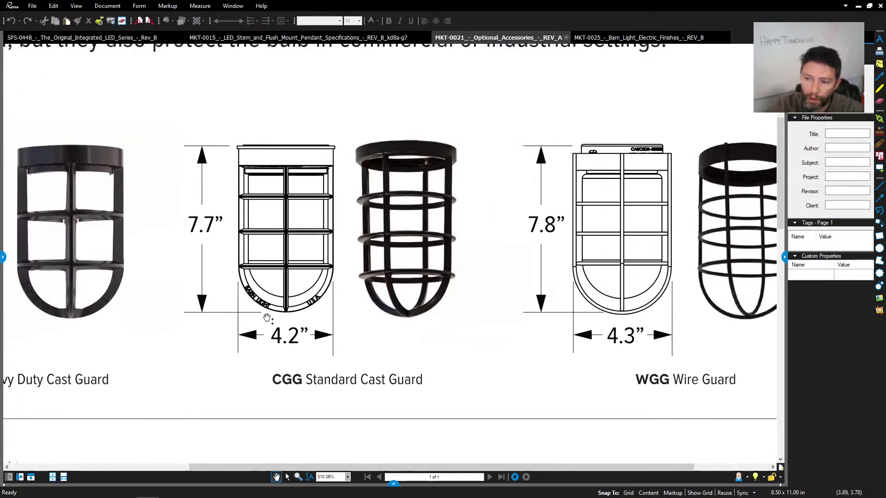
pyautogui.keyDown('ctrl'); pyautogui.scroll(-5, 320, 230); pyautogui.keyUp('ctrl')
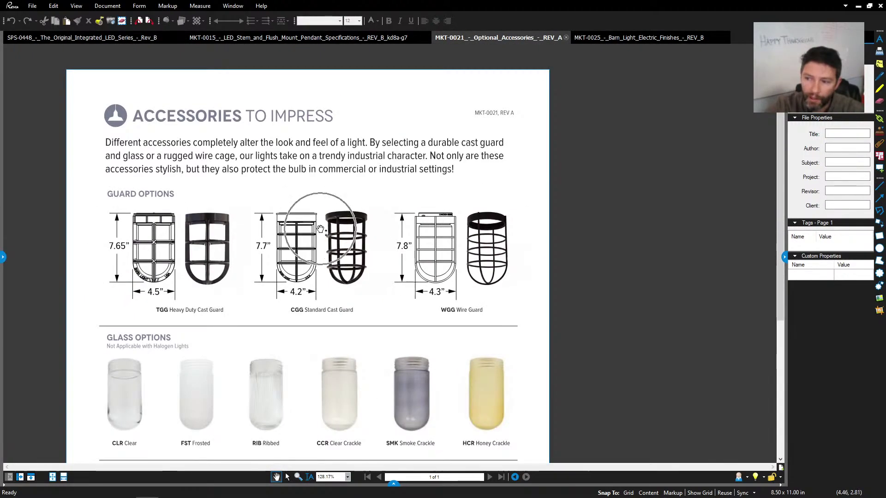
pyautogui.moveTo(320, 229); pyautogui.dragTo(351, 211)
# Step: Review the MKT-0025 Barn Light Electric Finishes sheet, examining the powder coat and porcelain swatches
pyautogui.click(642, 41)
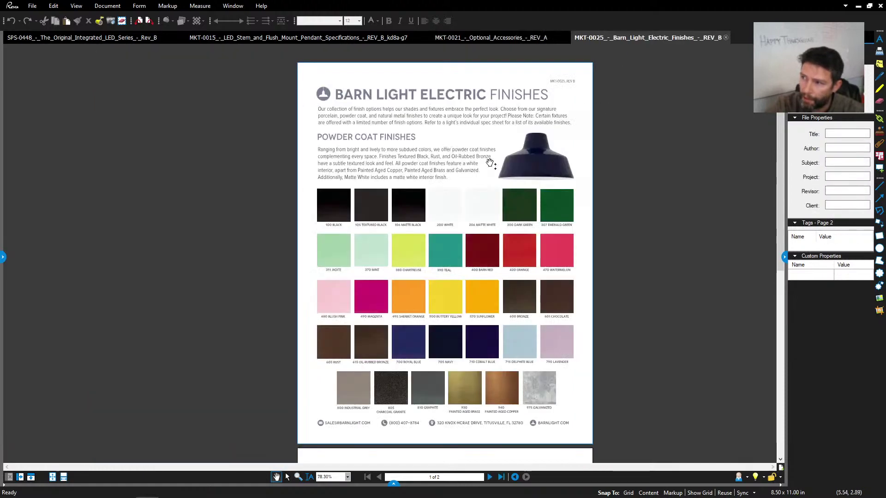
pyautogui.moveTo(469, 180); pyautogui.dragTo(457, 172)
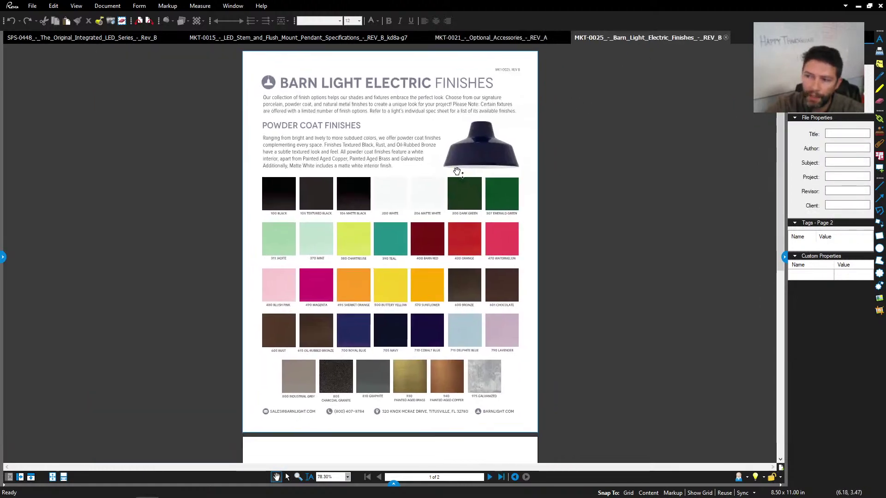
pyautogui.scroll(2, 421, 199)
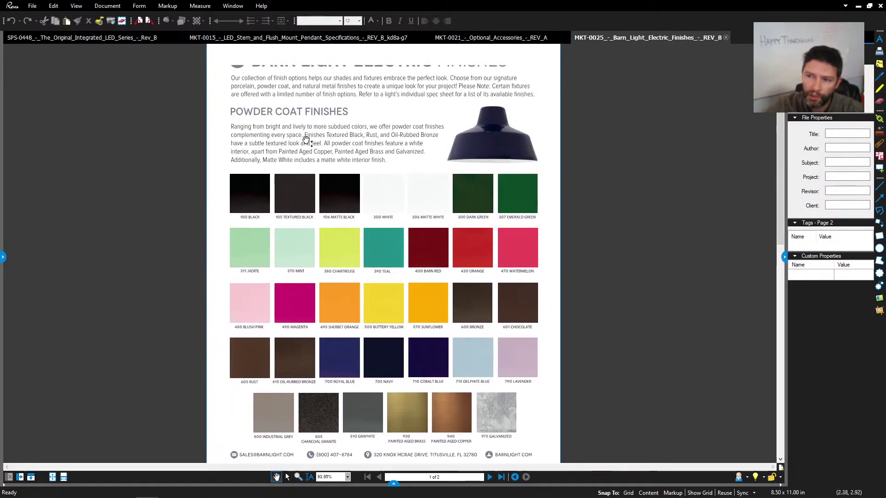
pyautogui.scroll(-5, 390, 303)
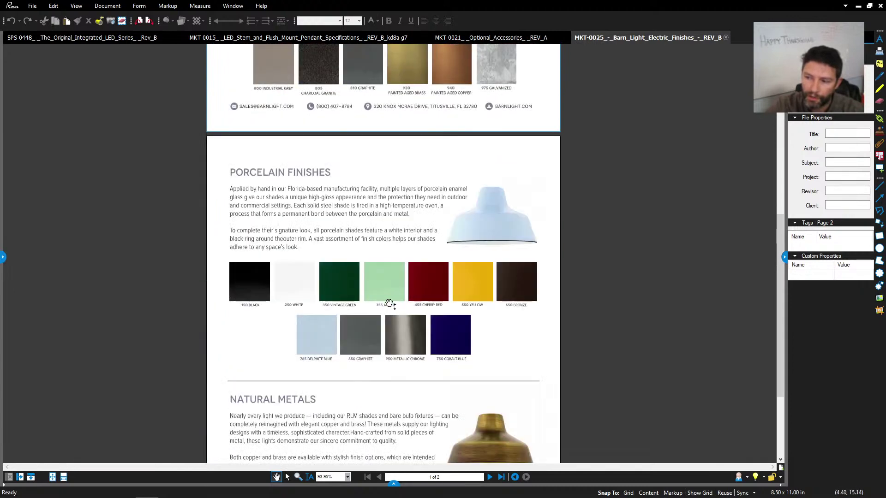
pyautogui.scroll(6, 392, 292)
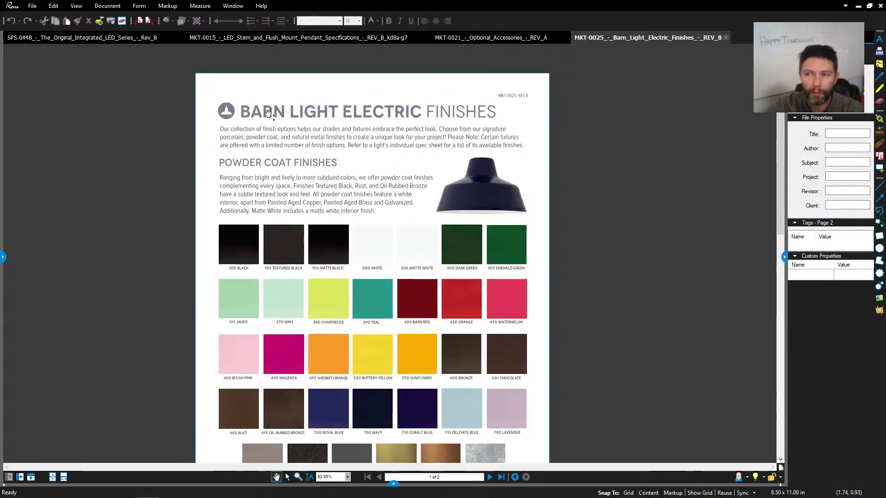
pyautogui.scroll(-1, 464, 143)
pyautogui.keyDown('ctrl'); pyautogui.scroll(-2, 467, 140); pyautogui.keyUp('ctrl')
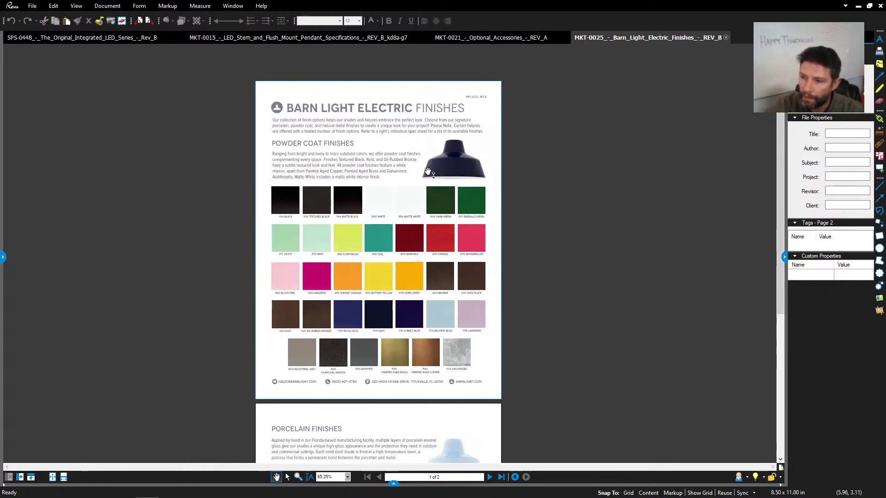
pyautogui.keyDown('ctrl'); pyautogui.scroll(1, 428, 172); pyautogui.keyUp('ctrl')
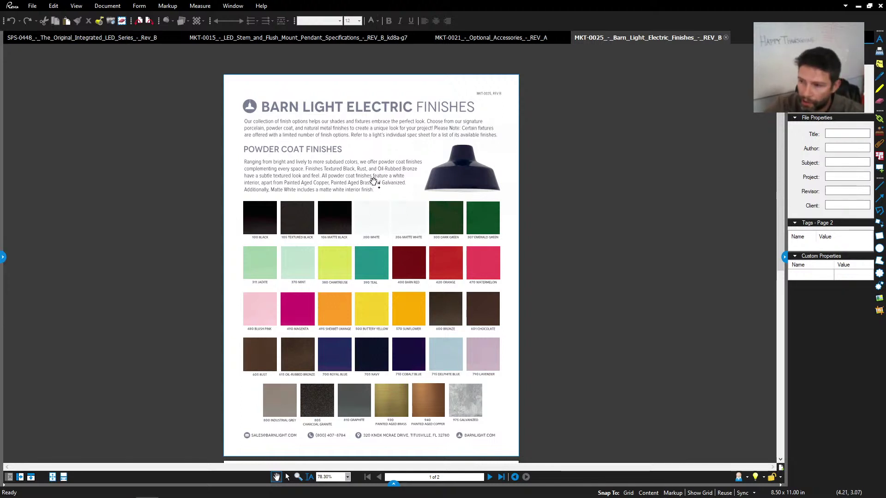
pyautogui.moveTo(421, 195); pyautogui.dragTo(449, 217)
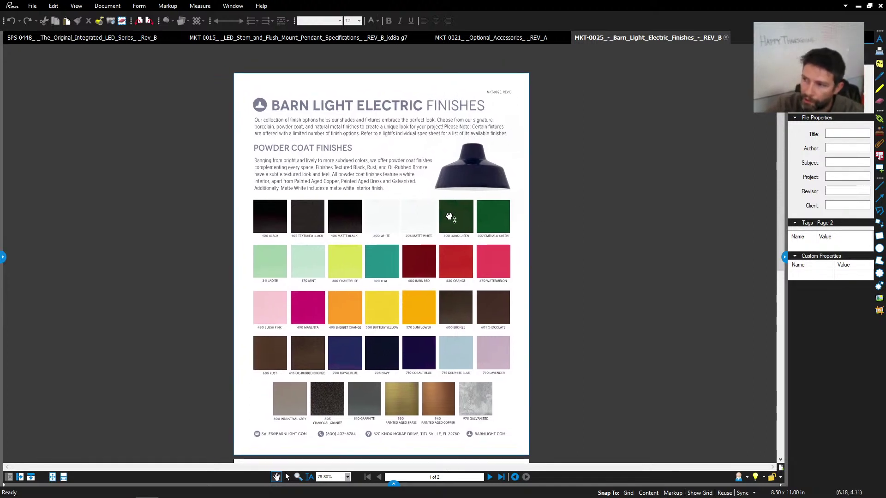
# Step: Minimise the PDF viewer, look through the IES Files folder's fixture-size subfolders including 0.WHS18, and return to Archicad
pyautogui.click(857, 8)
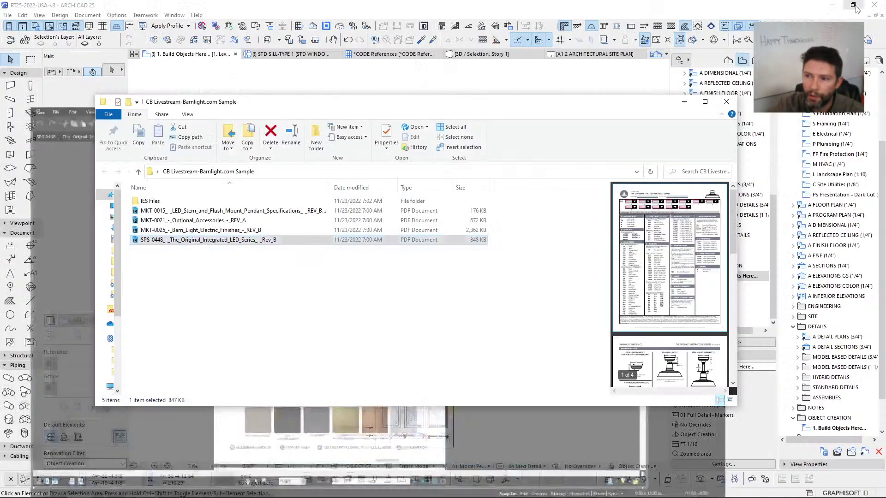
pyautogui.moveTo(286, 101); pyautogui.dragTo(317, 104)
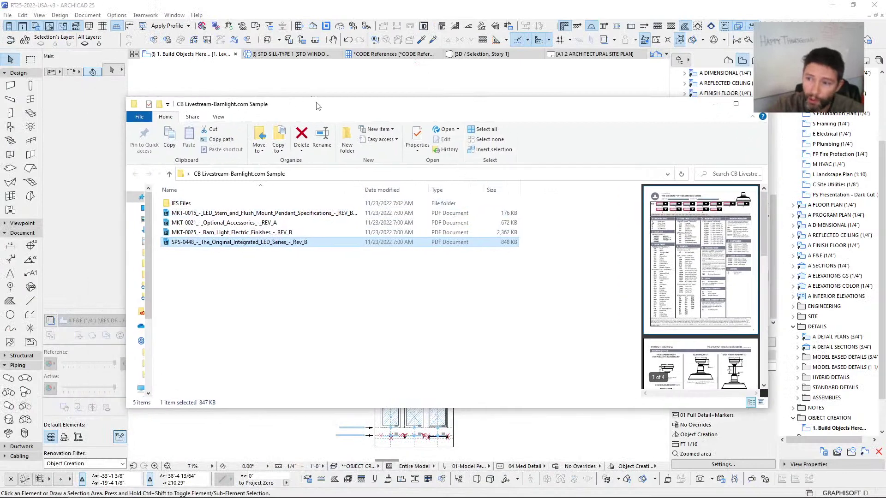
pyautogui.doubleClick(188, 204)
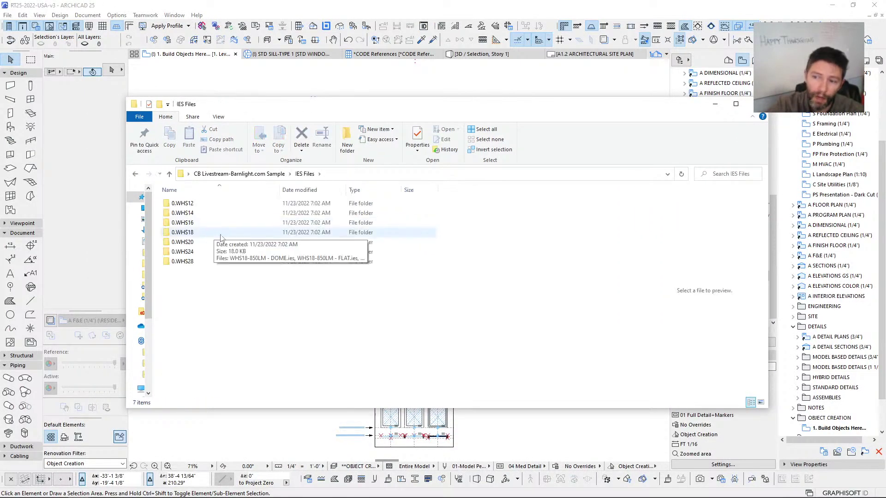
pyautogui.click(194, 234)
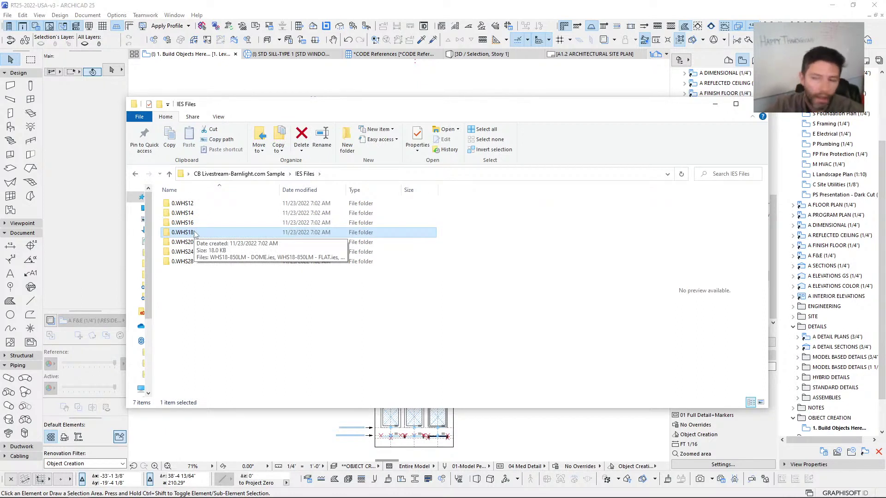
pyautogui.moveTo(378, 104)
pyautogui.mouseDown()
pyautogui.moveTo(401, 94)
pyautogui.moveTo(380, 97)
pyautogui.mouseUp()
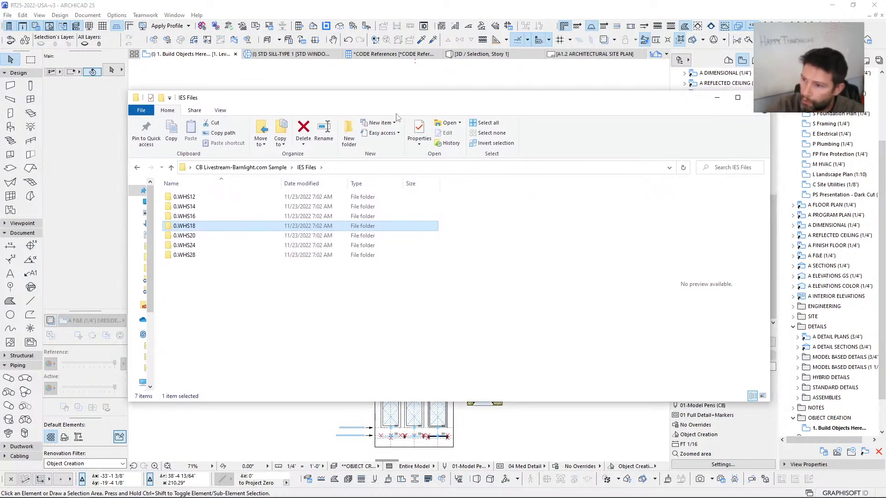
pyautogui.click(716, 98)
# Step: Survey the Build Objects Here view's design tools, 2D symbol tools, library part maker regions and completed objects
pyautogui.scroll(-2, 472, 160)
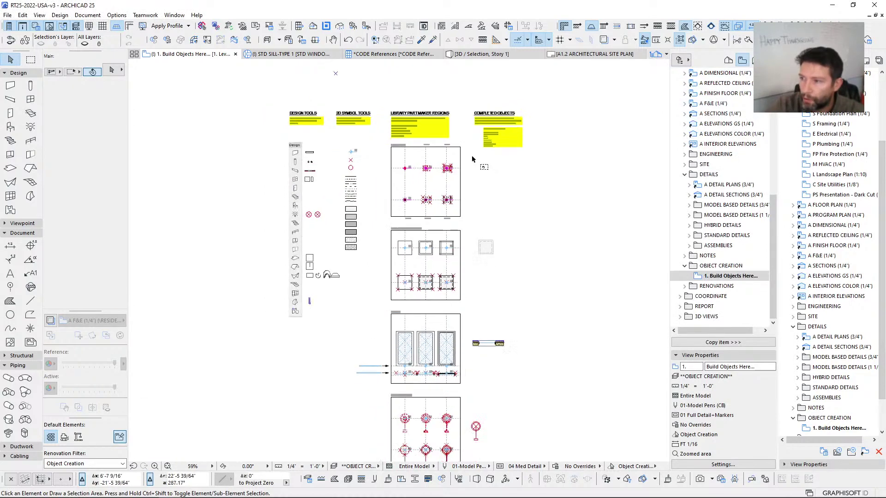
pyautogui.scroll(-5, 388, 370)
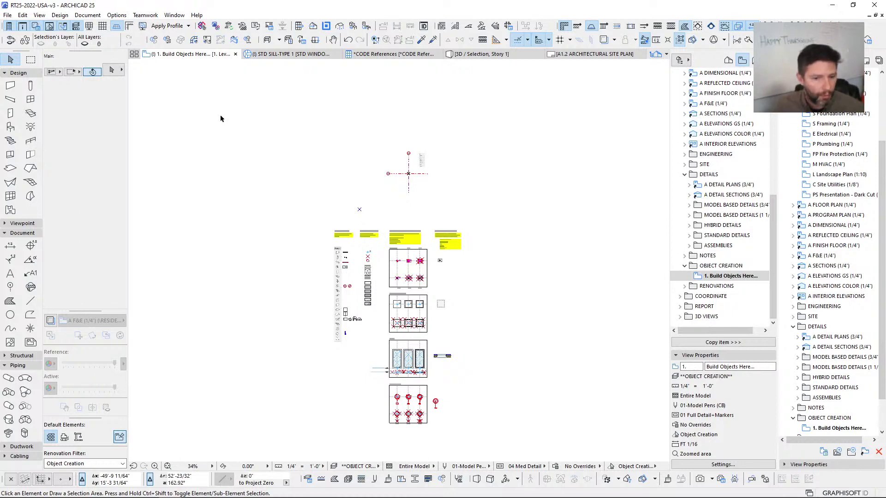
pyautogui.scroll(-3, 319, 216)
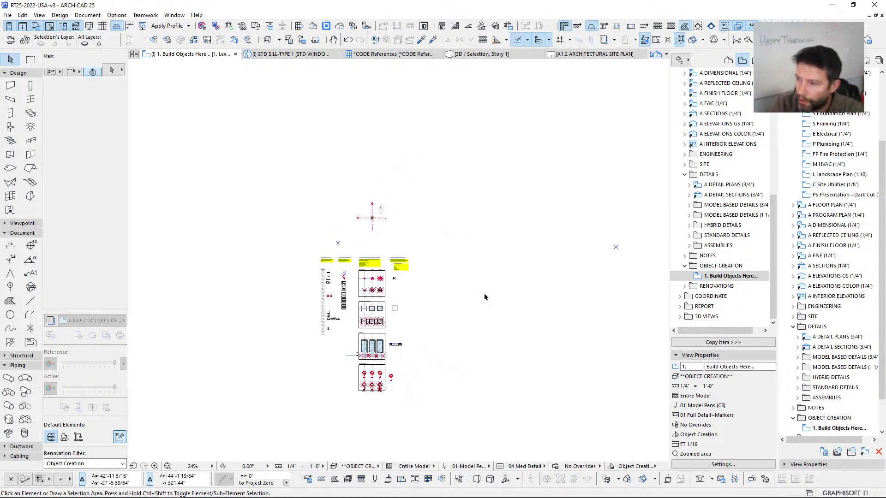
pyautogui.moveTo(516, 267); pyautogui.dragTo(526, 250, button='middle')
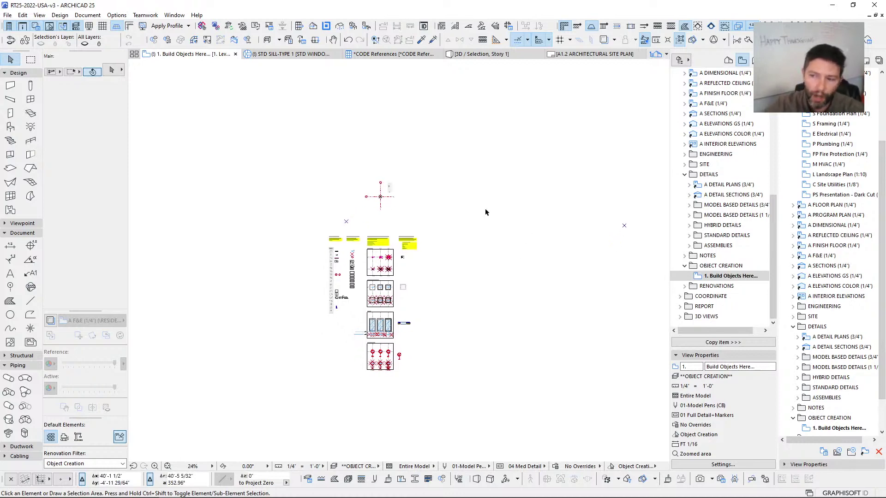
pyautogui.scroll(4, 462, 199)
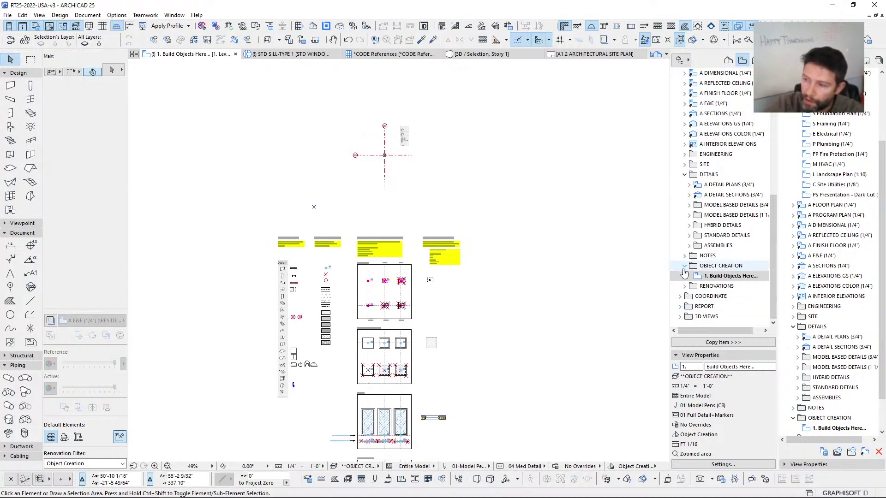
pyautogui.moveTo(560, 288); pyautogui.dragTo(589, 233, button='middle')
# Step: Open the A Floor Plan (1/4") working view and inspect its project area and the adjoining standards area
pyautogui.scroll(3, 721, 206)
pyautogui.scroll(5, 722, 206)
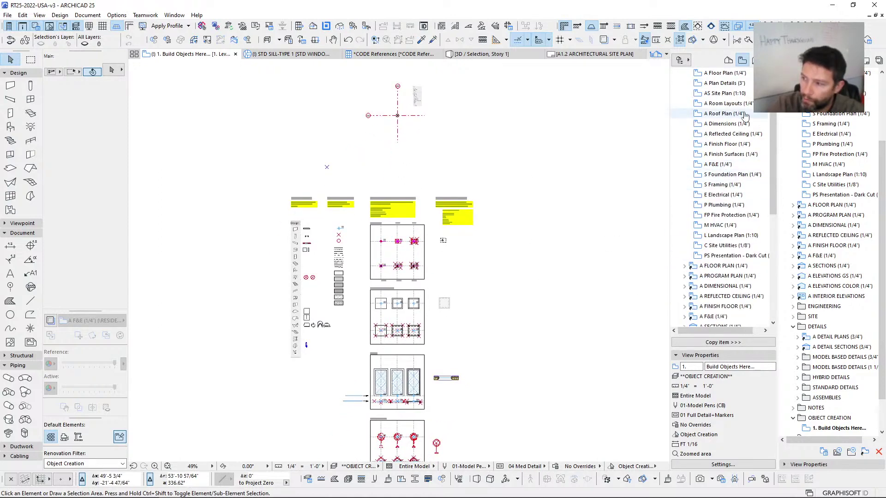
pyautogui.scroll(-3, 542, 180)
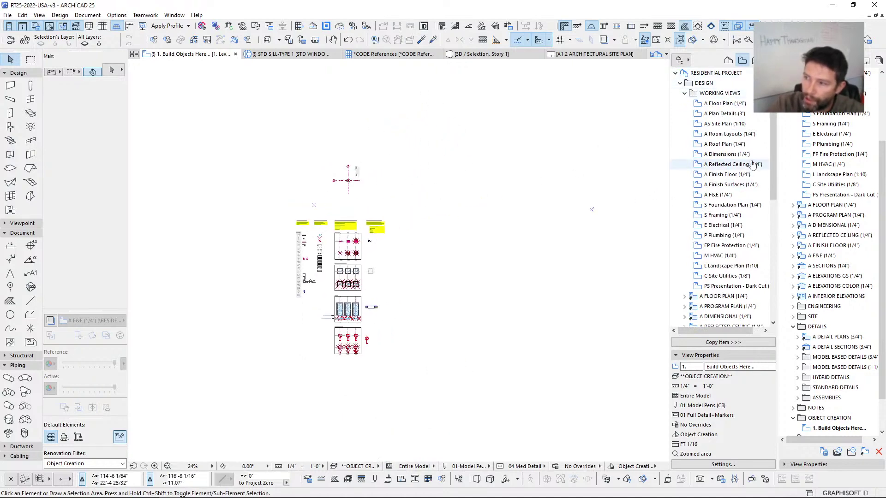
pyautogui.click(724, 103)
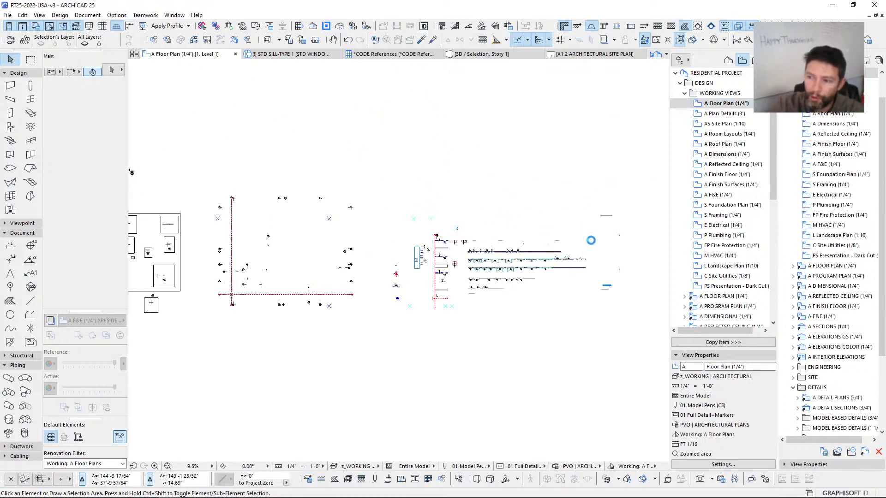
pyautogui.scroll(2, 272, 231)
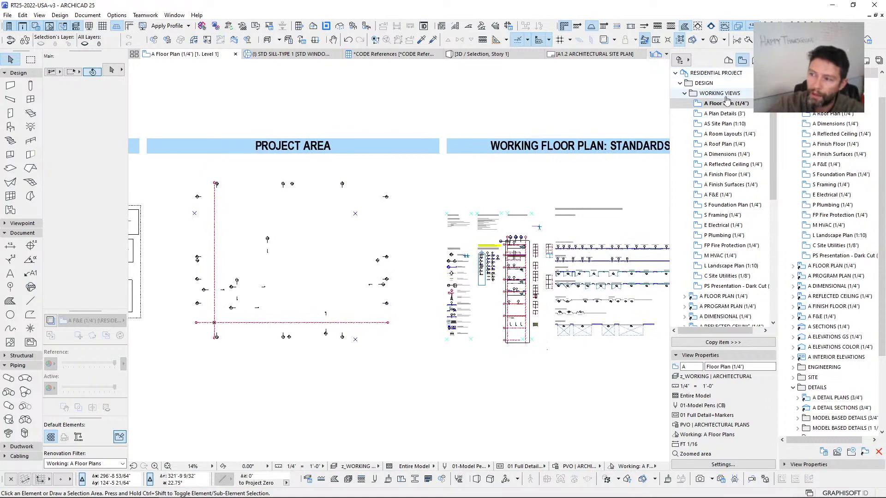
pyautogui.scroll(4, 509, 291)
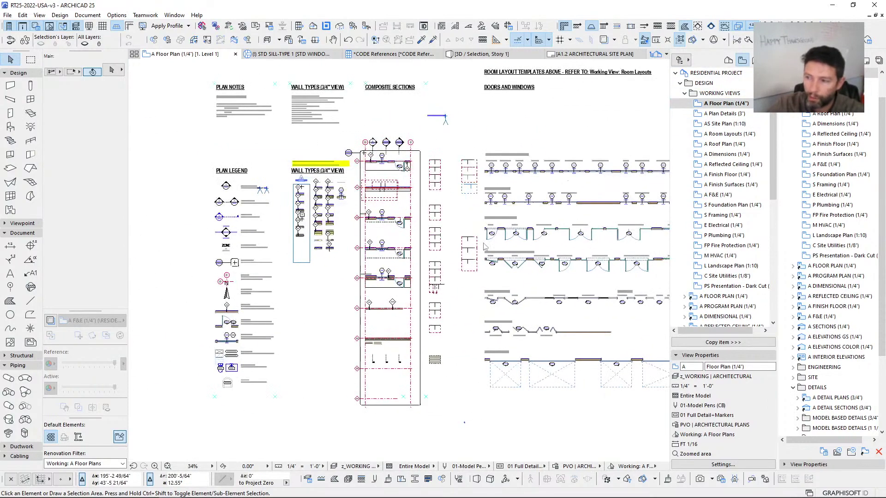
pyautogui.scroll(-4, 509, 290)
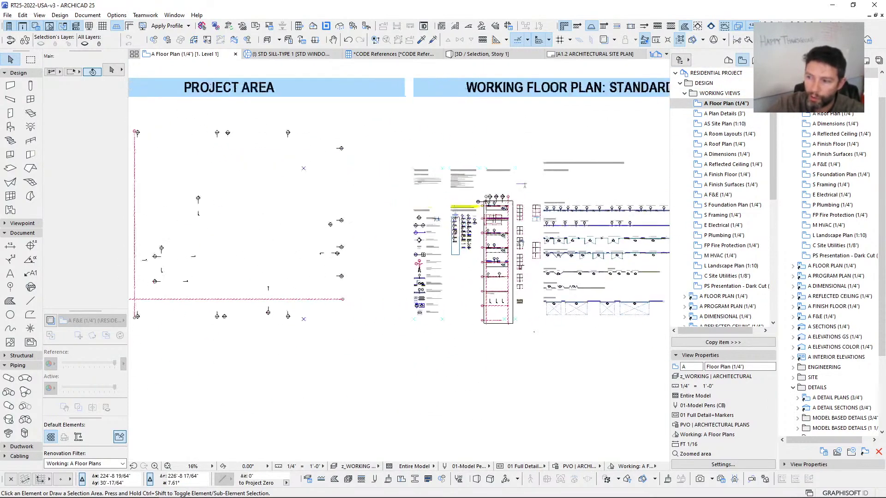
# Step: Open the AS Site Plan (1:10) and S Framing (1/4") working views and compare their working and standards areas
pyautogui.click(724, 123)
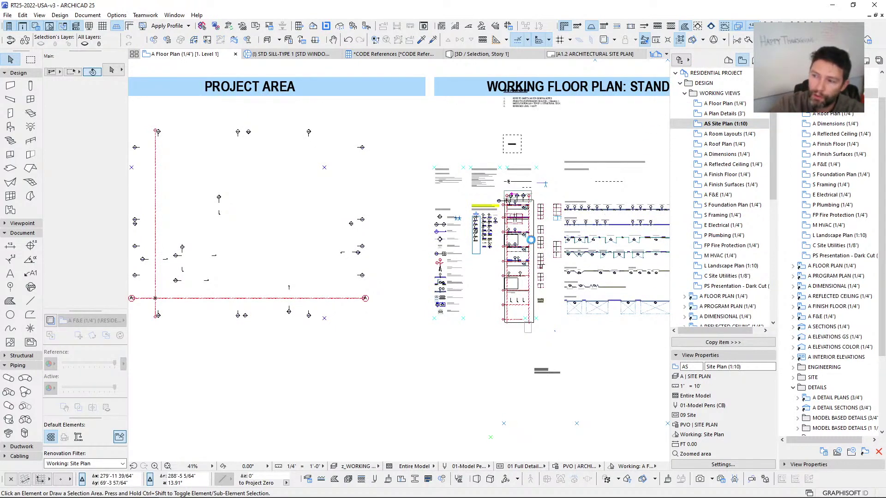
pyautogui.scroll(-3, 591, 279)
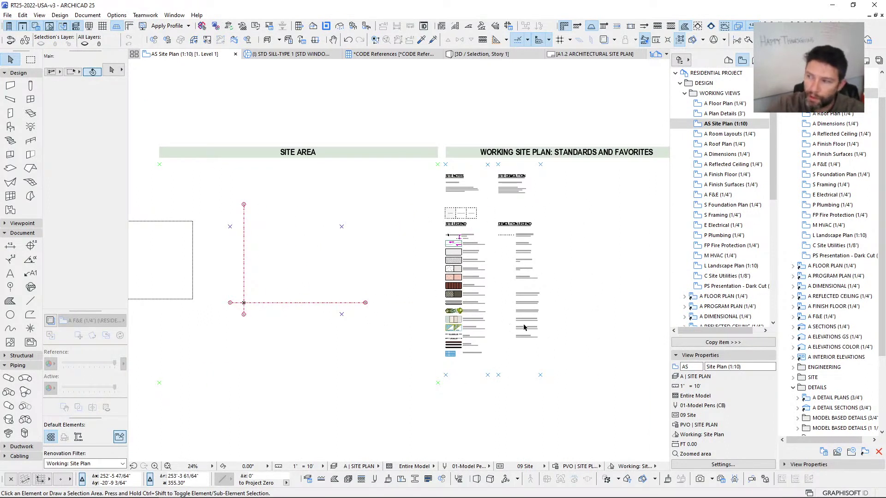
pyautogui.click(723, 215)
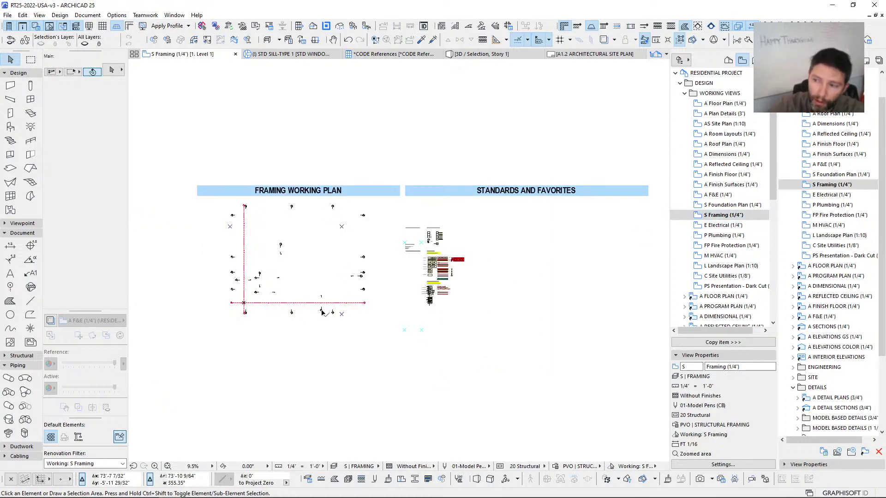
pyautogui.scroll(3, 258, 300)
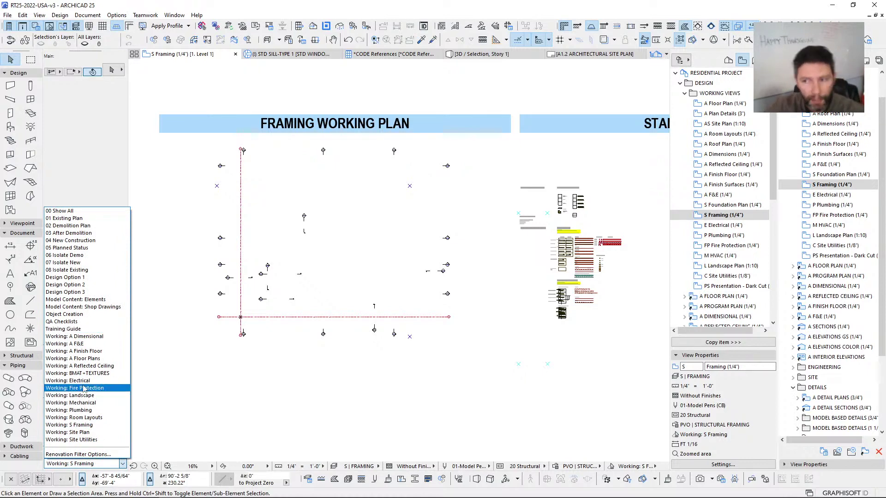
# Step: Review the available renovation filters in the framing view, and close the list without changing the filter
pyautogui.click(183, 390)
pyautogui.moveTo(283, 336); pyautogui.dragTo(281, 344, button='middle')
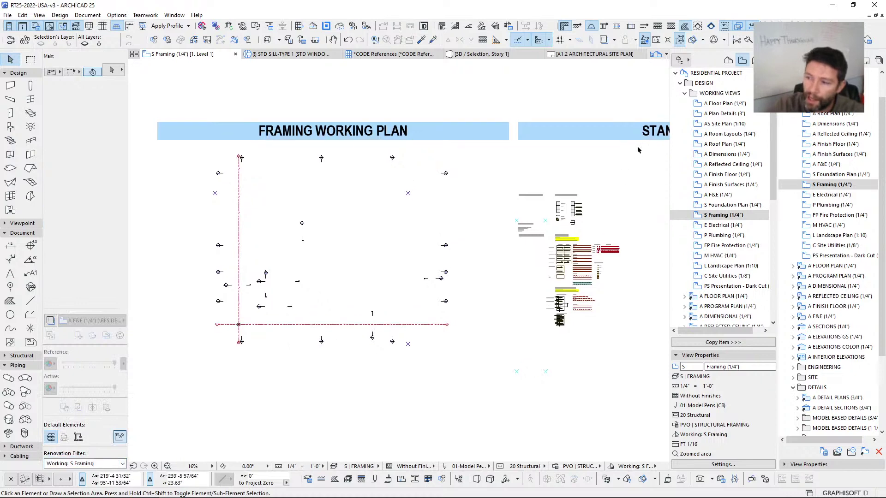
pyautogui.click(79, 464)
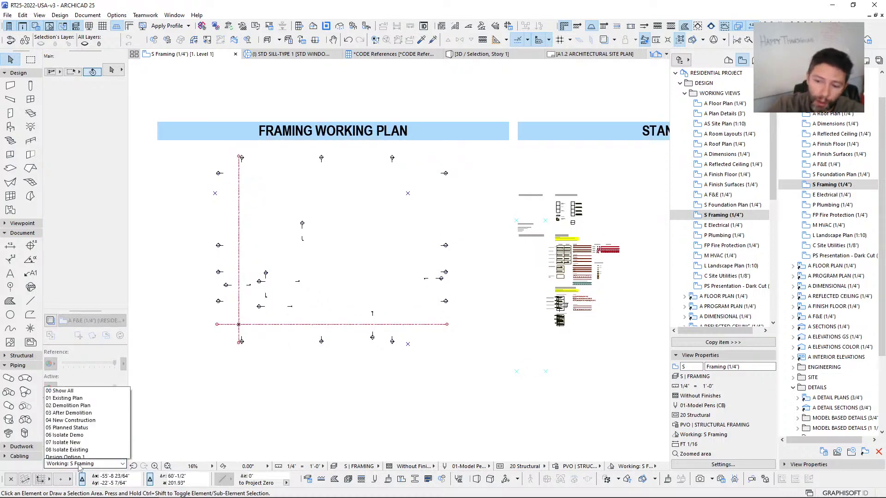
pyautogui.click(83, 465)
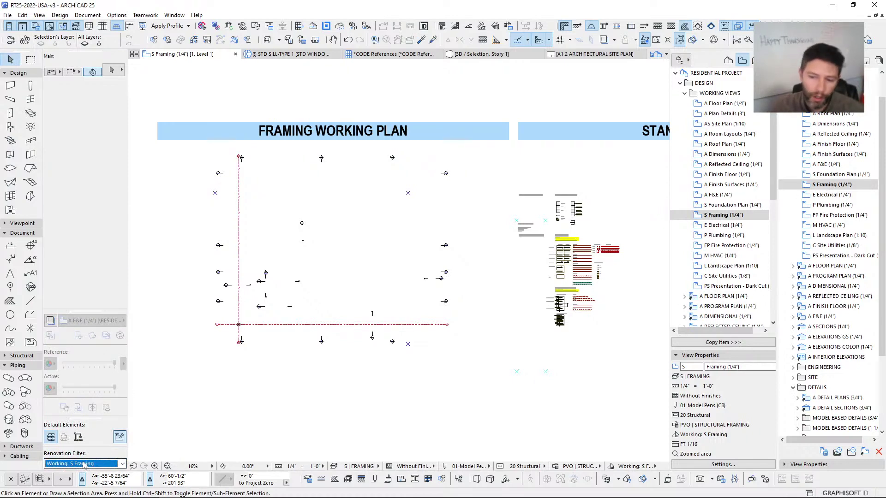
pyautogui.moveTo(279, 387); pyautogui.dragTo(282, 397, button='middle')
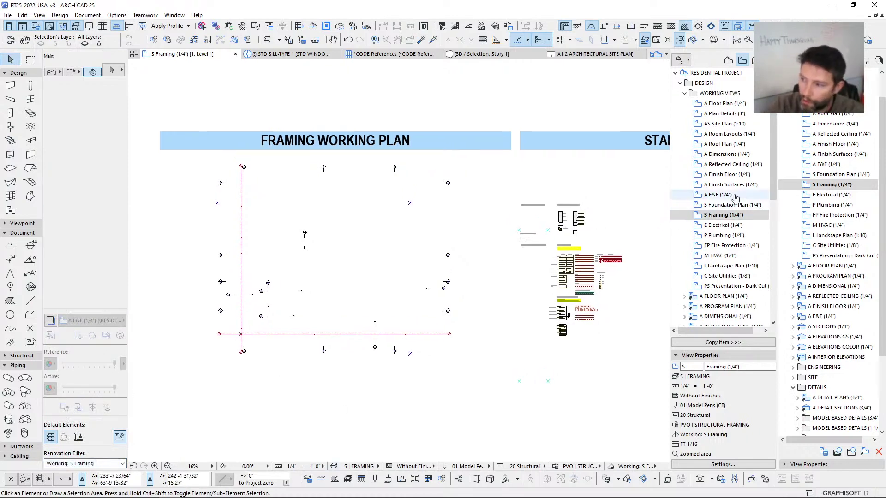
# Step: Reopen the Build Objects Here view under Object Creation and look over its layout and surrounding empty space
pyautogui.scroll(-8, 736, 202)
pyautogui.doubleClick(714, 277)
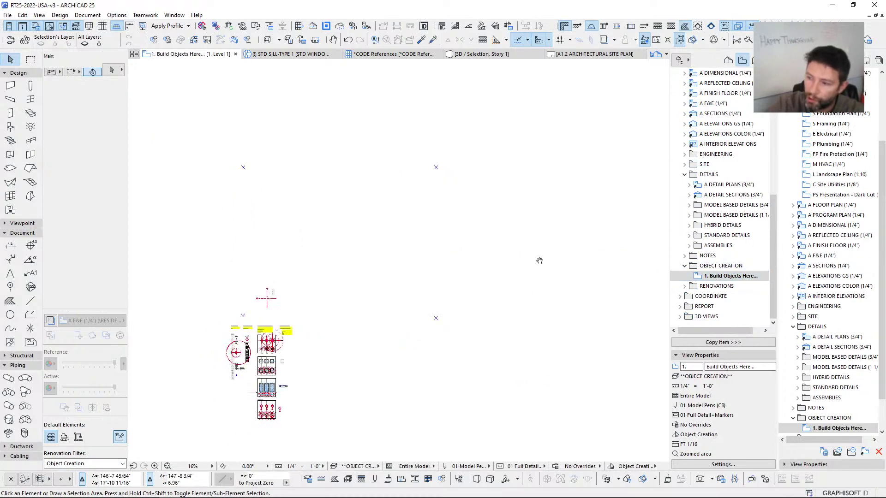
pyautogui.scroll(5, 284, 260)
pyautogui.scroll(-4, 284, 260)
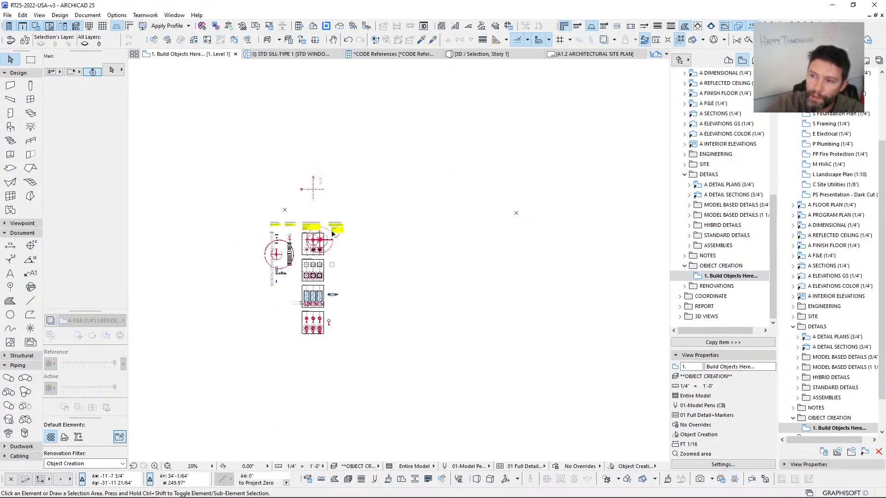
pyautogui.moveTo(301, 155); pyautogui.dragTo(321, 197, button='middle')
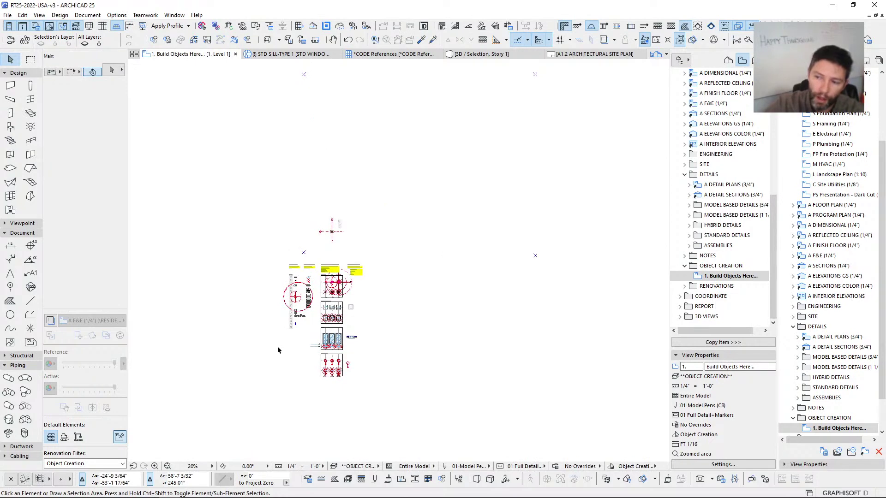
# Step: Keep the renovation filter on Object Creation and look over the columns and regions of the object creation layout
pyautogui.click(97, 464)
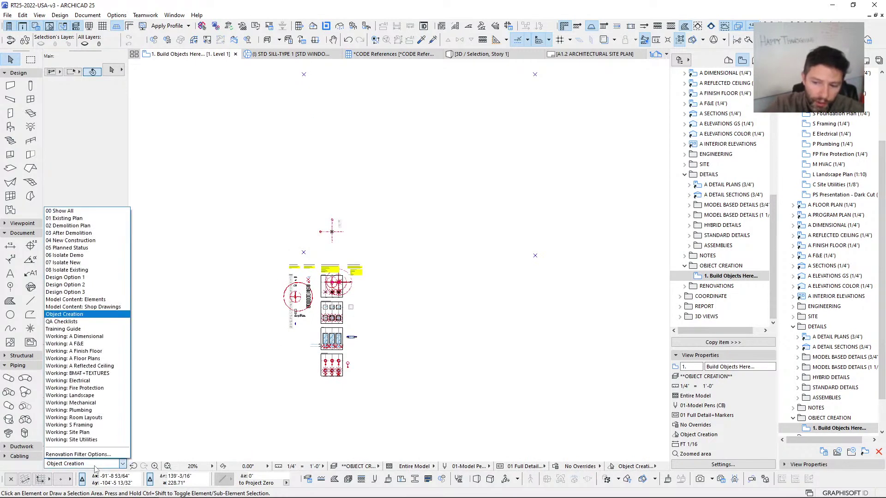
pyautogui.click(68, 316)
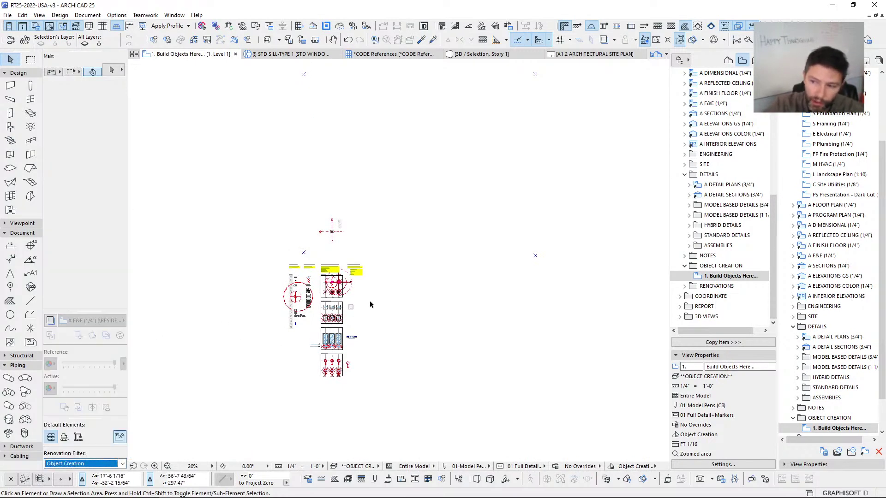
pyautogui.scroll(5, 338, 268)
pyautogui.moveTo(337, 268); pyautogui.dragTo(338, 245, button='middle')
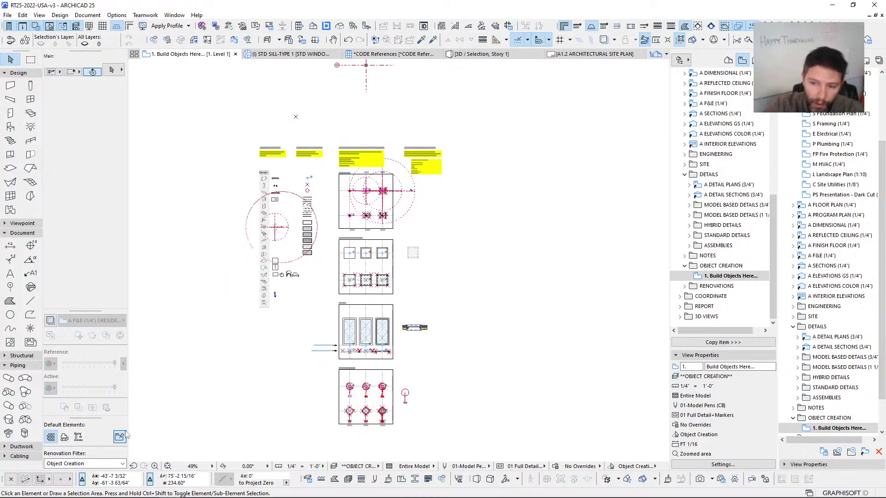
# Step: Set the renovation filter to 05 Planned Status and check what the object creation view displays
pyautogui.click(101, 464)
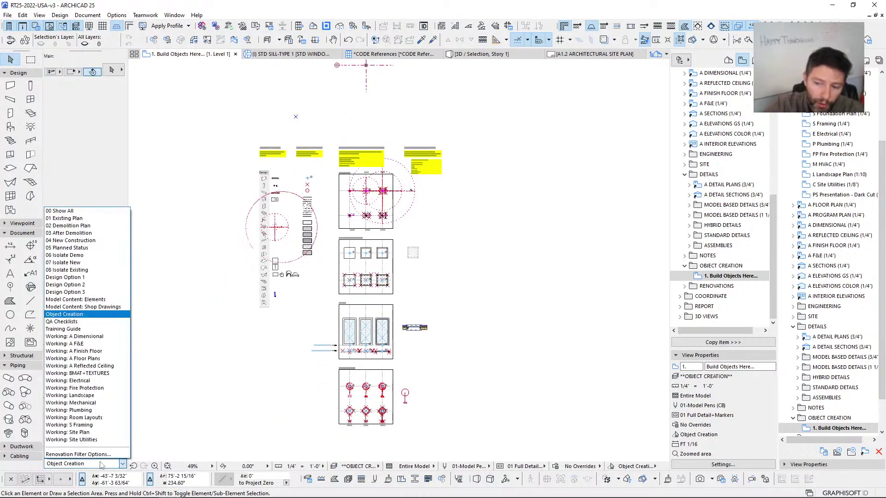
pyautogui.click(101, 463)
pyautogui.click(101, 464)
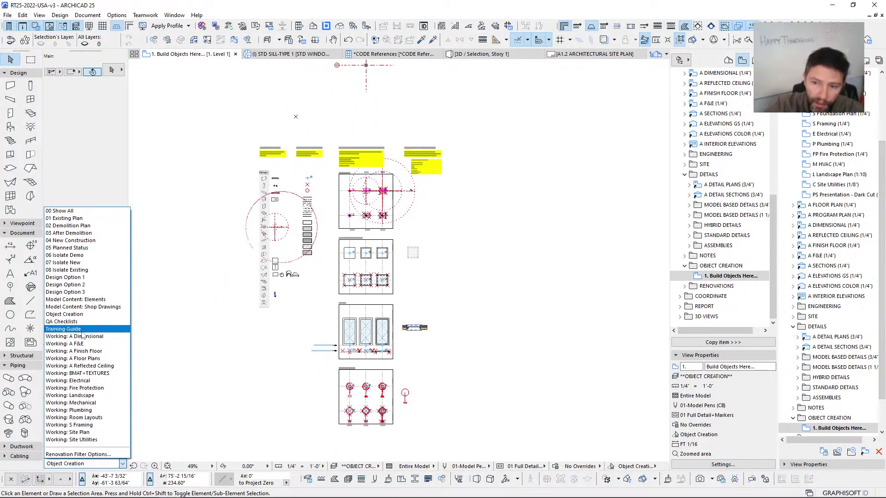
pyautogui.click(74, 248)
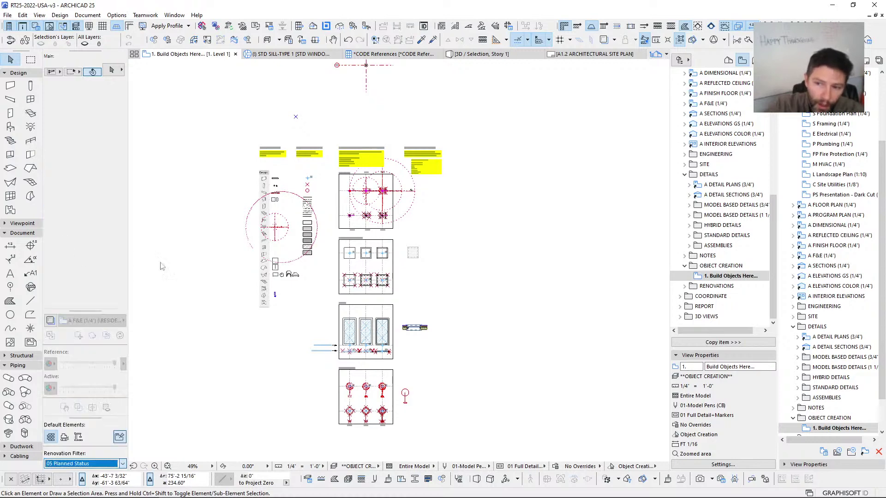
pyautogui.moveTo(359, 84); pyautogui.dragTo(324, 146, button='middle')
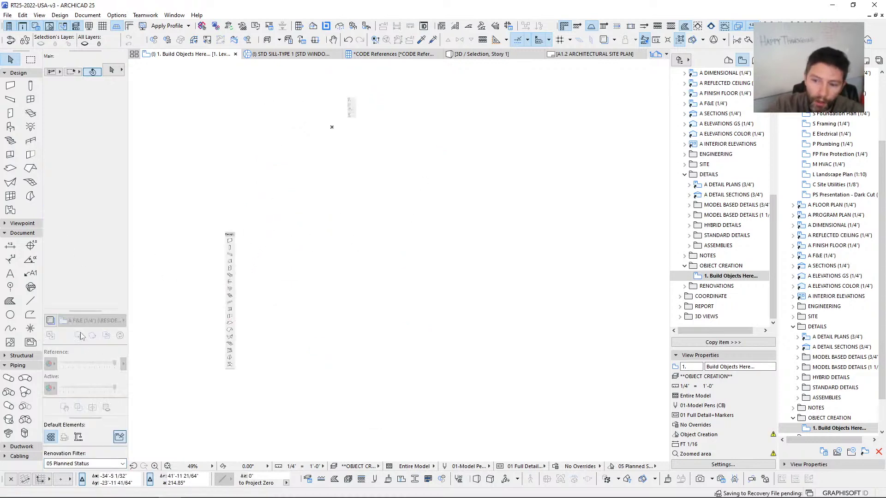
# Step: Switch the renovation filter to 00 Show All and compare the displayed content
pyautogui.click(81, 467)
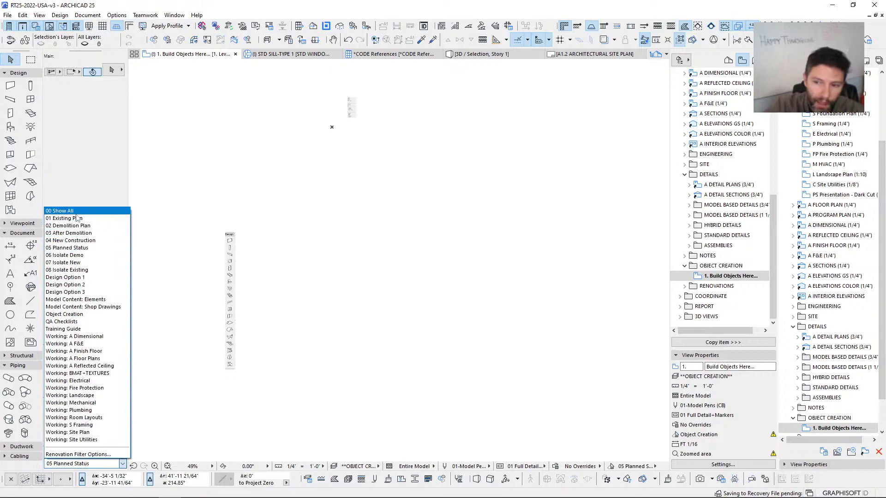
pyautogui.click(76, 217)
pyautogui.click(81, 464)
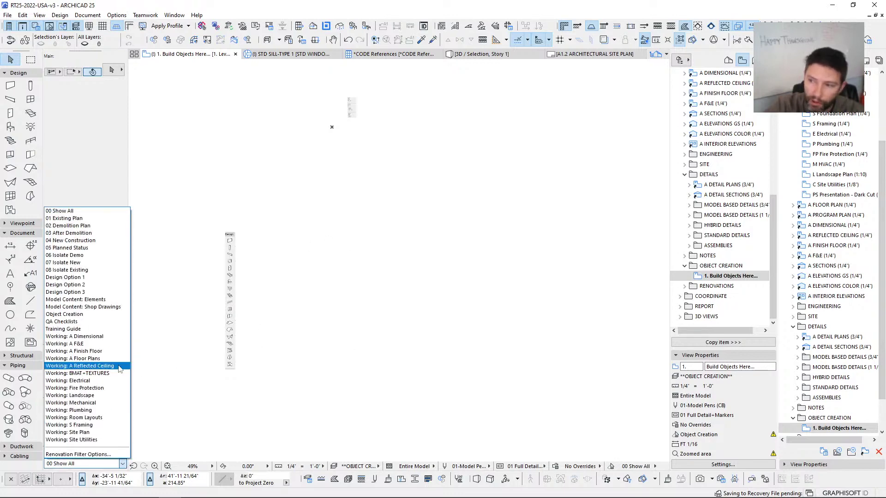
pyautogui.click(298, 350)
pyautogui.moveTo(274, 296); pyautogui.dragTo(272, 303, button='middle')
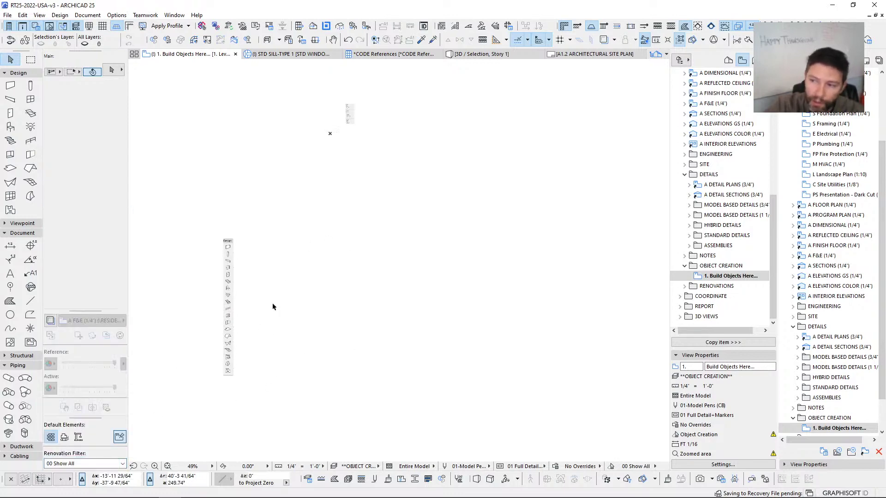
# Step: Select both pasted tool images together, check their layer assignment, and clear the selection
pyautogui.click(352, 118)
pyautogui.keyDown('shift'); pyautogui.click(224, 286); pyautogui.keyUp('shift')
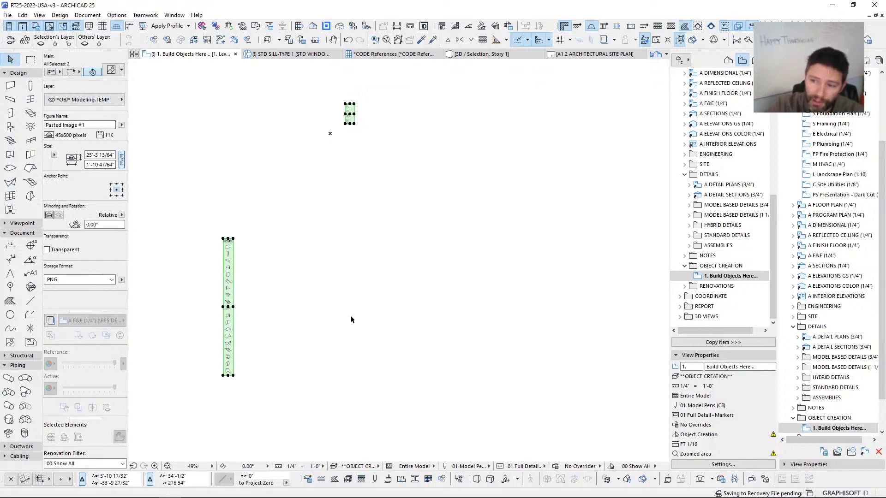
pyautogui.scroll(3, 315, 268)
pyautogui.scroll(-2, 286, 364)
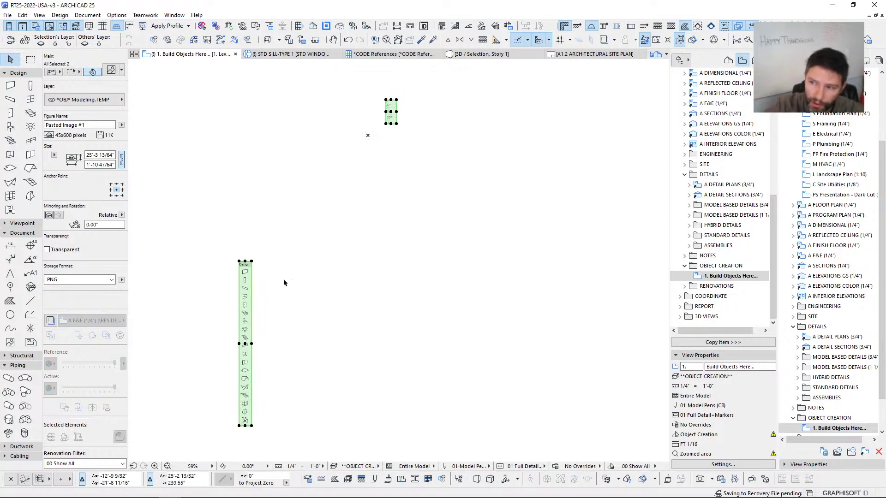
pyautogui.moveTo(284, 281)
pyautogui.mouseDown(button='middle')
pyautogui.moveTo(292, 259)
pyautogui.moveTo(290, 286)
pyautogui.mouseUp(button='middle')
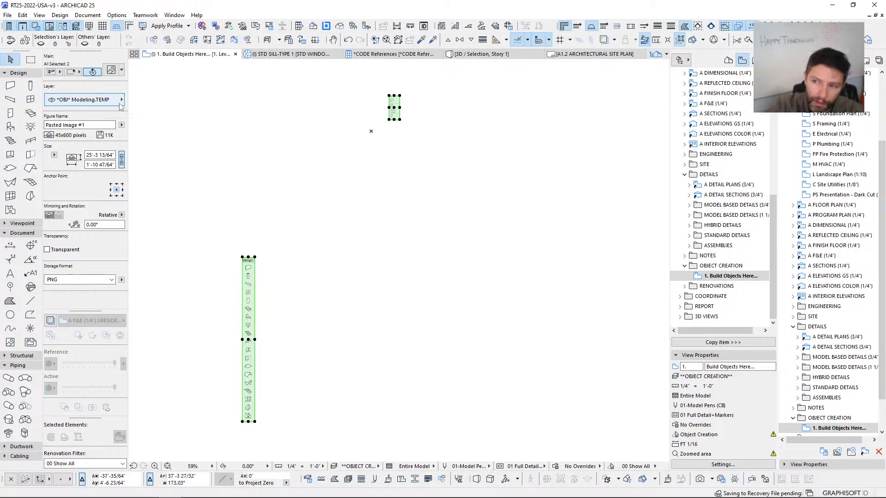
pyautogui.click(288, 245)
# Step: Reopen the Build Objects Here view with its saved settings, inspect the Light Fixture region's boundary, and deselect it
pyautogui.doubleClick(719, 276)
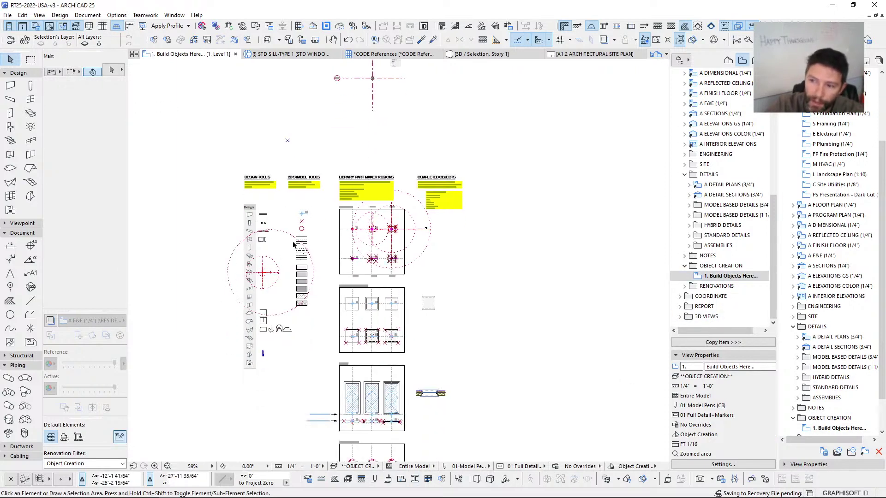
pyautogui.click(339, 257)
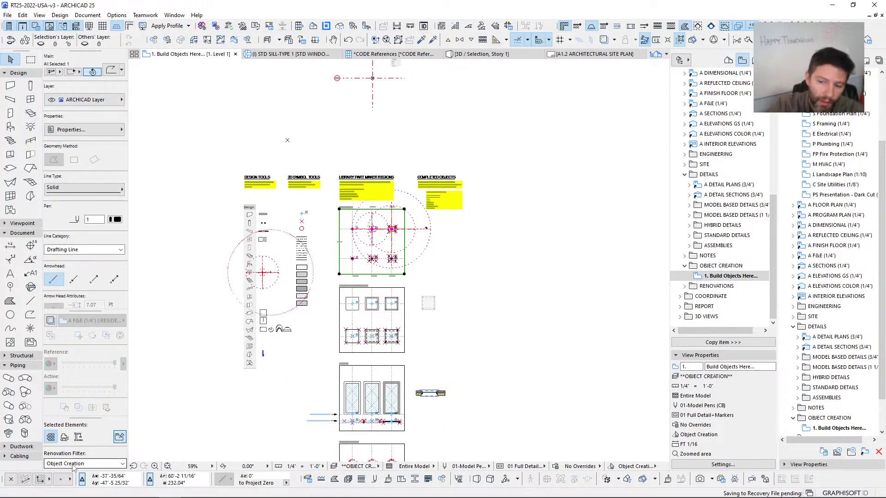
pyautogui.moveTo(329, 322); pyautogui.dragTo(332, 296, button='middle')
pyautogui.press('Escape')
pyautogui.scroll(3, 351, 272)
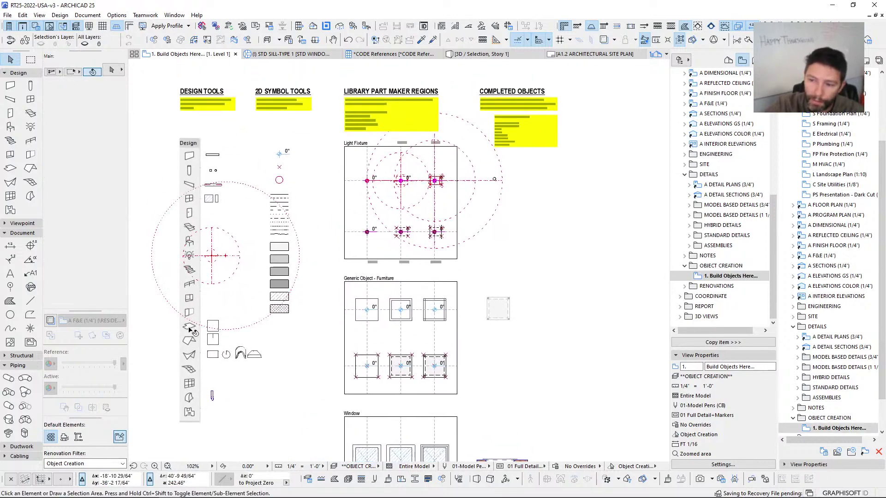
# Step: Select the Design toolbox image under Design Tools, check its layer, and deselect it
pyautogui.click(190, 327)
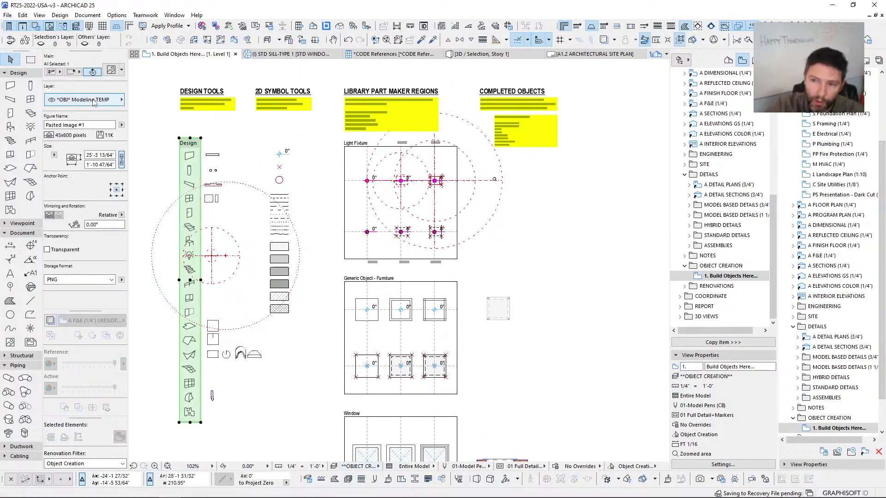
pyautogui.moveTo(222, 200); pyautogui.dragTo(227, 186, button='middle')
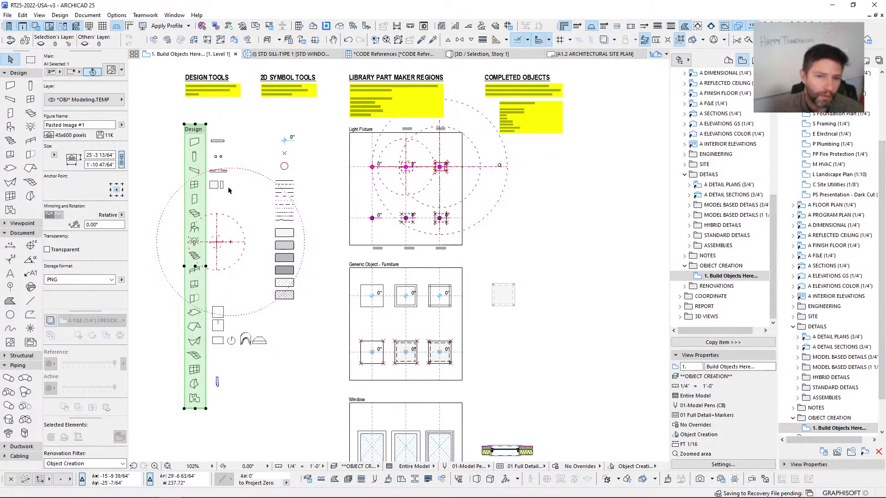
pyautogui.click(228, 188)
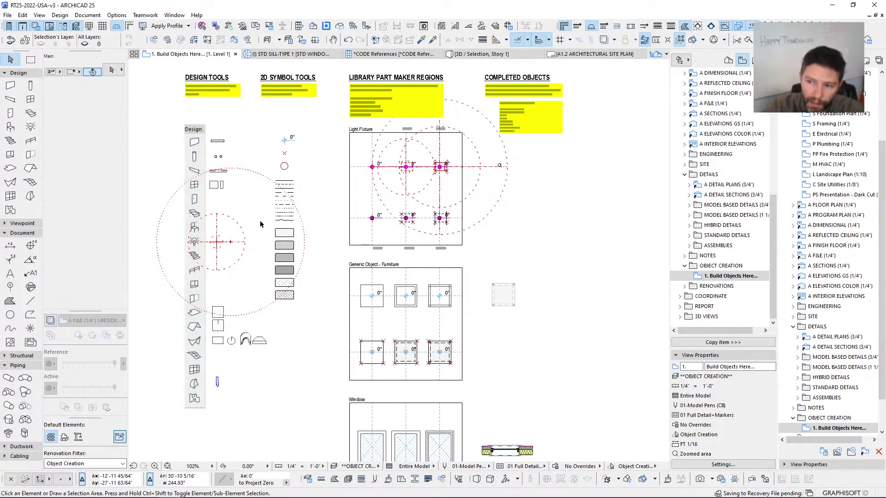
# Step: Examine the overall object creation layout, from the design and 2D symbol tools to the library part regions and completed objects
pyautogui.scroll(-3, 283, 226)
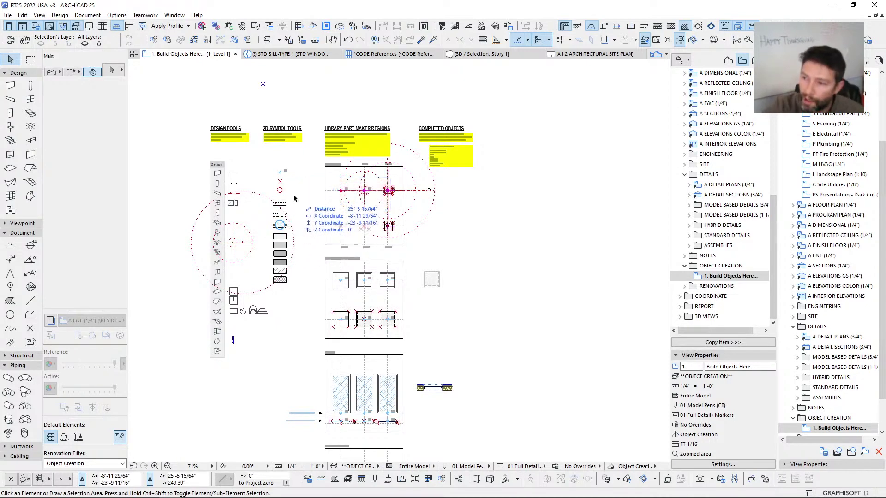
pyautogui.scroll(2, 294, 195)
pyautogui.scroll(-5, 356, 184)
pyautogui.moveTo(356, 185); pyautogui.dragTo(360, 259, button='middle')
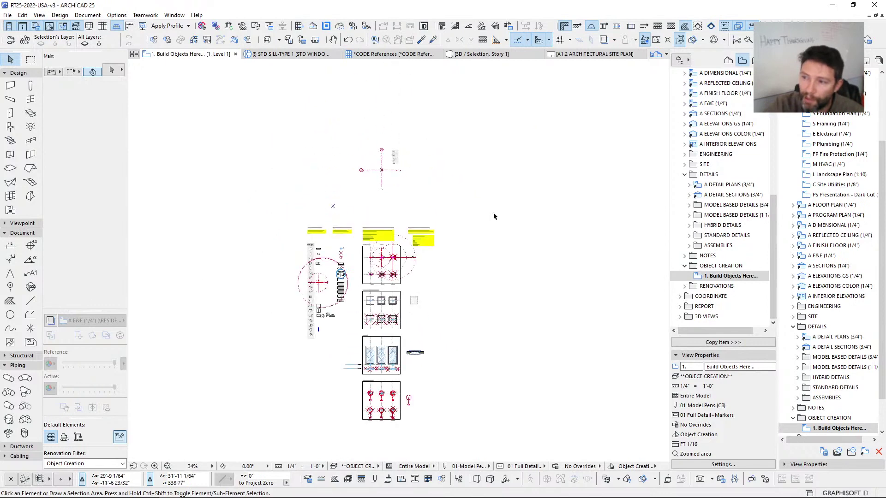
pyautogui.moveTo(465, 245); pyautogui.dragTo(453, 284, button='middle')
pyautogui.scroll(4, 409, 291)
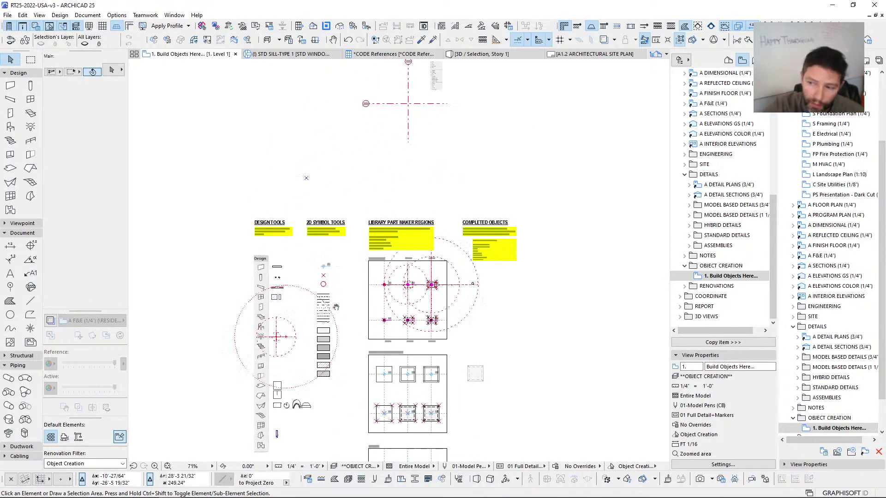
pyautogui.moveTo(340, 247); pyautogui.dragTo(337, 206, button='middle')
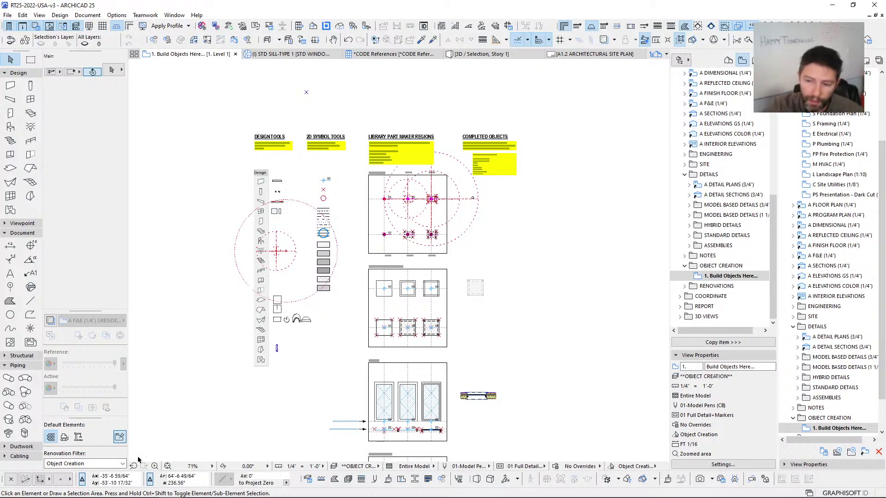
pyautogui.moveTo(356, 380); pyautogui.dragTo(365, 331, button='middle')
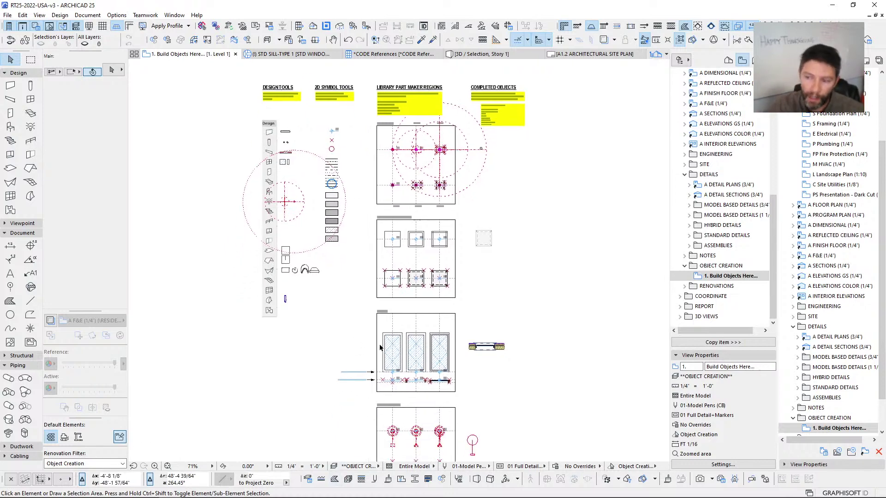
# Step: Read the highlighted instructions under the Design Tools, 2D Symbol Tools and Library Part Maker Regions headings
pyautogui.scroll(2, 367, 337)
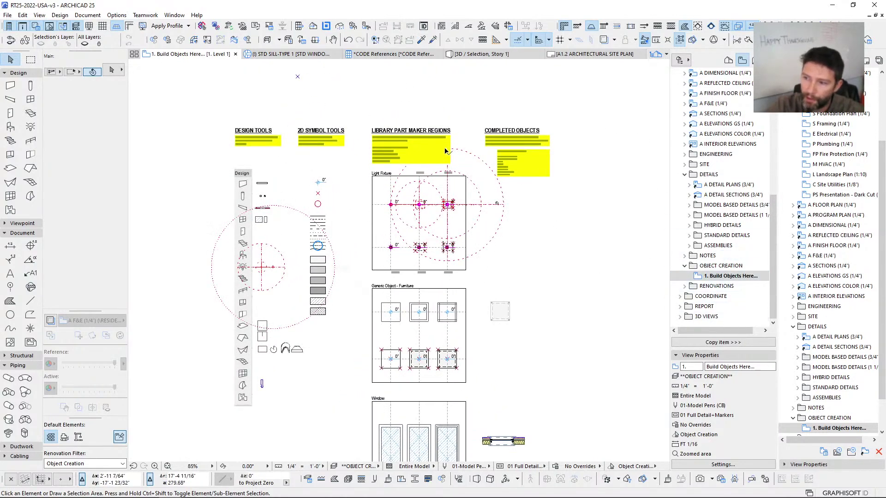
pyautogui.moveTo(572, 219)
pyautogui.mouseDown(button='middle')
pyautogui.moveTo(585, 209)
pyautogui.moveTo(569, 232)
pyautogui.mouseUp(button='middle')
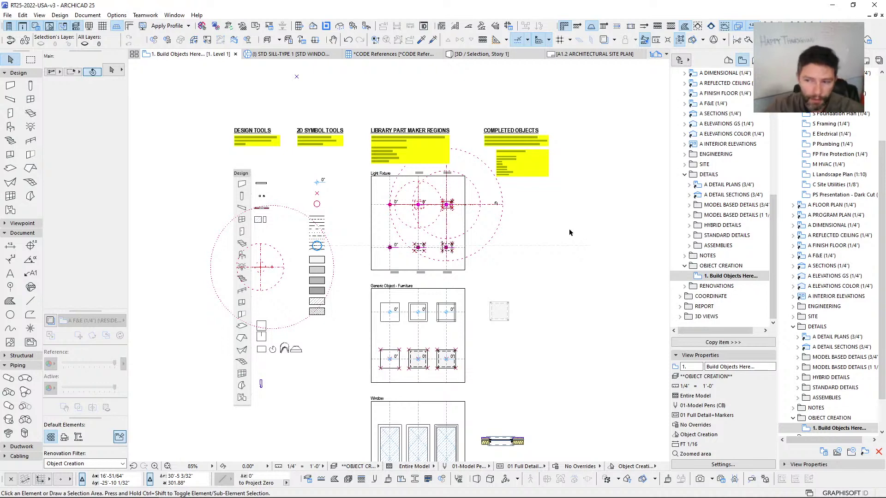
pyautogui.scroll(2, 215, 147)
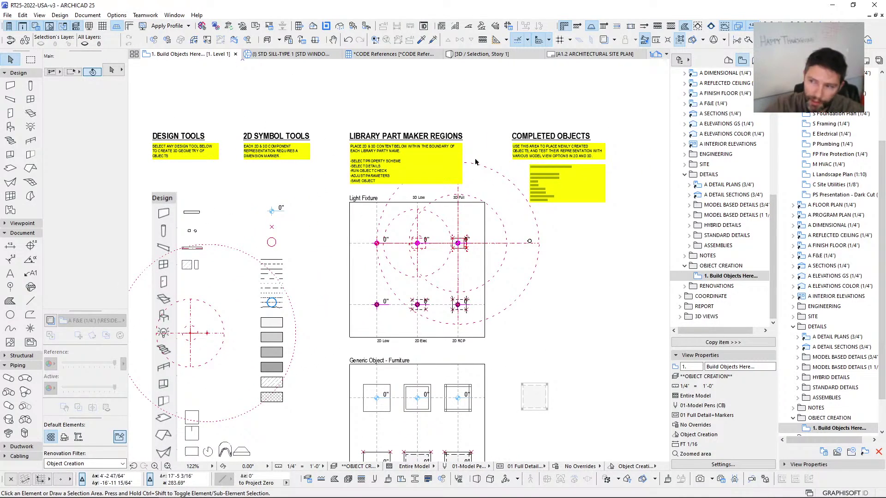
pyautogui.scroll(4, 279, 151)
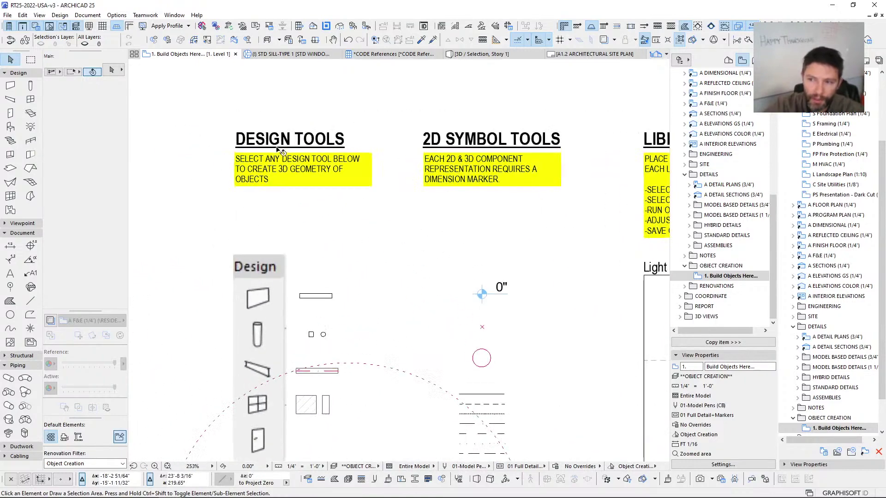
pyautogui.moveTo(302, 263); pyautogui.dragTo(292, 213, button='middle')
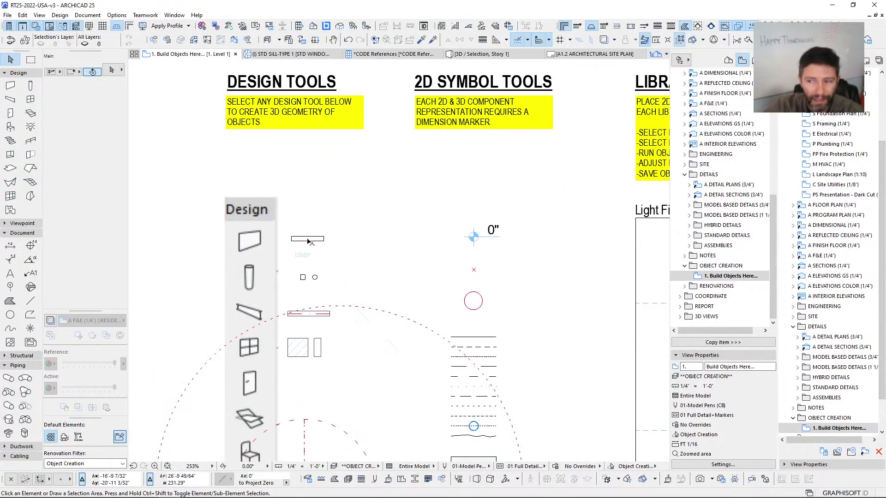
pyautogui.scroll(-3, 252, 199)
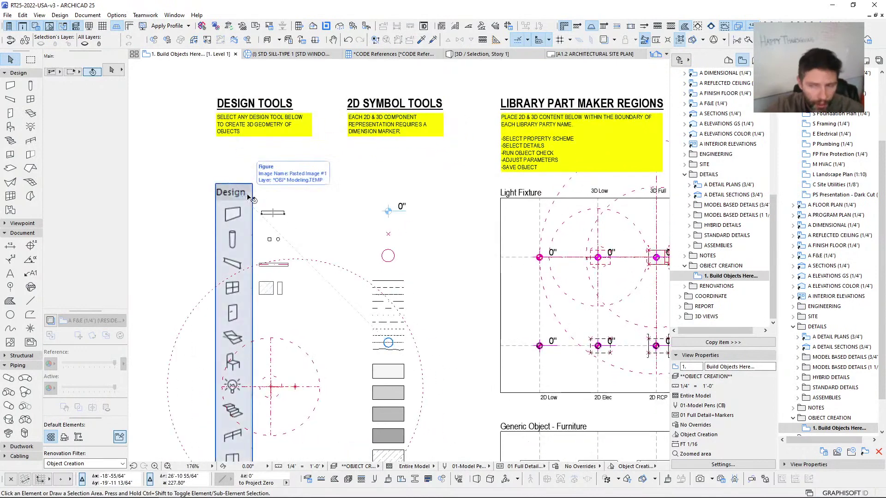
# Step: Select the sample wall beside the Design toolbox and review its classification, properties and layer options without changing them
pyautogui.click(273, 212)
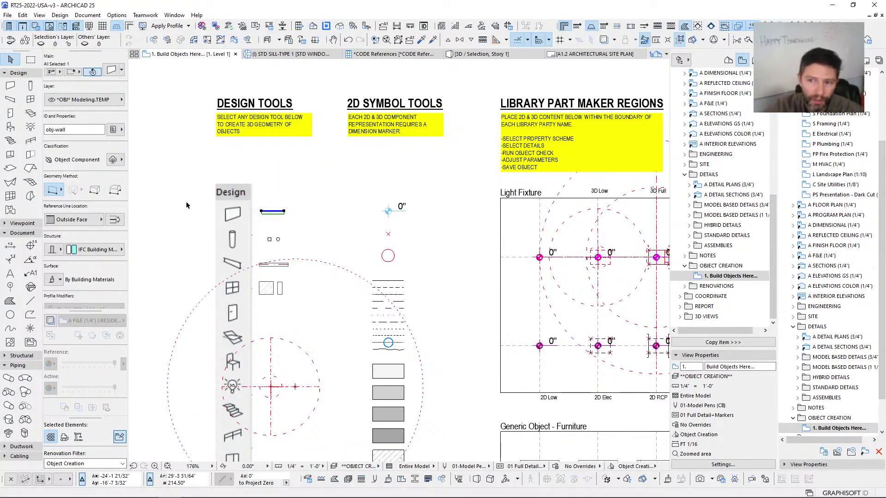
pyautogui.click(113, 160)
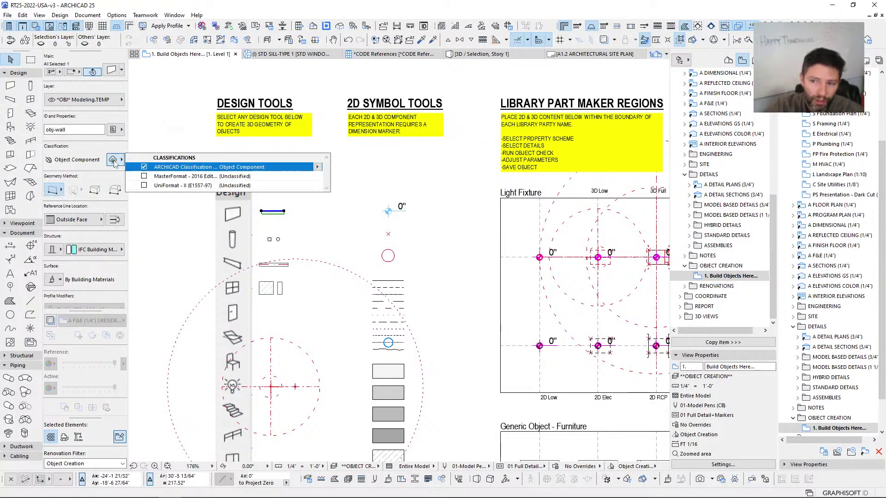
pyautogui.click(113, 129)
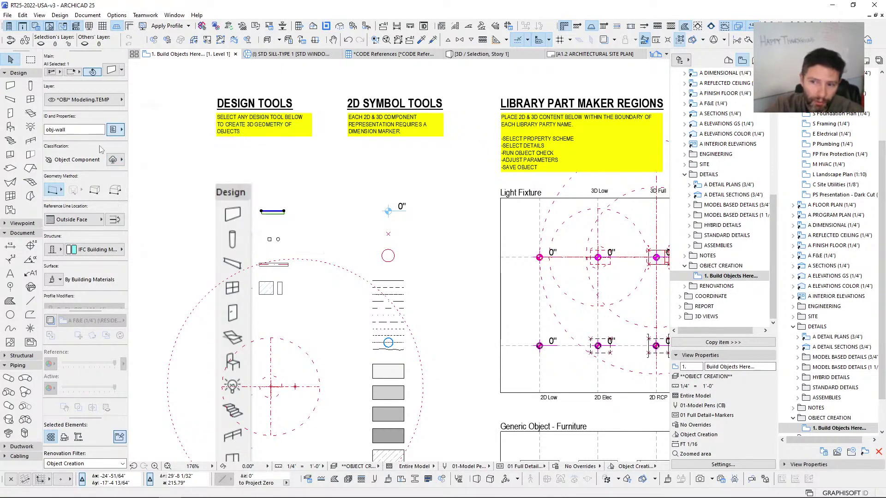
pyautogui.click(105, 100)
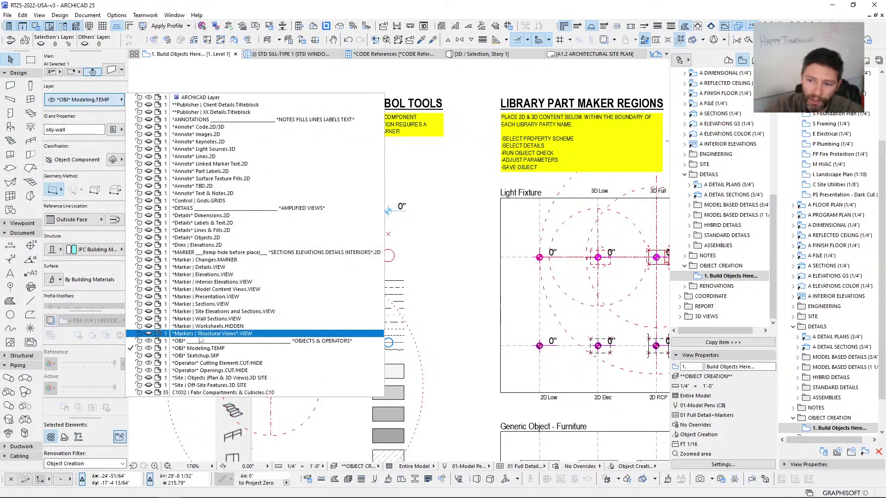
pyautogui.click(275, 79)
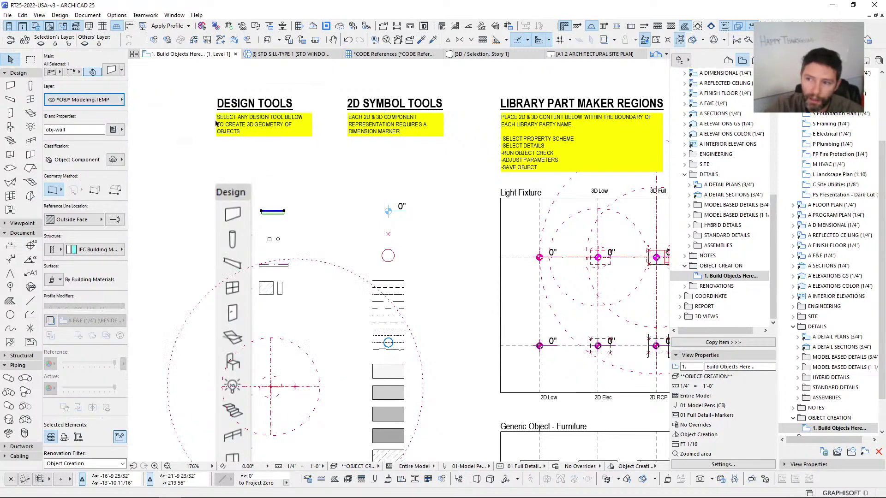
# Step: Select the sample square column beside the Design toolbox and review its layer, classification and structure settings
pyautogui.moveTo(302, 273); pyautogui.dragTo(301, 270, button='middle')
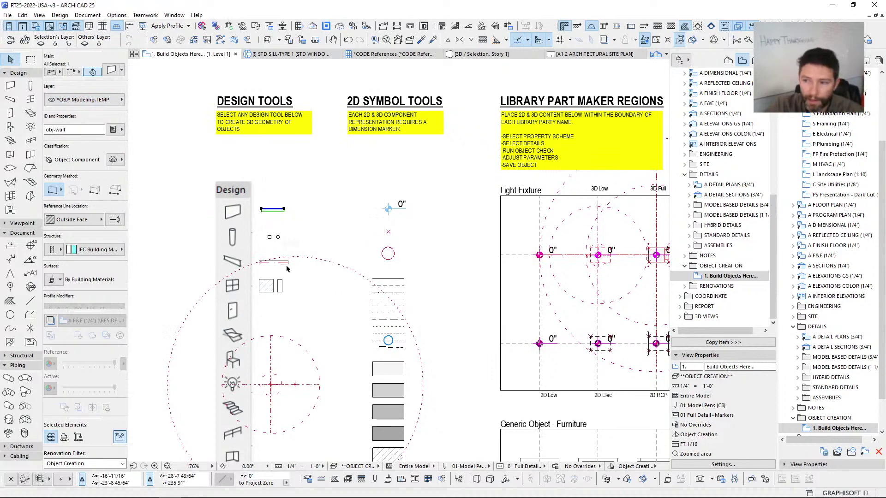
pyautogui.scroll(4, 286, 266)
pyautogui.click(292, 250)
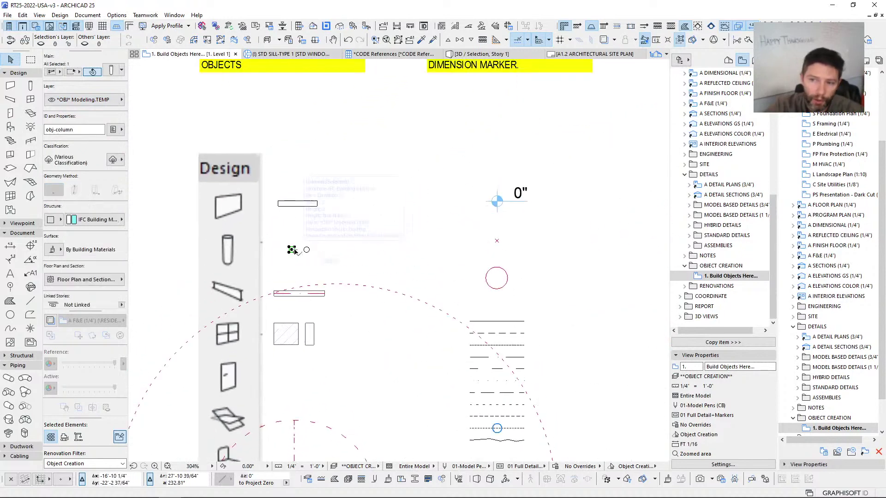
pyautogui.scroll(-4, 272, 277)
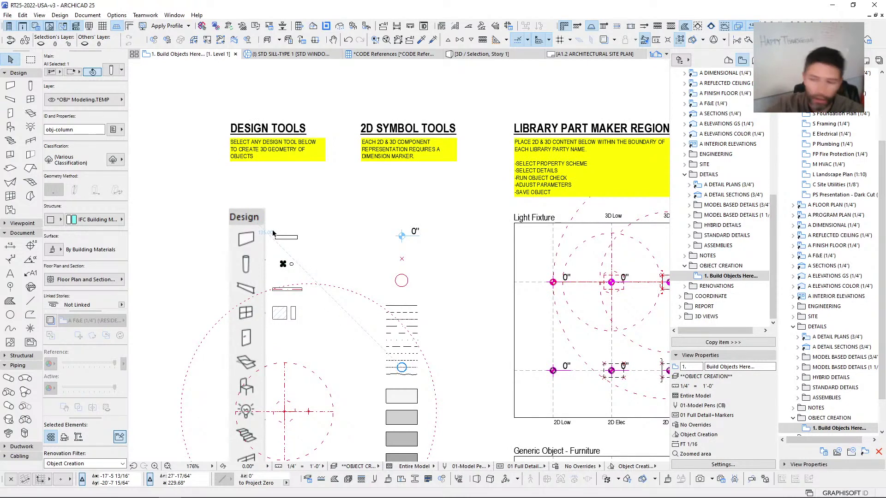
# Step: Examine the remaining sample elements along the Design toolbox, including the slabs and the lower shapes, and deselect the column
pyautogui.moveTo(312, 233); pyautogui.dragTo(315, 103, button='middle')
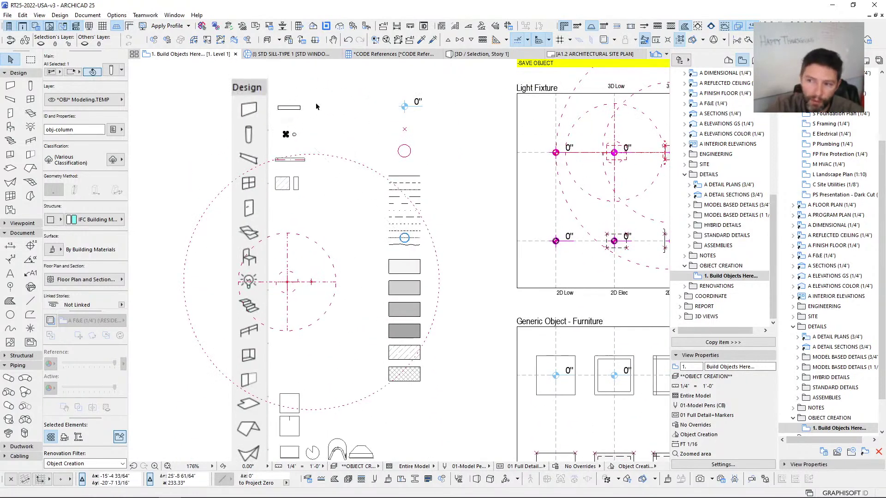
pyautogui.moveTo(328, 377); pyautogui.dragTo(334, 231, button='middle')
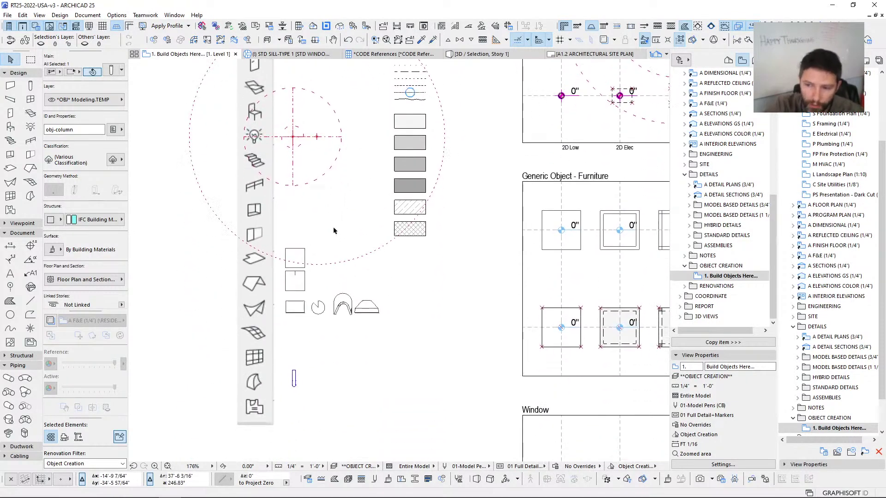
pyautogui.moveTo(291, 208); pyautogui.dragTo(292, 211, button='middle')
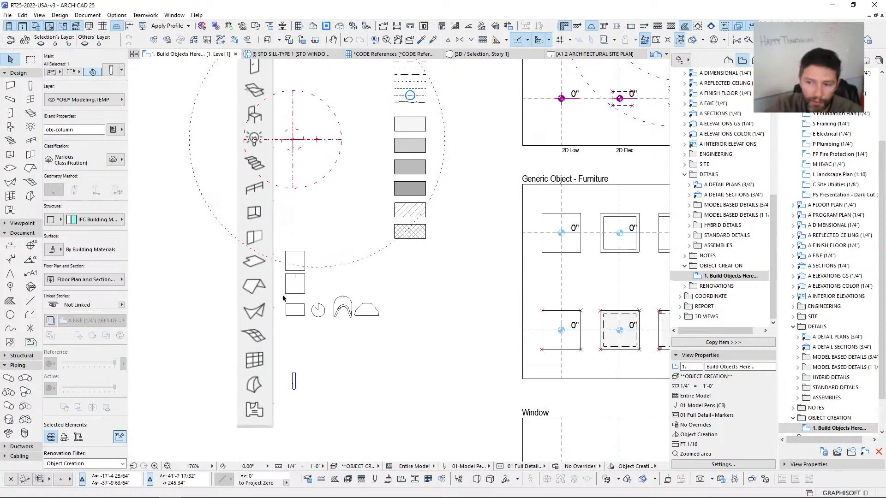
pyautogui.scroll(4, 270, 244)
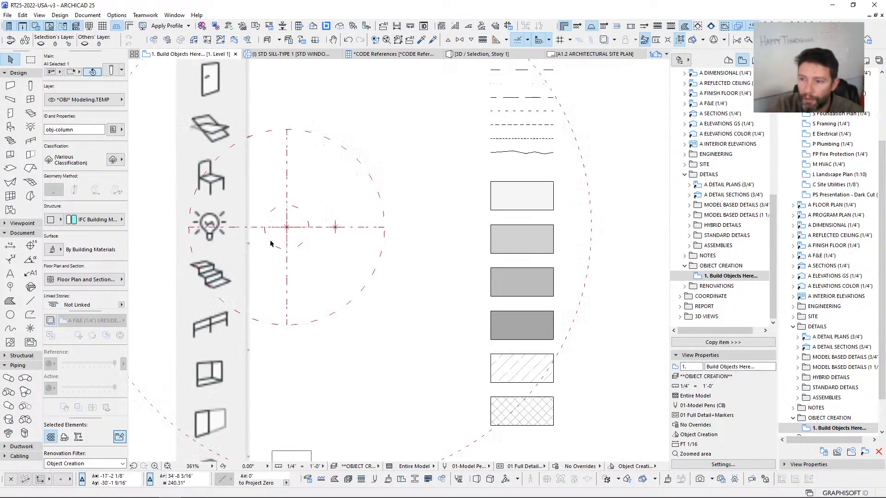
pyautogui.scroll(-6, 271, 244)
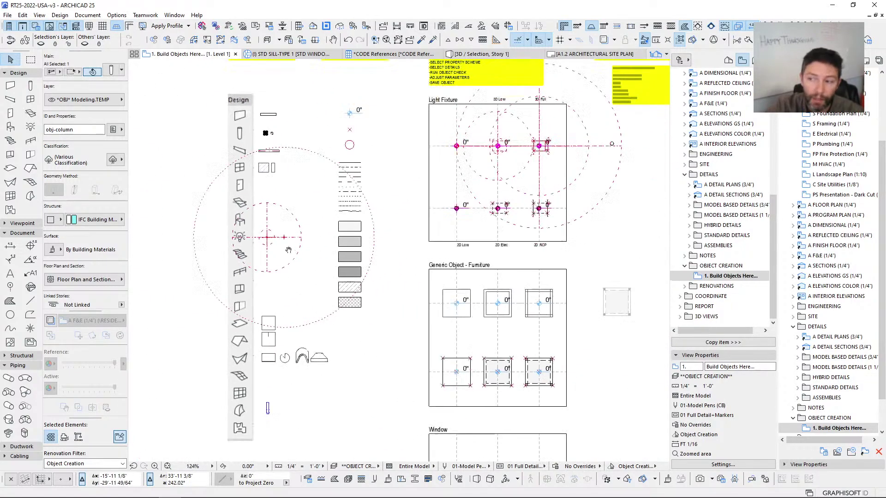
pyautogui.moveTo(288, 249); pyautogui.dragTo(271, 269, button='middle')
pyautogui.scroll(2, 271, 259)
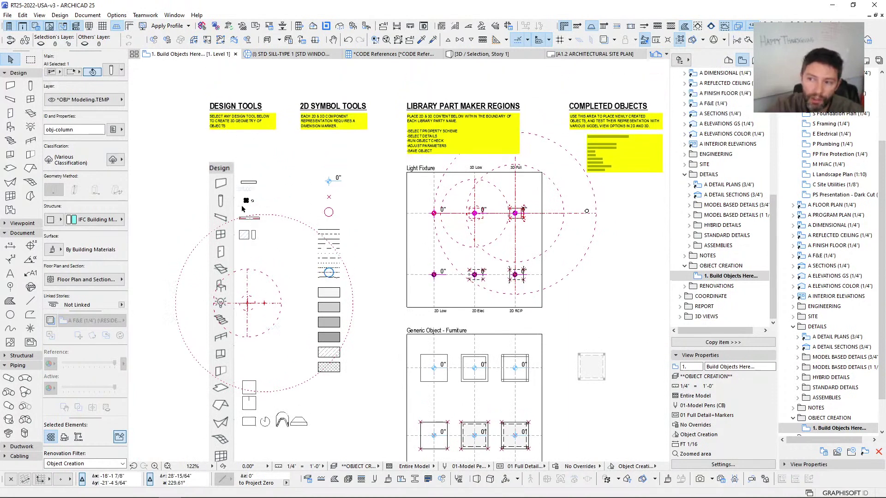
pyautogui.click(281, 237)
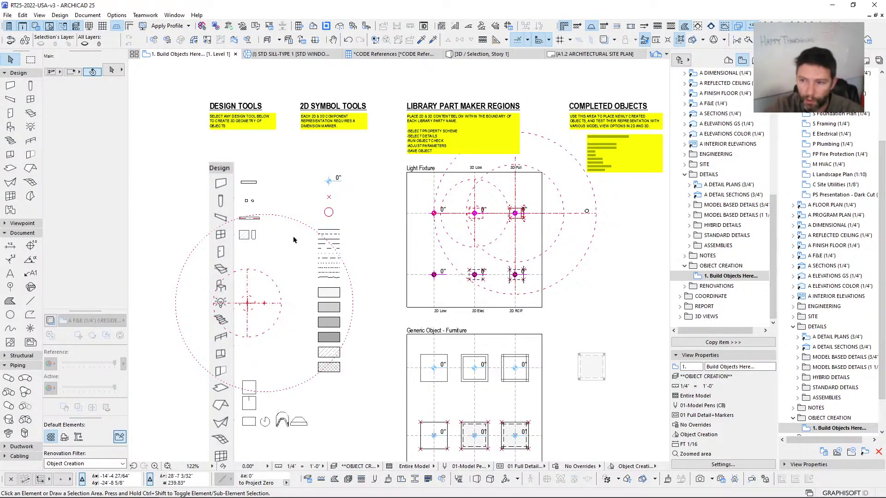
# Step: Read the 2D Symbol Tools instructions on dimension markers and examine the marker, hotspot and circle samples beneath them
pyautogui.moveTo(455, 273); pyautogui.dragTo(516, 383, button='middle')
pyautogui.scroll(3, 433, 296)
pyautogui.moveTo(287, 109); pyautogui.dragTo(369, 115, button='middle')
pyautogui.moveTo(449, 204); pyautogui.dragTo(380, 226, button='middle')
pyautogui.scroll(2, 317, 145)
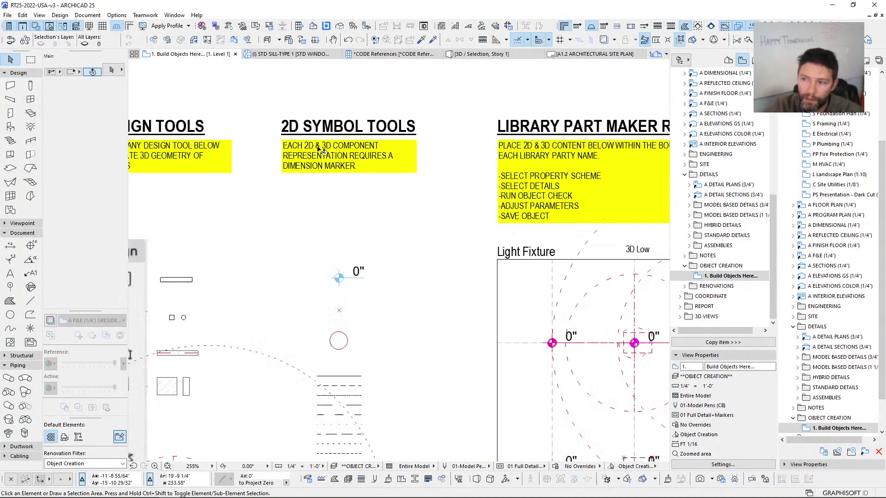
pyautogui.moveTo(332, 140); pyautogui.dragTo(281, 127, button='middle')
pyautogui.moveTo(425, 275); pyautogui.dragTo(321, 237, button='middle')
pyautogui.scroll(-1, 338, 263)
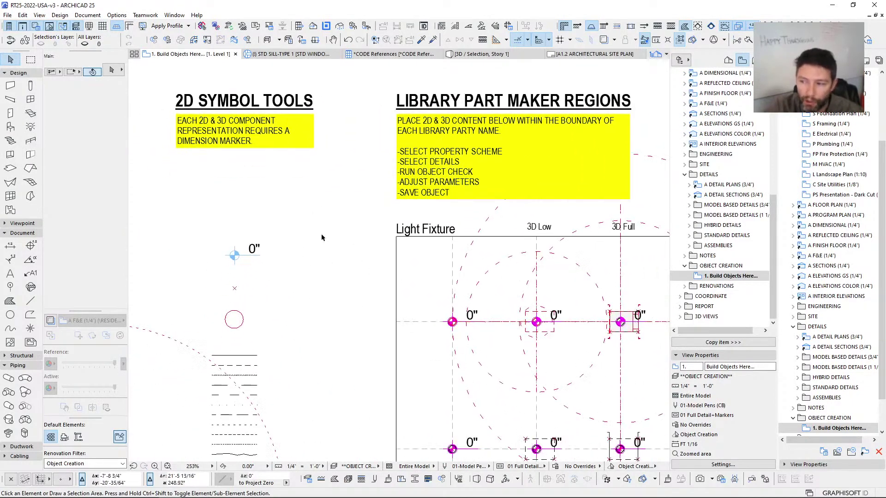
# Step: Select the level dimension marker under 2D Symbol Tools and compare it with the markers in the Light Fixture region
pyautogui.click(235, 257)
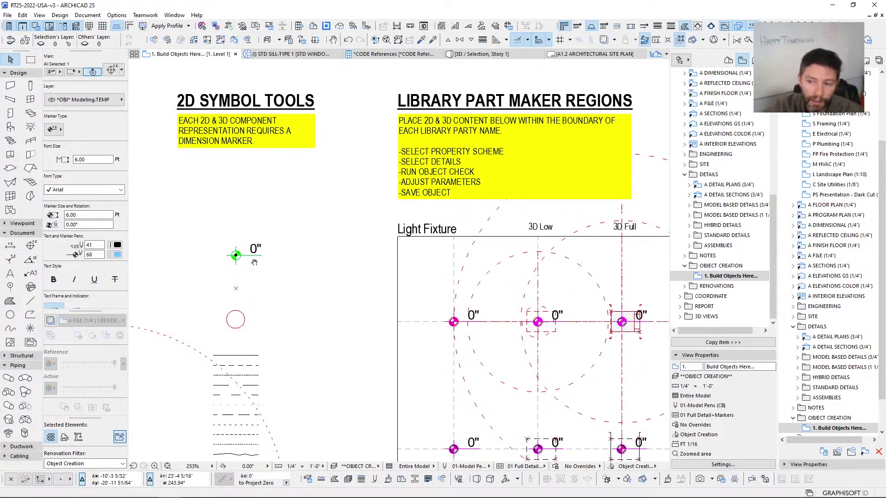
pyautogui.moveTo(235, 257); pyautogui.dragTo(247, 233, button='middle')
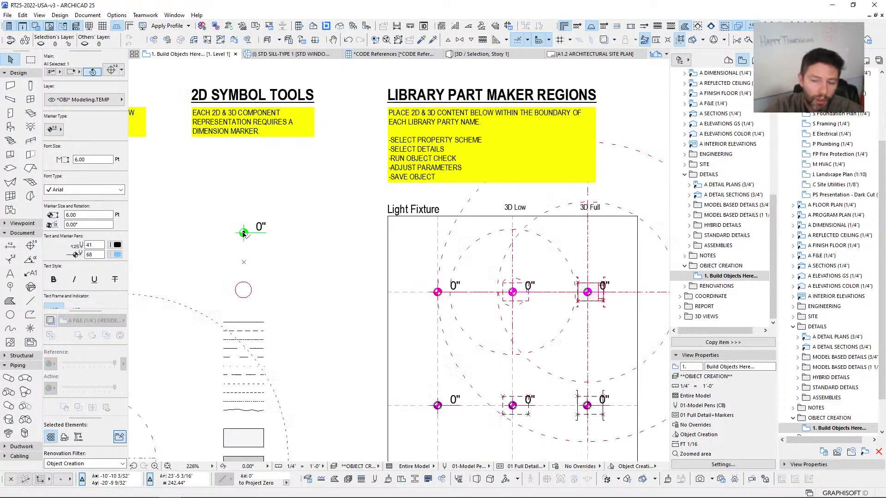
pyautogui.scroll(-2, 243, 234)
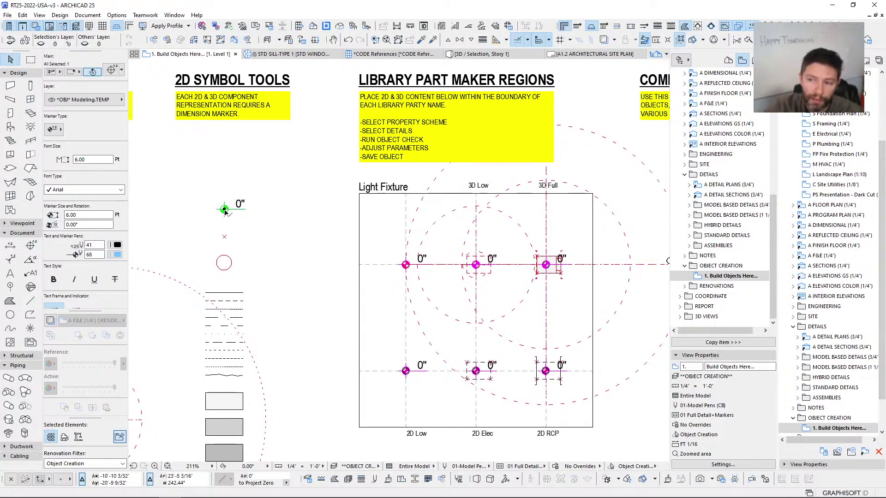
pyautogui.moveTo(387, 274); pyautogui.dragTo(357, 237, button='middle')
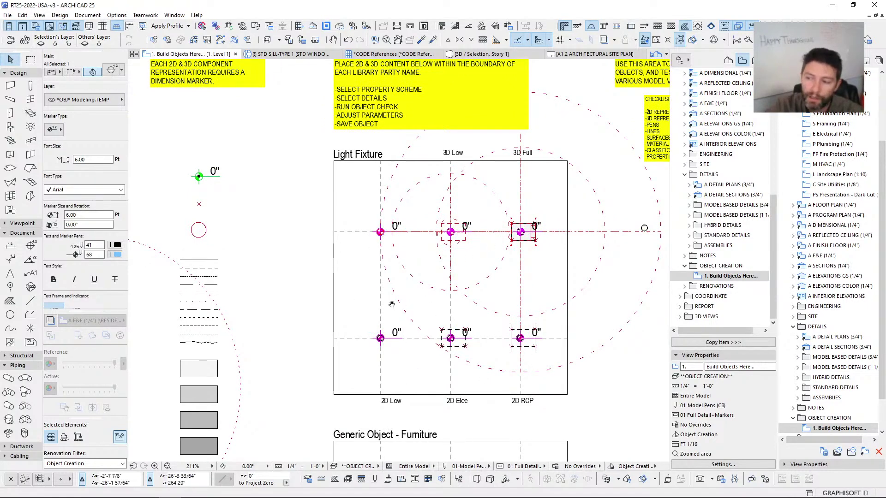
pyautogui.scroll(-3, 431, 233)
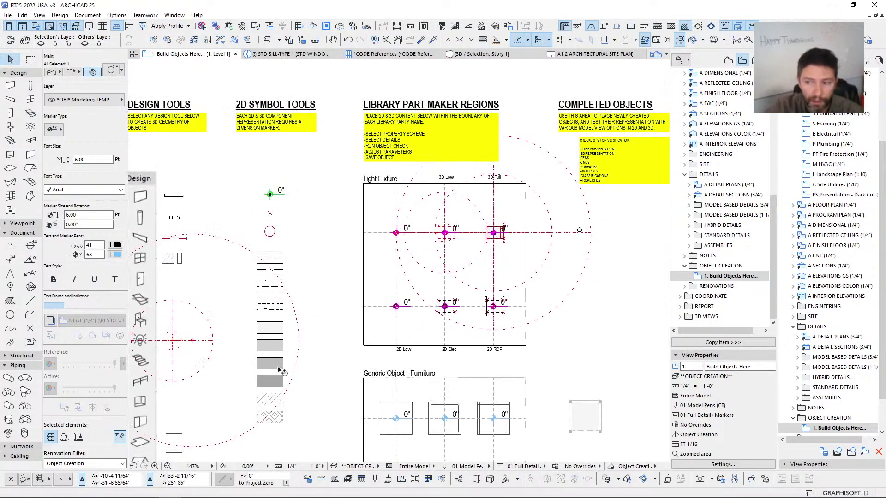
# Step: Examine the sample line types and fills under 2D Symbol Tools alongside the Design Tools column
pyautogui.moveTo(279, 369); pyautogui.dragTo(271, 340, button='middle')
pyautogui.scroll(2, 267, 215)
pyautogui.moveTo(263, 152); pyautogui.dragTo(278, 189, button='middle')
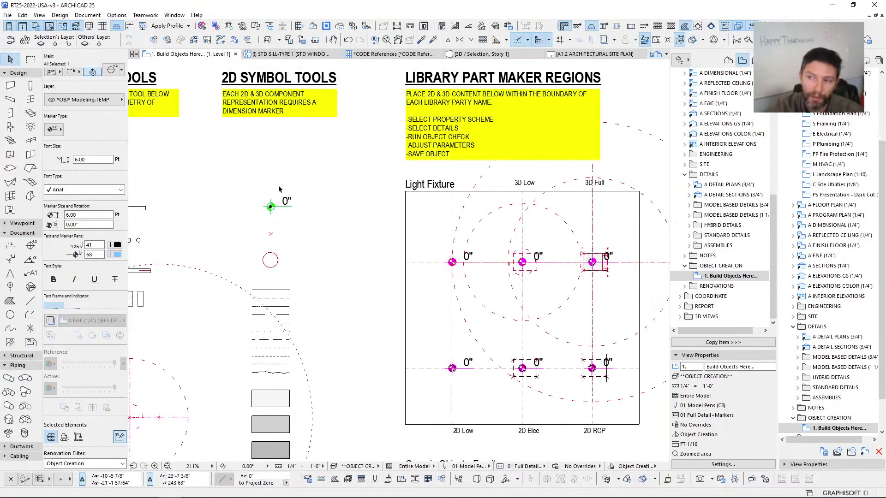
pyautogui.scroll(-4, 305, 378)
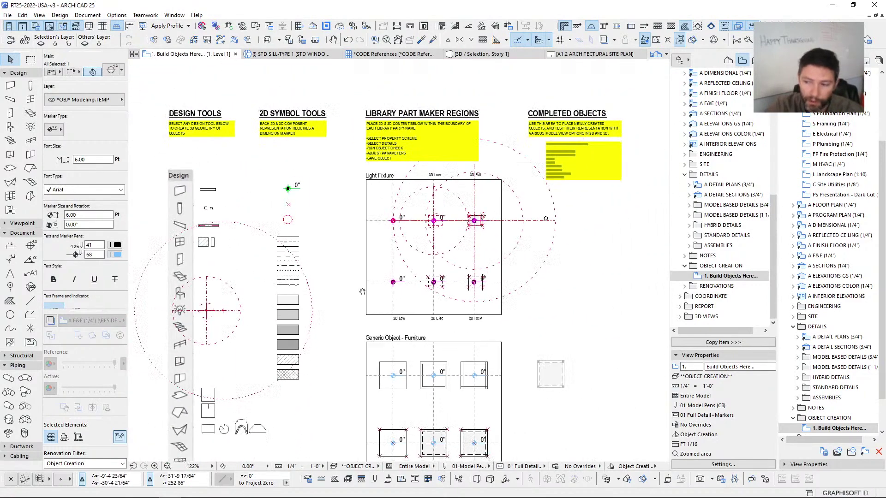
pyautogui.scroll(2, 346, 223)
pyautogui.moveTo(242, 125); pyautogui.dragTo(332, 108, button='middle')
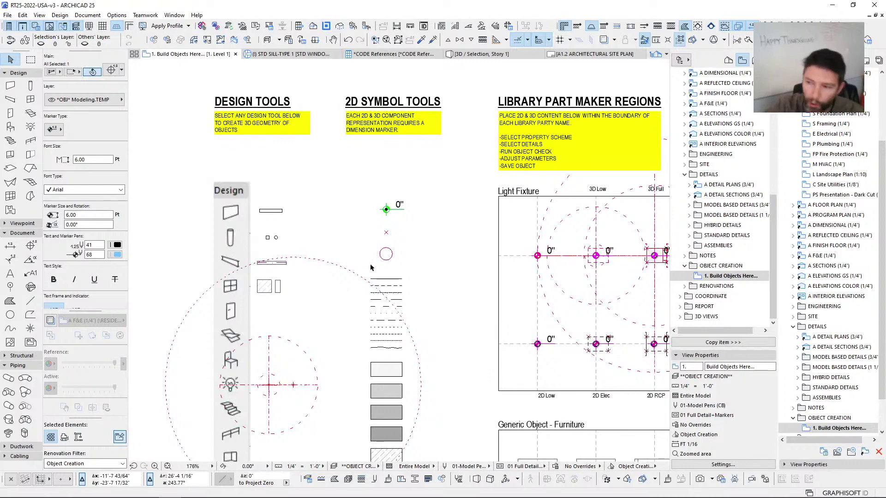
# Step: Read the Library Part Maker Regions instructions, select the Light Fixture region's boundary to inspect it, and deselect it
pyautogui.scroll(-2, 339, 249)
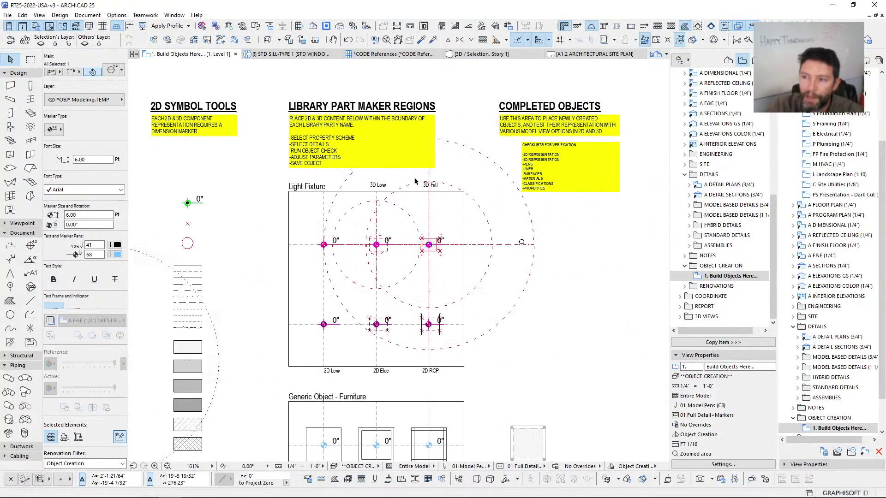
pyautogui.scroll(1, 343, 135)
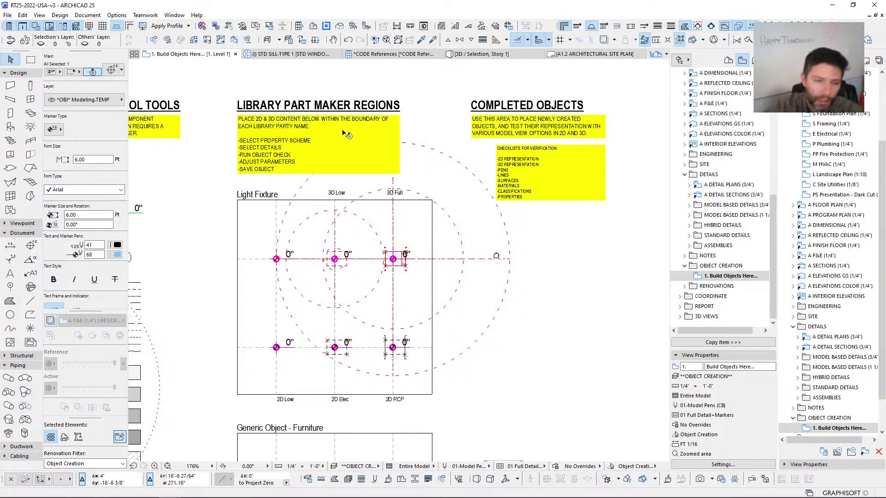
pyautogui.keyDown('shift'); pyautogui.click(237, 224); pyautogui.keyUp('shift')
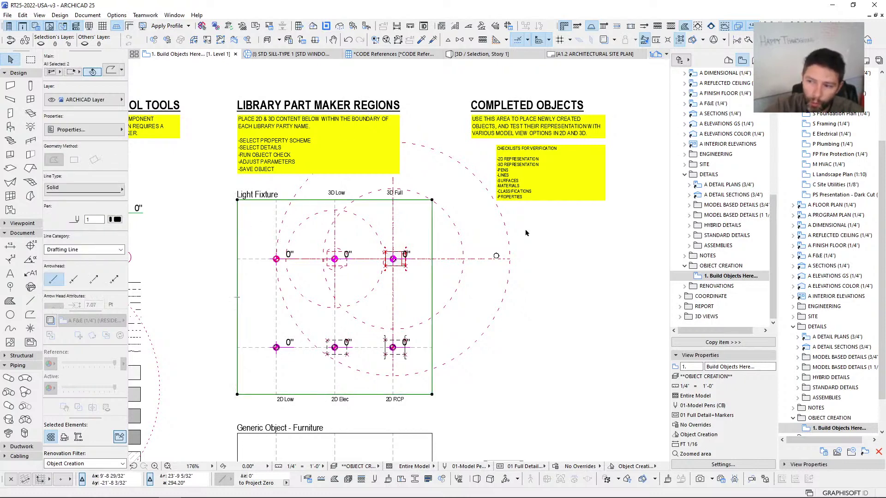
pyautogui.scroll(-2, 302, 148)
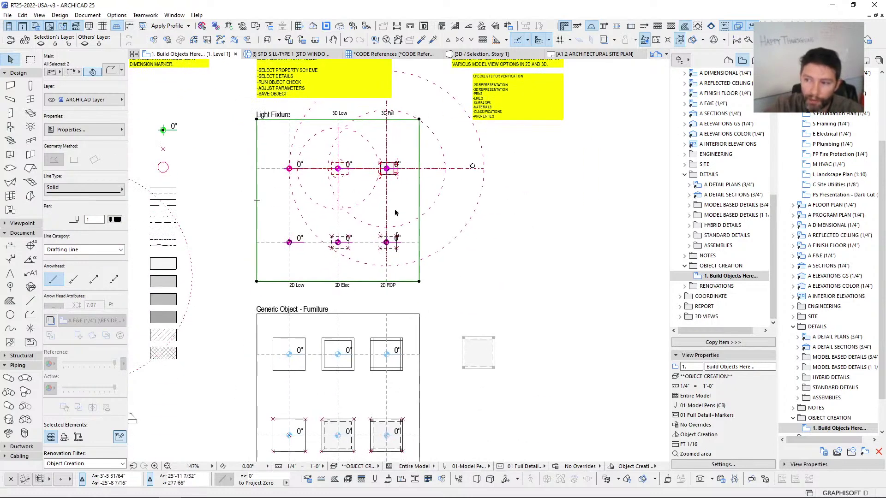
pyautogui.press('Escape')
# Step: Examine the 3D and 2D representations in the Light Fixture region and the Generic Object - Furniture region below it
pyautogui.moveTo(473, 158); pyautogui.dragTo(469, 222, button='middle')
pyautogui.scroll(2, 319, 284)
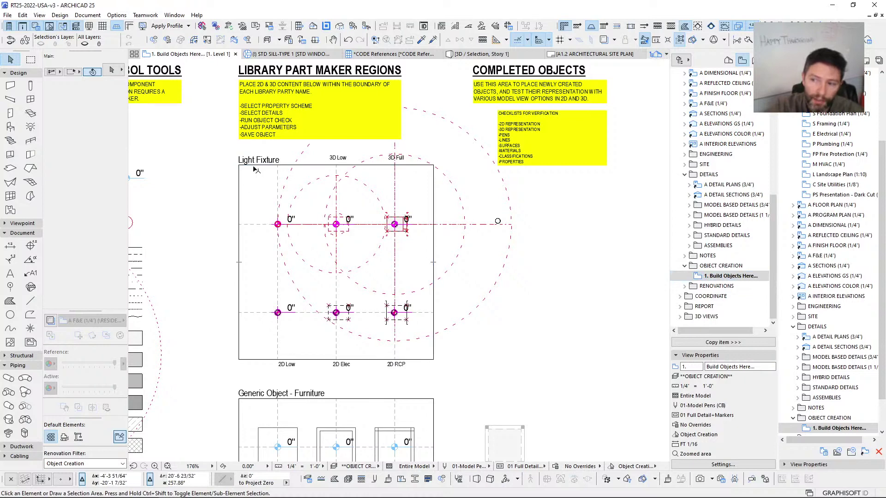
pyautogui.scroll(-2, 371, 203)
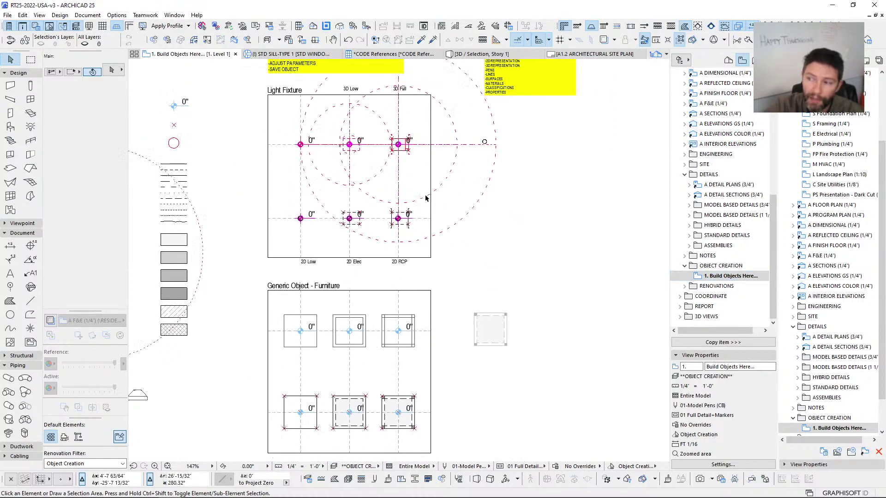
pyautogui.moveTo(319, 349); pyautogui.dragTo(335, 247, button='middle')
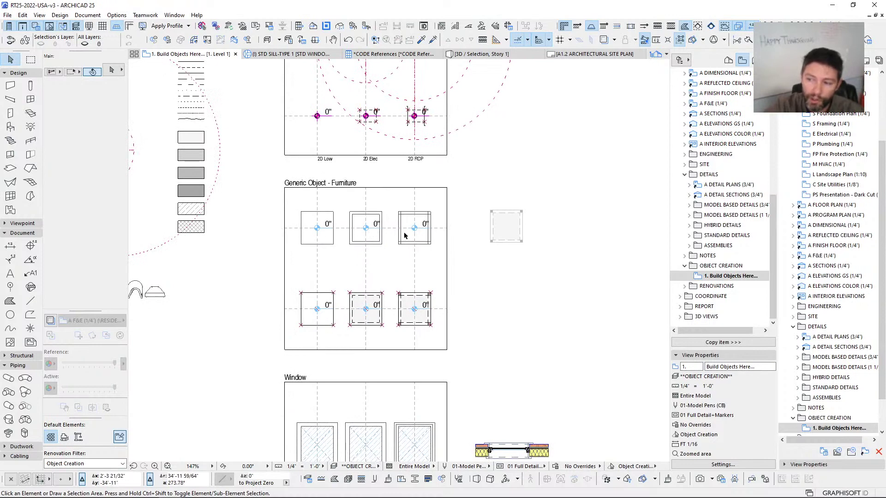
pyautogui.moveTo(375, 230); pyautogui.dragTo(362, 159, button='middle')
pyautogui.scroll(2, 346, 333)
pyautogui.moveTo(349, 359); pyautogui.dragTo(360, 312, button='middle')
pyautogui.scroll(-2, 354, 233)
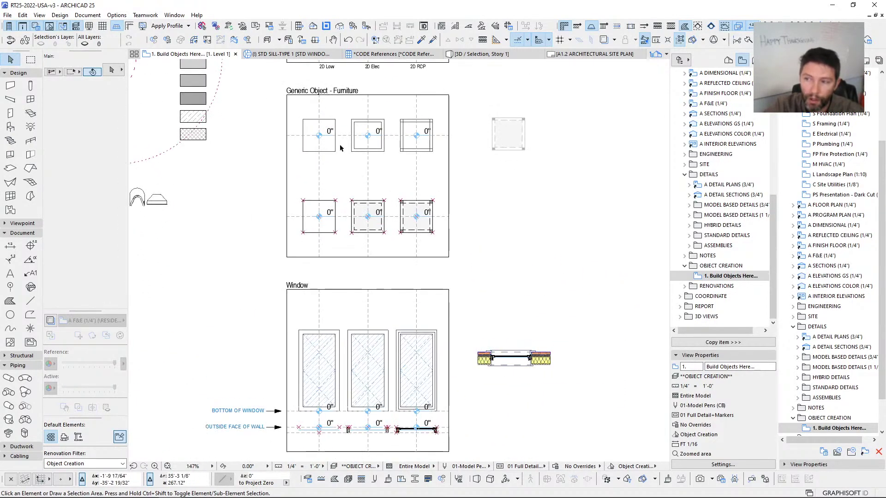
# Step: Examine the Window and Light Barn Fixture regions and view them within the full object creation layout
pyautogui.scroll(-2, 377, 153)
pyautogui.moveTo(381, 208); pyautogui.dragTo(367, 240, button='middle')
pyautogui.moveTo(333, 359); pyautogui.dragTo(344, 317, button='middle')
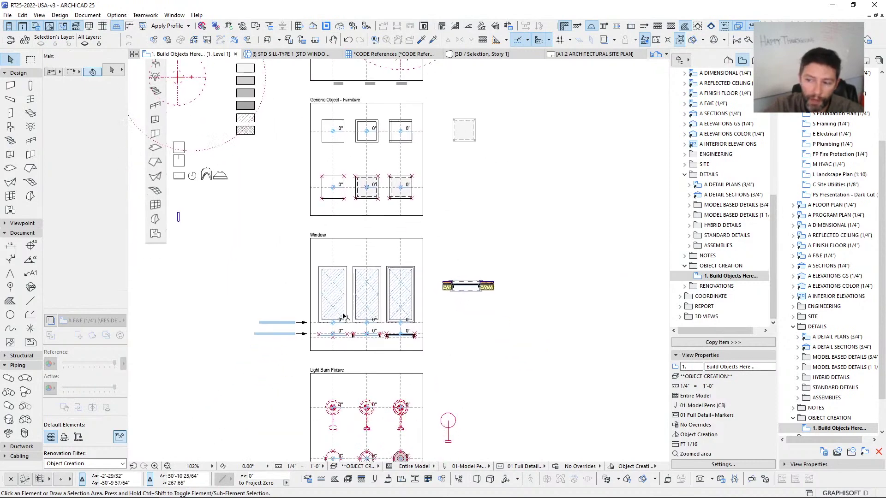
pyautogui.moveTo(362, 374); pyautogui.dragTo(363, 265, button='middle')
pyautogui.scroll(3, 350, 258)
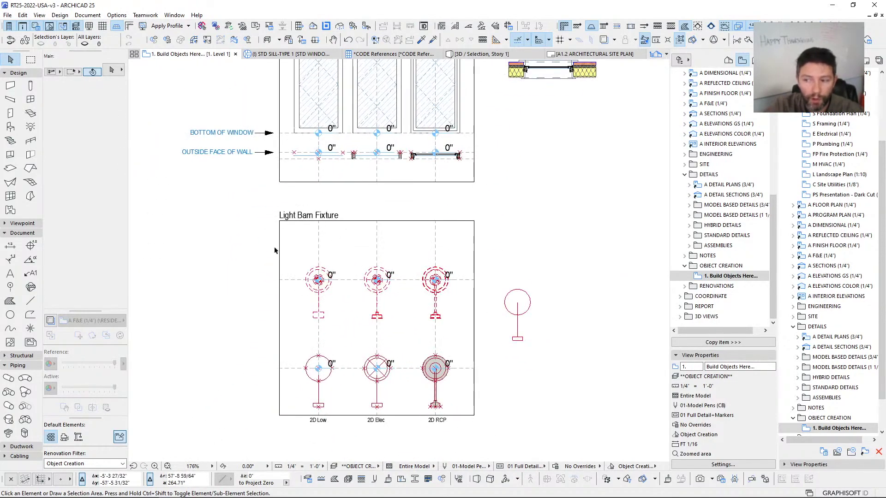
pyautogui.scroll(-4, 399, 314)
pyautogui.scroll(-2, 399, 291)
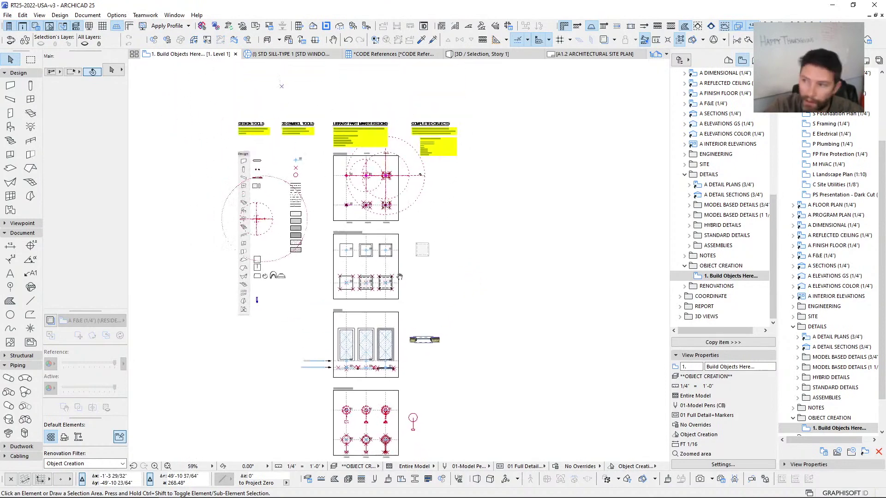
# Step: Read the Completed Objects instructions and verification checklist, and inspect the placed light fixture beside its region
pyautogui.moveTo(398, 275); pyautogui.dragTo(398, 284, button='middle')
pyautogui.scroll(7, 425, 143)
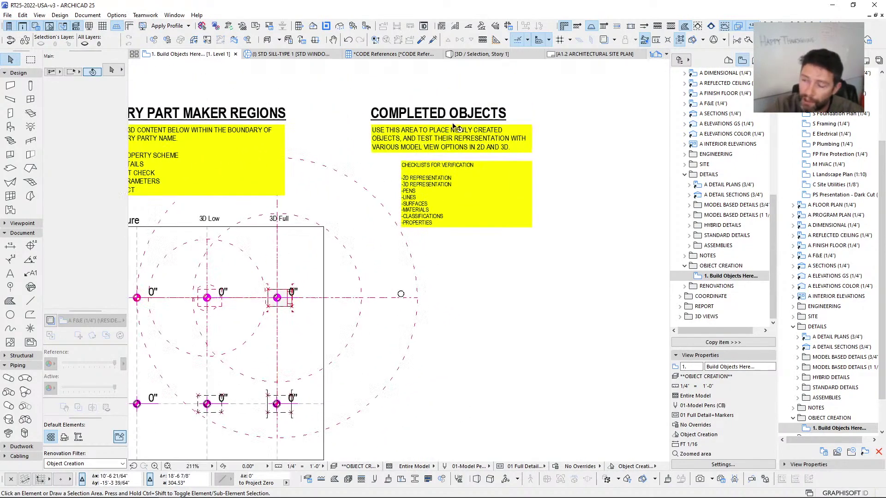
pyautogui.scroll(-3, 429, 219)
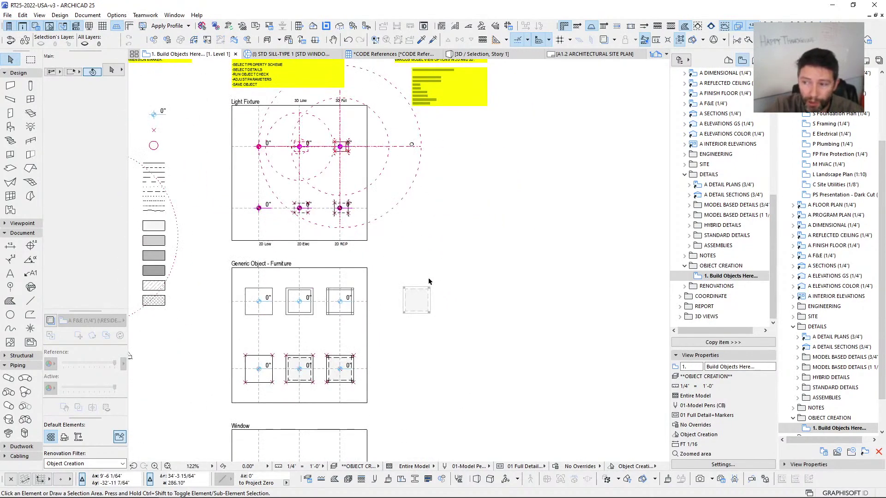
pyautogui.scroll(5, 412, 157)
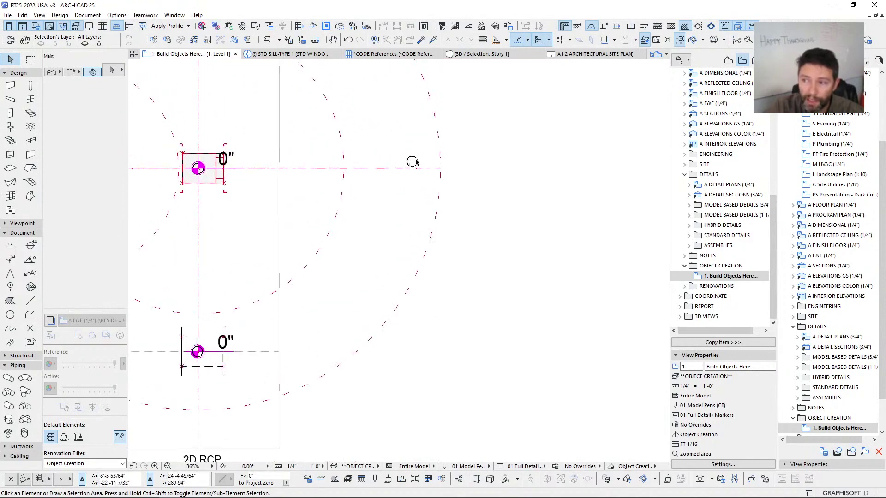
pyautogui.scroll(-4, 412, 161)
pyautogui.scroll(4, 411, 173)
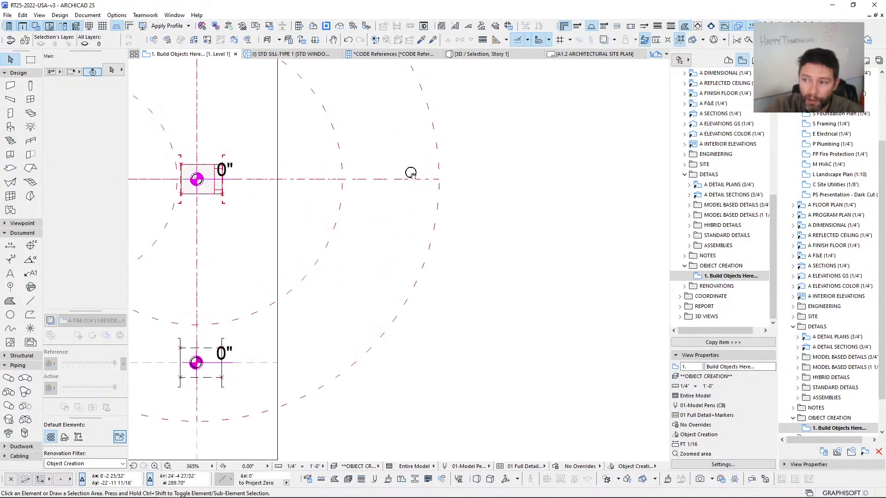
# Step: Compare the placed light fixture's plan symbol under the 02 Full Detail, 04 Med Detail and 06 Low Detail model view options
pyautogui.click(522, 468)
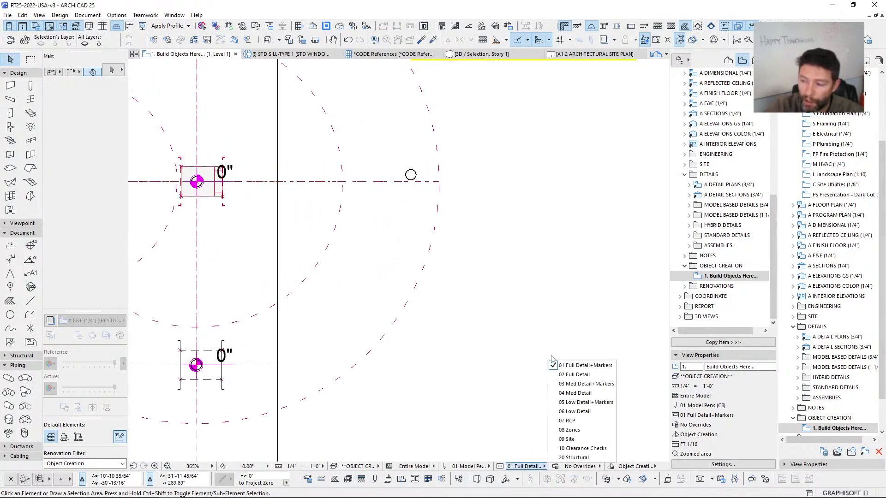
pyautogui.click(572, 373)
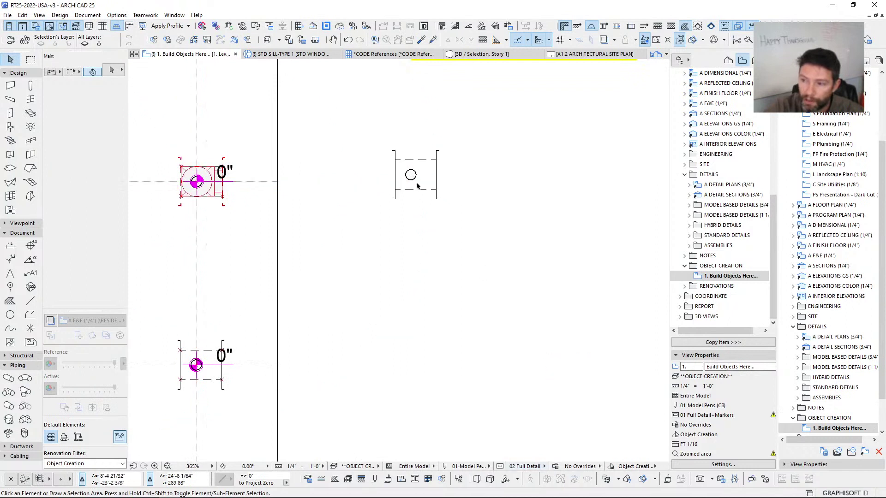
pyautogui.click(533, 469)
pyautogui.click(572, 393)
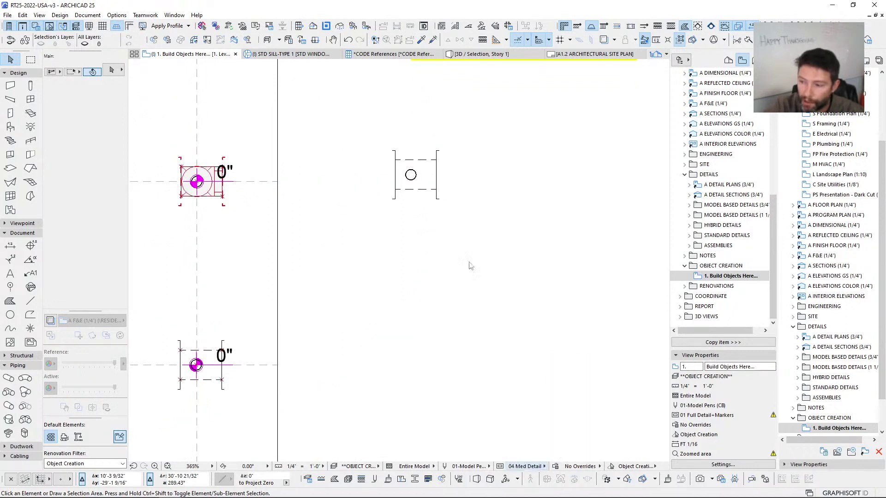
pyautogui.click(542, 467)
pyautogui.click(572, 413)
# Step: Compare the placed window's plan representation in the wall at 06 Low Detail, 04 Med Detail and 02 Full Detail
pyautogui.scroll(-3, 438, 306)
pyautogui.moveTo(439, 307); pyautogui.dragTo(420, 152, button='middle')
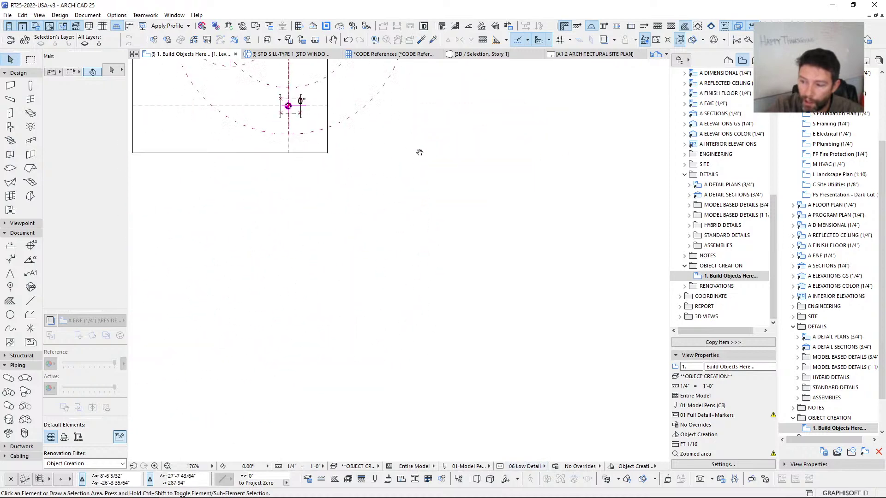
pyautogui.moveTo(325, 402); pyautogui.dragTo(396, 174, button='middle')
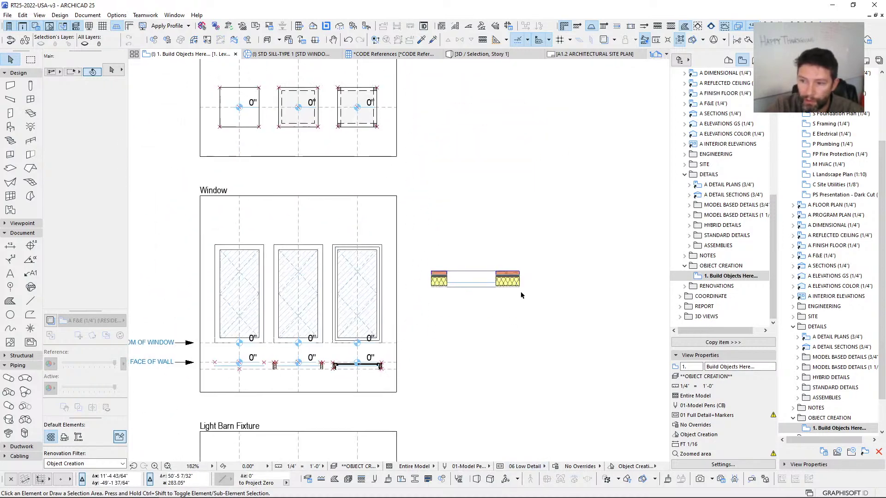
pyautogui.scroll(6, 466, 258)
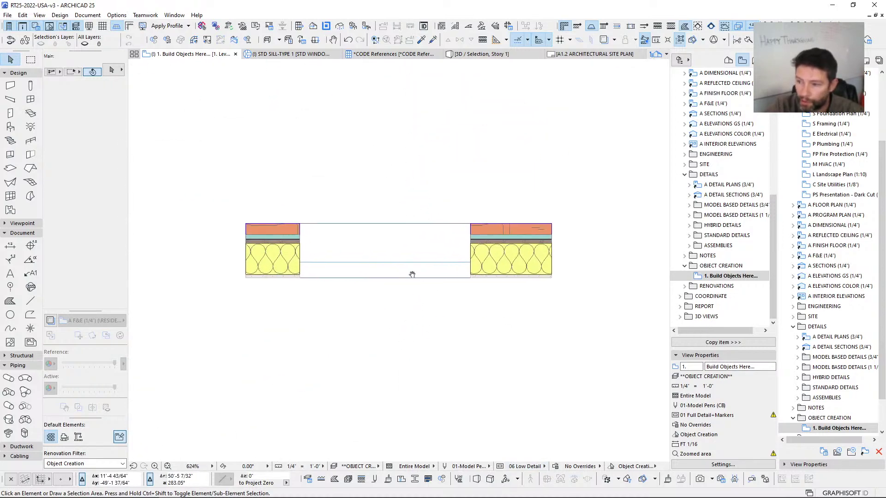
pyautogui.click(526, 467)
pyautogui.click(572, 393)
pyautogui.click(526, 467)
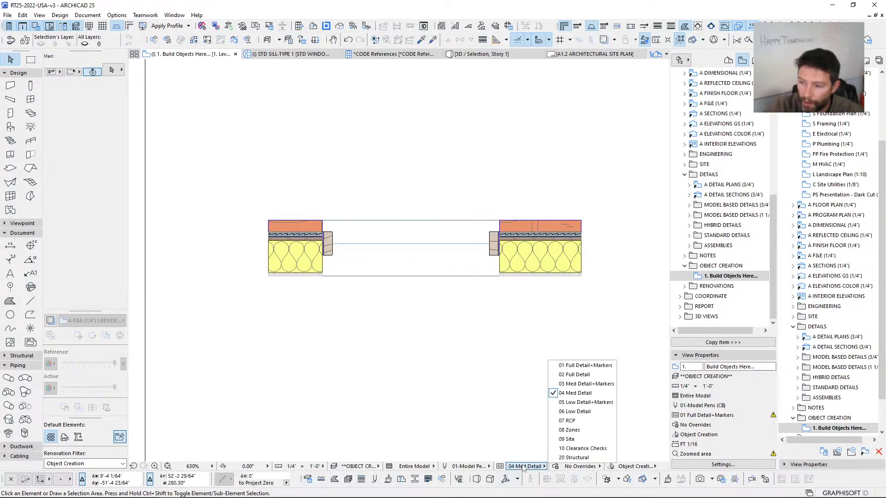
pyautogui.click(581, 377)
pyautogui.scroll(3, 379, 249)
pyautogui.moveTo(589, 231); pyautogui.dragTo(545, 238, button='middle')
pyautogui.scroll(-5, 277, 249)
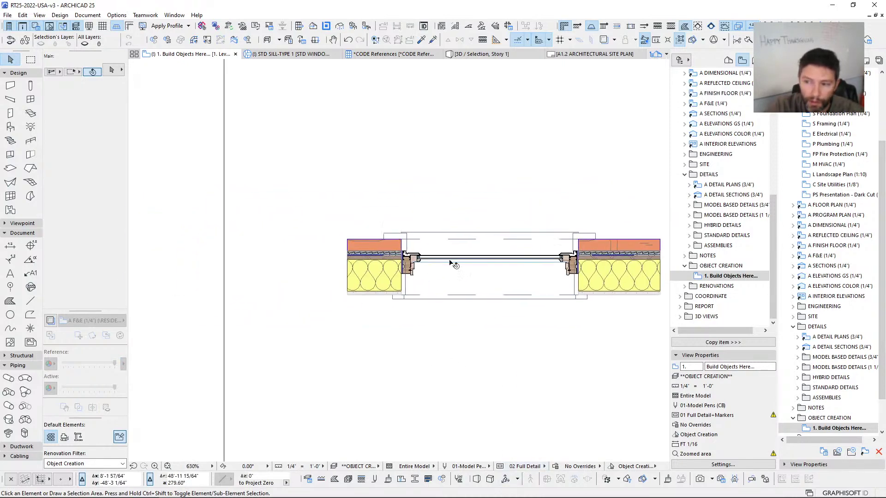
# Step: Examine the Window region and the Light Barn Fixture region with its 2D Low, 2D Elec and 2D RCP symbols beside the placed objects
pyautogui.scroll(-3, 396, 277)
pyautogui.moveTo(396, 276); pyautogui.dragTo(464, 270, button='middle')
pyautogui.scroll(-2, 382, 281)
pyautogui.scroll(2, 376, 264)
pyautogui.moveTo(389, 249); pyautogui.dragTo(338, 233, button='middle')
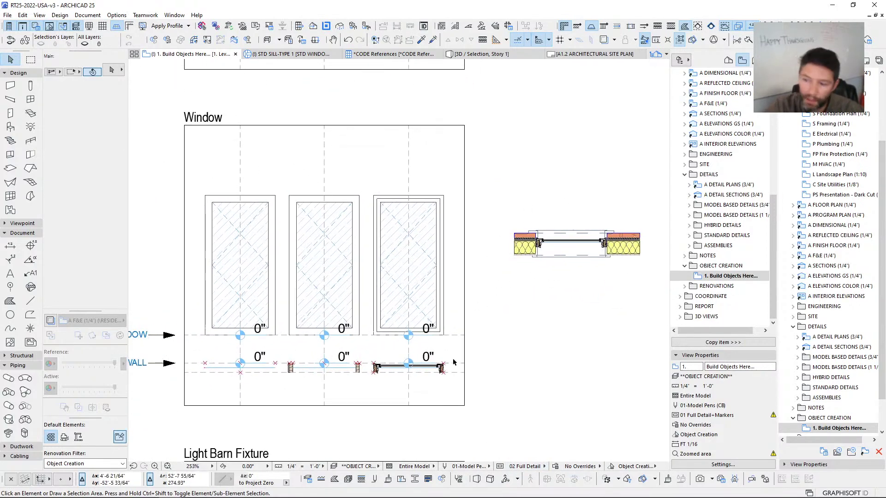
pyautogui.scroll(-2, 230, 260)
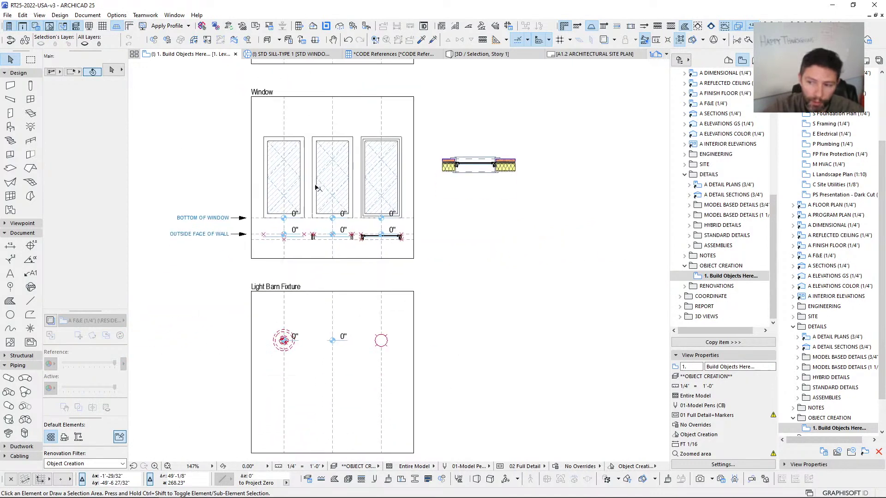
pyautogui.moveTo(451, 355); pyautogui.dragTo(451, 270, button='middle')
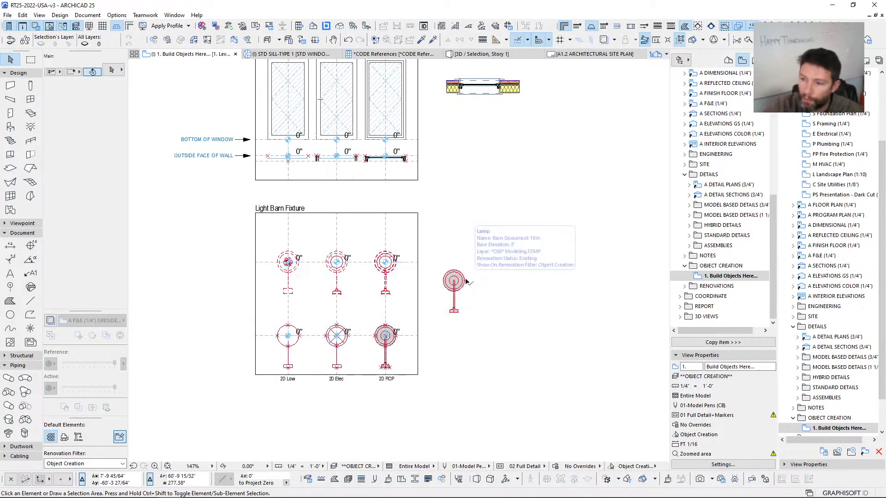
pyautogui.scroll(2, 323, 323)
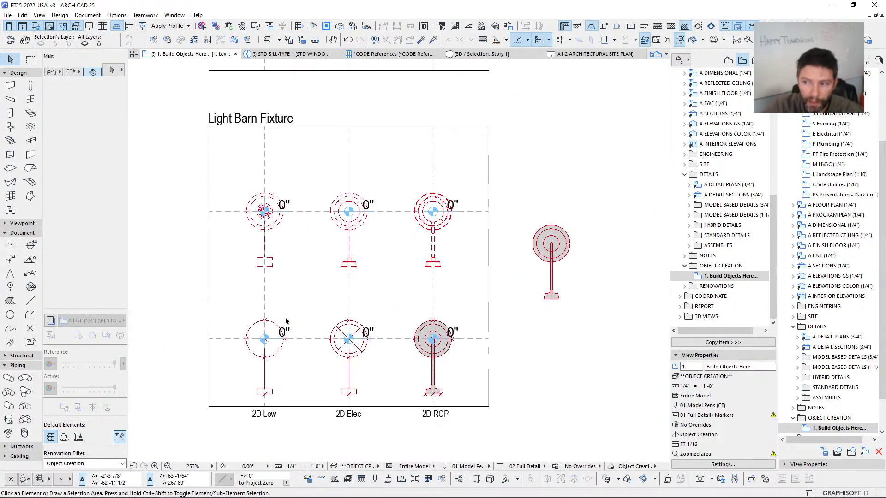
# Step: Draw a marquee around the Light Barn Fixture region and its placed lamp, and show the enclosed elements in 3D
pyautogui.click(31, 60)
pyautogui.click(189, 102)
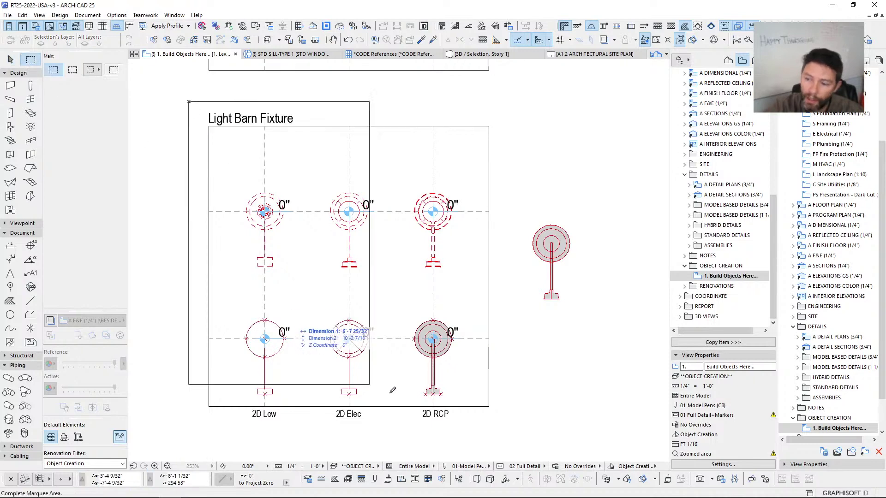
pyautogui.click(594, 434)
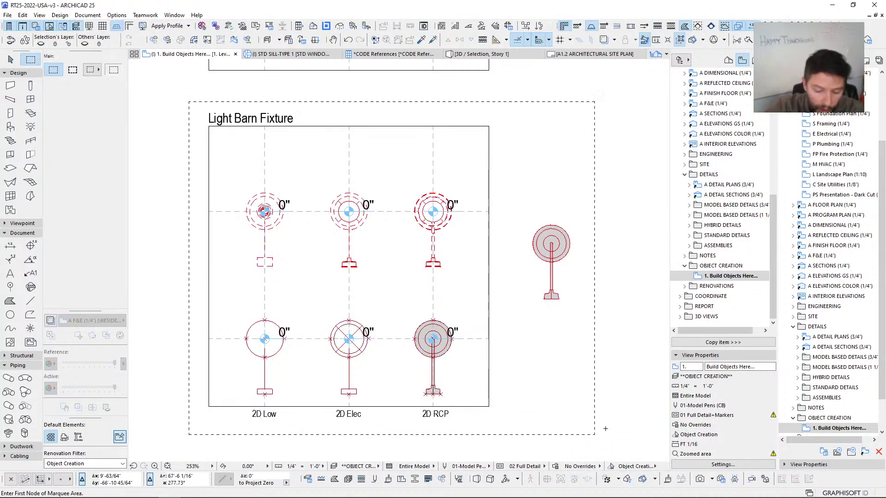
pyautogui.press('F5')
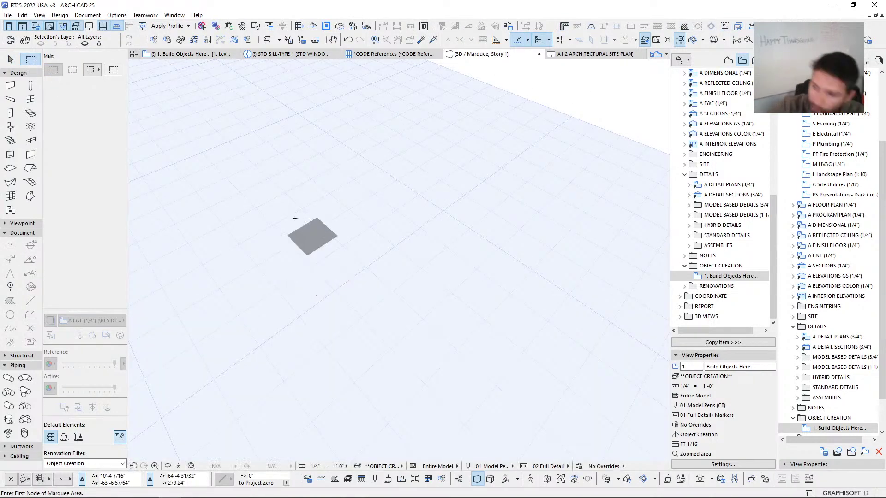
pyautogui.keyDown('shift'); pyautogui.moveTo(440, 300); pyautogui.dragTo(392, 190, button='middle'); pyautogui.keyUp('shift')
pyautogui.scroll(7, 410, 309)
pyautogui.scroll(-5, 391, 190)
pyautogui.moveTo(475, 325); pyautogui.dragTo(364, 178, button='middle')
# Step: Select the elevated Barn Gooseneck 16in lamp and inspect it against the source fixtures near the ground from several angles
pyautogui.click(365, 173)
pyautogui.scroll(-5, 81, 190)
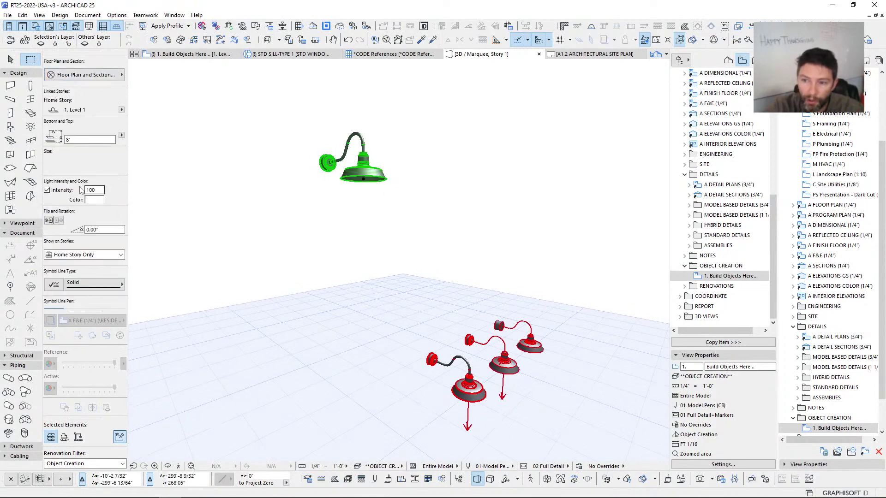
pyautogui.keyDown('shift'); pyautogui.moveTo(362, 276); pyautogui.dragTo(399, 239, button='middle'); pyautogui.keyUp('shift')
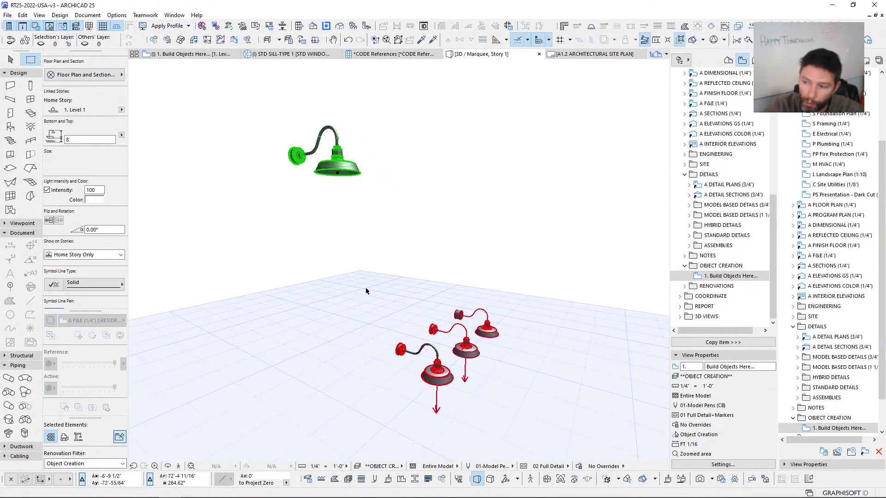
pyautogui.keyDown('shift'); pyautogui.moveTo(347, 254); pyautogui.dragTo(539, 452); pyautogui.keyUp('shift')
pyautogui.keyDown('shift'); pyautogui.moveTo(445, 371); pyautogui.dragTo(507, 307, button='middle'); pyautogui.keyUp('shift')
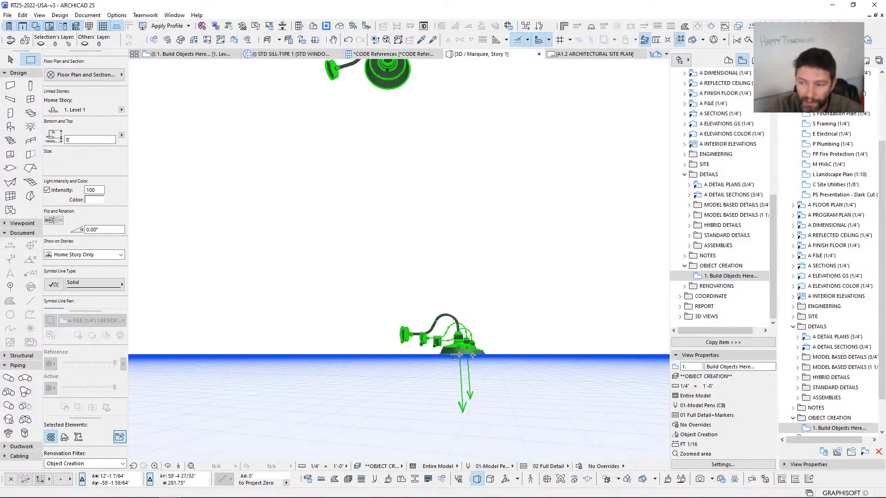
pyautogui.keyDown('shift'); pyautogui.moveTo(460, 354); pyautogui.dragTo(403, 439, button='middle'); pyautogui.keyUp('shift')
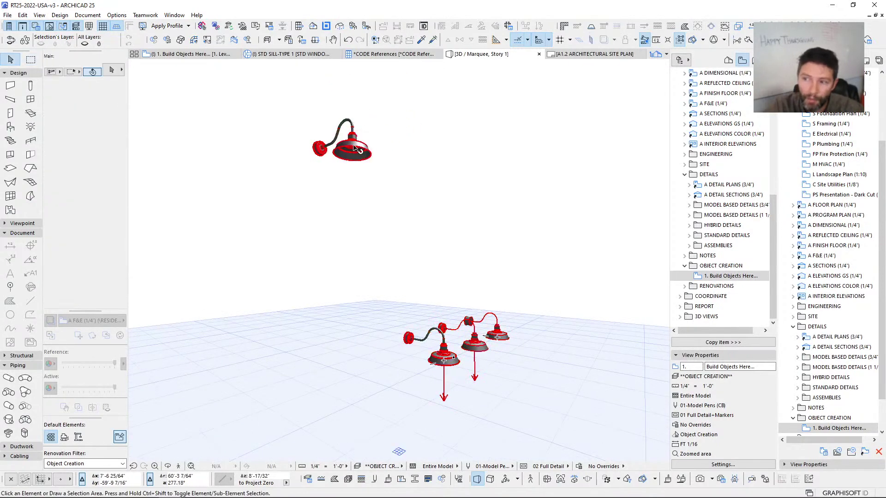
pyautogui.keyDown('shift'); pyautogui.moveTo(344, 159); pyautogui.dragTo(362, 182, button='middle'); pyautogui.keyUp('shift')
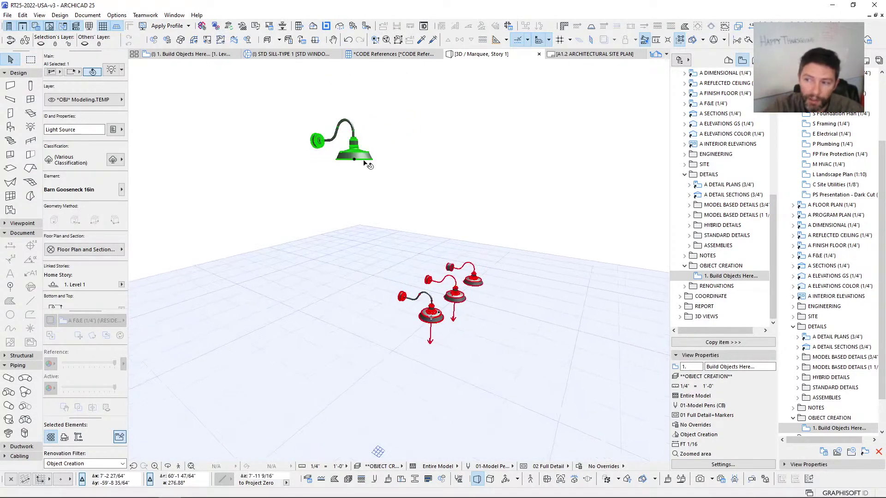
# Step: Try an elevation of 9' for the selected Barn Gooseneck lamp and settle on 6'
pyautogui.scroll(-5, 82, 219)
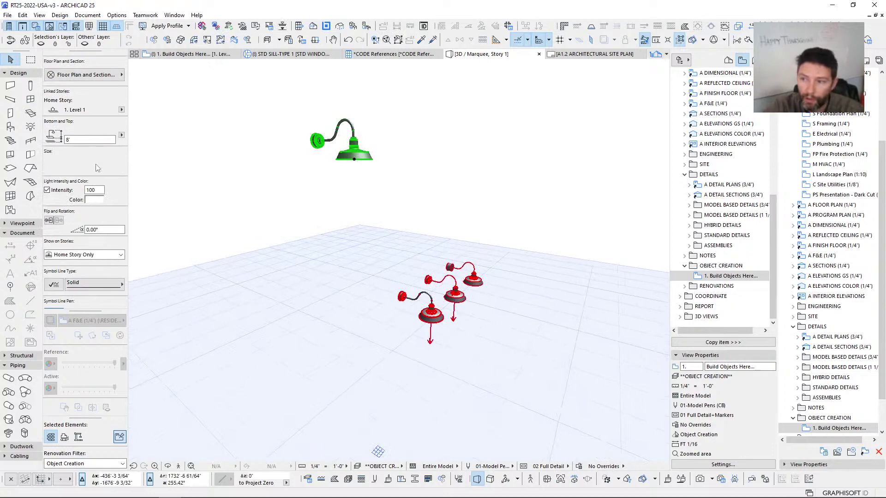
pyautogui.click(81, 141)
pyautogui.write('9')
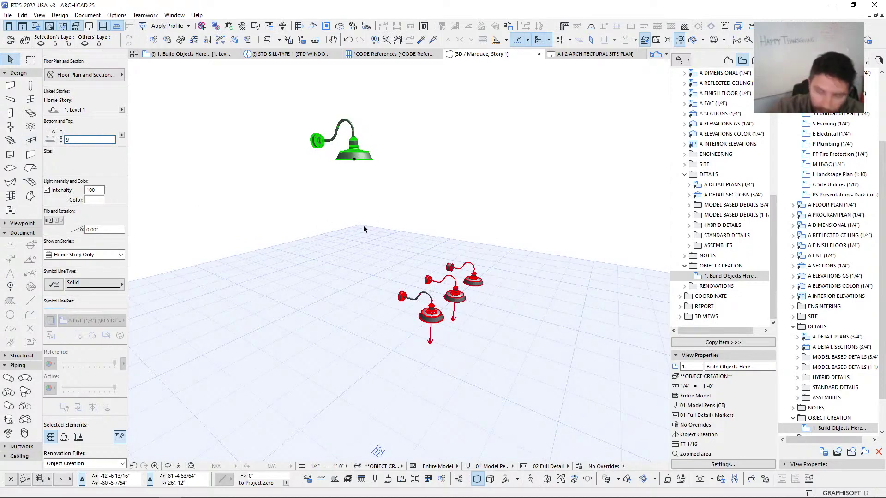
pyautogui.press('Return')
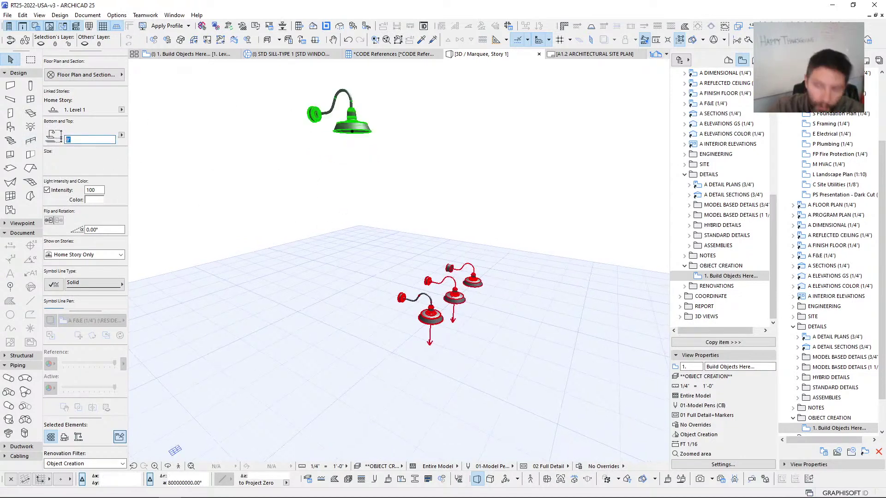
pyautogui.press('Return')
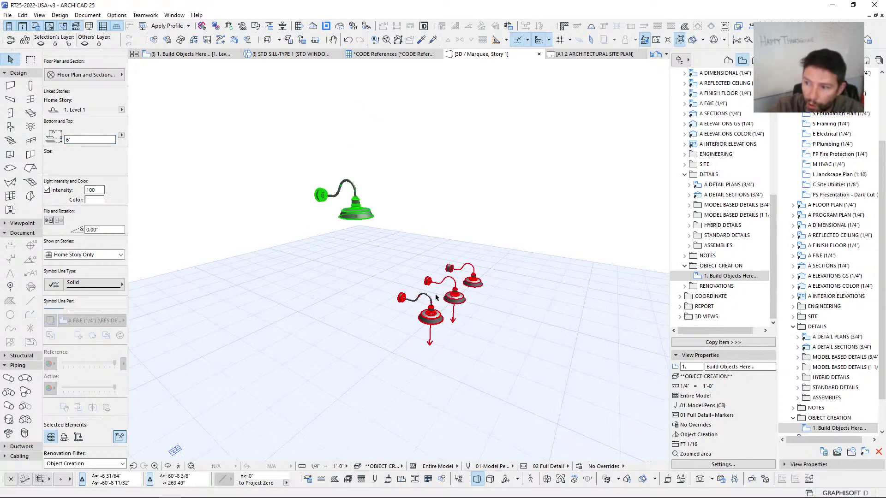
# Step: Inspect the three source barn fixtures and their light direction arrows from above and below in 3D
pyautogui.scroll(4, 436, 296)
pyautogui.scroll(-3, 426, 296)
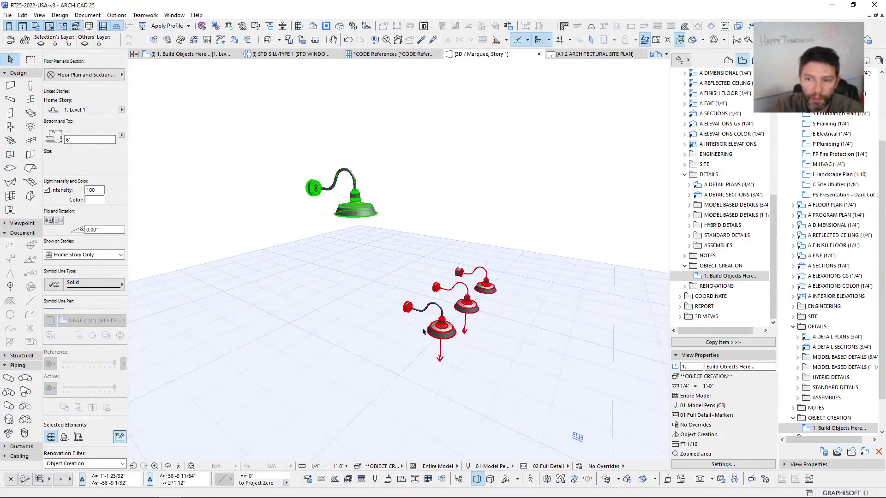
pyautogui.keyDown('shift'); pyautogui.moveTo(506, 283); pyautogui.dragTo(456, 337, button='middle'); pyautogui.keyUp('shift')
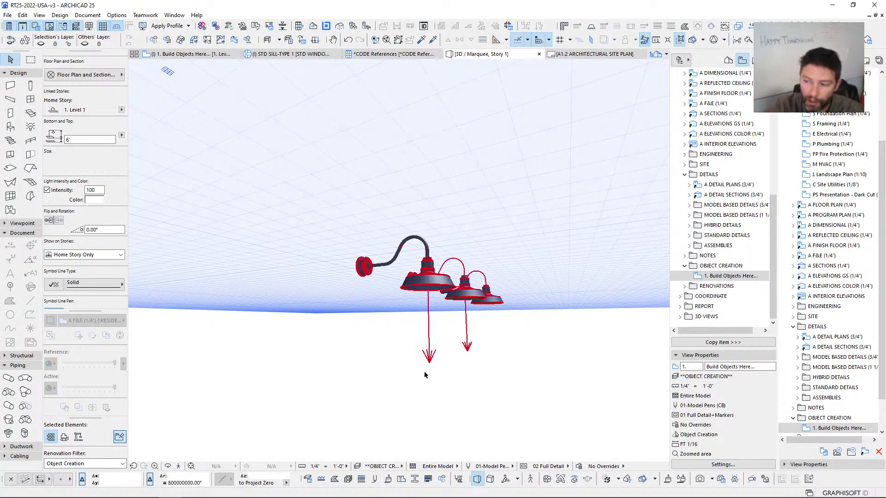
pyautogui.keyDown('shift'); pyautogui.moveTo(420, 382); pyautogui.dragTo(456, 364, button='middle'); pyautogui.keyUp('shift')
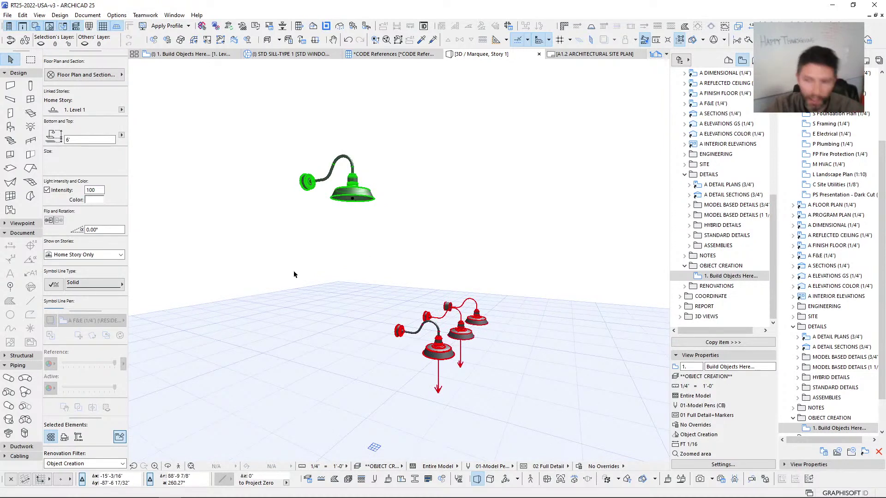
pyautogui.moveTo(370, 240); pyautogui.dragTo(368, 245, button='middle')
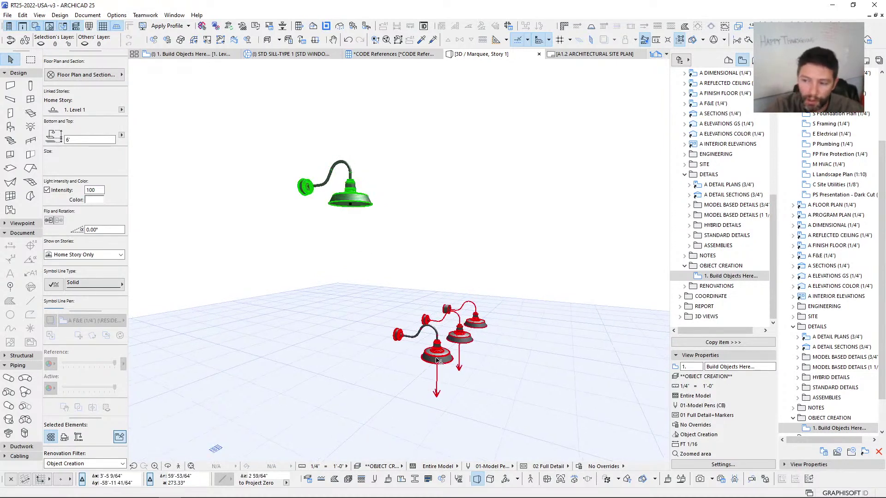
pyautogui.keyDown('shift'); pyautogui.moveTo(383, 278); pyautogui.dragTo(395, 307, button='middle'); pyautogui.keyUp('shift')
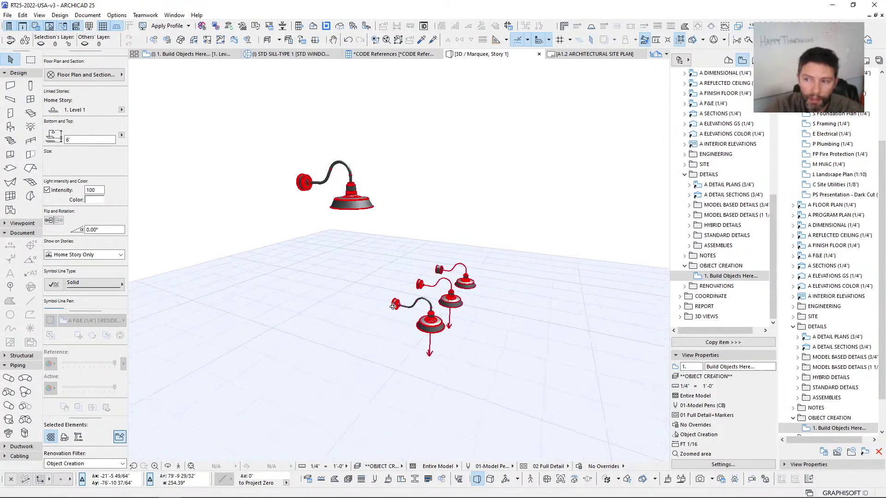
# Step: Compare the placed lamp's 3D geometry at 04 Med Detail and 06 Low Detail, return to the floor plan and clear the selection
pyautogui.scroll(2, 323, 191)
pyautogui.keyDown('shift'); pyautogui.moveTo(324, 190); pyautogui.dragTo(415, 323, button='middle'); pyautogui.keyUp('shift')
pyautogui.click(548, 466)
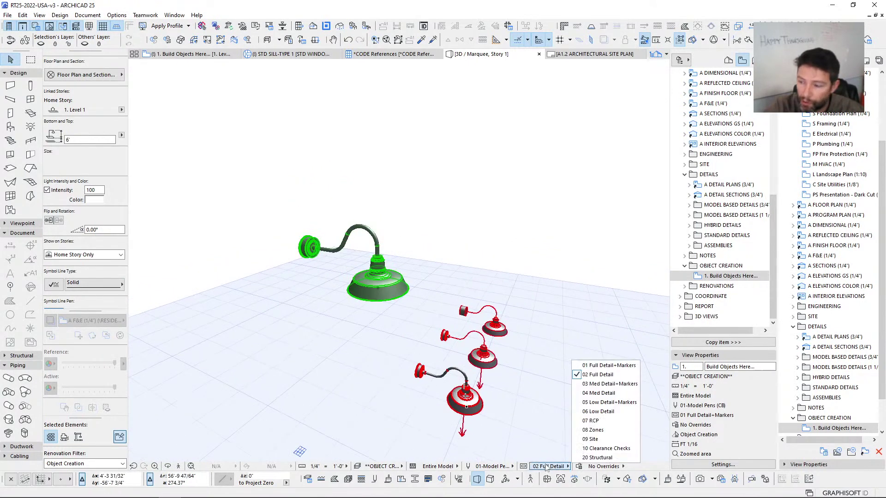
pyautogui.click(591, 393)
pyautogui.keyDown('shift'); pyautogui.moveTo(304, 248); pyautogui.dragTo(436, 275, button='middle'); pyautogui.keyUp('shift')
pyautogui.click(548, 467)
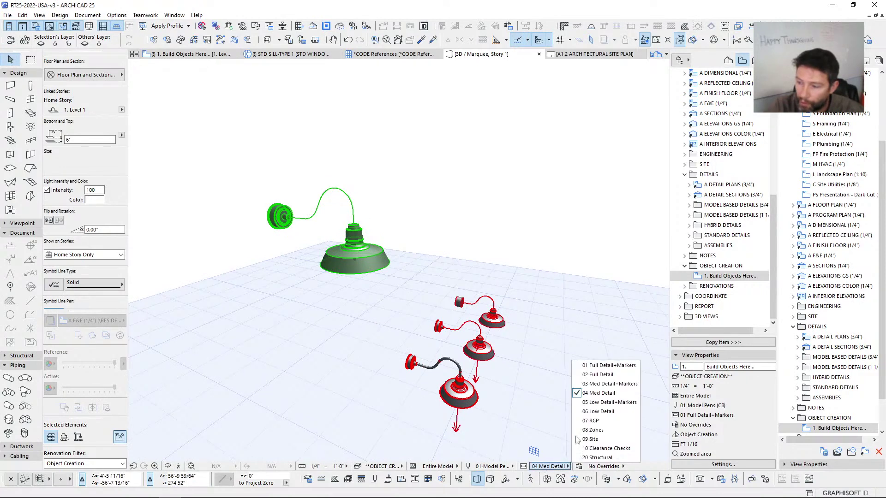
pyautogui.click(597, 413)
pyautogui.keyDown('shift'); pyautogui.moveTo(500, 317); pyautogui.dragTo(425, 307, button='middle'); pyautogui.keyUp('shift')
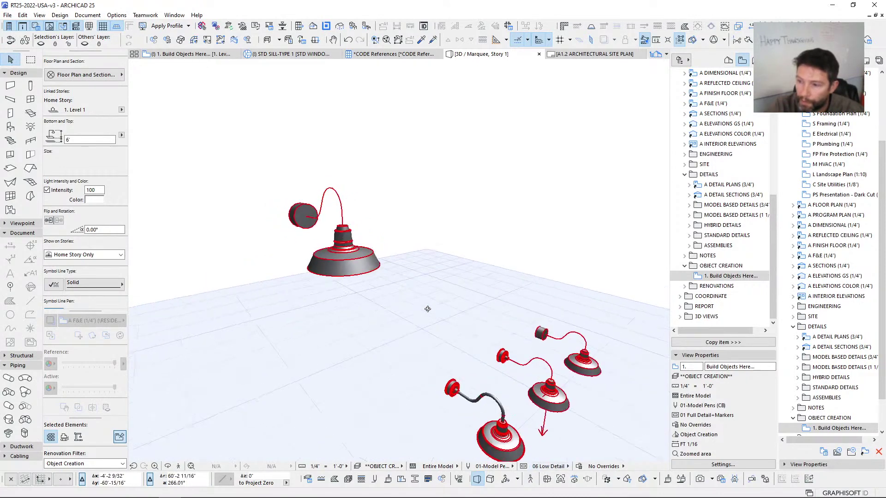
pyautogui.keyDown('shift'); pyautogui.moveTo(594, 367); pyautogui.dragTo(596, 327, button='middle'); pyautogui.keyUp('shift')
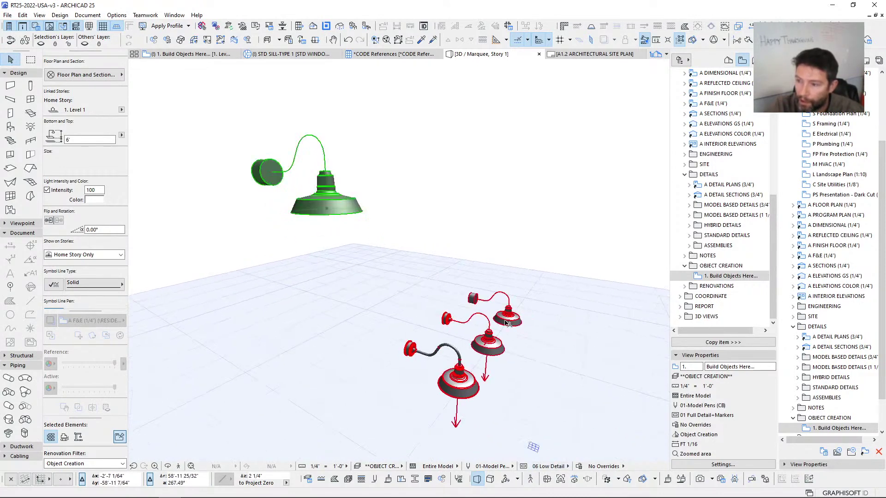
pyautogui.press('F2')
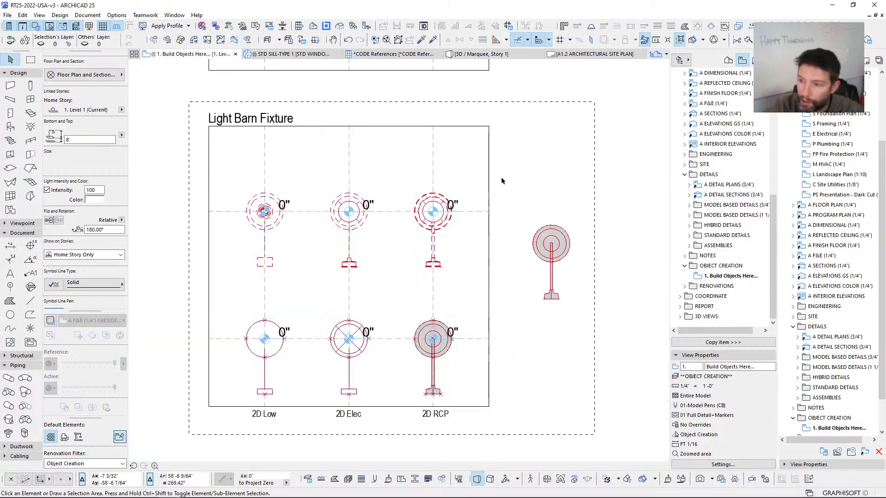
pyautogui.press('Escape')
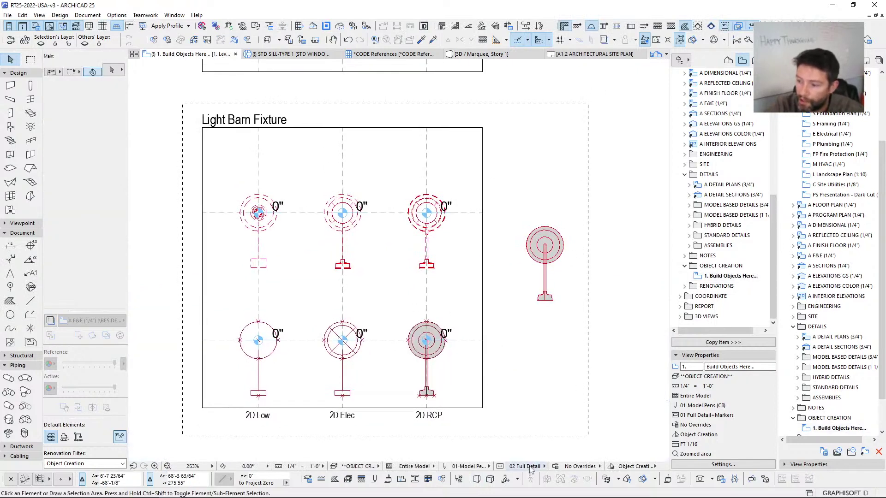
# Step: Show the floor plan at 04 Med Detail and survey the whole object creation area, from design tools to completed objects
pyautogui.click(525, 466)
pyautogui.click(567, 378)
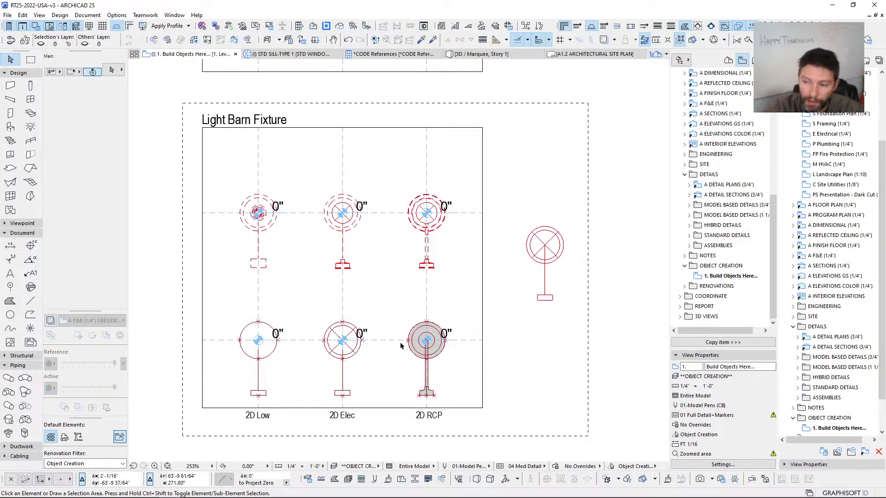
pyautogui.scroll(-3, 399, 340)
pyautogui.scroll(-4, 386, 287)
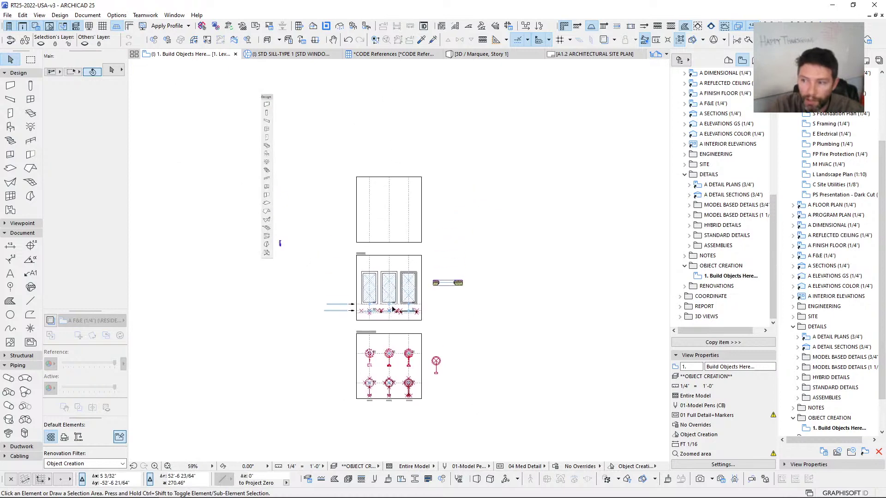
pyautogui.press('Escape')
pyautogui.moveTo(379, 112); pyautogui.dragTo(395, 108, button='middle')
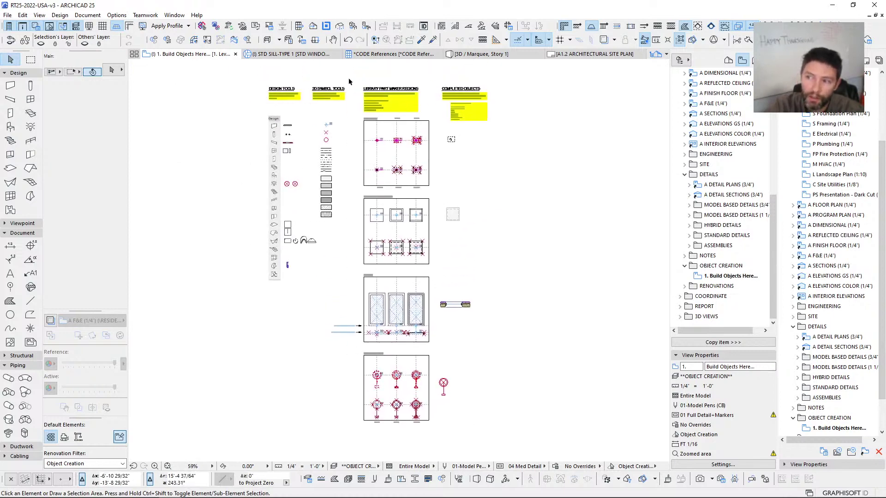
pyautogui.moveTo(315, 110); pyautogui.dragTo(305, 117, button='middle')
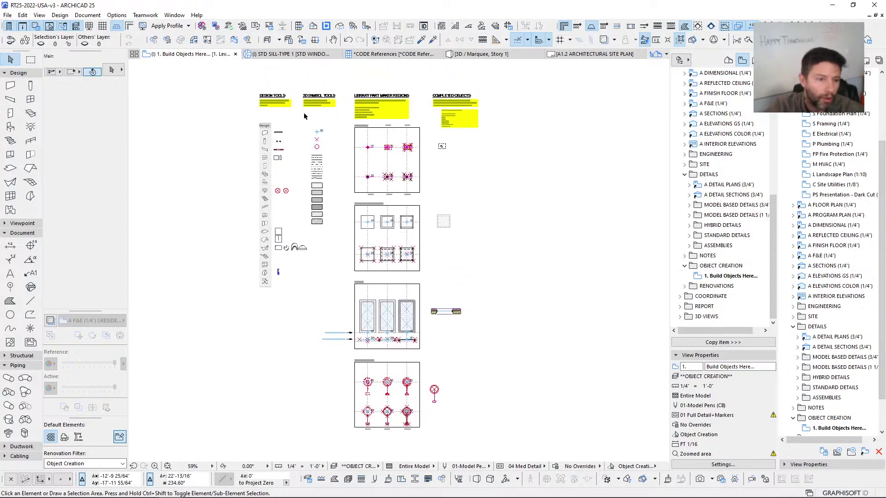
pyautogui.scroll(1, 409, 148)
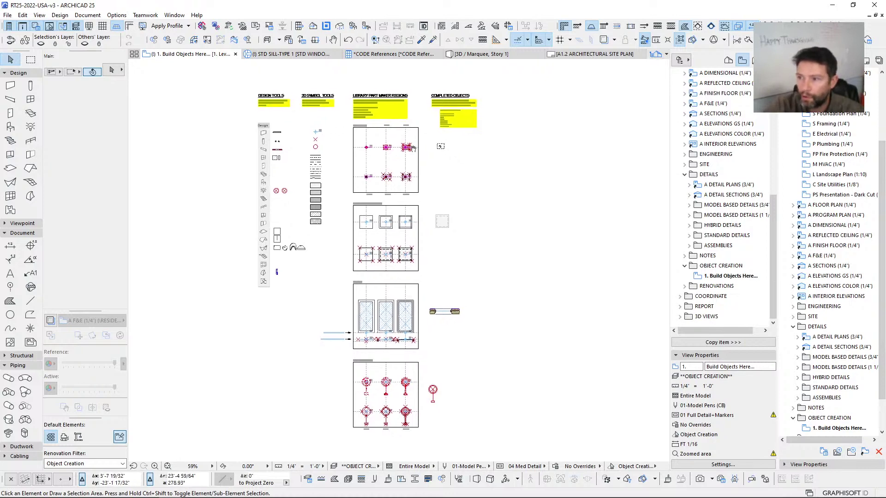
pyautogui.scroll(-1, 409, 148)
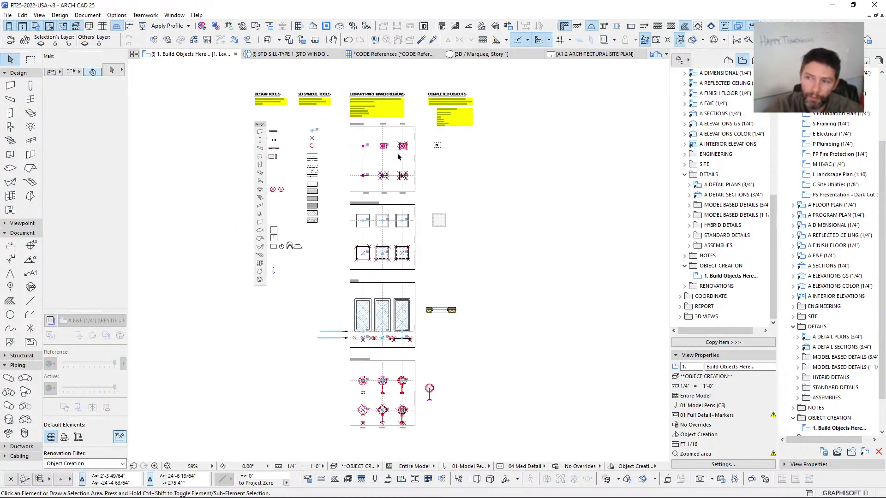
# Step: Show the Library Part Maker palette and place it beside the library part regions
pyautogui.click(171, 18)
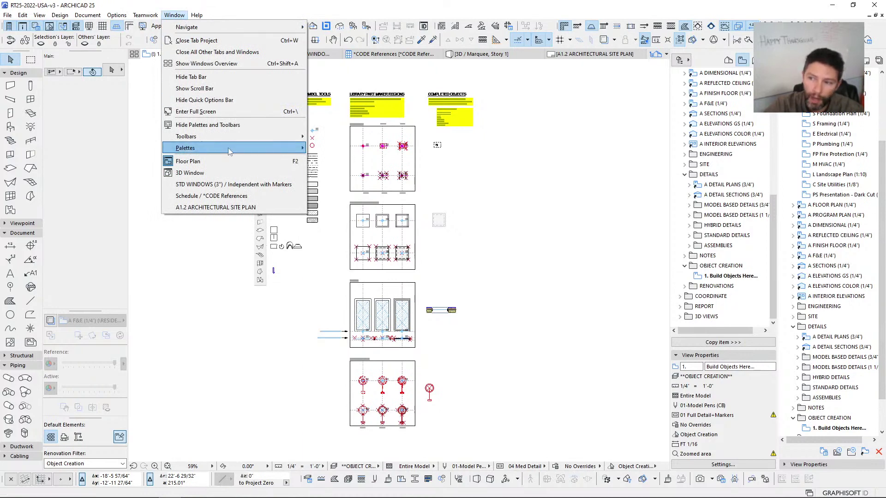
pyautogui.moveTo(257, 150)
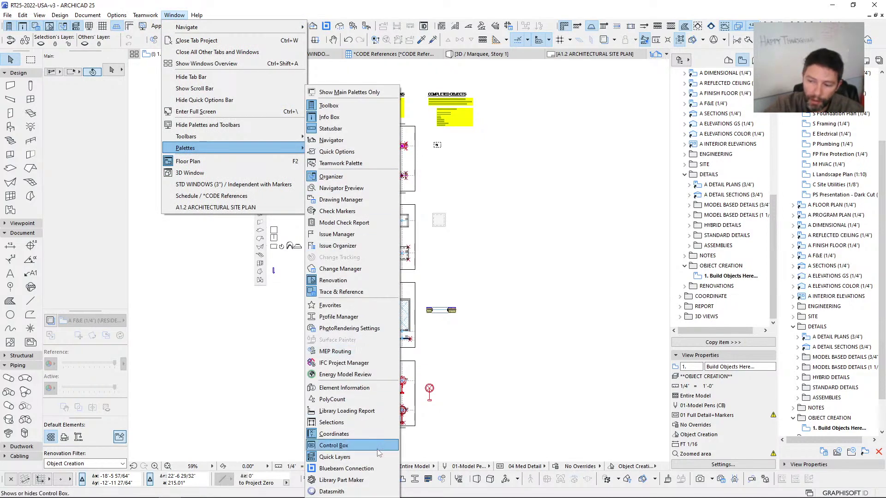
pyautogui.click(366, 481)
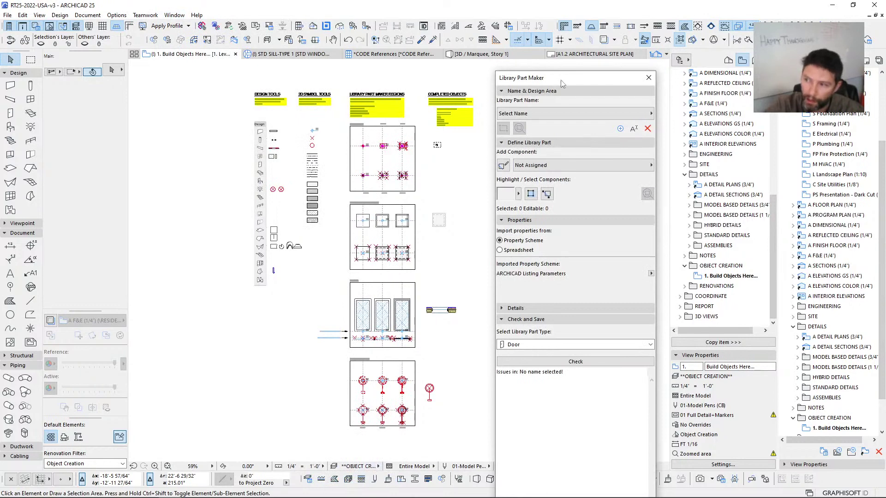
pyautogui.moveTo(562, 83); pyautogui.dragTo(558, 80)
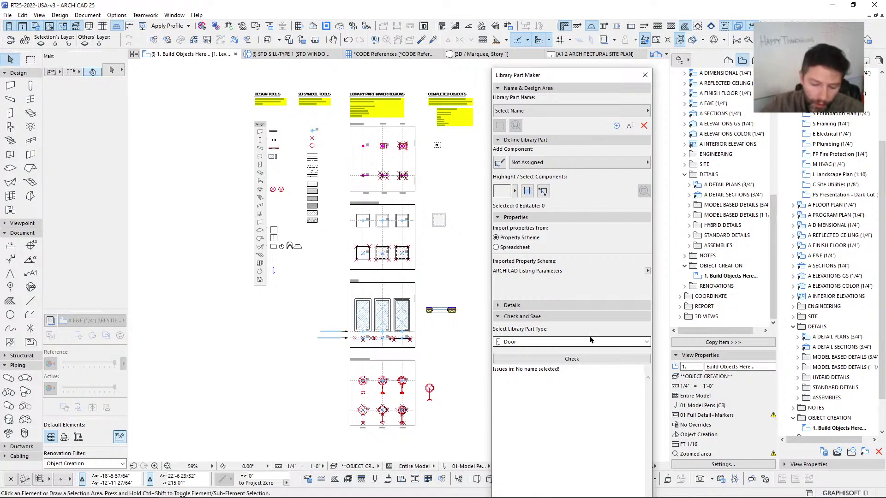
pyautogui.click(179, 15)
pyautogui.moveTo(221, 148)
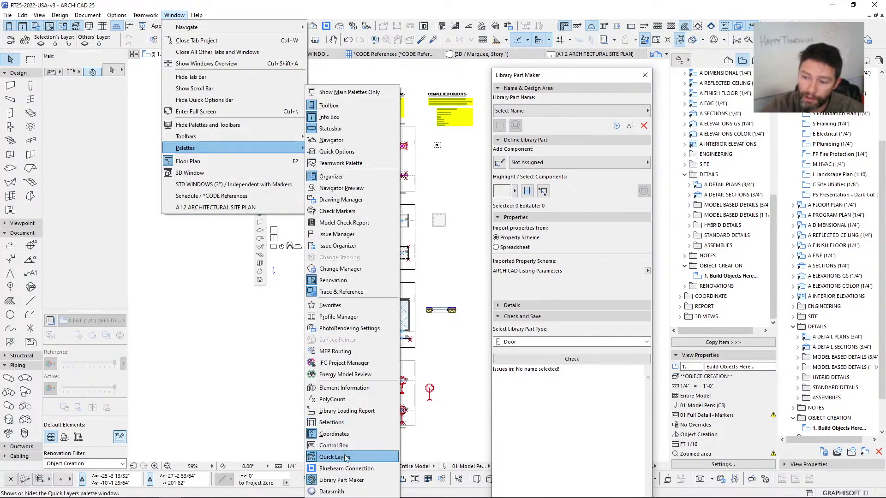
pyautogui.click(567, 77)
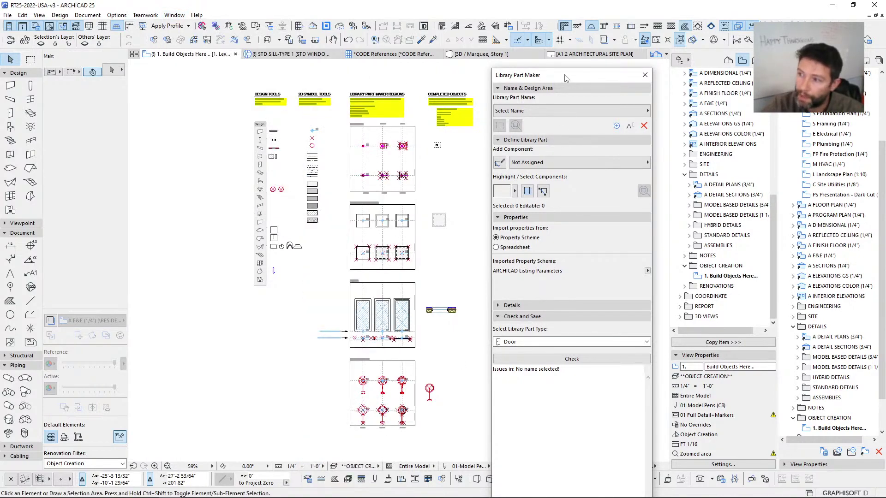
pyautogui.moveTo(567, 78); pyautogui.dragTo(565, 79)
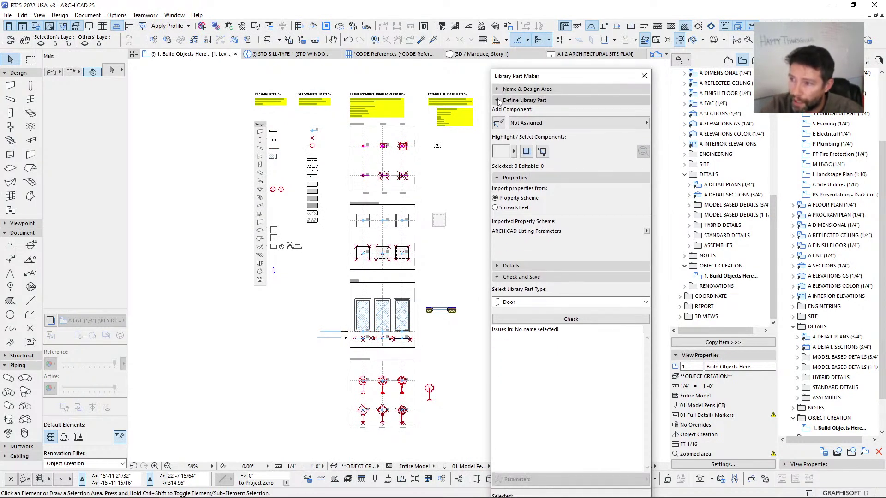
# Step: Collapse the remaining Library Part Maker sections and arrange the compact palette next to the recentred drawing regions
pyautogui.click(498, 100)
pyautogui.click(501, 111)
pyautogui.click(506, 134)
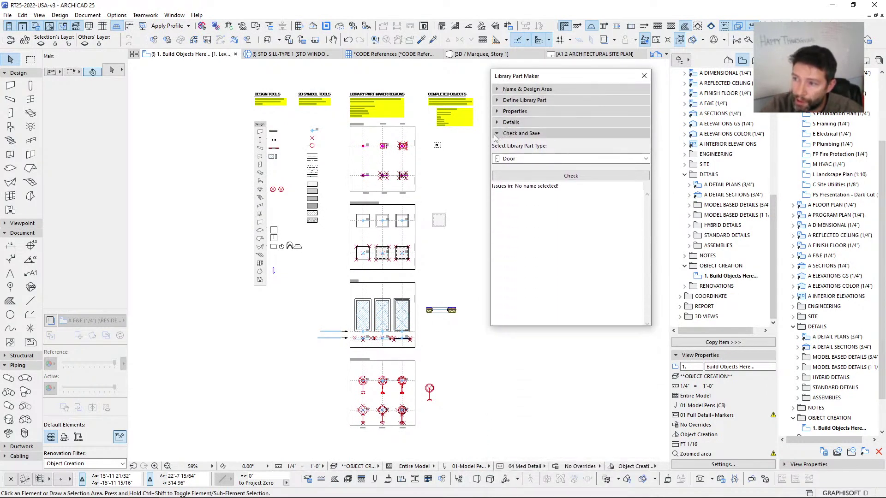
pyautogui.moveTo(549, 83); pyautogui.dragTo(553, 90)
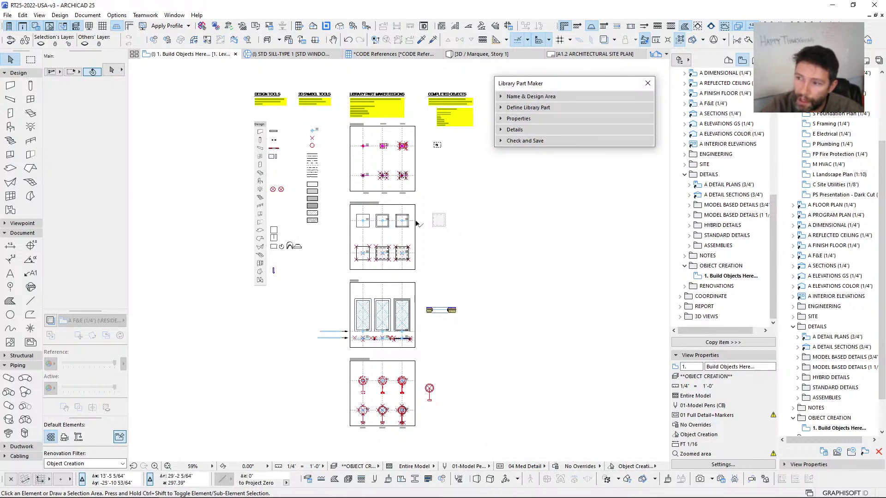
pyautogui.moveTo(419, 224); pyautogui.dragTo(347, 221, button='middle')
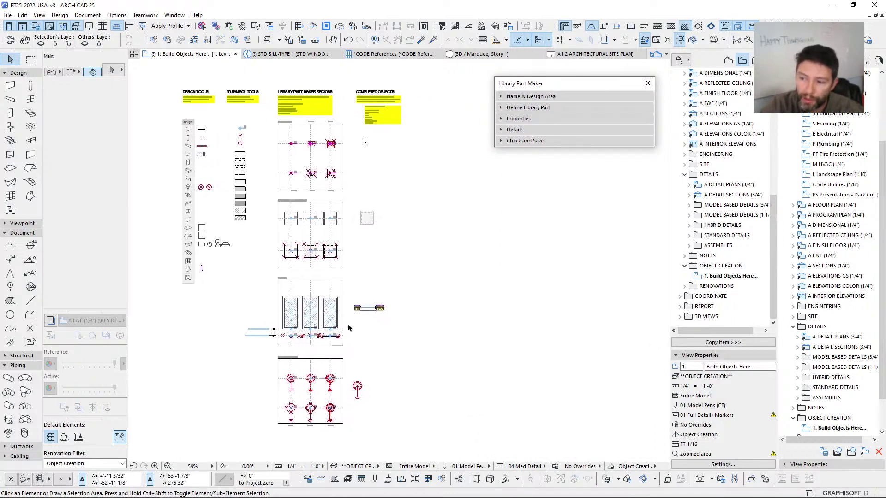
pyautogui.moveTo(566, 87); pyautogui.dragTo(550, 96)
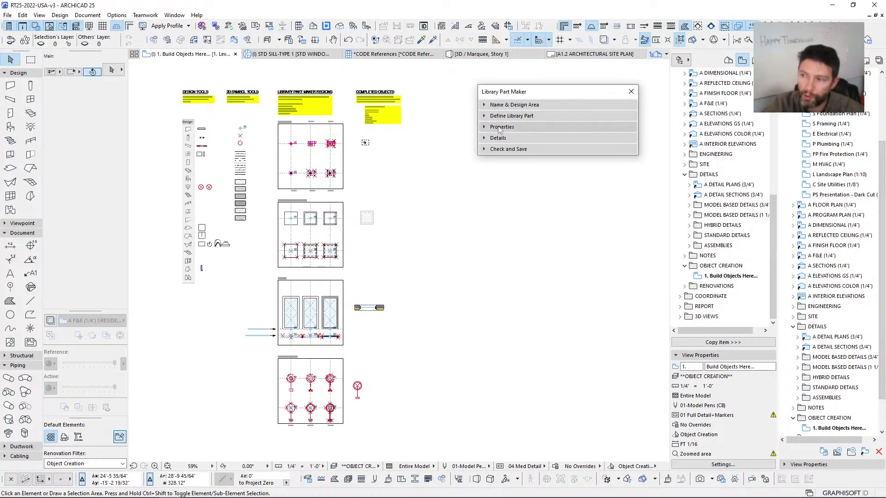
# Step: Expand Name & Design Area and review the existing library part names and the naming options
pyautogui.click(484, 106)
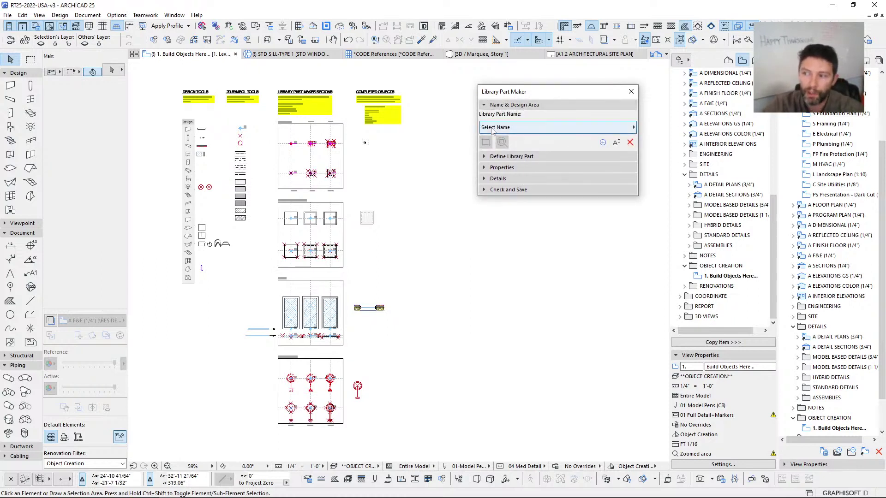
pyautogui.click(527, 129)
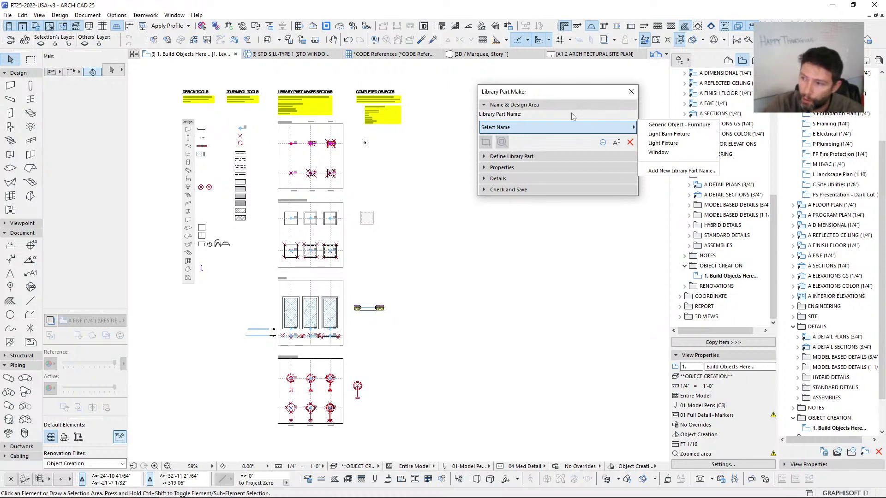
pyautogui.click(568, 92)
pyautogui.moveTo(568, 92); pyautogui.dragTo(560, 85)
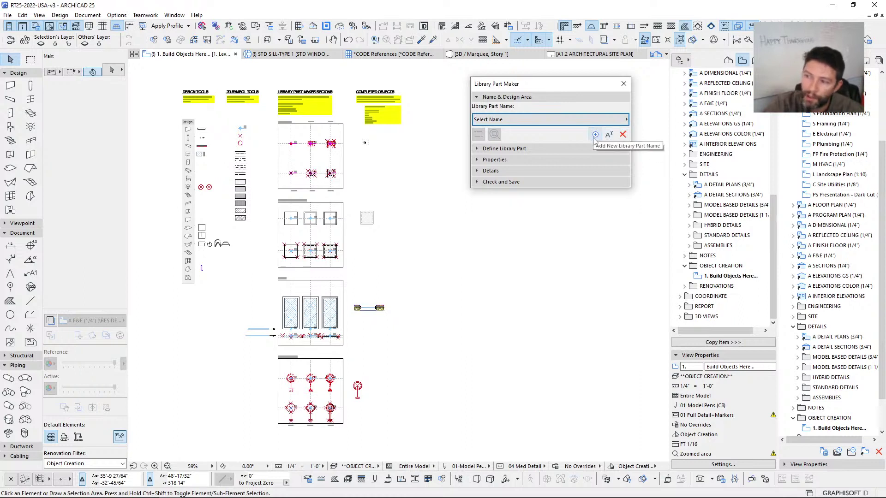
pyautogui.moveTo(589, 85); pyautogui.dragTo(591, 89)
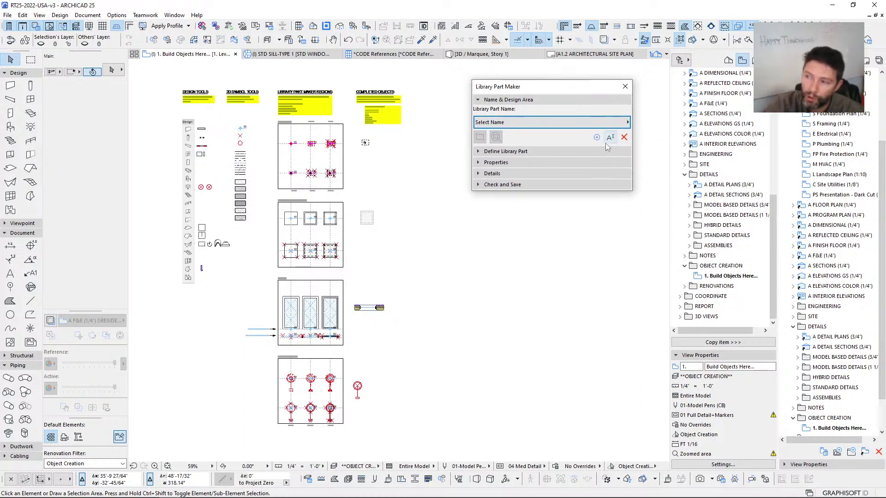
# Step: Expand Define Library Part, make Light Barn Fixture the current library part and frame its design area
pyautogui.click(484, 154)
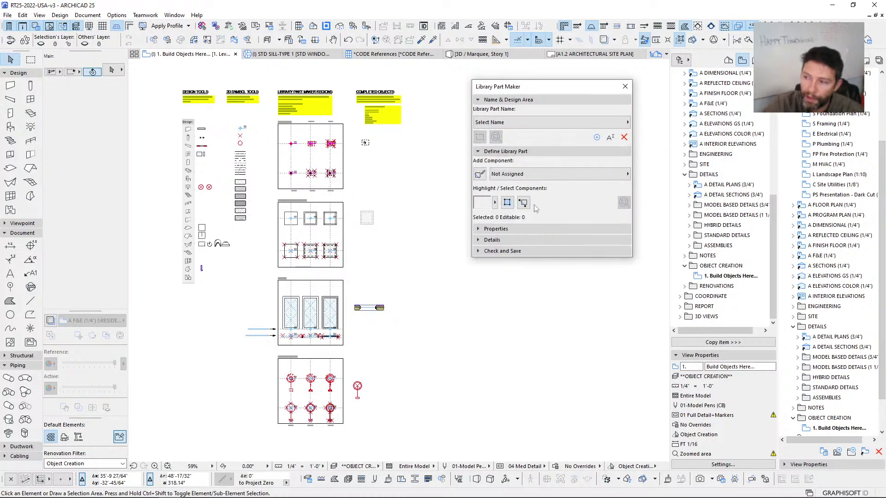
pyautogui.click(538, 123)
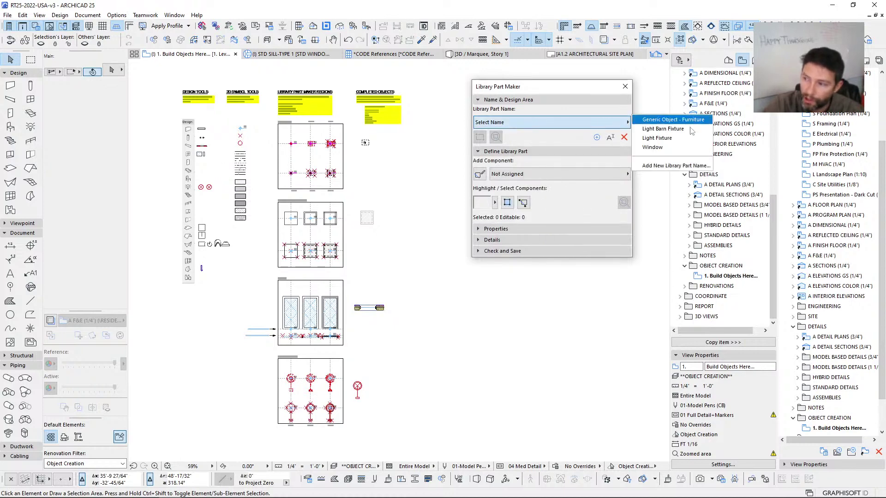
pyautogui.click(663, 129)
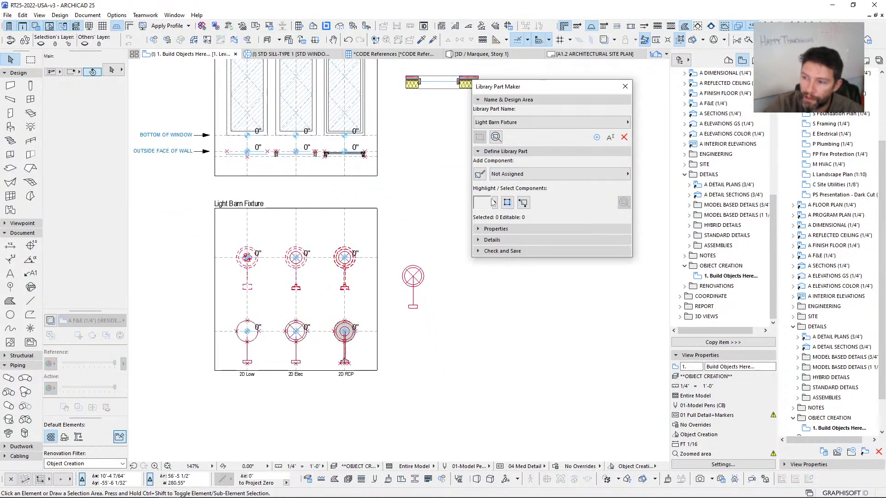
pyautogui.scroll(3, 292, 302)
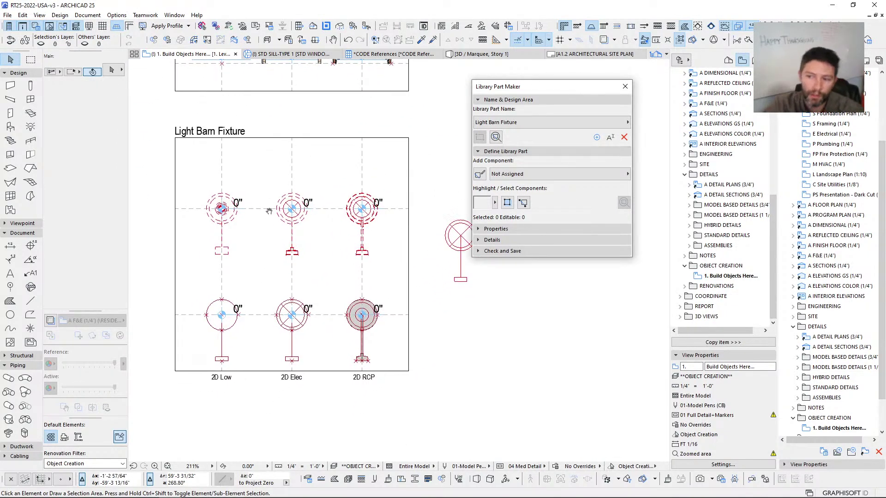
pyautogui.moveTo(221, 238); pyautogui.dragTo(237, 227, button='middle')
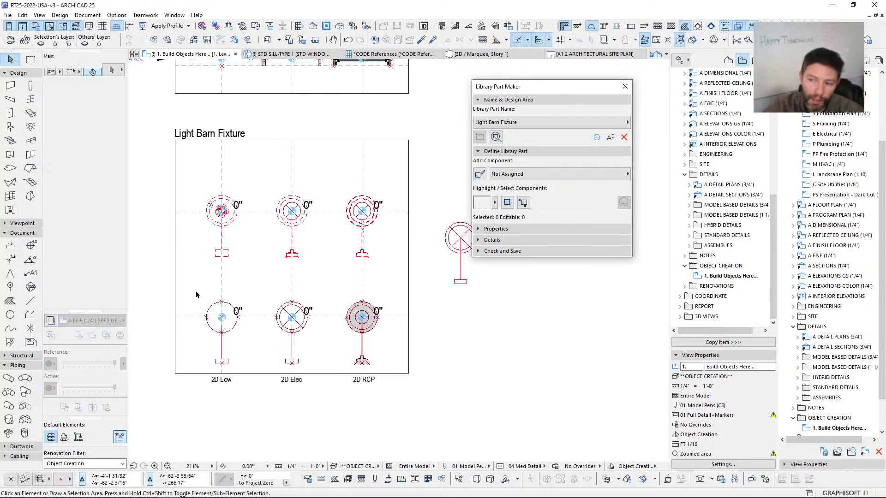
# Step: Review the available component types and turn on highlighting of the active component with Not Assigned current
pyautogui.click(544, 177)
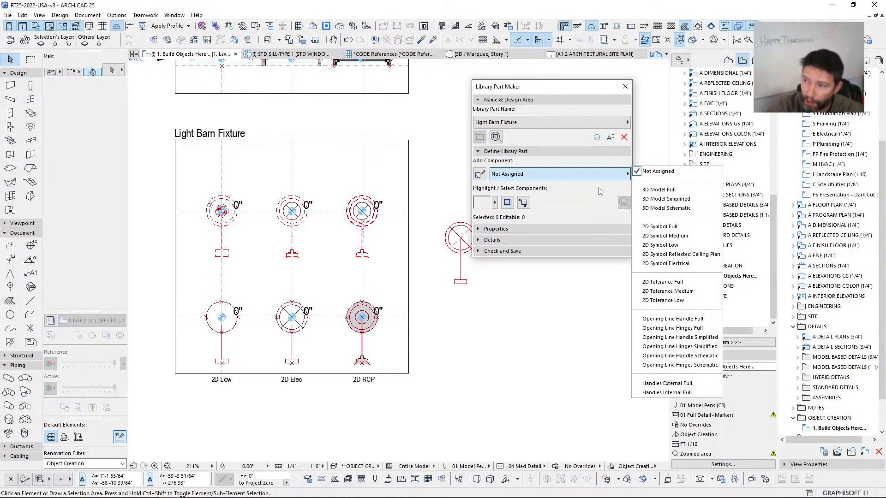
pyautogui.click(513, 198)
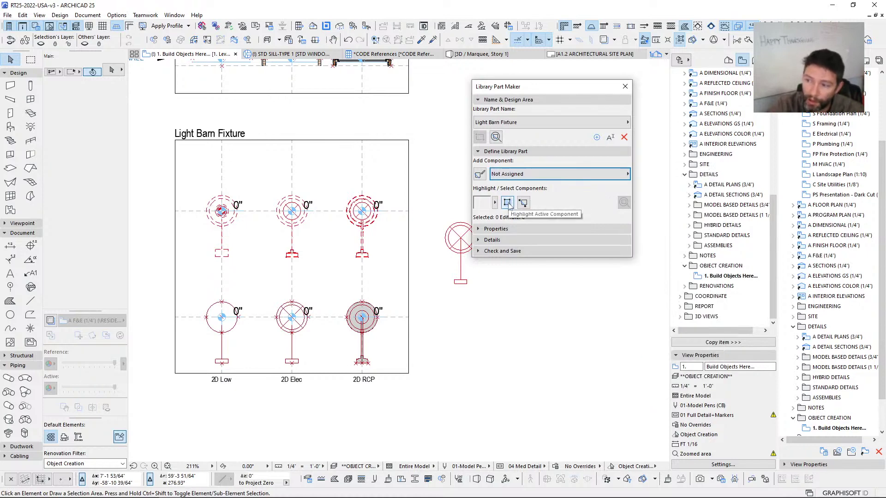
pyautogui.click(508, 203)
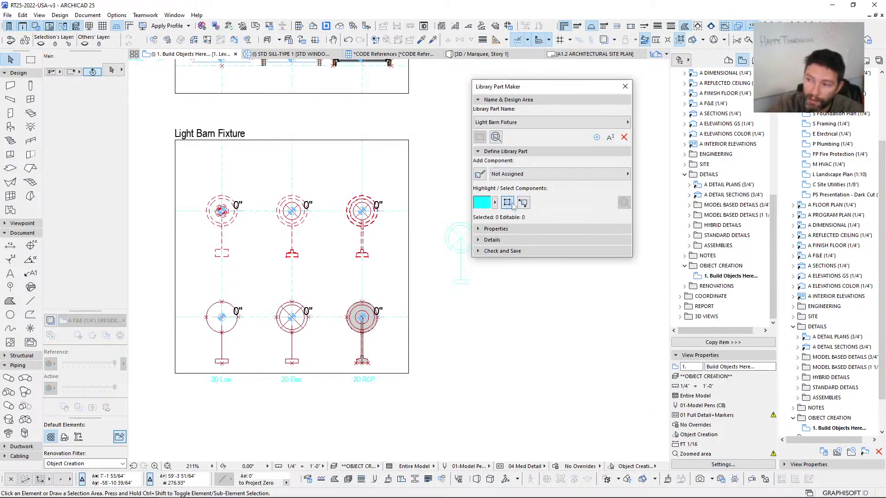
# Step: Make 3D Model Full the active component and inspect its highlighted elements in the Light Barn Fixture region
pyautogui.click(549, 175)
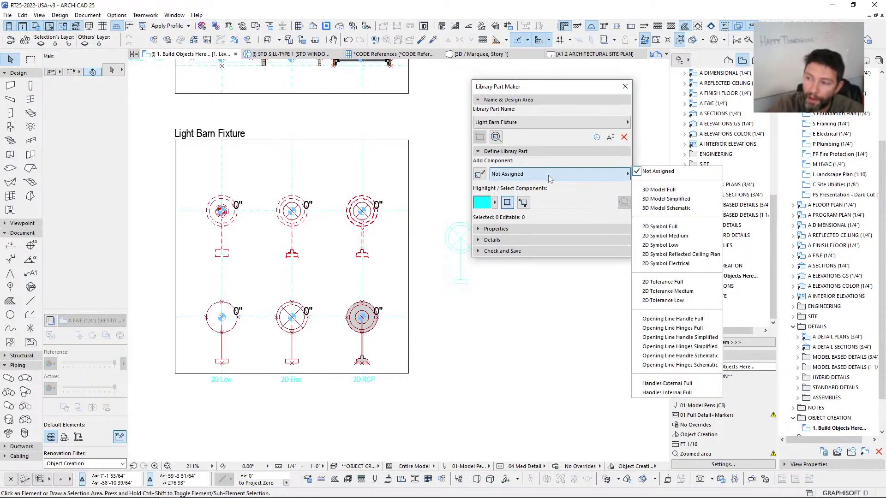
pyautogui.click(659, 190)
pyautogui.scroll(2, 350, 212)
pyautogui.scroll(2, 350, 212)
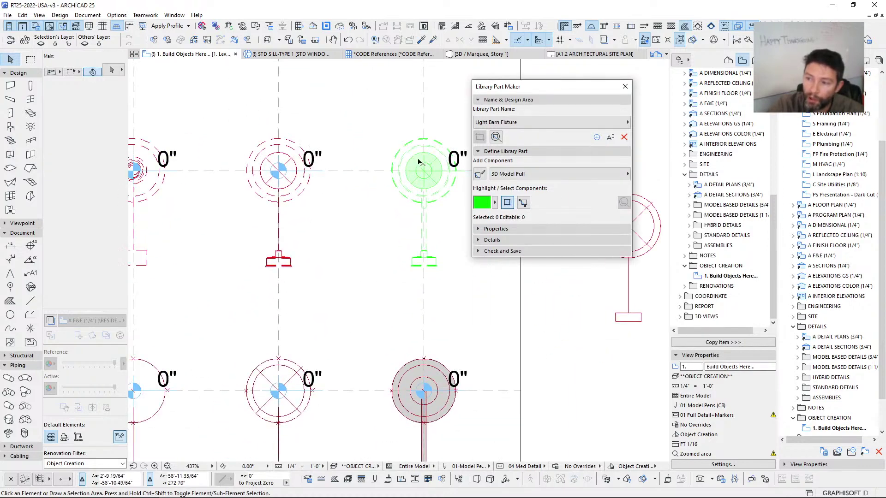
pyautogui.scroll(-3, 351, 212)
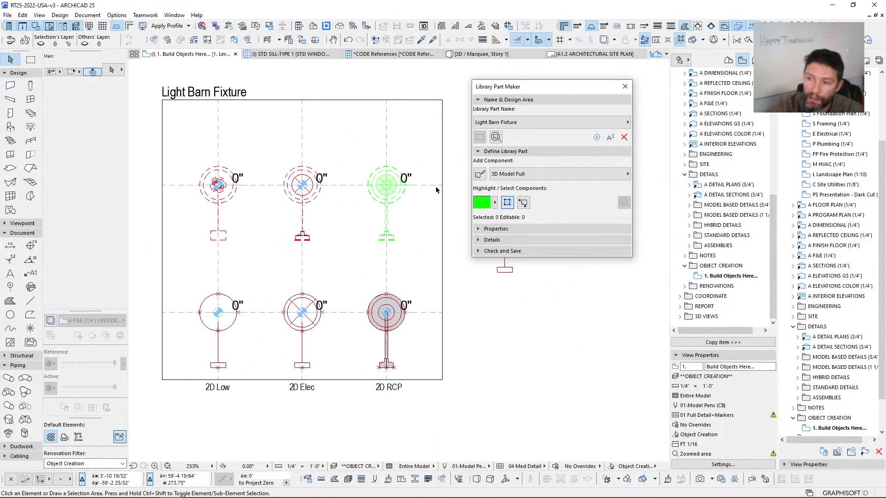
# Step: Switch the active component to 3D Model Simplified and 3D Model Schematic to compare their highlighted Light Barn Fixture elements
pyautogui.click(554, 174)
pyautogui.click(664, 201)
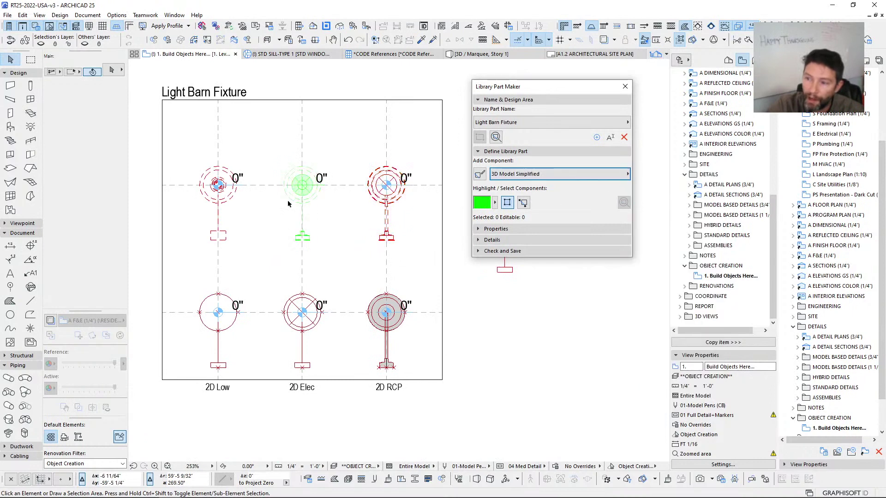
pyautogui.click(558, 174)
pyautogui.click(665, 208)
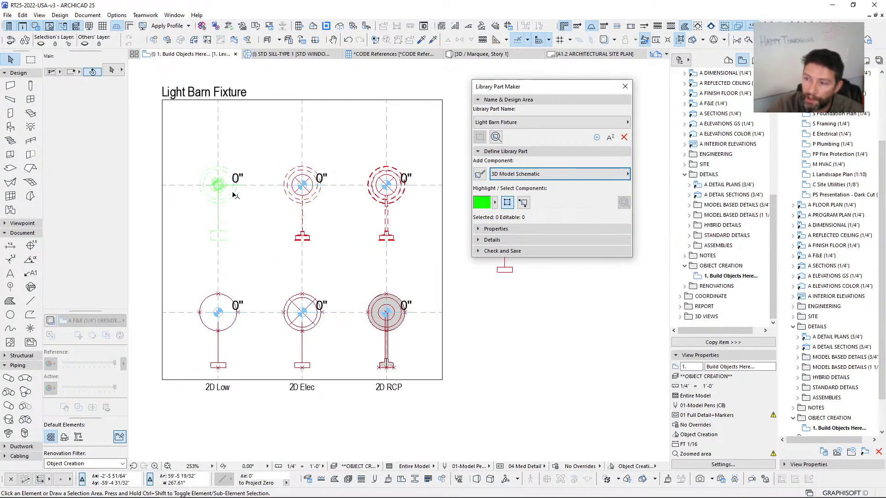
# Step: Move the Library Part Maker palette clear of the drawing and frame the jamb of the Window region's middle plan symbol
pyautogui.click(614, 175)
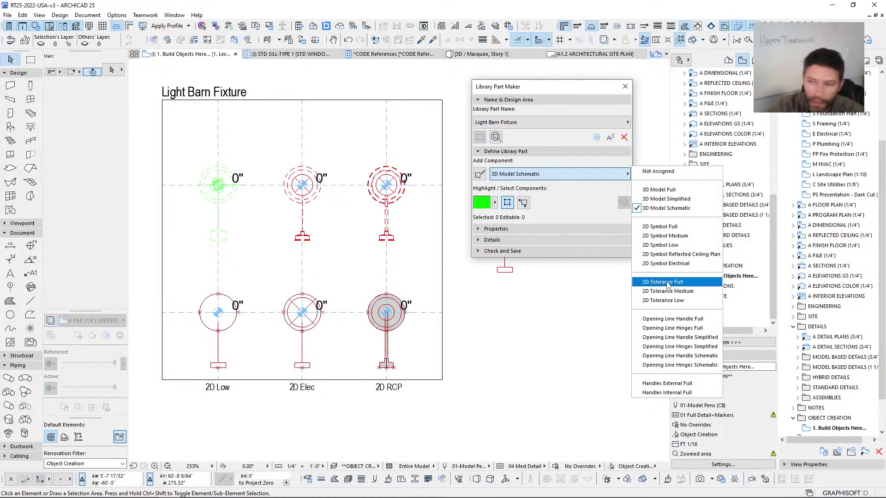
pyautogui.click(545, 331)
pyautogui.moveTo(545, 89); pyautogui.dragTo(655, 110)
pyautogui.moveTo(419, 186); pyautogui.dragTo(424, 326, button='middle')
pyautogui.scroll(-2, 388, 257)
pyautogui.moveTo(369, 221); pyautogui.dragTo(377, 256, button='middle')
pyautogui.scroll(10, 328, 226)
pyautogui.moveTo(349, 227); pyautogui.dragTo(283, 257, button='middle')
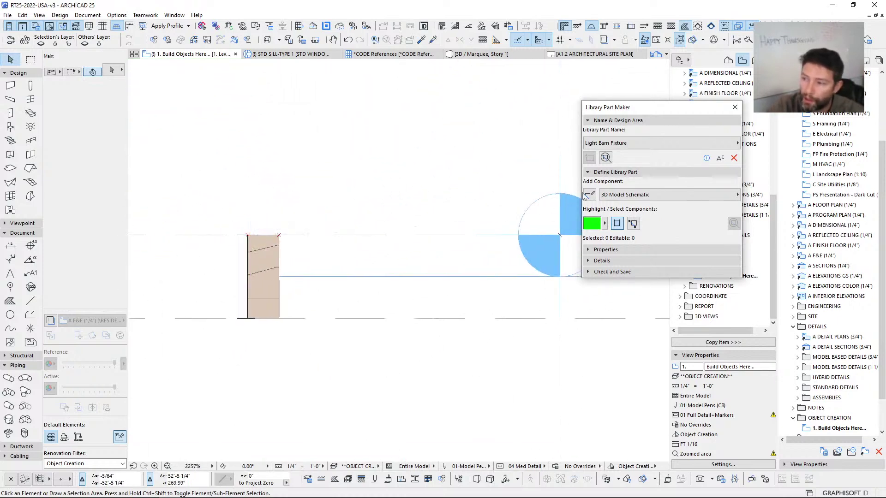
# Step: Make 2D Tolerance Medium and then 2D Tolerance Full the active component while examining the window jamb symbols
pyautogui.click(692, 195)
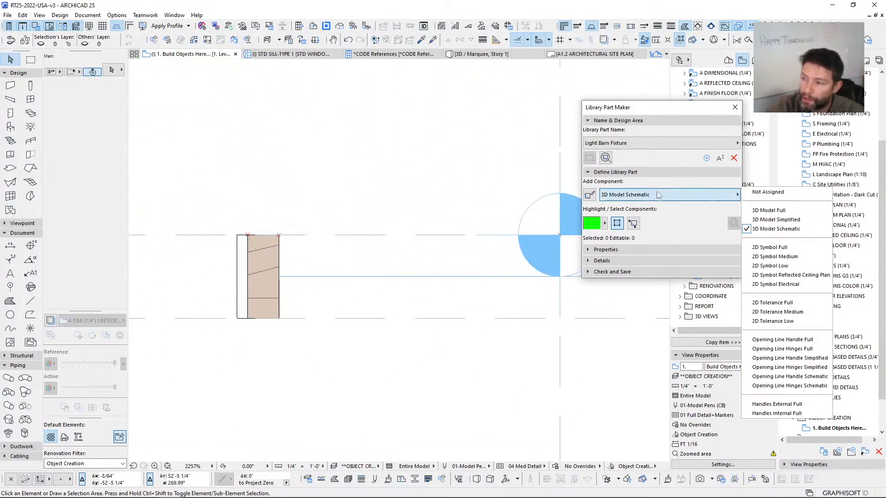
pyautogui.click(778, 312)
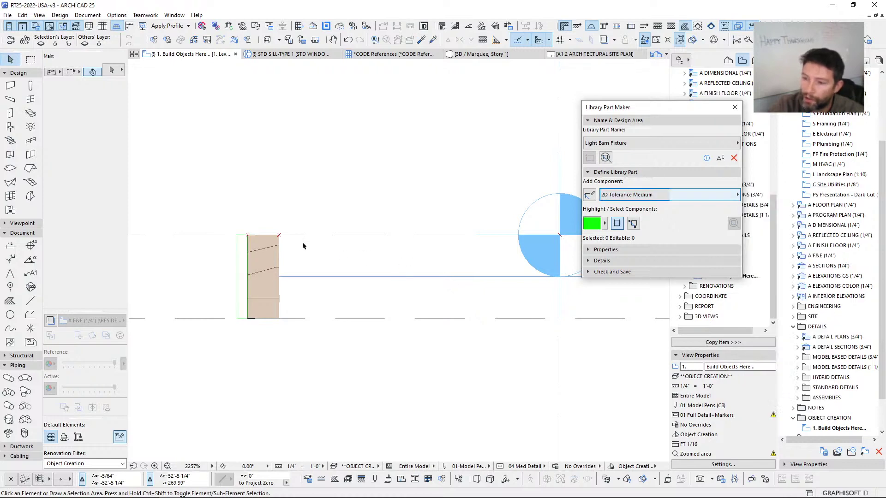
pyautogui.scroll(-4, 289, 253)
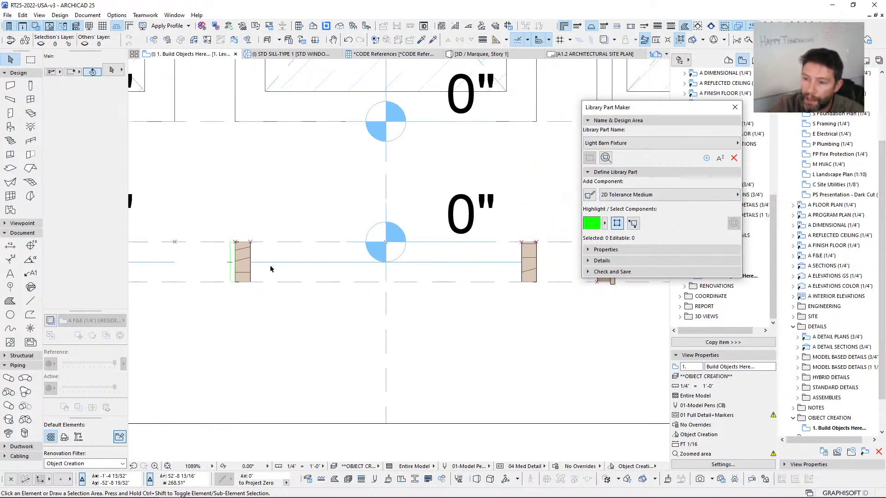
pyautogui.moveTo(554, 263); pyautogui.dragTo(316, 266, button='middle')
pyautogui.scroll(3, 390, 253)
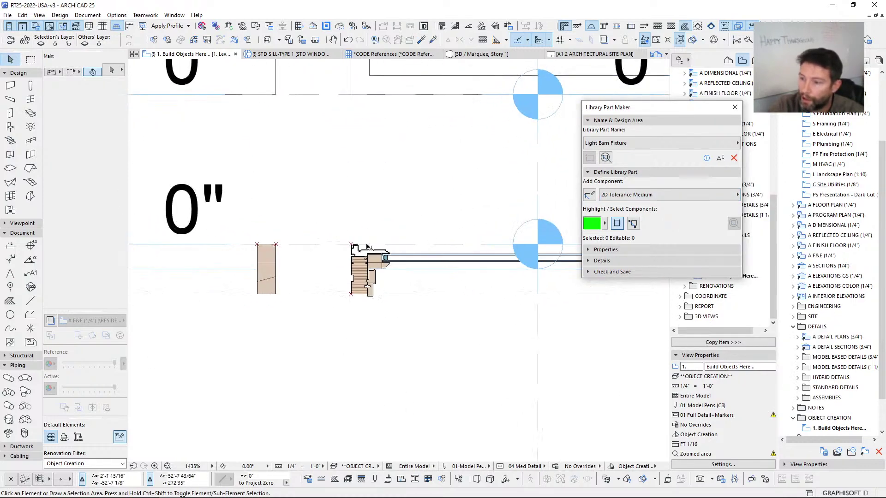
pyautogui.click(668, 202)
pyautogui.click(784, 303)
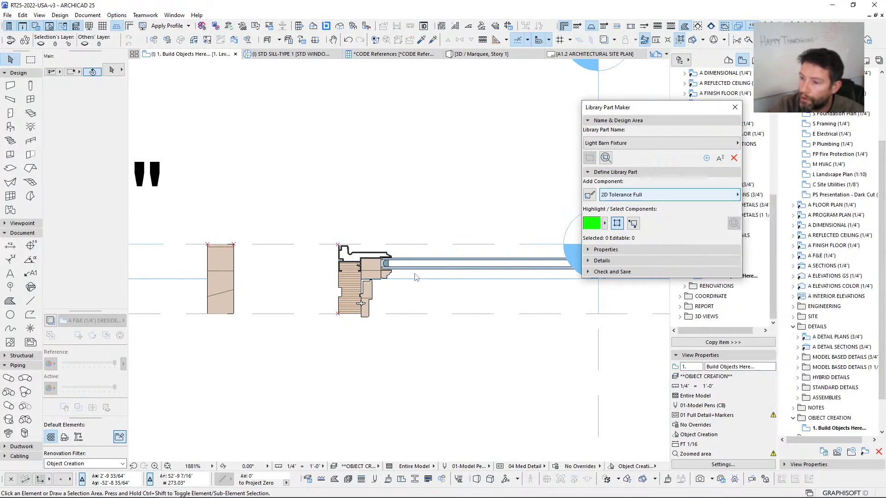
# Step: Look over the object creation area's drawing regions and return to the Window region's plan symbols
pyautogui.scroll(-10, 415, 277)
pyautogui.moveTo(406, 122); pyautogui.dragTo(406, 346, button='middle')
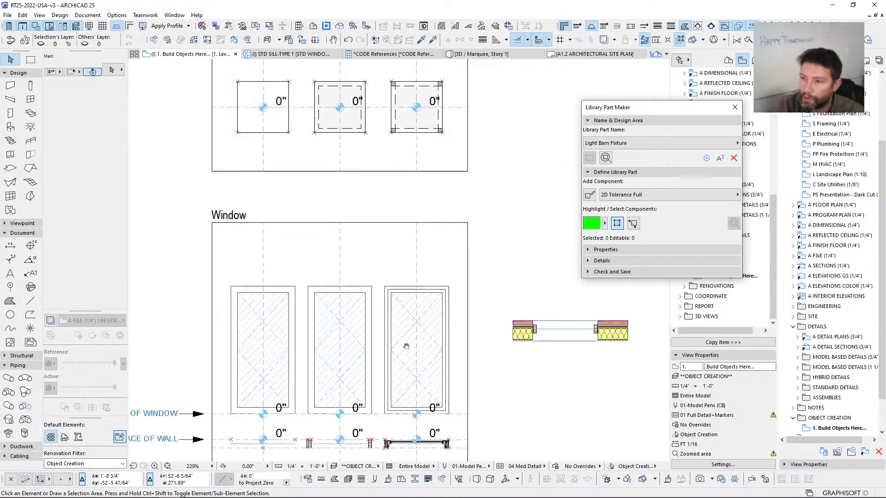
pyautogui.scroll(-4, 300, 202)
pyautogui.moveTo(277, 161); pyautogui.dragTo(361, 302, button='middle')
pyautogui.moveTo(290, 95); pyautogui.dragTo(313, 263, button='middle')
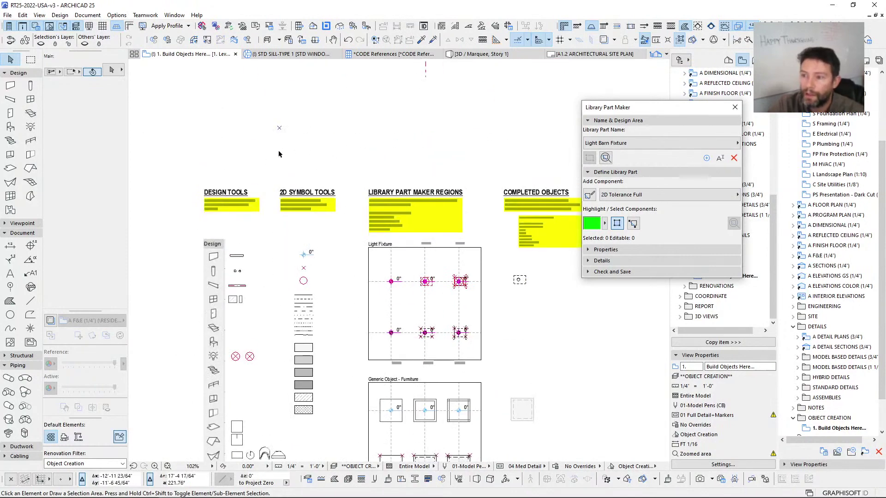
pyautogui.scroll(-2, 278, 154)
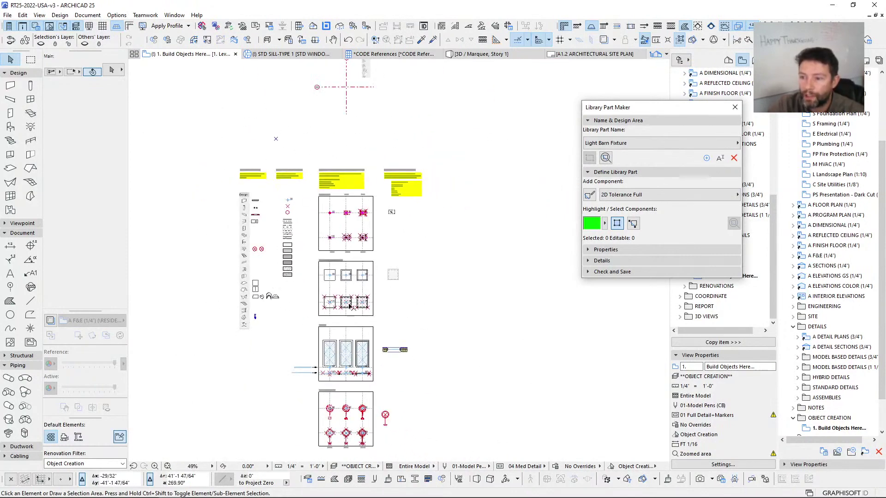
pyautogui.scroll(2, 344, 295)
pyautogui.moveTo(337, 333); pyautogui.dragTo(361, 247, button='middle')
pyautogui.scroll(6, 365, 267)
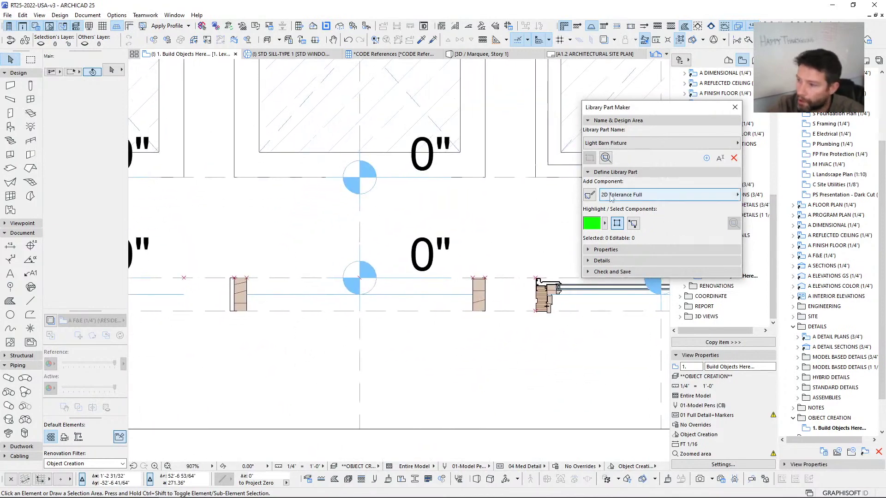
# Step: Review the tolerance and opening line component types against the Window region's plan and elevation drawings
pyautogui.click(635, 195)
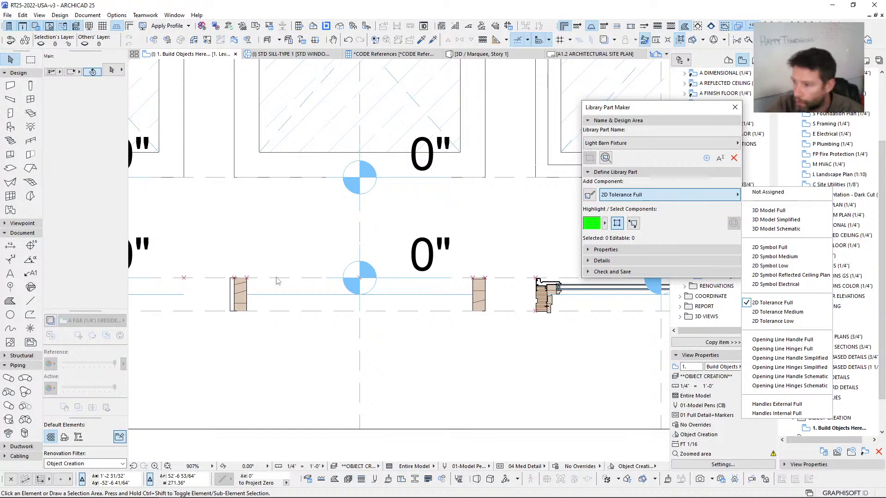
pyautogui.click(324, 295)
pyautogui.scroll(-3, 326, 295)
pyautogui.scroll(-5, 330, 277)
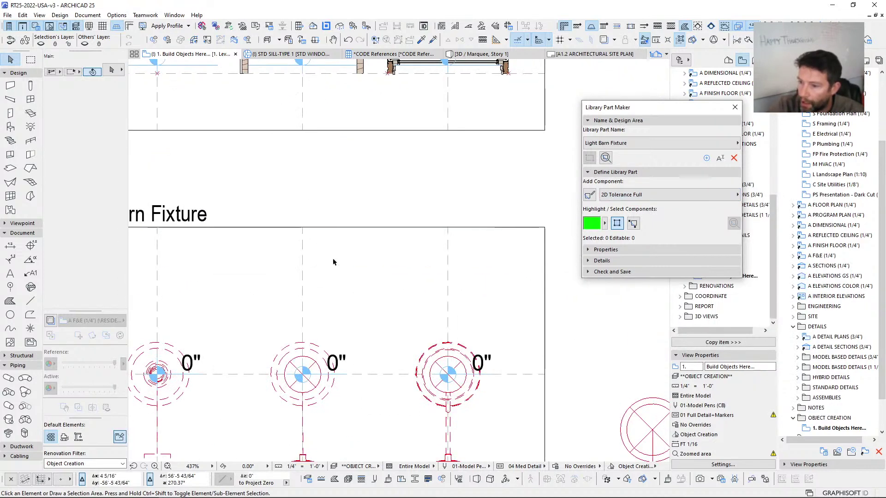
pyautogui.click(700, 202)
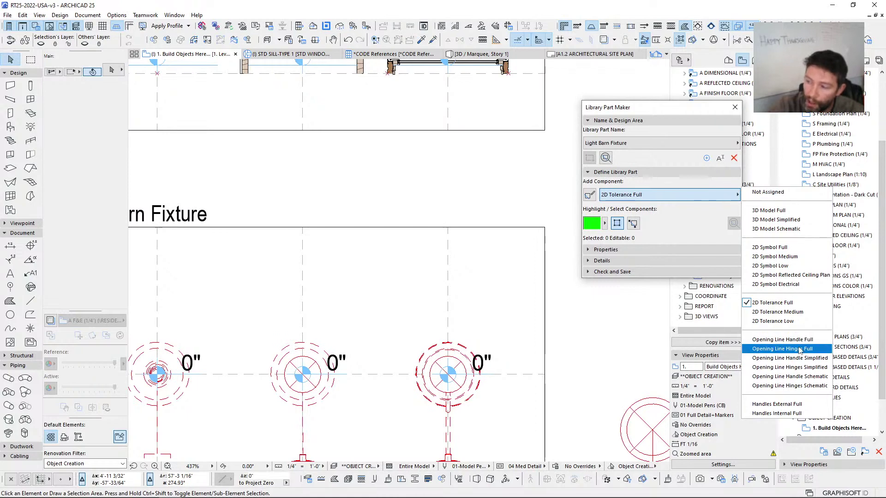
pyautogui.click(393, 165)
pyautogui.scroll(5, 393, 165)
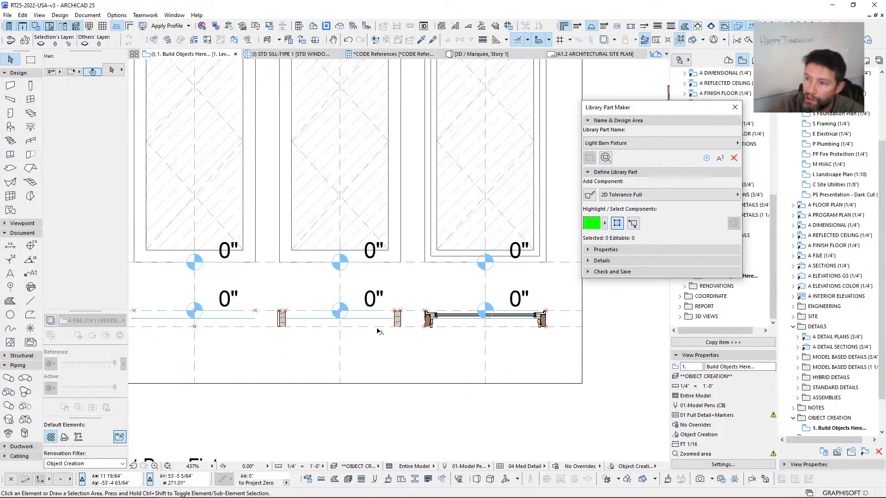
pyautogui.scroll(1, 360, 219)
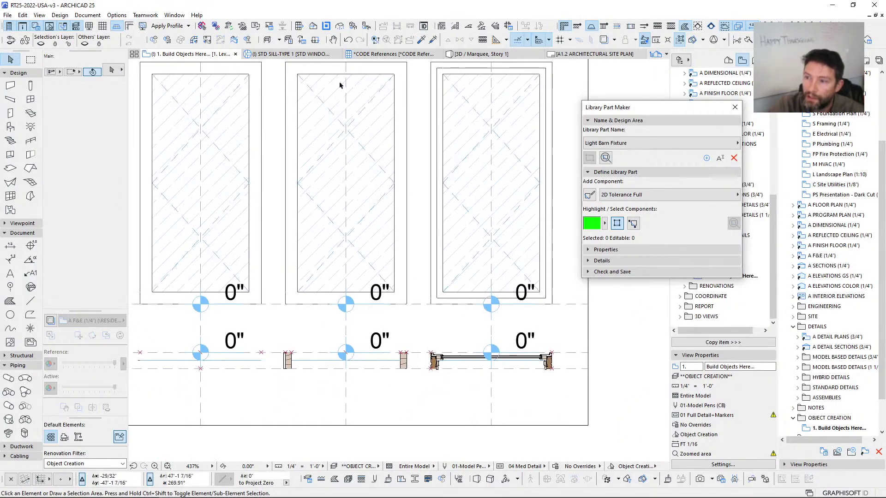
# Step: Review the external and internal handle component types and return to the Light Barn Fixture region
pyautogui.click(669, 195)
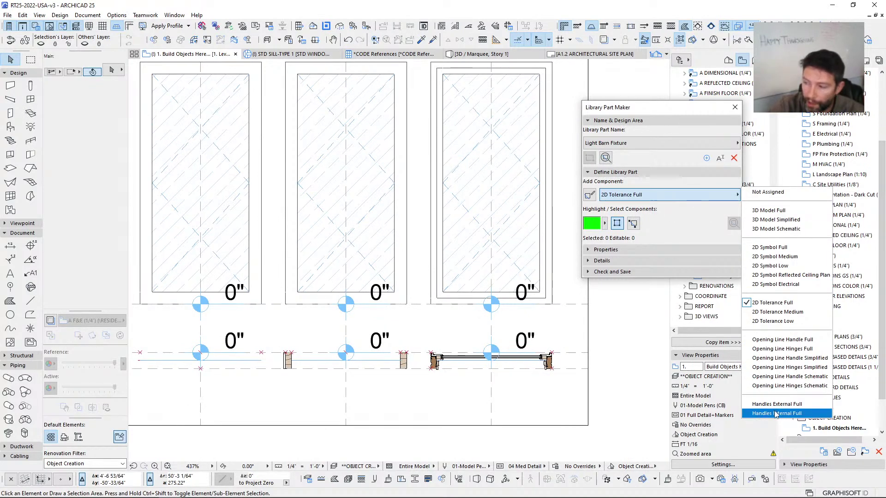
pyautogui.click(539, 389)
pyautogui.scroll(-5, 467, 365)
pyautogui.moveTo(421, 338); pyautogui.dragTo(433, 213, button='middle')
pyautogui.scroll(2, 436, 221)
pyautogui.moveTo(446, 283); pyautogui.dragTo(446, 243, button='middle')
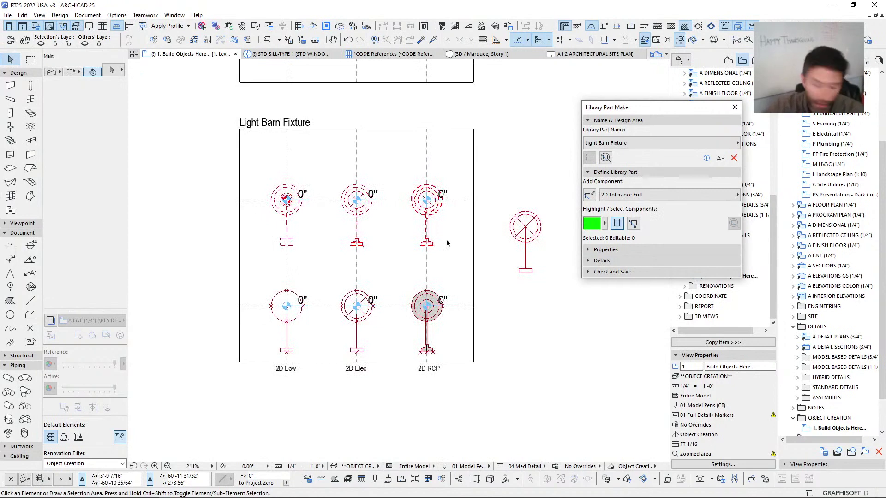
pyautogui.scroll(-3, 340, 243)
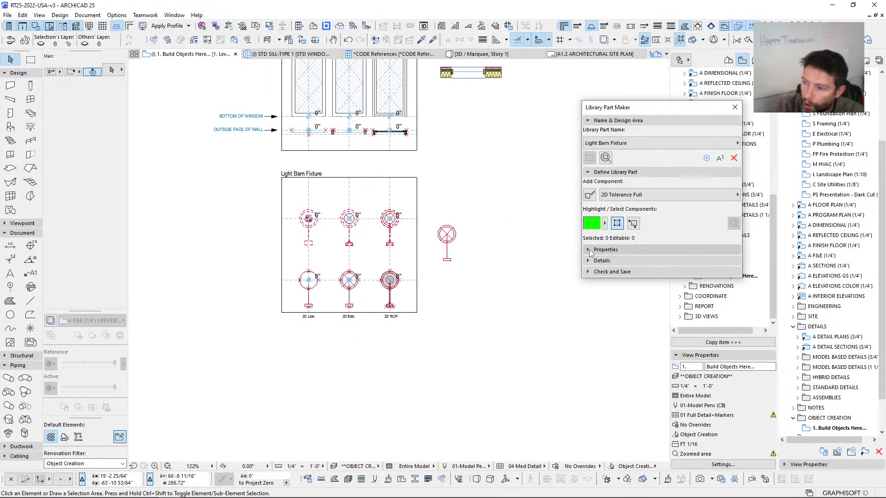
# Step: Review the Property Scheme and Spreadsheet import options under Properties, leaving Property Scheme chosen and the section collapsed
pyautogui.click(605, 249)
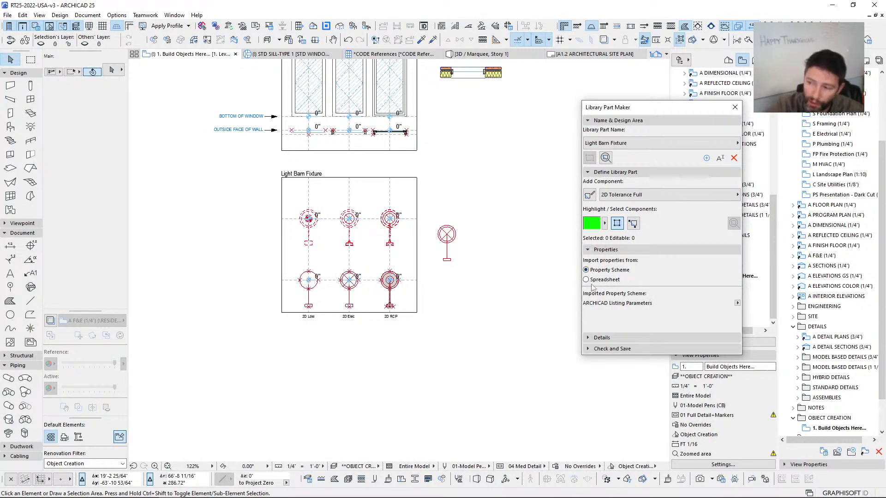
pyautogui.click(590, 280)
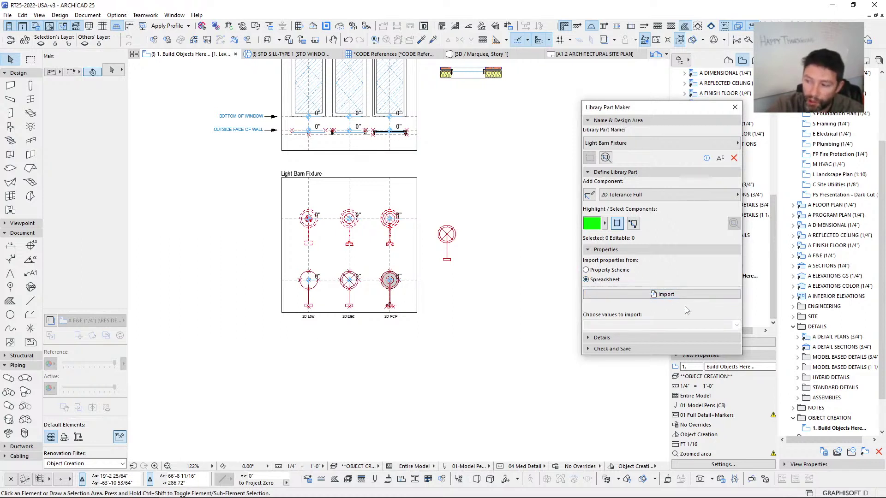
pyautogui.click(606, 271)
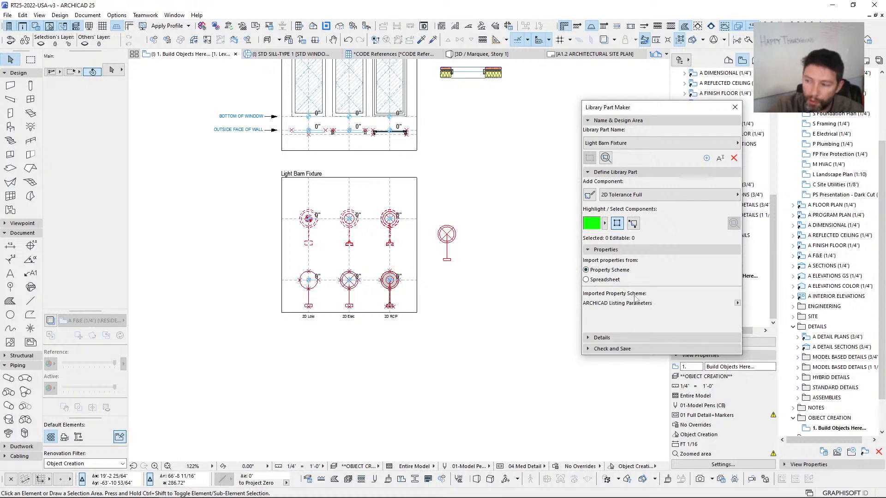
pyautogui.click(646, 250)
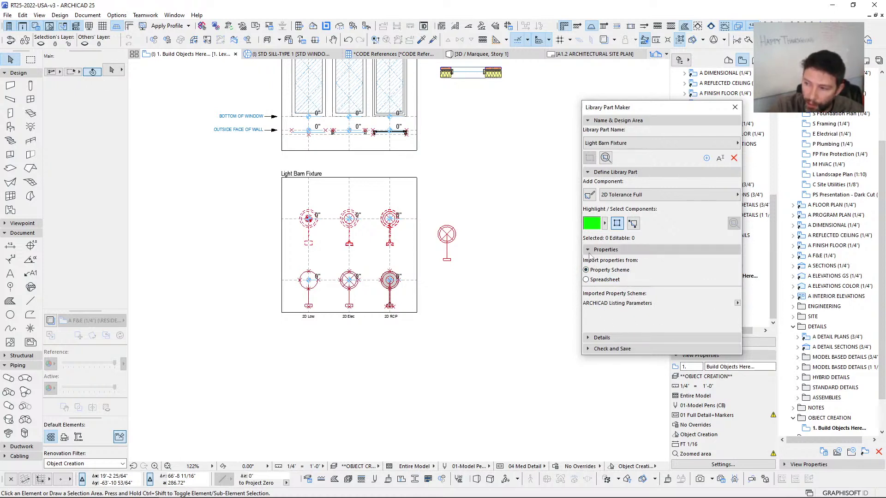
# Step: Review the library part name, author and preview picture fields under Details and collapse the section
pyautogui.click(660, 261)
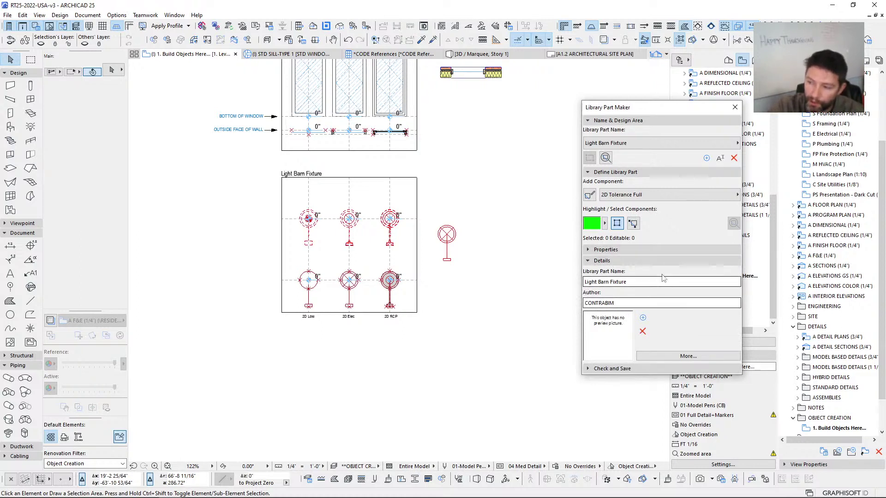
pyautogui.moveTo(631, 285); pyautogui.dragTo(587, 287)
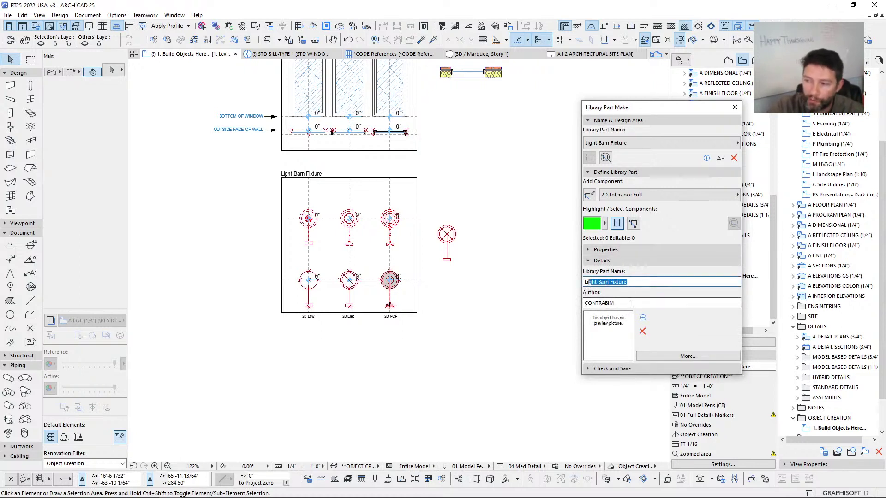
pyautogui.click(641, 284)
pyautogui.moveTo(647, 281); pyautogui.dragTo(583, 271)
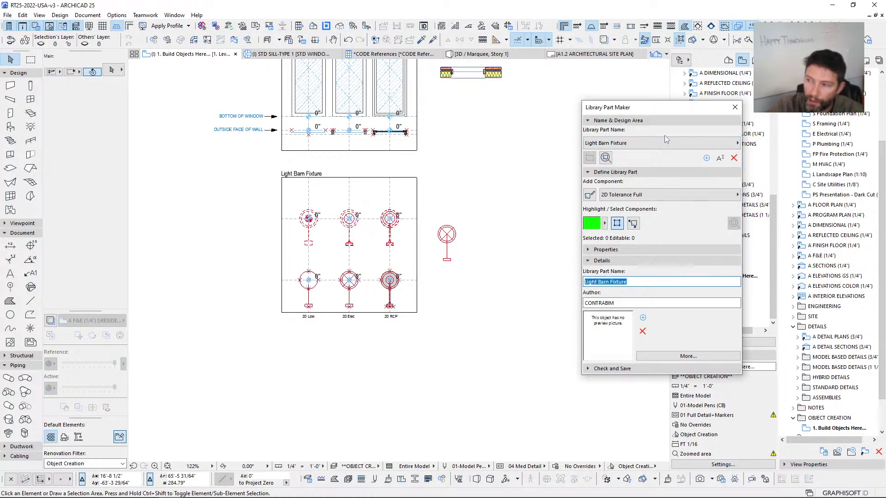
pyautogui.rightClick(617, 304)
pyautogui.click(624, 334)
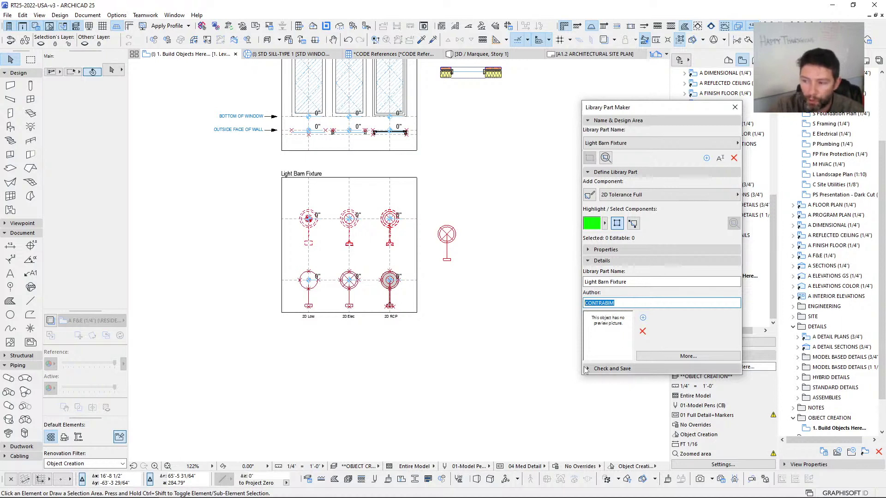
pyautogui.click(588, 261)
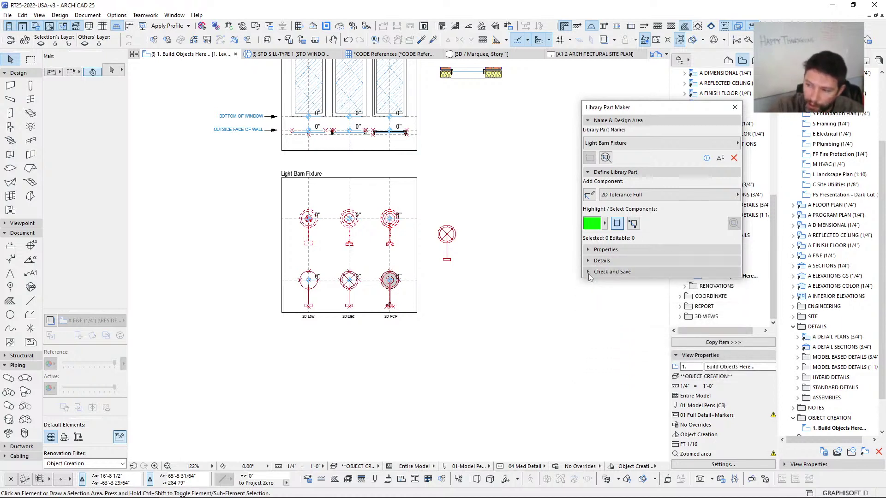
# Step: Expand Check and Save and frame the Light Barn Fixture region beside it
pyautogui.click(639, 272)
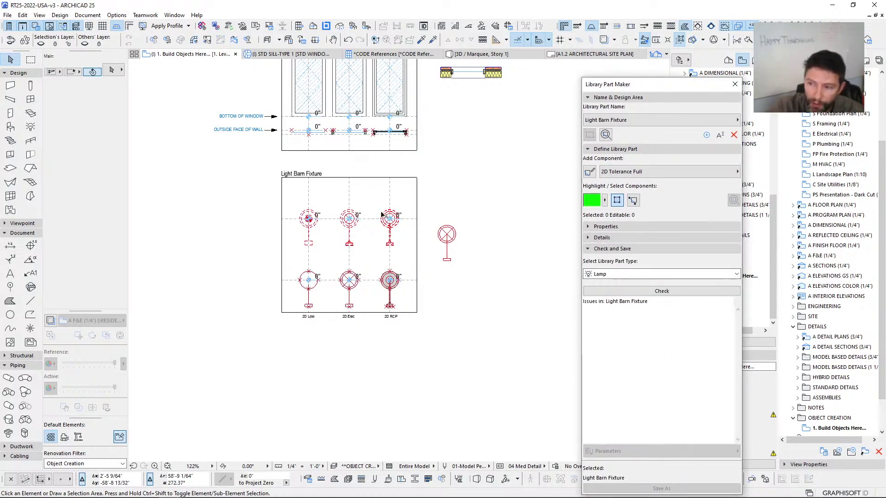
pyautogui.scroll(3, 350, 215)
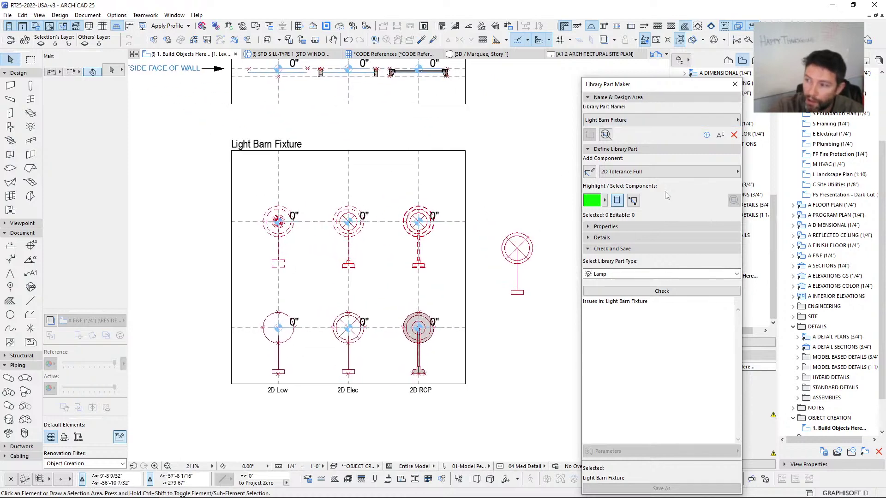
# Step: Run the check on the Light Barn Fixture library part and inspect the component assignment of two reference lines crossing its region
pyautogui.click(643, 293)
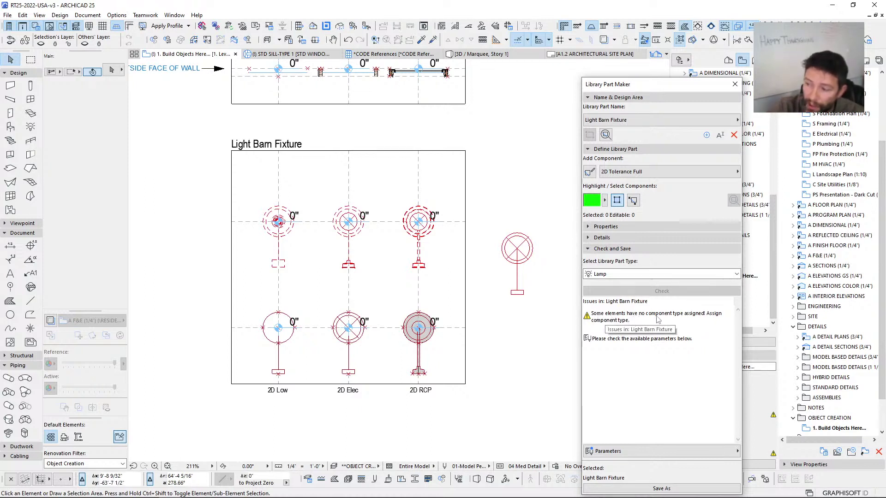
pyautogui.click(419, 170)
pyautogui.keyDown('shift'); pyautogui.click(458, 222); pyautogui.keyUp('shift')
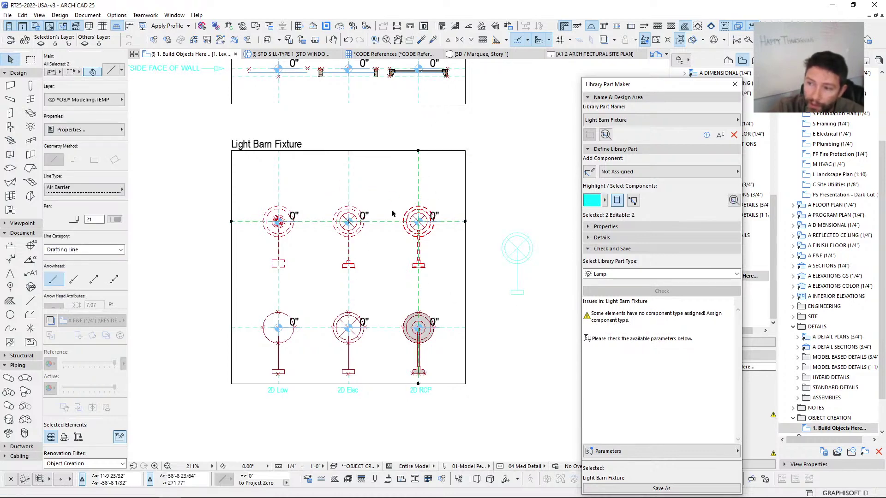
pyautogui.press('Escape')
pyautogui.scroll(2, 406, 210)
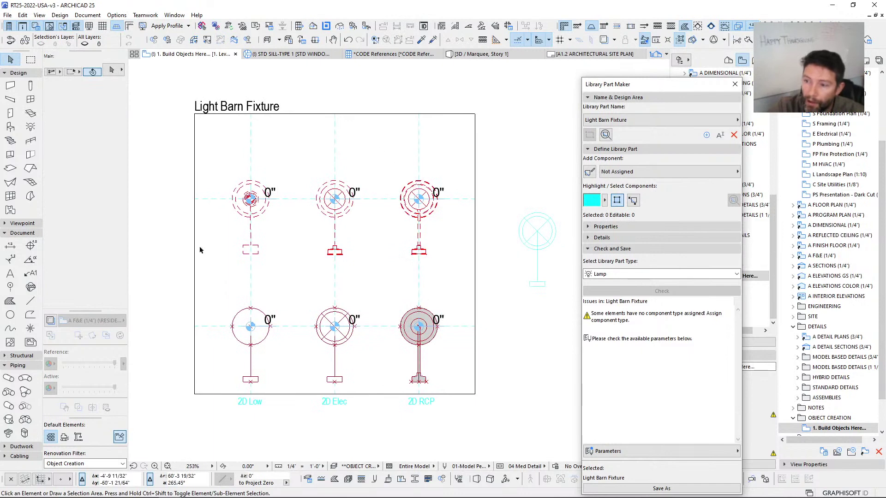
pyautogui.scroll(-2, 304, 286)
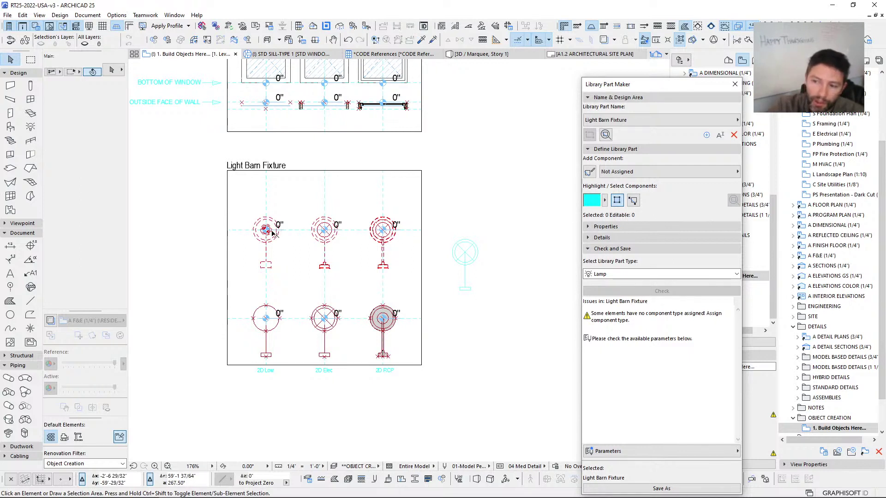
pyautogui.moveTo(350, 280); pyautogui.dragTo(375, 275, button='middle')
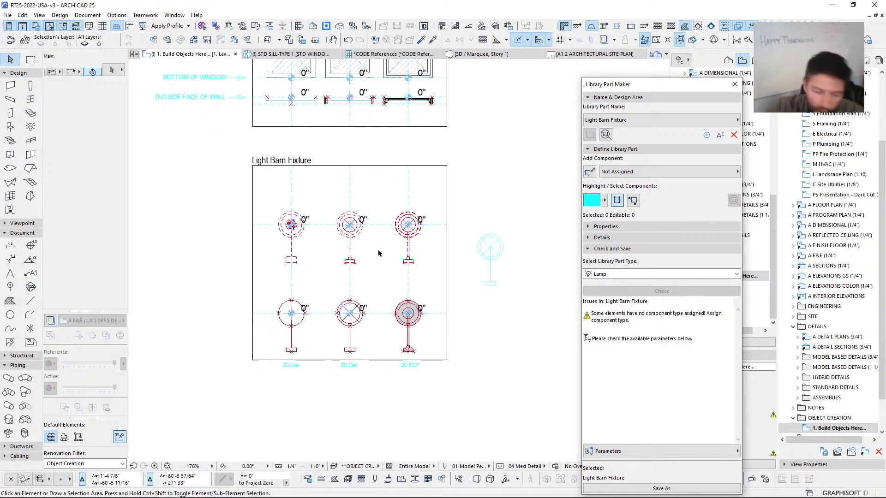
pyautogui.moveTo(376, 271); pyautogui.dragTo(365, 275, button='middle')
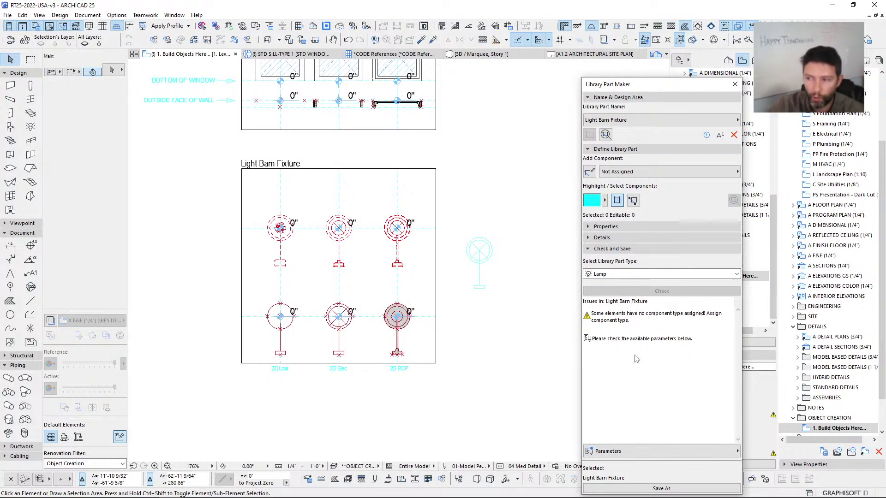
# Step: Review the Light Barn Fixture's available parameters, going through its pen entries down to Black (0.25 mm), and close the list
pyautogui.click(672, 452)
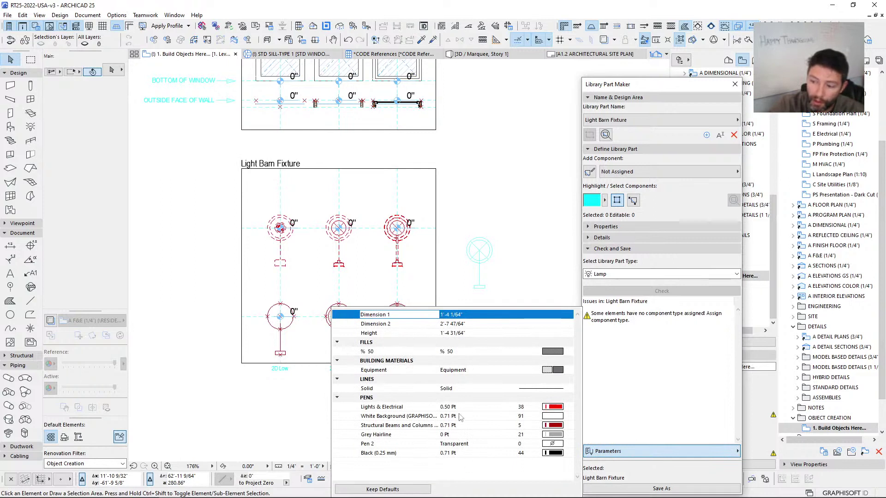
pyautogui.click(395, 423)
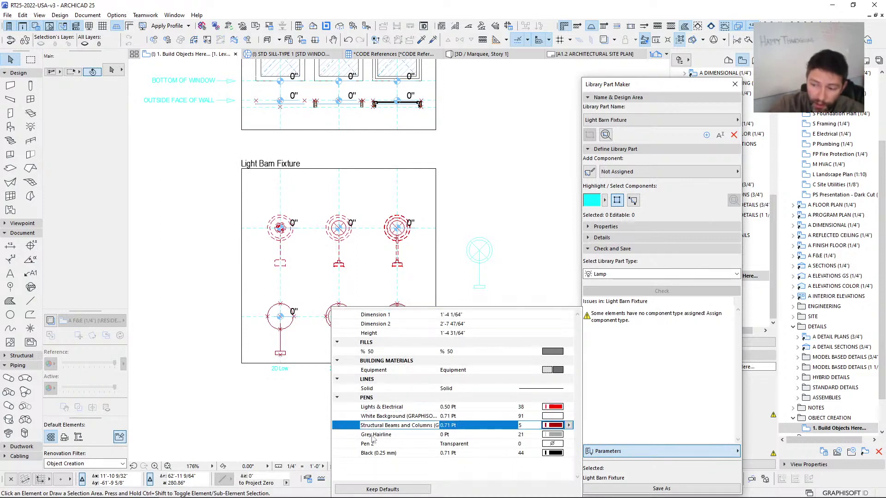
pyautogui.click(409, 434)
pyautogui.click(406, 444)
pyautogui.click(406, 453)
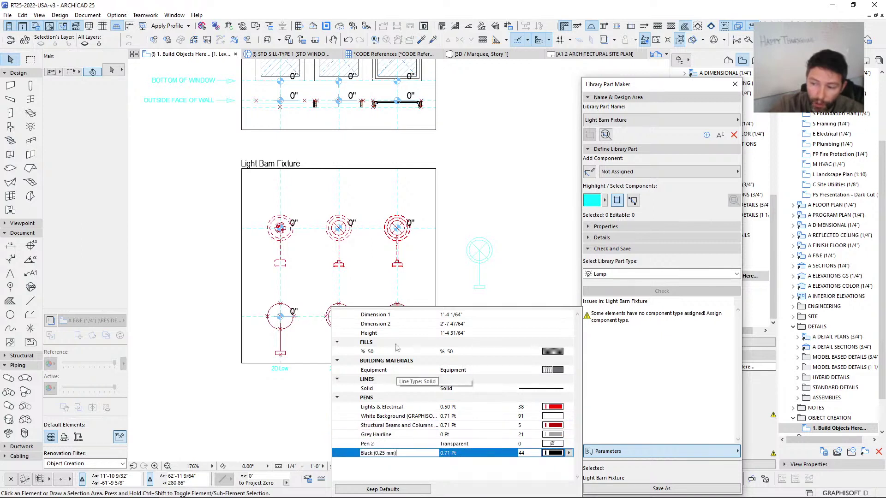
pyautogui.click(542, 283)
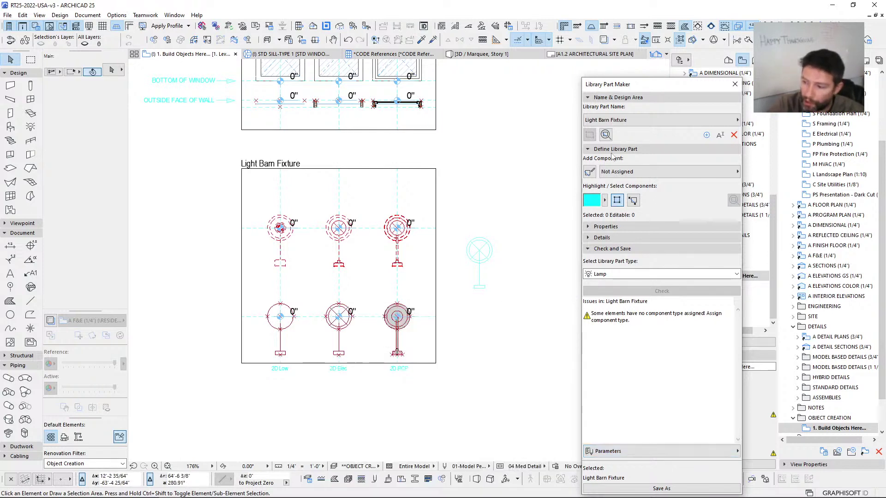
# Step: Collapse Check and Save and frame all four library part regions beside the Library Part Maker
pyautogui.moveTo(628, 91); pyautogui.dragTo(604, 44)
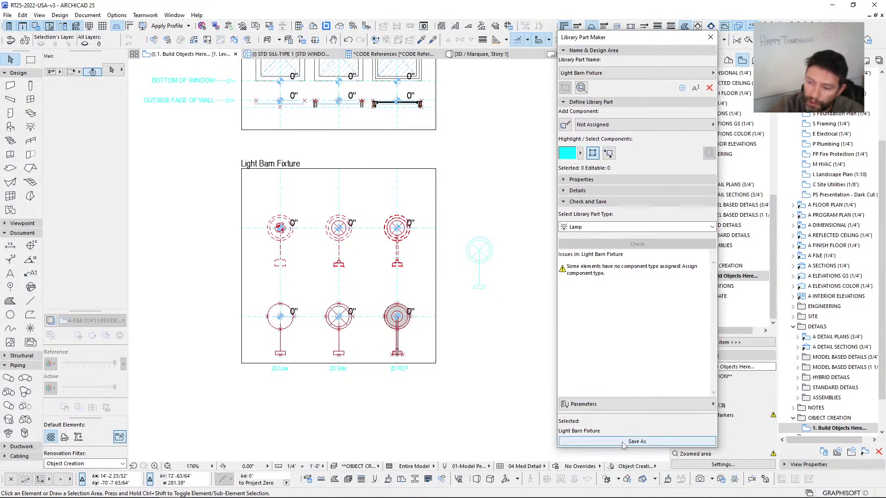
pyautogui.moveTo(486, 332); pyautogui.dragTo(441, 321, button='middle')
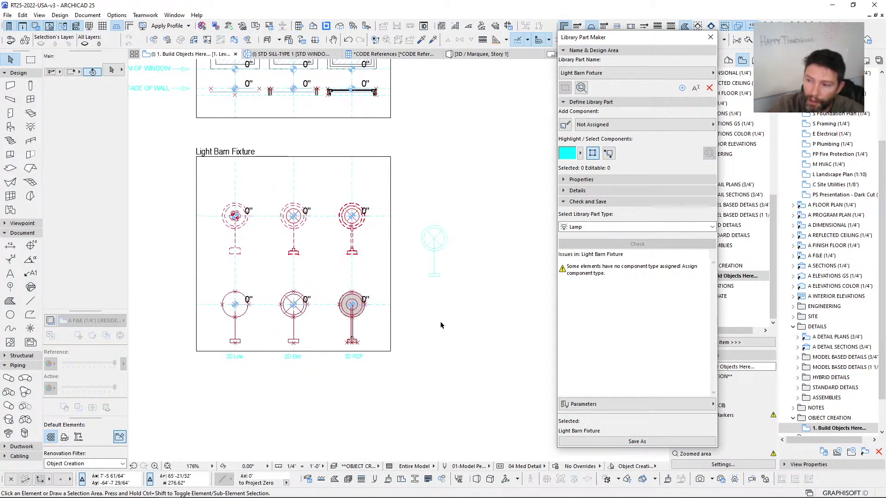
pyautogui.scroll(-1, 453, 317)
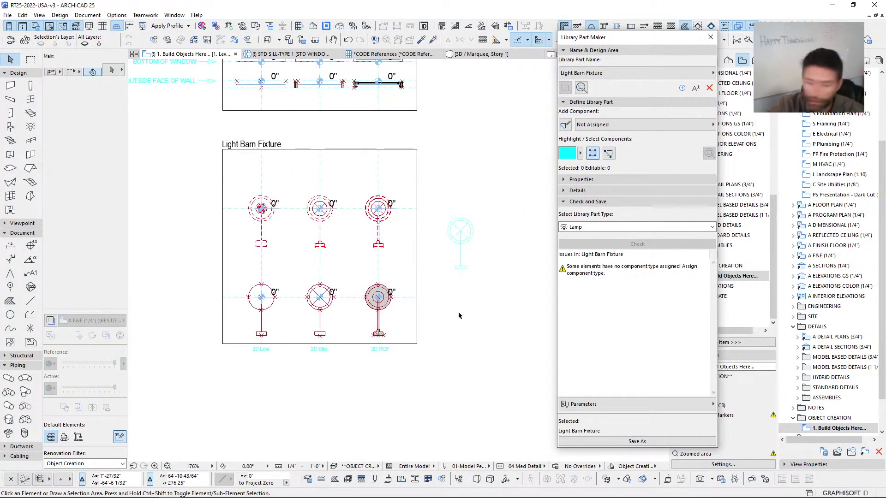
pyautogui.scroll(-1, 458, 311)
pyautogui.scroll(-2, 455, 270)
pyautogui.click(587, 201)
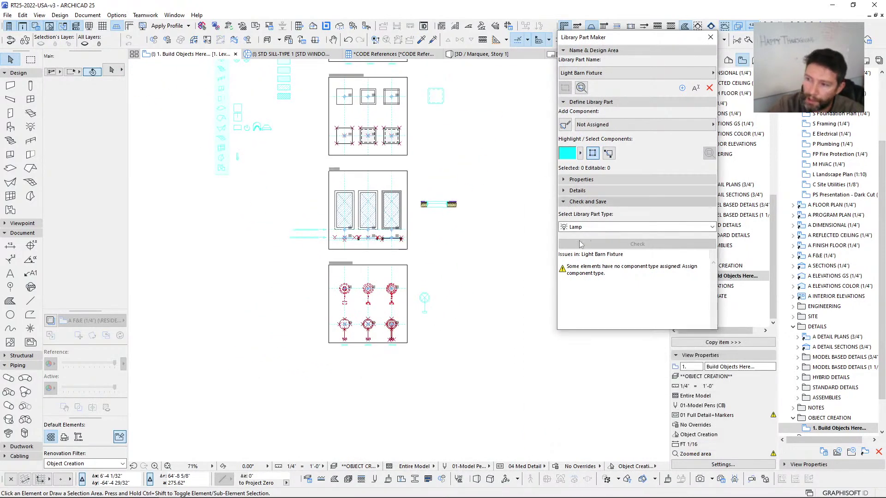
pyautogui.moveTo(605, 41); pyautogui.dragTo(556, 102)
pyautogui.moveTo(429, 163); pyautogui.dragTo(373, 250, button='middle')
pyautogui.scroll(-1, 375, 247)
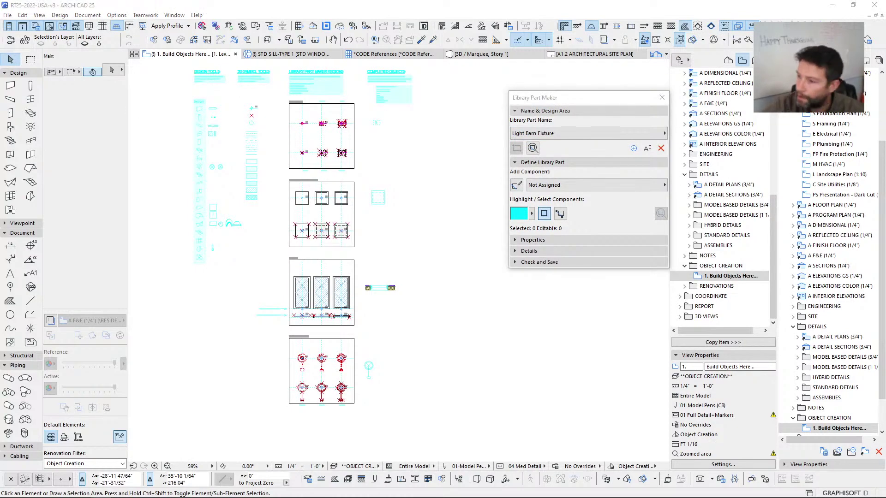
pyautogui.moveTo(577, 98); pyautogui.dragTo(567, 76)
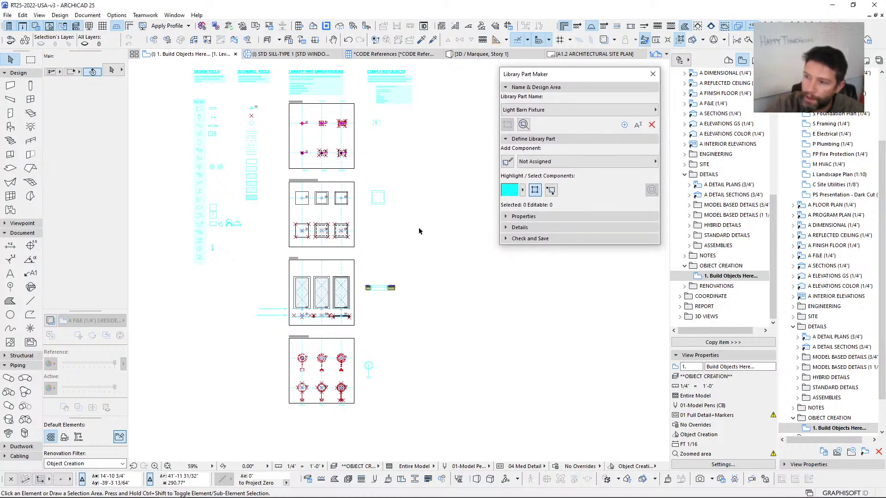
pyautogui.moveTo(419, 231); pyautogui.dragTo(432, 251, button='middle')
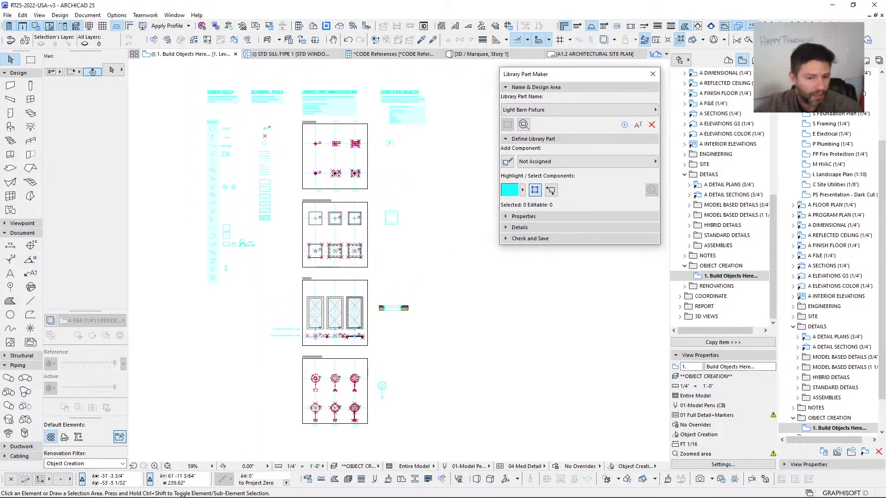
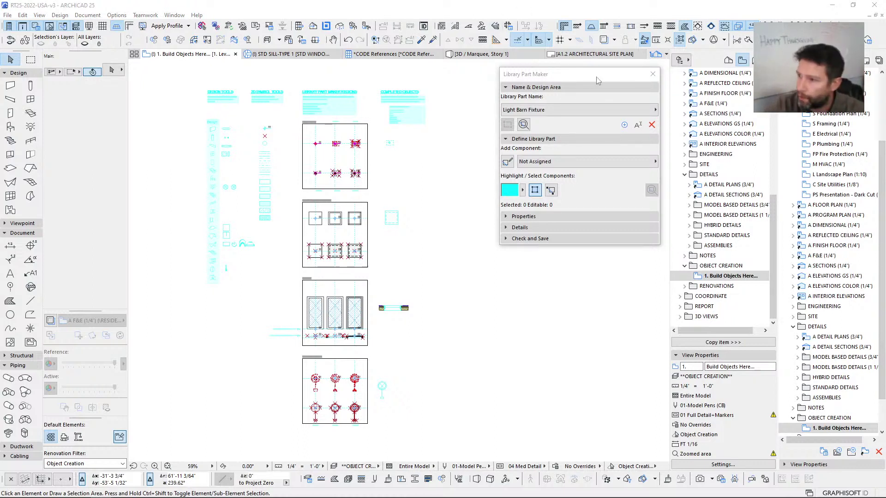
# Step: Review the custom window settings of the placed Window Single 2650, including its Casing Inside page, and close the settings
pyautogui.moveTo(595, 73); pyautogui.dragTo(603, 77)
pyautogui.moveTo(446, 200)
pyautogui.mouseDown(button='middle')
pyautogui.moveTo(450, 173)
pyautogui.moveTo(426, 211)
pyautogui.moveTo(420, 203)
pyautogui.mouseUp(button='middle')
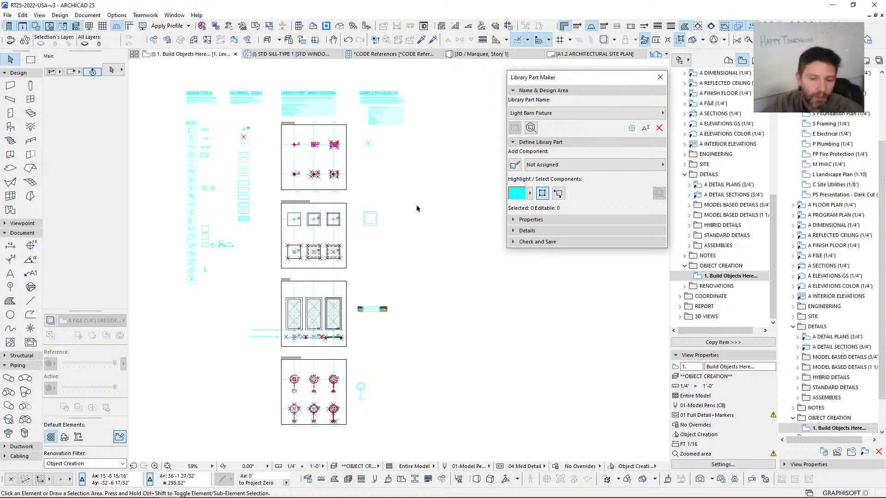
pyautogui.scroll(8, 371, 310)
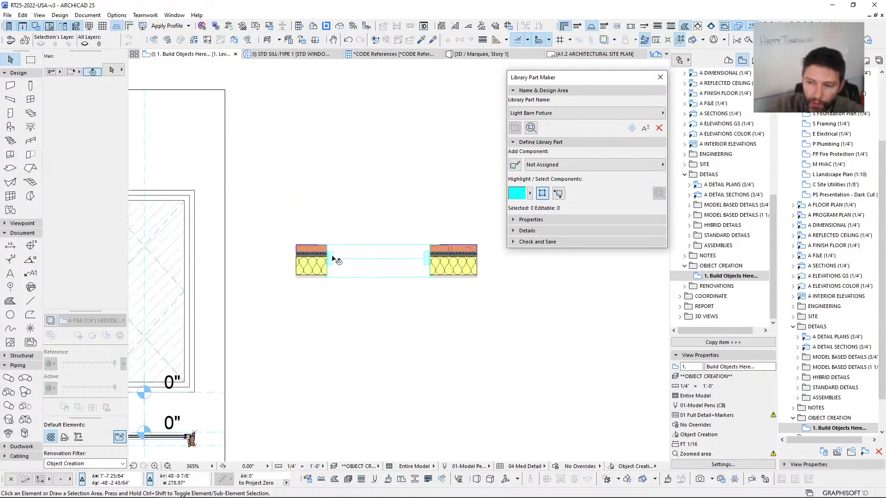
pyautogui.click(337, 262)
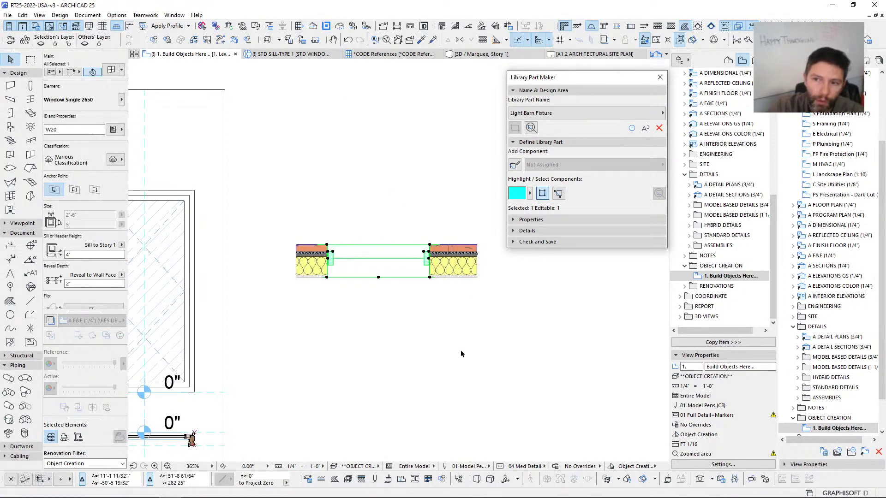
pyautogui.click(111, 75)
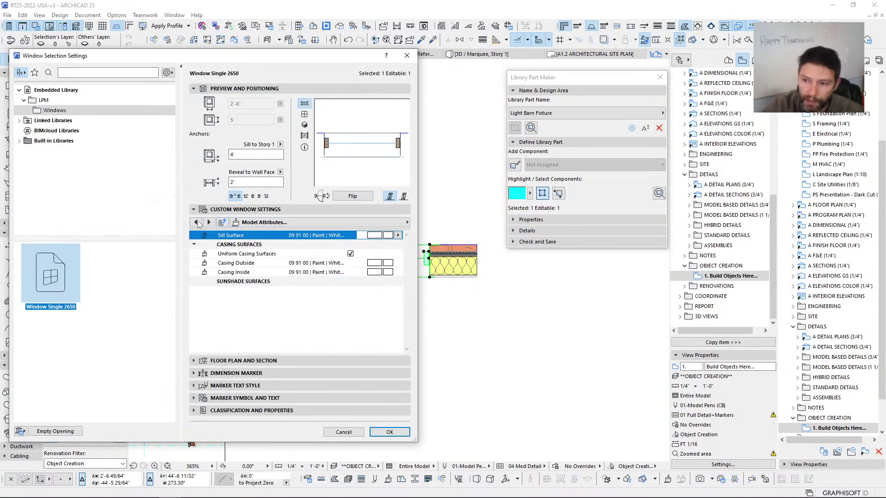
pyautogui.click(266, 224)
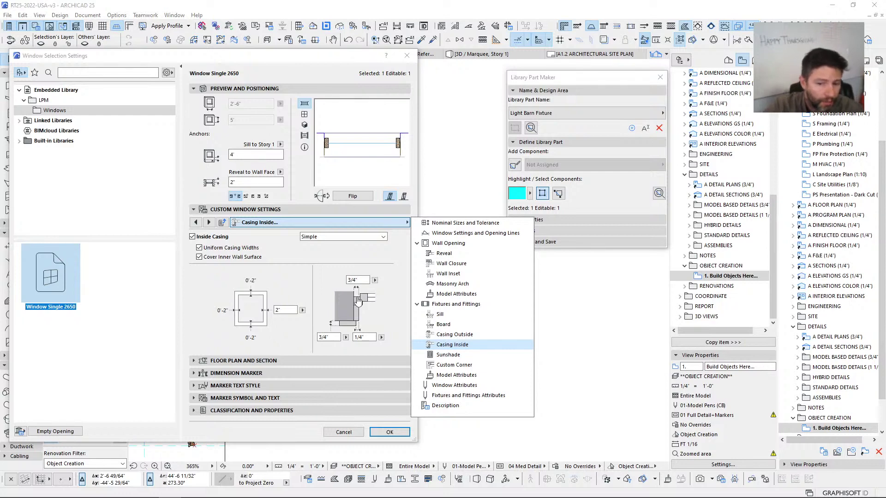
pyautogui.click(318, 55)
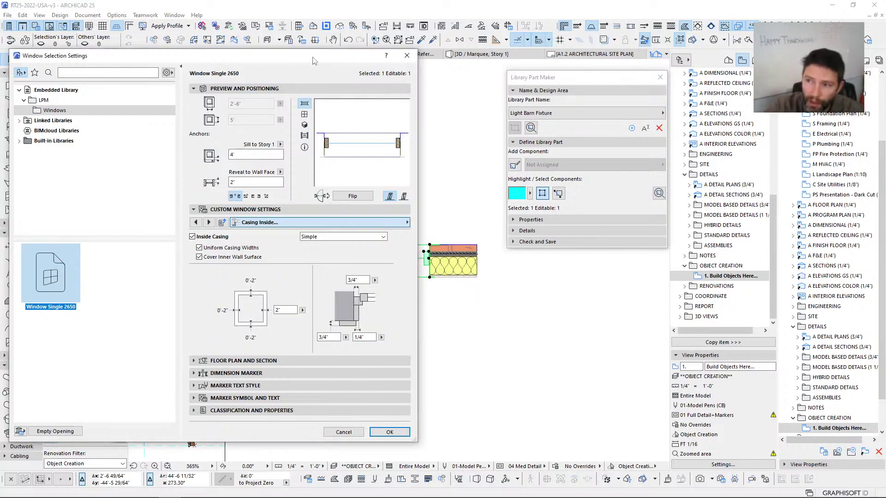
pyautogui.moveTo(317, 56); pyautogui.dragTo(352, 52)
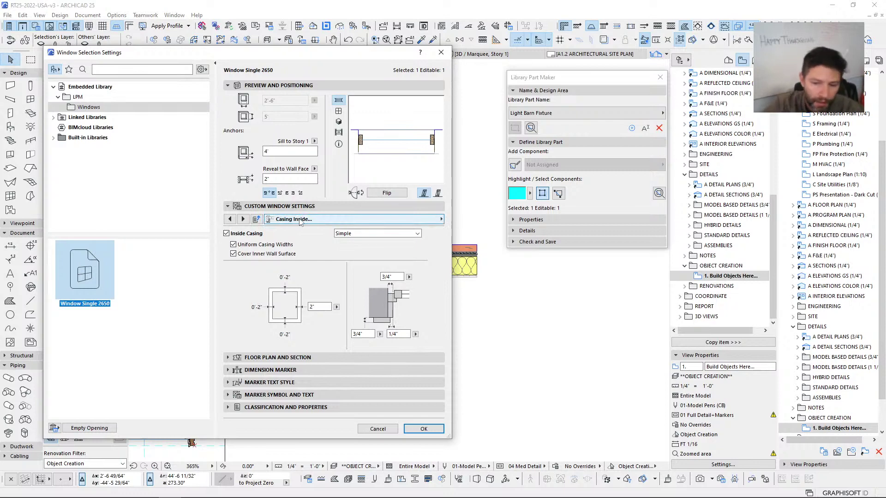
pyautogui.moveTo(364, 58)
pyautogui.mouseDown()
pyautogui.moveTo(364, 77)
pyautogui.moveTo(368, 61)
pyautogui.mouseUp()
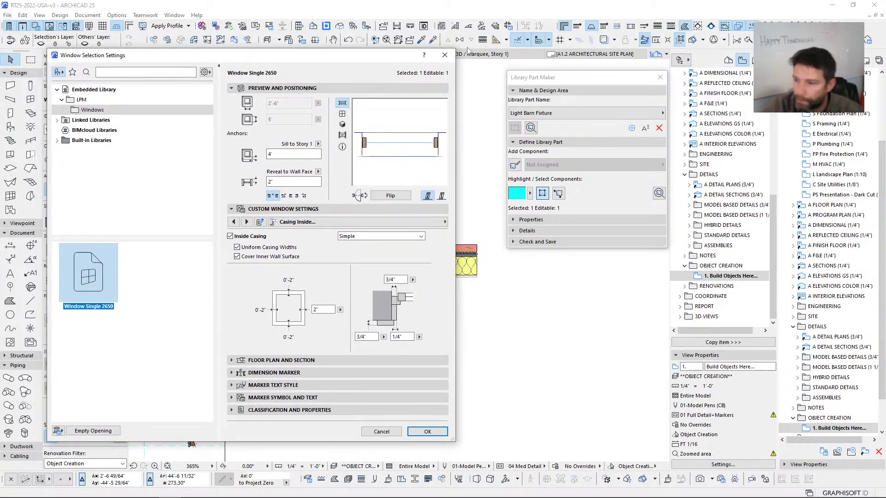
pyautogui.click(446, 55)
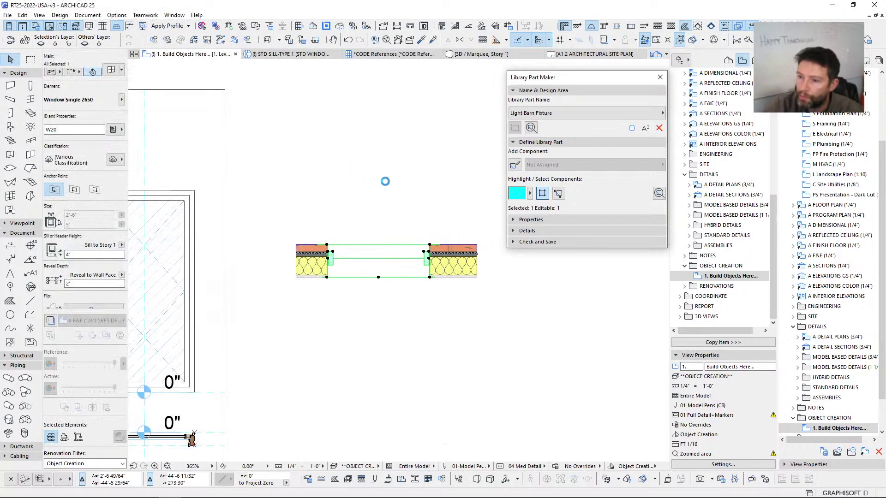
# Step: Add a new library part named Pendant Light and proceed to marking its design area
pyautogui.scroll(-3, 348, 203)
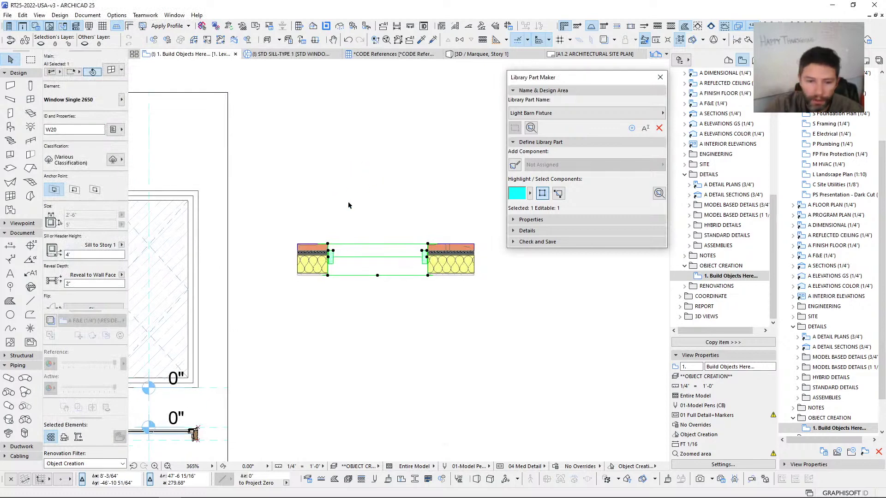
pyautogui.scroll(-3, 360, 249)
pyautogui.moveTo(352, 281); pyautogui.dragTo(415, 203, button='middle')
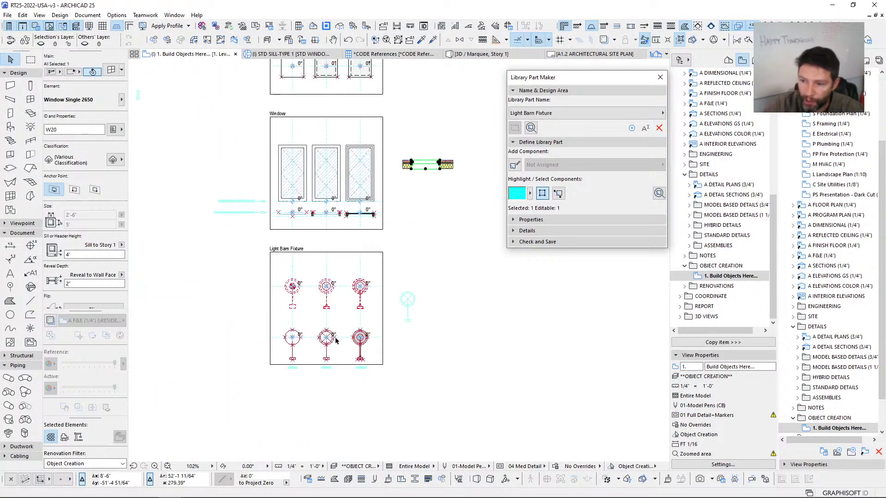
pyautogui.press('Escape')
pyautogui.moveTo(317, 337); pyautogui.dragTo(323, 289, button='middle')
pyautogui.scroll(2, 322, 288)
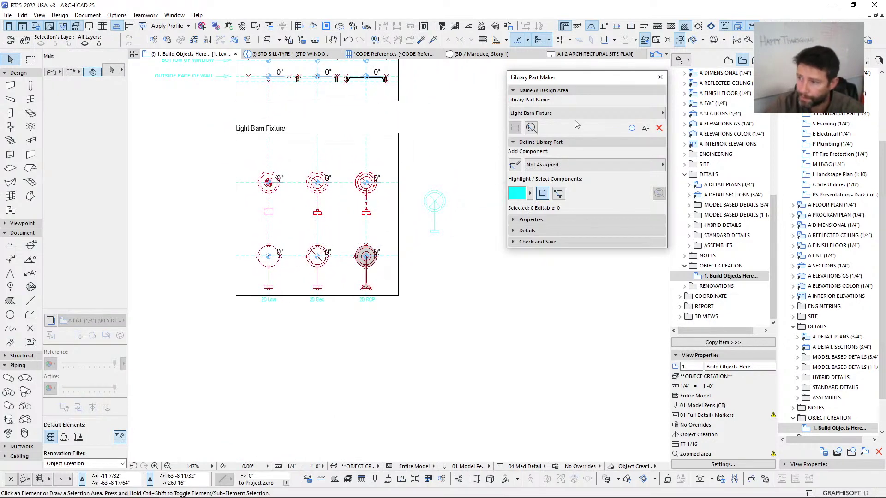
pyautogui.click(602, 115)
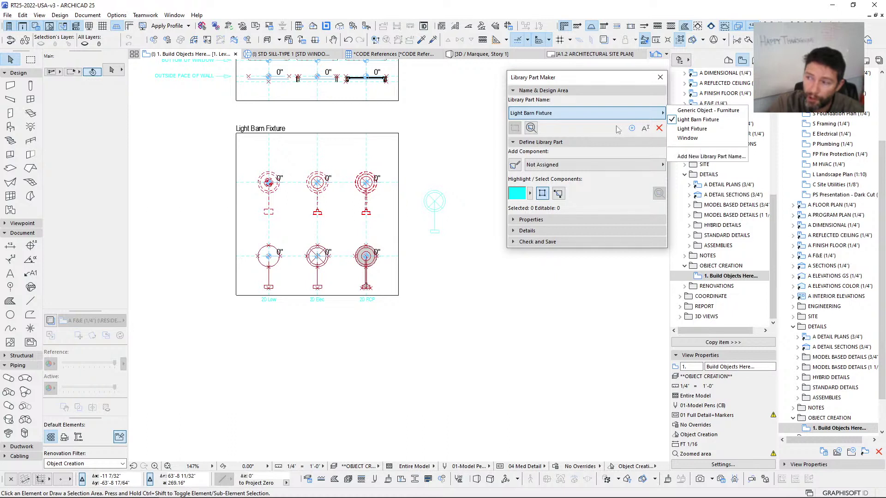
pyautogui.click(694, 157)
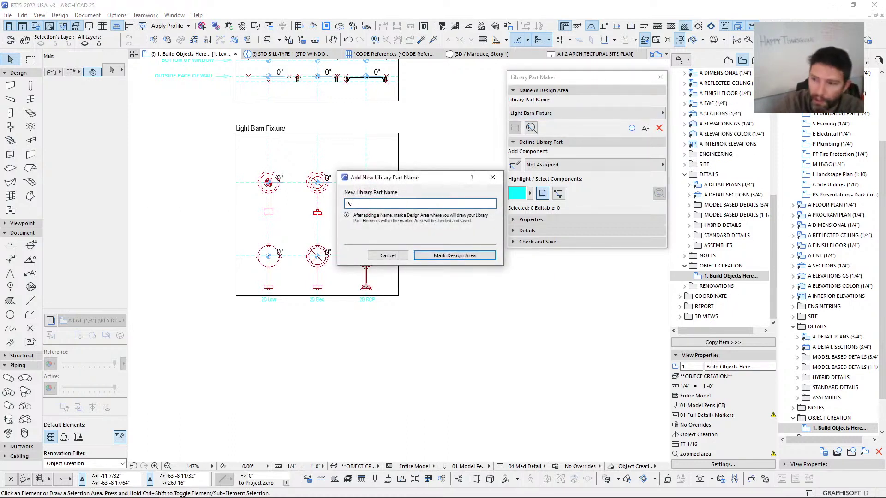
pyautogui.write('Pendant Light')
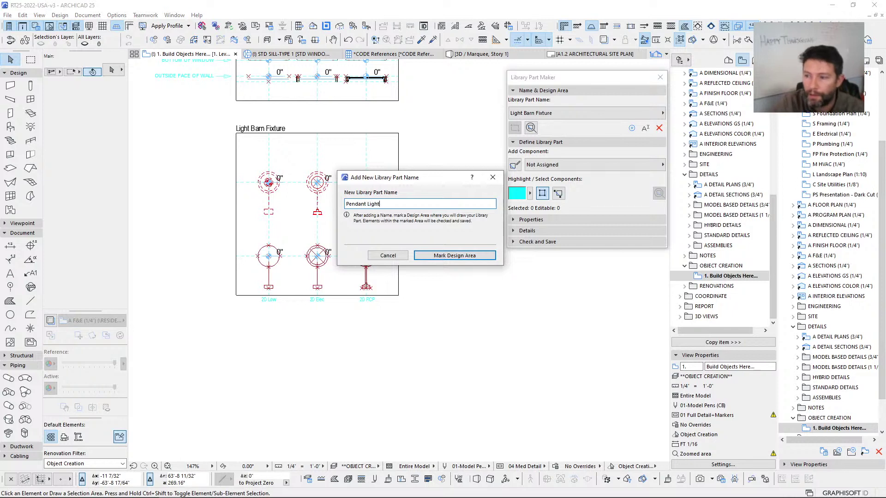
pyautogui.moveTo(407, 179); pyautogui.dragTo(388, 166)
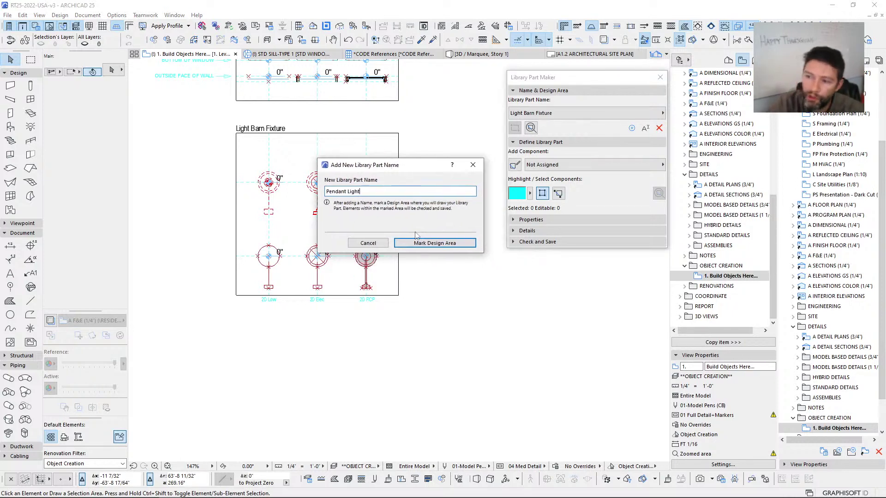
pyautogui.click(435, 246)
# Step: Mark a 10' by 10' Pendant Light design area below the Light Barn Fixture region
pyautogui.scroll(-3, 263, 350)
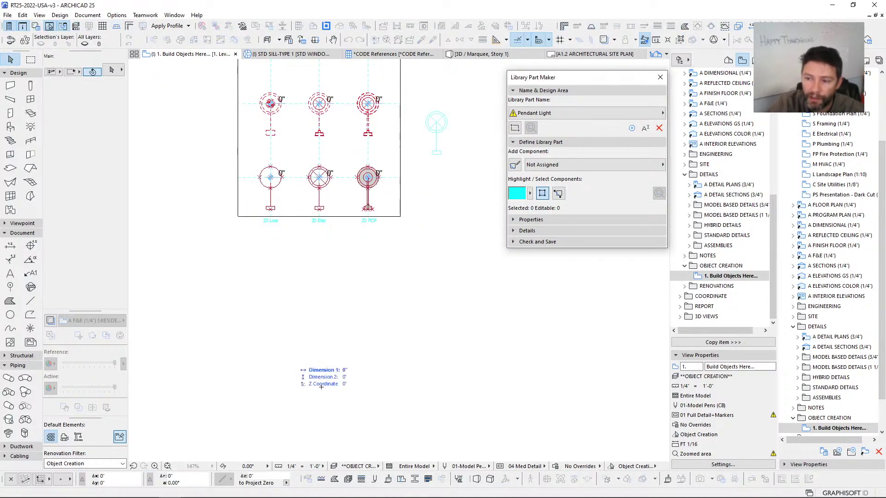
pyautogui.click(239, 265)
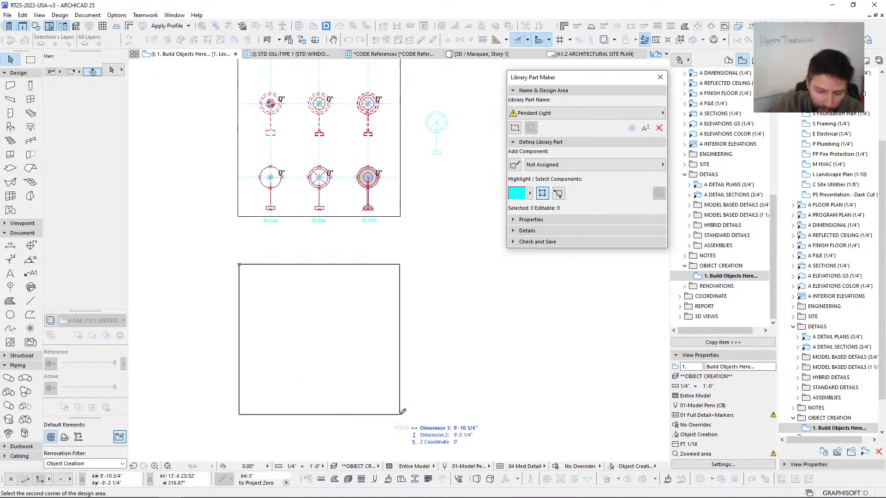
pyautogui.press('x')
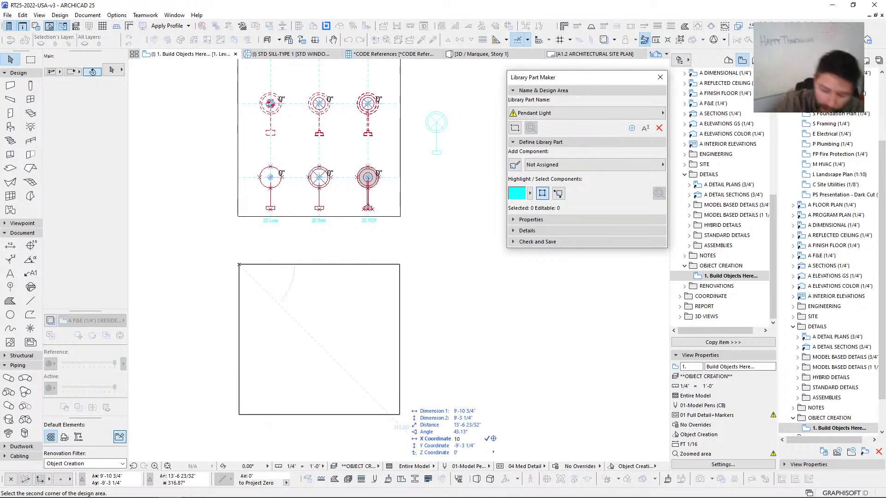
pyautogui.write("10'")
pyautogui.press('Tab')
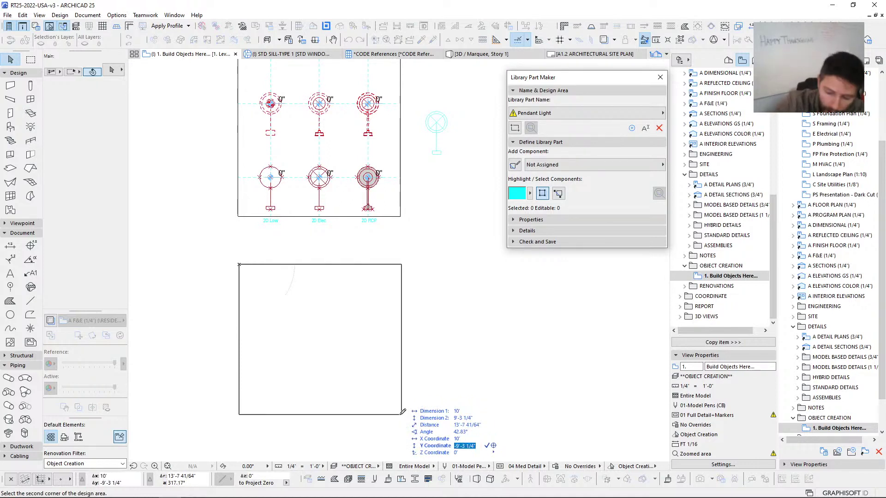
pyautogui.write('-10')
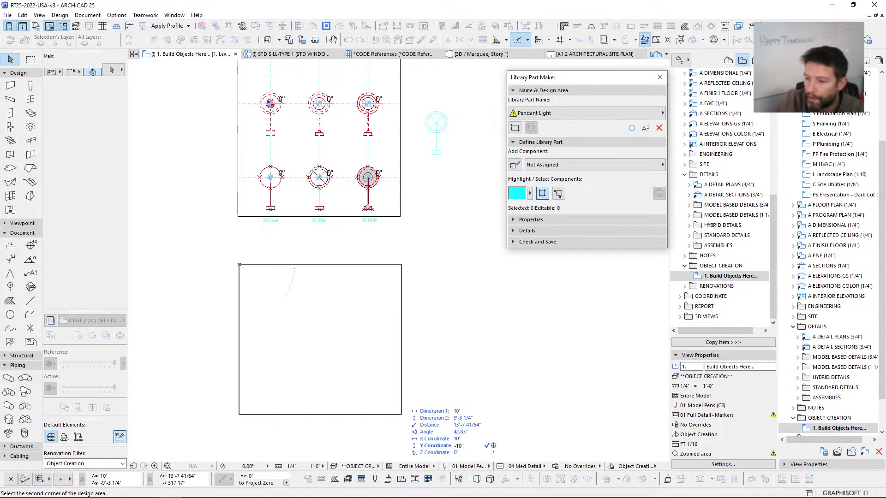
pyautogui.write("'")
pyautogui.press('Return')
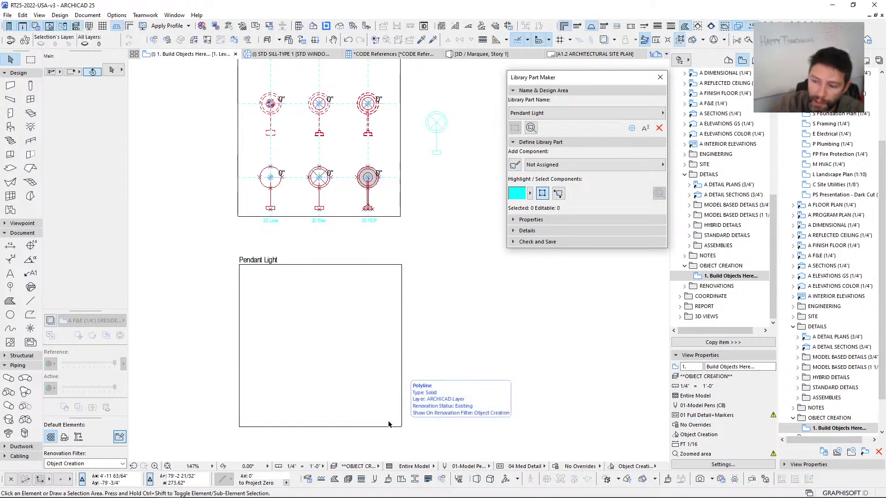
# Step: Drag the Pendant Light region horizontally so its right edge aligns with that of the Light Barn Fixture region
pyautogui.moveTo(372, 383); pyautogui.dragTo(377, 345, button='middle')
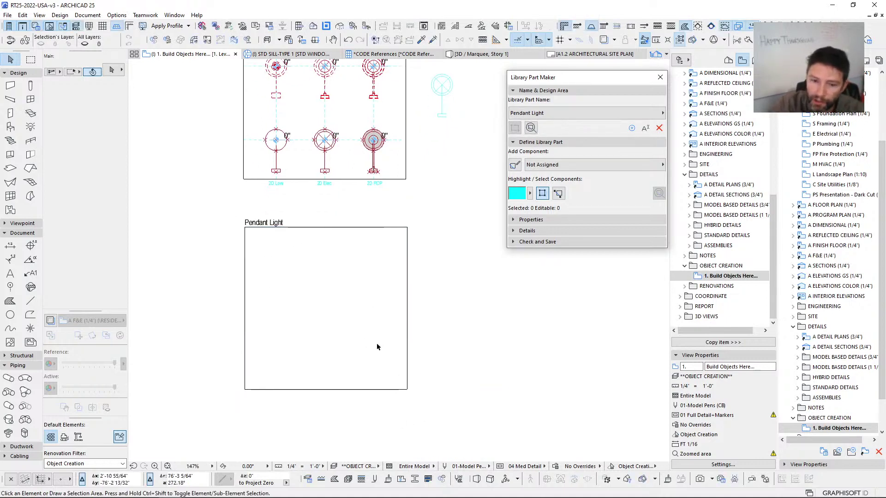
pyautogui.click(327, 227)
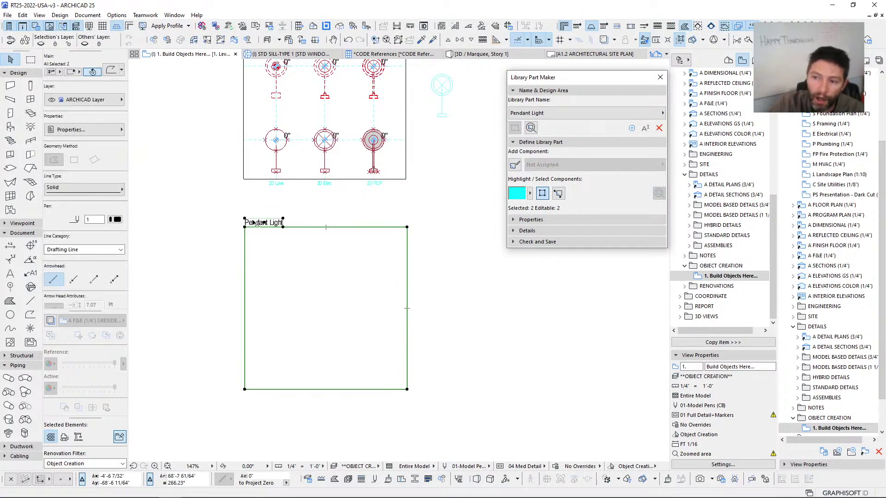
pyautogui.press('Escape')
pyautogui.click(314, 227)
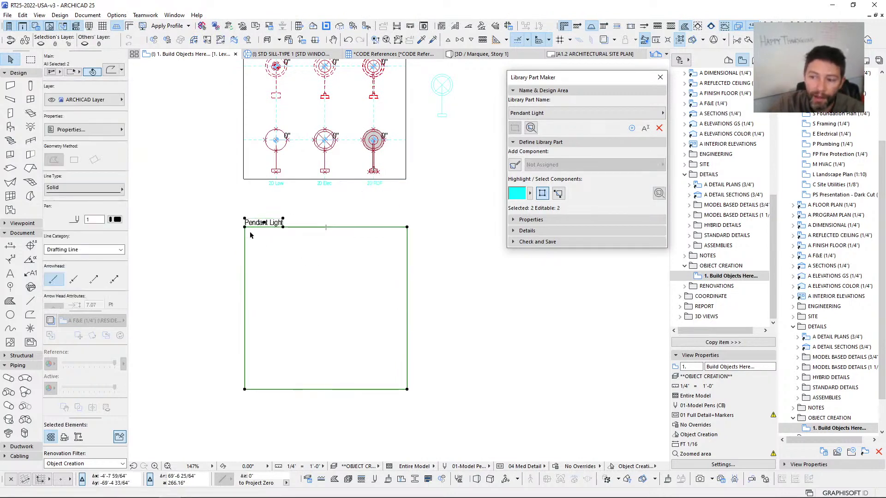
pyautogui.hotkey('ctrl', 'd')
pyautogui.click(407, 227)
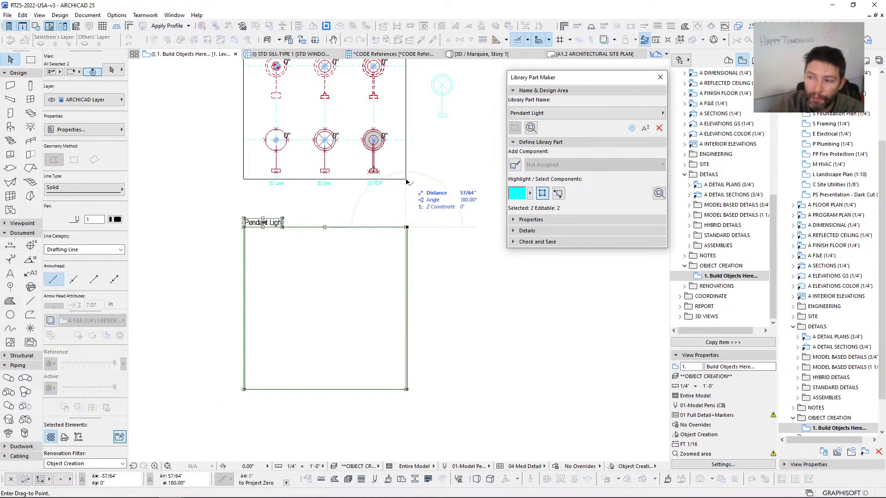
pyautogui.keyDown('shift'); pyautogui.click(406, 180); pyautogui.keyUp('shift')
pyautogui.moveTo(315, 264); pyautogui.dragTo(309, 292, button='middle')
pyautogui.scroll(-1, 272, 217)
pyautogui.moveTo(273, 218); pyautogui.dragTo(269, 293, button='middle')
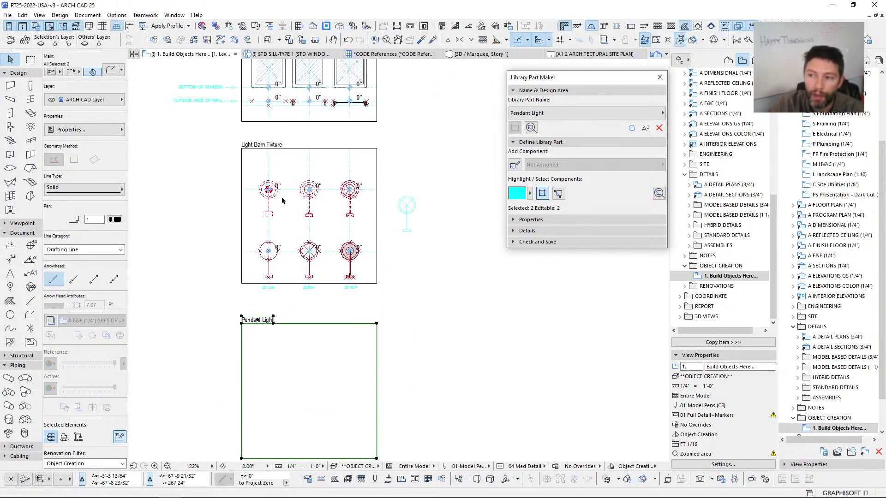
pyautogui.press('Escape')
# Step: Reposition the Pendant Light region vertically so its gap below Light Barn Fixture matches the gap between the Window and Light Barn Fixture regions
pyautogui.moveTo(272, 327); pyautogui.dragTo(289, 253, button='middle')
pyautogui.scroll(3, 296, 283)
pyautogui.moveTo(299, 283); pyautogui.dragTo(292, 269, button='middle')
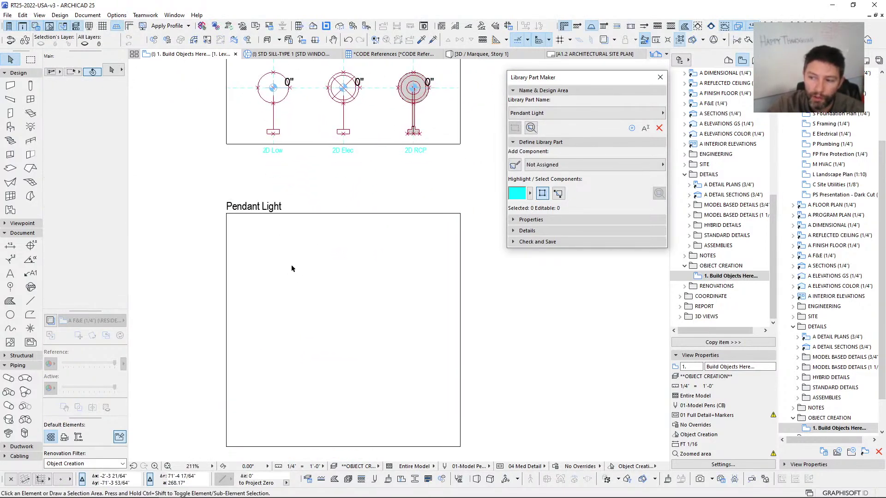
pyautogui.scroll(-3, 293, 268)
pyautogui.moveTo(335, 241); pyautogui.dragTo(331, 259, button='middle')
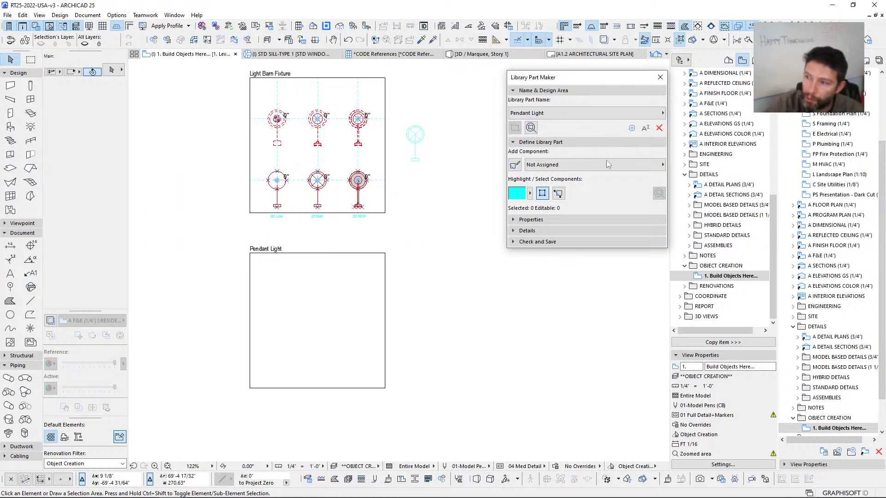
pyautogui.moveTo(446, 234); pyautogui.dragTo(431, 261, button='middle')
pyautogui.moveTo(390, 142); pyautogui.dragTo(387, 150, button='middle')
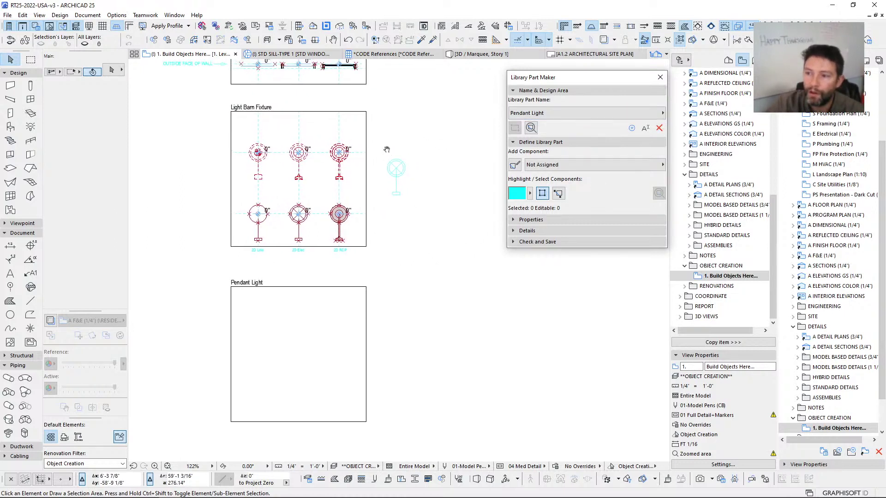
pyautogui.click(362, 290)
pyautogui.moveTo(366, 287); pyautogui.dragTo(369, 251)
pyautogui.click(367, 248)
pyautogui.hotkey('ctrl', 'd')
pyautogui.click(366, 84)
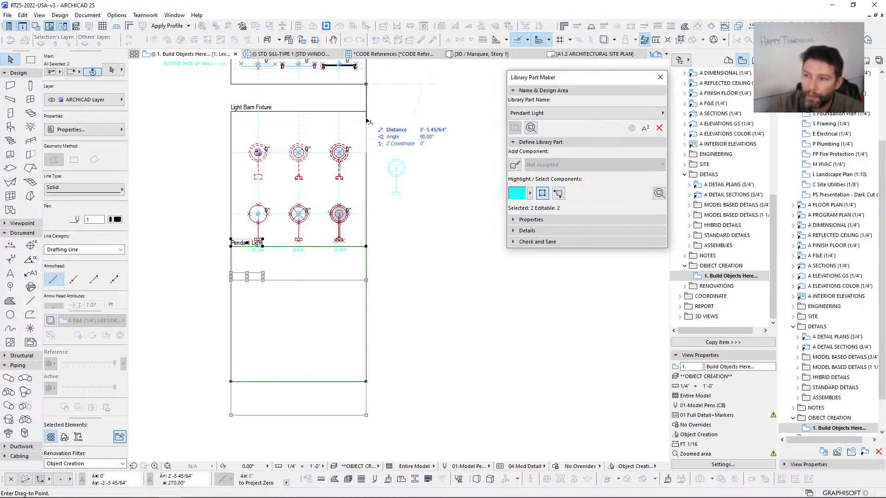
pyautogui.click(366, 112)
pyautogui.scroll(-1, 377, 161)
pyautogui.press('Escape')
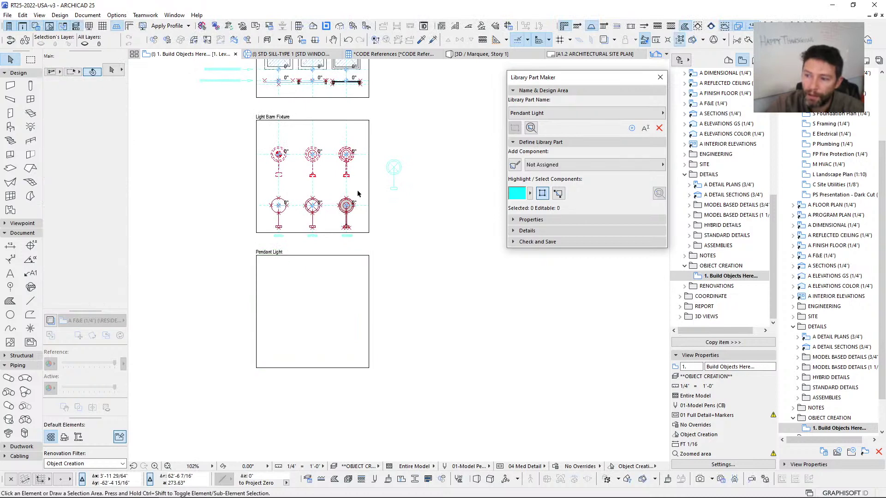
# Step: Copy the five dashed reference lines from the Light Barn Fixture region into the matching position in the Pendant Light region
pyautogui.scroll(3, 342, 194)
pyautogui.moveTo(341, 196); pyautogui.dragTo(342, 215, button='middle')
pyautogui.click(349, 134)
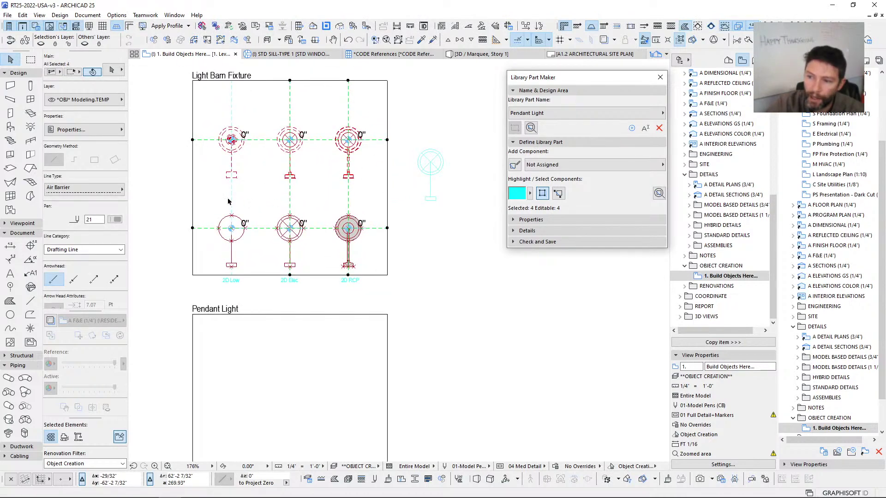
pyautogui.scroll(-1, 233, 200)
pyautogui.hotkey('ctrl', 'd')
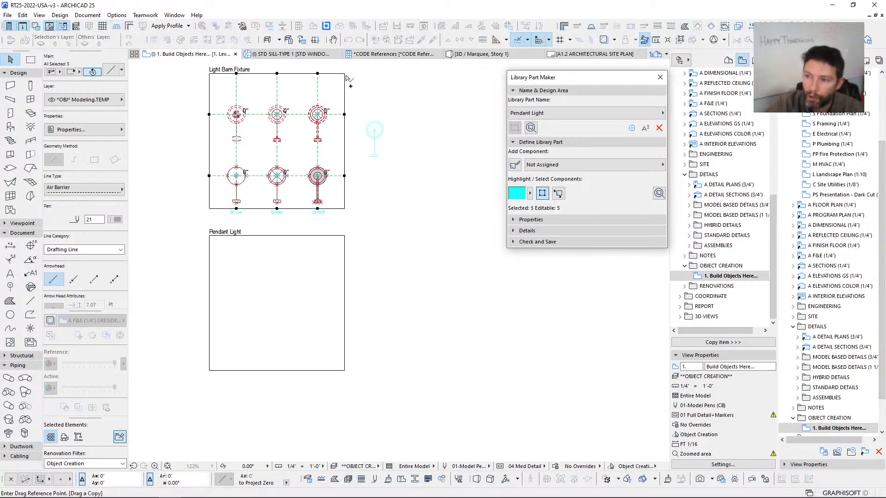
pyautogui.click(345, 73)
pyautogui.click(344, 236)
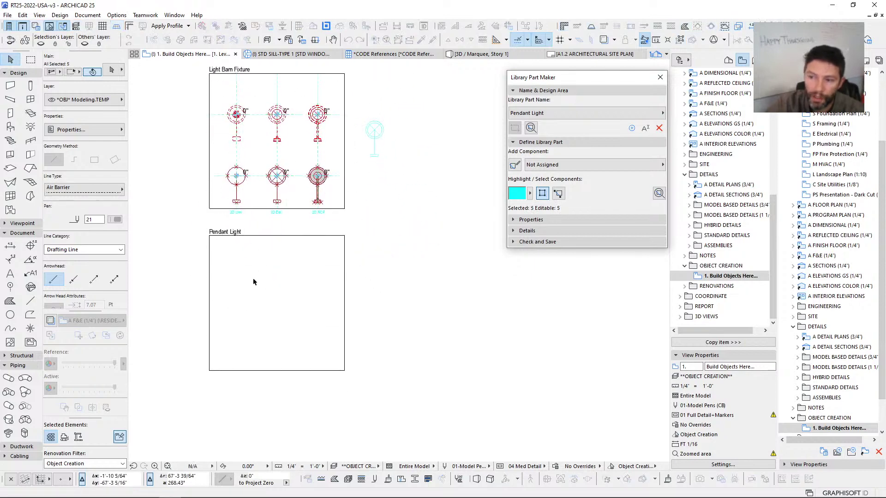
pyautogui.moveTo(265, 281); pyautogui.dragTo(270, 243, button='middle')
pyautogui.scroll(3, 270, 243)
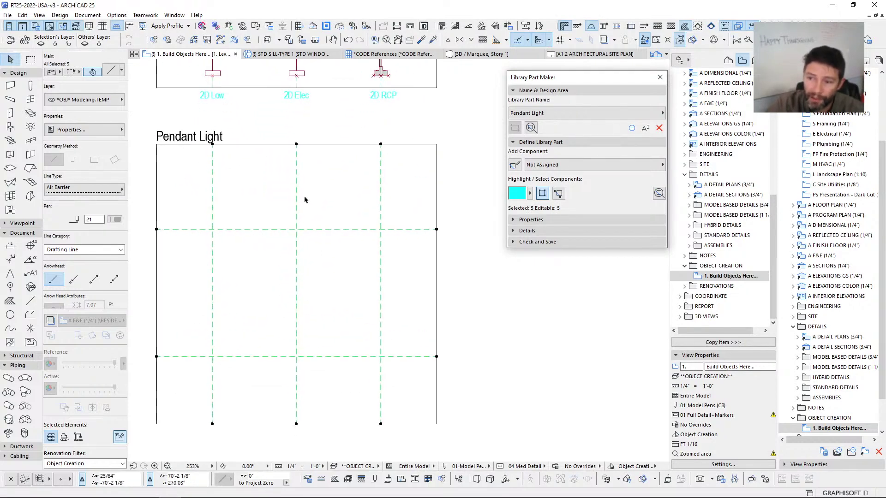
pyautogui.click(403, 215)
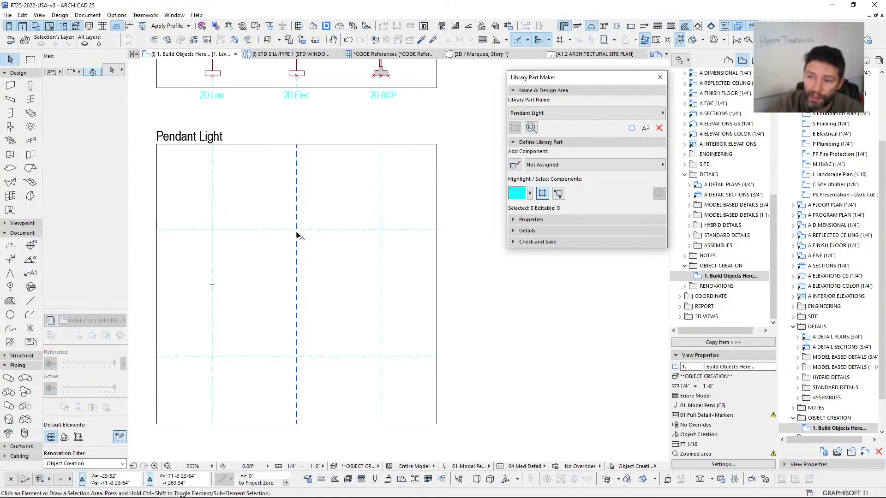
# Step: Pick up the settings of the sample level dimension marker in the 2D Symbol Tools column
pyautogui.scroll(-2, 378, 234)
pyautogui.moveTo(377, 234); pyautogui.dragTo(352, 276, button='middle')
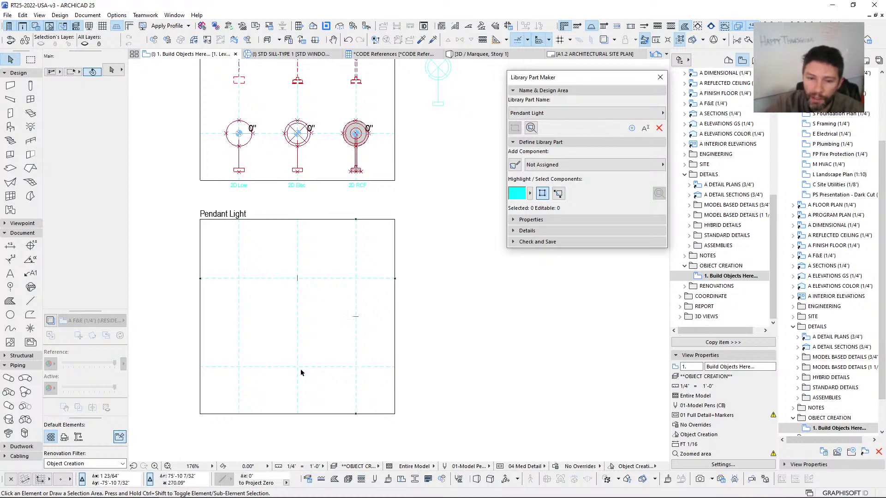
pyautogui.scroll(-1, 301, 373)
pyautogui.moveTo(292, 335); pyautogui.dragTo(291, 352, button='middle')
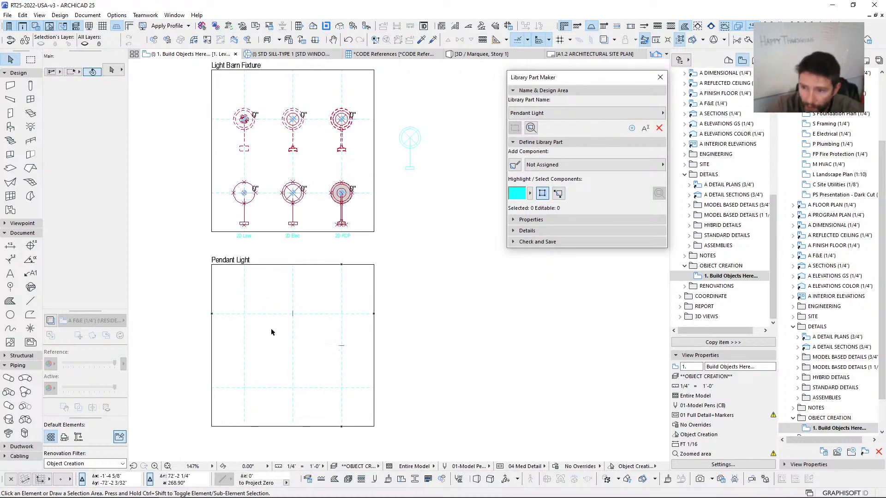
pyautogui.scroll(-5, 303, 251)
pyautogui.moveTo(281, 184); pyautogui.dragTo(266, 343, button='middle')
pyautogui.scroll(2, 274, 217)
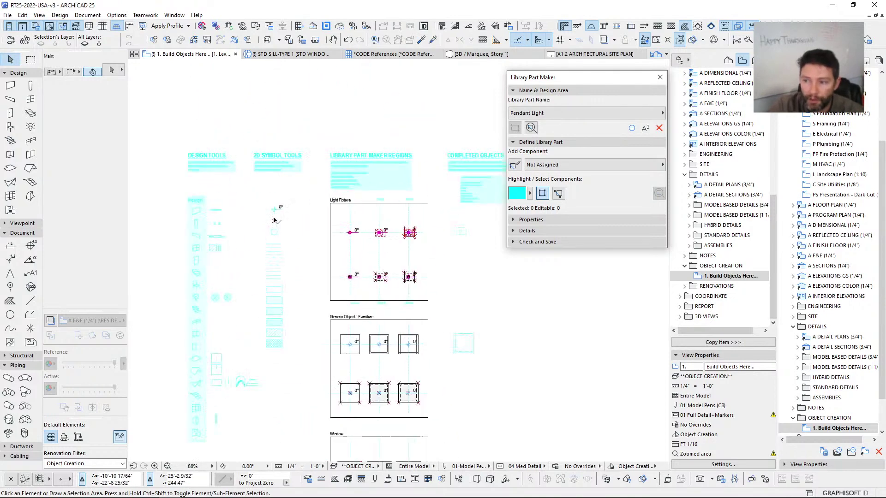
pyautogui.scroll(5, 273, 220)
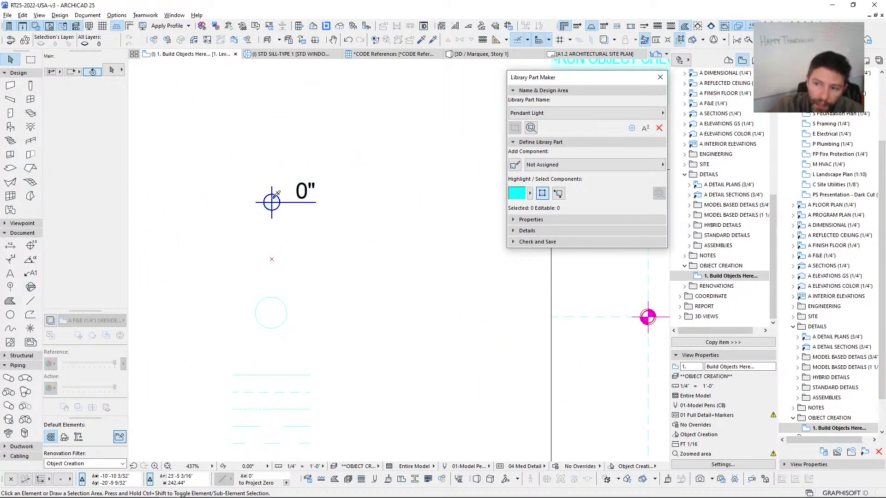
pyautogui.keyDown('alt'); pyautogui.click(276, 194); pyautogui.keyUp('alt')
# Step: Place a level dimension origin marker at the upper-left intersection of the dashed reference lines in the Pendant Light region
pyautogui.scroll(-8, 296, 258)
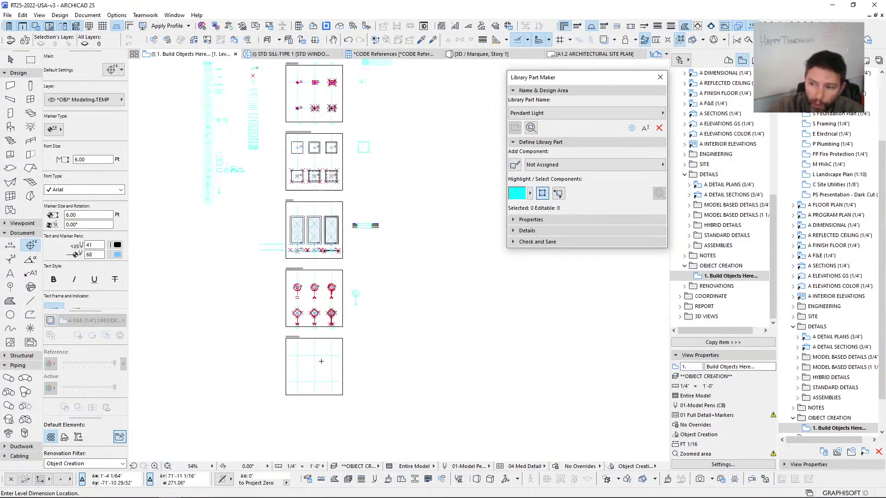
pyautogui.scroll(5, 321, 361)
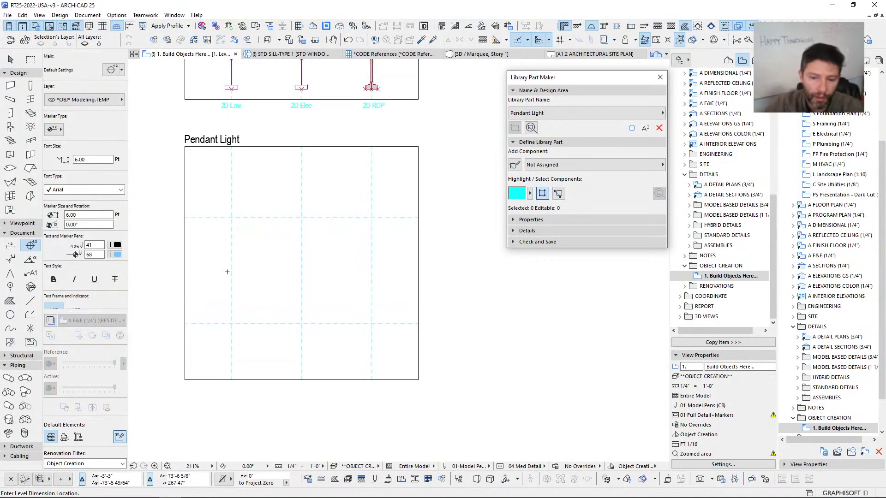
pyautogui.moveTo(345, 259); pyautogui.dragTo(346, 258, button='middle')
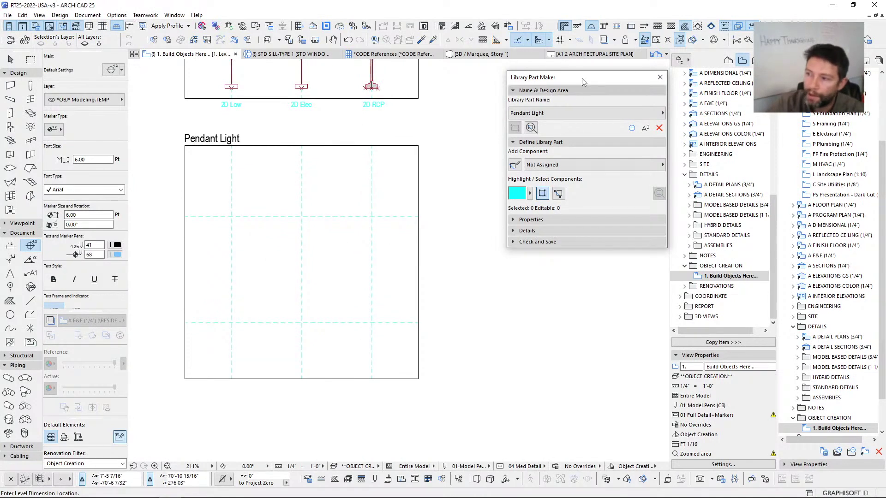
pyautogui.moveTo(584, 80); pyautogui.dragTo(569, 92)
pyautogui.moveTo(277, 259); pyautogui.dragTo(270, 259, button='middle')
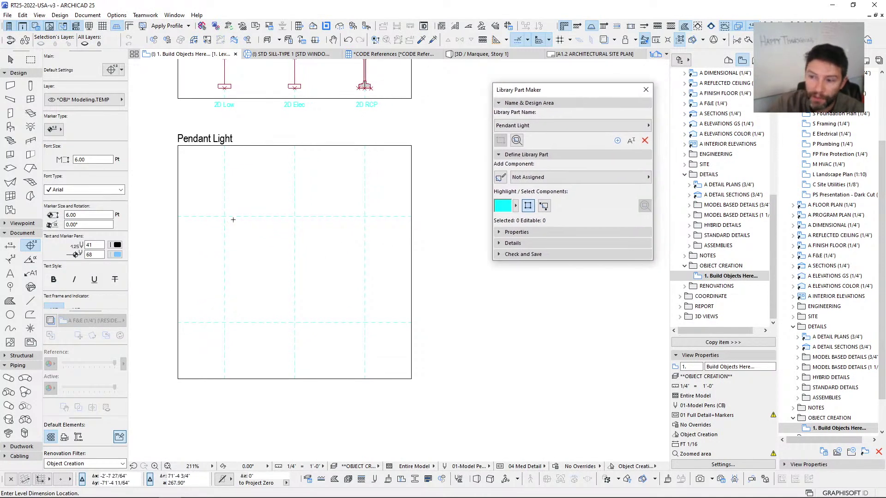
pyautogui.press('Escape')
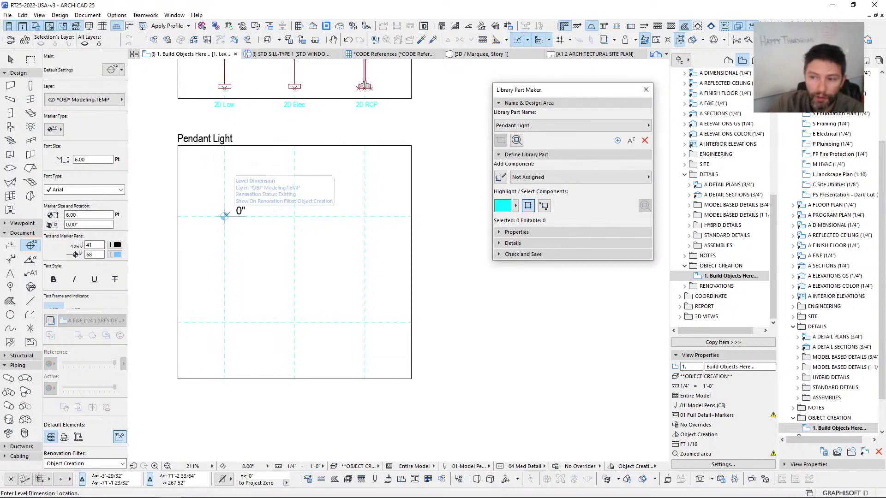
# Step: Assign the upper-left origin marker to the 3D Model Schematic component of the Pendant Light part
pyautogui.click(225, 216)
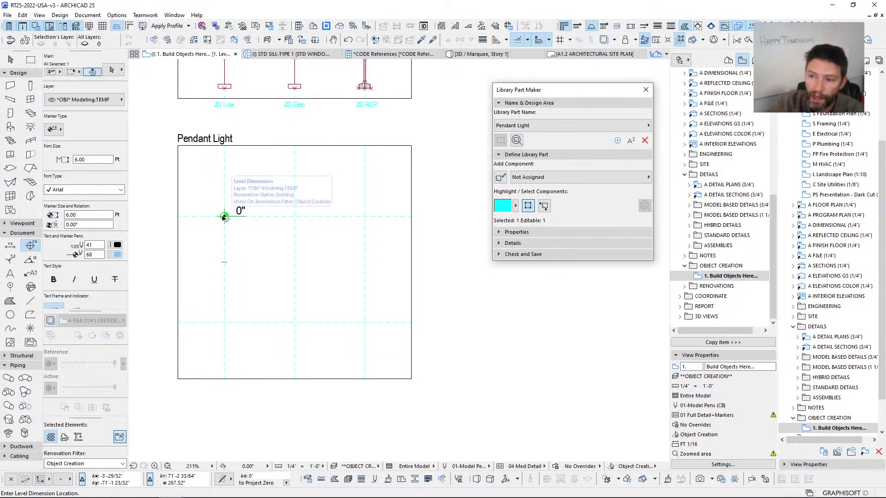
pyautogui.click(224, 216)
pyautogui.click(546, 179)
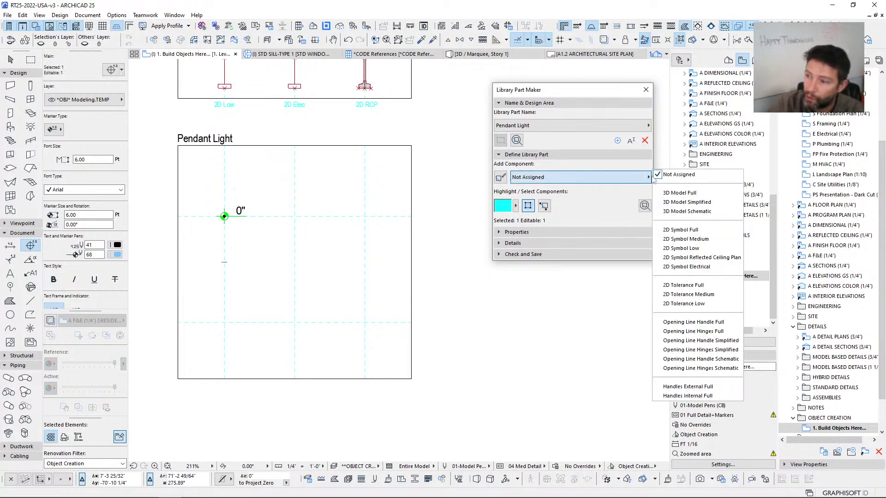
pyautogui.click(674, 206)
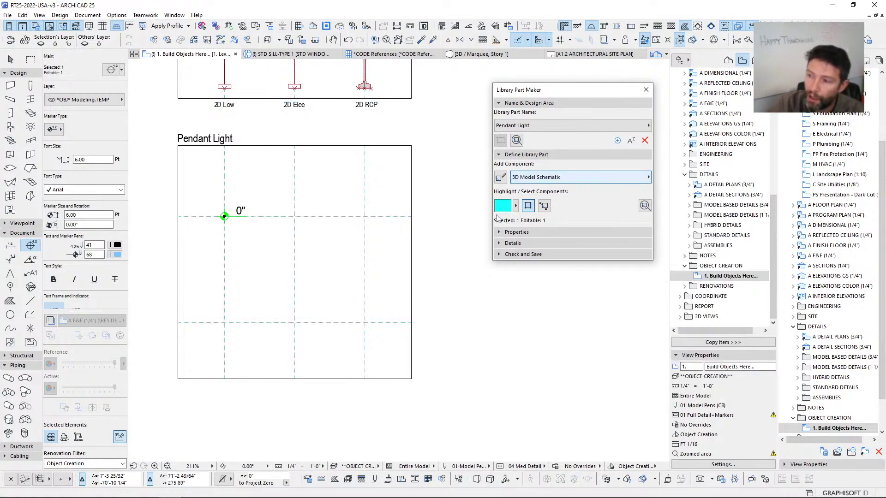
pyautogui.scroll(3, 286, 212)
pyautogui.press('Escape')
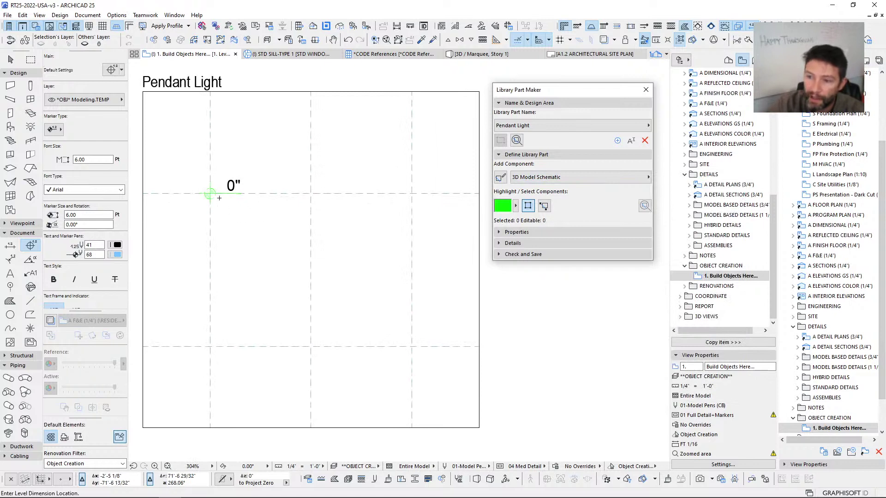
# Step: Copy the upper-left origin marker to the upper-middle intersection and assign the copy to the 3D Model Simplified component
pyautogui.keyDown('shift'); pyautogui.click(211, 194); pyautogui.keyUp('shift')
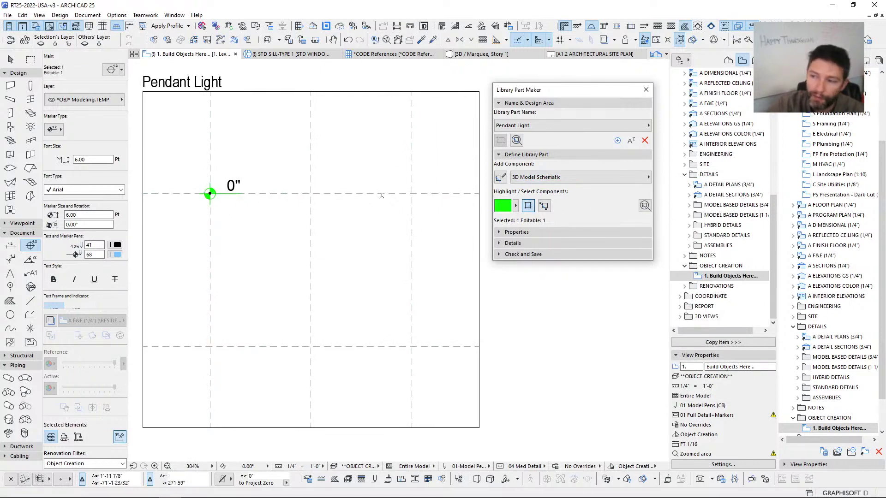
pyautogui.click(210, 194)
pyautogui.click(312, 193)
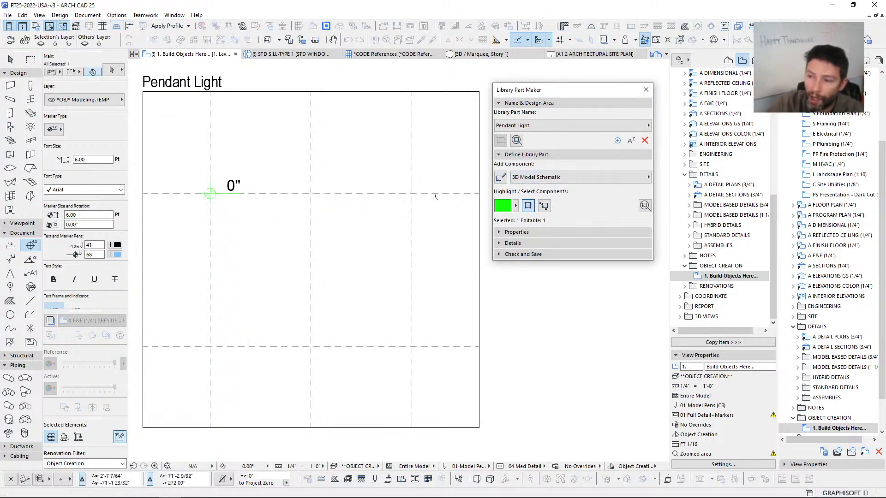
pyautogui.click(548, 180)
pyautogui.click(667, 203)
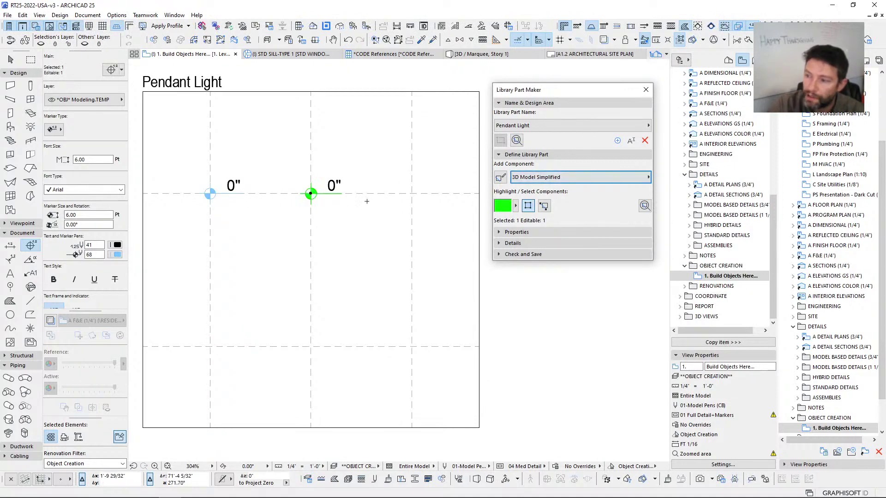
# Step: Copy the upper-middle origin marker to the upper-right intersection and assign the copy to the 3D Model Full component
pyautogui.click(312, 193)
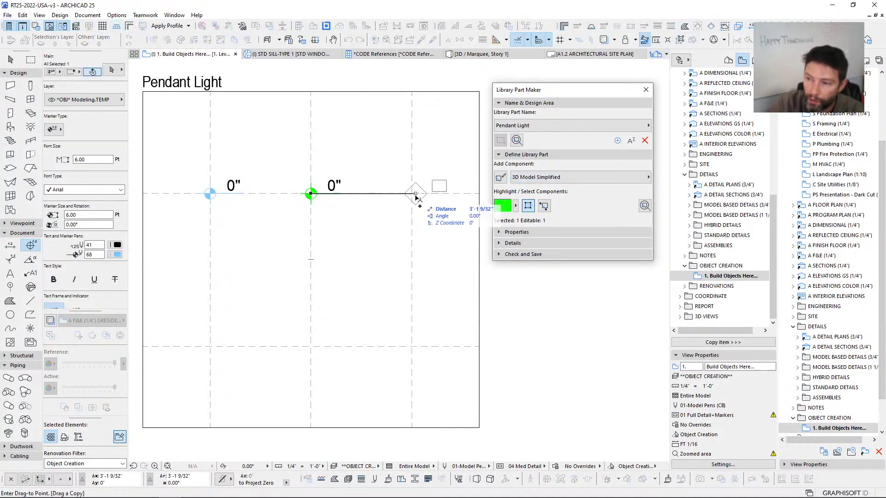
pyautogui.click(572, 179)
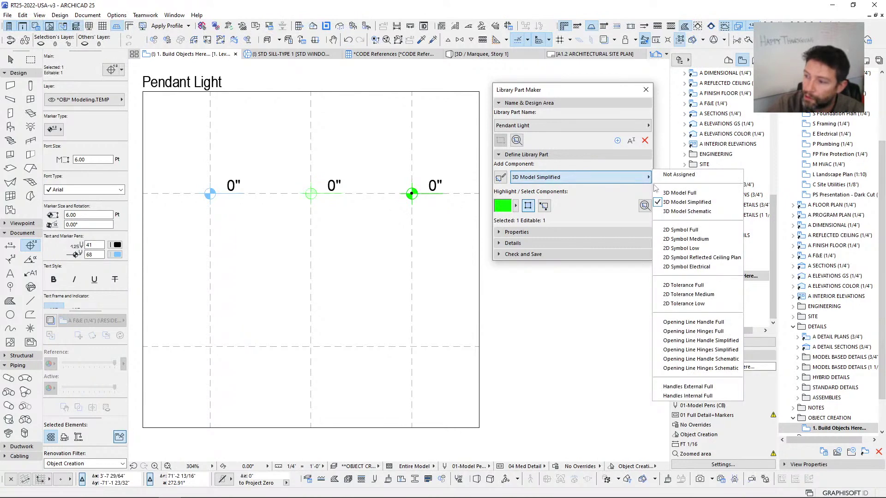
pyautogui.click(679, 192)
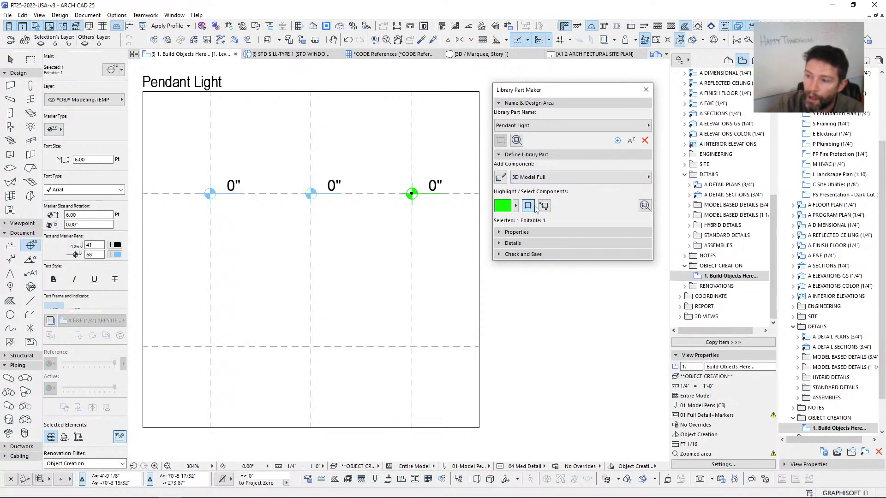
# Step: Change the component highlight color from green to magenta and clear the marker selection
pyautogui.click(515, 207)
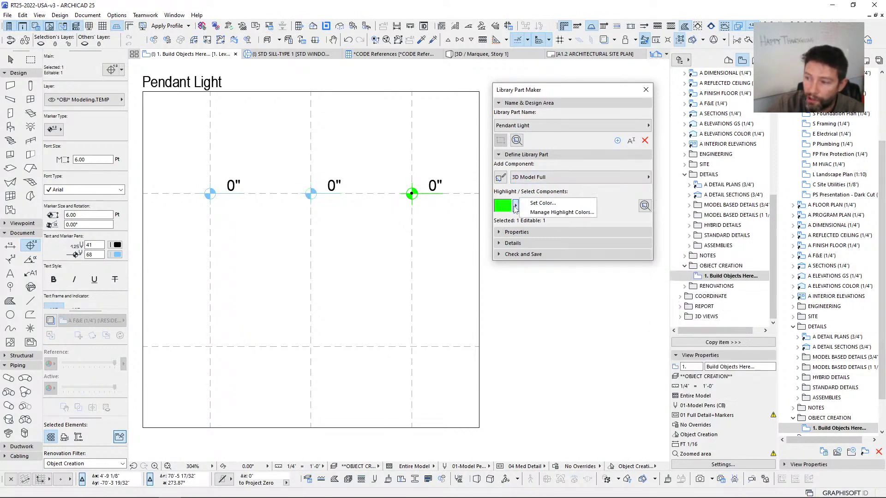
pyautogui.click(543, 203)
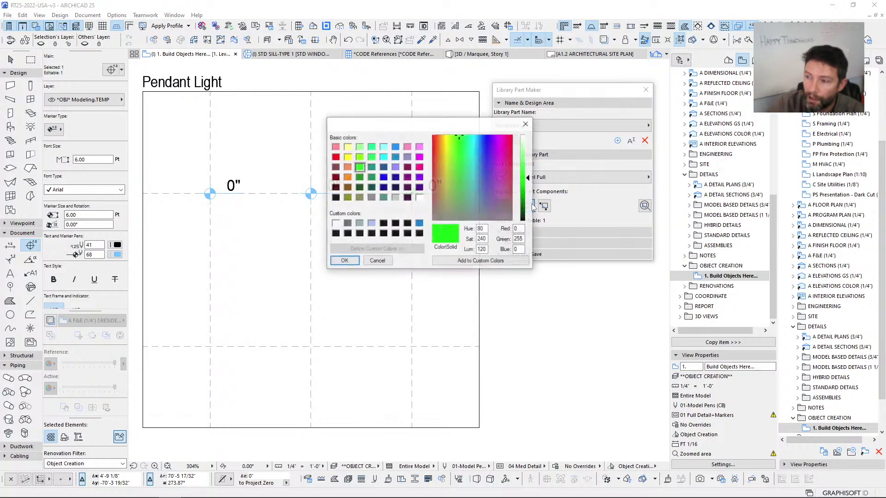
pyautogui.click(503, 151)
pyautogui.click(344, 261)
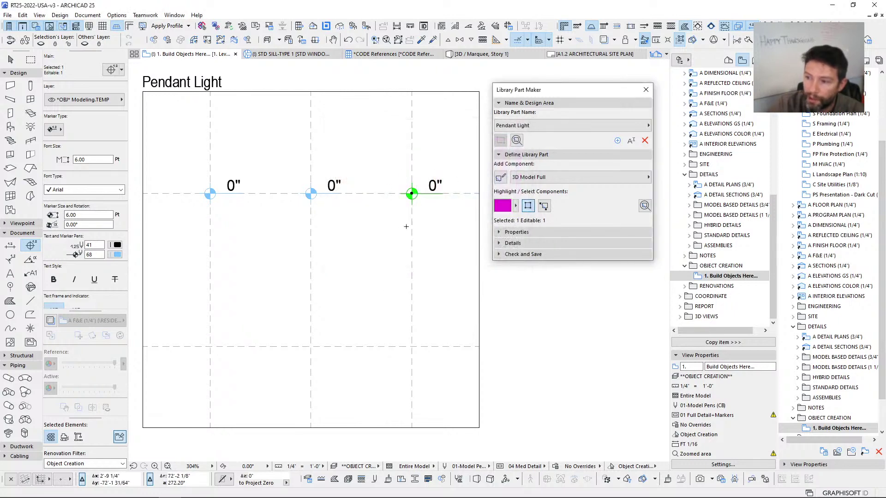
pyautogui.press('Escape')
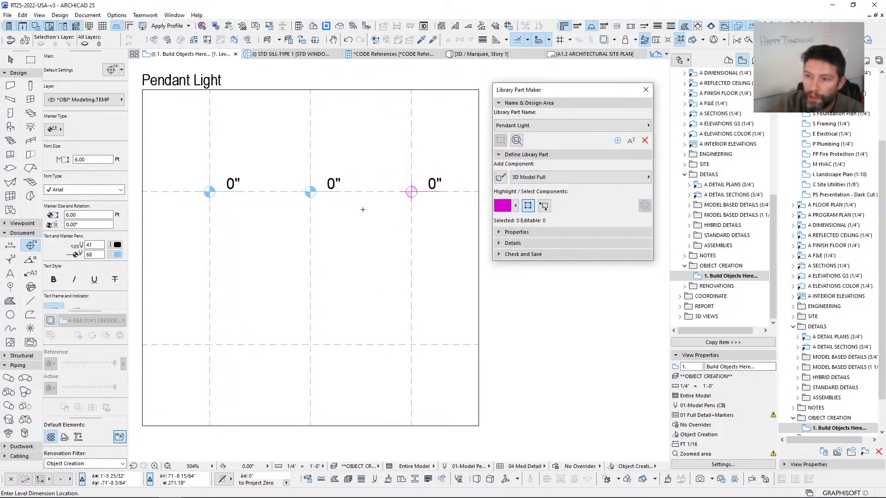
# Step: Copy the upper-left origin marker down to the lower-left intersection and assign the copy to the 2D Symbol Low component
pyautogui.scroll(-2, 363, 210)
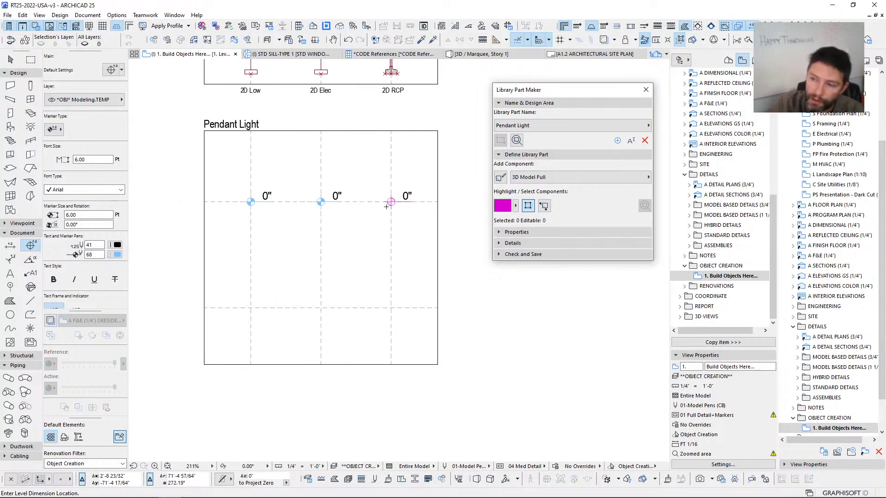
pyautogui.click(250, 202)
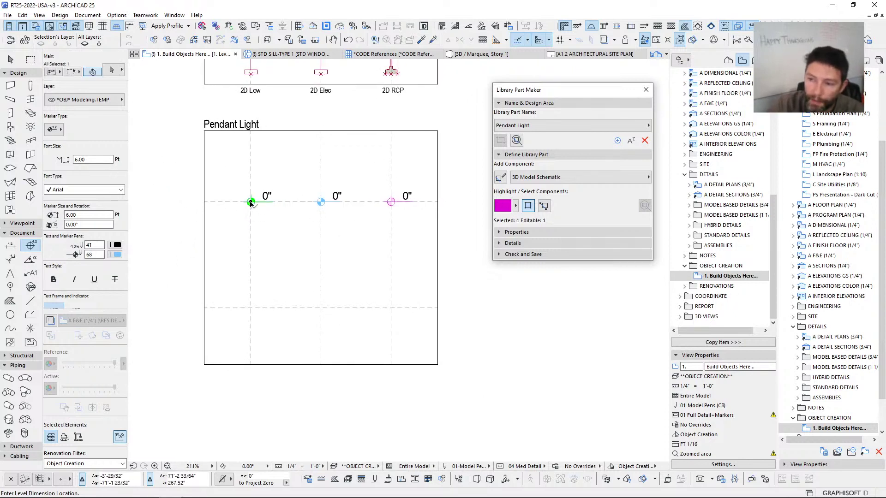
pyautogui.hotkey('ctrl', 'shift', 'd')
pyautogui.click(251, 202)
pyautogui.click(251, 307)
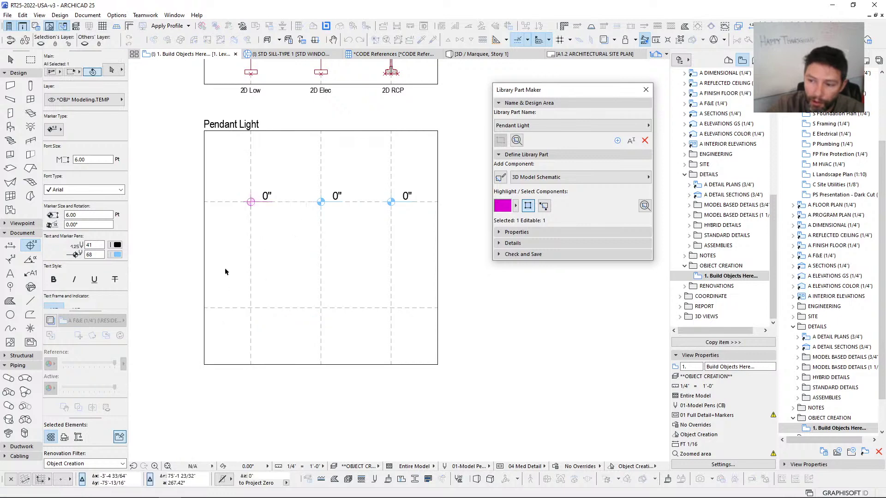
pyautogui.click(547, 180)
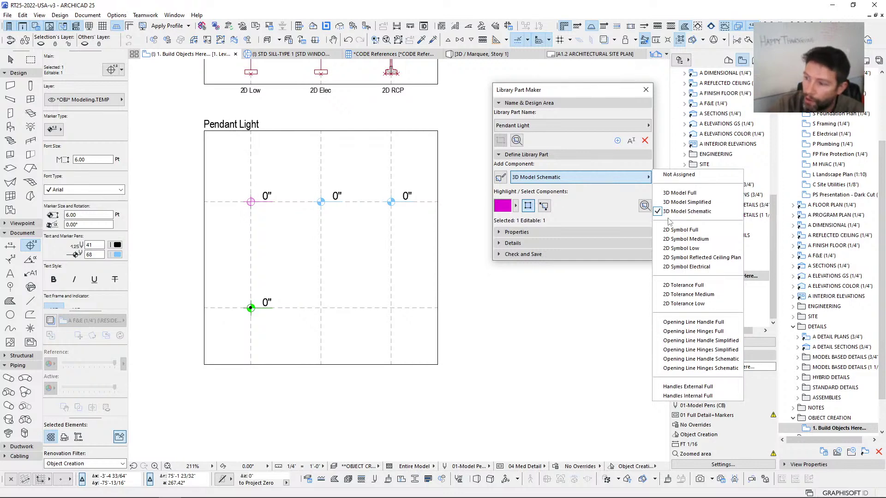
pyautogui.click(674, 251)
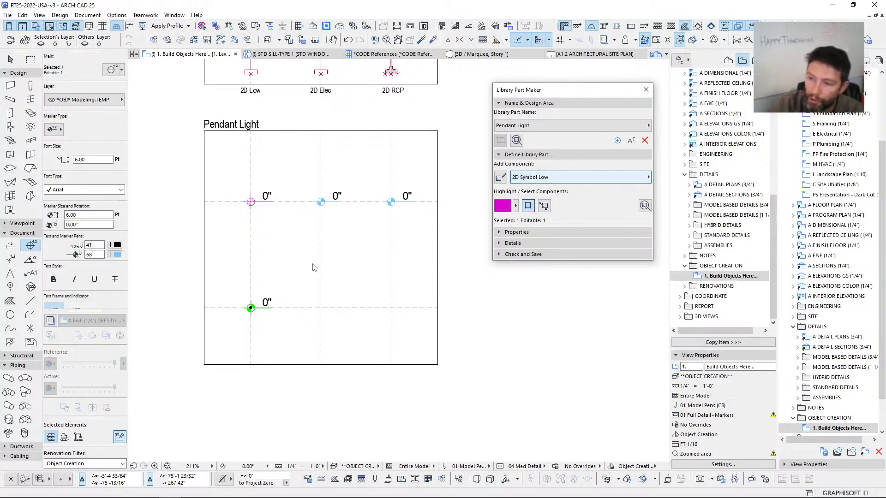
# Step: Copy the lower-left origin marker to the lower-middle intersection and assign the copy to the 2D Symbol Electrical component
pyautogui.click(251, 308)
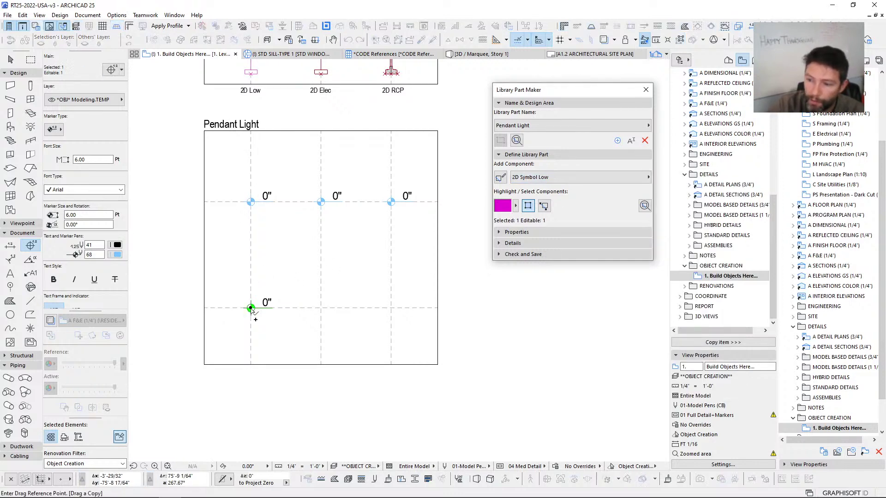
pyautogui.click(321, 308)
pyautogui.click(564, 179)
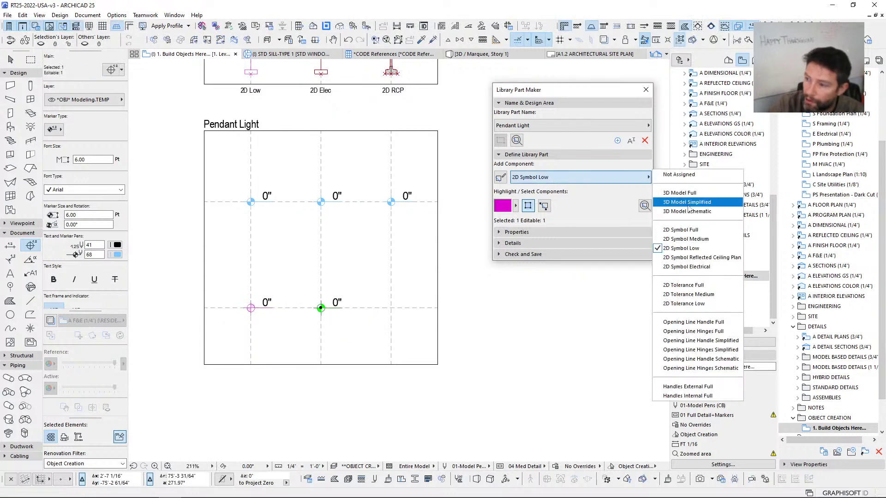
pyautogui.click(680, 268)
# Step: Copy the lower-middle origin marker to the lower-right intersection and assign the copy to the 2D Symbol Reflected Ceiling Plan component
pyautogui.scroll(2, 344, 282)
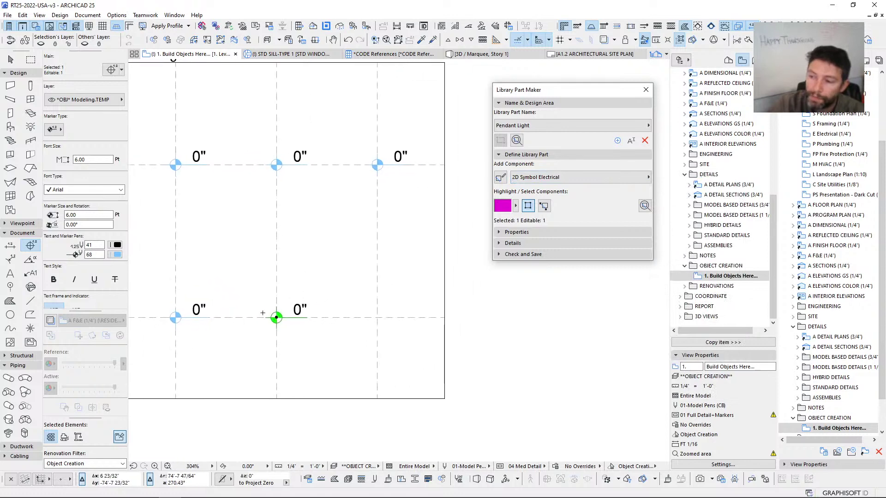
pyautogui.click(544, 208)
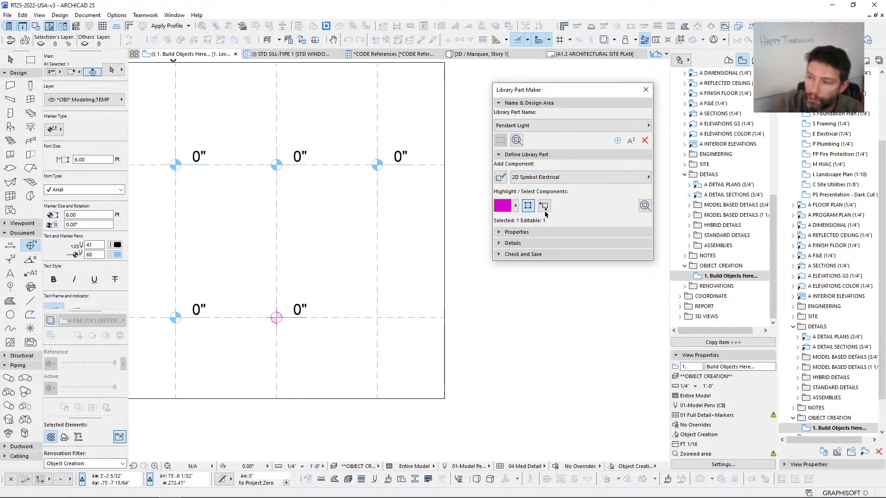
pyautogui.click(563, 178)
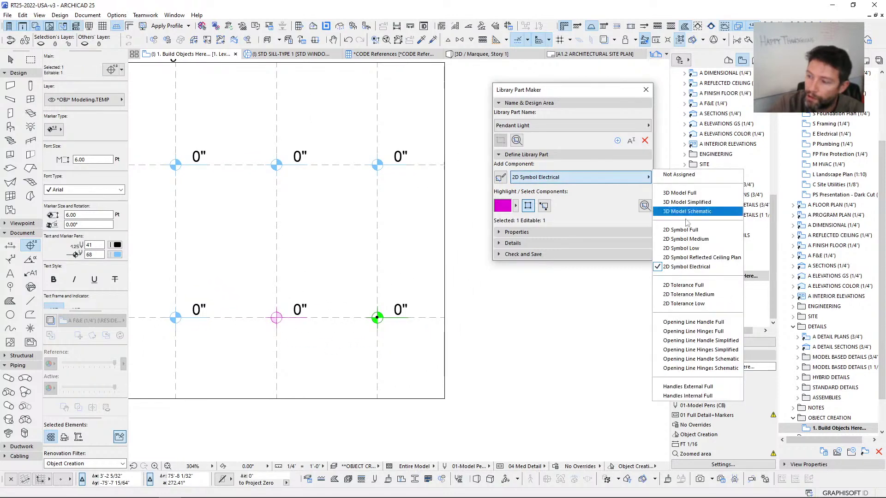
pyautogui.click(676, 258)
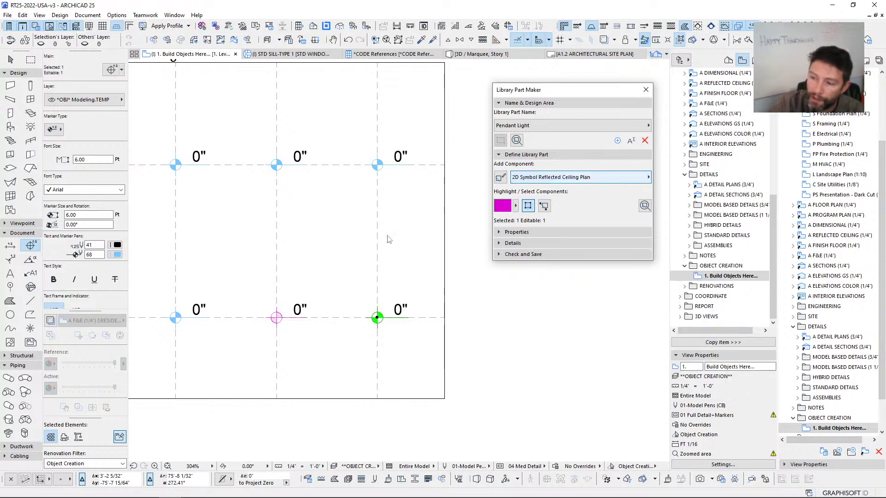
pyautogui.scroll(-3, 316, 237)
pyautogui.scroll(3, 300, 235)
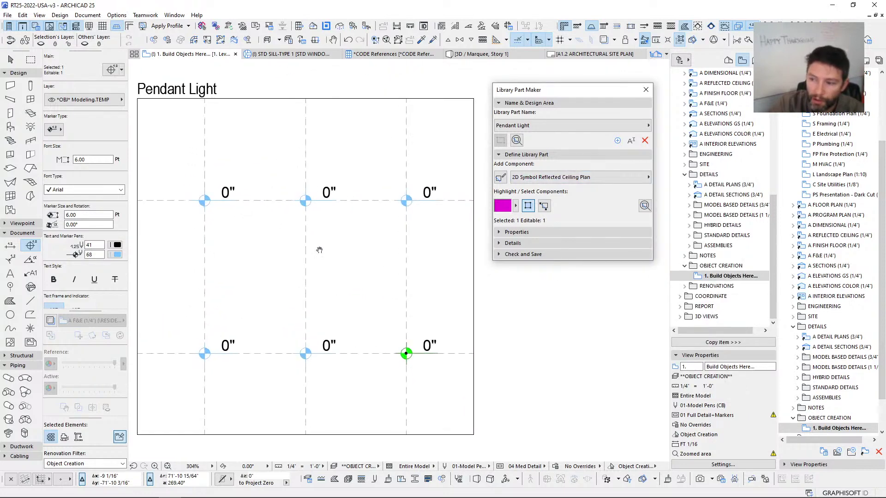
# Step: Clear the marker selection and bring up the CB Livestream-Barnlight.com Sample folder window, moving it clear of the drawing
pyautogui.press('Escape')
pyautogui.scroll(-3, 355, 266)
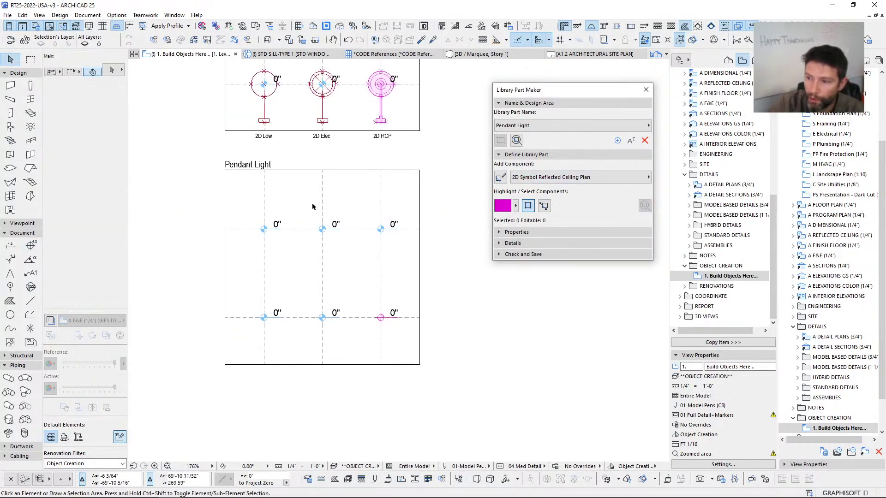
pyautogui.scroll(-3, 347, 313)
pyautogui.scroll(3, 347, 312)
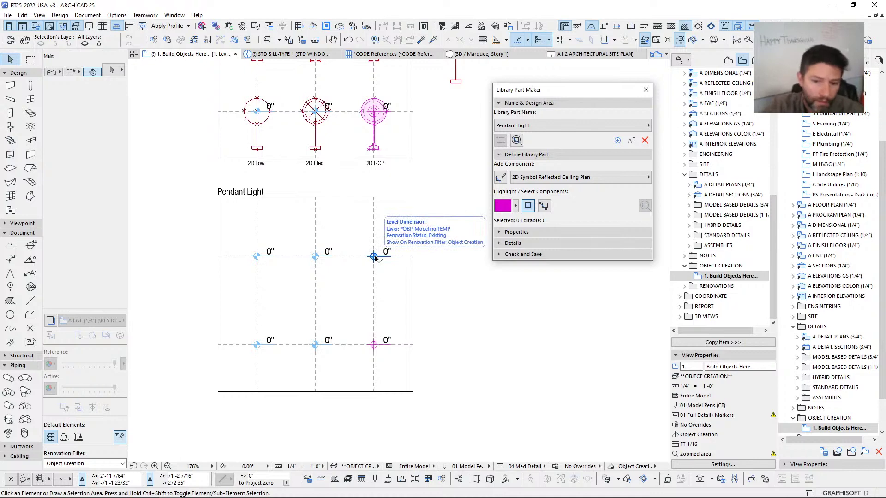
pyautogui.scroll(-2, 353, 248)
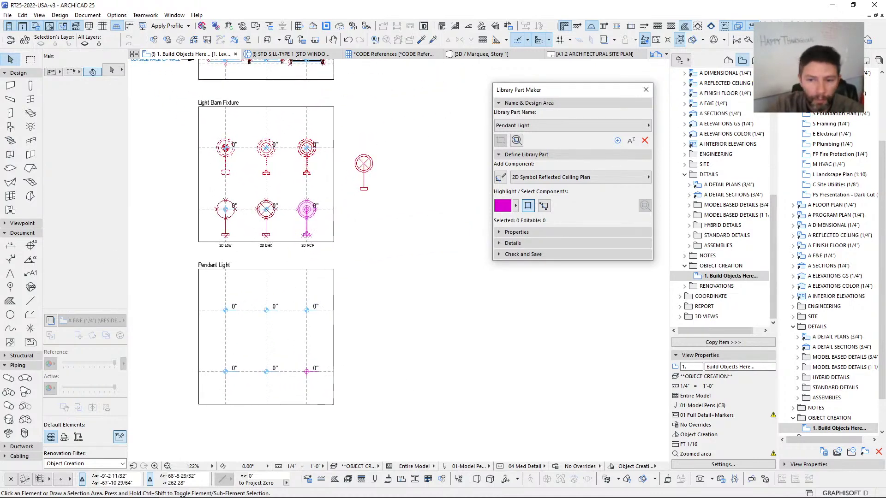
pyautogui.hotkey('alt', 'Tab')
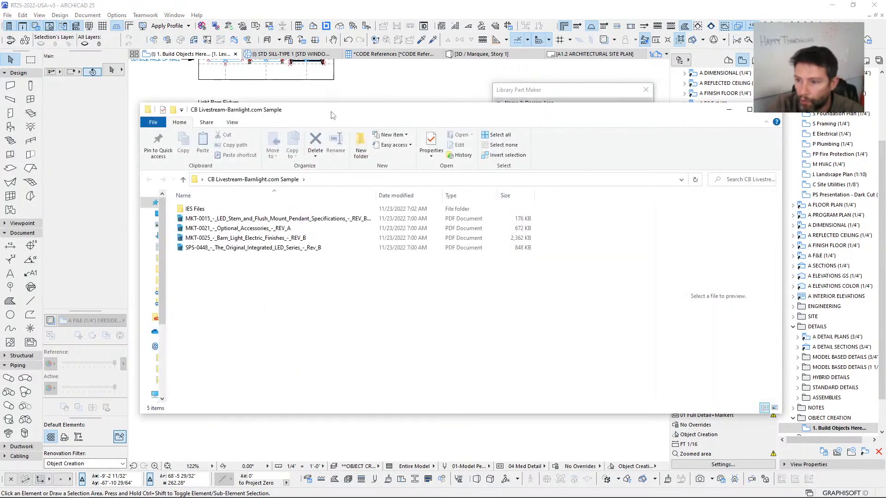
pyautogui.moveTo(332, 115); pyautogui.dragTo(0, 110)
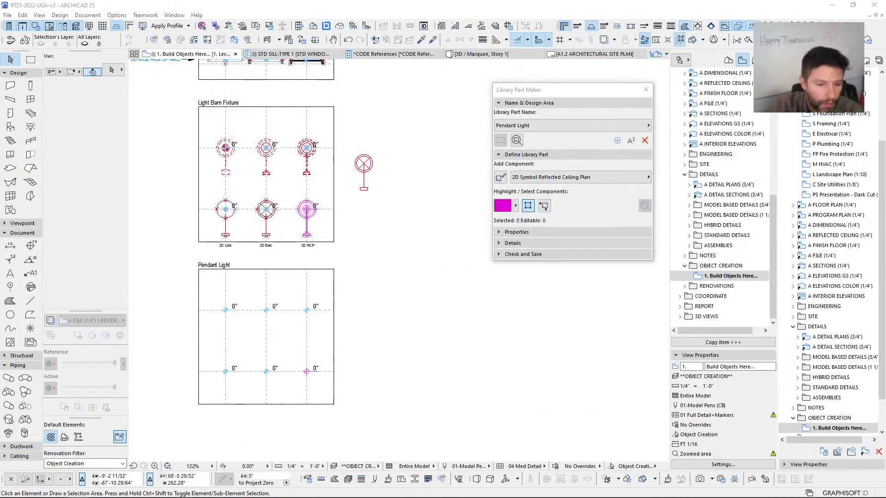
# Step: Switch to Revu and examine the mounting styles on page 2 of the SPS-0448 Original Integrated LED Series sheet
pyautogui.hotkey('alt', 'Tab')
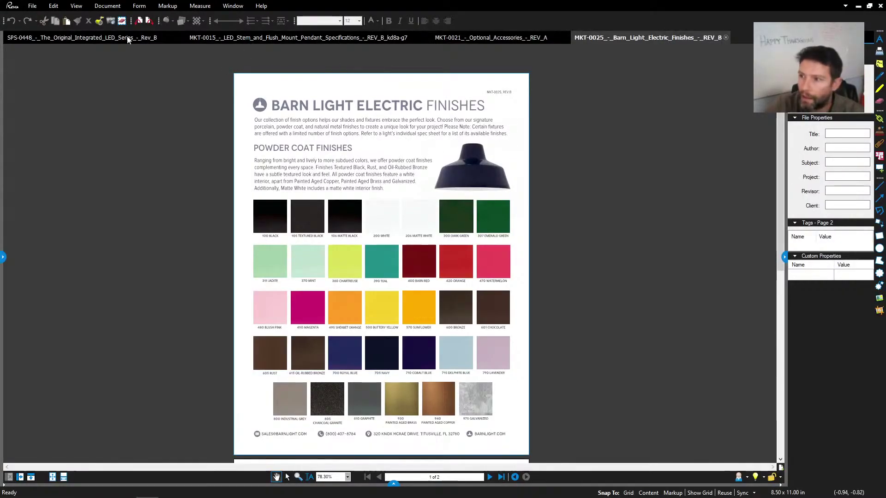
pyautogui.click(128, 38)
pyautogui.scroll(-2, 412, 182)
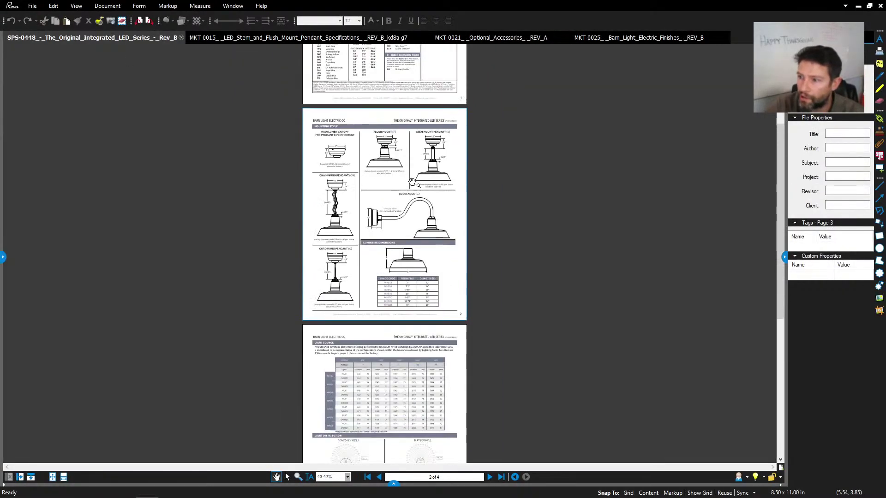
pyautogui.moveTo(411, 182); pyautogui.dragTo(354, 203)
pyautogui.moveTo(361, 248); pyautogui.dragTo(372, 289)
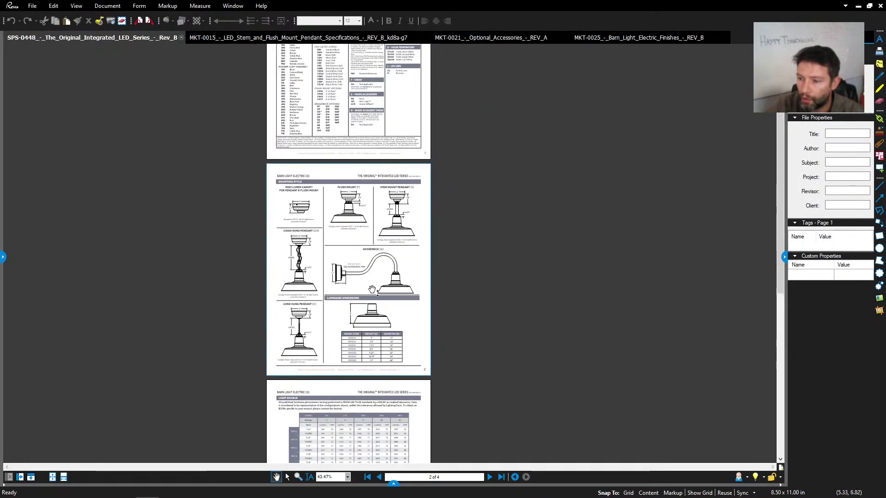
pyautogui.scroll(4, 372, 211)
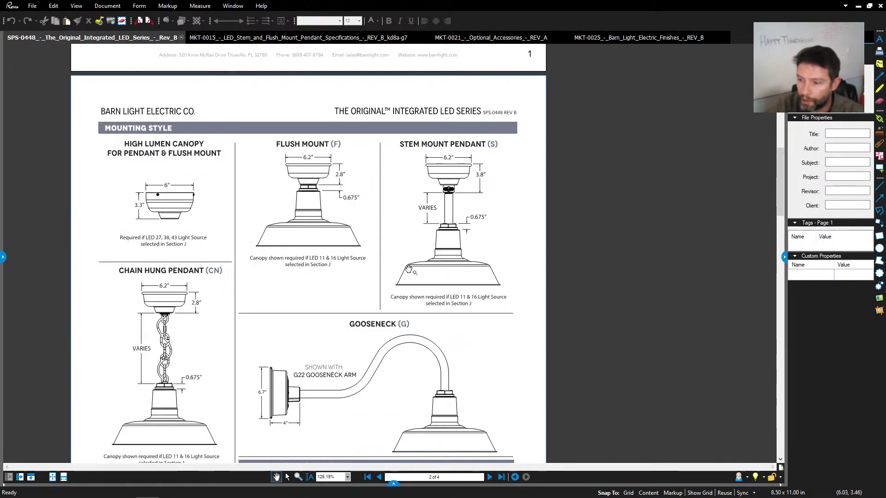
pyautogui.scroll(-2, 408, 269)
pyautogui.moveTo(423, 184); pyautogui.dragTo(383, 221)
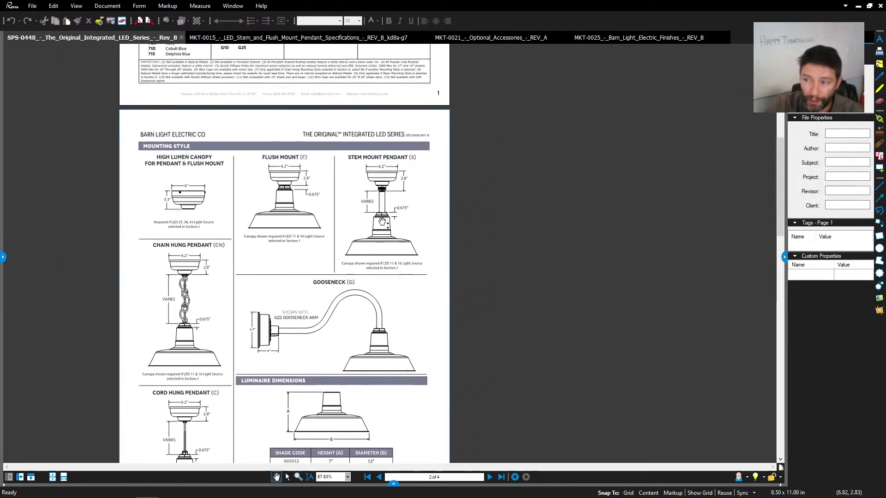
# Step: Examine the dimensions of the Stem Mount Pendant drawing on the mounting style page
pyautogui.scroll(5, 382, 222)
pyautogui.scroll(-3, 319, 339)
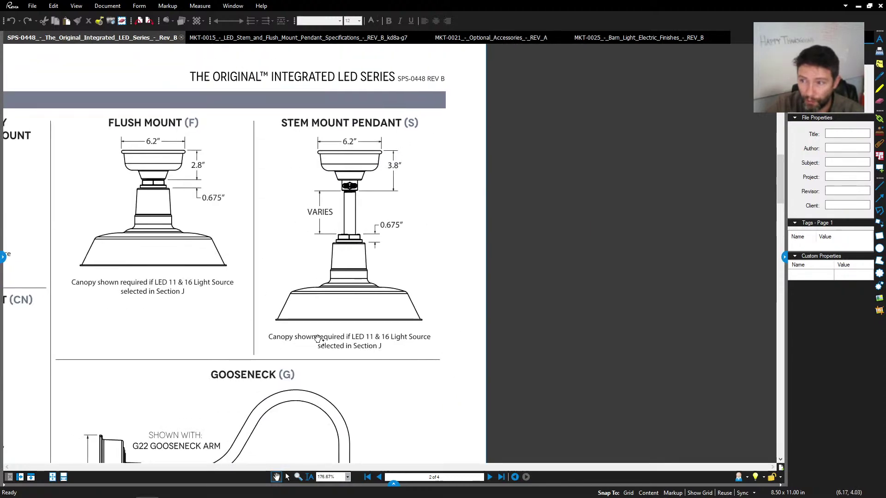
pyautogui.moveTo(333, 334)
pyautogui.mouseDown()
pyautogui.moveTo(351, 194)
pyautogui.moveTo(331, 336)
pyautogui.mouseUp()
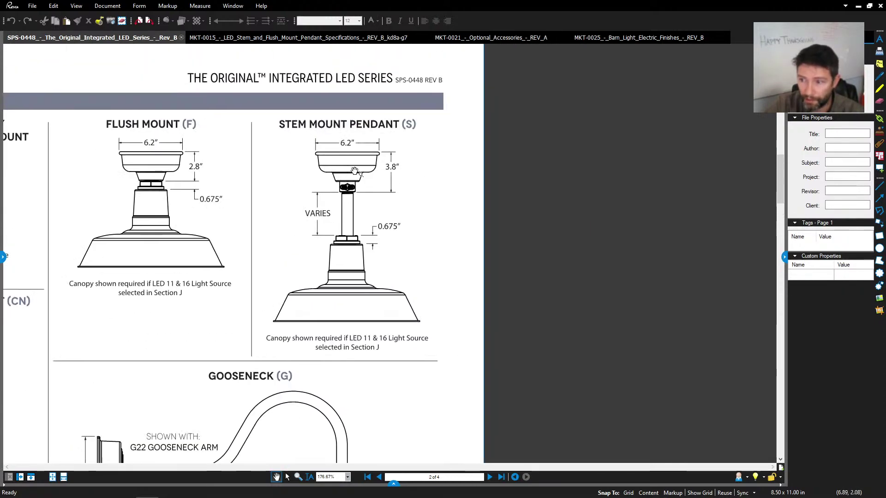
pyautogui.scroll(-4, 328, 297)
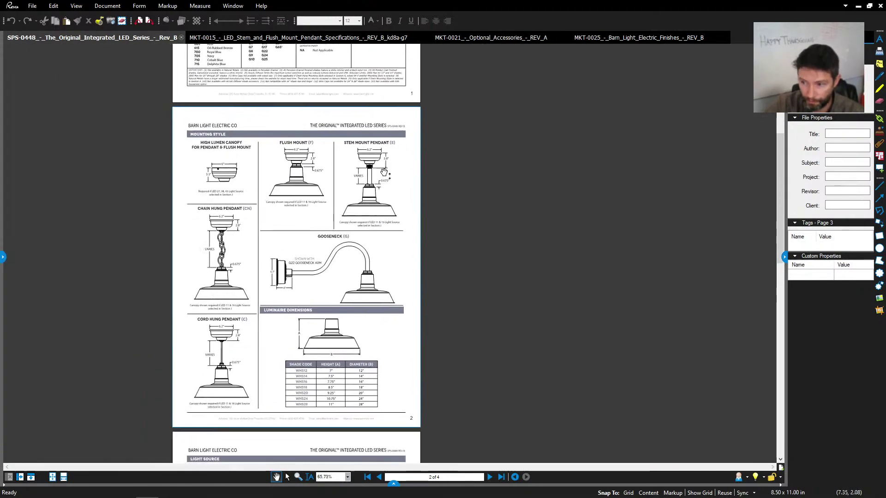
pyautogui.scroll(3, 390, 153)
pyautogui.scroll(-3, 390, 152)
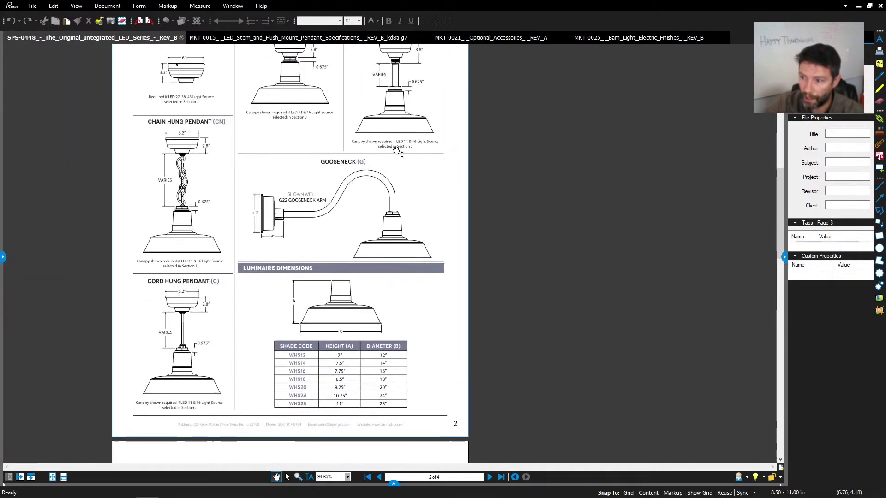
# Step: Examine the Luminaire Dimensions diagram and its table of shade codes, heights and diameters
pyautogui.moveTo(313, 374); pyautogui.dragTo(340, 307)
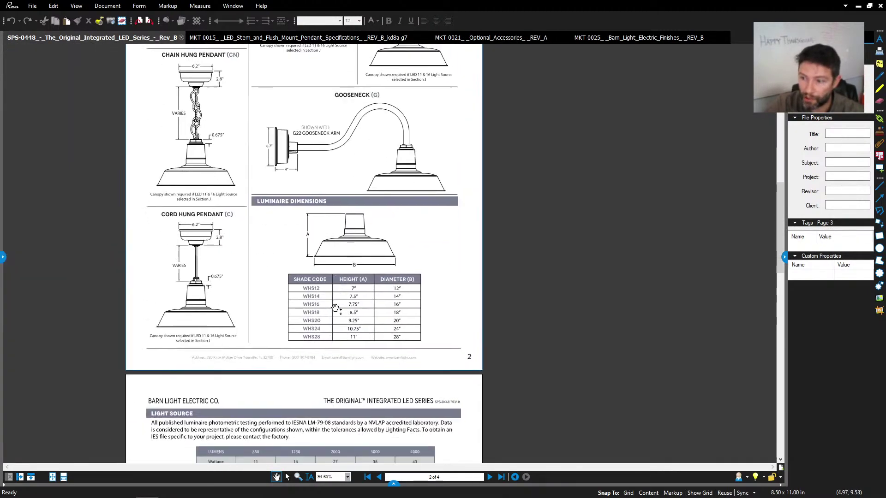
pyautogui.scroll(5, 339, 307)
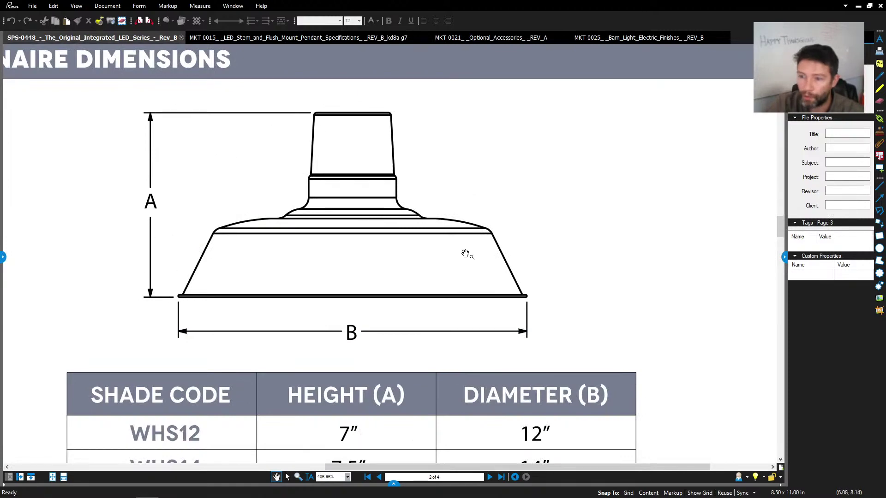
pyautogui.scroll(-3, 290, 240)
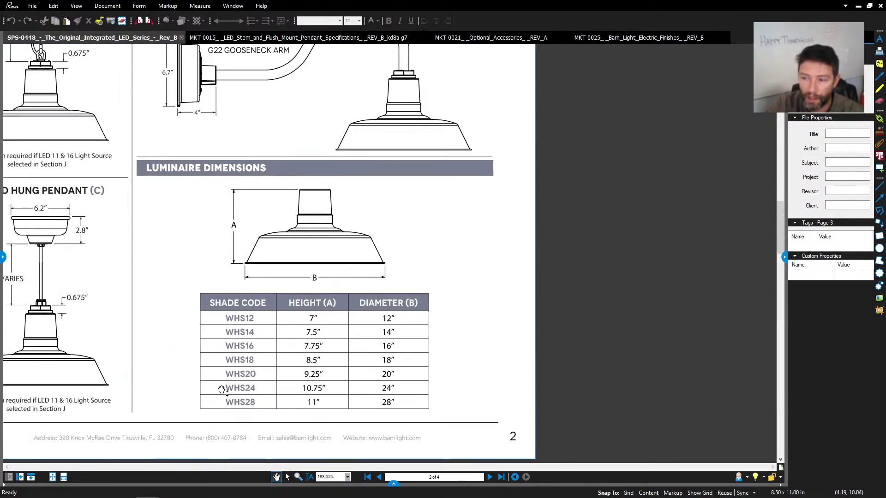
pyautogui.scroll(3, 323, 328)
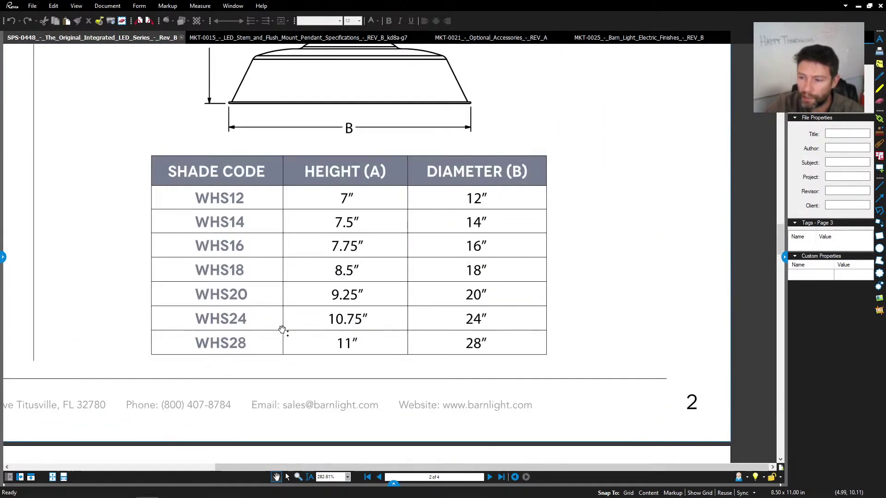
pyautogui.scroll(2, 439, 320)
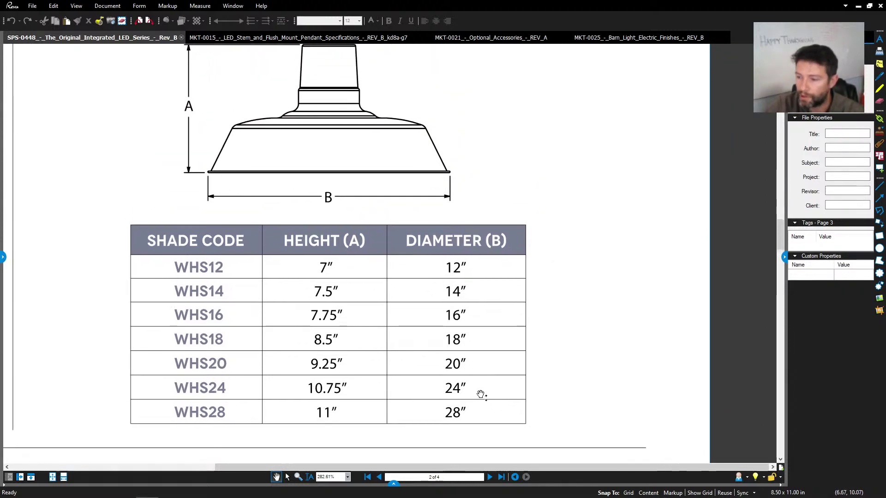
pyautogui.scroll(-3, 318, 387)
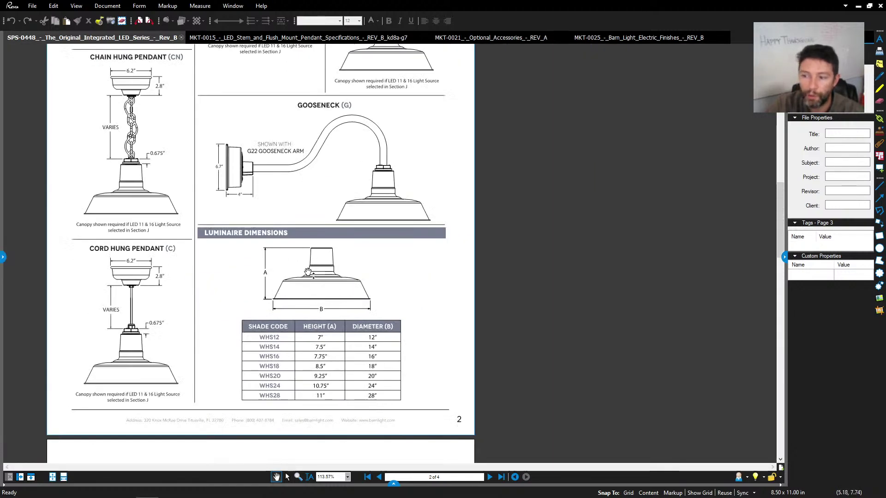
pyautogui.scroll(-2, 309, 271)
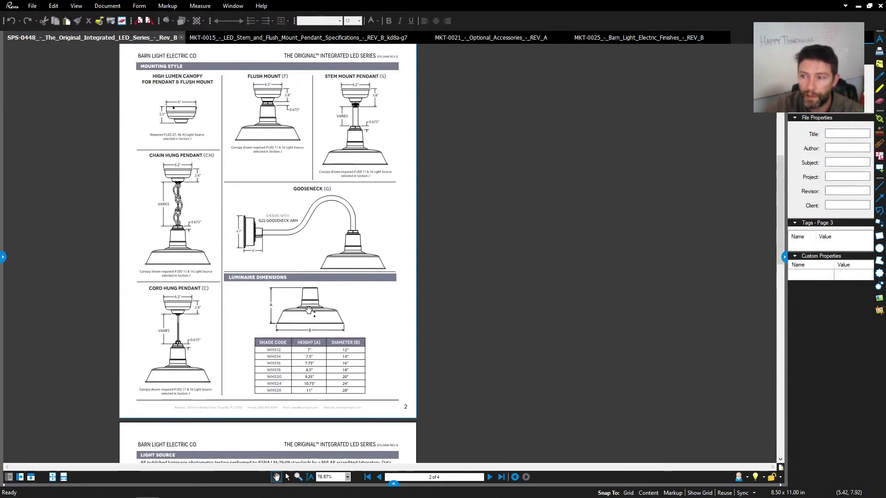
# Step: Examine the stem lengths and the low and high lumen canopy options in the MKT-0015 stem and flush mount sheet
pyautogui.click(322, 37)
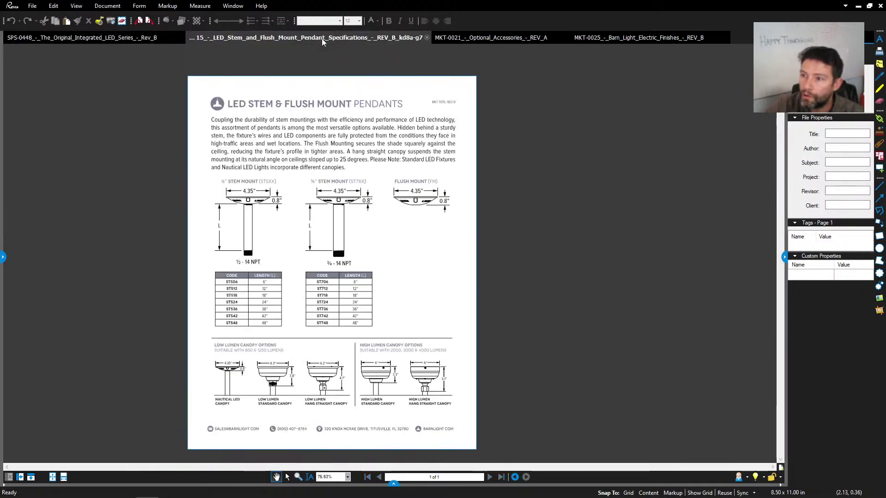
pyautogui.scroll(-3, 392, 178)
pyautogui.keyDown('ctrl'); pyautogui.scroll(5, 373, 290); pyautogui.keyUp('ctrl')
pyautogui.keyDown('ctrl'); pyautogui.scroll(2, 374, 289); pyautogui.keyUp('ctrl')
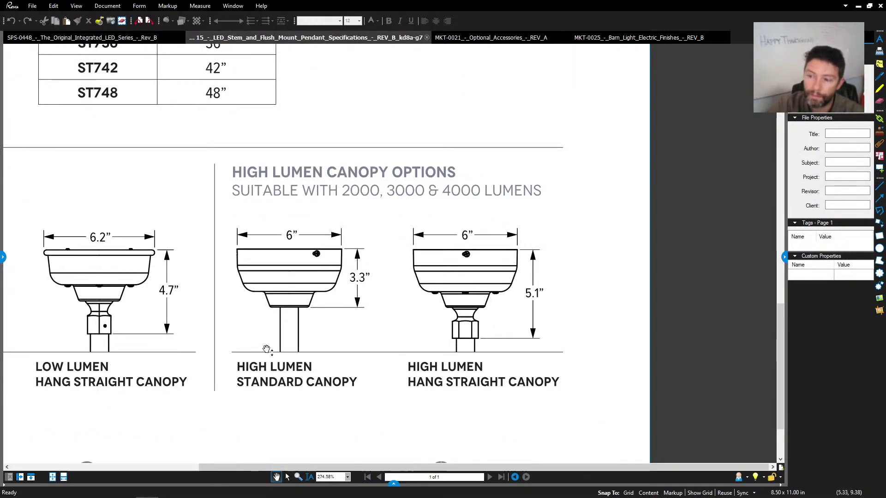
pyautogui.hscroll(2, 272, 230)
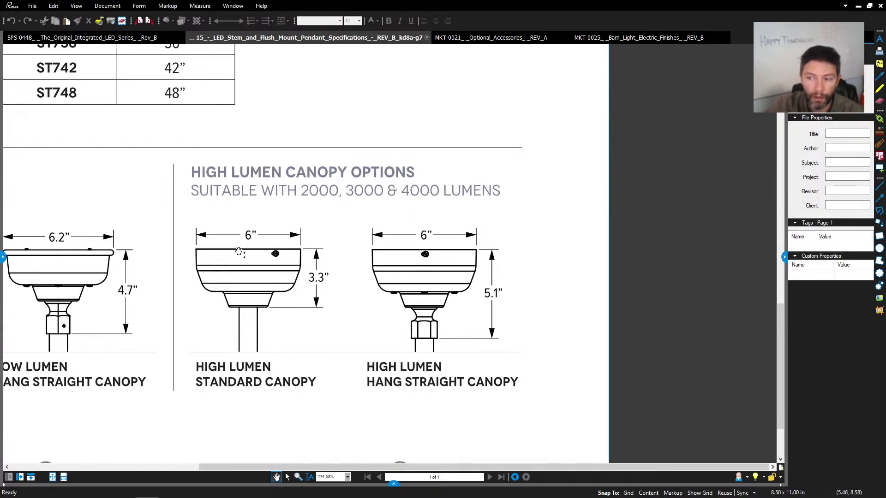
pyautogui.keyDown('ctrl'); pyautogui.scroll(-5, 290, 318); pyautogui.keyUp('ctrl')
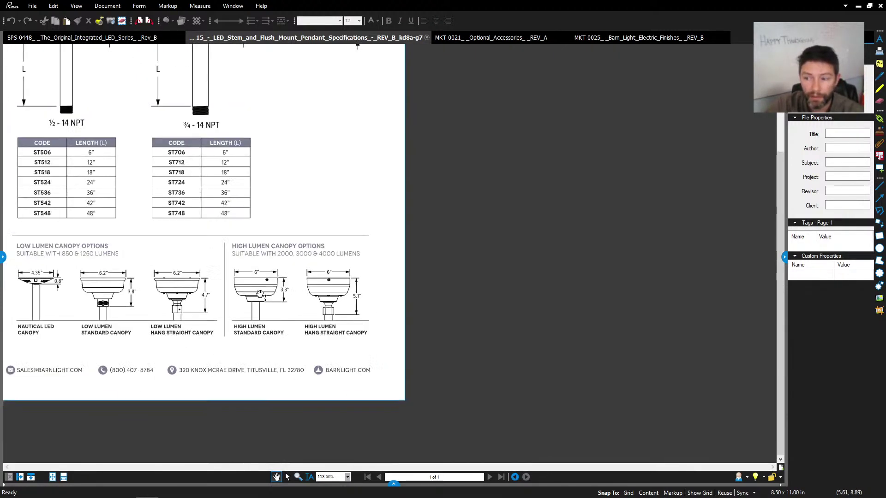
pyautogui.keyDown('ctrl'); pyautogui.scroll(3, 250, 296); pyautogui.keyUp('ctrl')
pyautogui.keyDown('ctrl'); pyautogui.scroll(-3, 251, 287); pyautogui.keyUp('ctrl')
pyautogui.keyDown('ctrl'); pyautogui.scroll(-2, 251, 287); pyautogui.keyUp('ctrl')
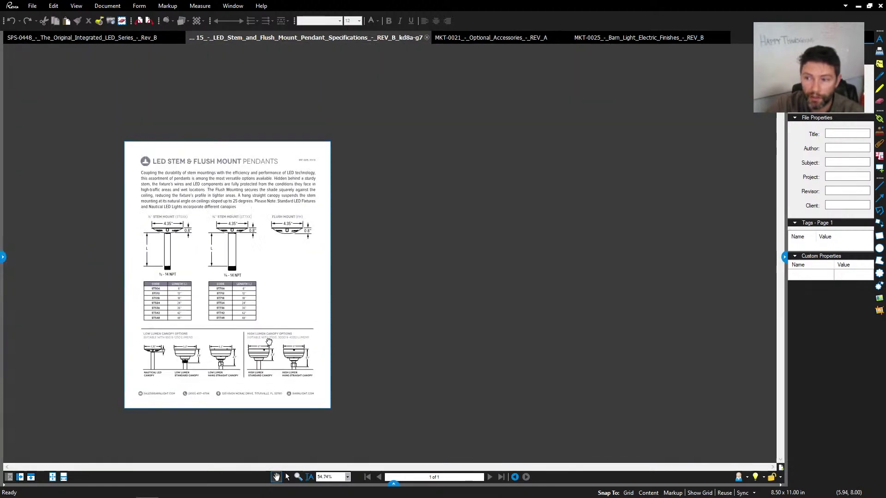
# Step: Examine the guard, glass and wire cage options in the MKT-0021 Optional Accessories sheet
pyautogui.click(491, 37)
pyautogui.keyDown('ctrl'); pyautogui.scroll(4, 322, 193); pyautogui.keyUp('ctrl')
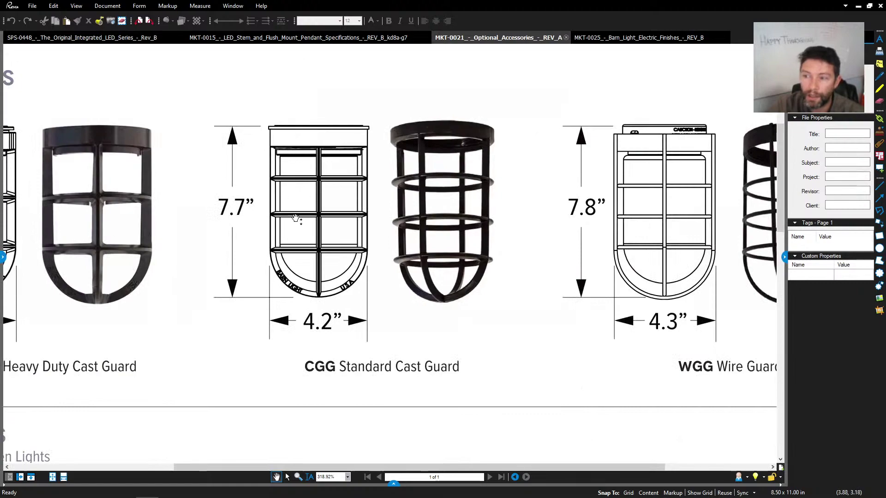
pyautogui.keyDown('ctrl'); pyautogui.scroll(-6, 296, 218); pyautogui.keyUp('ctrl')
pyautogui.keyDown('ctrl'); pyautogui.scroll(2, 313, 174); pyautogui.keyUp('ctrl')
pyautogui.keyDown('ctrl'); pyautogui.scroll(-1, 312, 174); pyautogui.keyUp('ctrl')
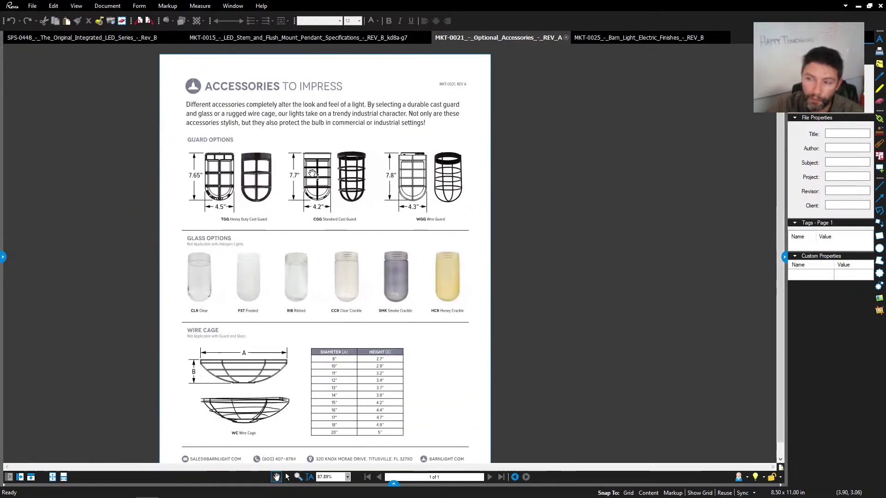
# Step: Return to Archicad and place page 2 of the SPS-0448 PDF from the sample folder into the object creation view
pyautogui.click(860, 7)
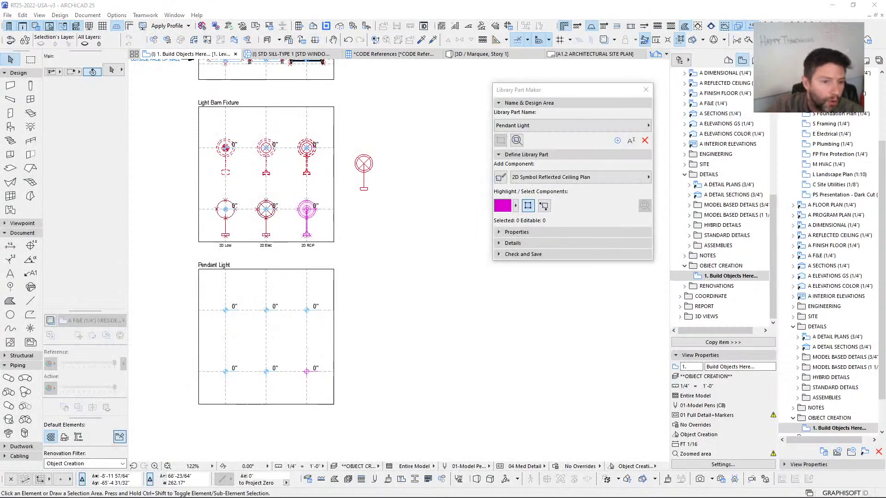
pyautogui.moveTo(322, 307); pyautogui.dragTo(381, 322)
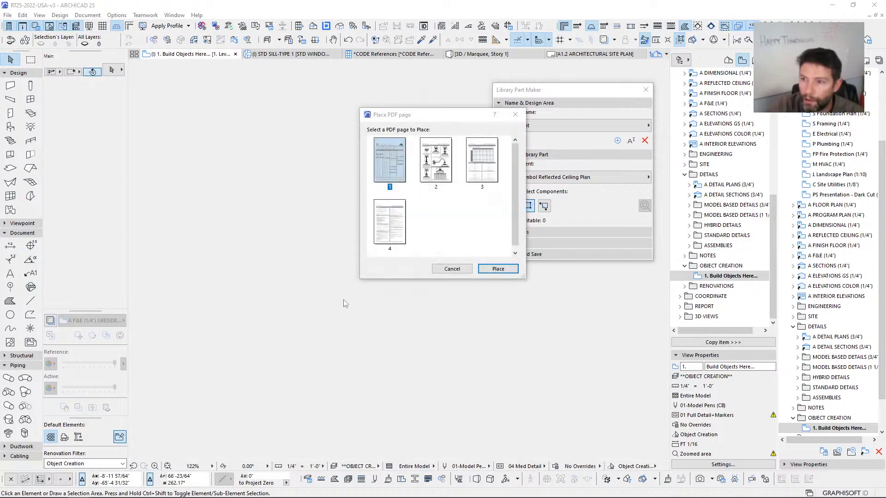
pyautogui.click(435, 154)
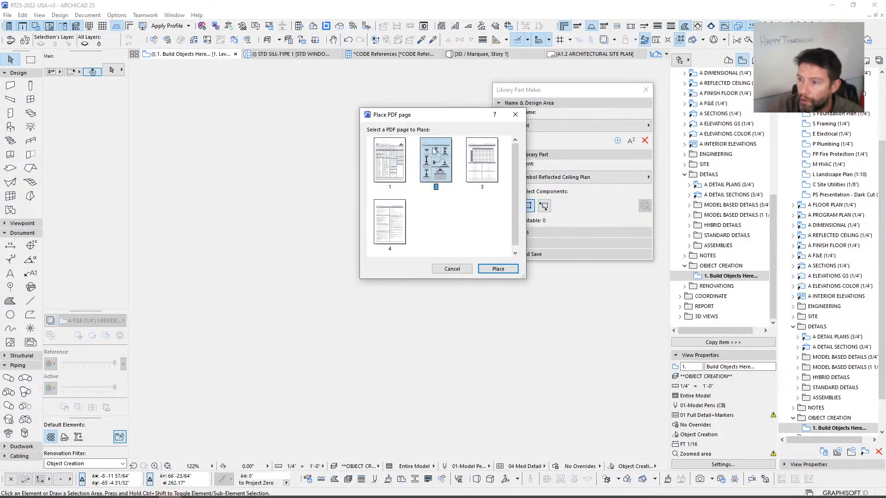
pyautogui.click(497, 268)
pyautogui.scroll(-5, 322, 229)
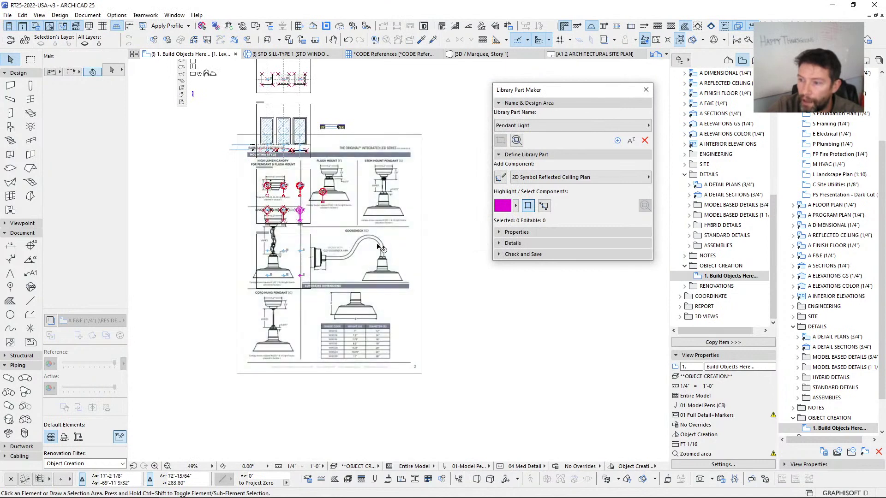
pyautogui.click(331, 230)
# Step: Move the placed PDF page off the component frames into the empty area below and to the right of them
pyautogui.scroll(-2, 345, 223)
pyautogui.click(270, 162)
pyautogui.moveTo(359, 223); pyautogui.dragTo(202, 178, button='middle')
pyautogui.click(270, 188)
pyautogui.moveTo(304, 223); pyautogui.dragTo(414, 268, button='middle')
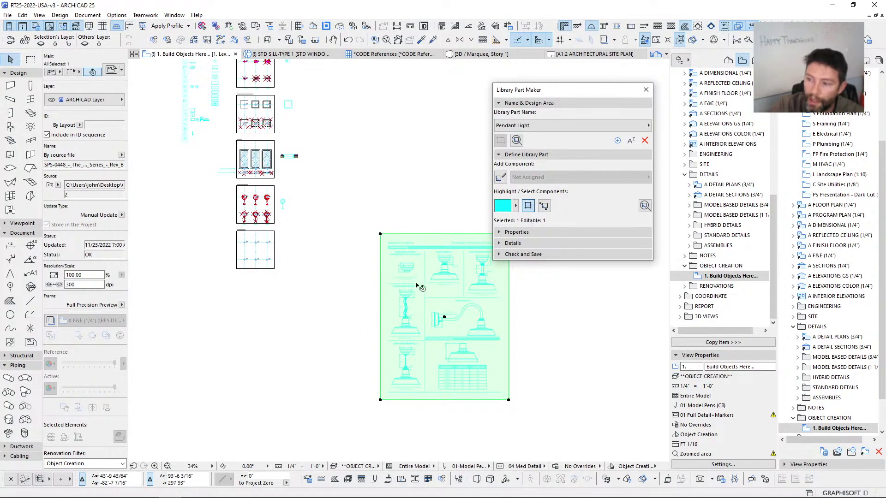
# Step: Turn off the Library Part Maker component highlighting so the elements show in their normal colors
pyautogui.moveTo(423, 299); pyautogui.dragTo(381, 306, button='middle')
pyautogui.moveTo(266, 224); pyautogui.dragTo(282, 275, button='middle')
pyautogui.scroll(-2, 283, 275)
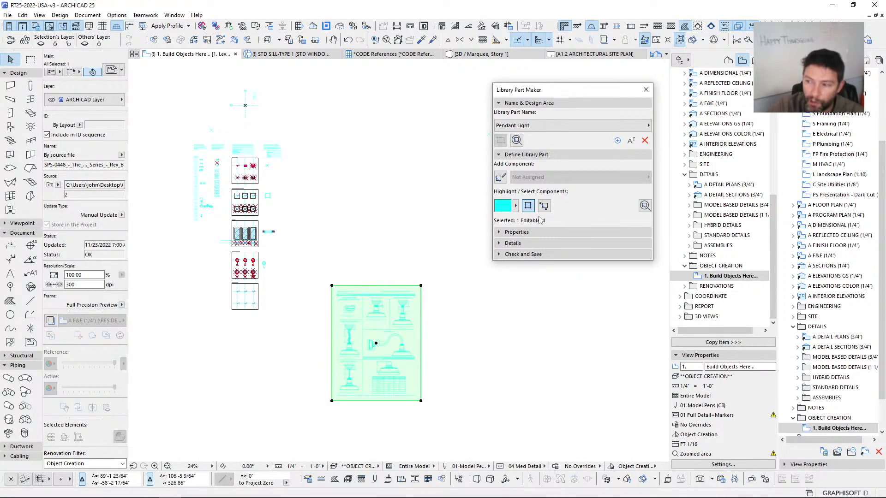
pyautogui.click(528, 206)
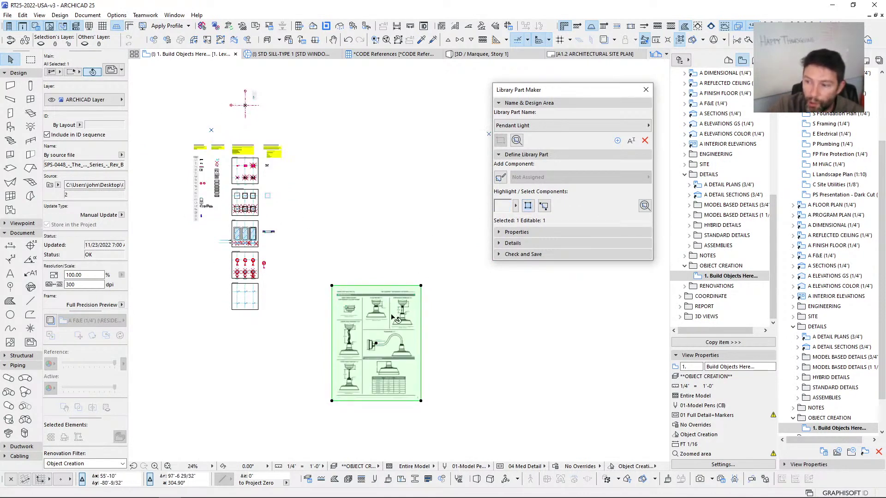
# Step: Place page 1 of the MKT-0015 LED Stem & Flush Mount PDF from the sample folder next to the SPS-0448 page
pyautogui.moveTo(383, 323); pyautogui.dragTo(364, 249, button='middle')
pyautogui.scroll(2, 361, 261)
pyautogui.scroll(-2, 362, 261)
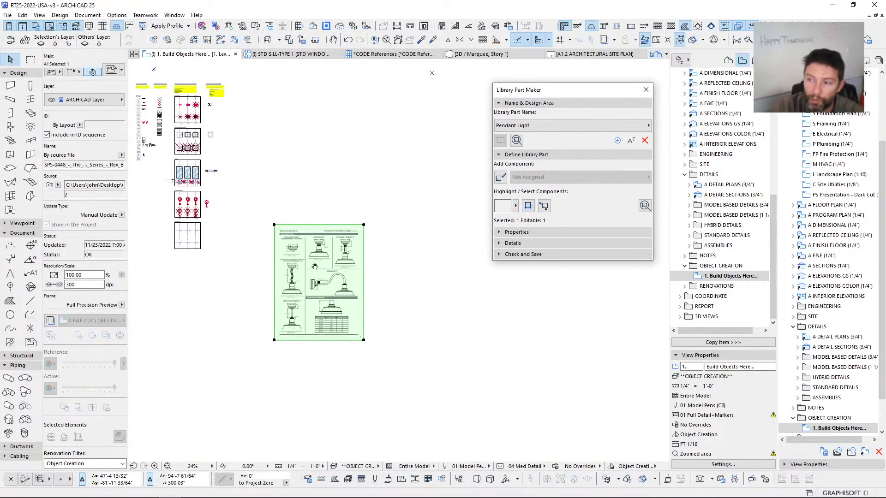
pyautogui.press('Escape')
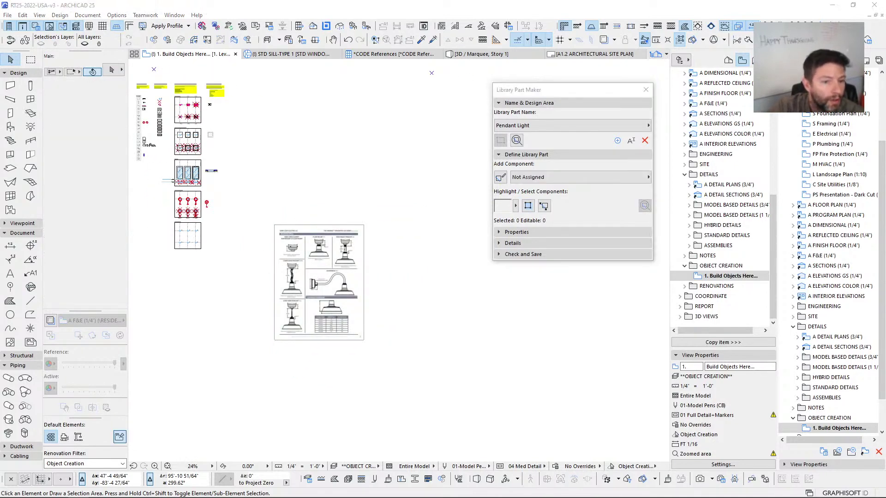
pyautogui.moveTo(286, 245); pyautogui.dragTo(404, 272)
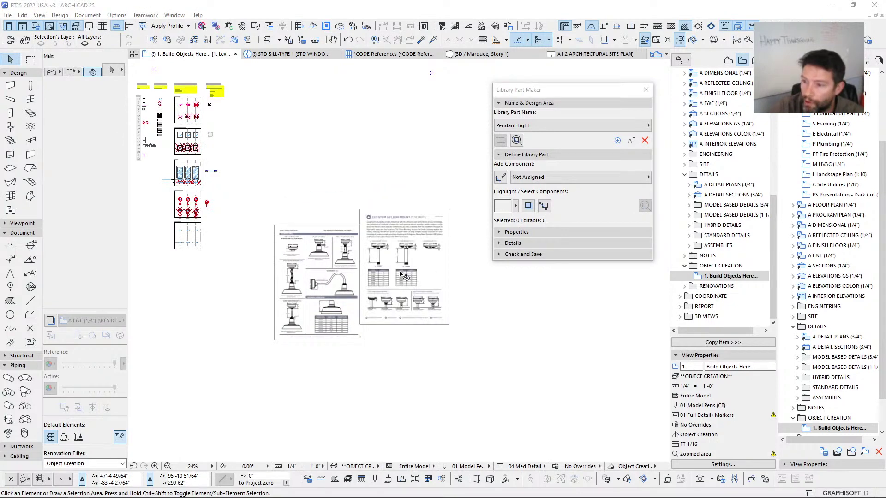
# Step: Move the LED Stem & Flush Mount sheet clear of the SPS-0448 page, aligning their top edges with a small gap between them
pyautogui.scroll(4, 416, 277)
pyautogui.click(300, 157)
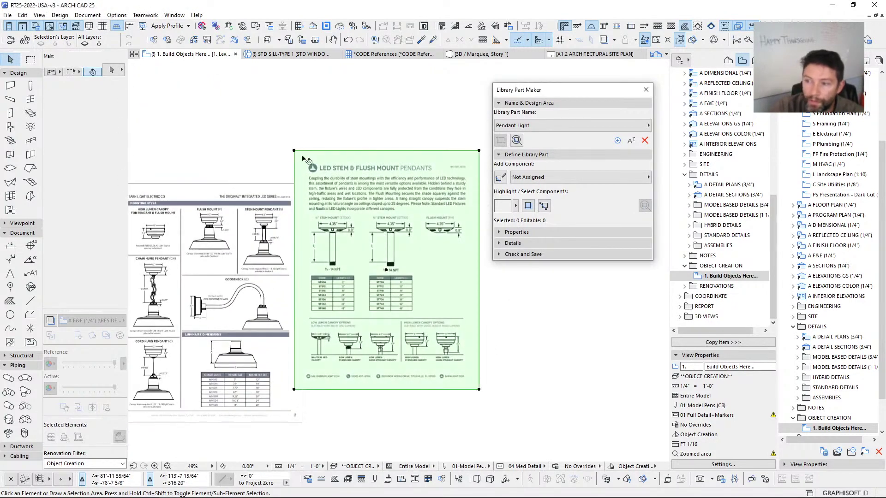
pyautogui.click(294, 150)
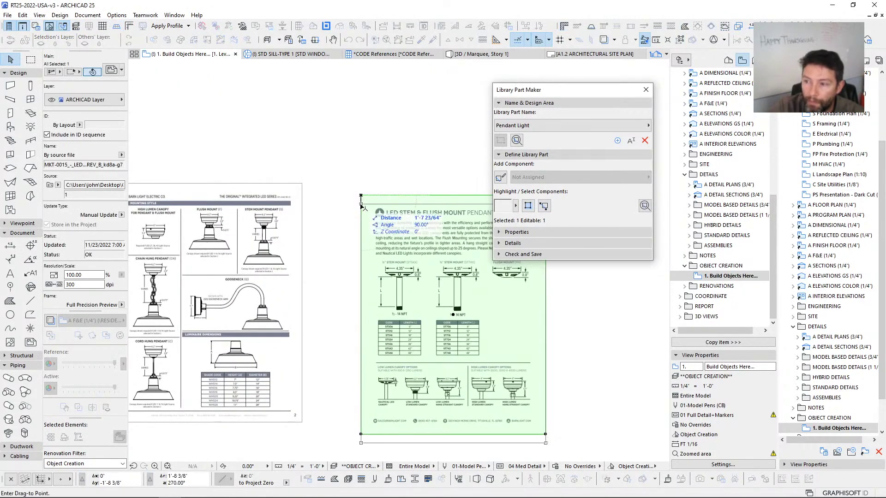
pyautogui.click(304, 185)
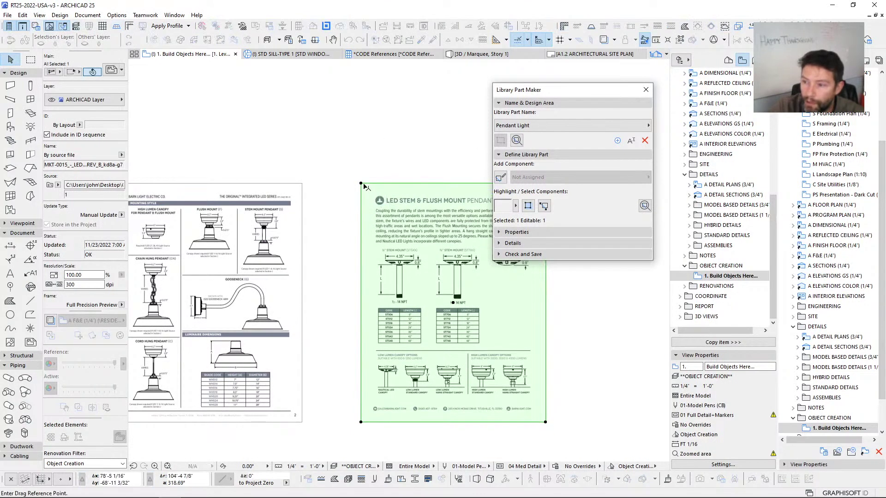
pyautogui.click(361, 183)
pyautogui.click(323, 183)
pyautogui.scroll(-3, 294, 247)
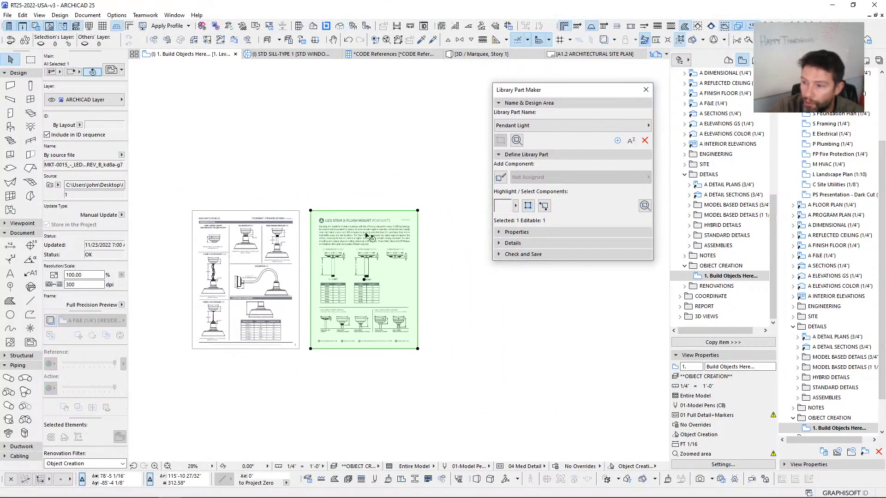
# Step: Place the MKT-0021 Optional Accessories PDF from the sample folder beside the LED Stem & Flush Mount sheet
pyautogui.scroll(4, 379, 326)
pyautogui.scroll(-4, 381, 334)
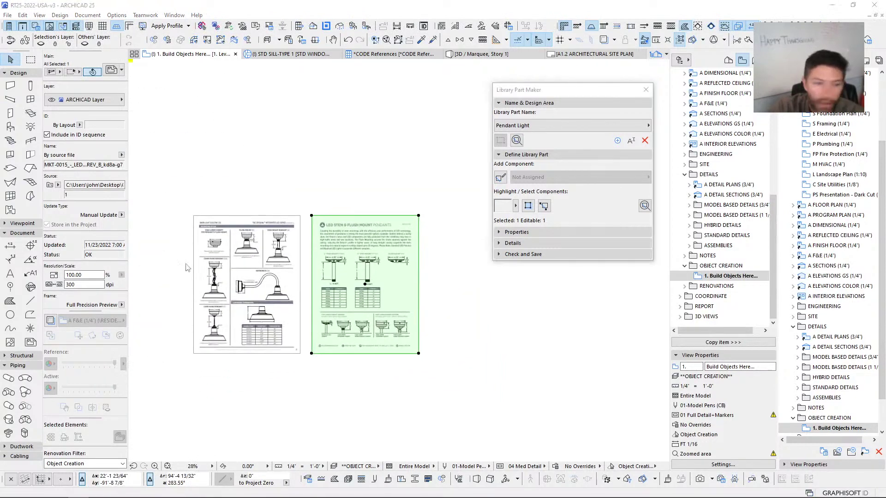
pyautogui.moveTo(186, 267); pyautogui.dragTo(427, 272)
# Step: Align the accessories sheet's top edge with the LED Stem & Flush Mount sheet and shift it sideways to leave a small gap
pyautogui.scroll(4, 464, 304)
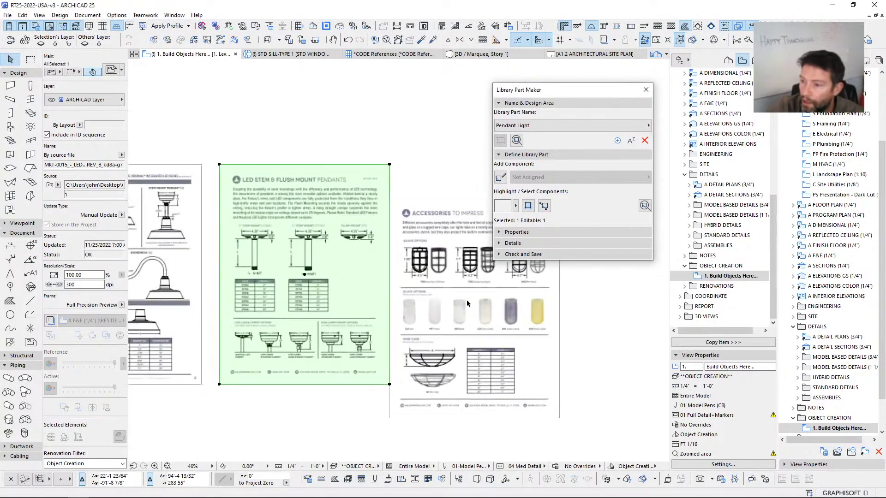
pyautogui.click(383, 308)
pyautogui.click(276, 177)
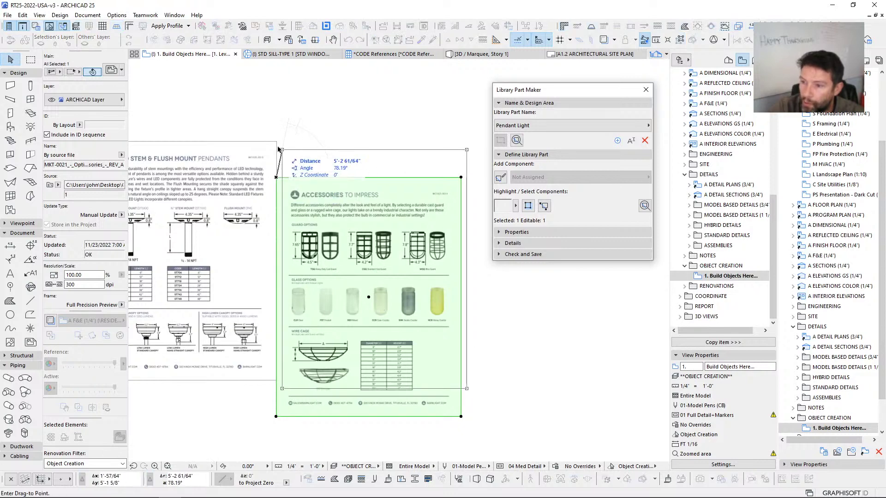
pyautogui.click(277, 142)
pyautogui.hotkey('ctrl', 'd')
pyautogui.click(277, 141)
pyautogui.click(298, 142)
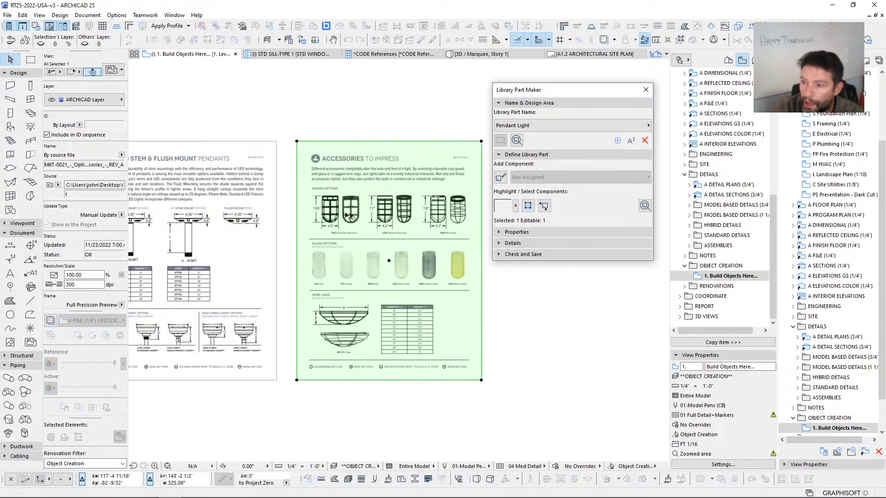
# Step: Crop the SPS-0448 page by offsetting its top edge down toward the Luminaire Dimensions section
pyautogui.scroll(-4, 479, 260)
pyautogui.click(239, 284)
pyautogui.scroll(6, 239, 283)
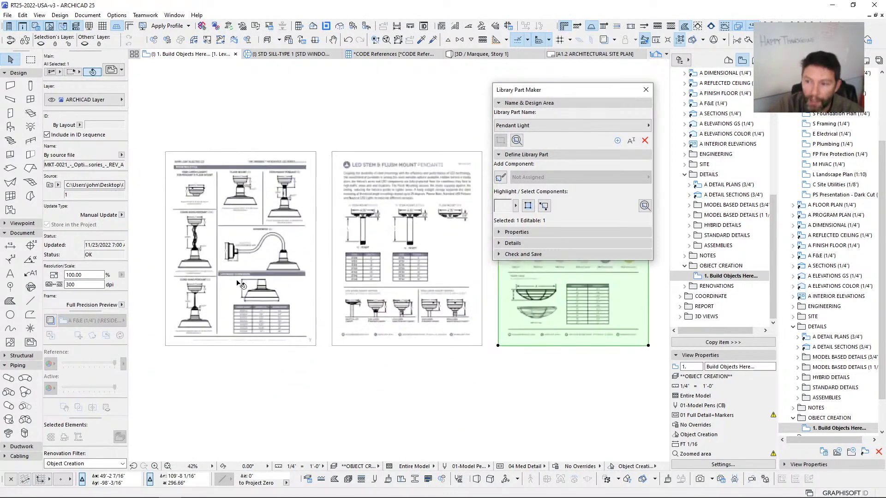
pyautogui.scroll(-1, 256, 185)
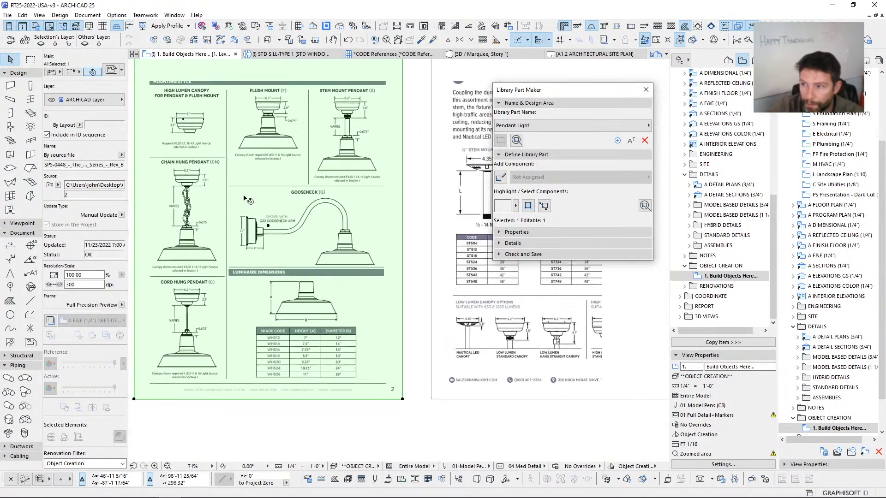
pyautogui.click(251, 86)
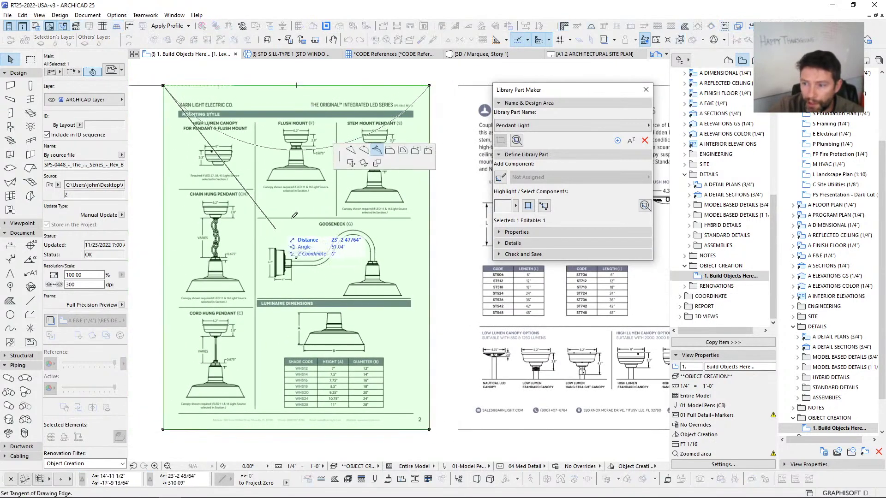
pyautogui.click(391, 152)
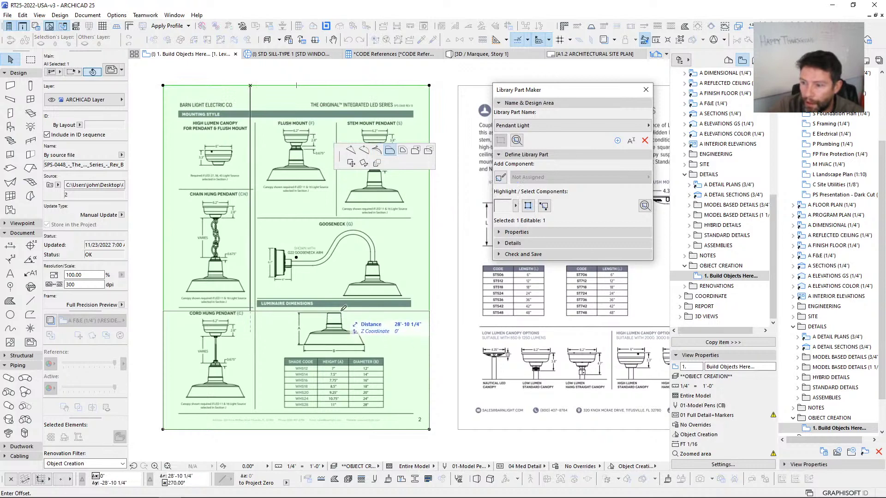
# Step: Crop the top and left edges of the Original Integrated LED Series sheet to isolate the luminaire dimensions shade drawing and its size table
pyautogui.click(344, 307)
pyautogui.click(163, 365)
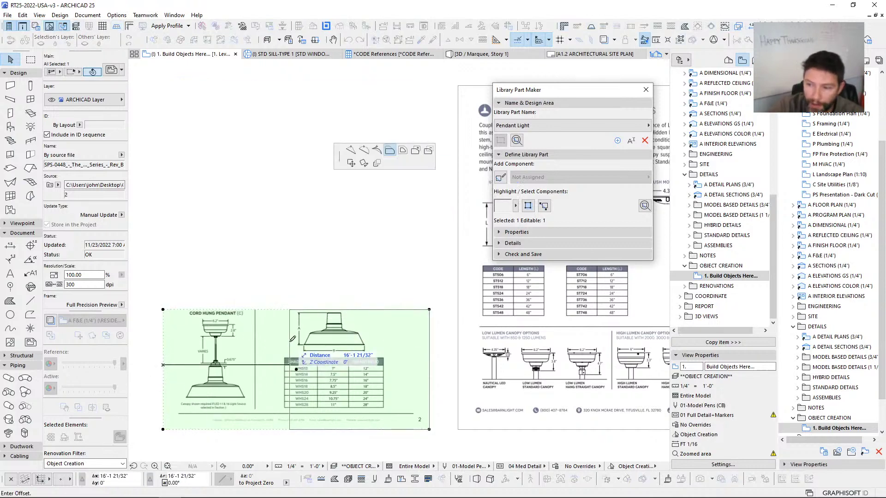
pyautogui.click(291, 364)
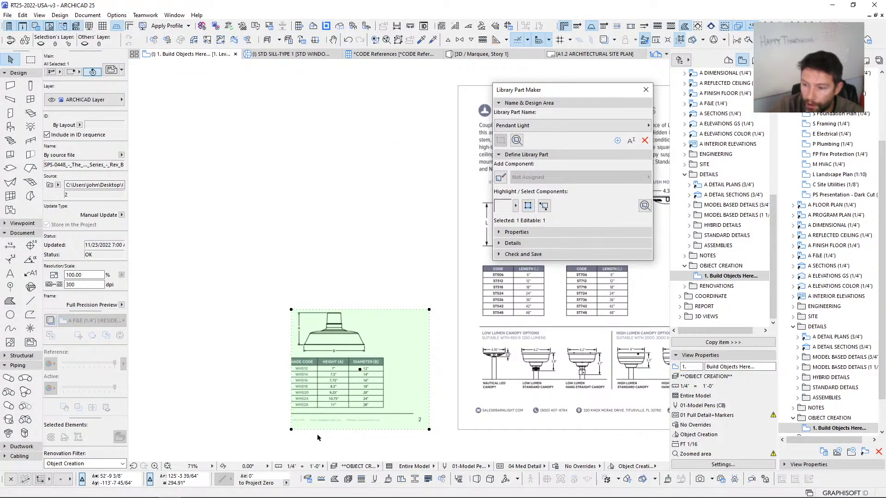
# Step: Crop the bottom edge of the luminaire sheet to just below the base of the lamp shade, leaving out the size table
pyautogui.click(317, 434)
pyautogui.click(330, 434)
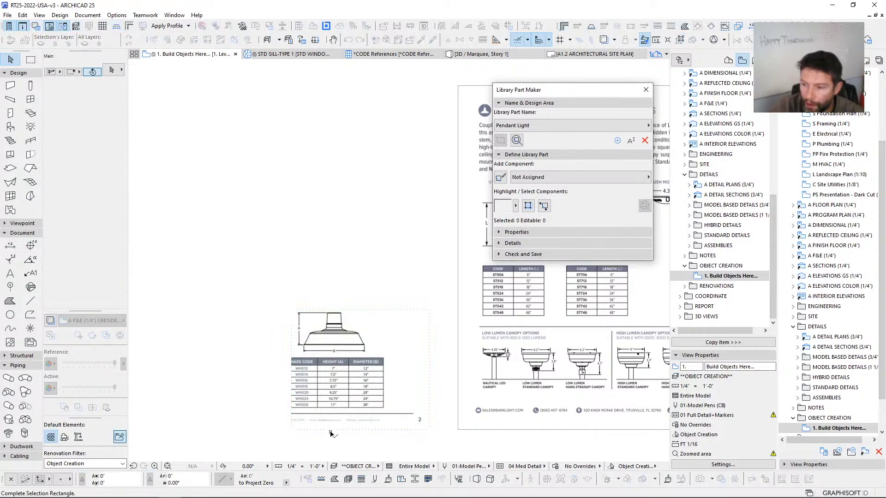
pyautogui.click(314, 430)
pyautogui.click(321, 430)
pyautogui.click(322, 429)
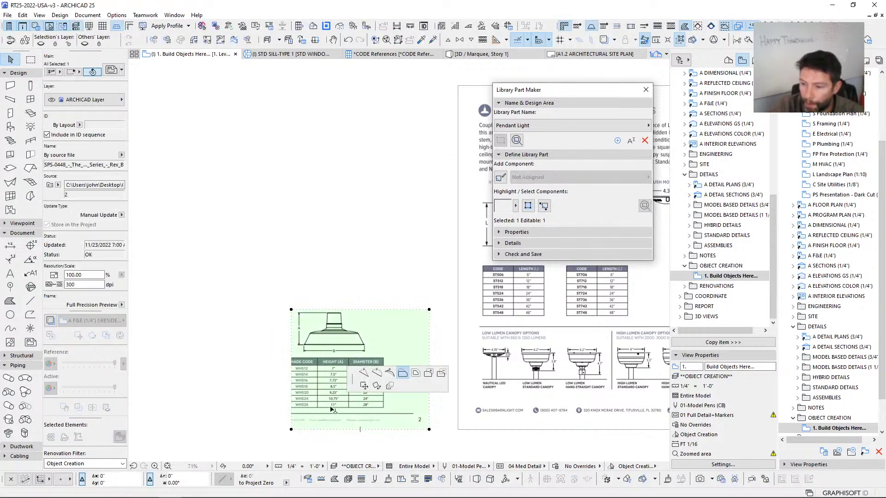
pyautogui.scroll(10, 325, 348)
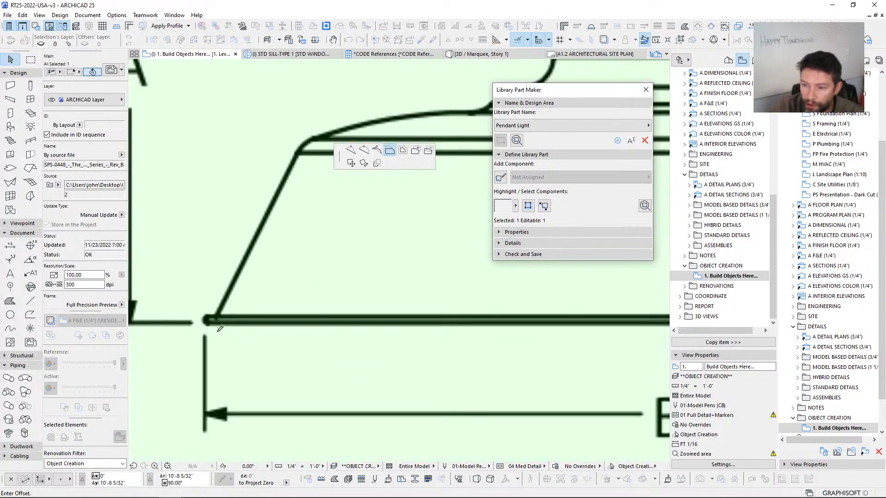
pyautogui.press('Escape')
pyautogui.scroll(-8, 213, 337)
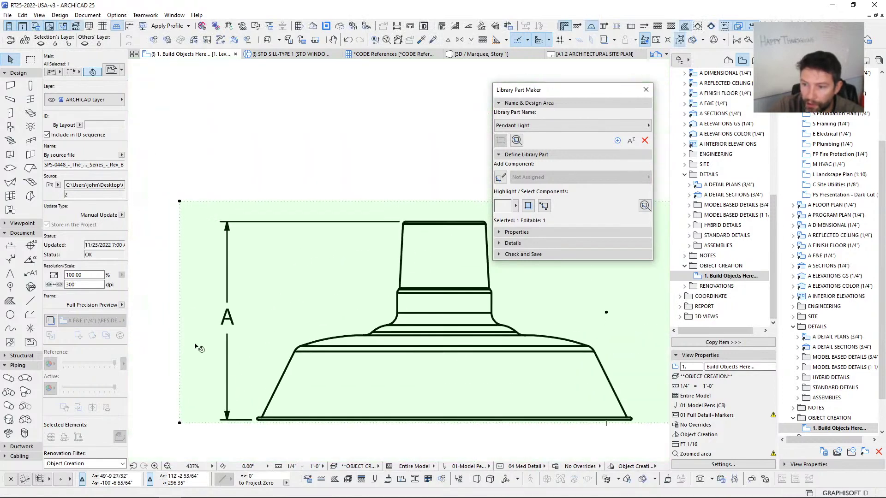
pyautogui.click(279, 424)
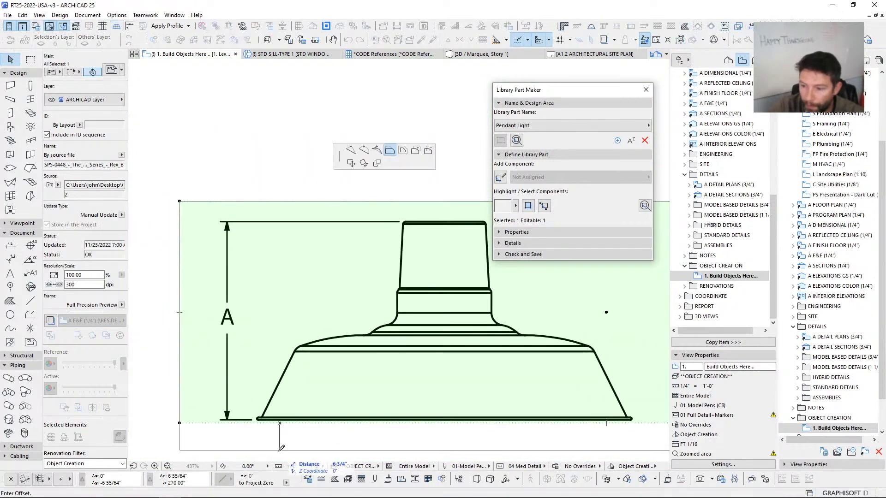
pyautogui.click(278, 454)
pyautogui.moveTo(328, 451); pyautogui.dragTo(298, 274, button='middle')
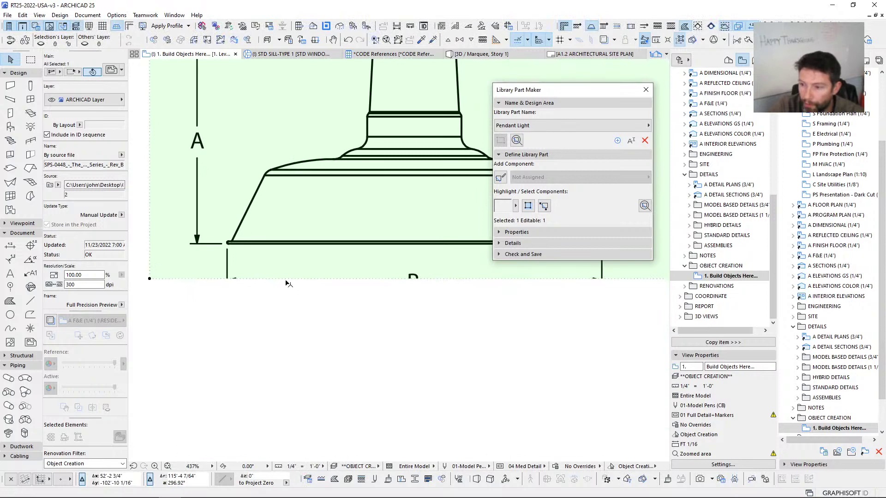
# Step: Crop the right and left edges of the luminaire drawing closely around the lamp shade, leaving out the height dimension A
pyautogui.scroll(-5, 281, 277)
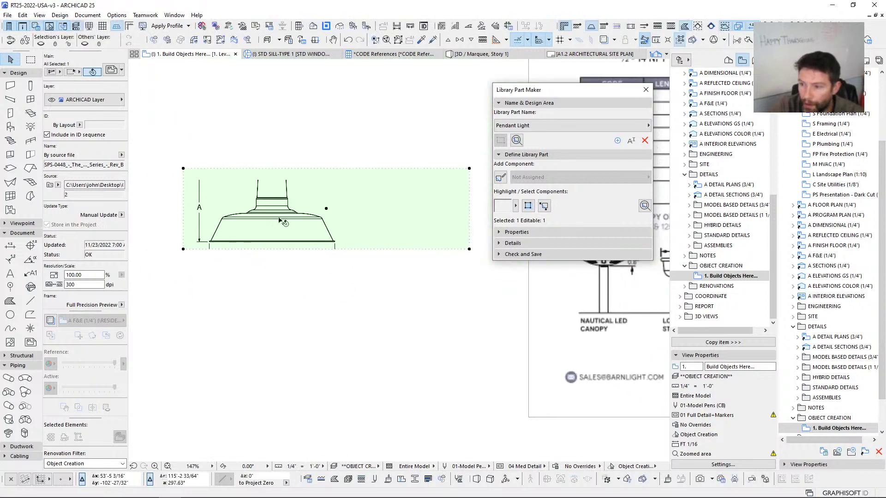
pyautogui.click(469, 207)
pyautogui.click(347, 211)
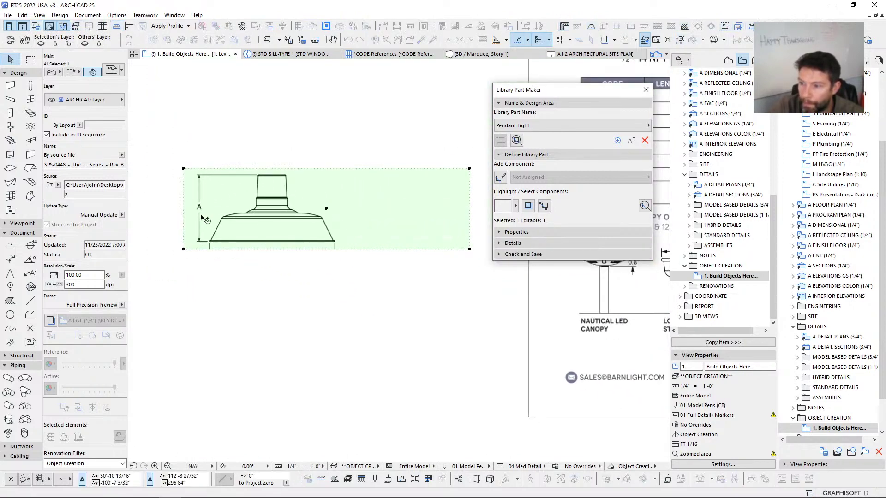
pyautogui.click(184, 204)
pyautogui.scroll(5, 209, 205)
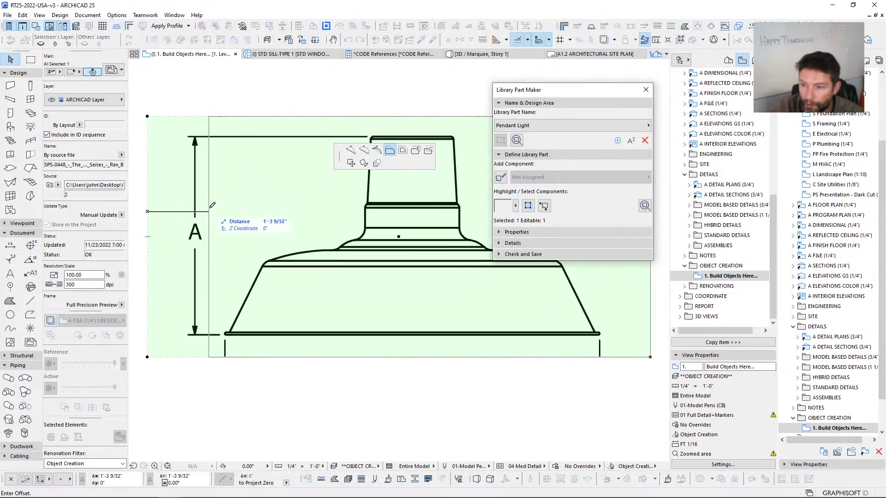
pyautogui.click(212, 205)
pyautogui.scroll(-5, 213, 302)
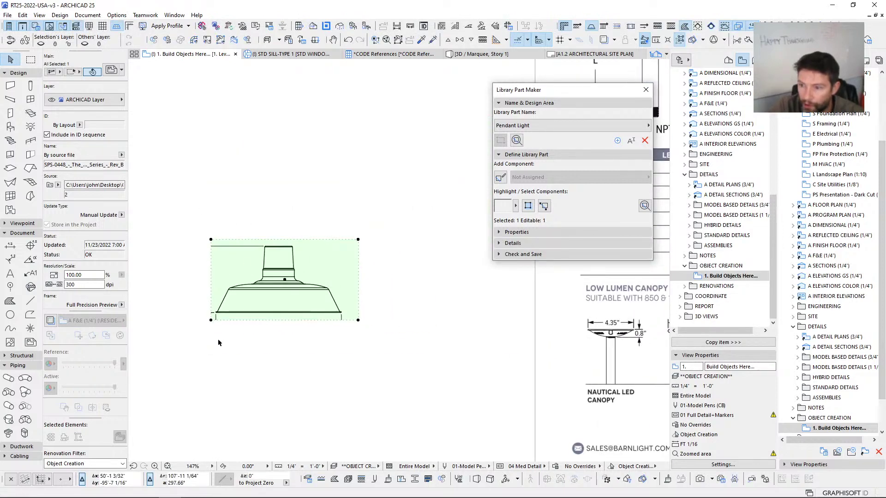
# Step: Explode the cropped lamp shade drawing into the current view, keeping the original drawing
pyautogui.scroll(-4, 223, 340)
pyautogui.moveTo(289, 310); pyautogui.dragTo(279, 257, button='middle')
pyautogui.scroll(2, 276, 245)
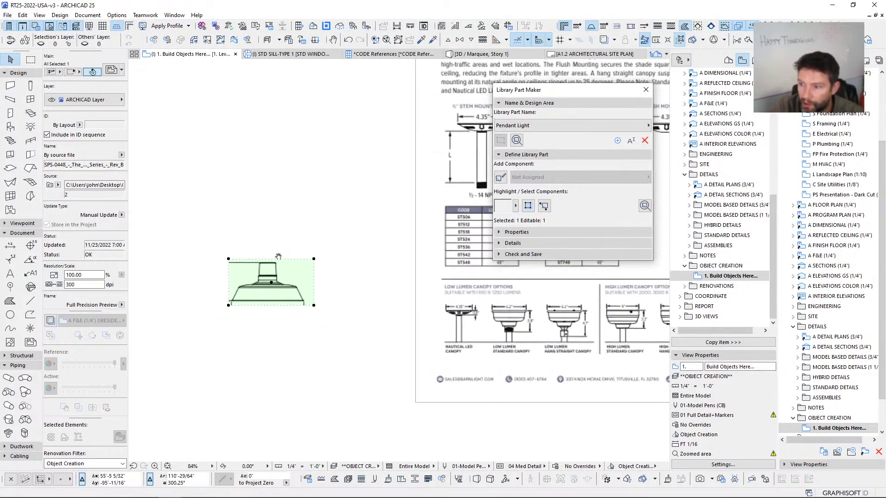
pyautogui.rightClick(222, 209)
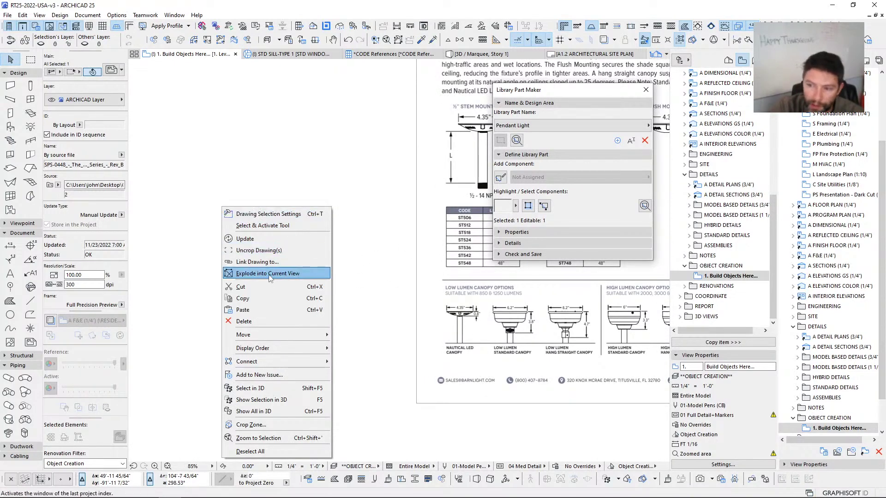
pyautogui.click(253, 274)
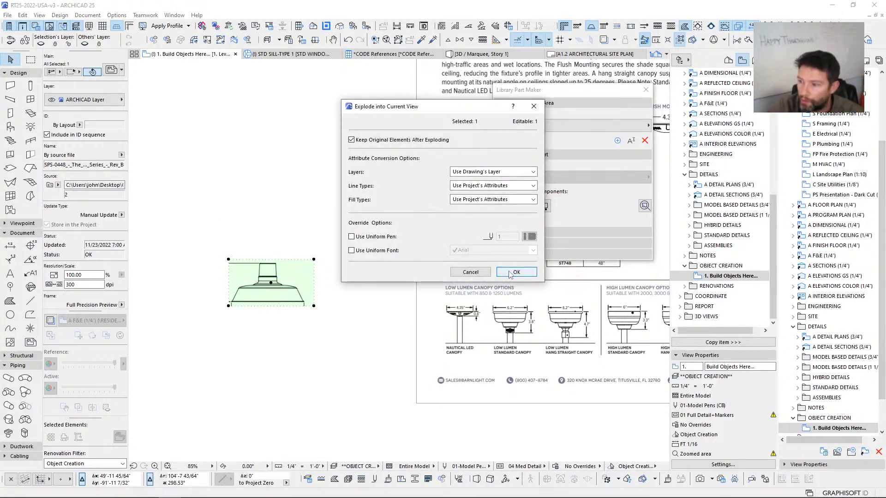
pyautogui.click(510, 274)
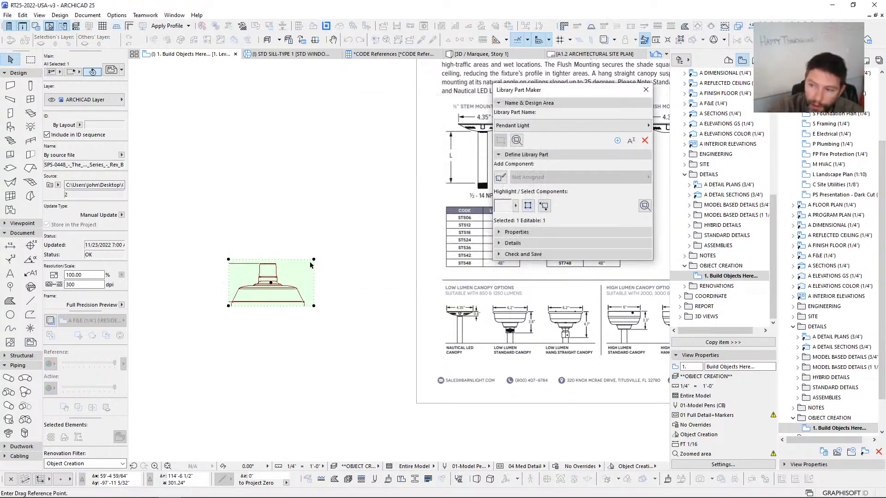
# Step: Move the original shade drawing above the exploded linework and extend its frame to include the A and B dimensions and the size table
pyautogui.moveTo(273, 305); pyautogui.dragTo(273, 152)
pyautogui.click(275, 150)
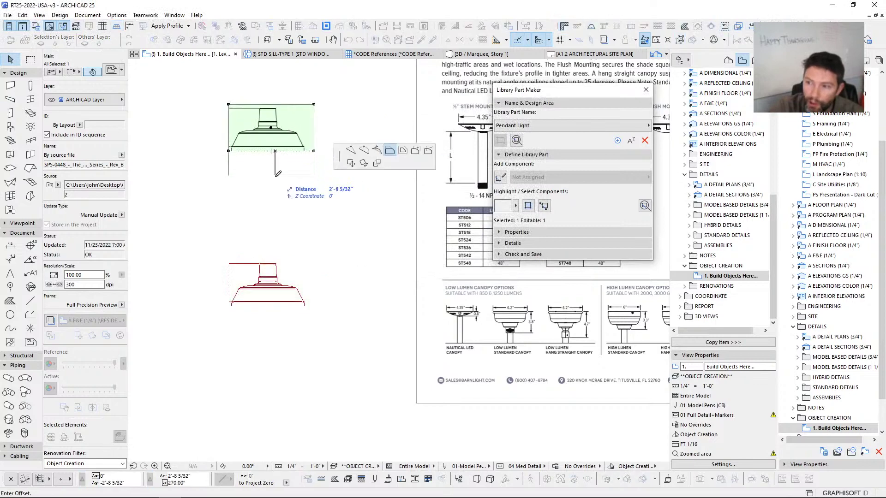
pyautogui.click(276, 218)
pyautogui.click(228, 183)
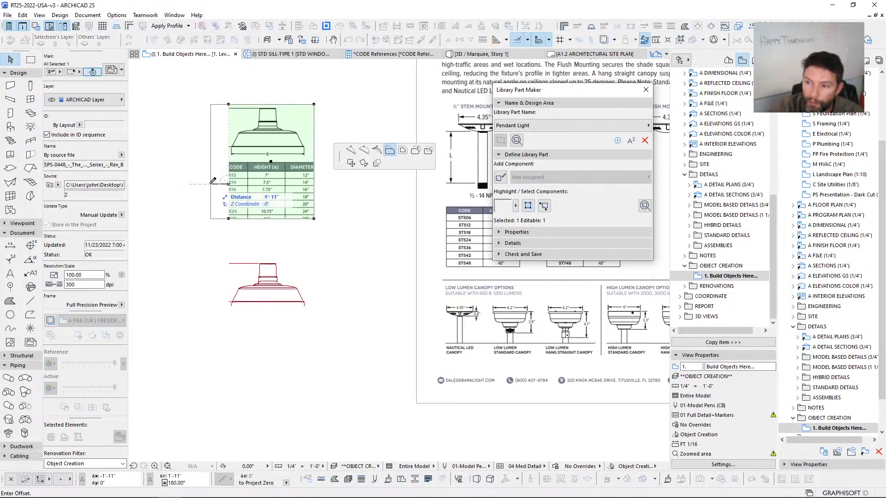
pyautogui.click(210, 182)
pyautogui.click(281, 219)
pyautogui.click(282, 241)
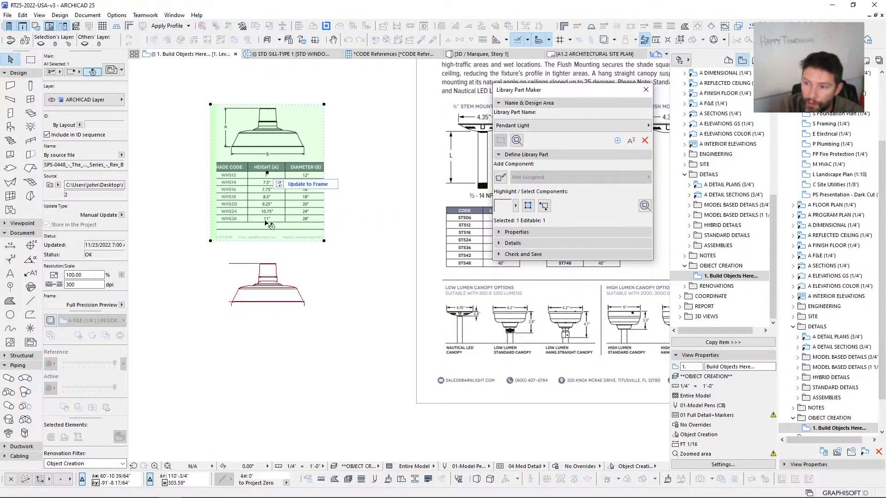
# Step: Crop the left and right edges of the LED Stem & Flush Mount Pendants sheet around the High Lumen Standard Canopy drawing
pyautogui.scroll(-2, 326, 218)
pyautogui.moveTo(326, 217); pyautogui.dragTo(247, 256, button='middle')
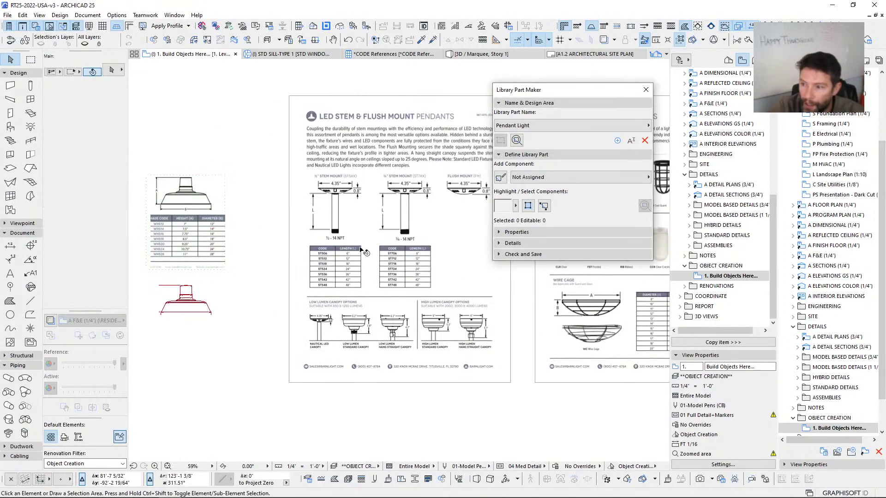
pyautogui.click(290, 103)
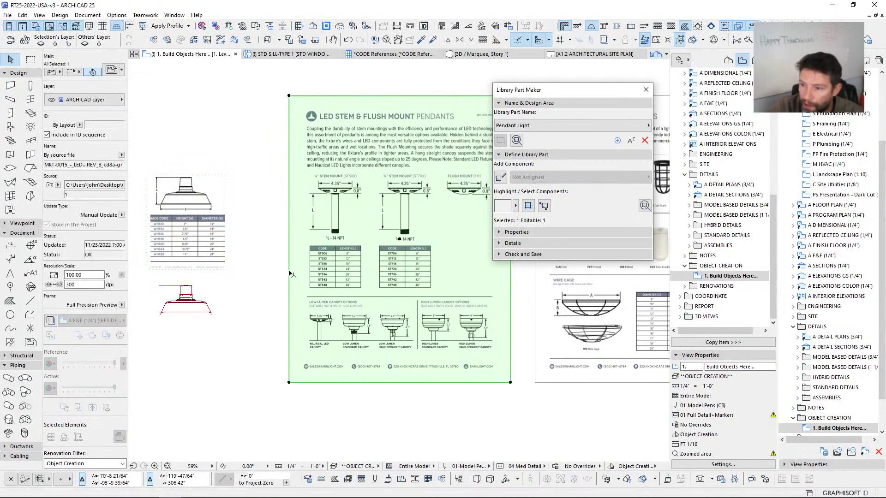
pyautogui.scroll(3, 526, 354)
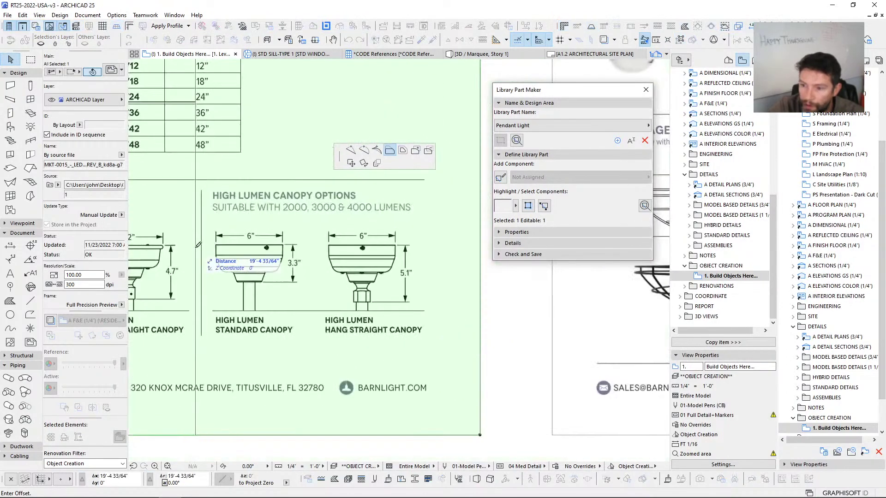
pyautogui.click(211, 241)
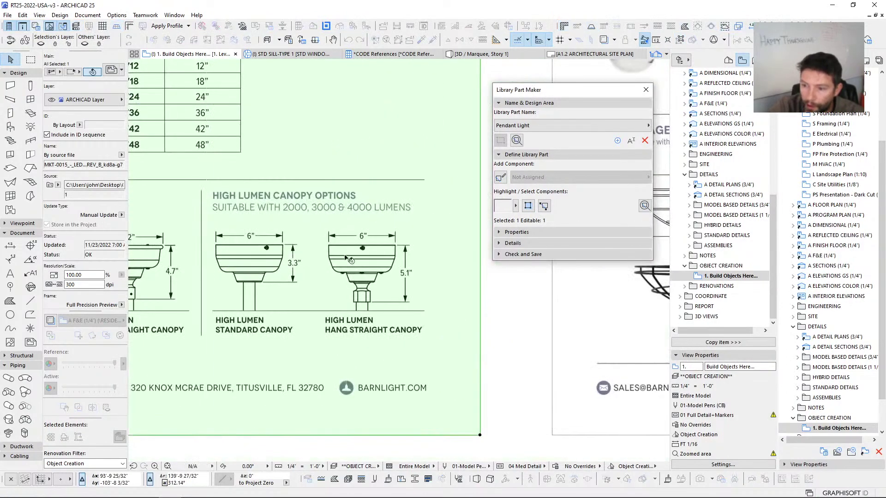
pyautogui.click(480, 240)
pyautogui.click(289, 240)
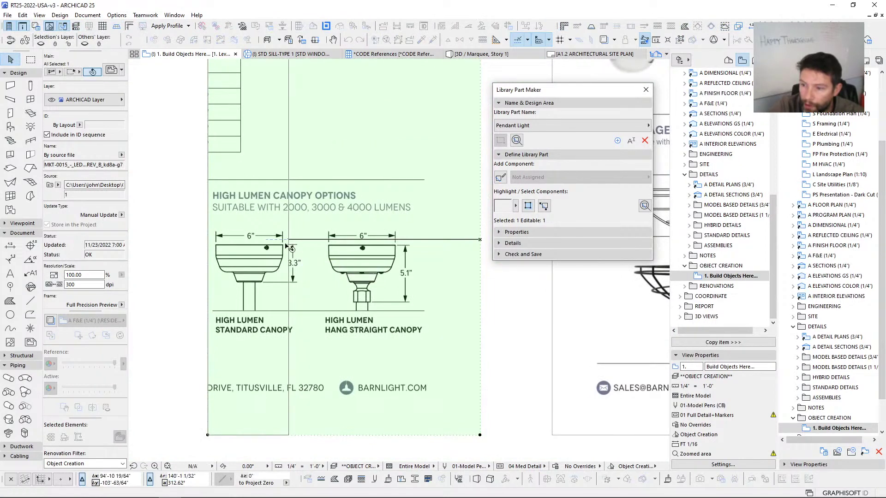
# Step: Crop the bottom edge of the canopy sheet to the stem's base line and the top edge to just above the canopy
pyautogui.click(234, 435)
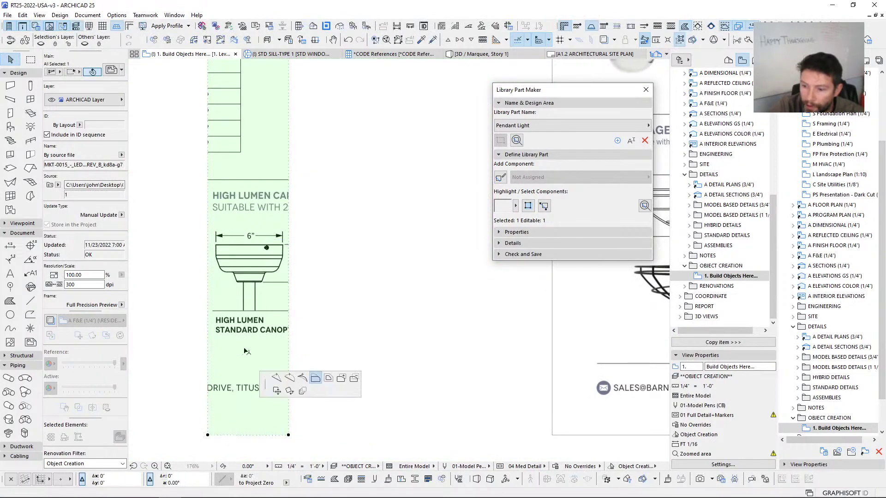
pyautogui.click(262, 312)
pyautogui.scroll(5, 247, 113)
pyautogui.scroll(-2, 253, 134)
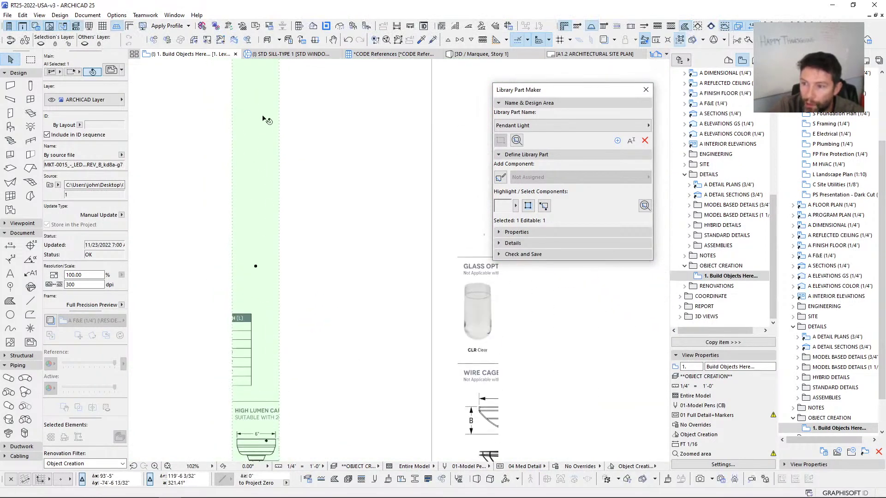
pyautogui.scroll(-3, 263, 119)
pyautogui.moveTo(263, 119); pyautogui.dragTo(263, 260, button='middle')
pyautogui.click(254, 228)
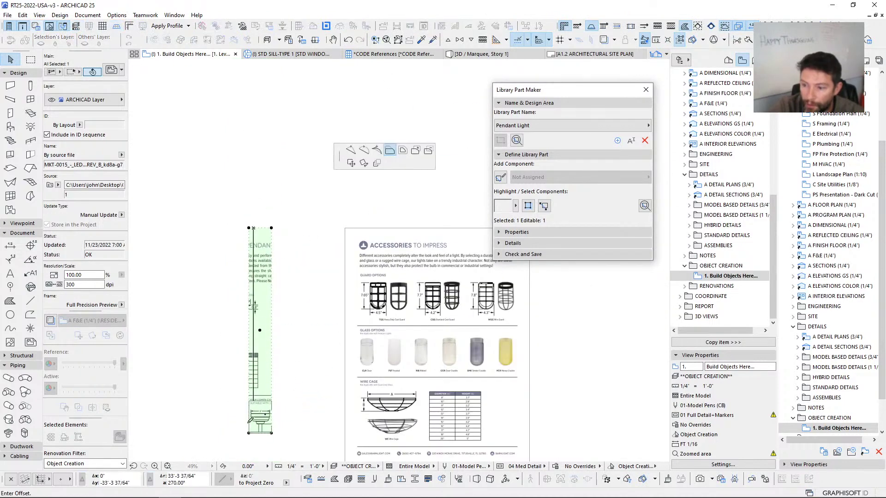
pyautogui.scroll(8, 250, 420)
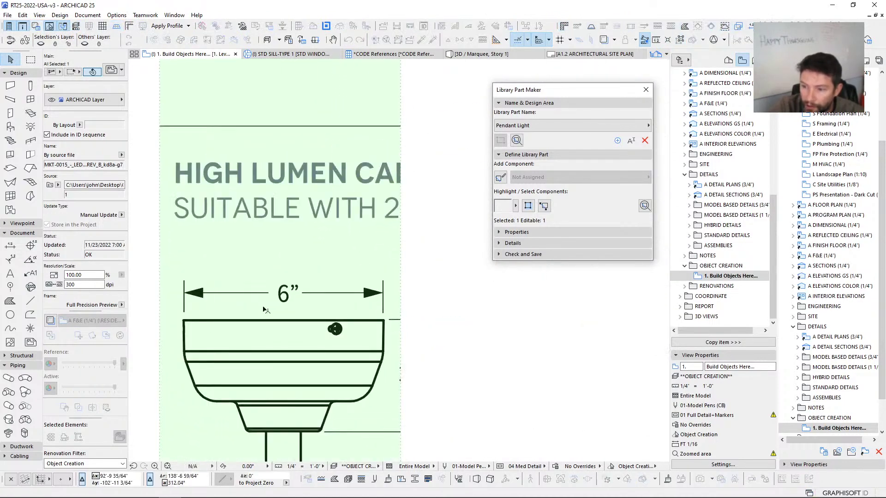
pyautogui.click(264, 309)
# Step: Extend the canopy drawing's frame upward and to the right to include the full 6" width and 3.3" height dimensions
pyautogui.scroll(-3, 264, 309)
pyautogui.scroll(4, 344, 283)
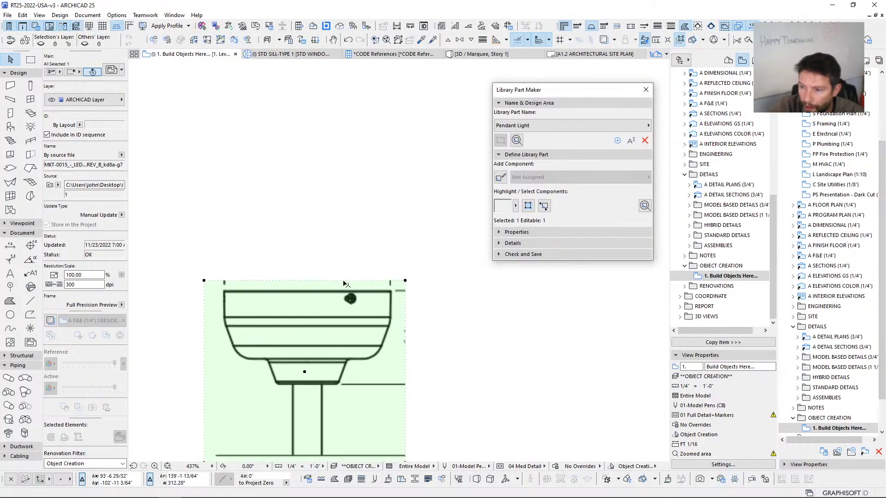
pyautogui.click(344, 283)
pyautogui.click(350, 249)
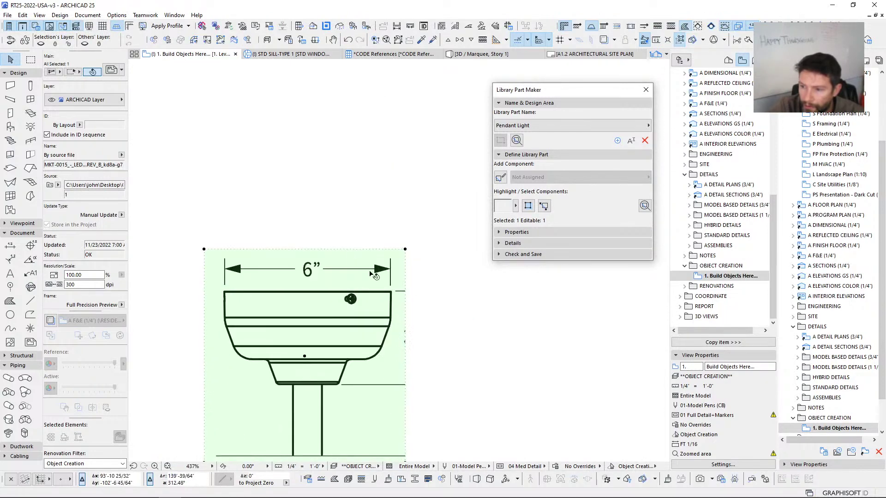
pyautogui.click(405, 283)
pyautogui.click(432, 282)
pyautogui.scroll(-4, 329, 293)
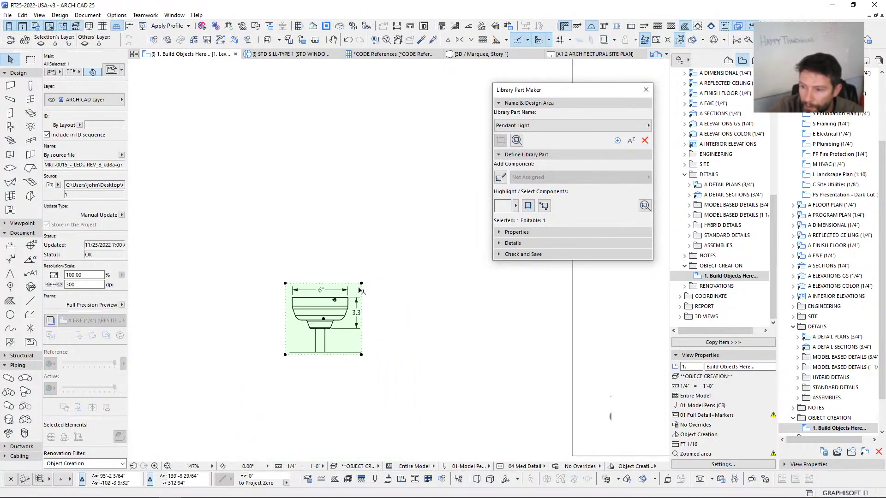
pyautogui.click(362, 290)
pyautogui.click(369, 291)
# Step: Explode the cropped High Lumen Standard Canopy drawing into the current view, keeping the original drawing
pyautogui.moveTo(288, 303); pyautogui.dragTo(318, 272, button='middle')
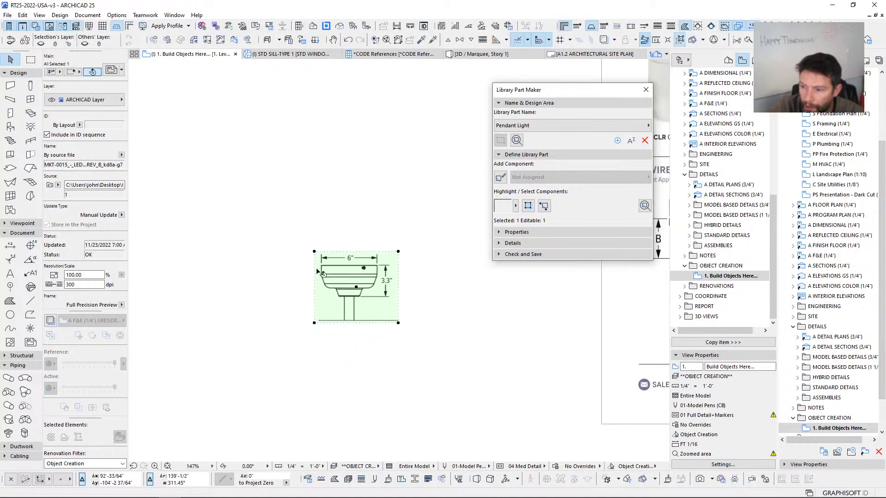
pyautogui.rightClick(305, 201)
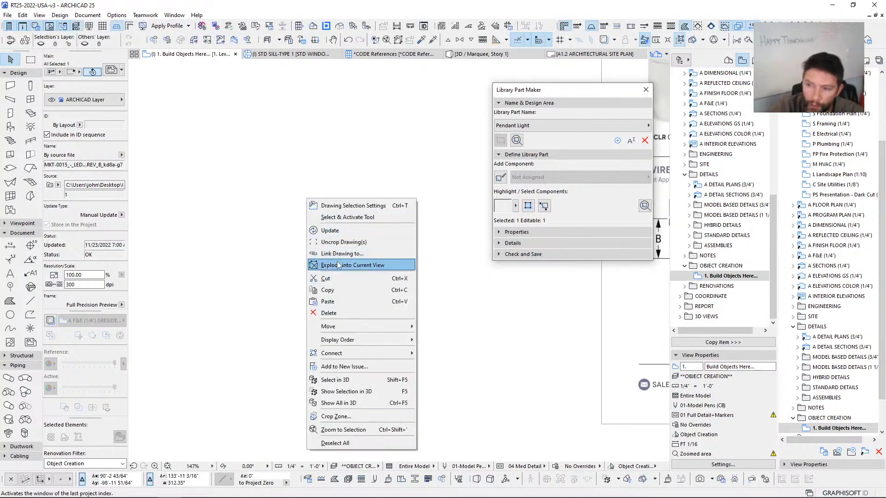
pyautogui.click(343, 265)
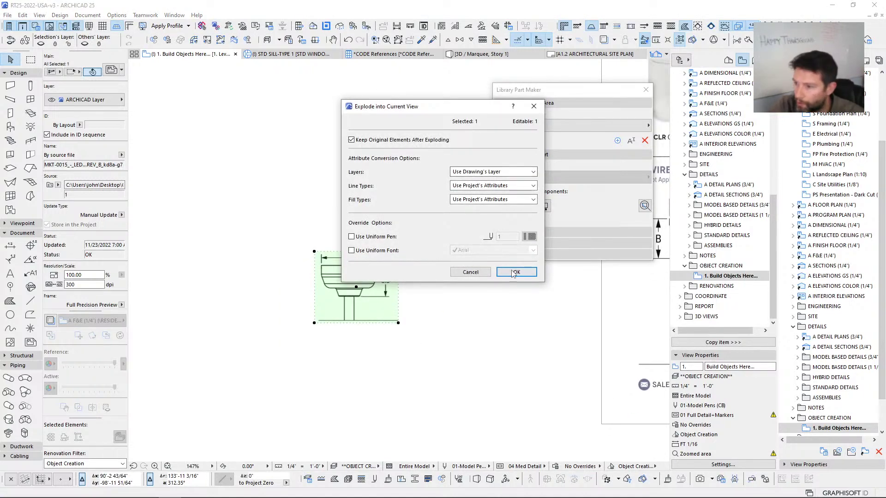
pyautogui.click(515, 272)
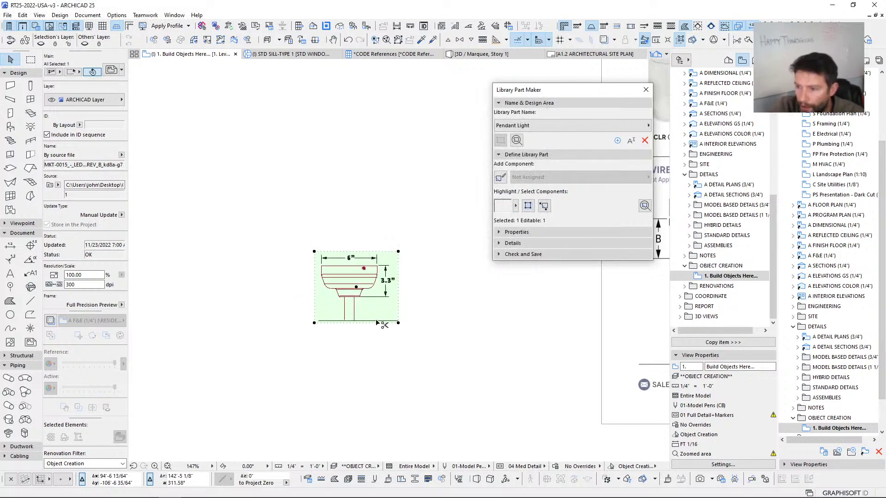
# Step: Move the original canopy drawing up, clear of its exploded linework
pyautogui.moveTo(377, 323); pyautogui.dragTo(377, 202)
pyautogui.scroll(-3, 377, 202)
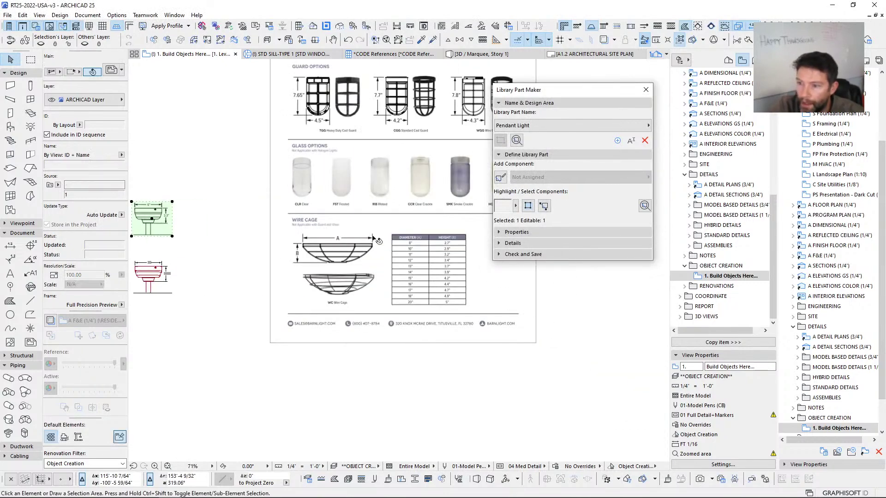
# Step: Crop the left and right edges of the Accessories to Impress sheet around the CGG Standard Cast Guard drawing
pyautogui.click(378, 240)
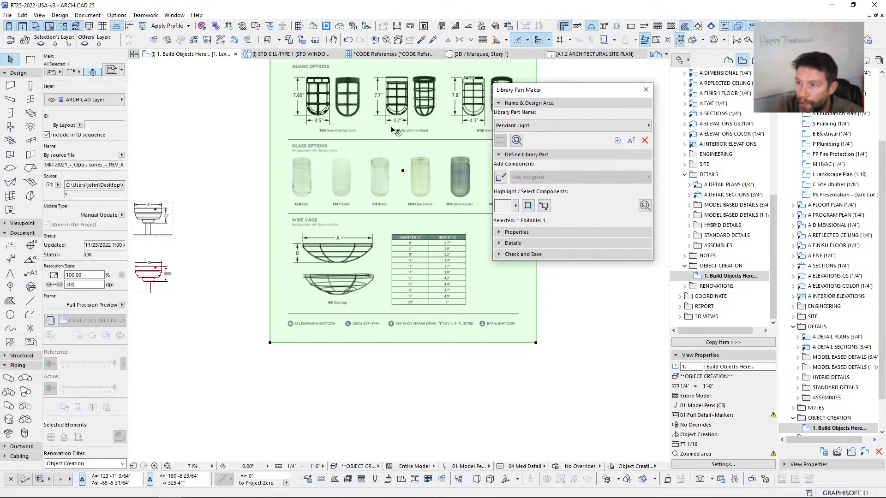
pyautogui.moveTo(417, 112); pyautogui.dragTo(343, 199, button='middle')
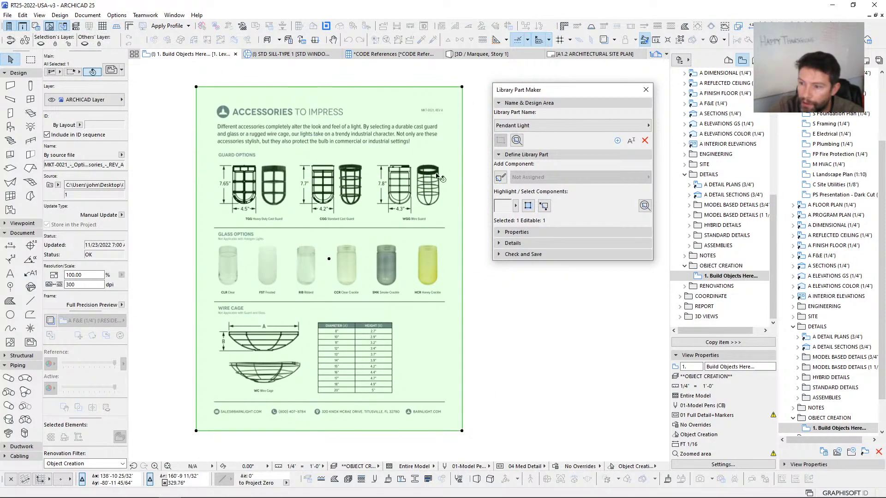
pyautogui.click(299, 165)
pyautogui.click(462, 158)
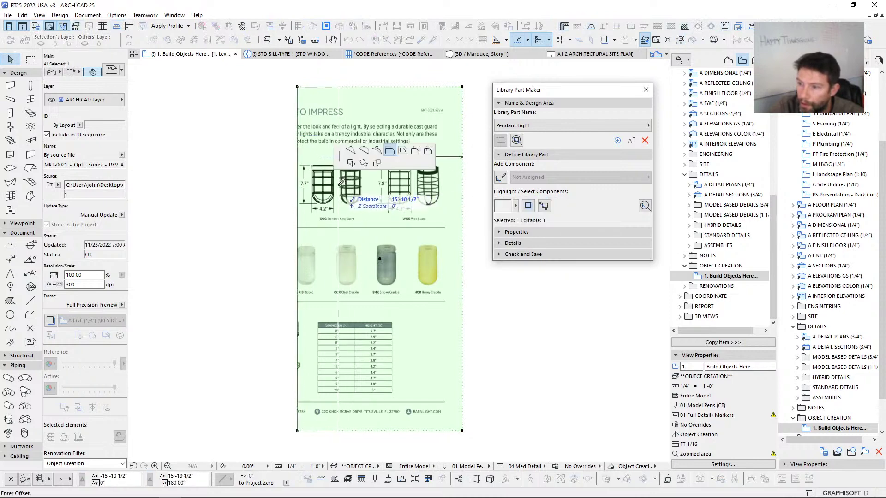
pyautogui.click(342, 182)
# Step: Crop the guard drawing's bottom edge to just below the cage, its left edge past the 7.7" dimension, and its top edge to just above
pyautogui.click(315, 431)
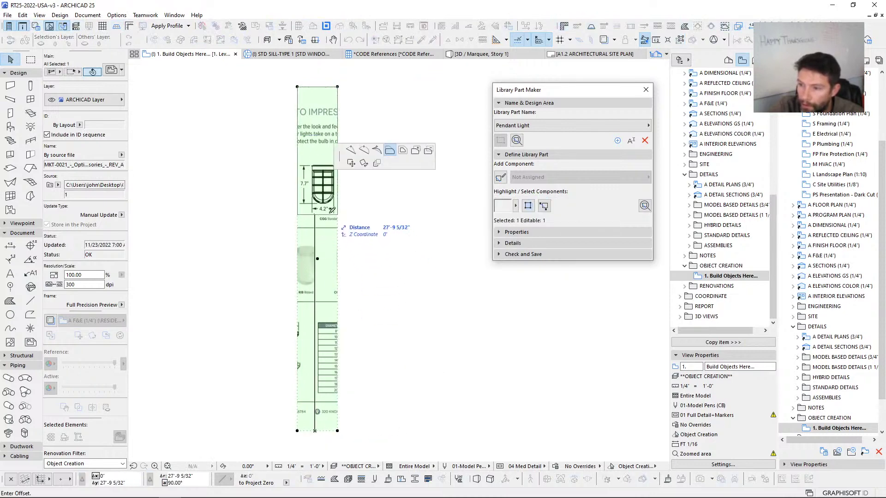
pyautogui.scroll(5, 332, 211)
pyautogui.click(285, 183)
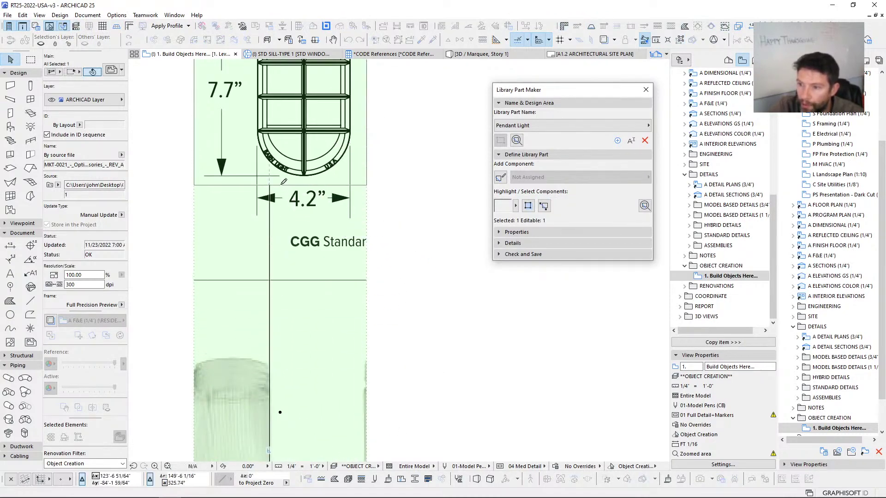
pyautogui.scroll(5, 217, 252)
pyautogui.click(197, 235)
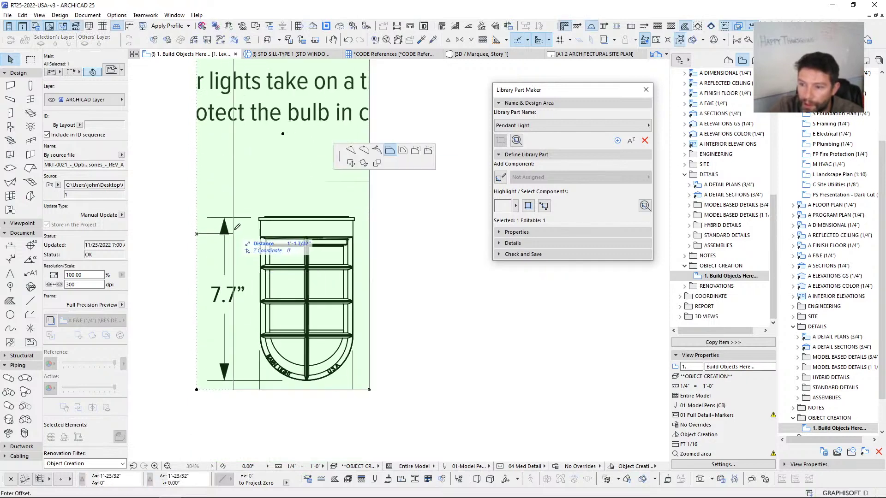
pyautogui.click(248, 226)
pyautogui.scroll(-2, 258, 161)
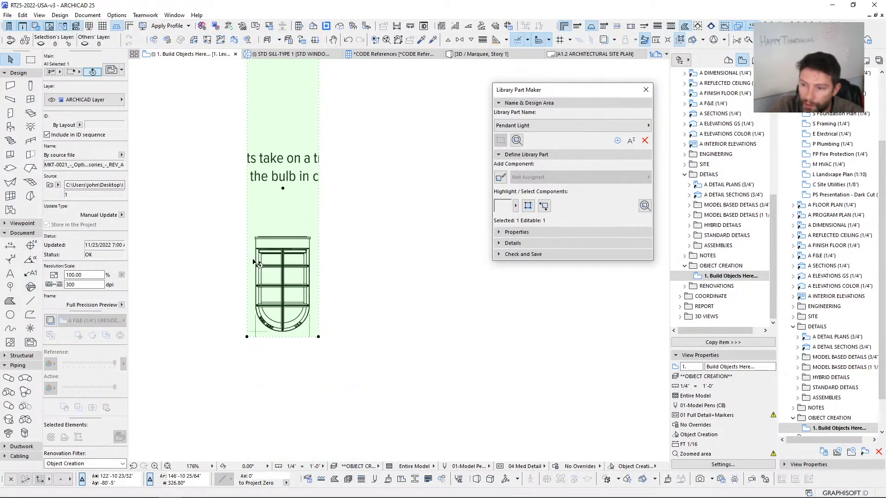
pyautogui.click(258, 86)
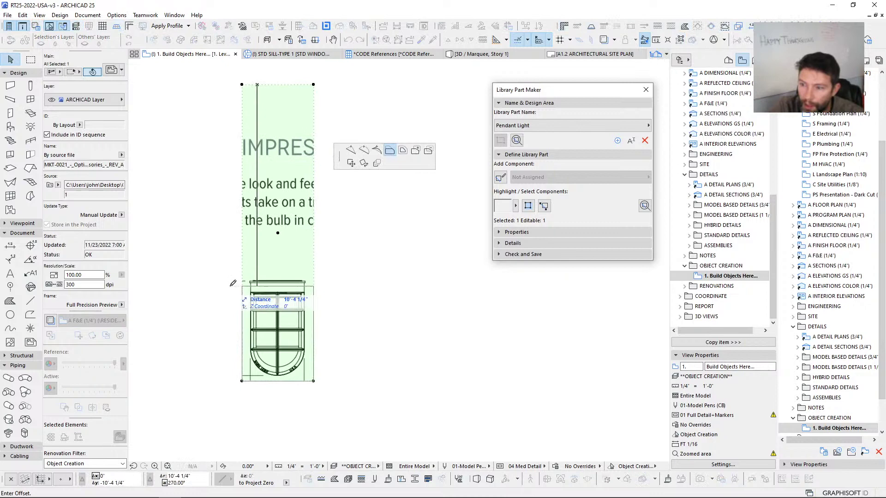
pyautogui.click(255, 265)
# Step: Explode the cropped cast guard drawing into the current view, keeping the original drawing
pyautogui.rightClick(355, 283)
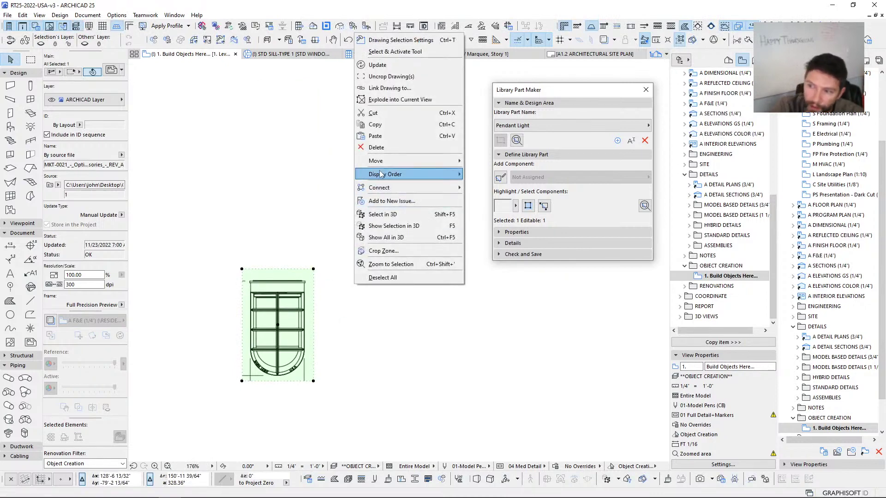
pyautogui.click(400, 100)
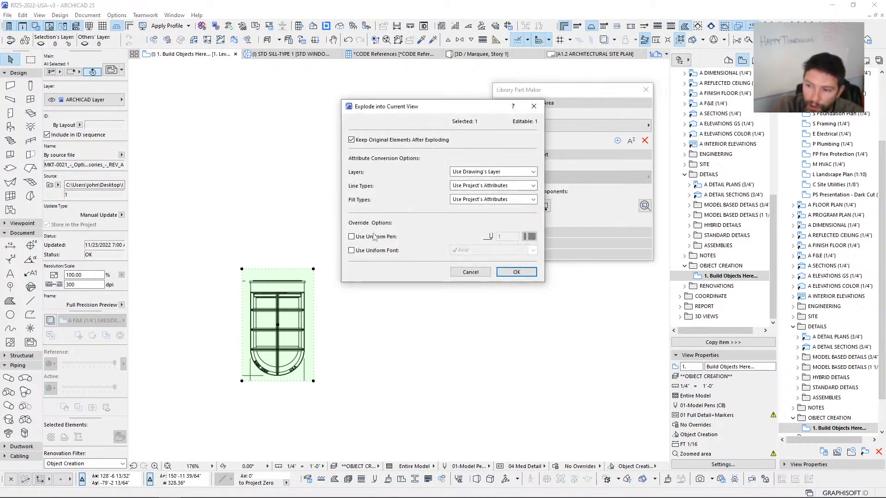
pyautogui.click(516, 272)
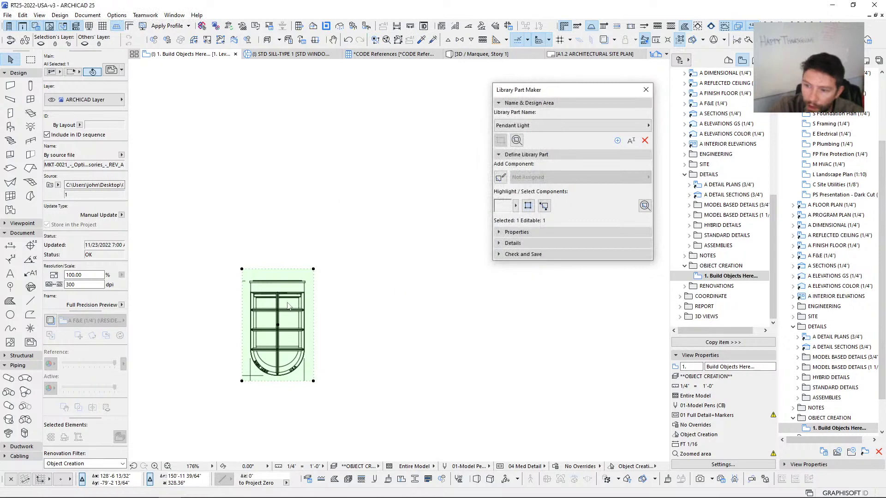
# Step: Move the original guard drawing up, clear of its exploded linework
pyautogui.hotkey('ctrl', 'd')
pyautogui.click(294, 280)
pyautogui.scroll(-3, 306, 153)
pyautogui.moveTo(306, 153); pyautogui.dragTo(308, 266, button='middle')
pyautogui.click(308, 197)
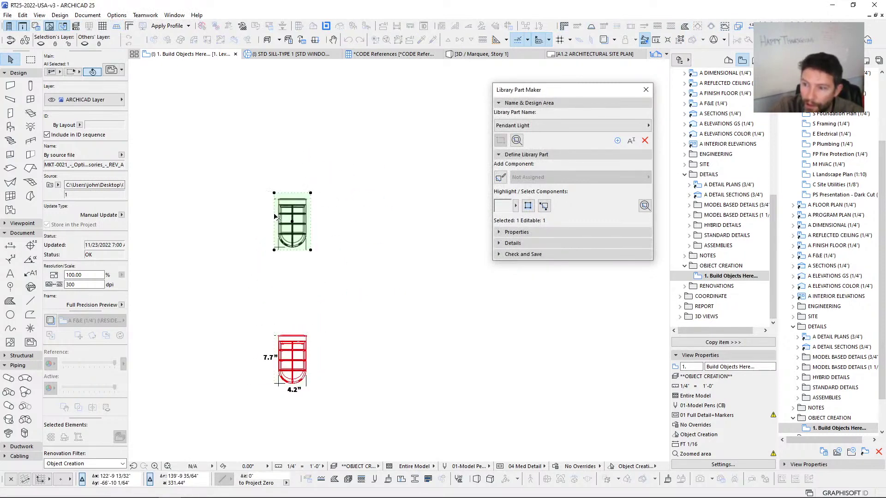
# Step: Extend the guard drawing's frame left and downward to include the full 7.7" height and 4.2" width dimensions
pyautogui.click(273, 217)
pyautogui.click(250, 218)
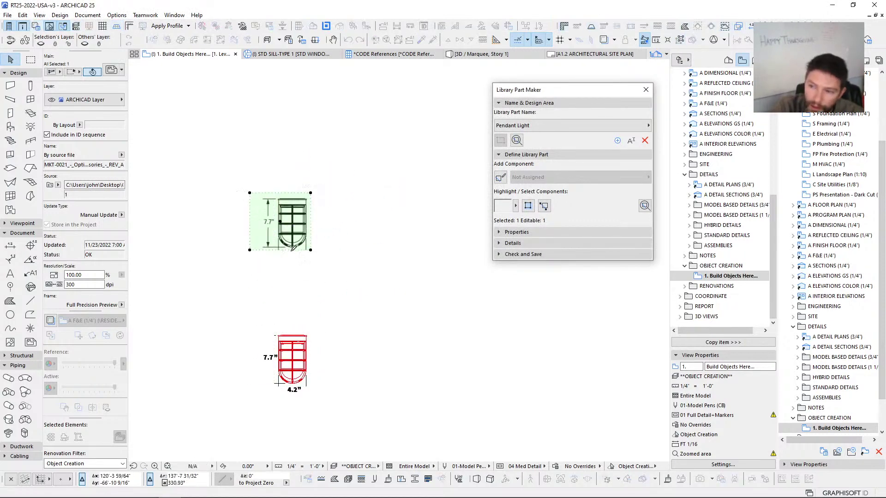
pyautogui.click(292, 250)
pyautogui.click(292, 277)
pyautogui.moveTo(310, 358); pyautogui.dragTo(451, 312, button='middle')
pyautogui.scroll(4, 452, 315)
pyautogui.press('Escape')
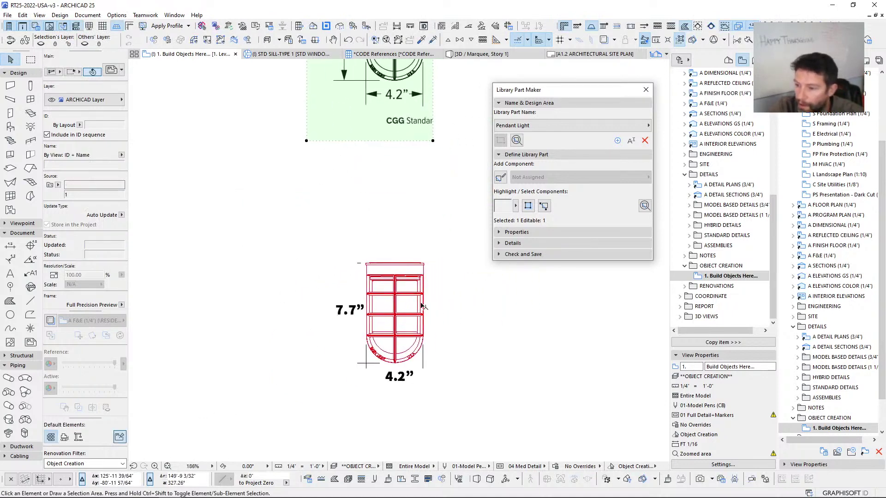
# Step: Resize all the exploded guard linework graphically, including its texts, so the dimensioned height becomes 7.7"
pyautogui.scroll(3, 421, 314)
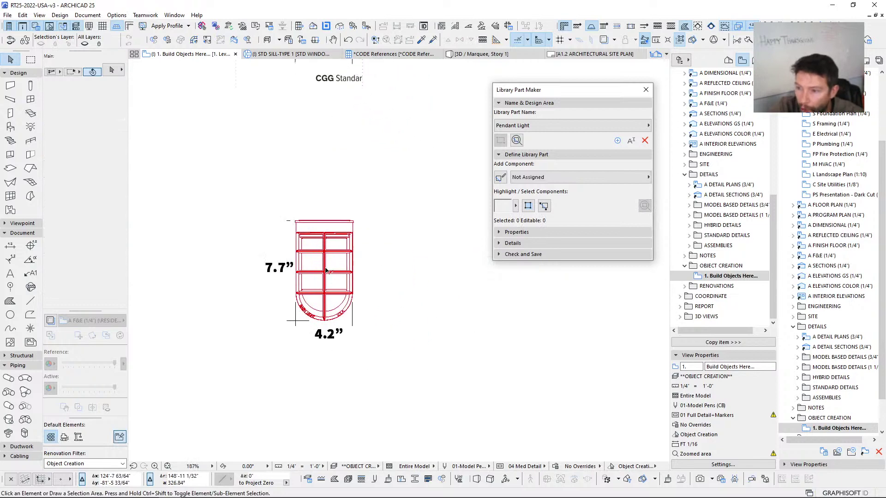
pyautogui.moveTo(176, 157); pyautogui.dragTo(478, 438)
pyautogui.hotkey('ctrl', 'a')
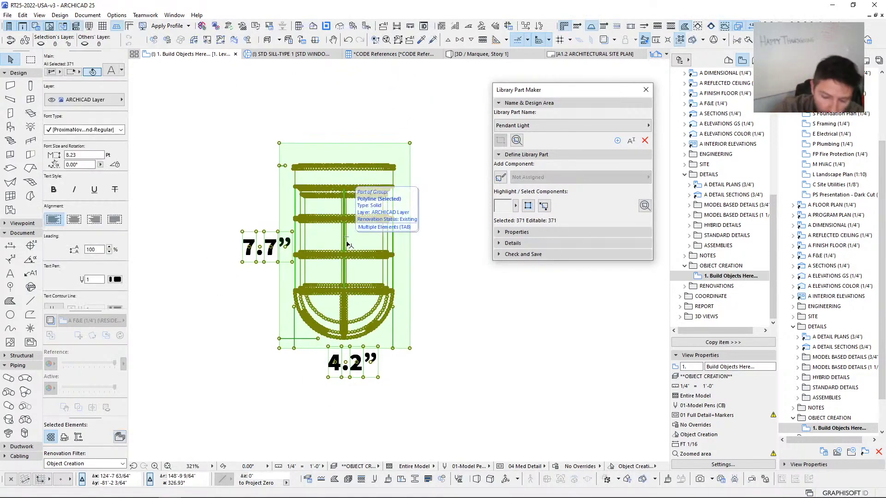
pyautogui.hotkey('ctrl', 'k')
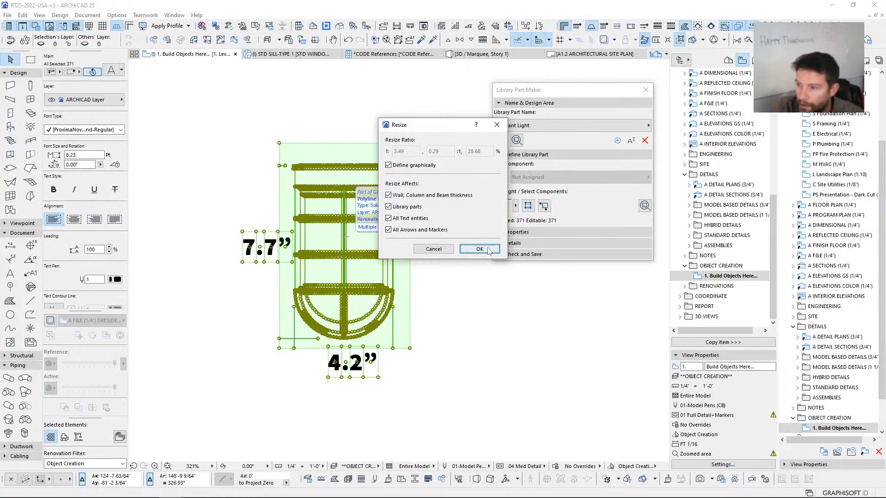
pyautogui.click(480, 249)
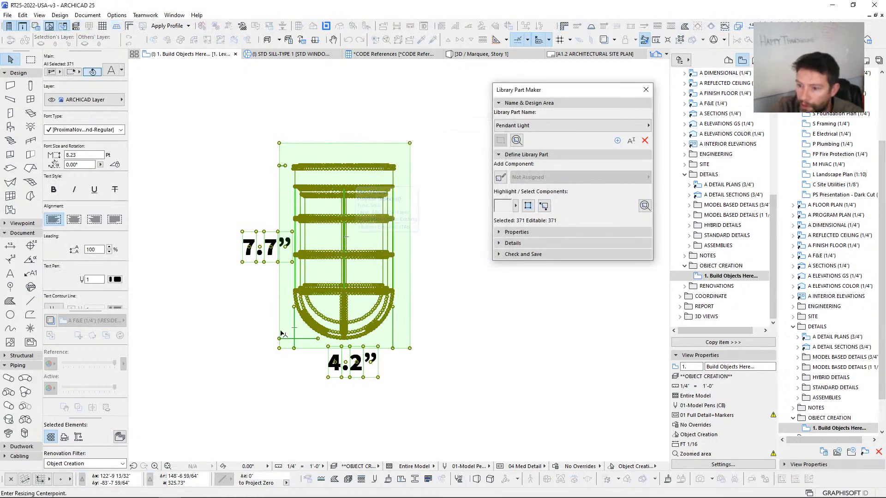
pyautogui.click(285, 166)
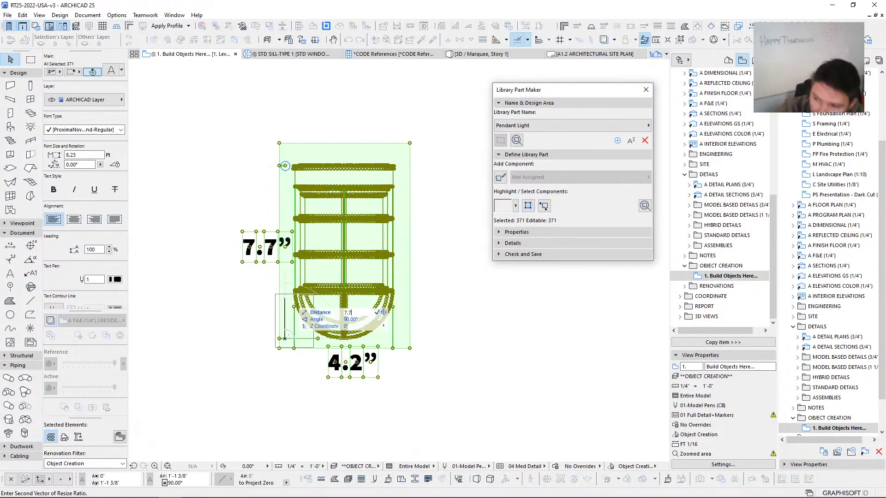
pyautogui.write('7.7"')
pyautogui.press('Return')
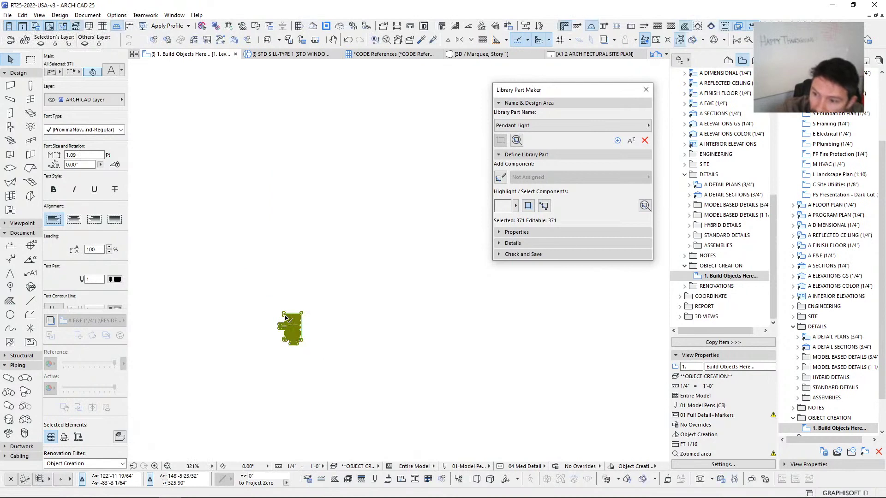
pyautogui.scroll(6, 285, 331)
pyautogui.scroll(-7, 339, 294)
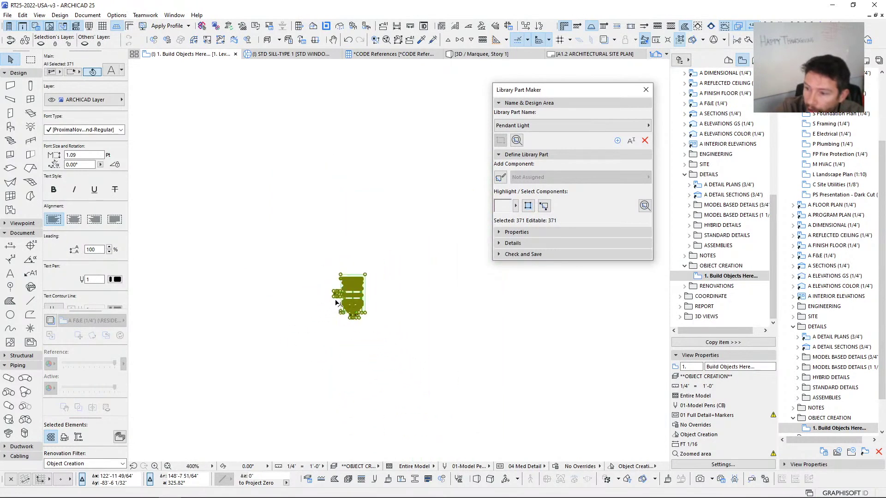
# Step: Move the resized guard linework horizontally to just above and beside the canopy drawings
pyautogui.moveTo(344, 280); pyautogui.dragTo(391, 294, button='middle')
pyautogui.moveTo(388, 298); pyautogui.dragTo(299, 310)
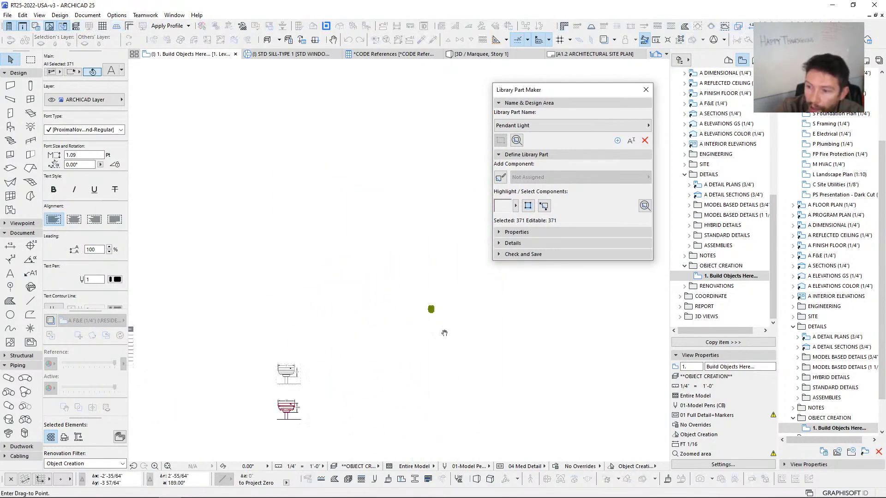
pyautogui.moveTo(444, 333); pyautogui.dragTo(581, 332, button='middle')
pyautogui.scroll(-3, 443, 347)
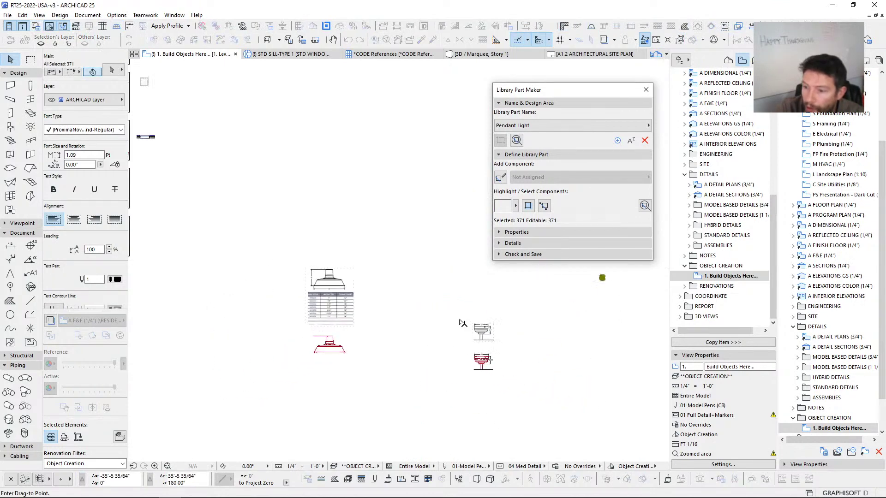
pyautogui.moveTo(463, 322); pyautogui.dragTo(425, 287, button='middle')
pyautogui.click(367, 295)
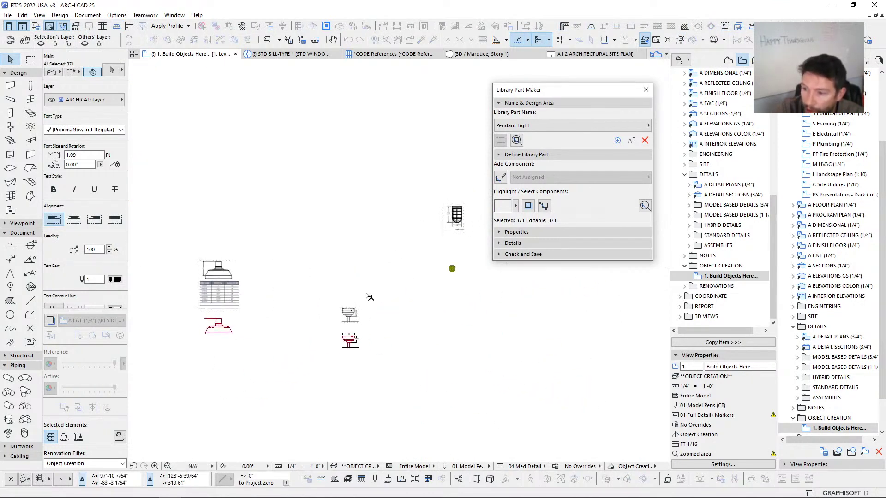
# Step: Resize the exploded canopy linework graphically so its dimensioned width becomes 6"
pyautogui.scroll(5, 369, 318)
pyautogui.click(241, 319)
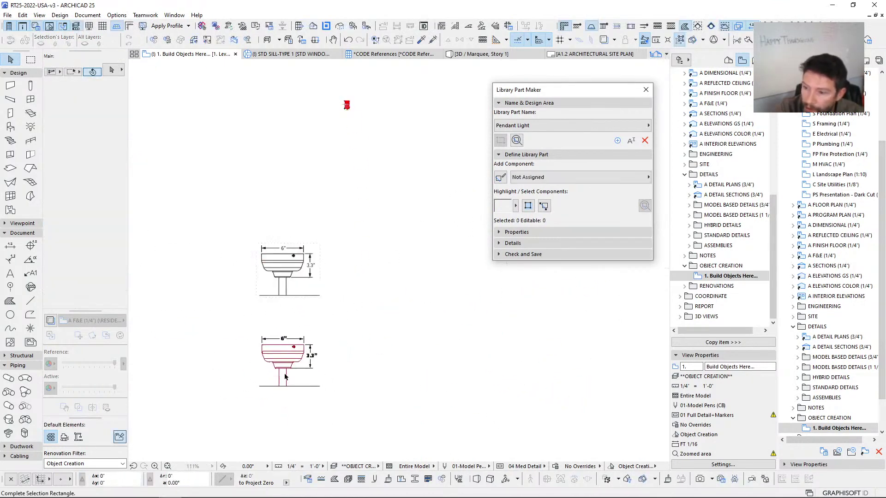
pyautogui.click(306, 372)
pyautogui.scroll(8, 282, 346)
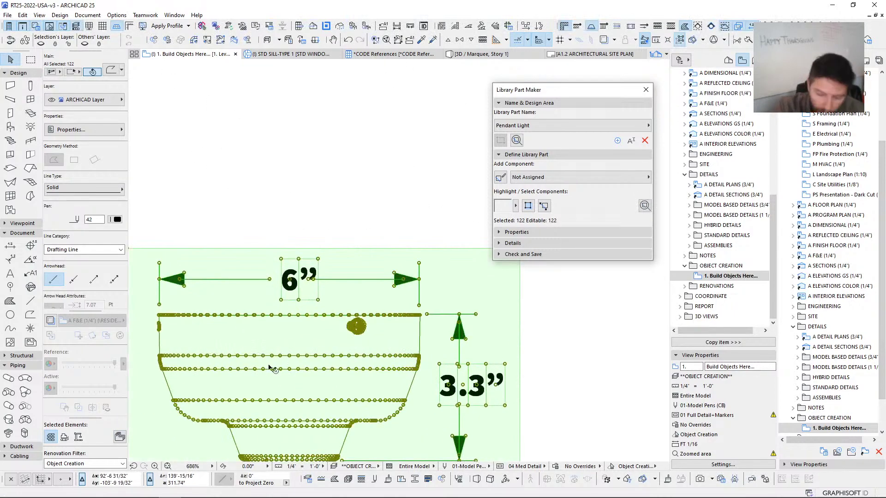
pyautogui.hotkey('ctrl', 'k')
pyautogui.click(479, 252)
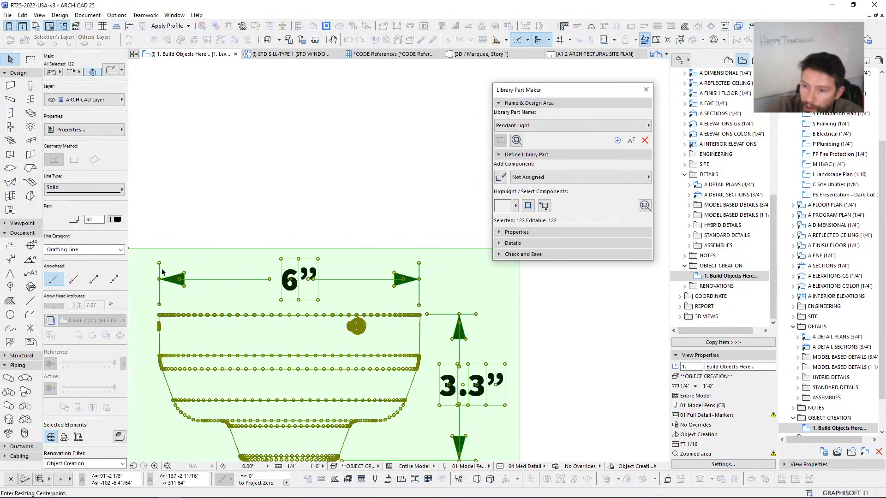
pyautogui.click(419, 270)
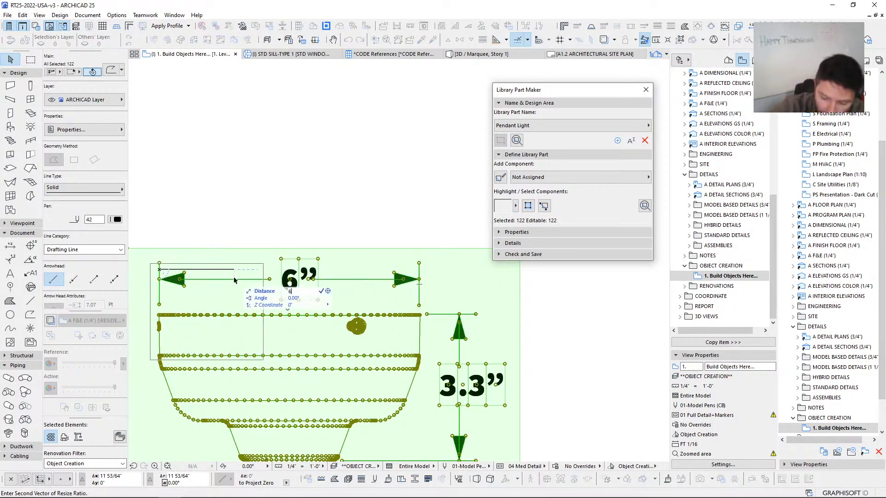
pyautogui.click(197, 272)
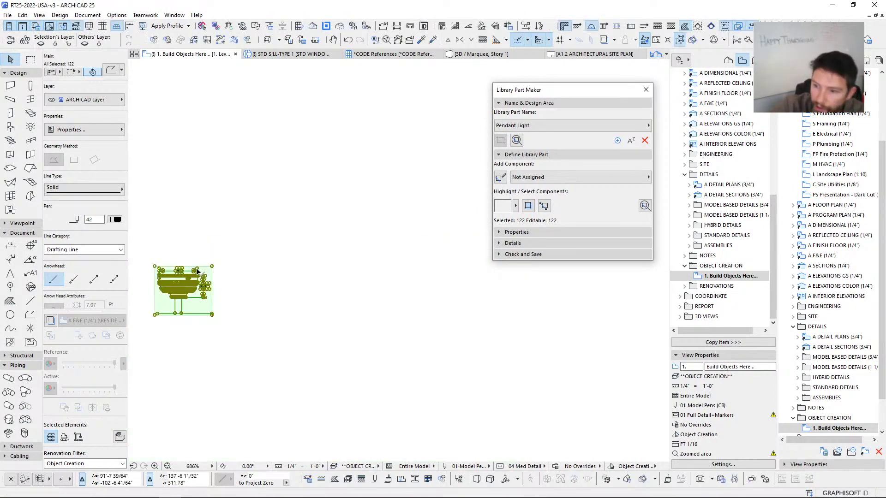
# Step: Move the resized canopy linework to just above the resized guard linework
pyautogui.click(182, 312)
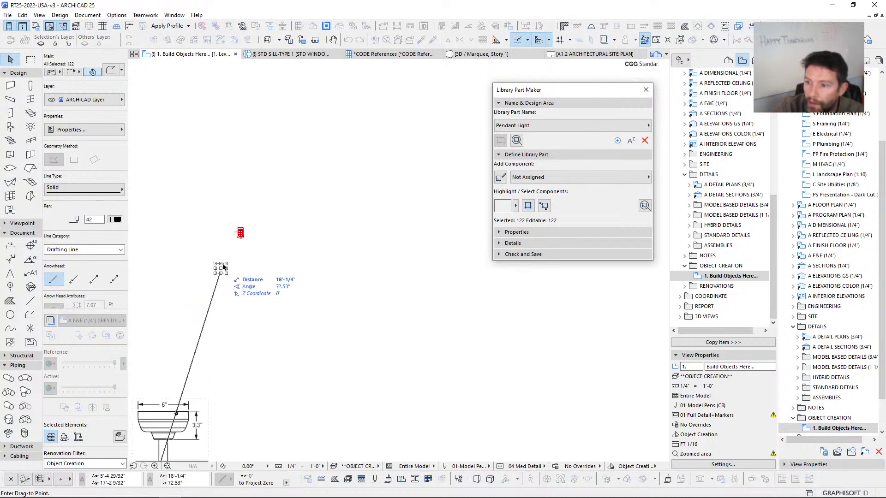
pyautogui.scroll(5, 232, 233)
pyautogui.moveTo(222, 268); pyautogui.dragTo(173, 356, button='middle')
pyautogui.click(258, 189)
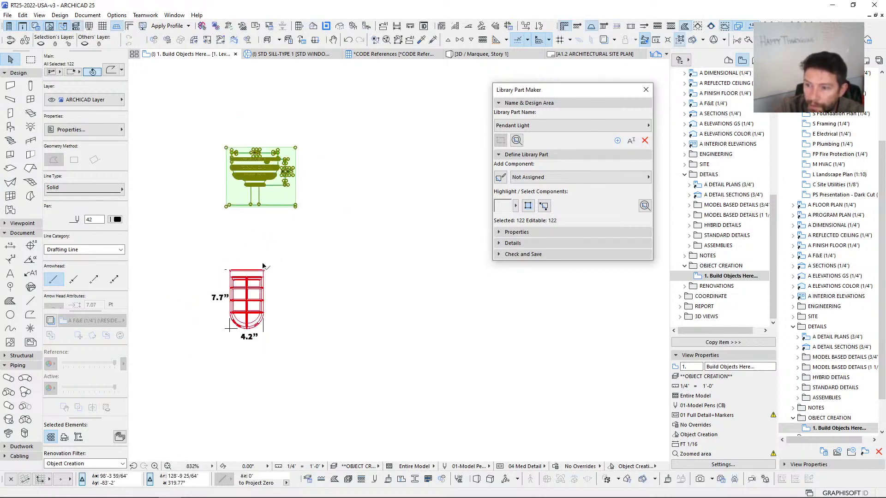
pyautogui.scroll(-5, 260, 267)
pyautogui.hotkey('ctrl', 'd')
pyautogui.click(433, 190)
pyautogui.click(433, 134)
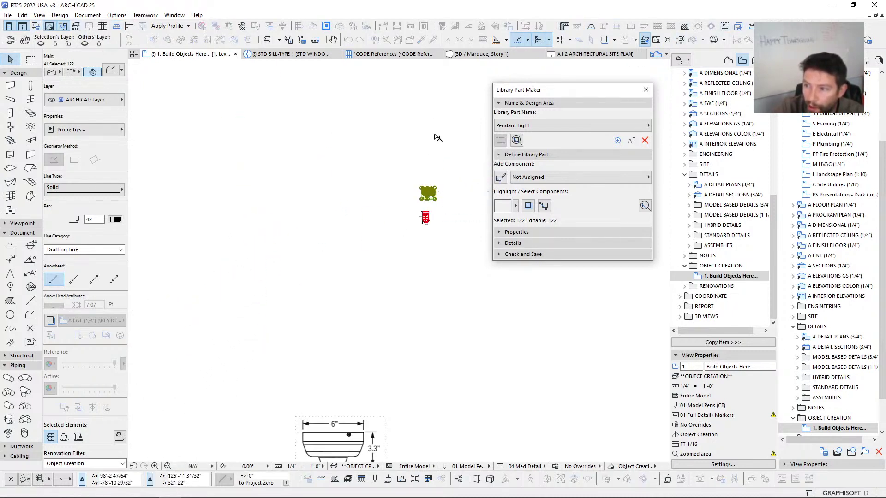
# Step: Examine the shade drawing's height and diameter table alongside its exploded linework
pyautogui.scroll(-2, 428, 232)
pyautogui.moveTo(138, 307); pyautogui.dragTo(344, 264, button='middle')
pyautogui.scroll(-3, 344, 265)
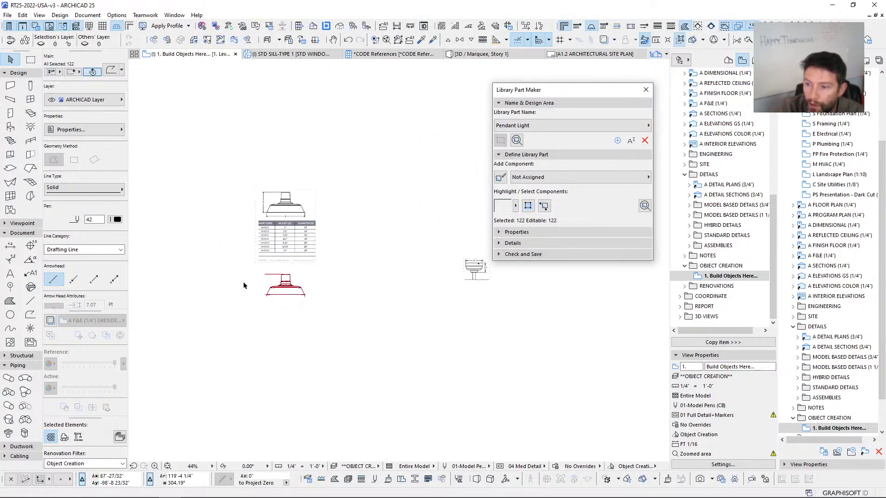
pyautogui.scroll(6, 266, 312)
pyautogui.moveTo(440, 210)
pyautogui.mouseDown(button='middle')
pyautogui.moveTo(423, 322)
pyautogui.moveTo(402, 322)
pyautogui.mouseUp(button='middle')
pyautogui.press('Escape')
pyautogui.moveTo(269, 239); pyautogui.dragTo(233, 360, button='middle')
pyautogui.scroll(-2, 241, 277)
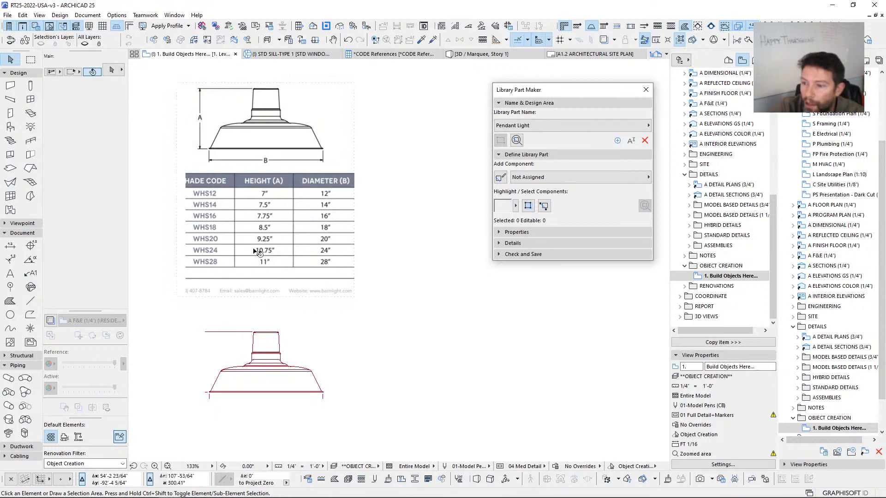
# Step: Measure the exploded shade linework's width between its two diameter extension lines
pyautogui.scroll(3, 248, 430)
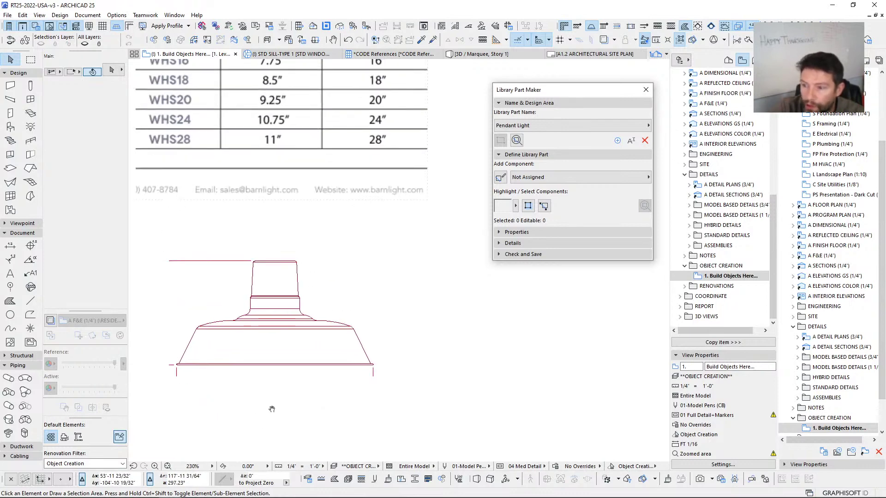
pyautogui.press('m')
pyautogui.click(177, 377)
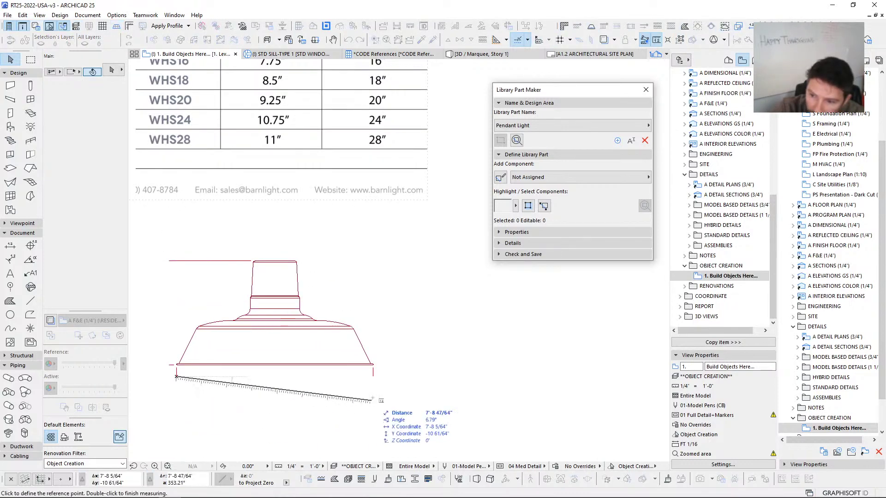
pyautogui.press('Escape')
# Step: Resize all the exploded shade linework graphically so that its dimensioned diameter becomes 24"
pyautogui.moveTo(153, 245); pyautogui.dragTo(431, 419)
pyautogui.moveTo(353, 398); pyautogui.dragTo(376, 396, button='middle')
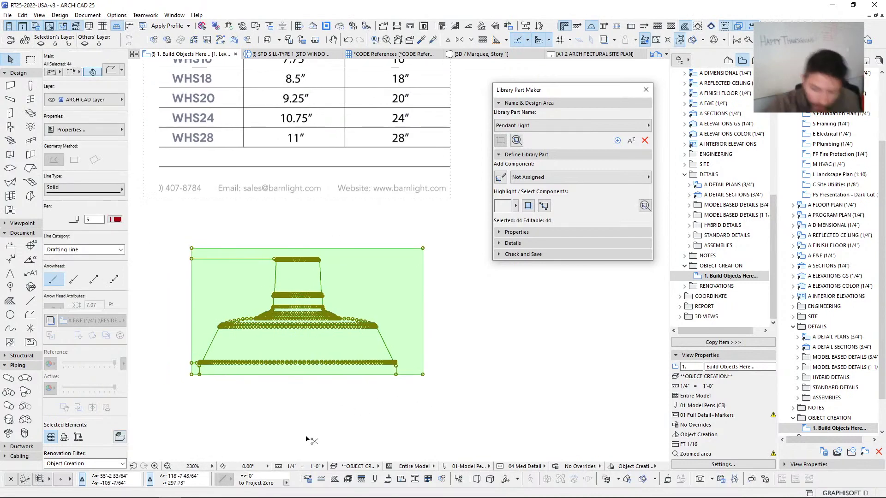
pyautogui.hotkey('ctrl', 'k')
pyautogui.press('Return')
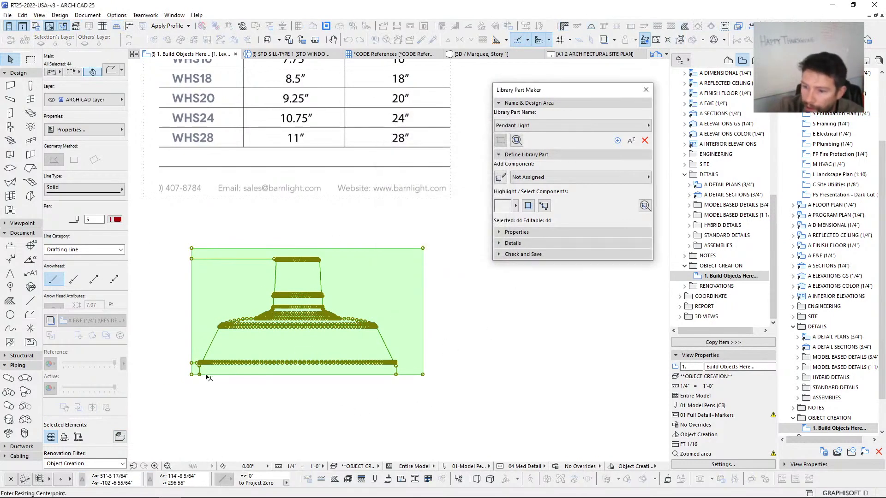
pyautogui.click(397, 375)
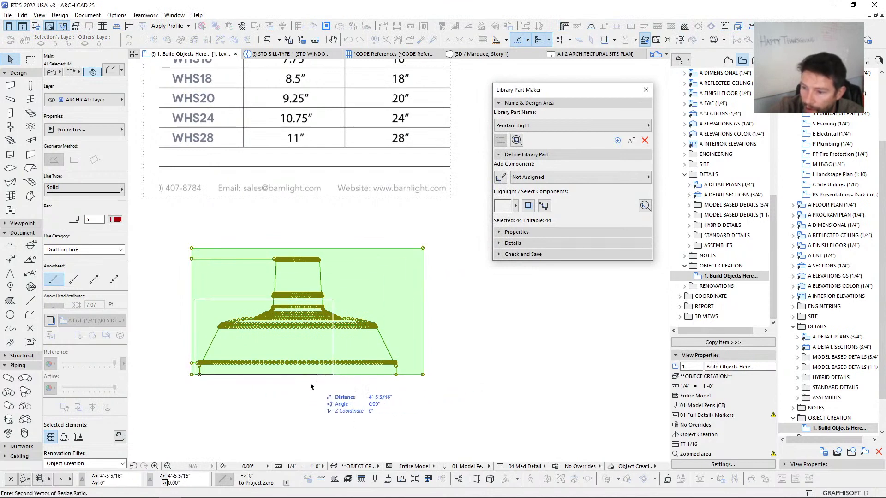
pyautogui.click(251, 372)
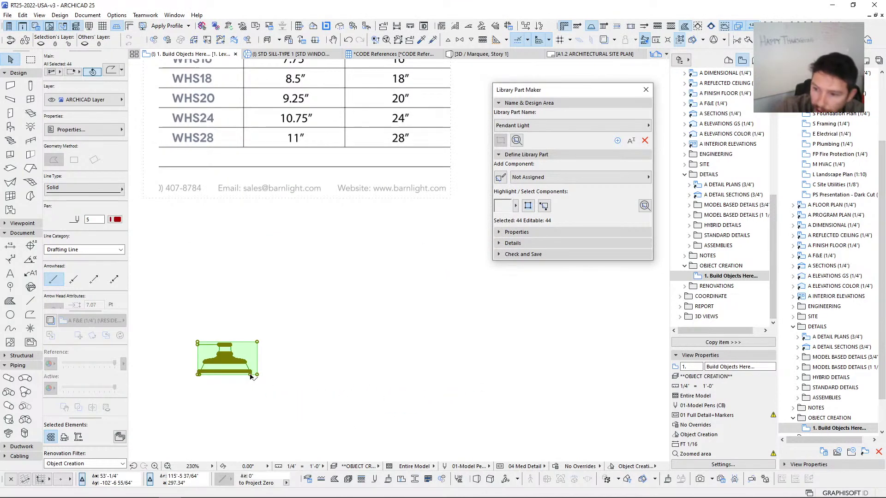
# Step: Measure the resized shade's height between its extension lines and compare it with the WHS24 row of the table
pyautogui.scroll(5, 206, 360)
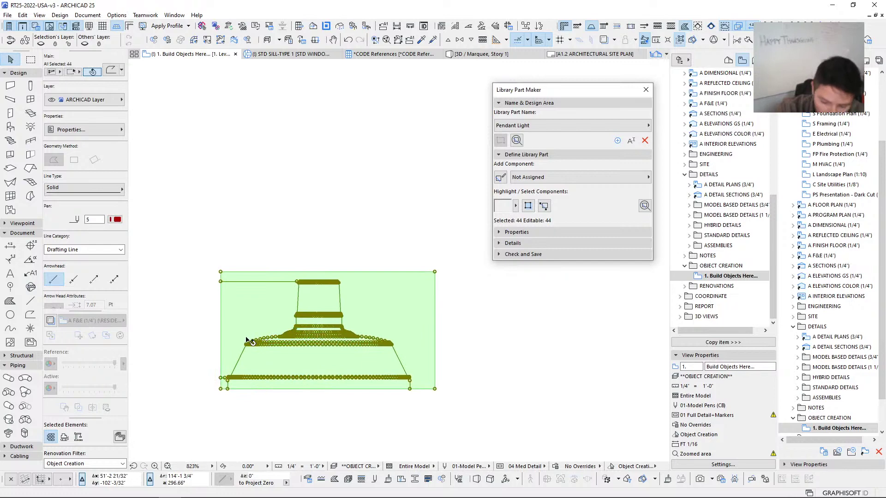
pyautogui.scroll(5, 231, 362)
pyautogui.press('m')
pyautogui.click(226, 404)
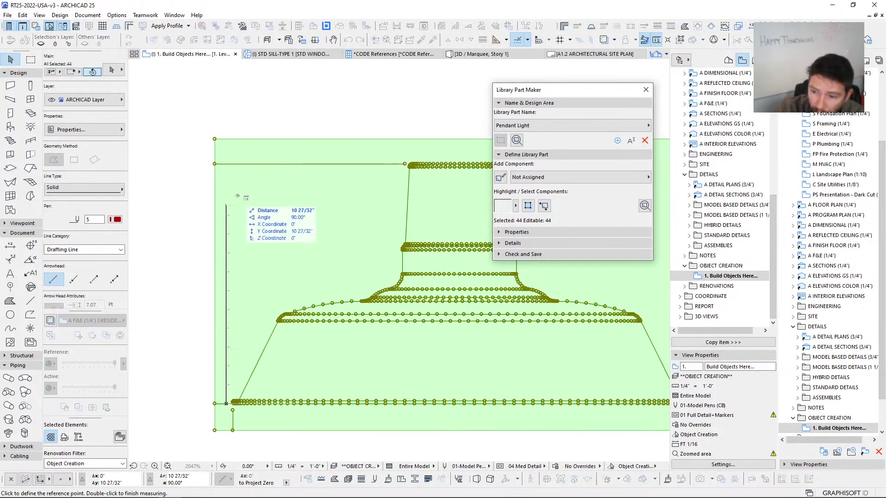
pyautogui.scroll(-6, 217, 282)
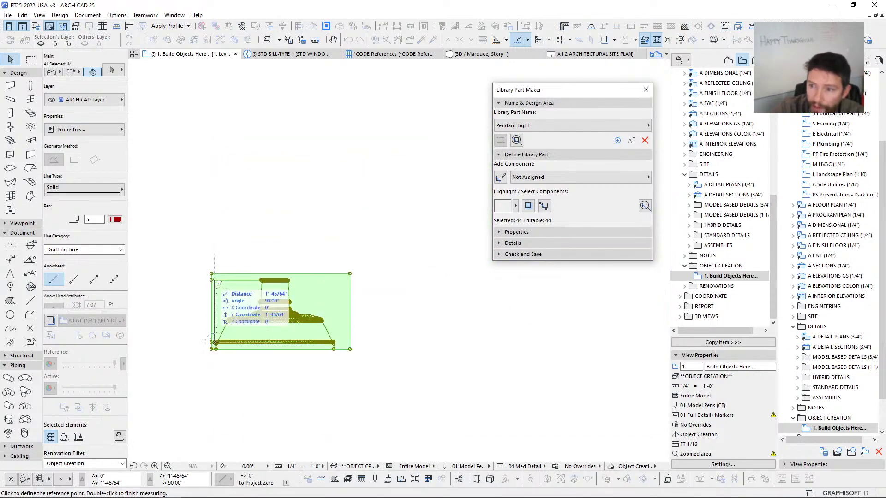
pyautogui.scroll(-2, 212, 277)
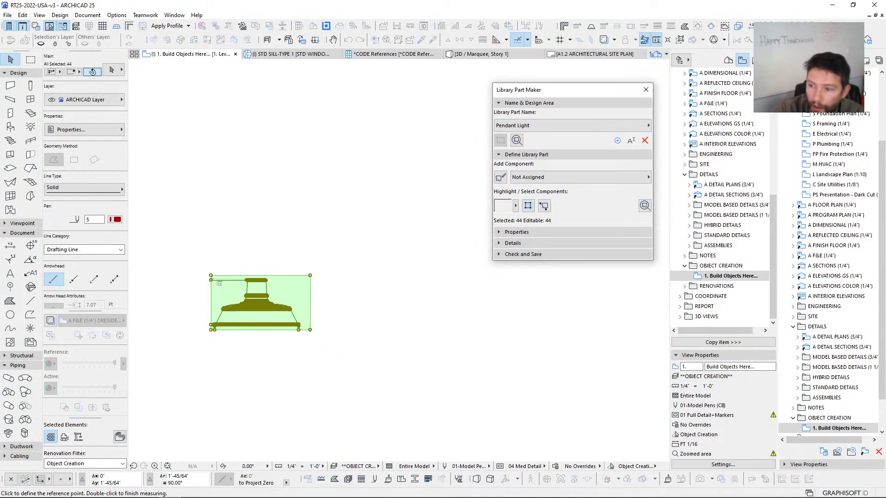
pyautogui.scroll(-4, 211, 280)
pyautogui.moveTo(211, 280); pyautogui.dragTo(211, 385, button='middle')
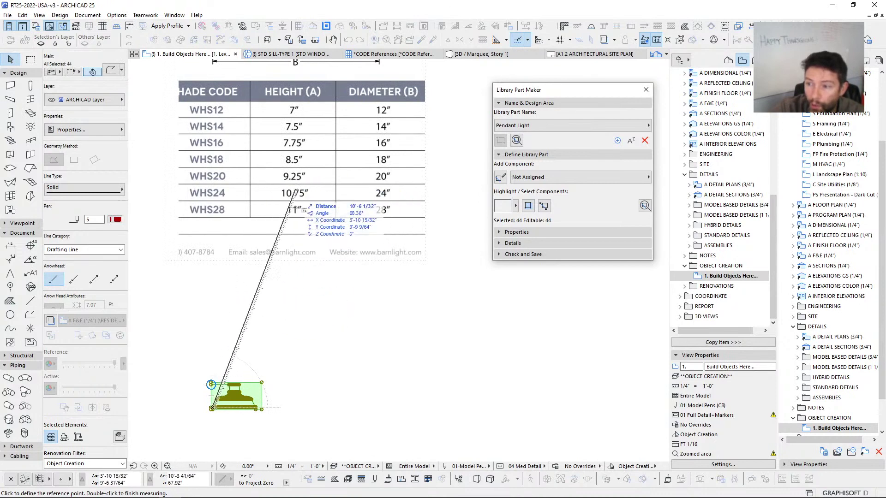
pyautogui.moveTo(243, 307); pyautogui.dragTo(273, 242, button='middle')
pyautogui.press('Escape')
# Step: Copy the short extension line at the shade's base 10.75" straight up to mark the table height
pyautogui.scroll(8, 250, 364)
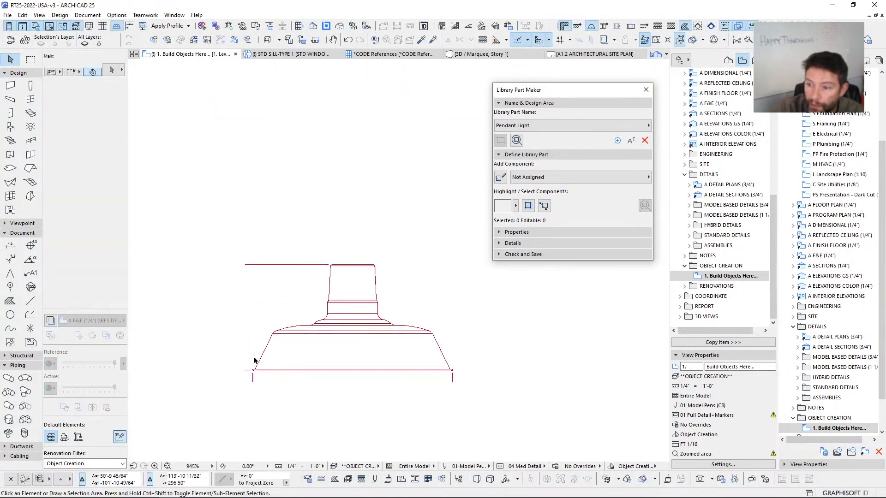
pyautogui.click(231, 366)
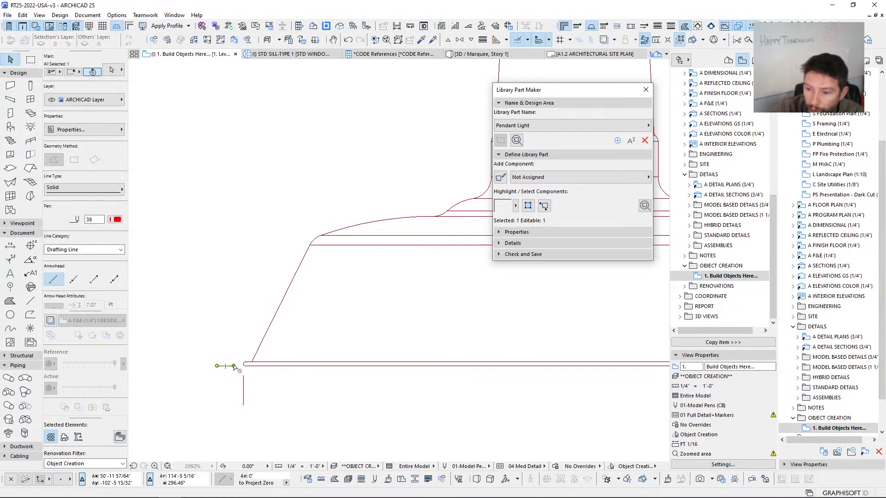
pyautogui.moveTo(233, 366); pyautogui.dragTo(267, 146)
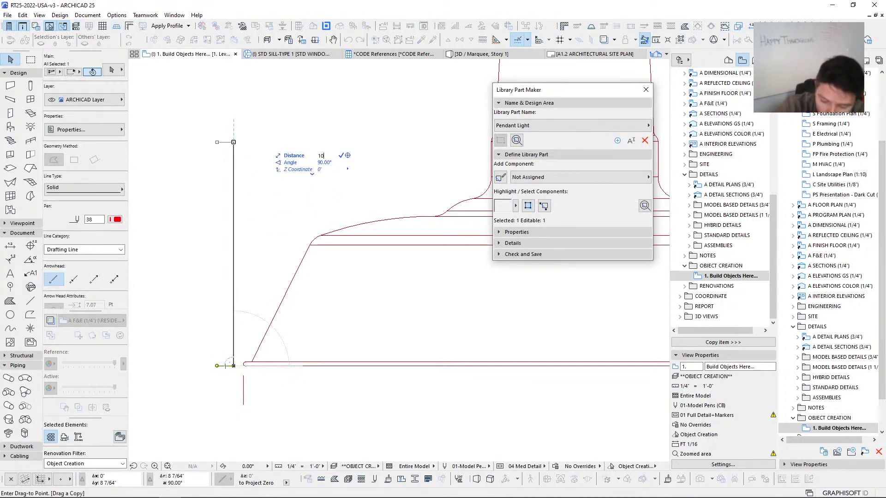
pyautogui.press('Return')
pyautogui.scroll(-3, 246, 127)
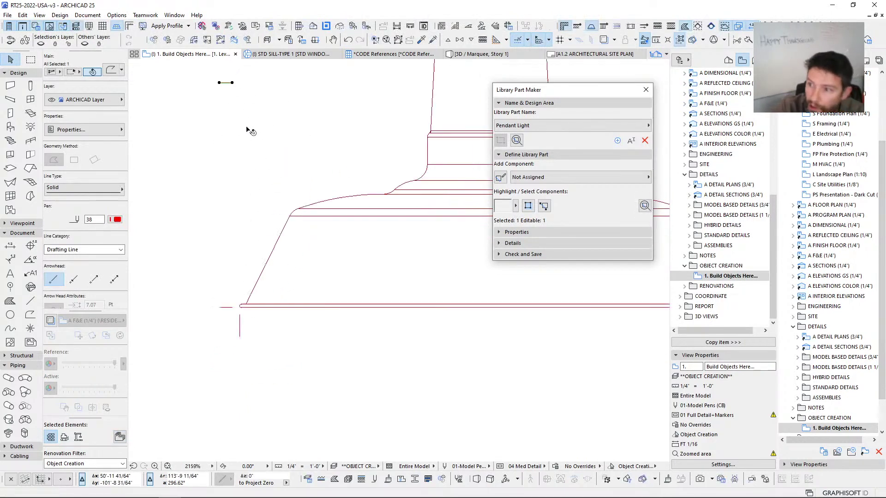
# Step: Stretch the copied height line horizontally so that it runs across the shade's neck and past it
pyautogui.moveTo(245, 110); pyautogui.dragTo(148, 221, button='middle')
pyautogui.click(146, 232)
pyautogui.click(423, 248)
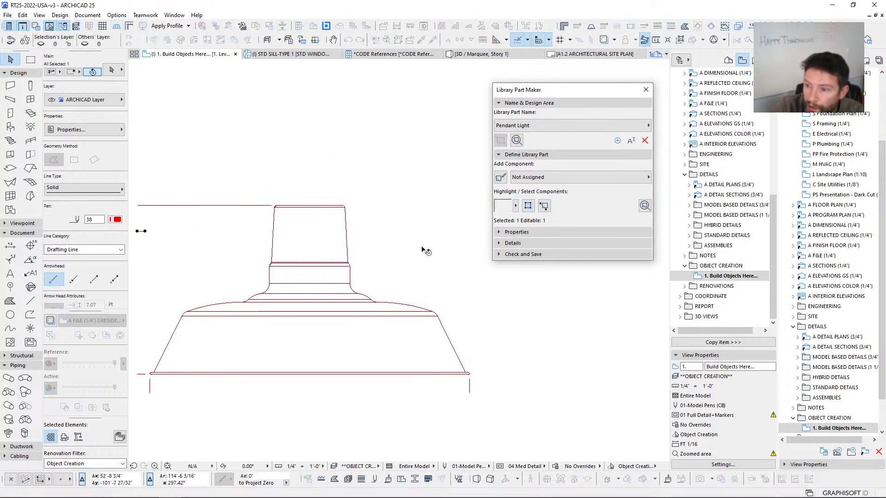
pyautogui.press('Escape')
# Step: Move the linework of the neck's top rim straight down onto the 10.75" height line
pyautogui.scroll(4, 297, 212)
pyautogui.scroll(1, 296, 212)
pyautogui.moveTo(208, 169); pyautogui.dragTo(447, 240)
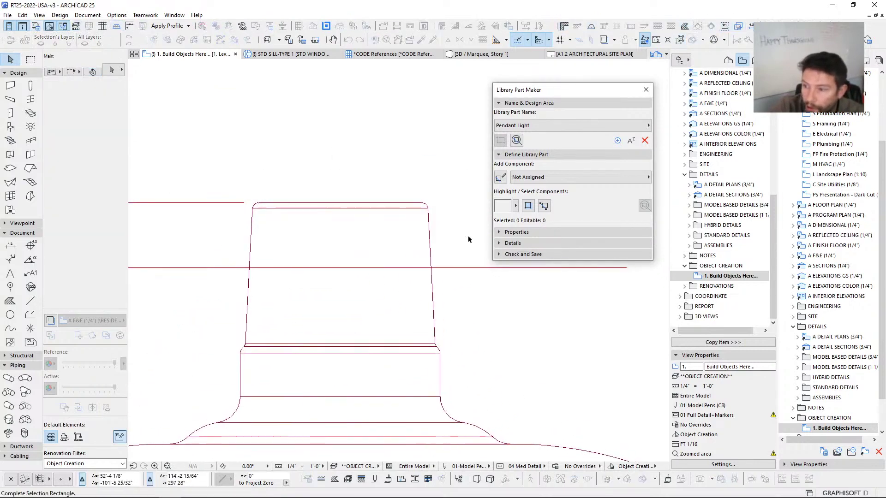
pyautogui.click(415, 205)
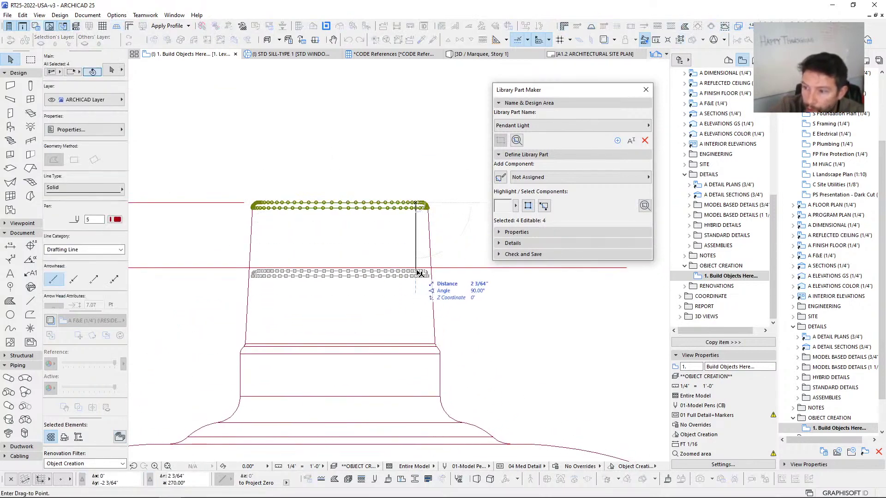
pyautogui.click(429, 269)
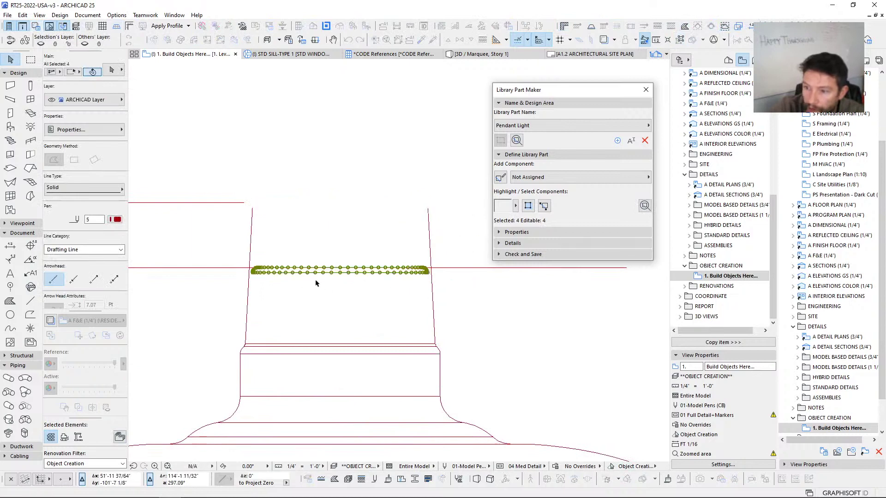
# Step: Reposition the upper ends of both sloped neck side lines onto the corners of the lowered rim
pyautogui.click(253, 209)
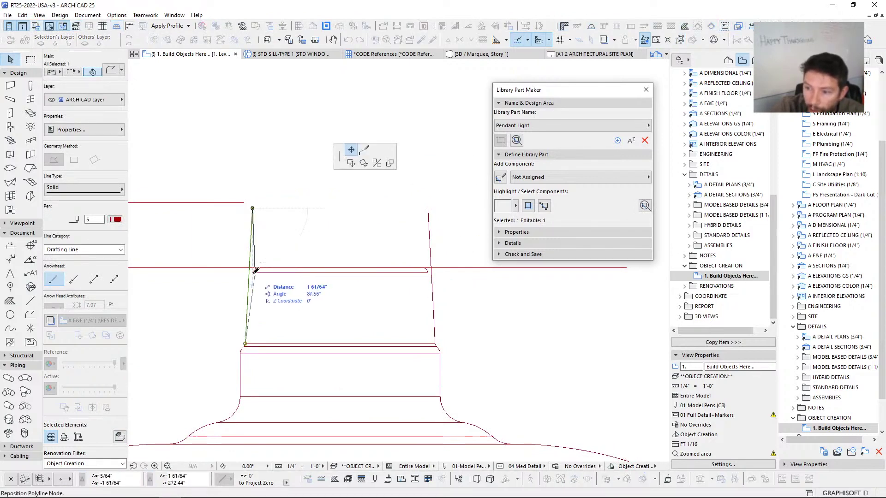
pyautogui.scroll(3, 255, 271)
pyautogui.click(253, 269)
pyautogui.scroll(-2, 251, 285)
pyautogui.moveTo(471, 236); pyautogui.dragTo(338, 217, button='middle')
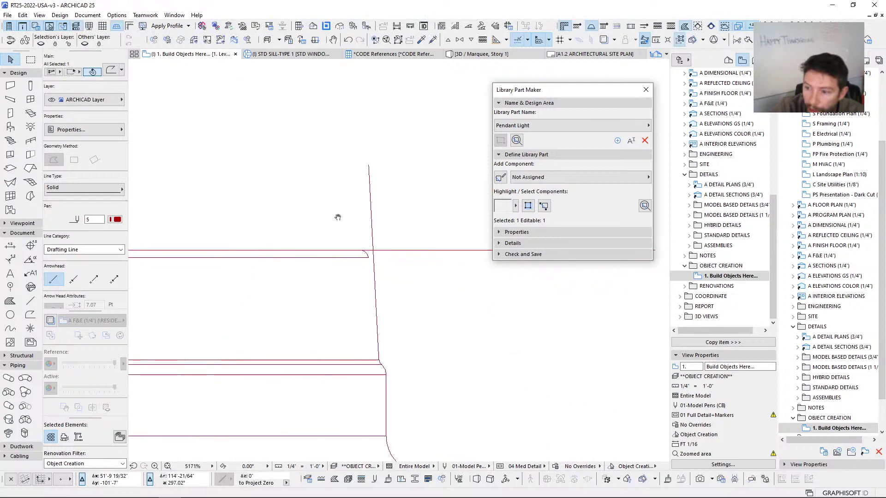
pyautogui.click(368, 165)
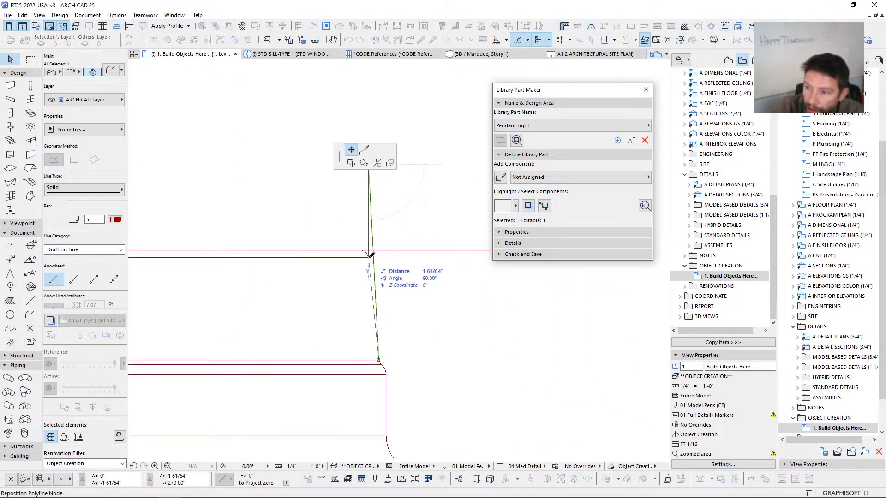
pyautogui.click(372, 254)
pyautogui.scroll(-4, 314, 259)
pyautogui.press('Escape')
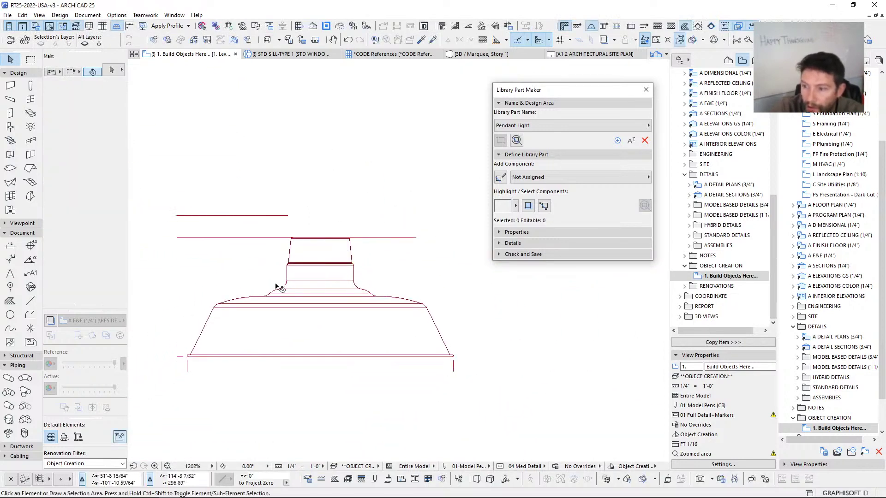
pyautogui.scroll(2, 277, 286)
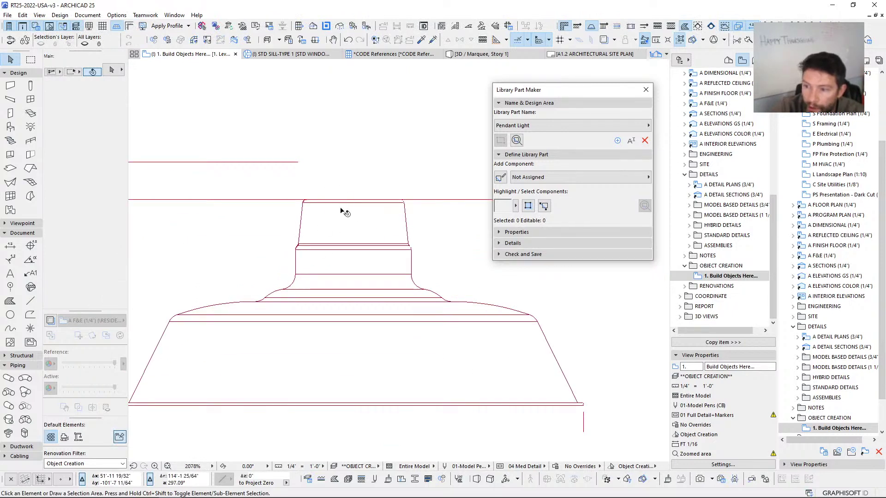
pyautogui.scroll(-3, 345, 212)
pyautogui.moveTo(345, 212)
pyautogui.mouseDown(button='middle')
pyautogui.moveTo(326, 269)
pyautogui.moveTo(373, 333)
pyautogui.mouseUp(button='middle')
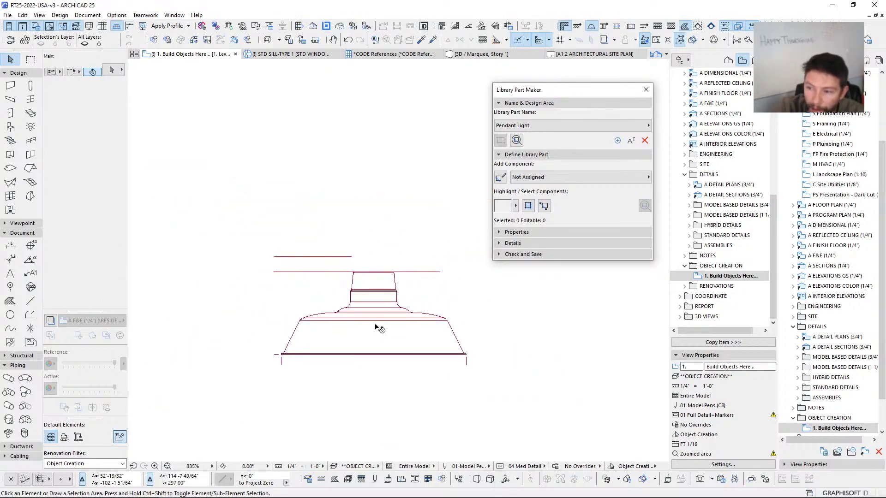
pyautogui.scroll(2, 443, 360)
pyautogui.click(510, 401)
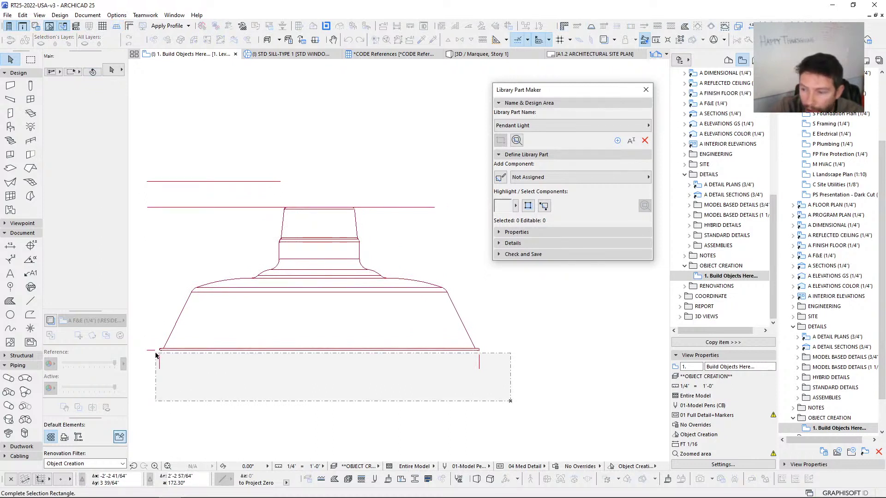
pyautogui.click(156, 354)
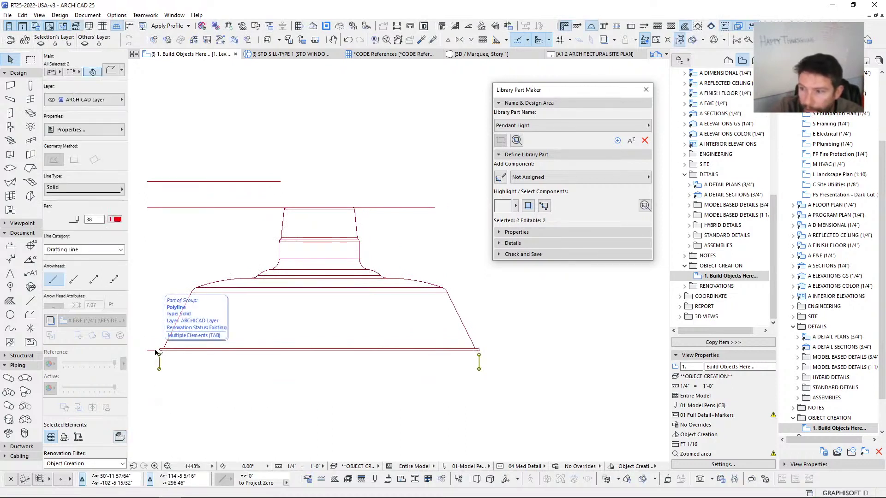
pyautogui.moveTo(196, 364); pyautogui.dragTo(284, 366, button='middle')
pyautogui.press('Escape')
pyautogui.moveTo(545, 373); pyautogui.dragTo(531, 380, button='middle')
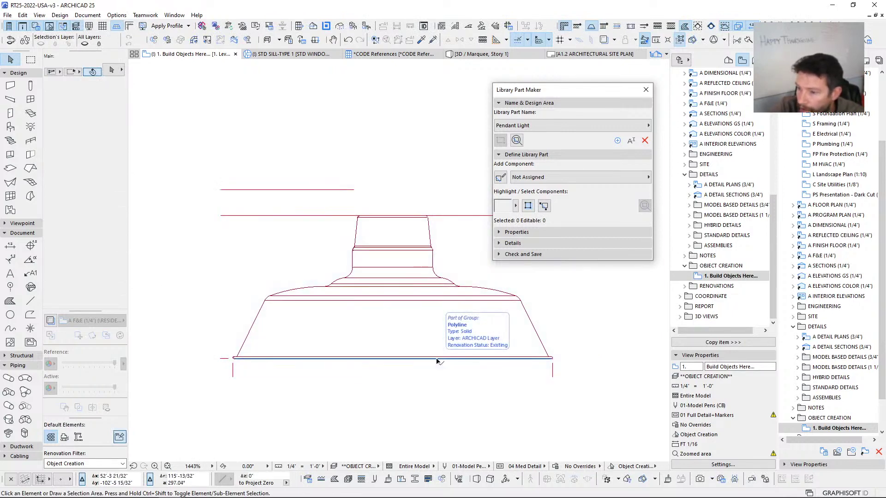
# Step: Copy the diameter extension line at the shade's outer edge horizontally to the middle of the shade's base
pyautogui.click(553, 373)
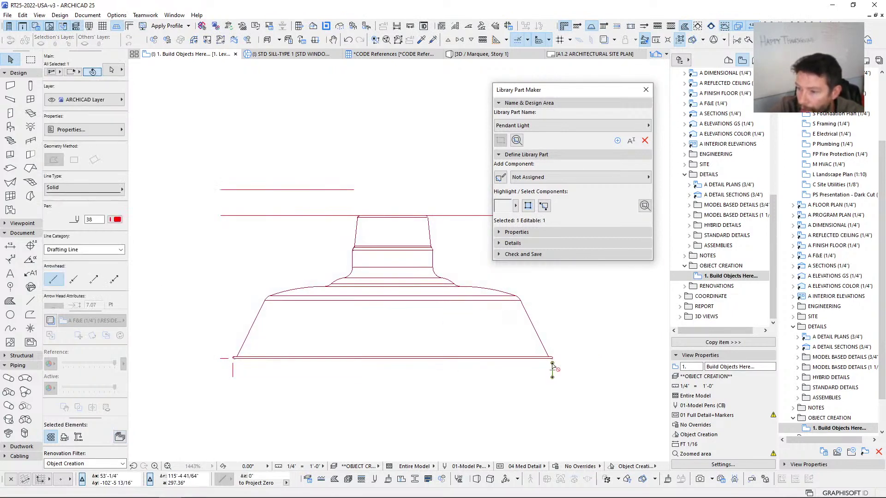
pyautogui.hotkey('ctrl', 'shift', 'd')
pyautogui.click(552, 363)
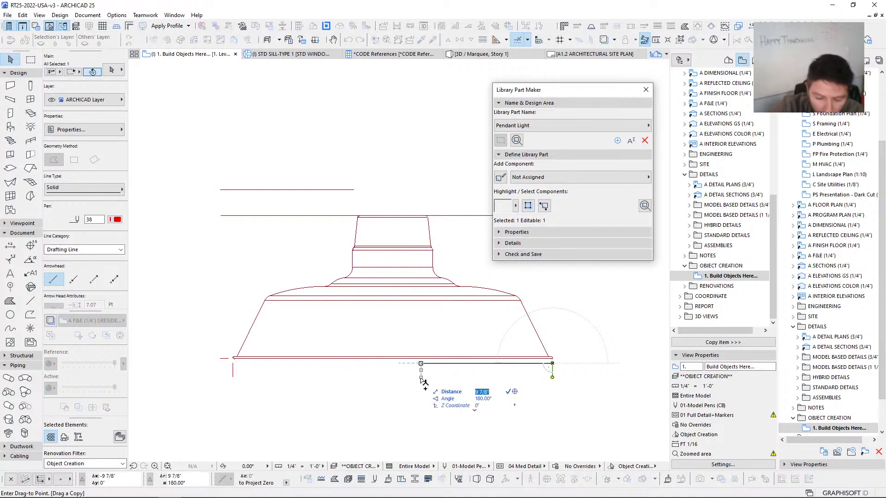
pyautogui.click(393, 363)
# Step: Stretch the copied line vertically through the shade and far above it to form a centerline
pyautogui.click(392, 364)
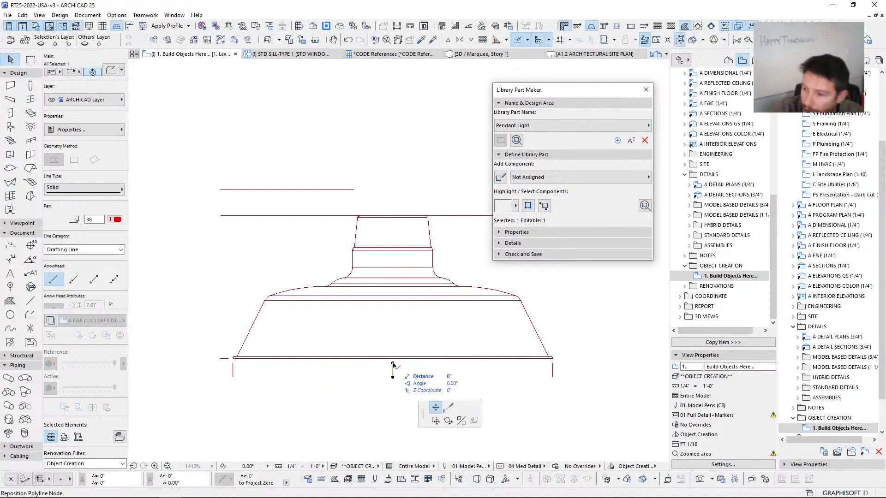
pyautogui.click(396, 195)
pyautogui.click(393, 195)
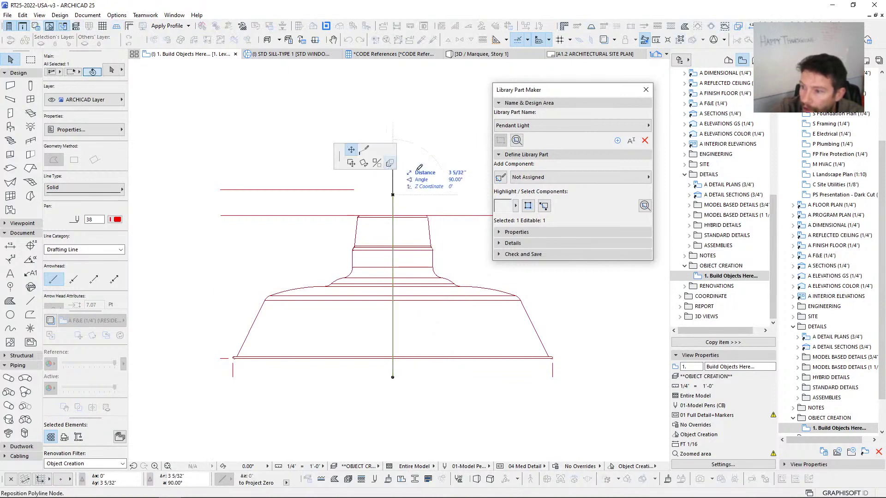
pyautogui.moveTo(436, 199); pyautogui.dragTo(431, 241, button='middle')
pyautogui.scroll(-4, 431, 241)
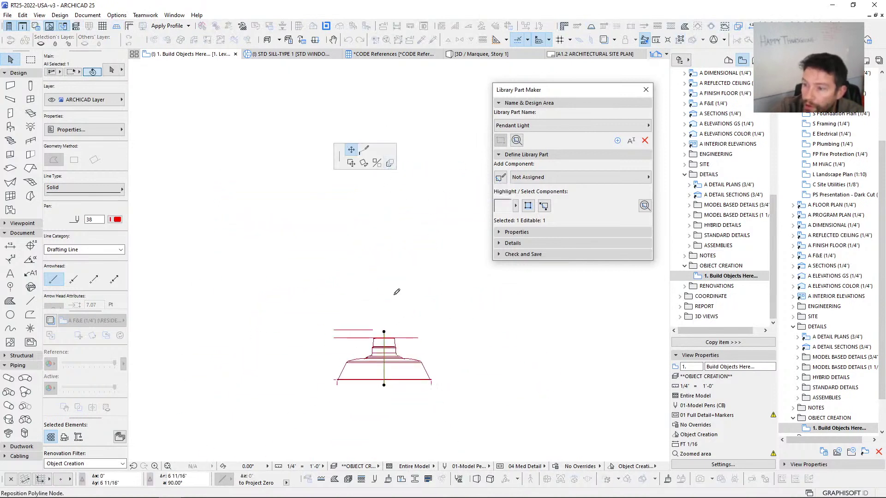
pyautogui.click(386, 195)
pyautogui.moveTo(421, 334); pyautogui.dragTo(393, 315, button='middle')
pyautogui.press('Escape')
# Step: Delete the two horizontal height reference lines around the top of the shade's neck
pyautogui.scroll(4, 338, 321)
pyautogui.moveTo(339, 321); pyautogui.dragTo(279, 305, button='middle')
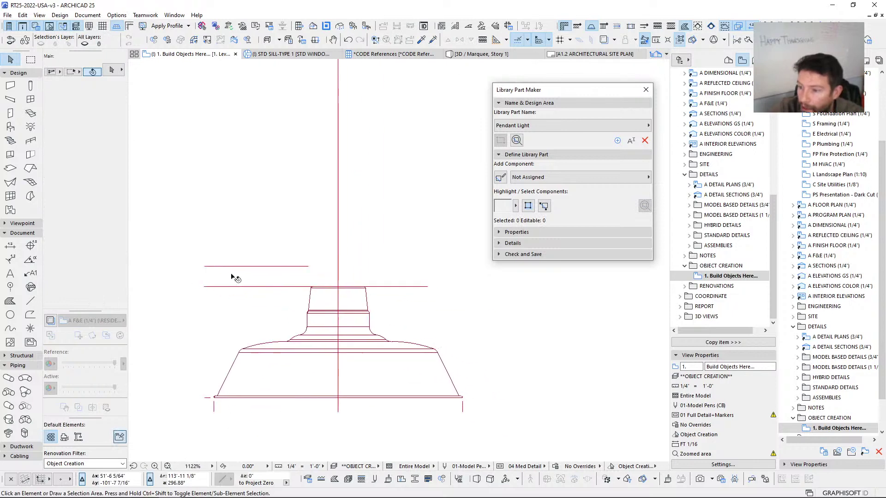
pyautogui.keyDown('shift'); pyautogui.click(221, 286); pyautogui.keyUp('shift')
pyautogui.keyDown('shift'); pyautogui.click(224, 277); pyautogui.keyUp('shift')
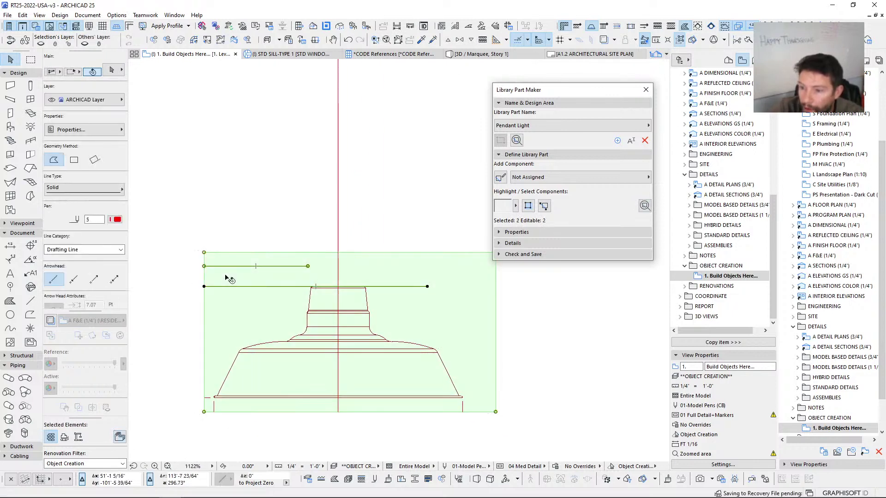
pyautogui.press('Delete')
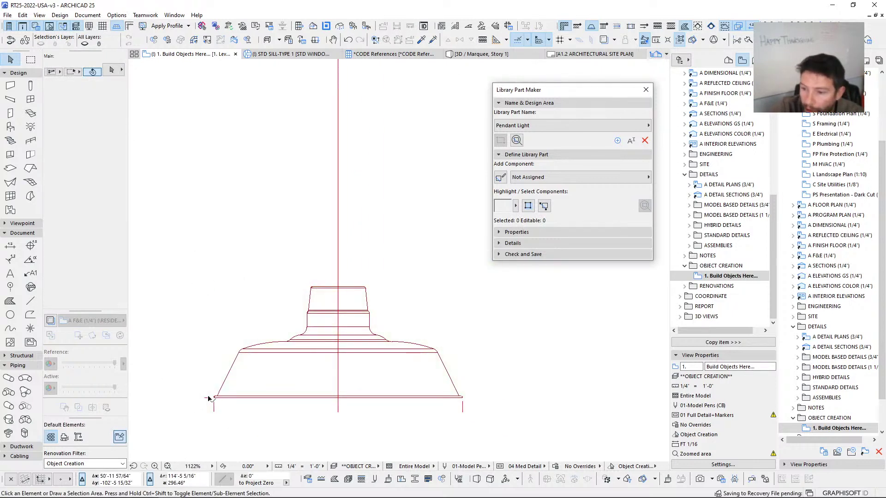
# Step: Move the whole shade linework with its centerline beside the last empty frame in the column of object layouts
pyautogui.scroll(-5, 217, 399)
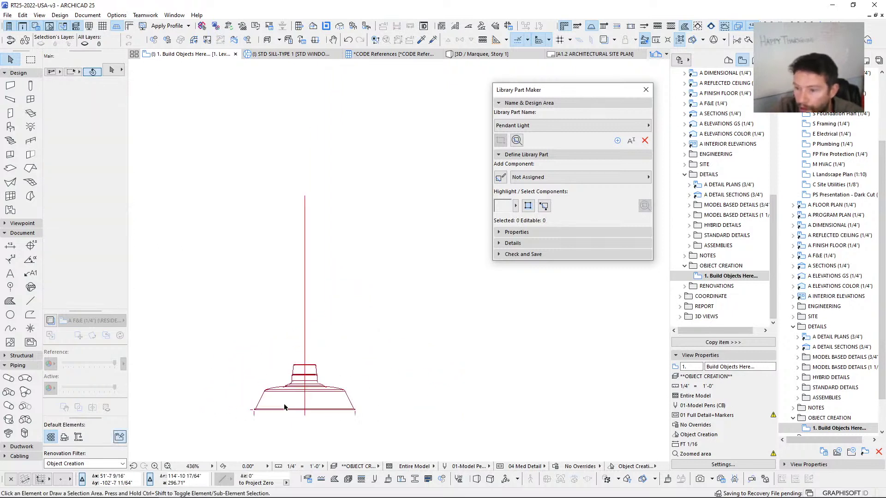
pyautogui.moveTo(214, 208); pyautogui.dragTo(392, 440)
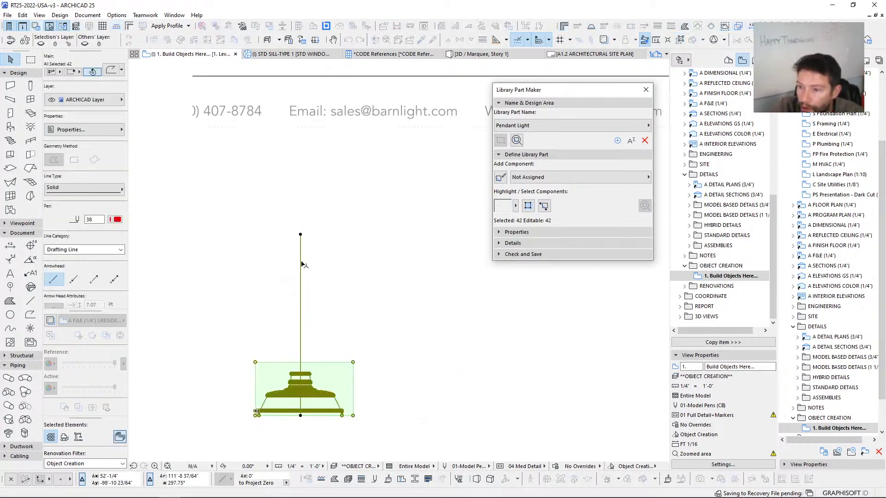
pyautogui.moveTo(300, 262); pyautogui.dragTo(298, 294)
pyautogui.scroll(-5, 310, 331)
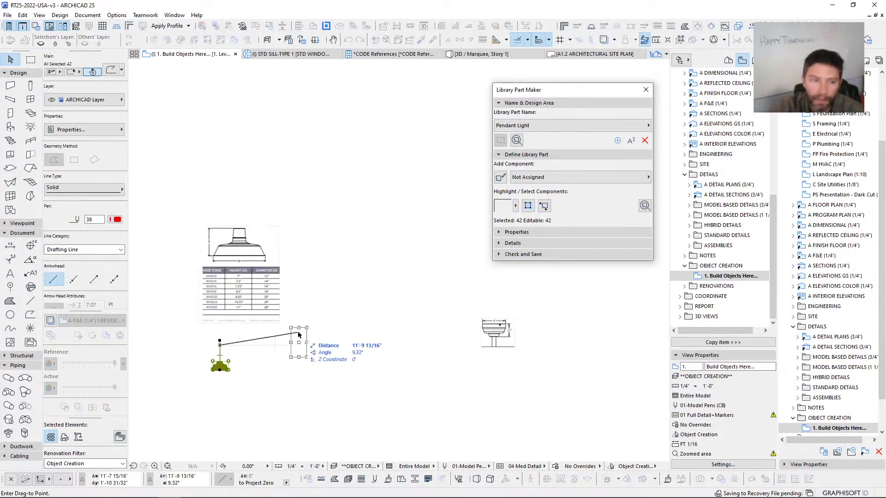
pyautogui.moveTo(454, 332); pyautogui.dragTo(222, 303, button='middle')
pyautogui.scroll(-5, 240, 281)
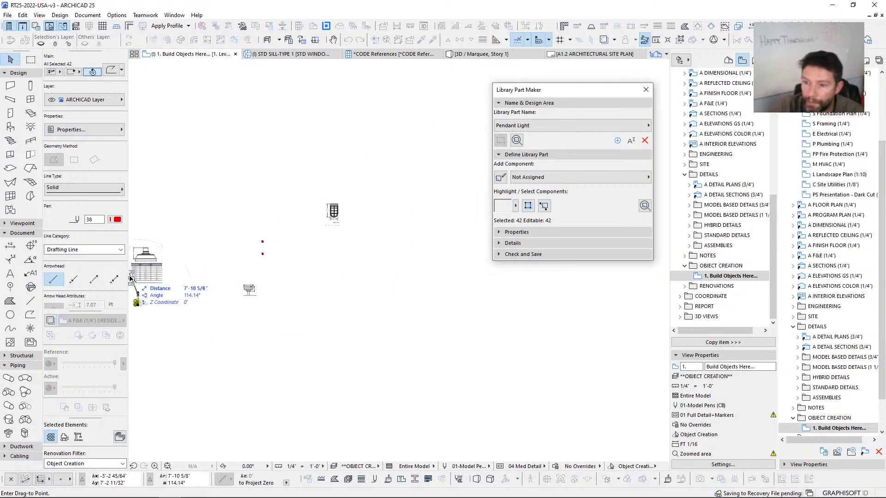
pyautogui.scroll(5, 142, 286)
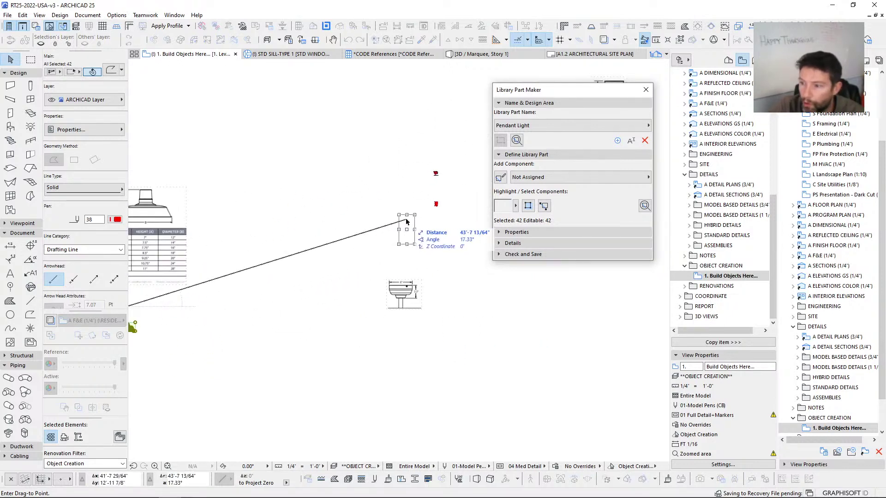
pyautogui.scroll(-5, 351, 277)
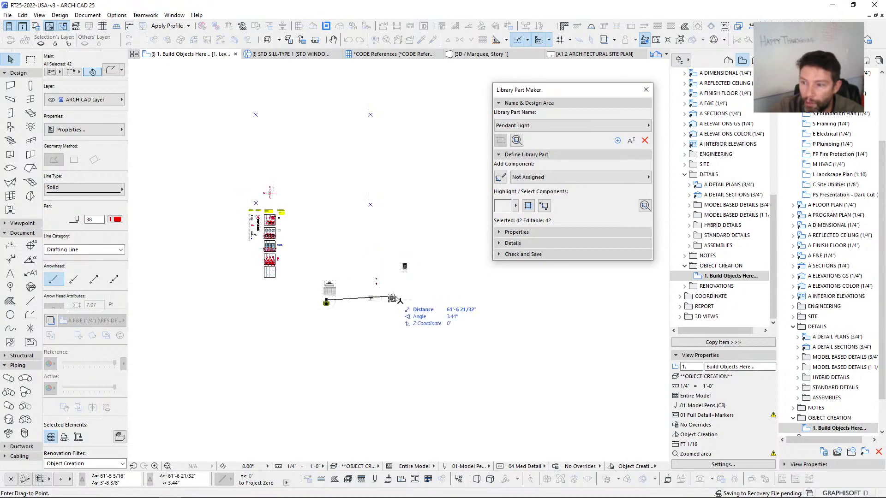
pyautogui.scroll(3, 295, 273)
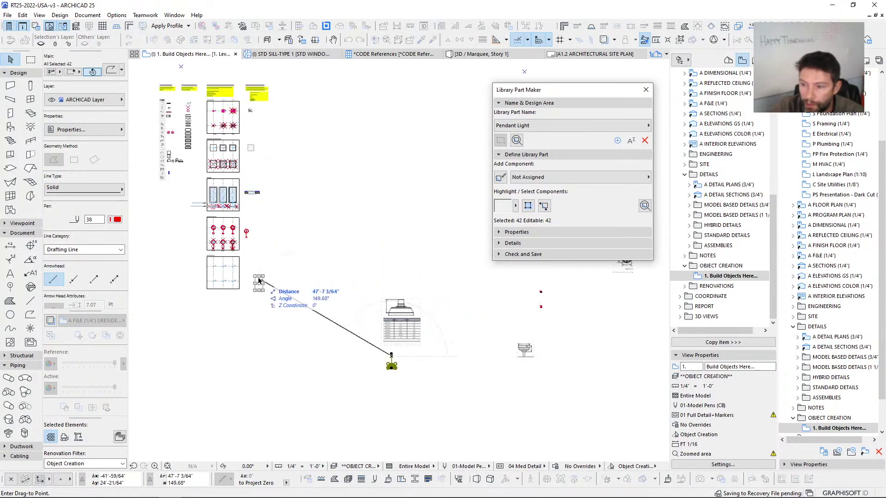
pyautogui.click(261, 278)
pyautogui.click(569, 316)
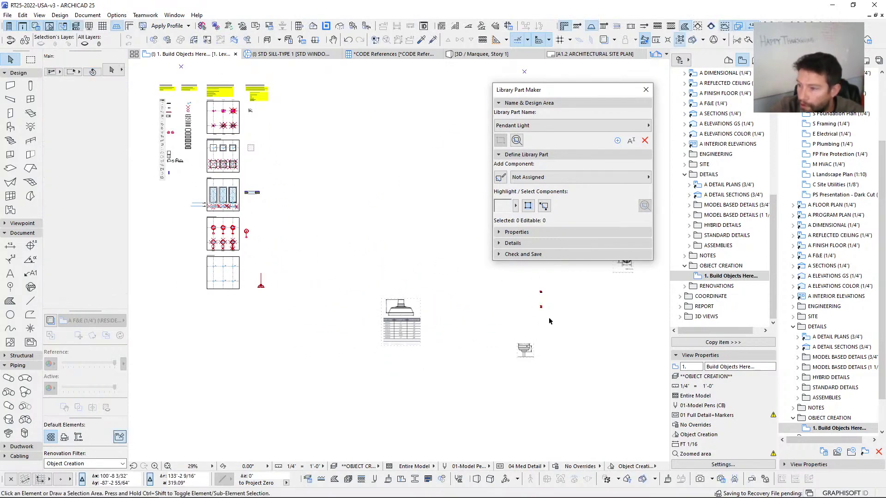
# Step: Select the cast guard linework with its dimensions and move it close to the relocated shade
pyautogui.moveTo(549, 318); pyautogui.dragTo(528, 300)
pyautogui.hotkey('ctrl', 'a')
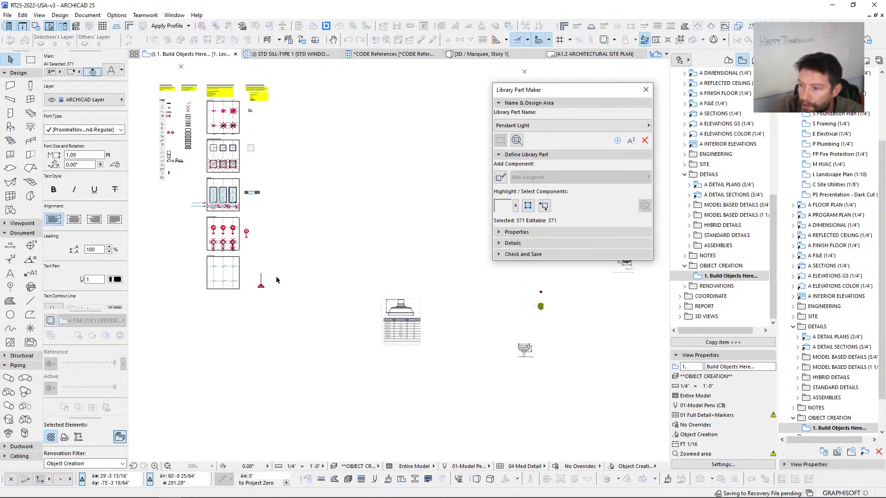
pyautogui.scroll(6, 264, 272)
pyautogui.click(257, 267)
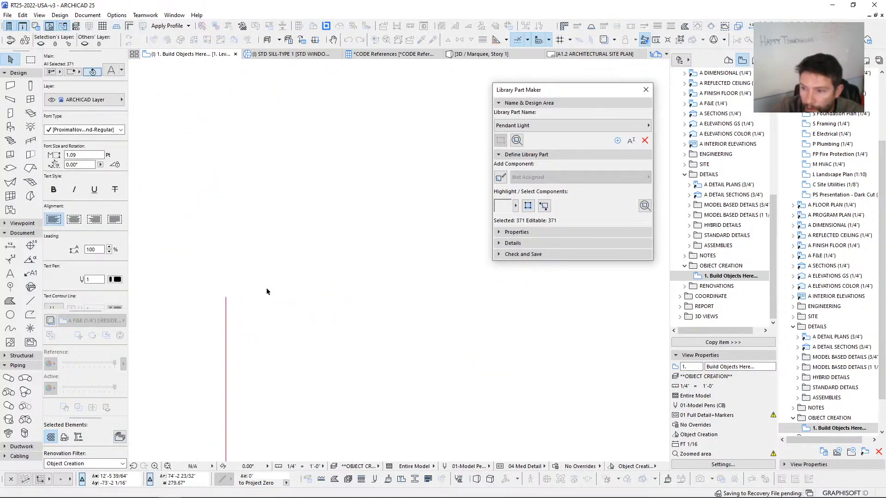
# Step: Move the cast guard horizontally so the middle node of its curved bottom lies on the shade's centerline
pyautogui.scroll(3, 290, 272)
pyautogui.scroll(6, 290, 272)
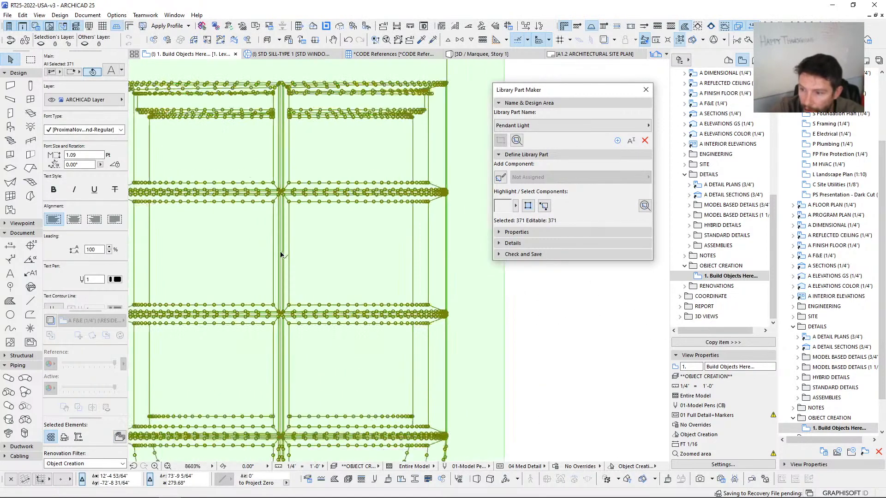
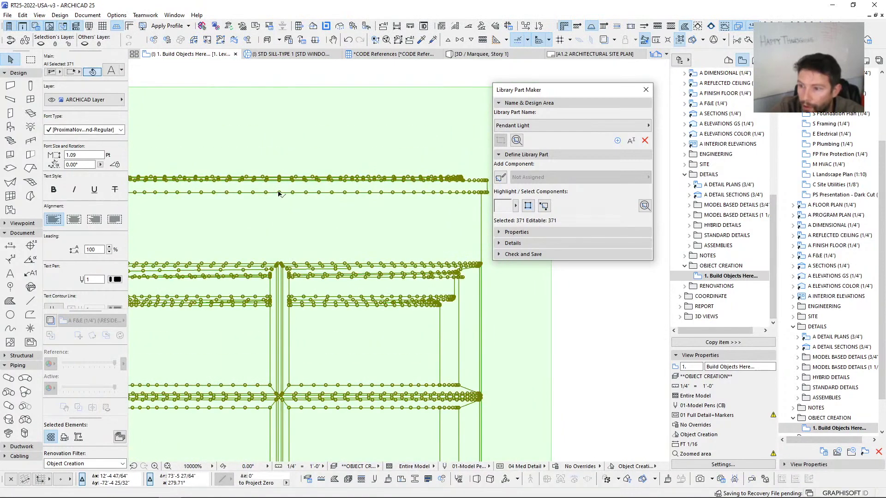
pyautogui.scroll(4, 290, 235)
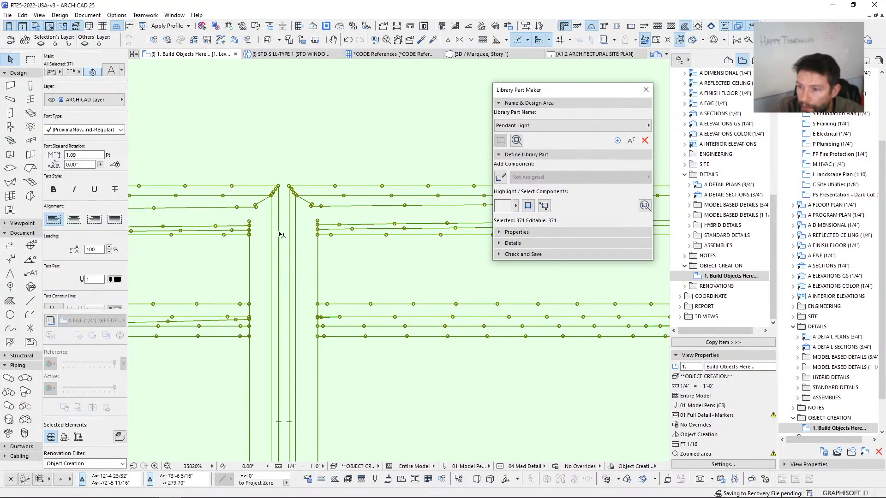
pyautogui.scroll(-6, 280, 235)
pyautogui.moveTo(280, 235); pyautogui.dragTo(328, 252, button='middle')
pyautogui.scroll(3, 329, 253)
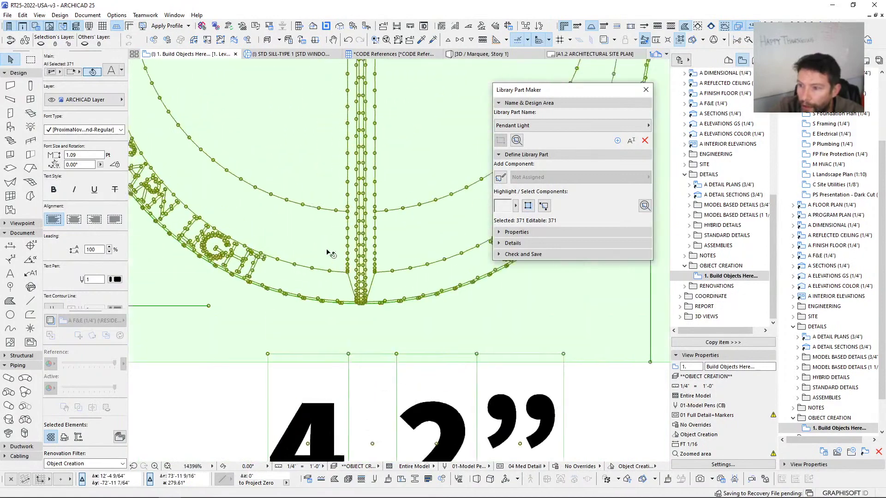
pyautogui.scroll(12, 362, 302)
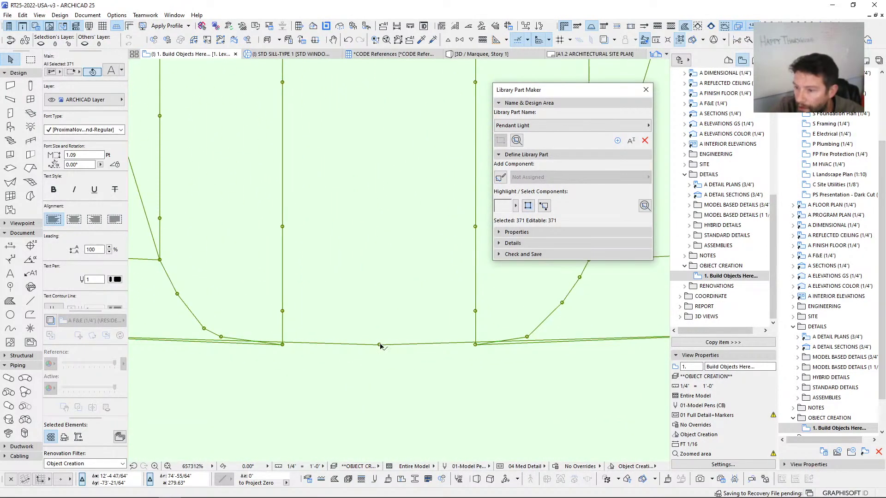
pyautogui.hotkey('ctrl', 'd')
pyautogui.scroll(-10, 376, 343)
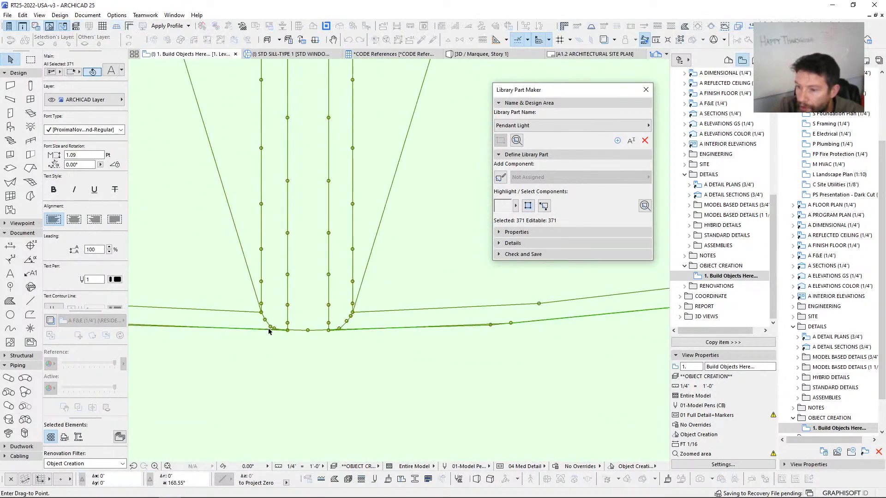
pyautogui.scroll(-3, 322, 314)
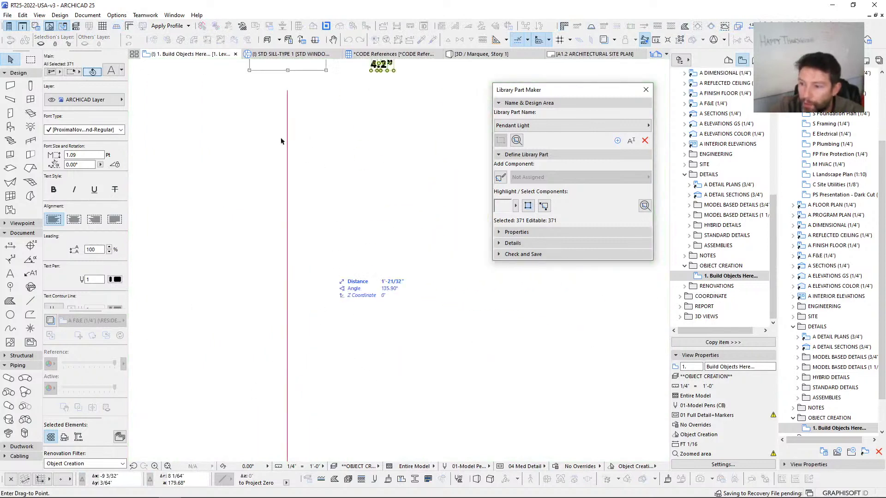
pyautogui.click(287, 134)
# Step: Move the cast guard linework straight down the centerline to sit clear below the shade
pyautogui.hotkey('ctrl', 'd')
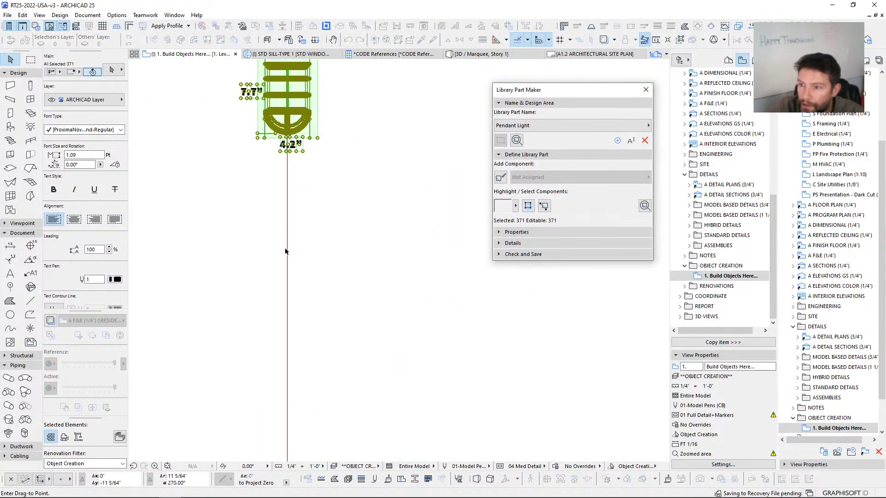
pyautogui.scroll(-3, 296, 138)
pyautogui.click(343, 143)
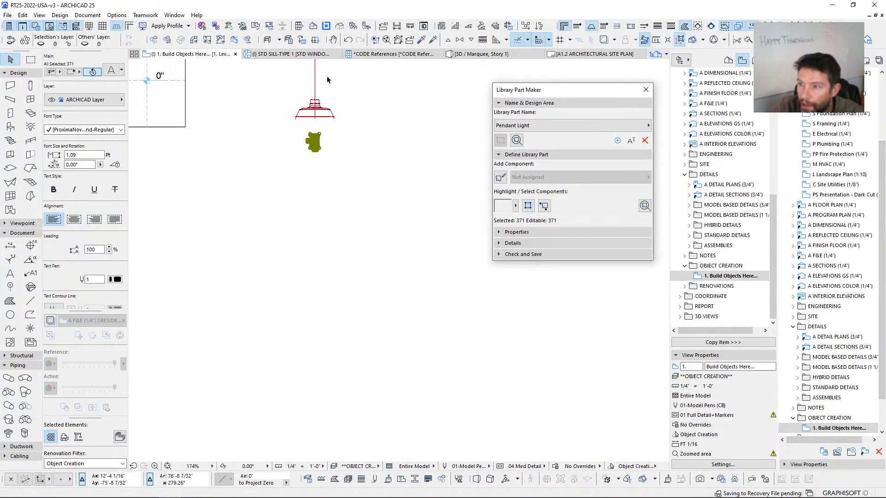
pyautogui.scroll(8, 295, 259)
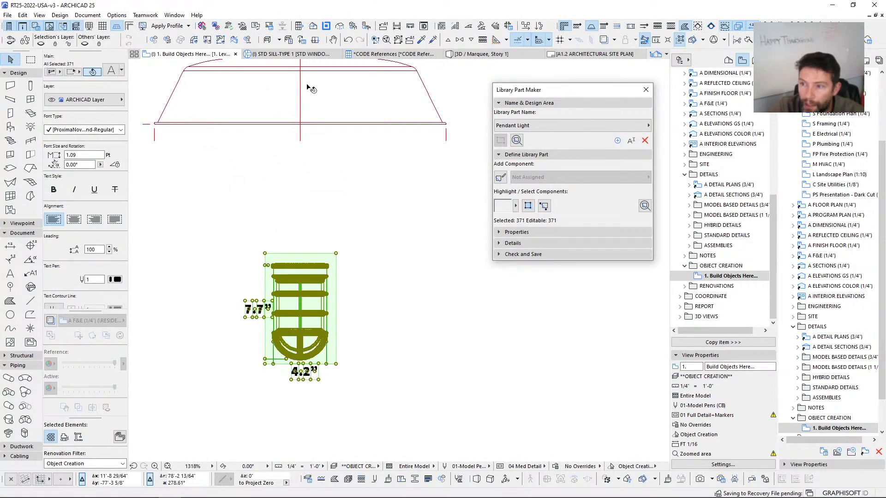
# Step: Select the canopy linework with its dimensions and move it next to the upper end of the shade's centerline
pyautogui.scroll(-10, 295, 198)
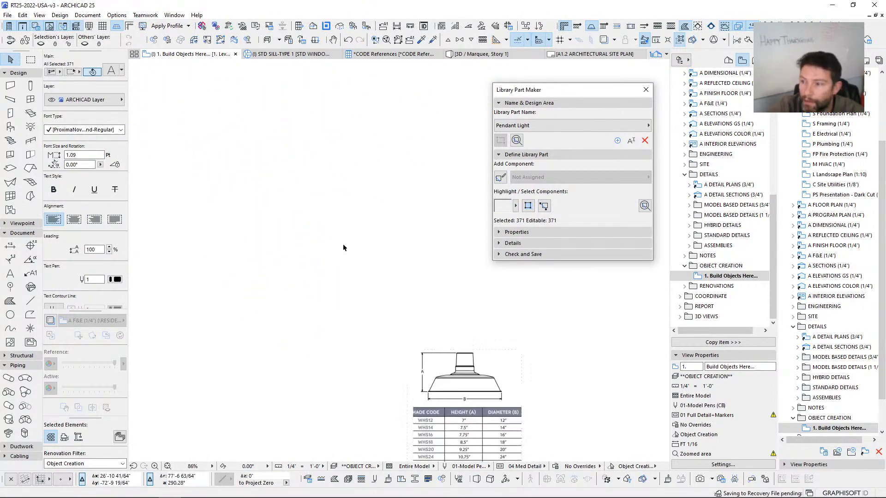
pyautogui.moveTo(487, 341); pyautogui.dragTo(334, 200, button='middle')
pyautogui.click(435, 137)
pyautogui.scroll(-3, 609, 360)
pyautogui.moveTo(609, 360); pyautogui.dragTo(311, 299, button='middle')
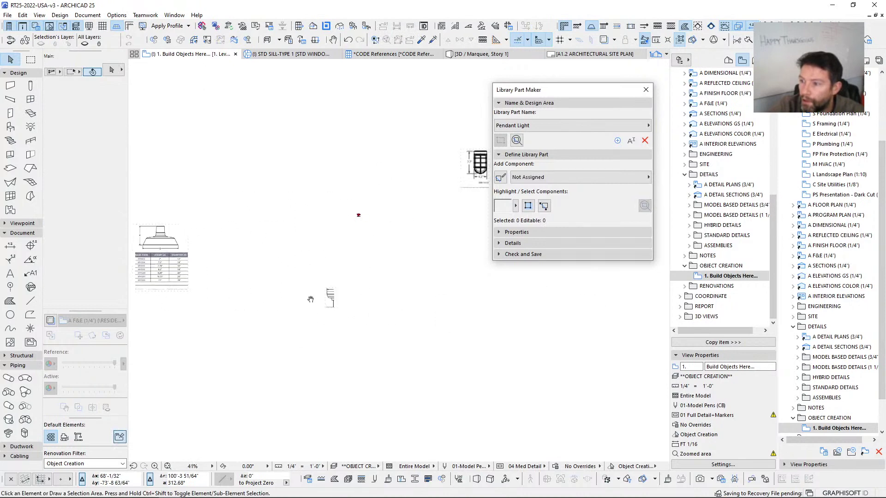
pyautogui.scroll(3, 337, 296)
pyautogui.scroll(4, 367, 271)
pyautogui.moveTo(267, 340); pyautogui.dragTo(267, 249, button='middle')
pyautogui.scroll(-3, 240, 226)
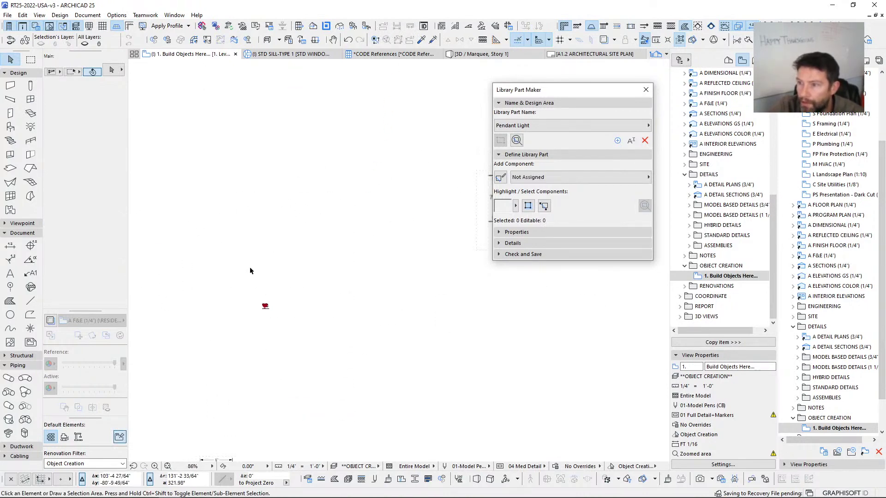
pyautogui.click(261, 308)
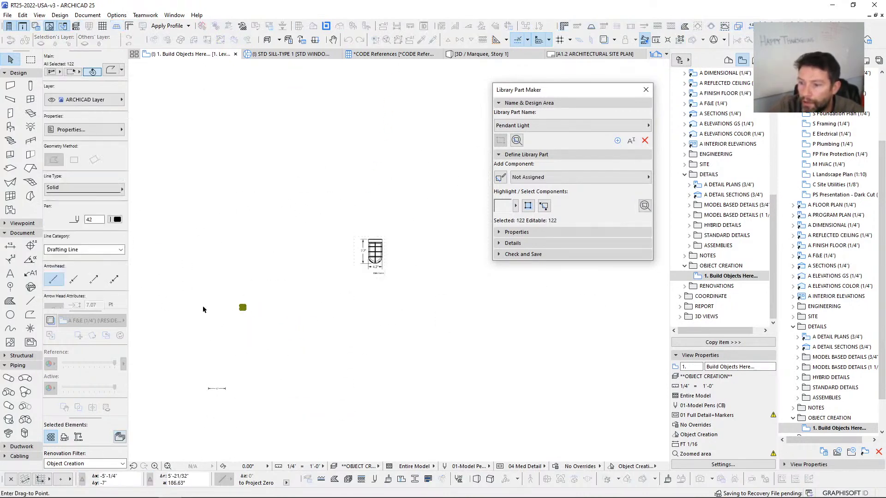
pyautogui.scroll(-3, 203, 309)
pyautogui.moveTo(203, 310); pyautogui.dragTo(446, 280, button='middle')
pyautogui.scroll(4, 304, 286)
pyautogui.moveTo(223, 279); pyautogui.dragTo(581, 307, button='middle')
pyautogui.scroll(5, 271, 252)
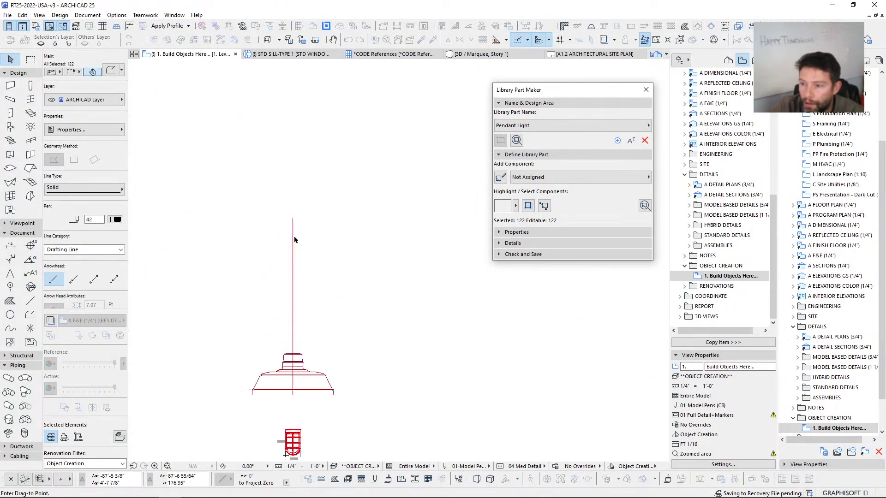
pyautogui.scroll(1, 296, 243)
pyautogui.click(329, 246)
# Step: Activate the Polyline tool with the settings of the black horizontal line at the base of the canopy drawing
pyautogui.scroll(9, 325, 245)
pyautogui.moveTo(371, 210); pyautogui.dragTo(219, 121, button='middle')
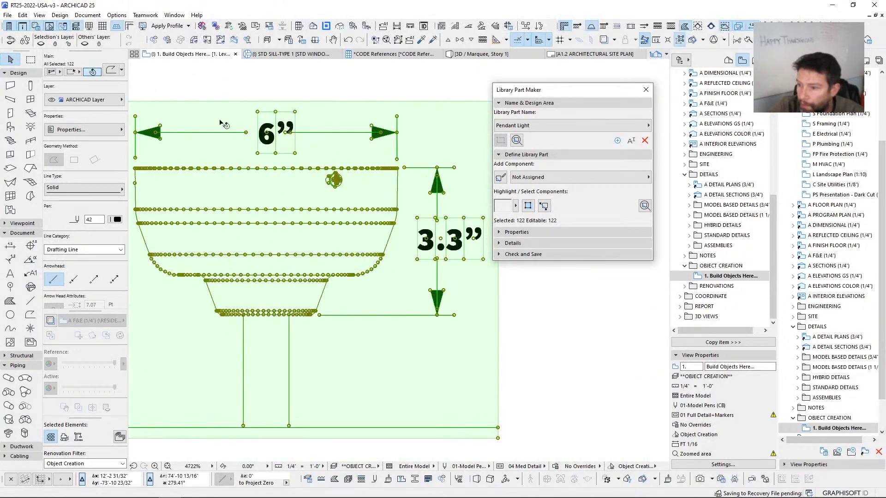
pyautogui.moveTo(268, 375); pyautogui.dragTo(278, 323, button='middle')
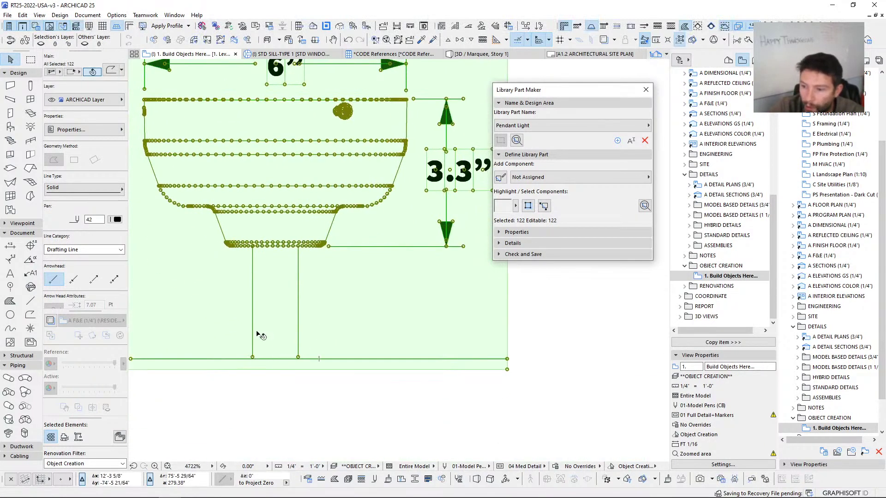
pyautogui.click(255, 363)
pyautogui.keyDown('alt'); pyautogui.click(227, 359); pyautogui.keyUp('alt')
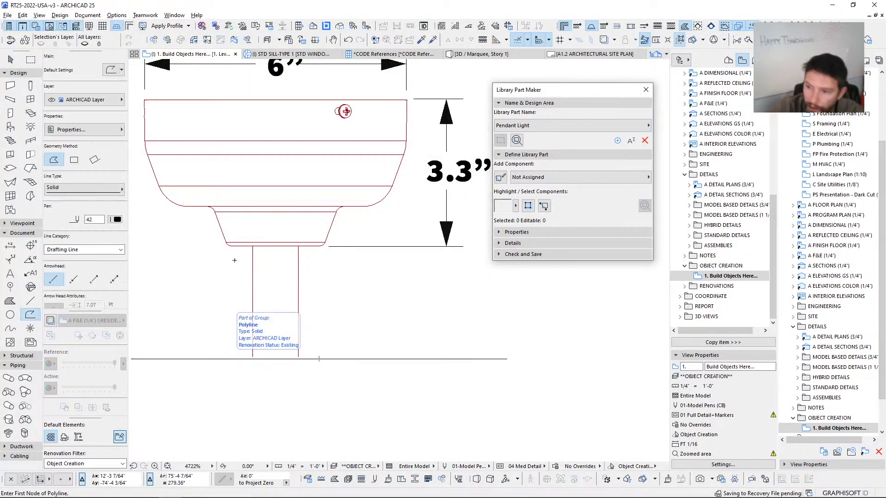
# Step: Draw a horizontal polyline along the canopy's top edge between its two outer corners
pyautogui.moveTo(253, 198); pyautogui.dragTo(255, 227, button='middle')
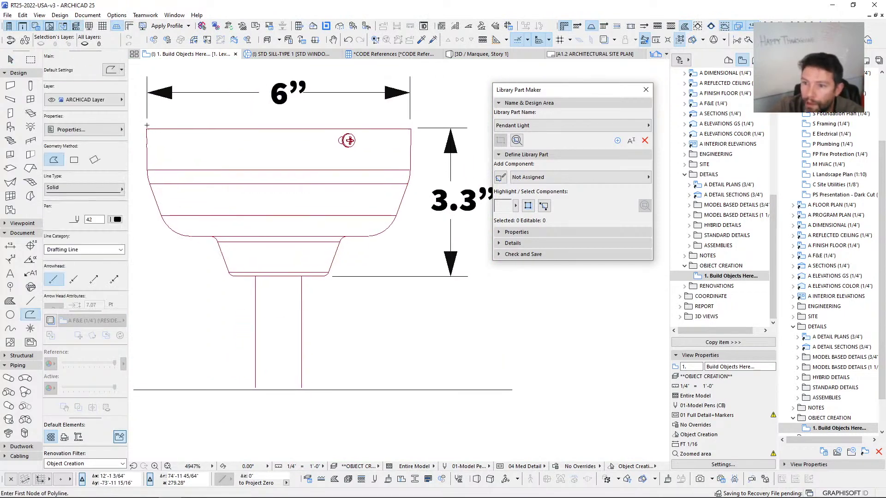
pyautogui.scroll(8, 147, 129)
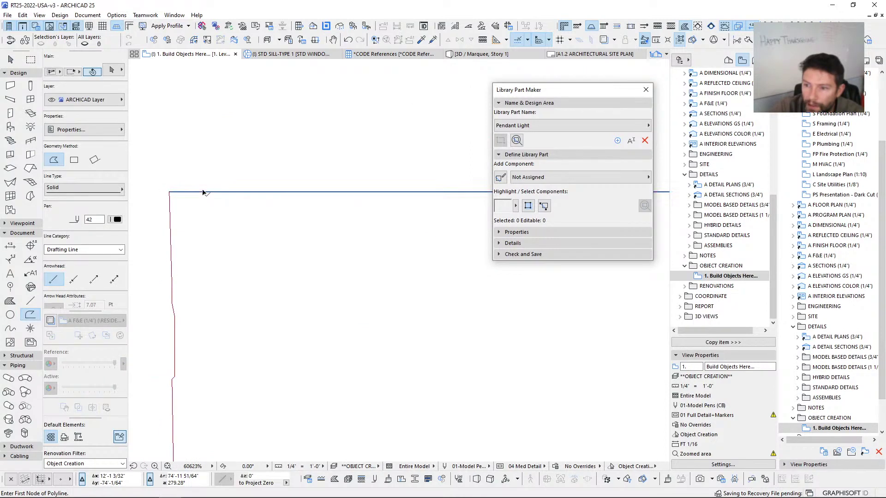
pyautogui.keyDown('shift'); pyautogui.click(203, 192); pyautogui.keyUp('shift')
pyautogui.scroll(-5, 208, 198)
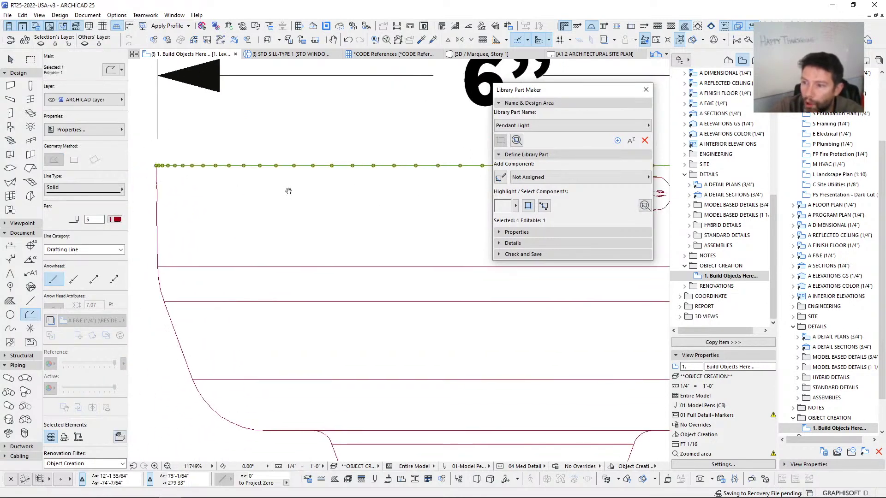
pyautogui.moveTo(289, 191); pyautogui.dragTo(115, 174, button='middle')
pyautogui.press('Escape')
pyautogui.click(188, 151)
pyautogui.scroll(-4, 276, 151)
pyautogui.scroll(5, 219, 173)
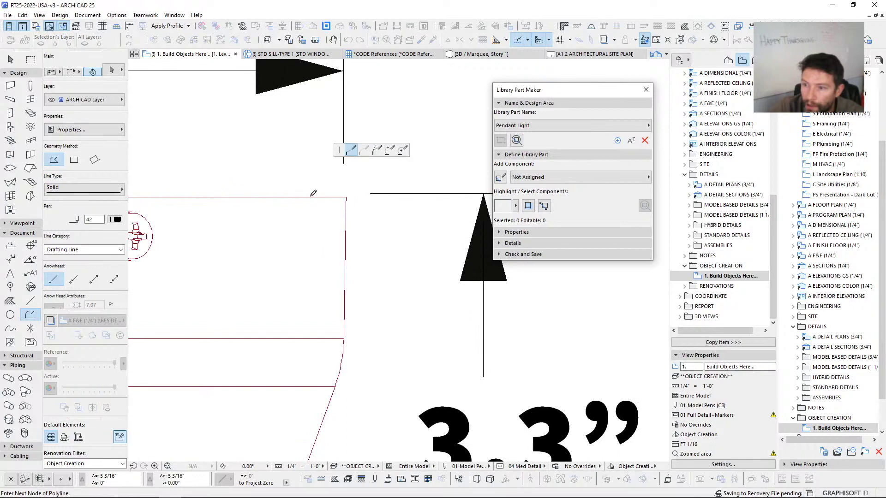
pyautogui.doubleClick(346, 197)
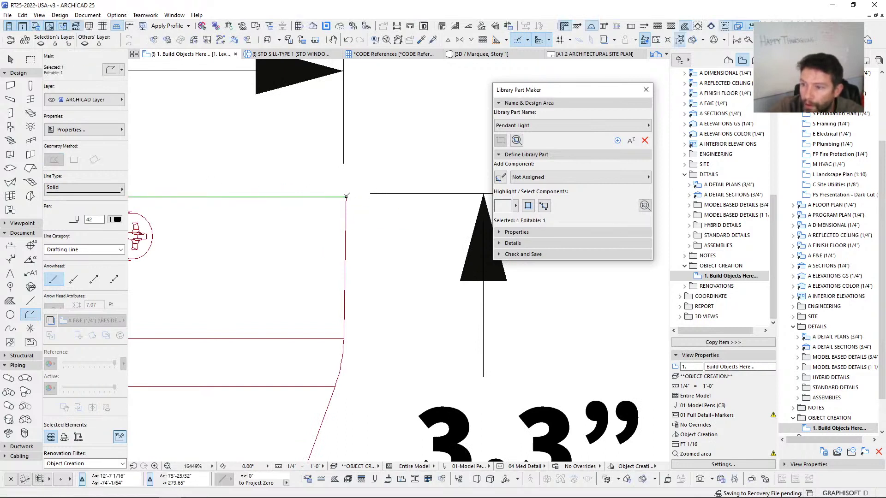
# Step: Move the new black polyline straight up to sit just above the canopy's top edge
pyautogui.moveTo(346, 197); pyautogui.dragTo(346, 179)
pyautogui.click(346, 172)
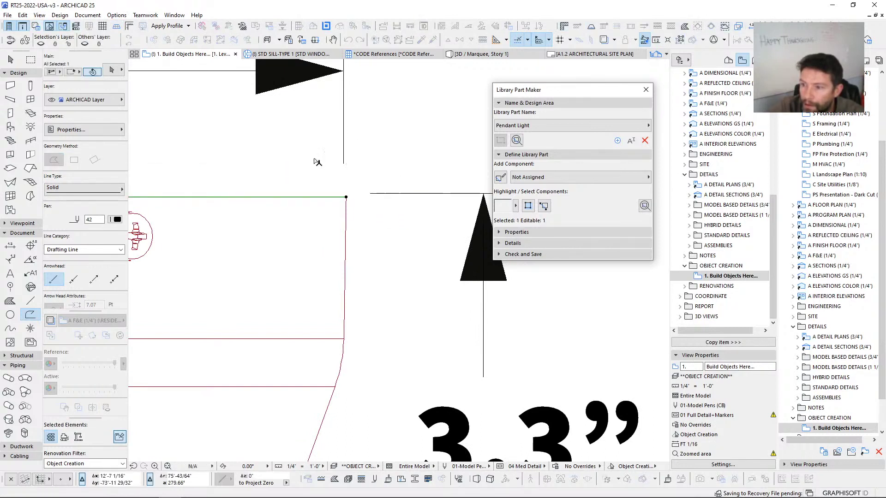
pyautogui.scroll(-6, 316, 162)
pyautogui.scroll(3, 188, 162)
pyautogui.scroll(1, 184, 165)
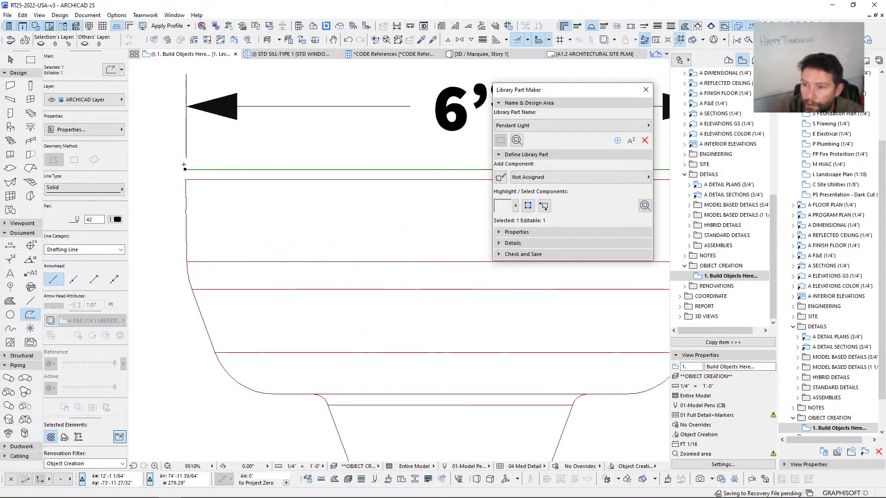
pyautogui.scroll(-3, 186, 188)
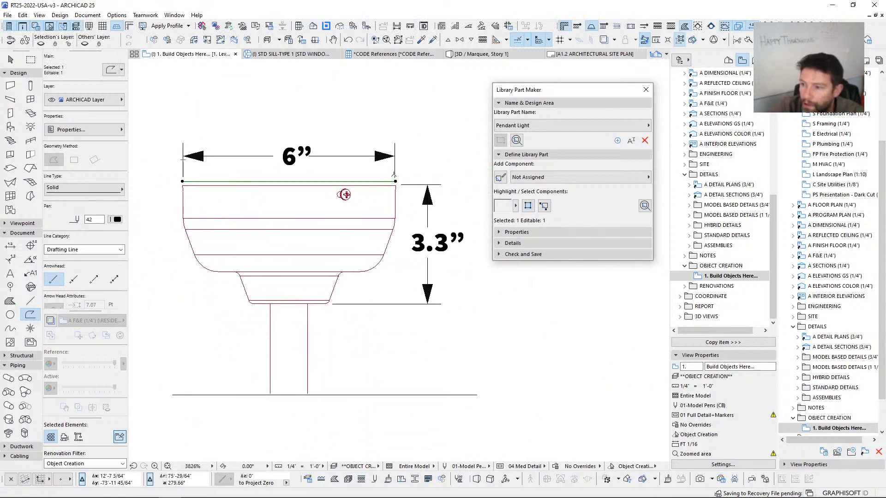
# Step: Reposition both end nodes of the black polyline onto the 6" dimension's extension lines and keep the polyline horizontal
pyautogui.click(184, 176)
pyautogui.click(395, 181)
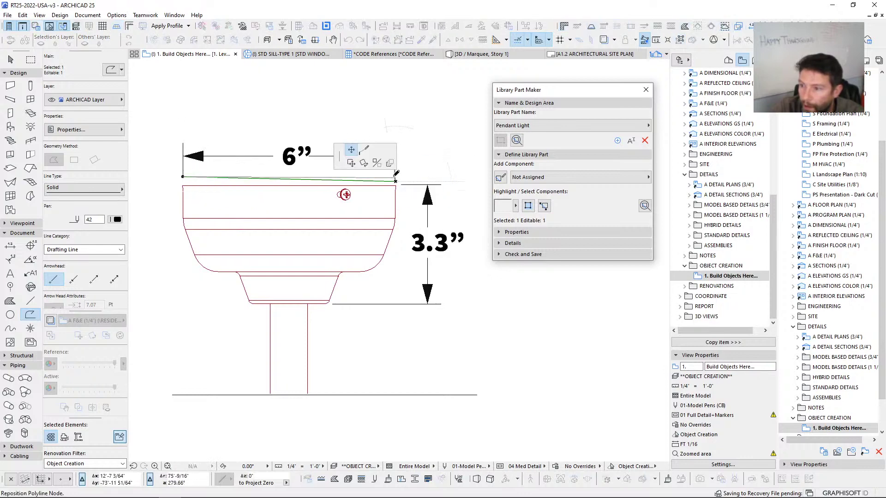
pyautogui.click(394, 177)
pyautogui.scroll(4, 372, 167)
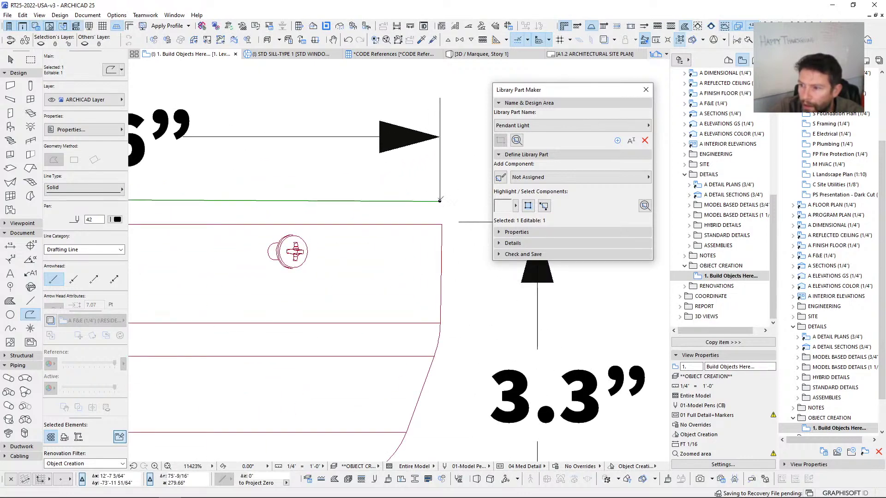
pyautogui.click(439, 200)
pyautogui.scroll(-4, 439, 183)
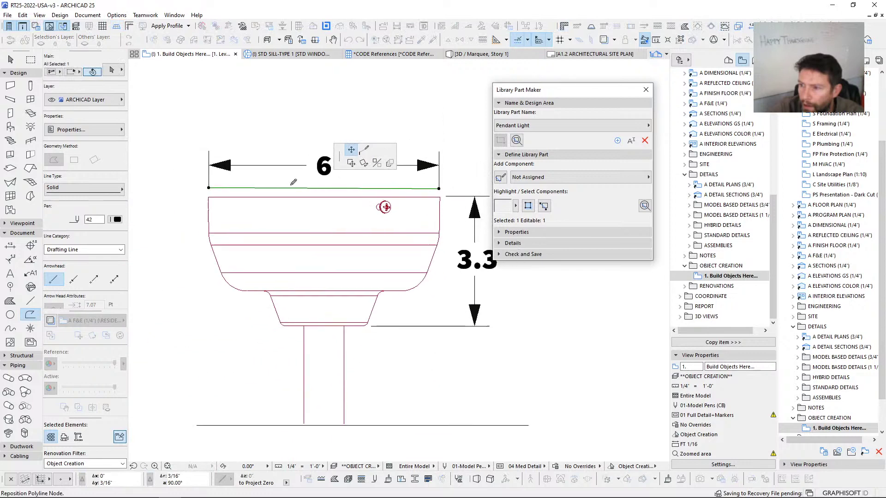
pyautogui.keyDown('shift'); pyautogui.click(208, 188); pyautogui.keyUp('shift')
pyautogui.moveTo(375, 201); pyautogui.dragTo(352, 194, button='middle')
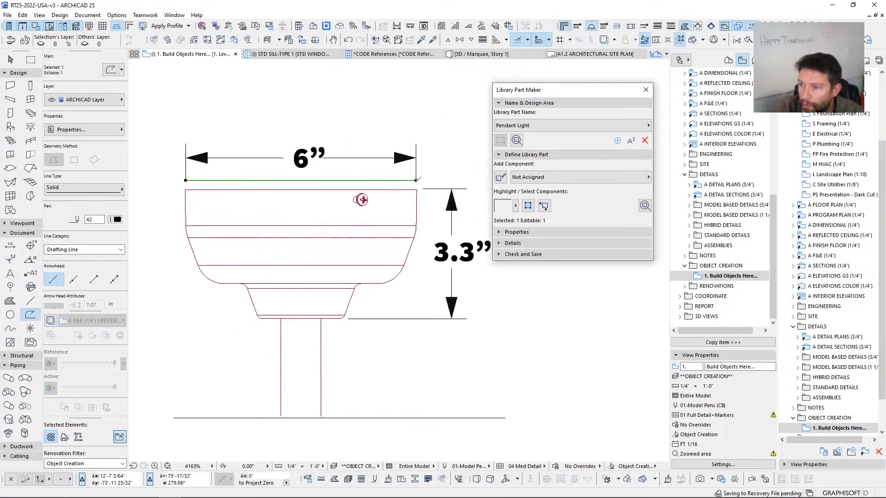
# Step: Place a vertical guide line through the right end of the black polyline above the canopy
pyautogui.scroll(5, 418, 176)
pyautogui.scroll(4, 405, 213)
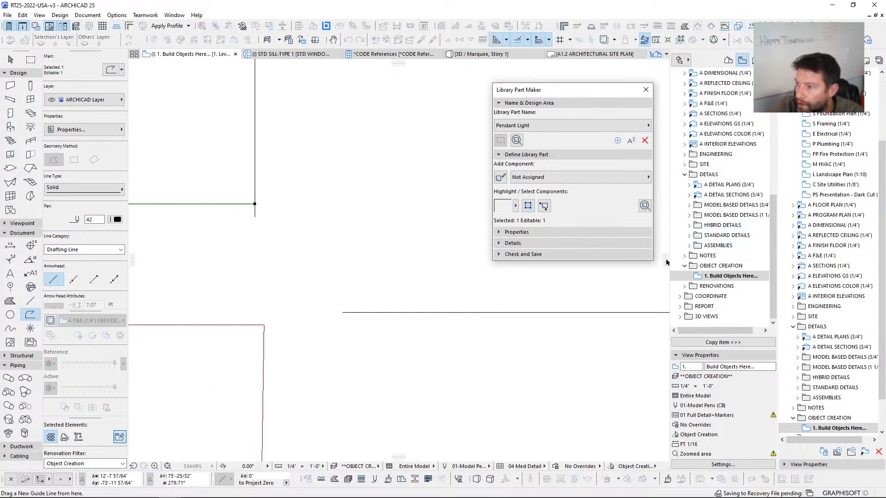
pyautogui.scroll(-9, 260, 324)
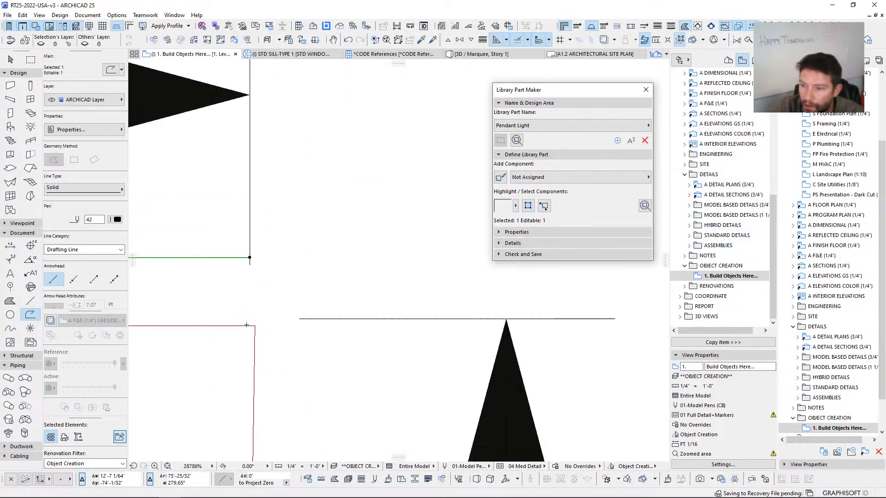
pyautogui.scroll(-1, 351, 247)
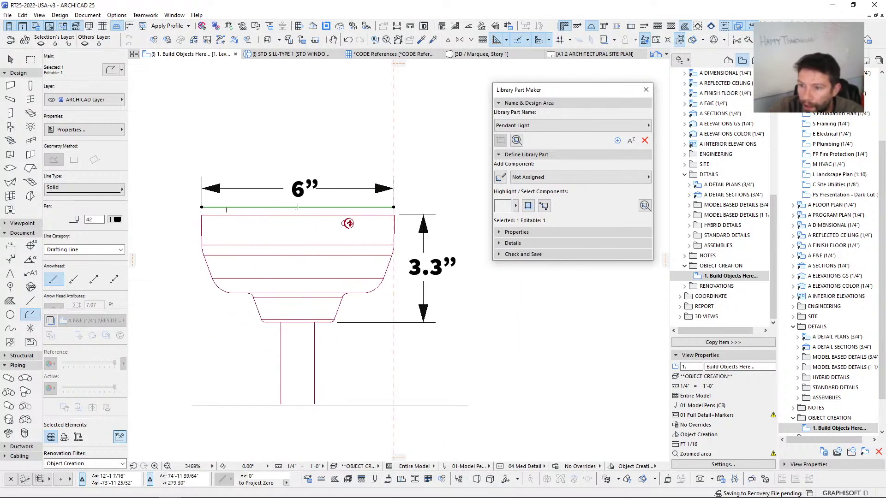
# Step: Select the red canopy linework without the black polyline and move it horizontally from the polyline's midpoint onto the shade's centerline
pyautogui.press('shift')
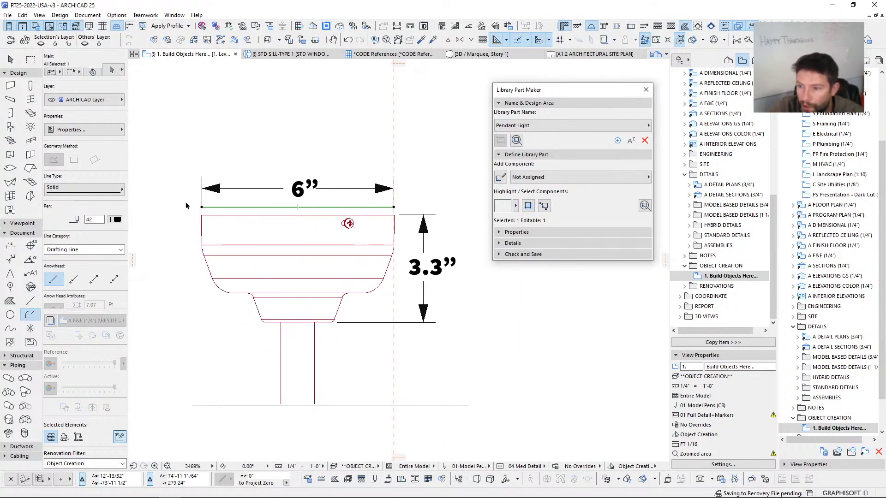
pyautogui.moveTo(194, 214); pyautogui.dragTo(406, 409)
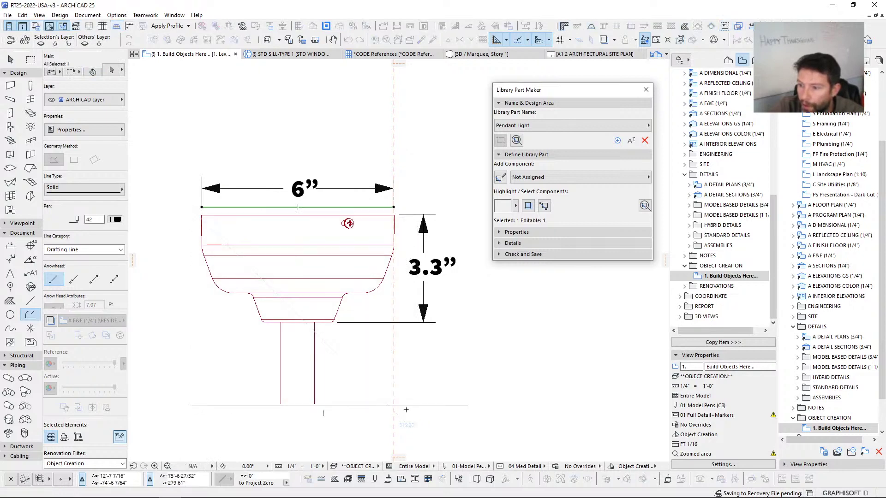
pyautogui.keyDown('shift'); pyautogui.click(295, 208); pyautogui.keyUp('shift')
pyautogui.hotkey('ctrl', 'd')
pyautogui.click(298, 207)
pyautogui.scroll(-8, 284, 208)
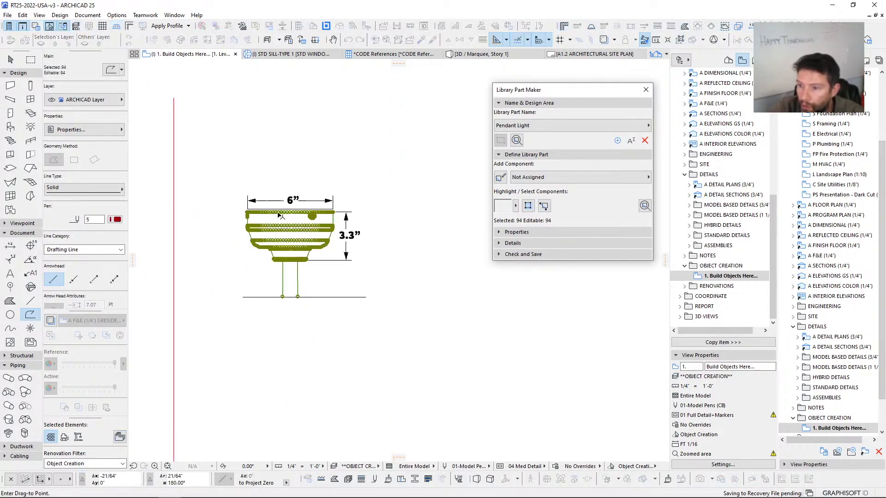
pyautogui.moveTo(280, 210); pyautogui.dragTo(506, 200, button='middle')
pyautogui.moveTo(435, 225); pyautogui.dragTo(278, 238, button='middle')
pyautogui.scroll(5, 320, 209)
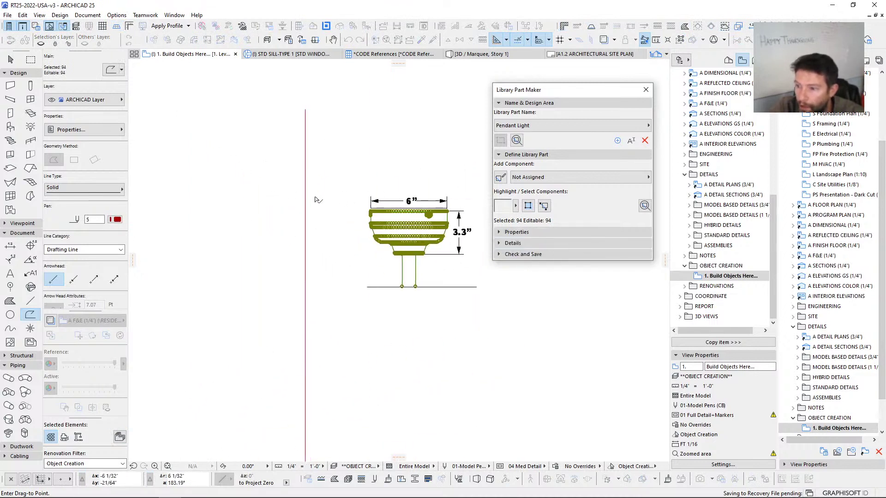
pyautogui.click(305, 194)
pyautogui.scroll(-3, 319, 191)
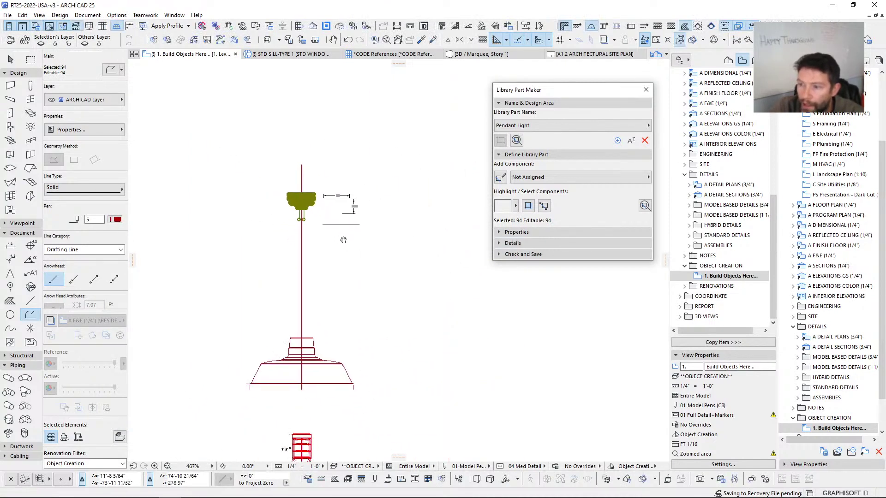
pyautogui.scroll(3, 337, 185)
pyautogui.press('Escape')
# Step: Select the right vertical stem line beneath the canopy
pyautogui.scroll(-4, 305, 186)
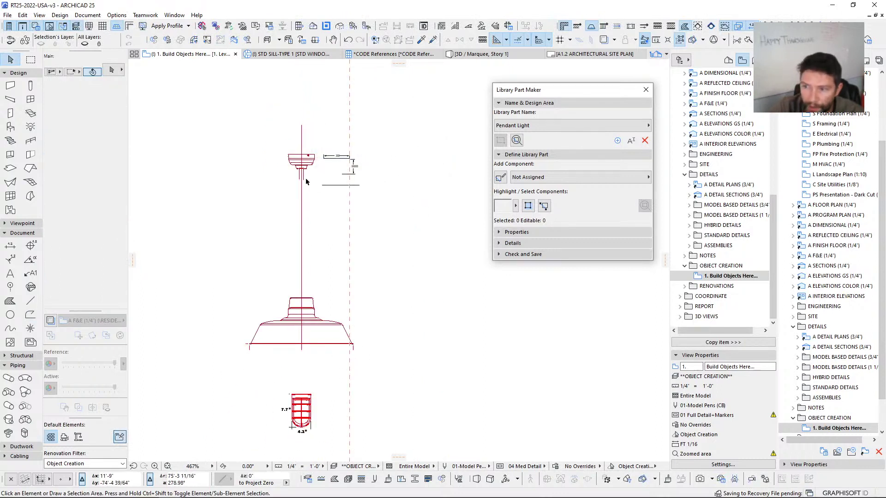
pyautogui.click(303, 180)
pyautogui.click(302, 180)
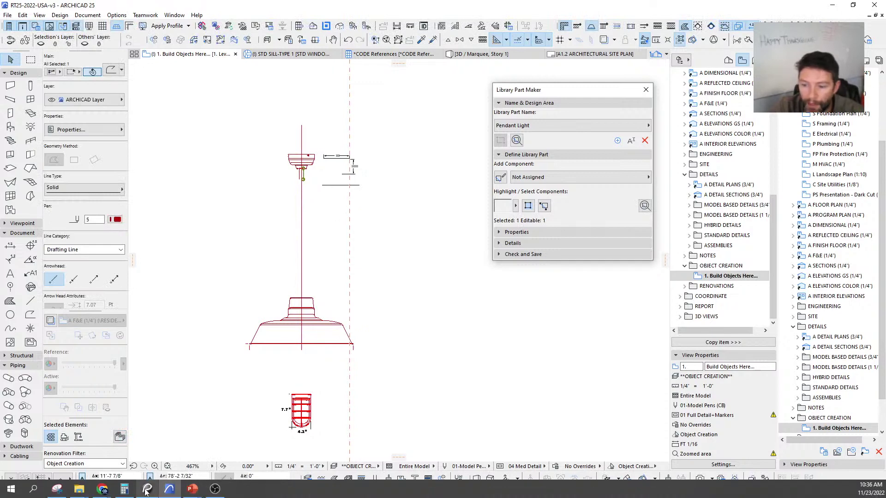
# Step: Switch to the Revu PDFs and examine the stem length tables and high lumen canopy options in the stem mount pendant specifications
pyautogui.moveTo(147, 491)
pyautogui.click(146, 445)
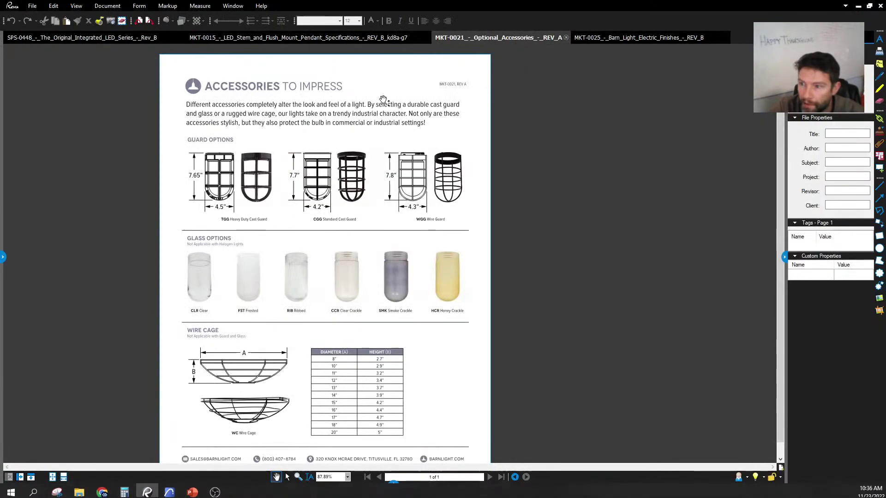
pyautogui.click(69, 38)
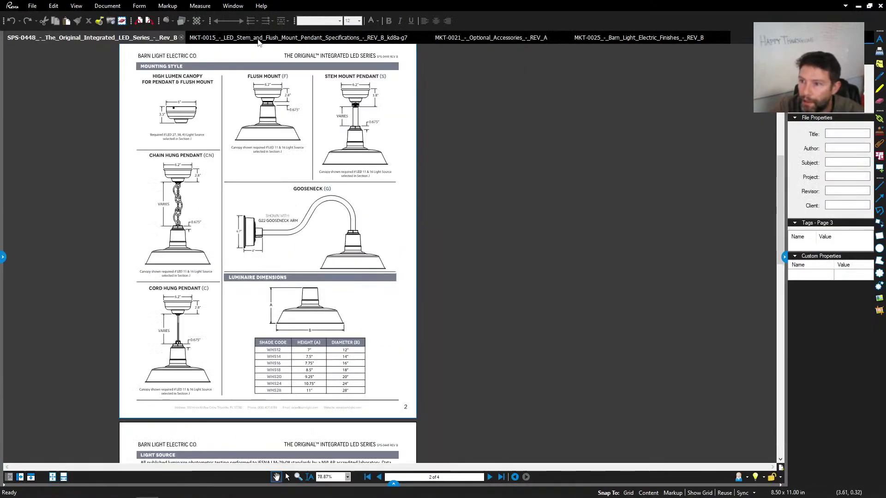
pyautogui.scroll(1, 297, 216)
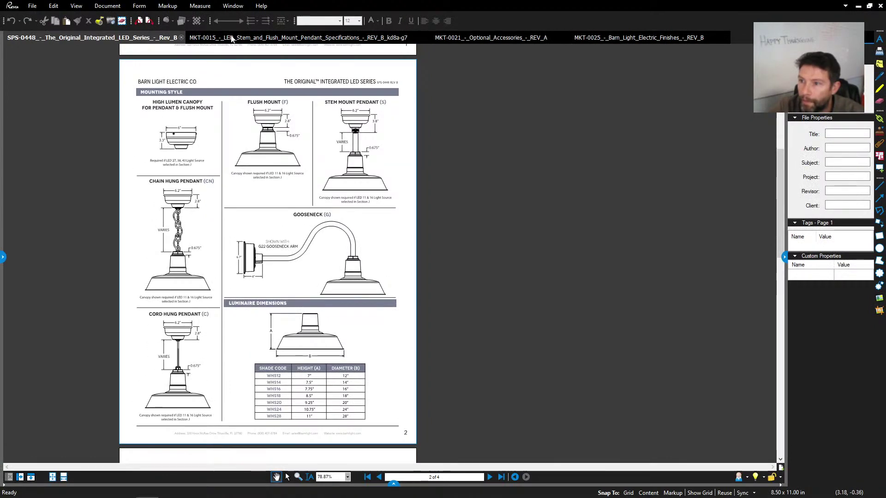
pyautogui.click(232, 39)
pyautogui.scroll(5, 326, 240)
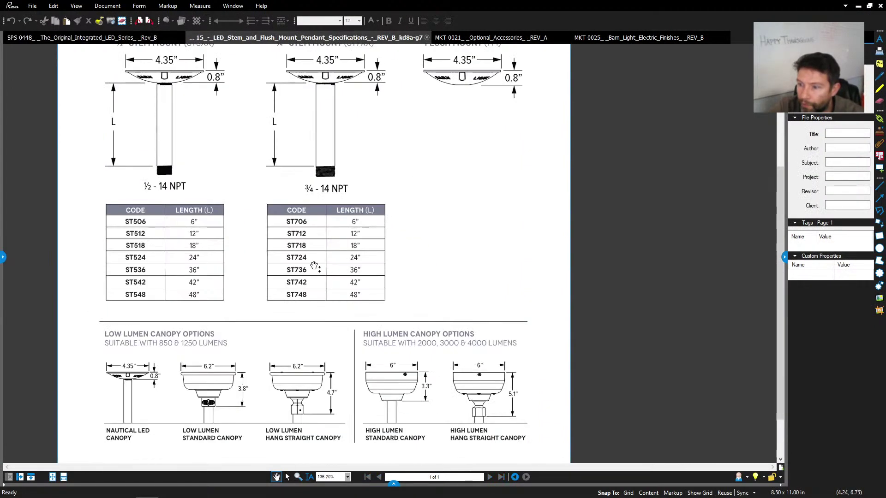
pyautogui.scroll(1, 347, 324)
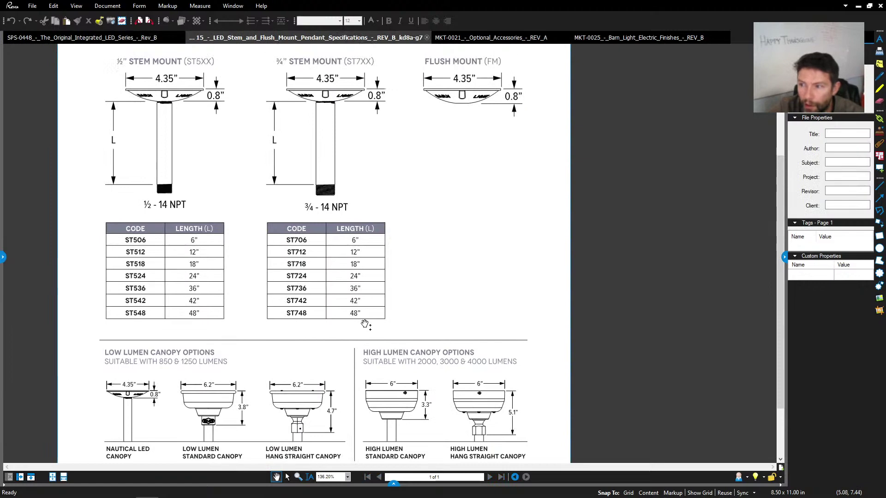
pyautogui.moveTo(372, 304); pyautogui.dragTo(384, 253)
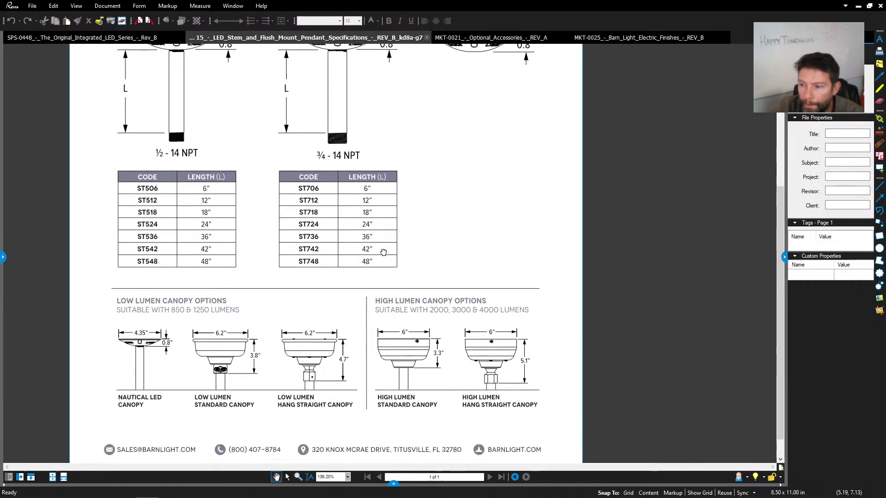
pyautogui.scroll(4, 366, 243)
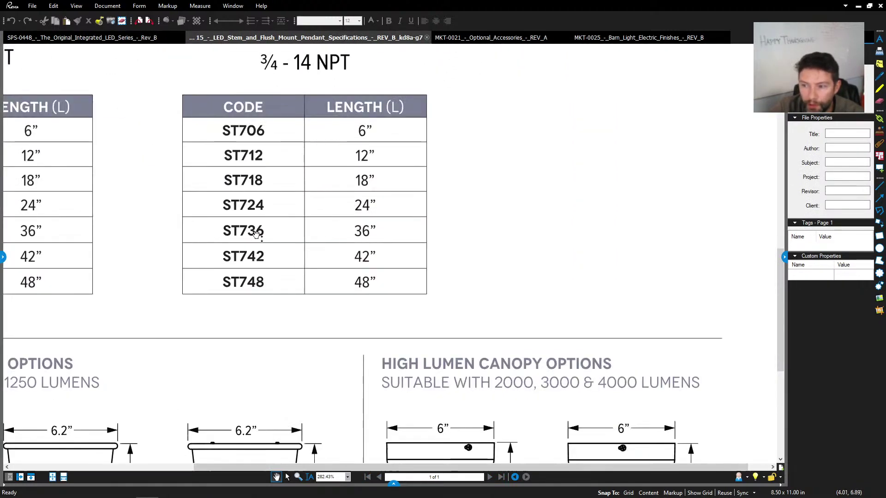
pyautogui.moveTo(362, 230); pyautogui.dragTo(386, 245)
pyautogui.scroll(-4, 385, 245)
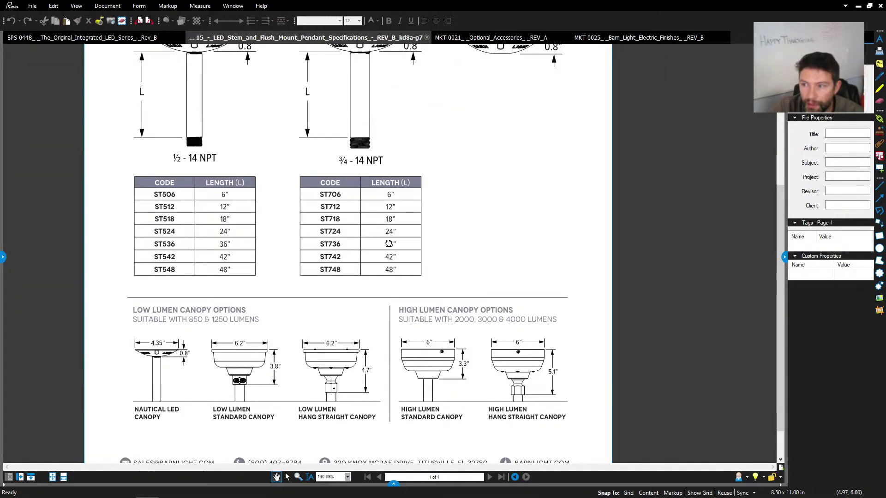
pyautogui.moveTo(426, 457); pyautogui.dragTo(410, 343)
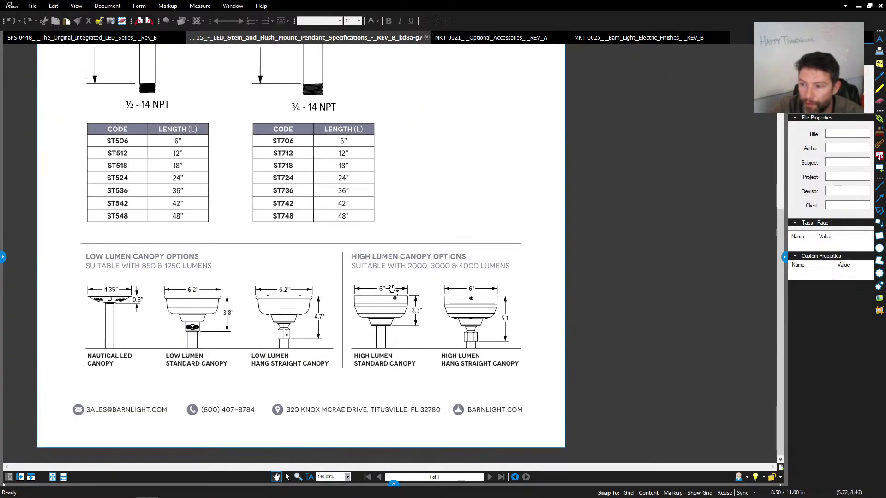
pyautogui.scroll(3, 391, 288)
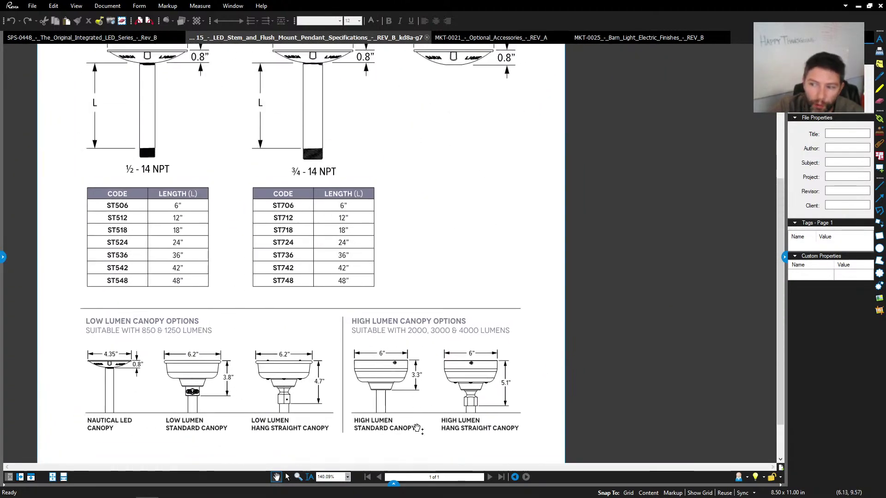
pyautogui.scroll(4, 340, 259)
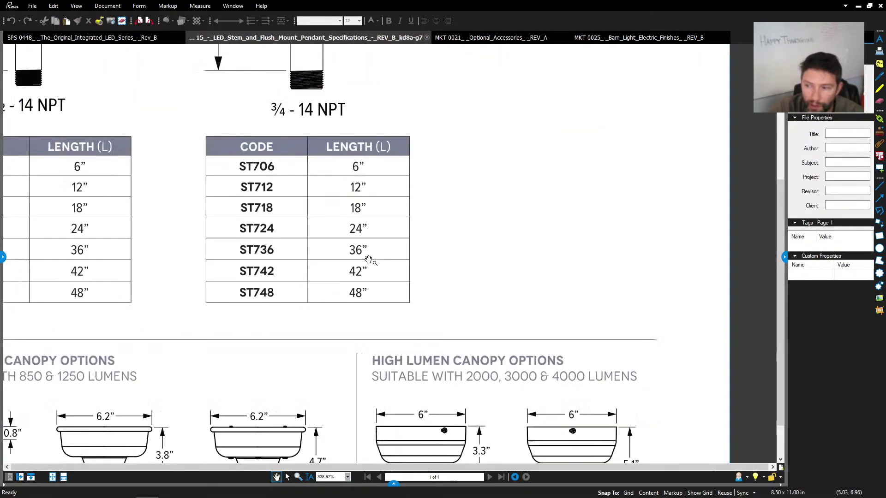
pyautogui.scroll(-6, 368, 259)
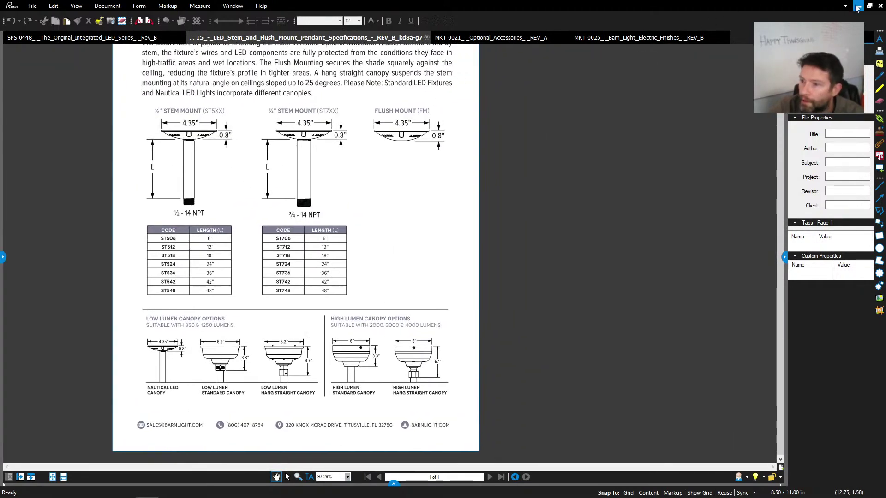
pyautogui.click(858, 6)
pyautogui.scroll(3, 300, 185)
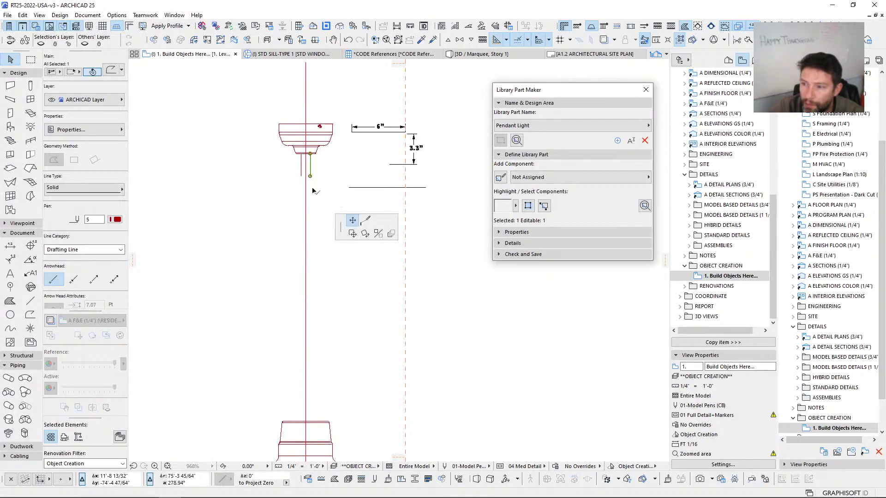
# Step: Stretch the lower end of the right stem line 3' straight down toward the shade
pyautogui.click(310, 176)
pyautogui.write('3')
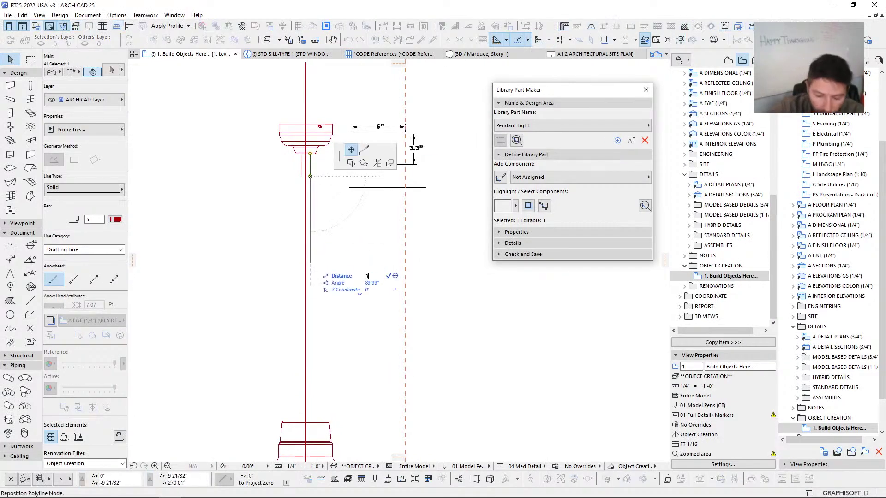
pyautogui.press('Return')
pyautogui.scroll(-4, 308, 303)
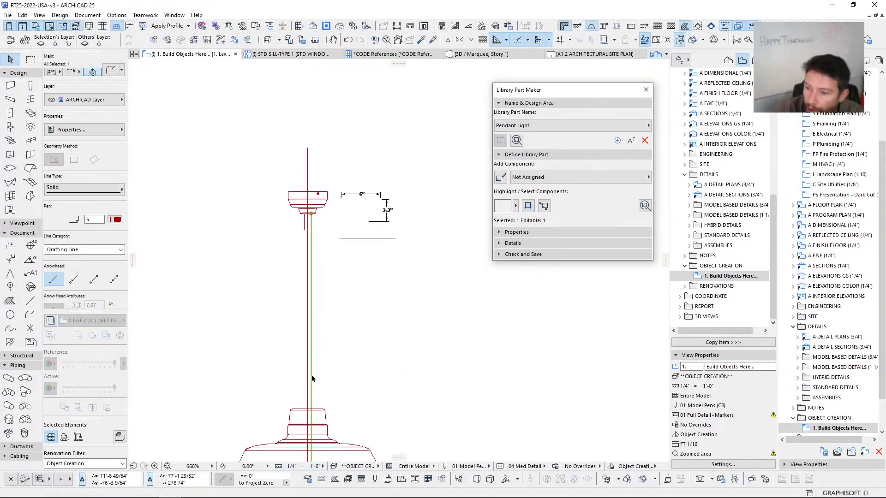
pyautogui.scroll(5, 308, 302)
pyautogui.press('Escape')
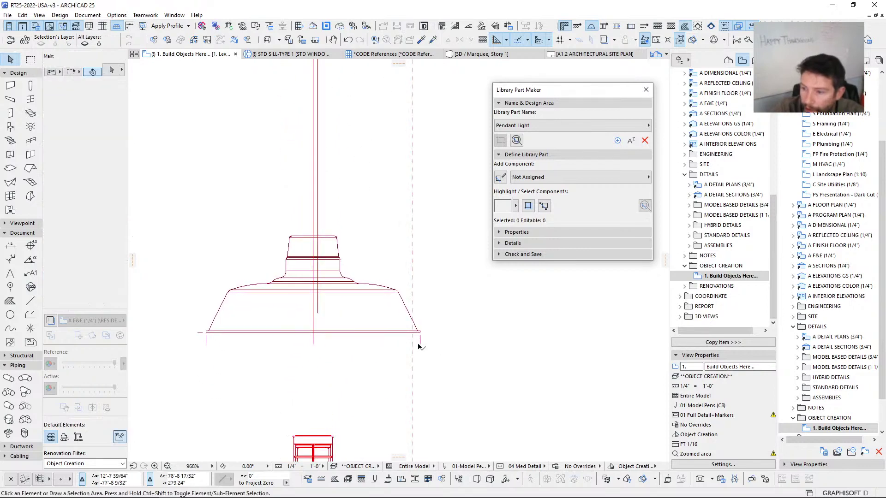
# Step: Select the whole shade linework and move it straight down so its top edge meets the lower end of the right stem line
pyautogui.moveTo(451, 379); pyautogui.dragTo(196, 220)
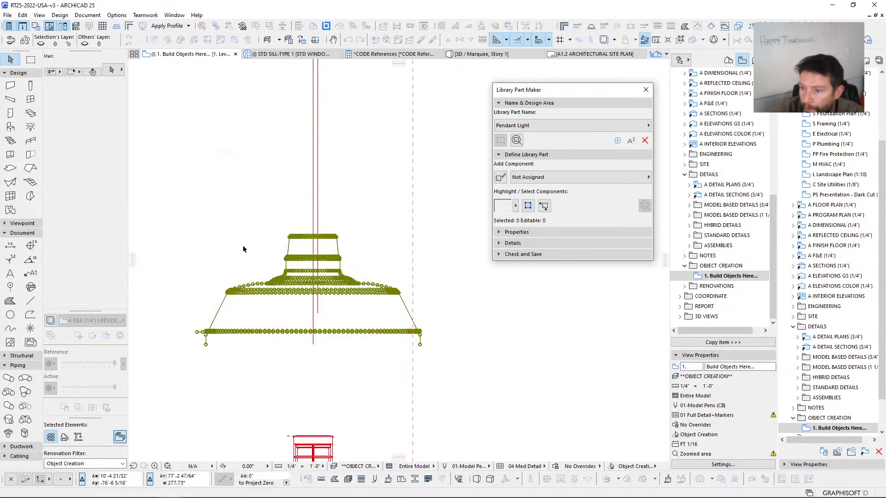
pyautogui.hotkey('ctrl', 'd')
pyautogui.scroll(7, 321, 234)
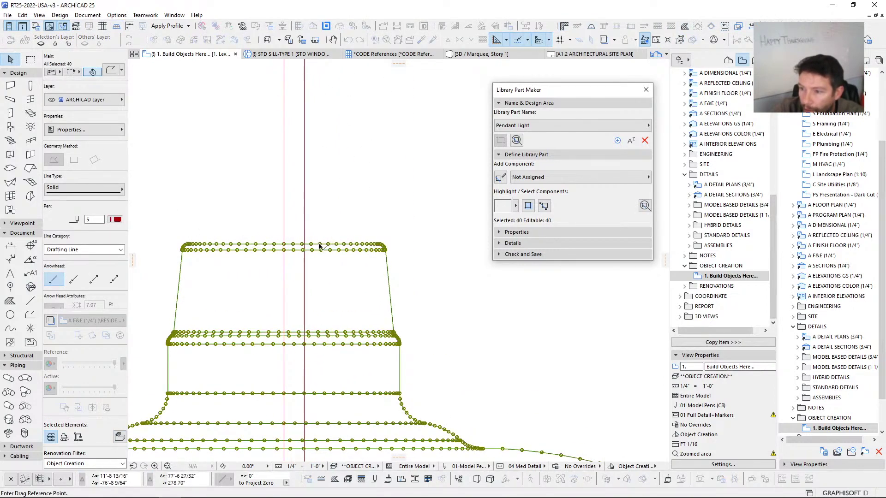
pyautogui.click(319, 245)
pyautogui.scroll(-5, 315, 346)
pyautogui.moveTo(314, 346); pyautogui.dragTo(313, 222, button='middle')
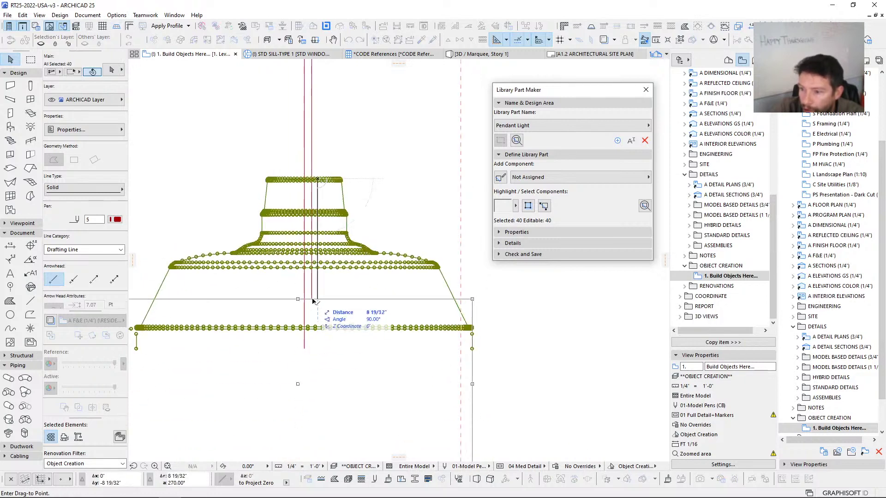
pyautogui.click(312, 299)
# Step: Stretch the lower end of the vertical centerline down through the shade to below the cast guard
pyautogui.click(305, 349)
pyautogui.click(304, 350)
pyautogui.scroll(-2, 300, 240)
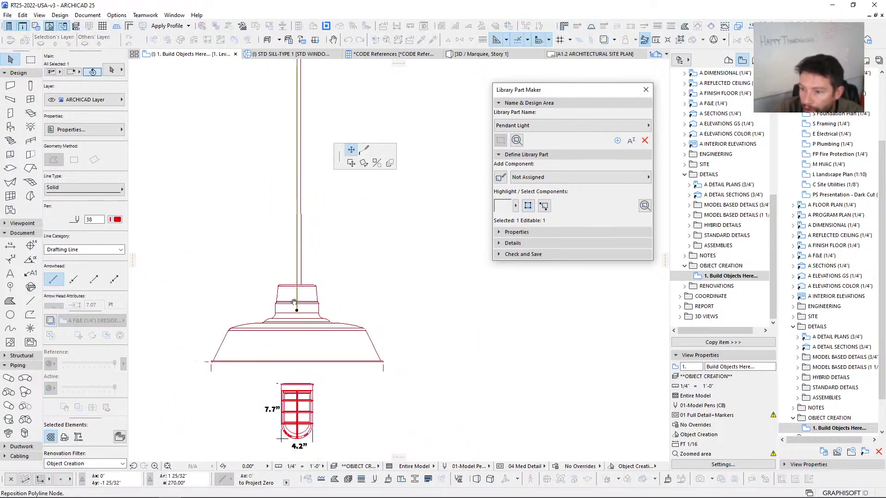
pyautogui.click(296, 415)
pyautogui.scroll(-3, 296, 415)
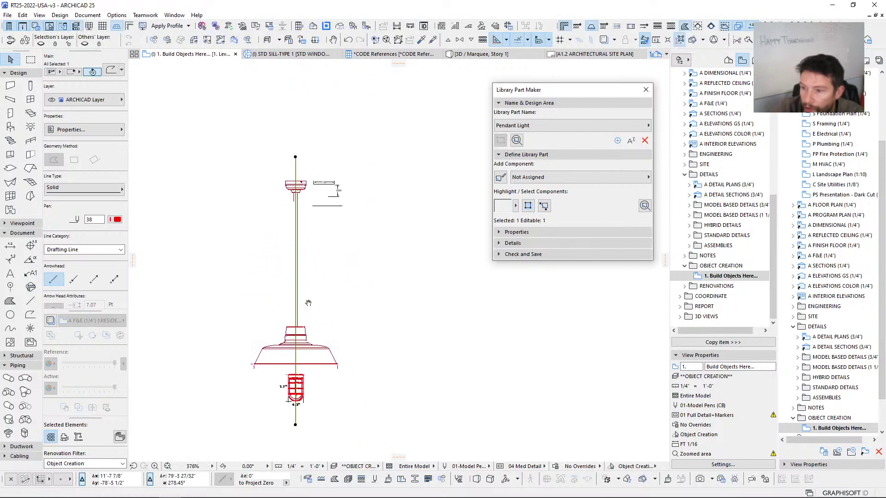
pyautogui.press('Escape')
# Step: Extend the short left stem line beneath the canopy straight down to the top edge of the shade
pyautogui.scroll(5, 300, 208)
pyautogui.click(295, 220)
pyautogui.click(295, 220)
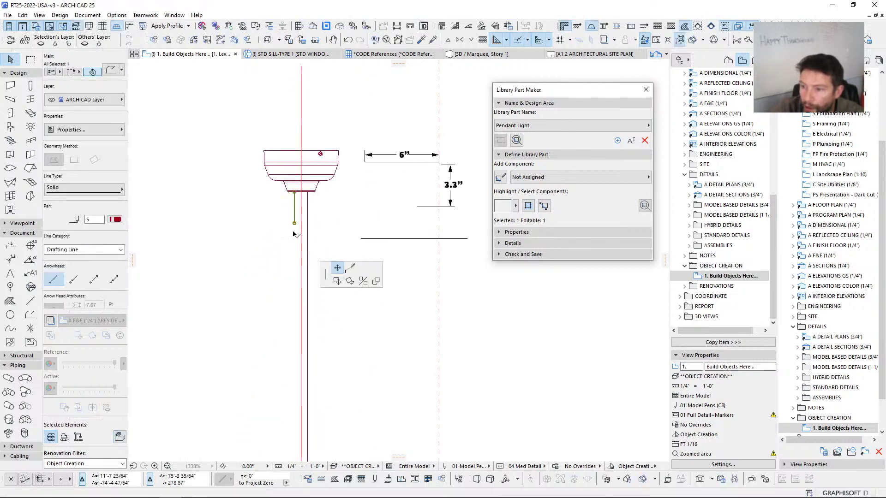
pyautogui.scroll(-3, 296, 222)
pyautogui.scroll(4, 274, 302)
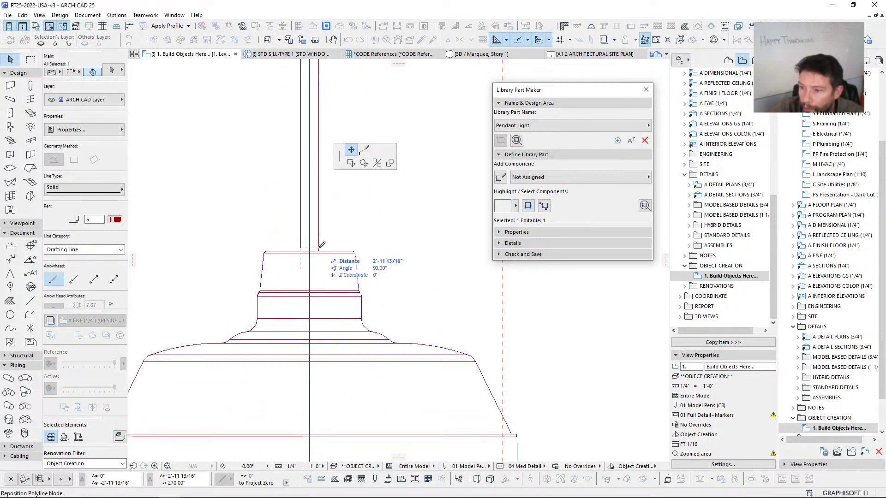
pyautogui.click(281, 288)
pyautogui.press('Escape')
pyautogui.scroll(-5, 300, 240)
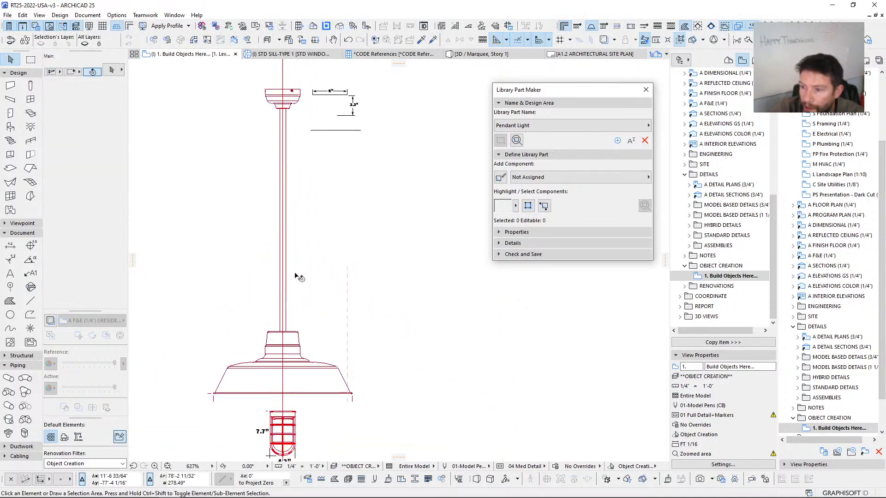
# Step: Delete the canopy's 6" and 3.3" dimension linework together with the black lines and fill beside it
pyautogui.scroll(2, 257, 283)
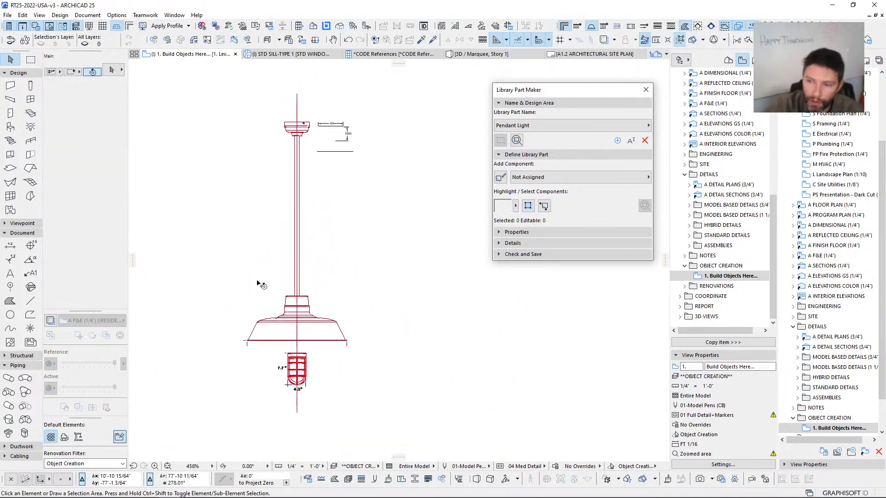
pyautogui.scroll(3, 336, 358)
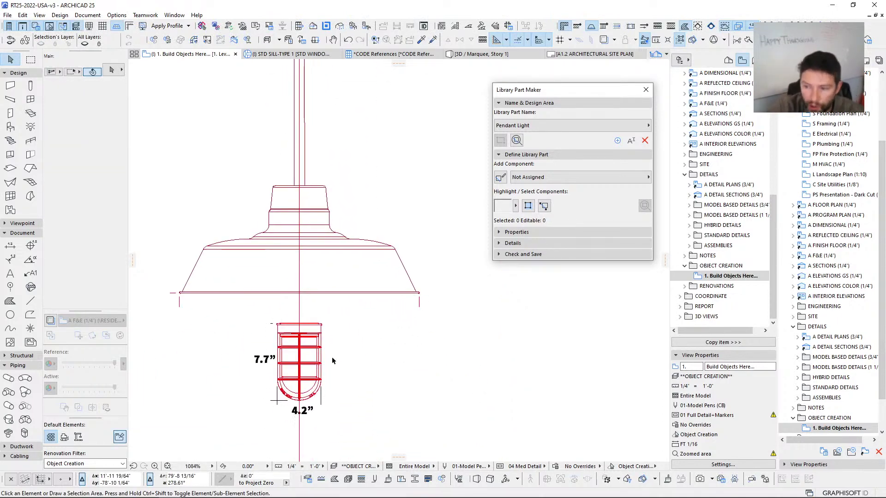
pyautogui.scroll(-4, 333, 359)
pyautogui.moveTo(337, 273); pyautogui.dragTo(349, 314, button='middle')
pyautogui.scroll(2, 414, 161)
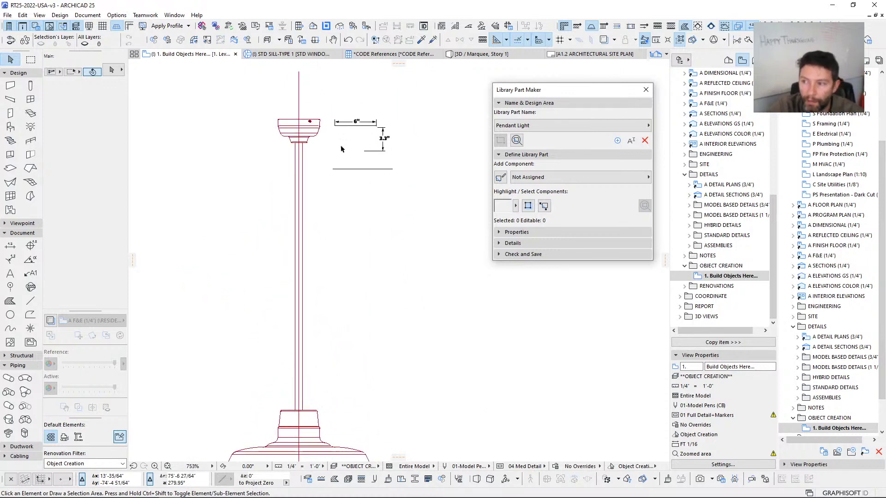
pyautogui.moveTo(342, 147); pyautogui.dragTo(349, 209, button='middle')
pyautogui.moveTo(430, 263); pyautogui.dragTo(325, 155)
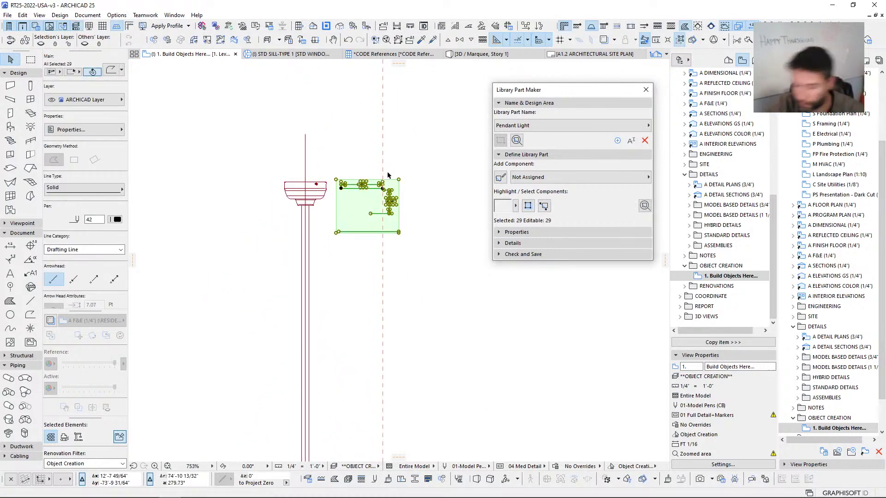
pyautogui.press('Delete')
# Step: Examine the assembled pendant linework from the canopy down the stem to the shade and cast guard
pyautogui.scroll(-2, 368, 174)
pyautogui.moveTo(361, 223); pyautogui.dragTo(364, 200, button='middle')
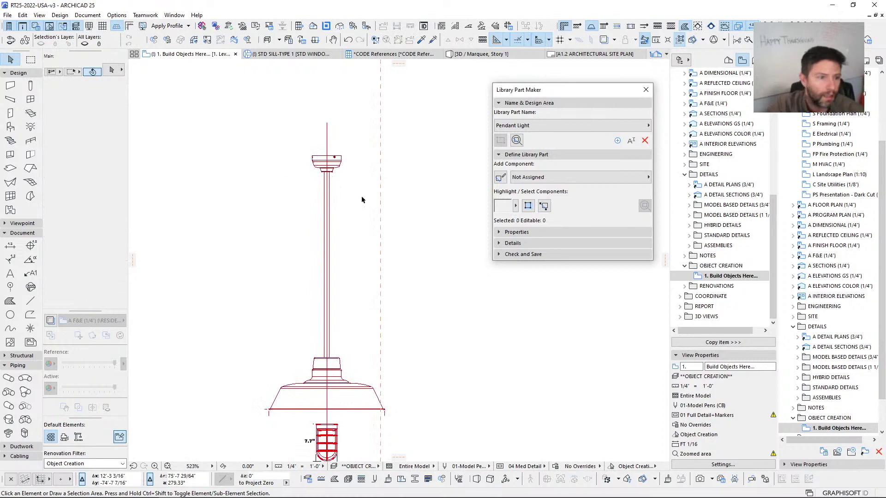
pyautogui.moveTo(372, 307); pyautogui.dragTo(379, 268, button='middle')
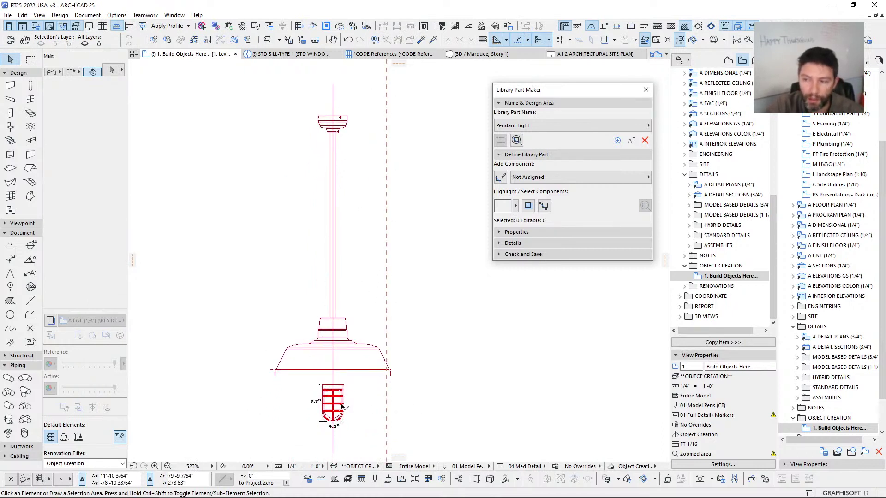
pyautogui.moveTo(342, 406); pyautogui.dragTo(340, 391, button='middle')
pyautogui.scroll(3, 330, 110)
pyautogui.moveTo(330, 110); pyautogui.dragTo(310, 165, button='middle')
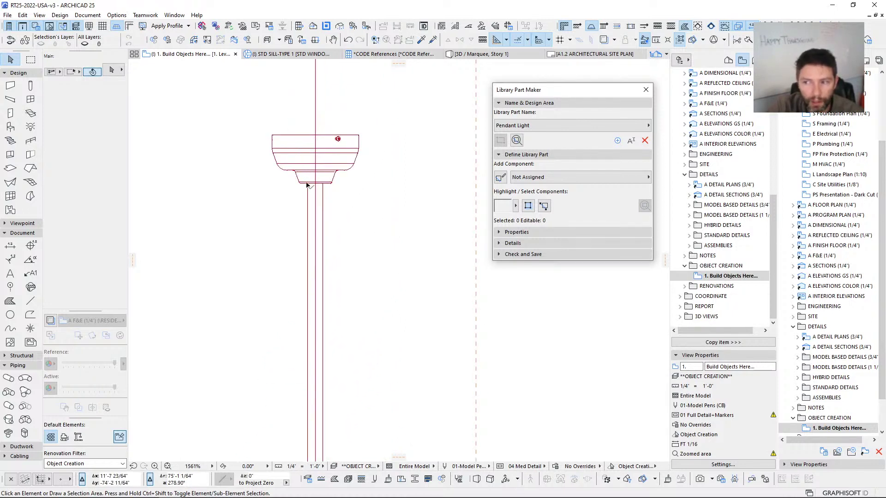
pyautogui.scroll(-4, 340, 217)
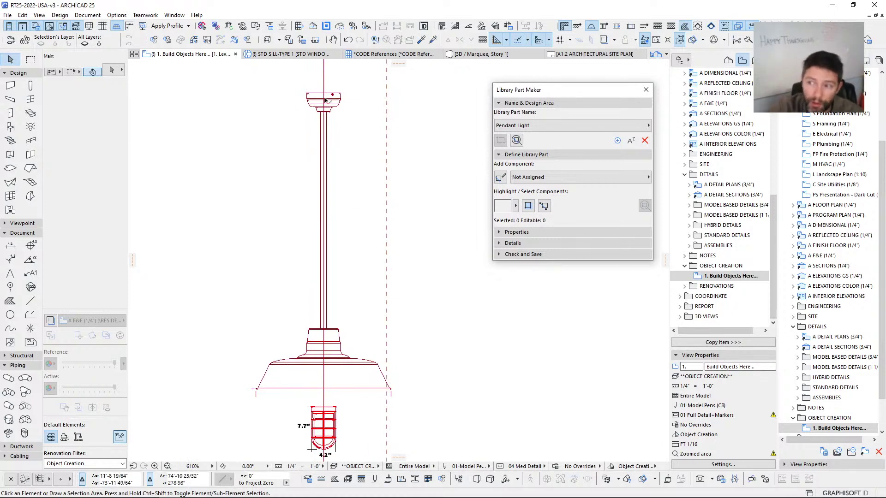
pyautogui.scroll(3, 325, 98)
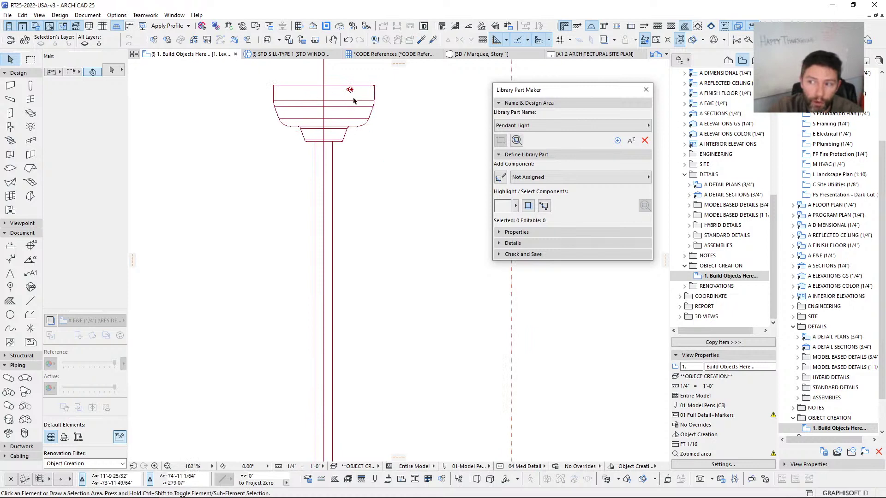
pyautogui.scroll(-5, 333, 111)
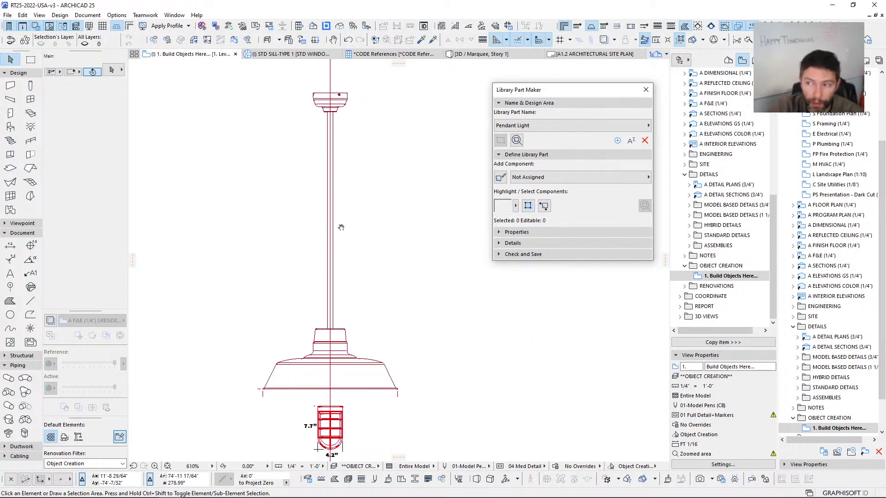
pyautogui.scroll(5, 335, 148)
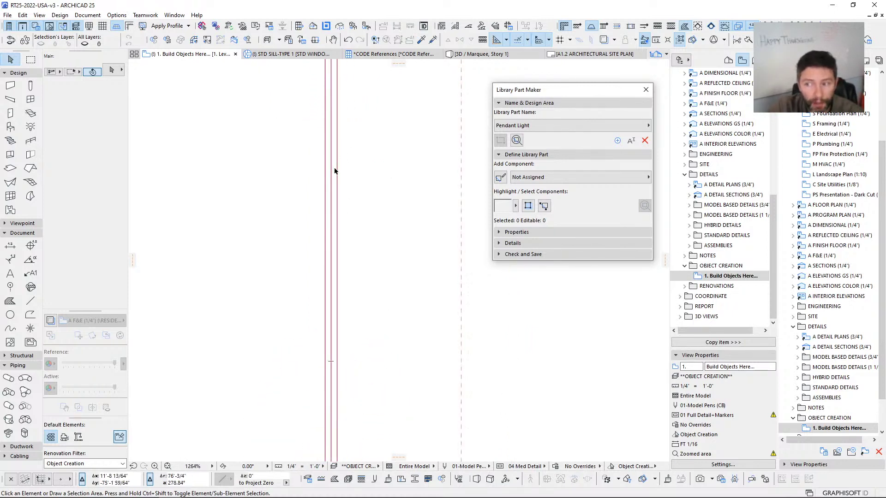
pyautogui.scroll(-3, 333, 172)
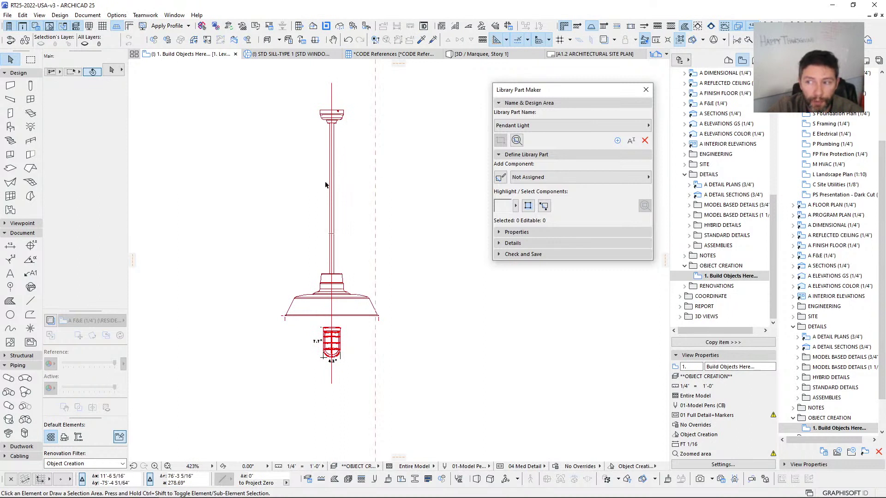
pyautogui.scroll(3, 341, 314)
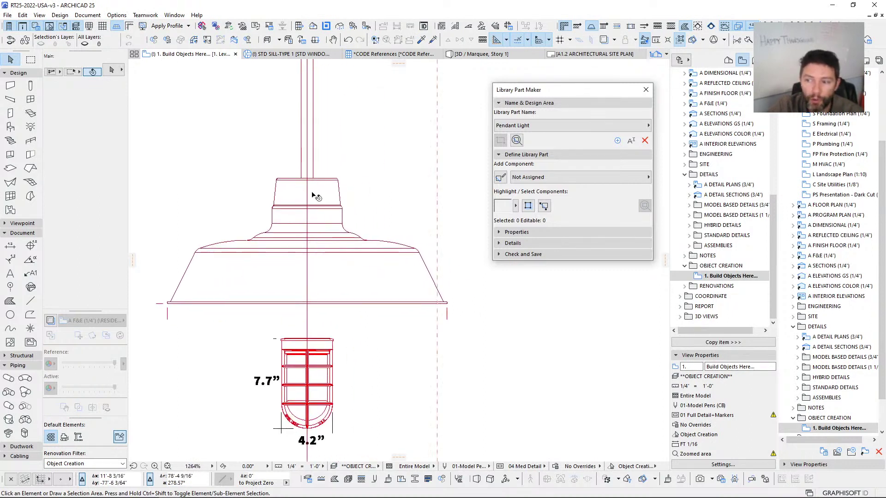
pyautogui.moveTo(322, 350)
pyautogui.mouseDown(button='middle')
pyautogui.moveTo(330, 248)
pyautogui.moveTo(335, 299)
pyautogui.mouseUp(button='middle')
pyautogui.scroll(-3, 352, 192)
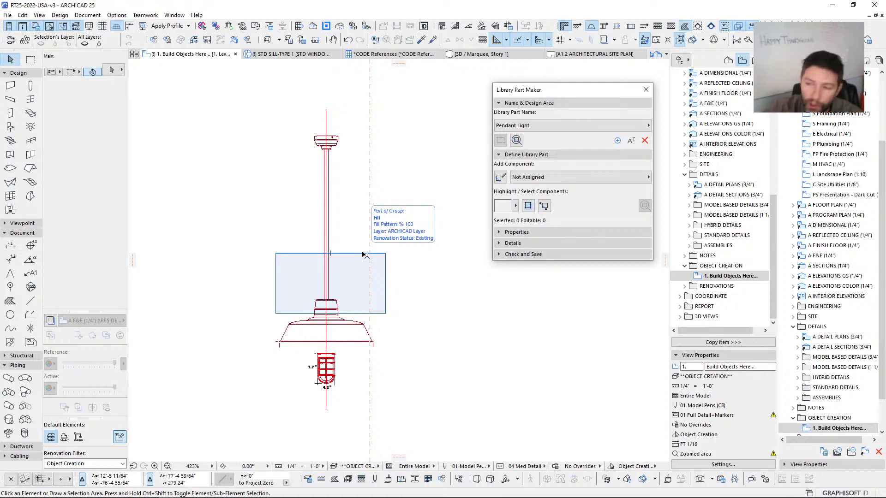
pyautogui.scroll(-1, 305, 245)
pyautogui.moveTo(303, 241); pyautogui.dragTo(304, 249, button='middle')
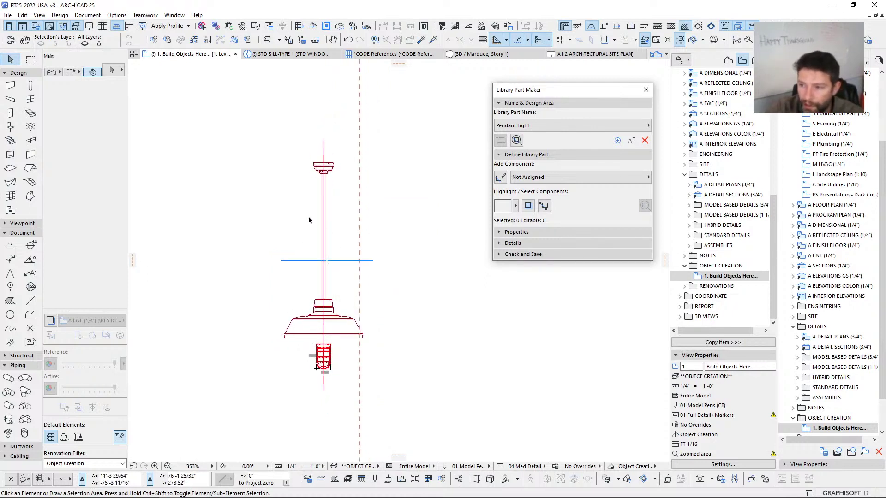
pyautogui.scroll(1, 308, 218)
pyautogui.moveTo(307, 216); pyautogui.dragTo(287, 194, button='middle')
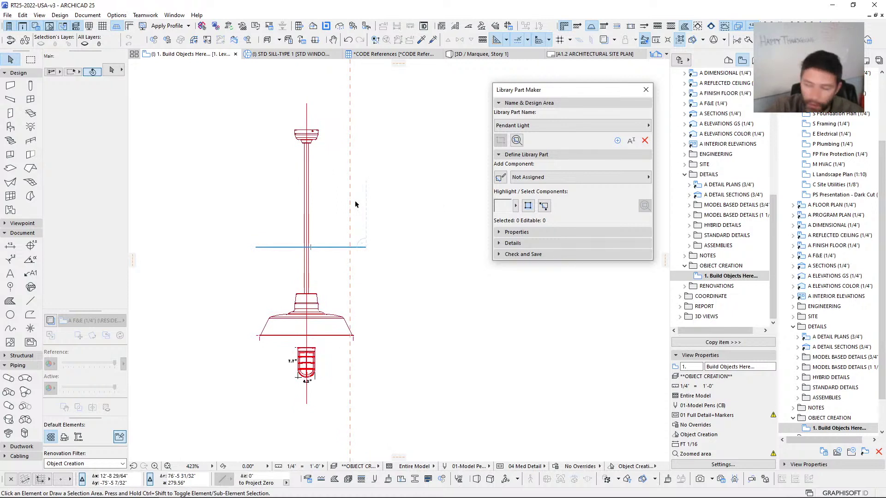
pyautogui.moveTo(356, 205); pyautogui.dragTo(377, 218, button='middle')
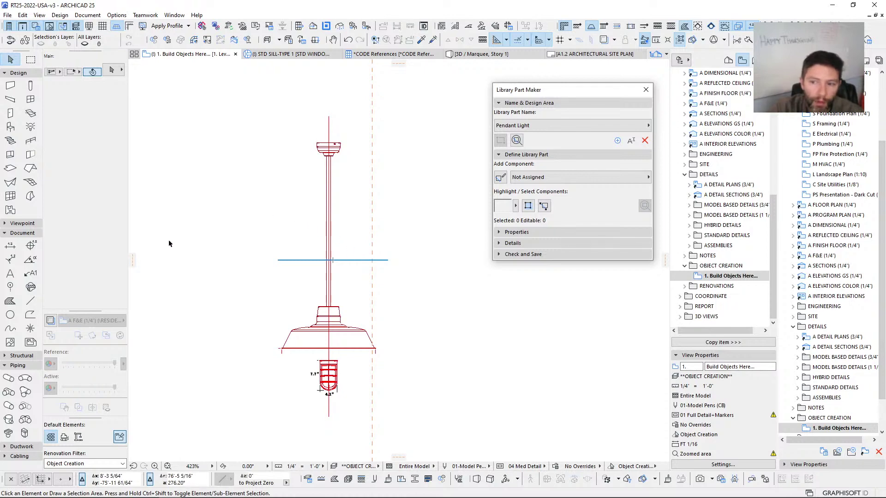
pyautogui.scroll(-5, 279, 239)
pyautogui.scroll(6, 421, 335)
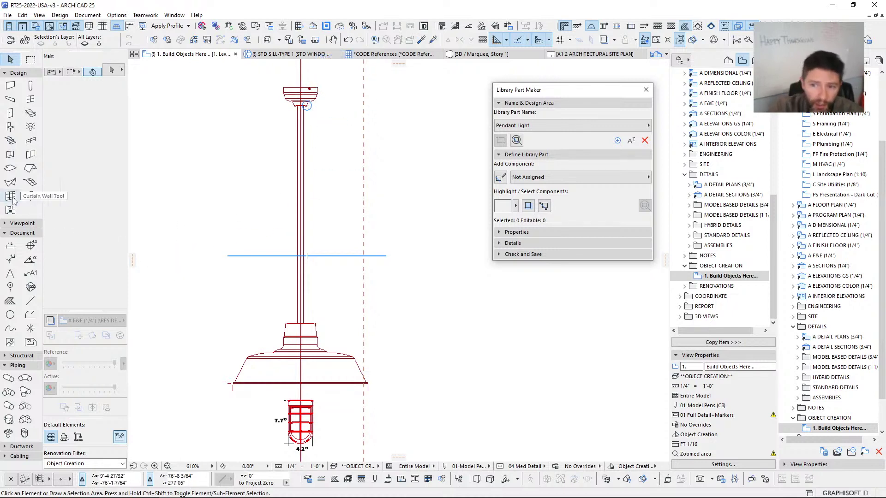
# Step: Locate the sample morph at the bottom of the drawn element legend and activate the Morph tool
pyautogui.click(30, 197)
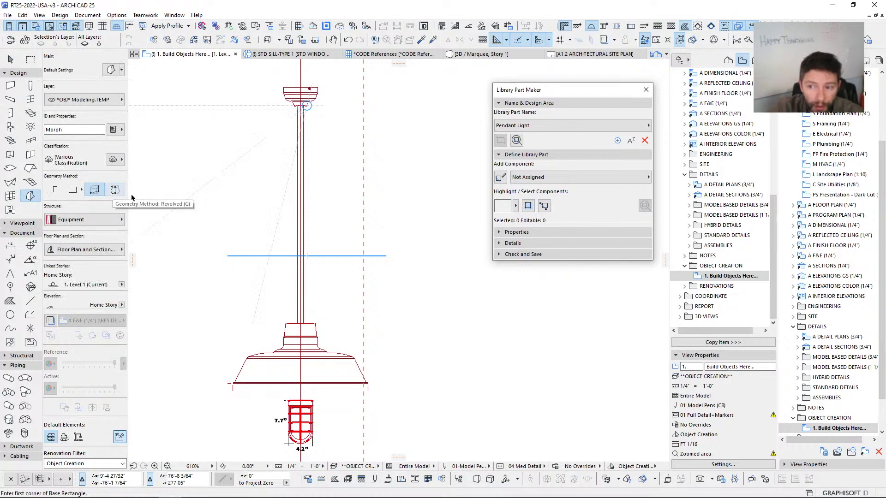
pyautogui.scroll(-8, 280, 245)
pyautogui.moveTo(259, 241); pyautogui.dragTo(468, 309, button='middle')
pyautogui.moveTo(294, 283); pyautogui.dragTo(452, 496, button='middle')
pyautogui.scroll(7, 451, 237)
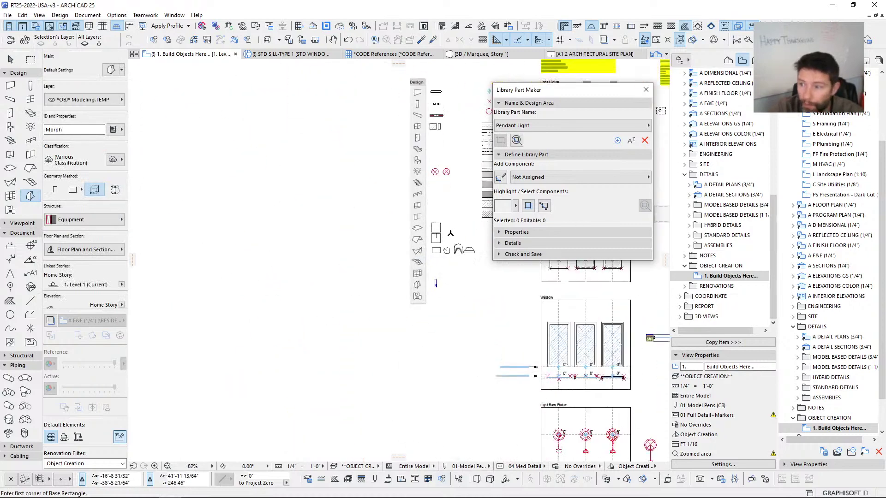
pyautogui.moveTo(453, 248); pyautogui.dragTo(336, 333, button='middle')
pyautogui.scroll(-3, 302, 379)
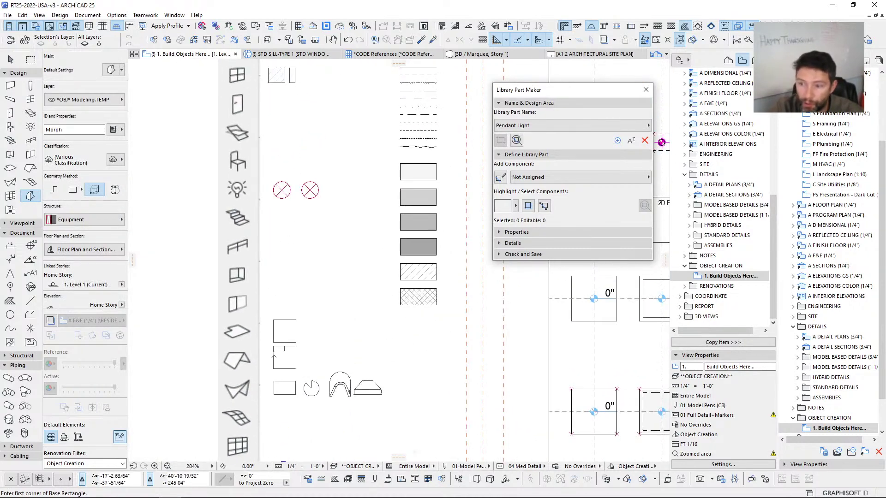
pyautogui.press('Escape')
pyautogui.moveTo(301, 421); pyautogui.dragTo(292, 269, button='middle')
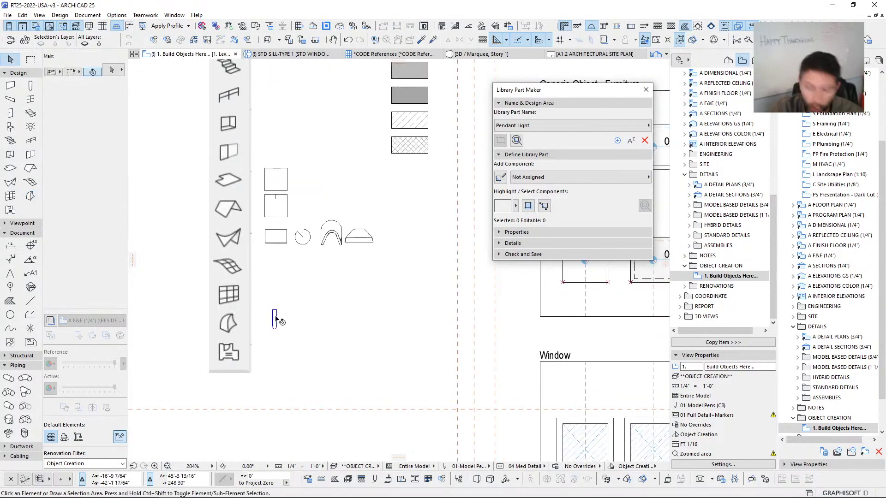
pyautogui.click(30, 196)
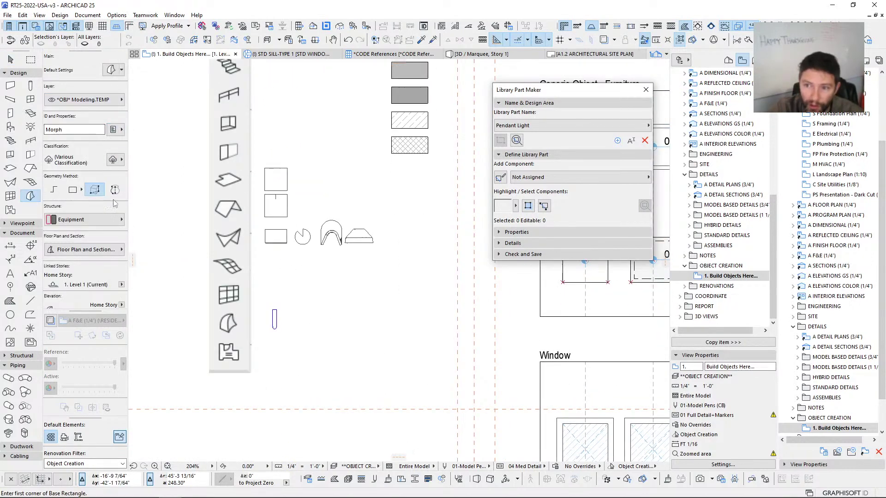
# Step: Examine the pendant linework up close, from the canopy and stem down to the shade and cast guard
pyautogui.scroll(-7, 503, 230)
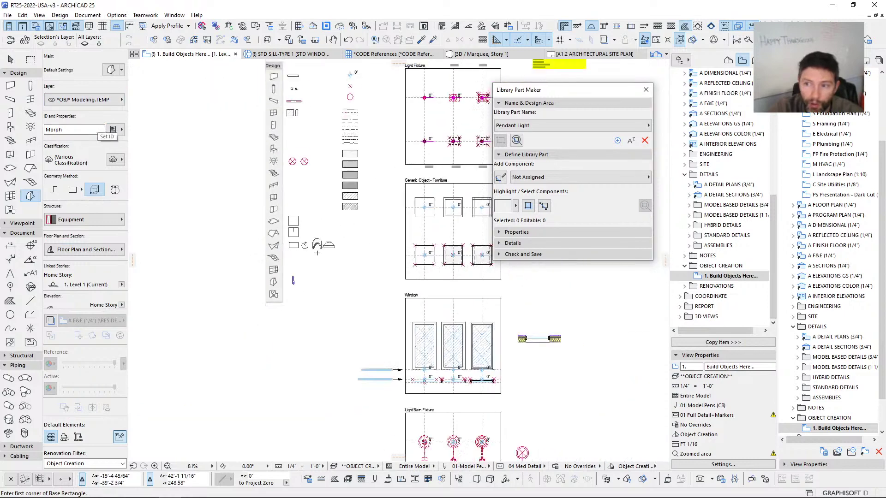
pyautogui.moveTo(503, 231)
pyautogui.mouseDown(button='middle')
pyautogui.moveTo(340, 223)
pyautogui.moveTo(290, 180)
pyautogui.mouseUp(button='middle')
pyautogui.scroll(1, 290, 181)
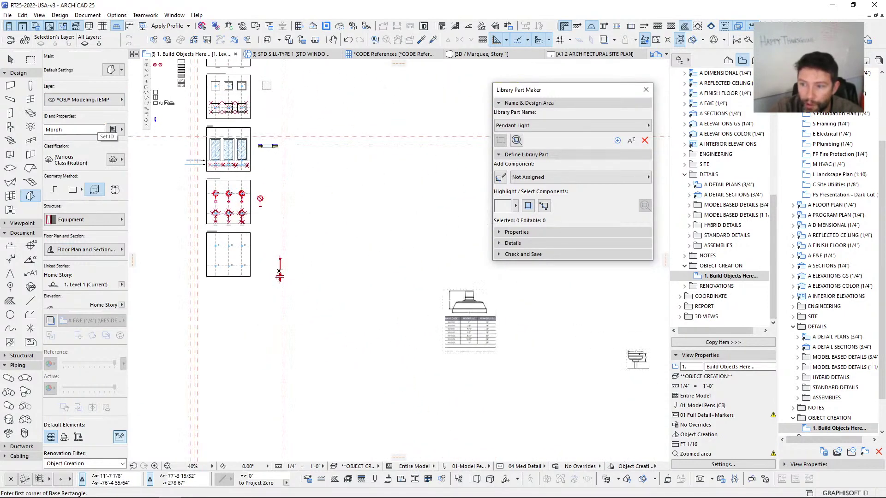
pyautogui.scroll(12, 280, 276)
pyautogui.scroll(12, 293, 134)
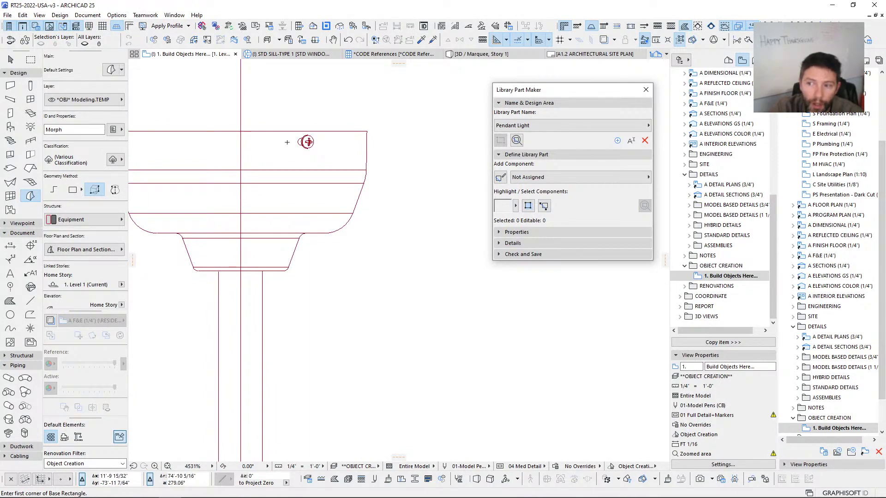
pyautogui.scroll(-7, 308, 141)
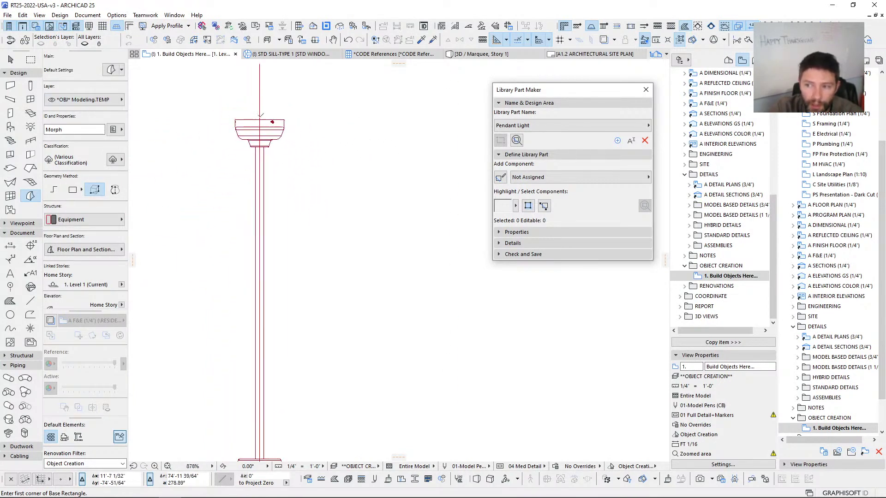
pyautogui.scroll(-4, 276, 157)
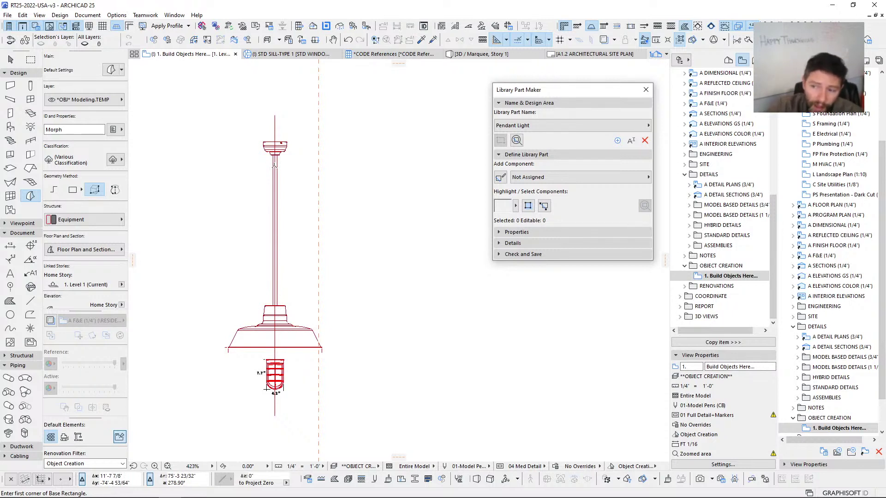
pyautogui.scroll(2, 272, 161)
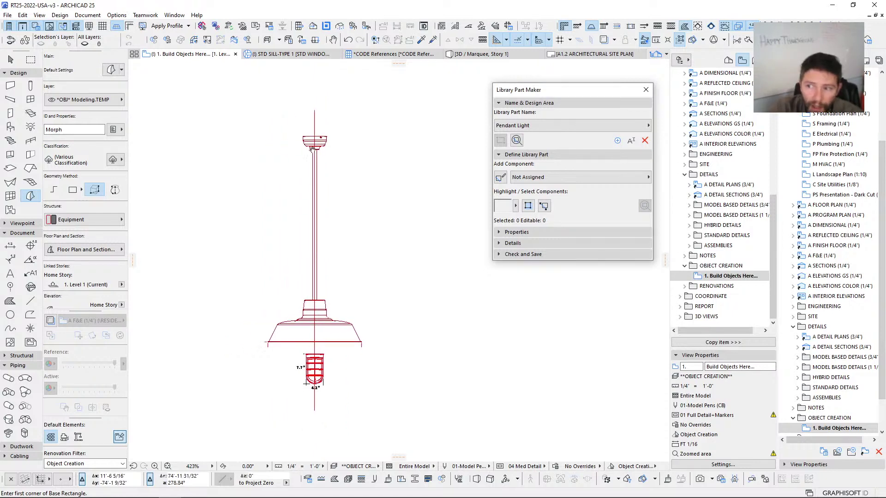
pyautogui.scroll(-4, 289, 174)
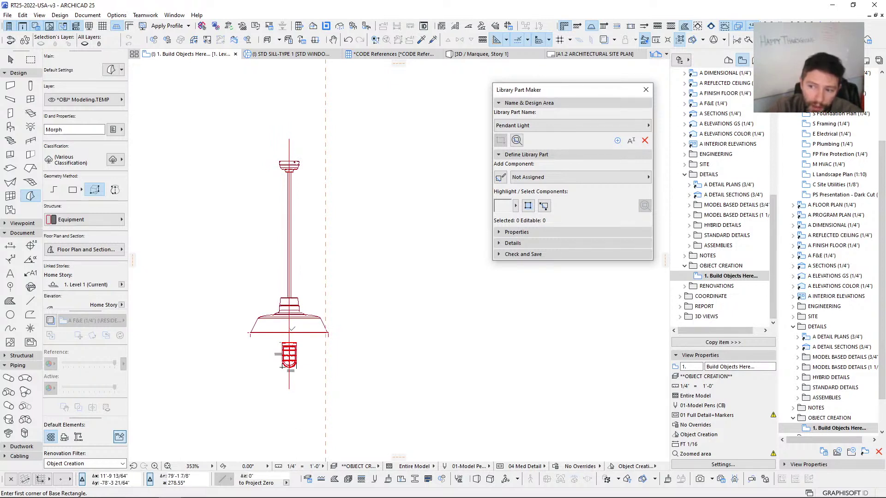
pyautogui.scroll(6, 283, 366)
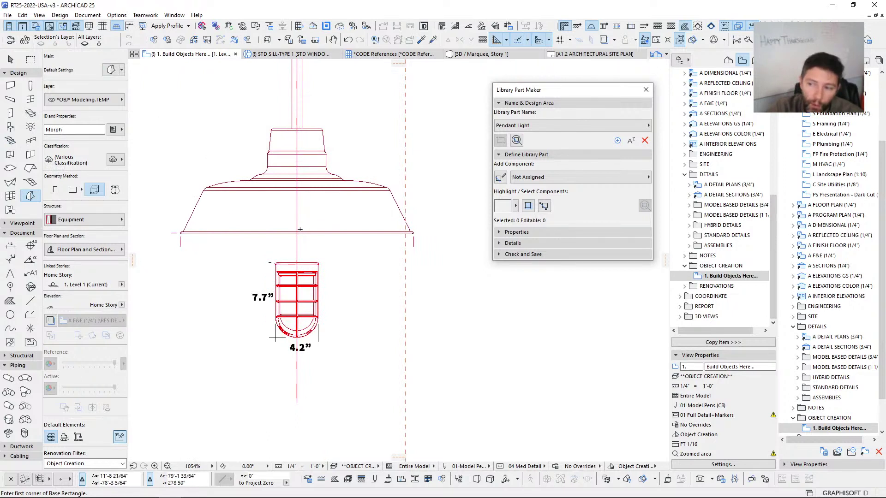
pyautogui.scroll(-2, 328, 283)
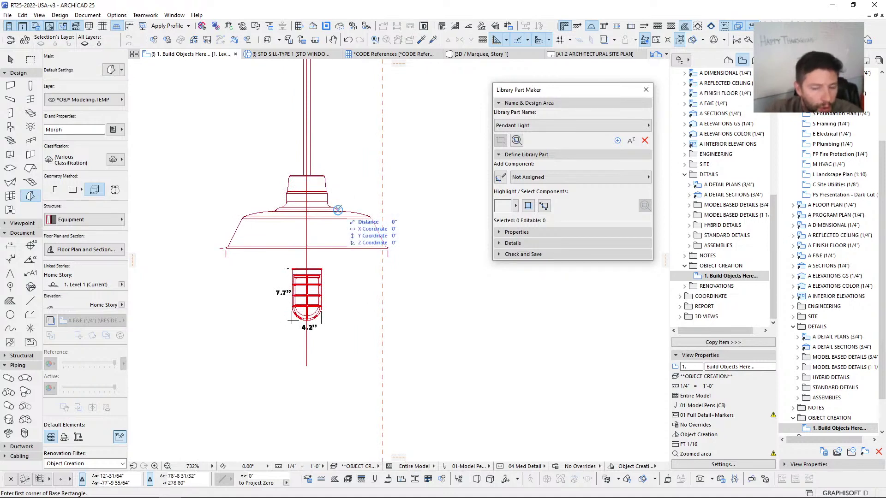
pyautogui.scroll(6, 307, 309)
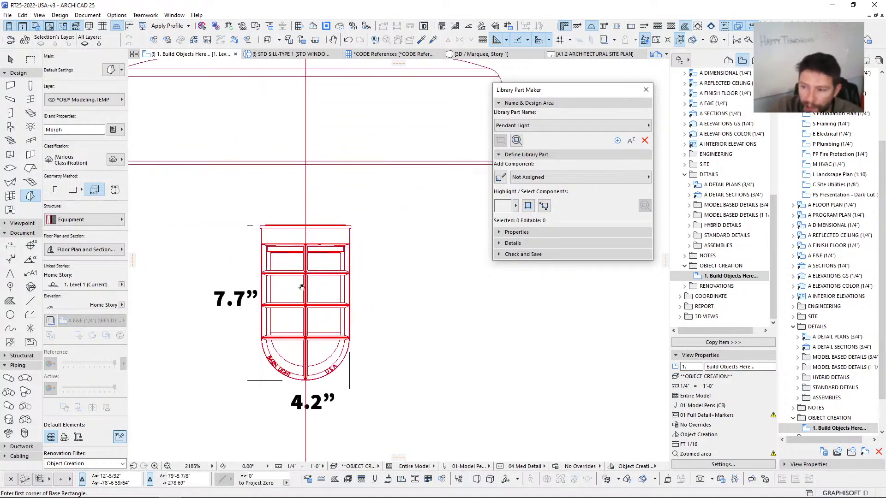
pyautogui.scroll(2, 314, 245)
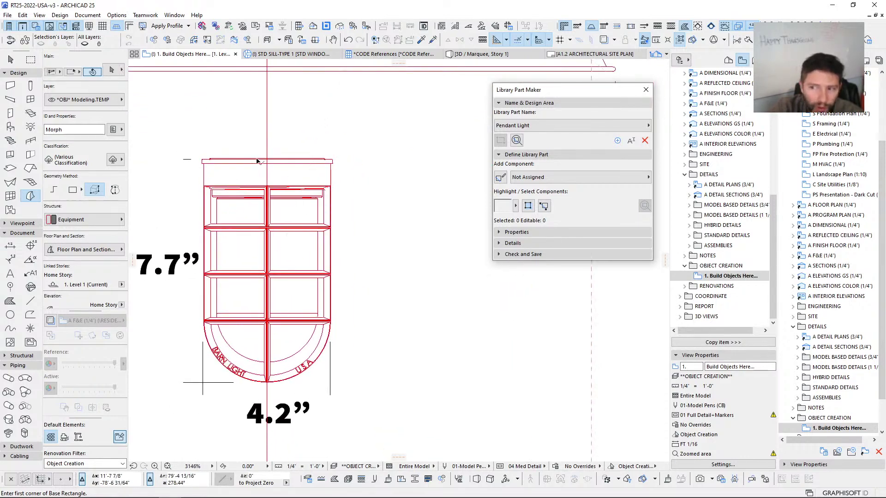
pyautogui.moveTo(248, 216); pyautogui.dragTo(254, 183, button='middle')
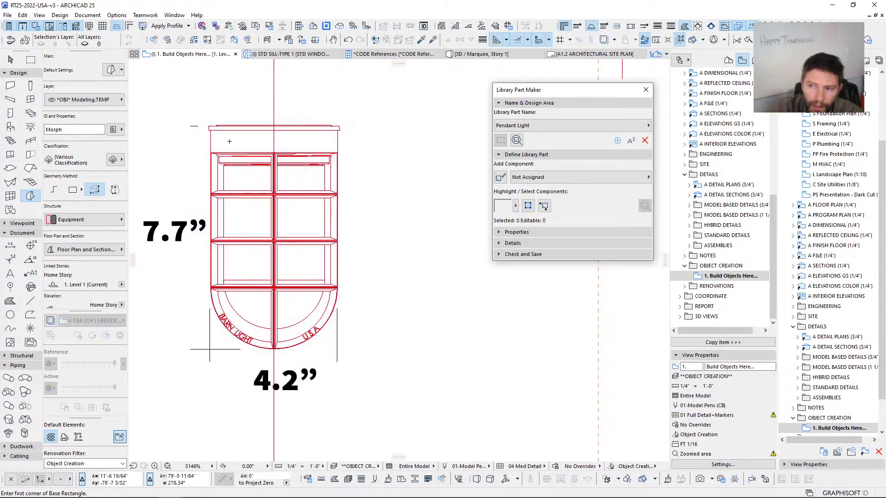
pyautogui.scroll(-6, 257, 270)
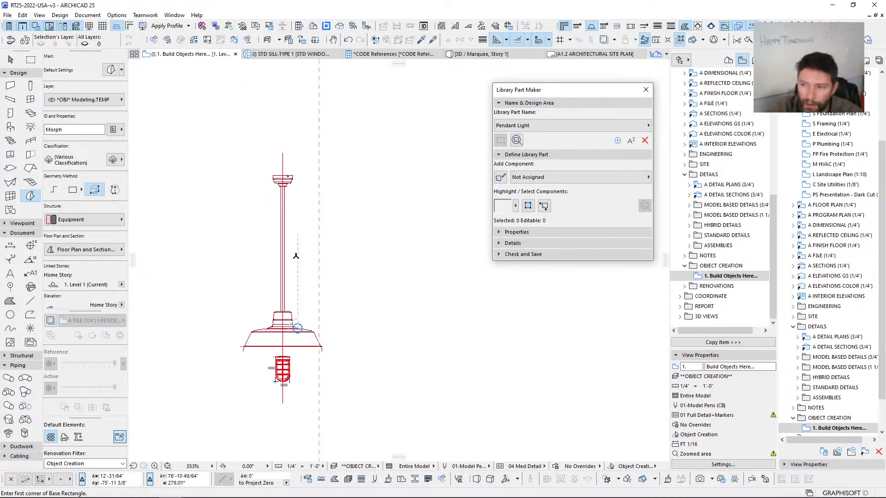
pyautogui.scroll(7, 281, 177)
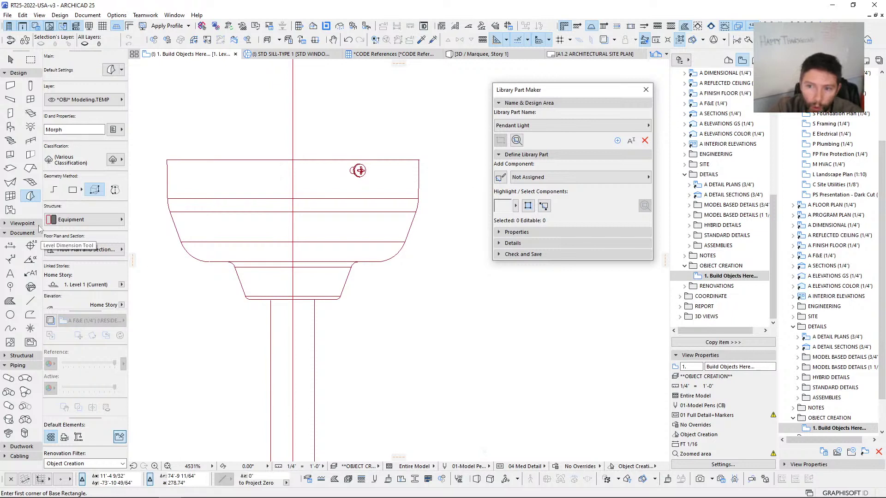
# Step: Start a revolved morph profile at the centerline, tracing the canopy's top edge outward and its side down to the first horizontal line
pyautogui.click(116, 191)
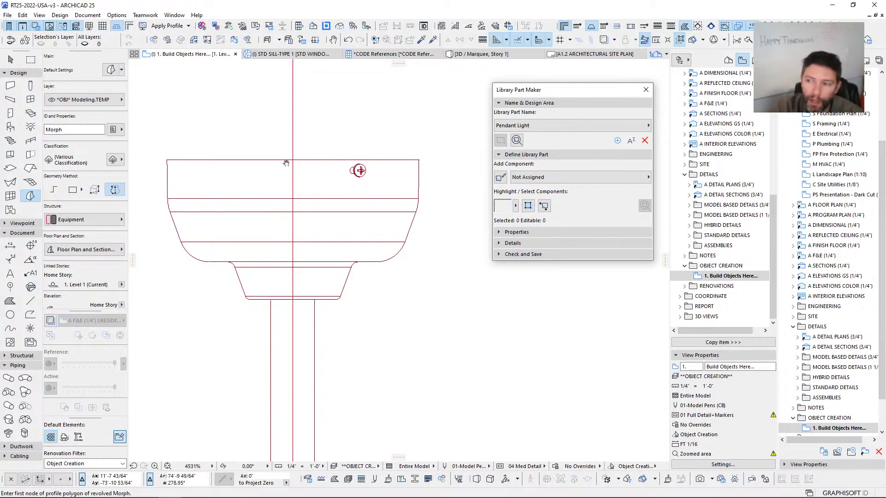
pyautogui.click(418, 160)
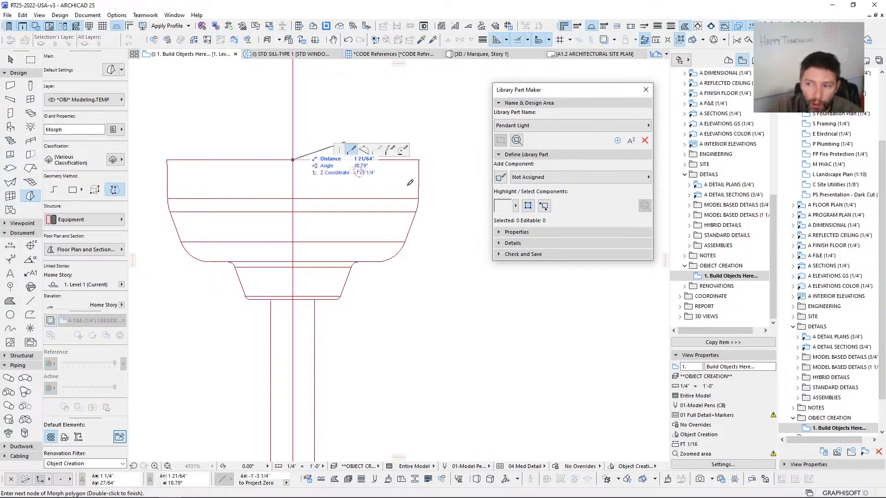
pyautogui.scroll(1, 423, 159)
pyautogui.scroll(2, 423, 159)
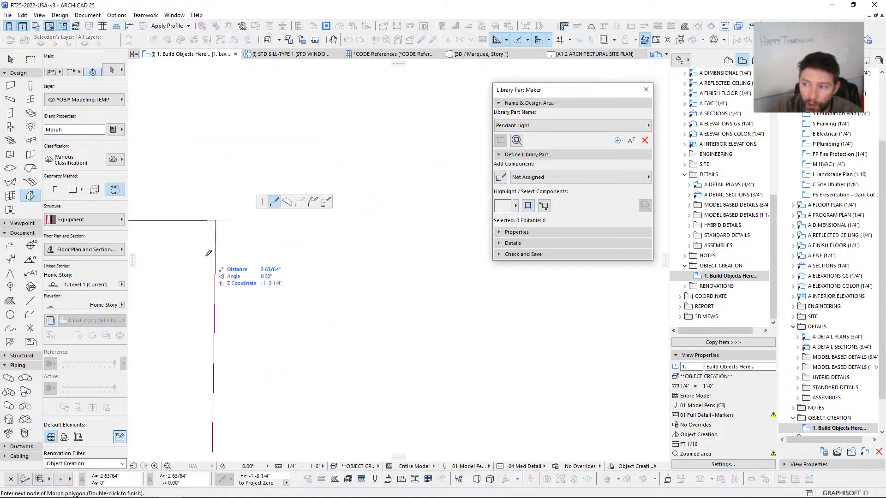
pyautogui.scroll(-3, 333, 179)
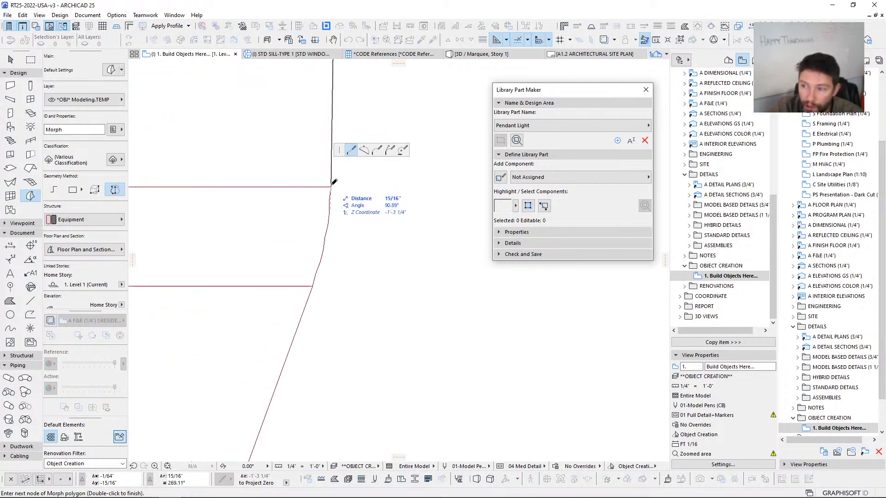
pyautogui.click(330, 187)
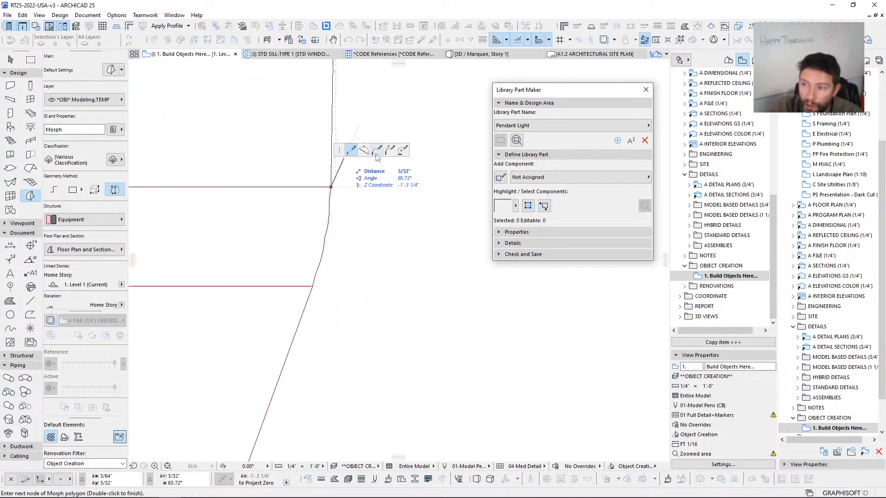
# Step: Continue the profile with a short arc to the canopy's second horizontal line and a straight slanted segment to the third
pyautogui.click(377, 150)
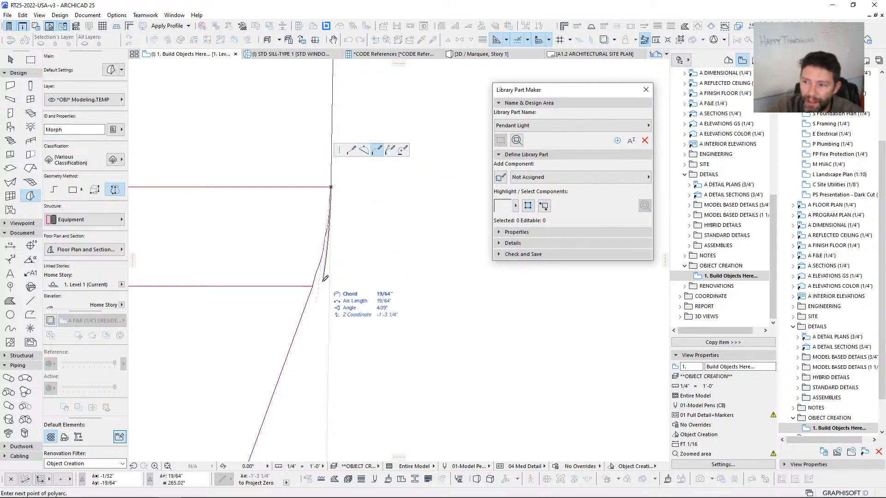
pyautogui.scroll(-2, 295, 296)
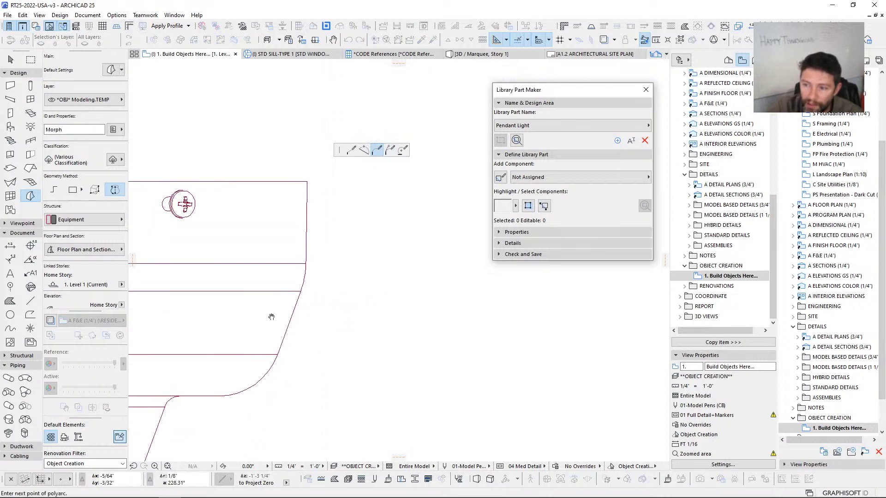
pyautogui.click(351, 149)
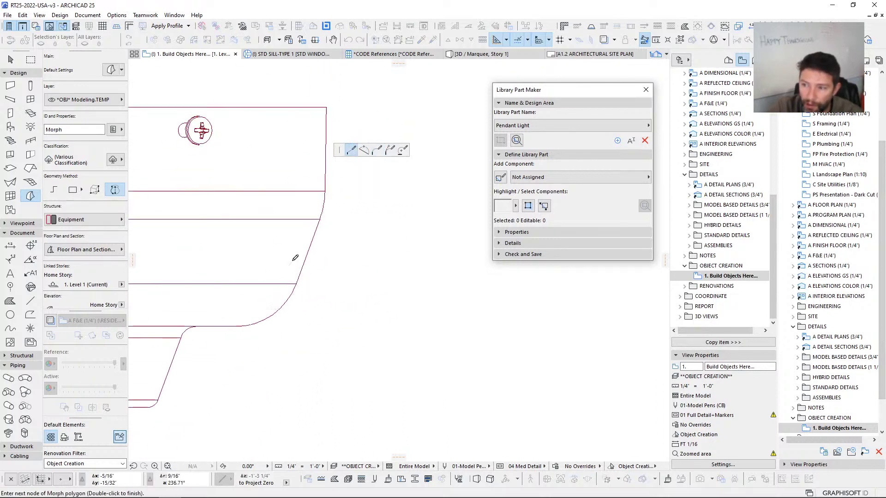
pyautogui.scroll(3, 292, 255)
pyautogui.click(304, 328)
# Step: Trace the canopy's rounded lower corner with an arc, then its flat underside straight inward to the neck
pyautogui.click(377, 150)
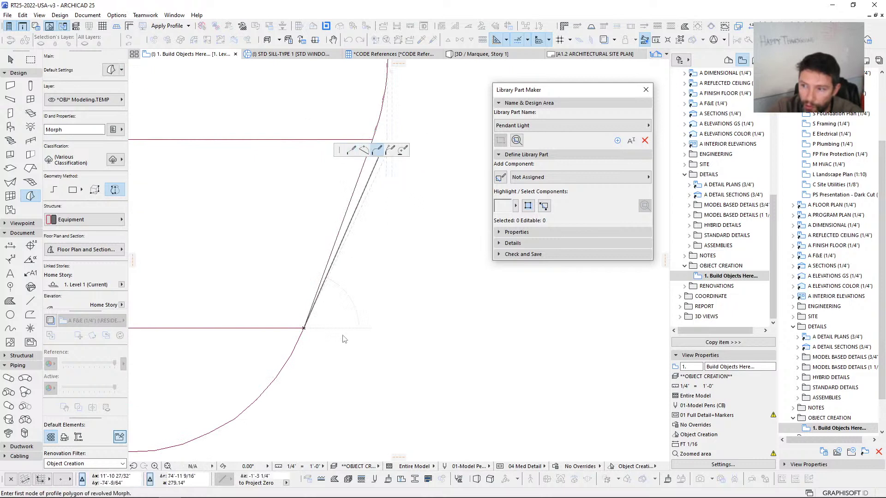
pyautogui.scroll(-2, 271, 349)
pyautogui.moveTo(229, 367); pyautogui.dragTo(321, 279, button='middle')
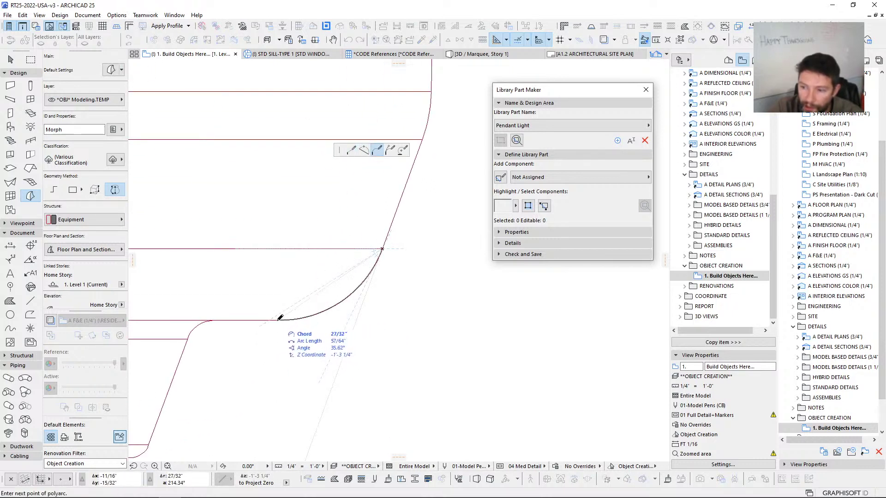
pyautogui.click(280, 318)
pyautogui.click(351, 149)
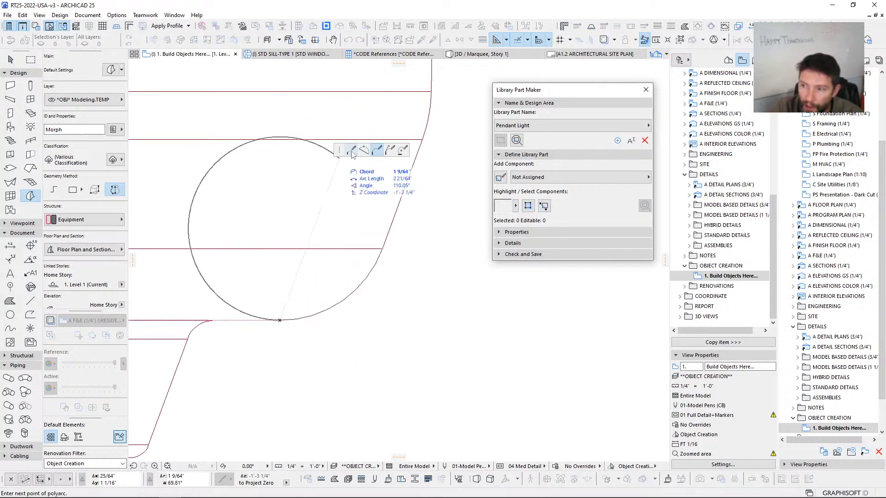
pyautogui.scroll(3, 180, 325)
pyautogui.click(341, 261)
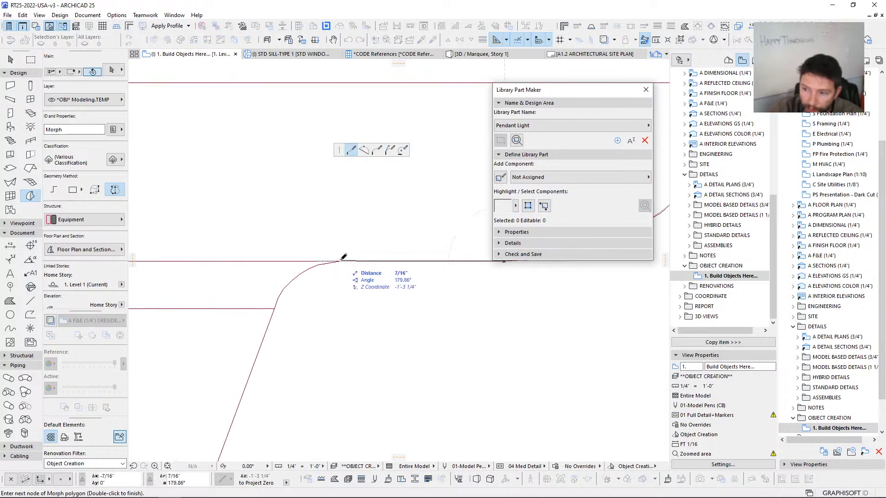
# Step: Trace the neck's rounded upper corner with an arc, then its slanted side straight down to the lowest inner horizontal line
pyautogui.click(377, 150)
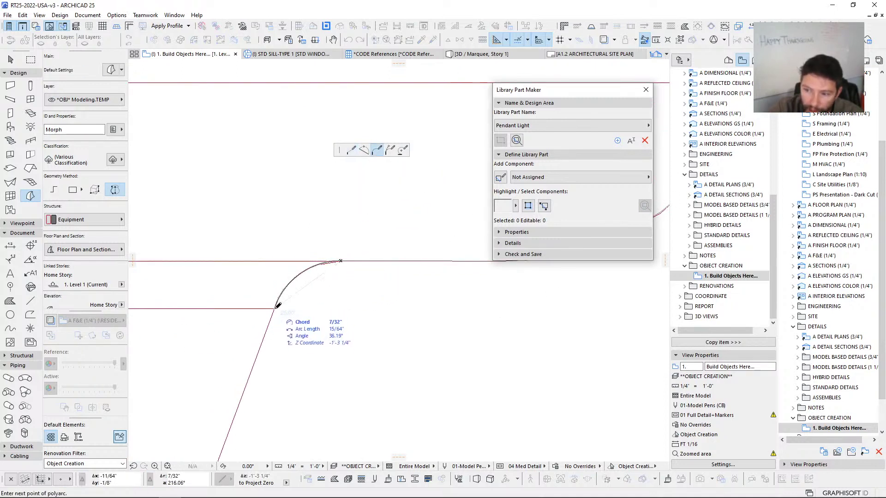
pyautogui.scroll(-3, 310, 298)
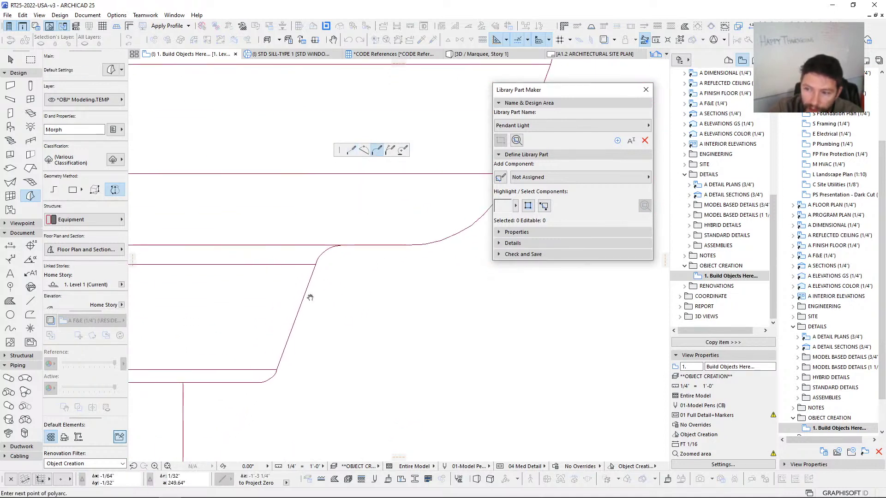
pyautogui.click(351, 149)
pyautogui.scroll(3, 223, 411)
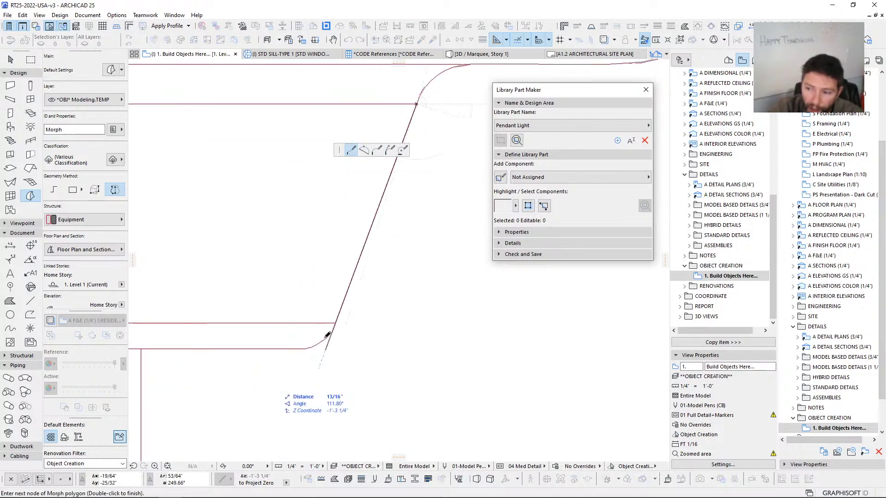
pyautogui.click(335, 323)
# Step: Trace the neck's rounded lower corner with an arc, then its flat bottom straight in to the centerline
pyautogui.click(377, 150)
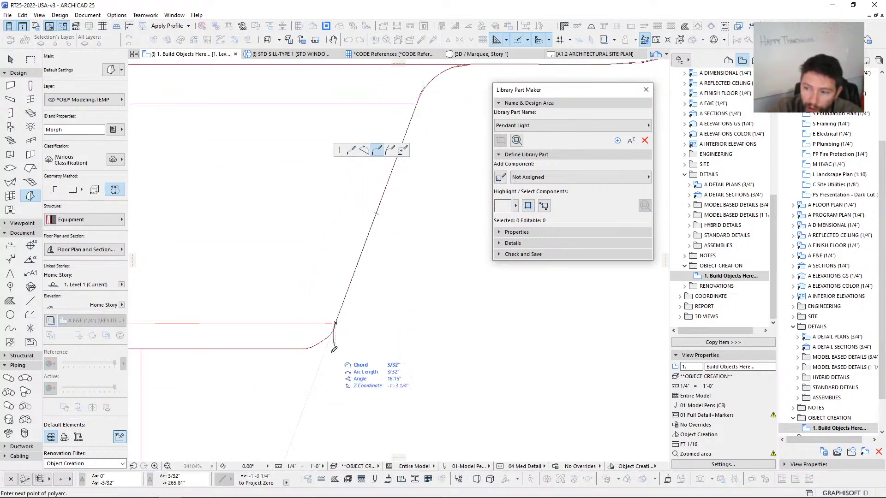
pyautogui.click(304, 353)
pyautogui.scroll(-2, 360, 333)
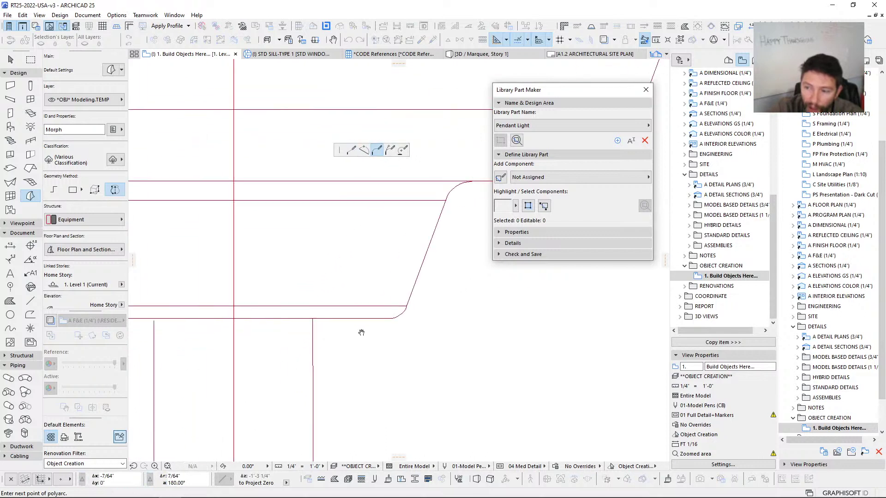
pyautogui.click(352, 153)
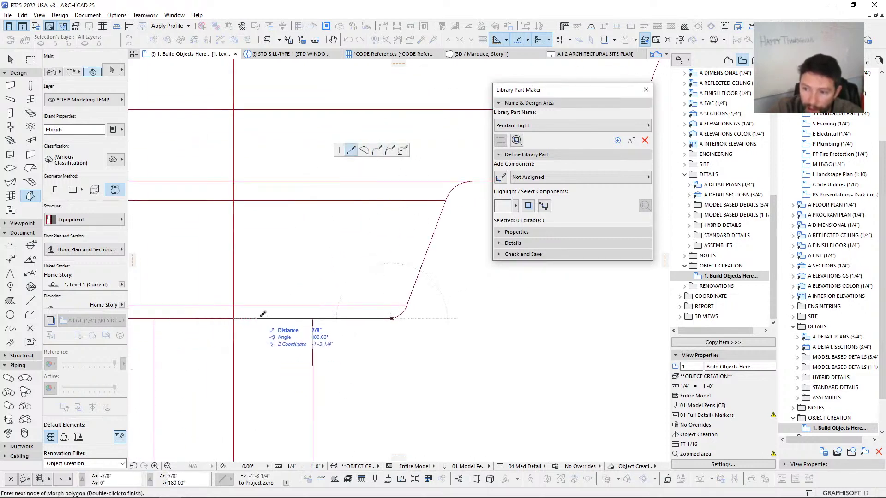
pyautogui.click(236, 317)
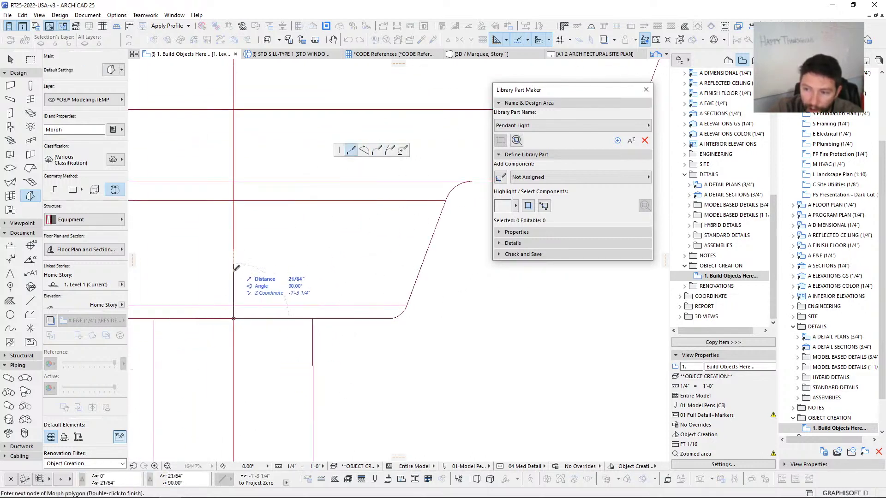
# Step: Run the profile up the centerline and close it at the canopy's top edge
pyautogui.scroll(-3, 233, 318)
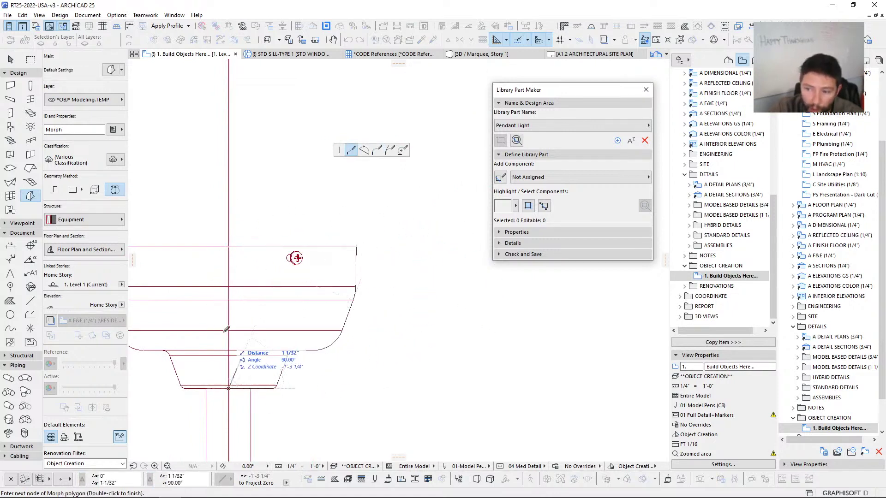
pyautogui.scroll(4, 219, 300)
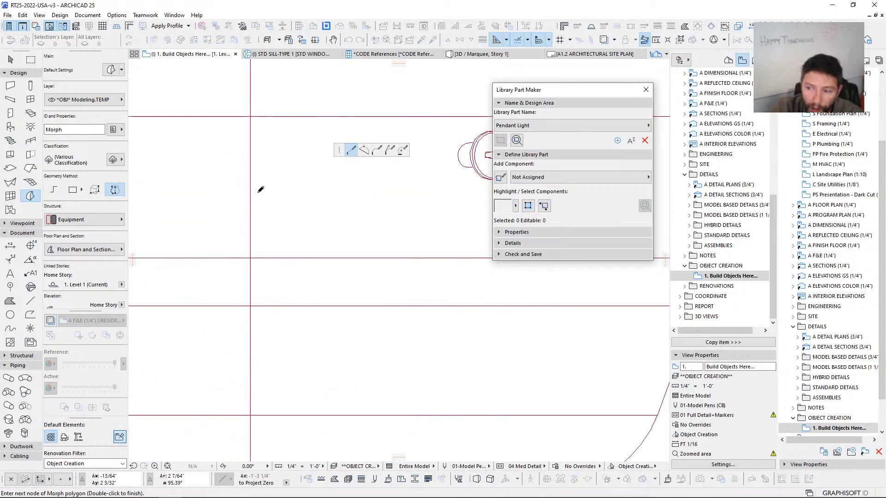
pyautogui.doubleClick(252, 113)
# Step: Revolve the closed profile around an axis on the vertical centerline to form the full canopy, and check the resulting morph by selecting it
pyautogui.scroll(-5, 243, 184)
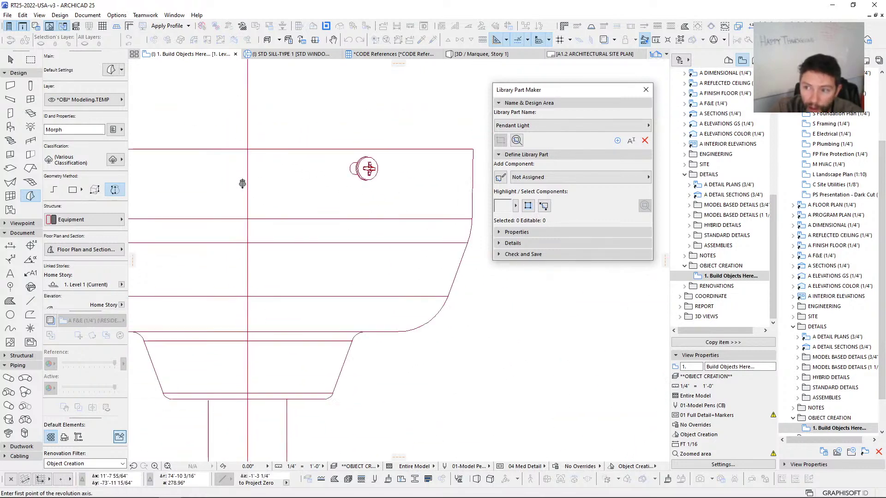
pyautogui.moveTo(282, 252); pyautogui.dragTo(295, 264, button='middle')
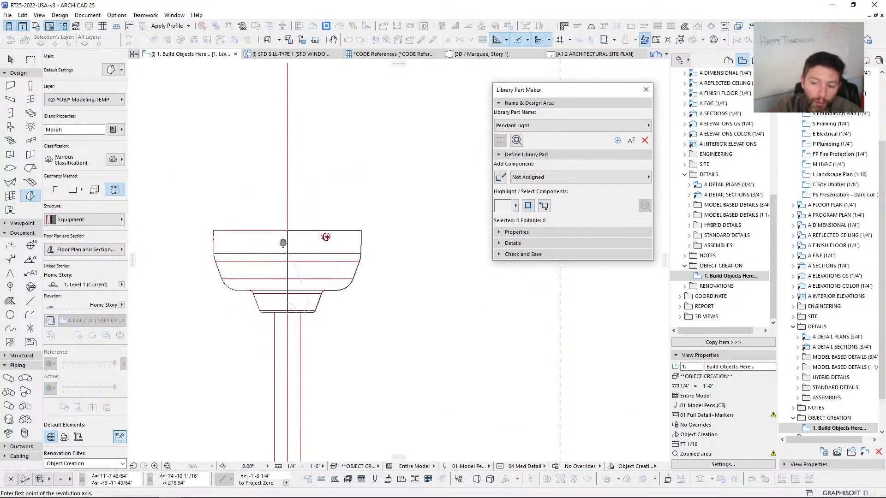
pyautogui.scroll(3, 264, 153)
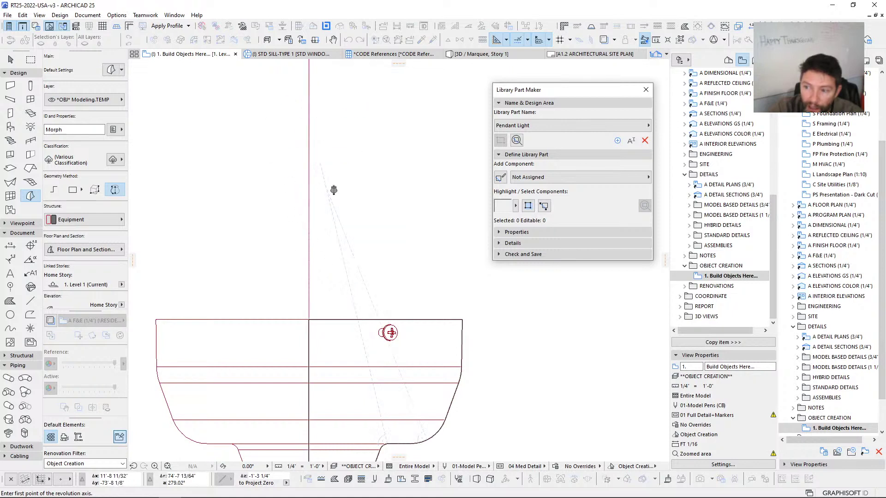
pyautogui.click(309, 186)
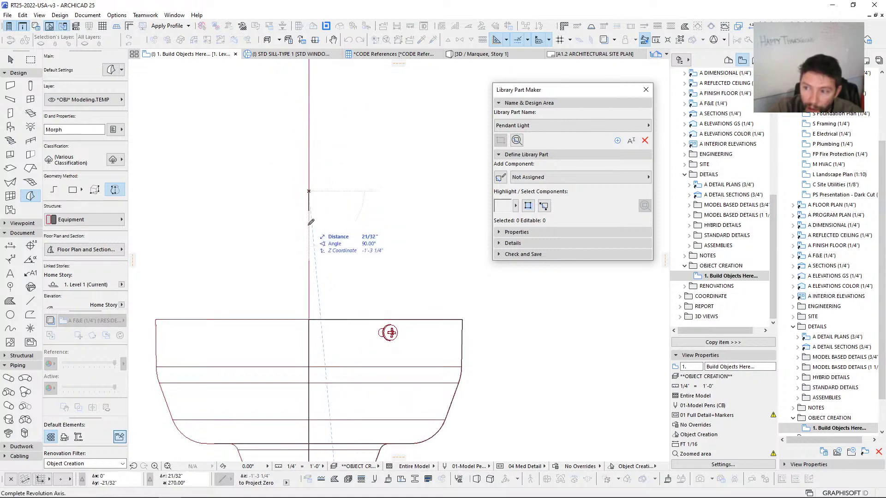
pyautogui.scroll(-3, 312, 241)
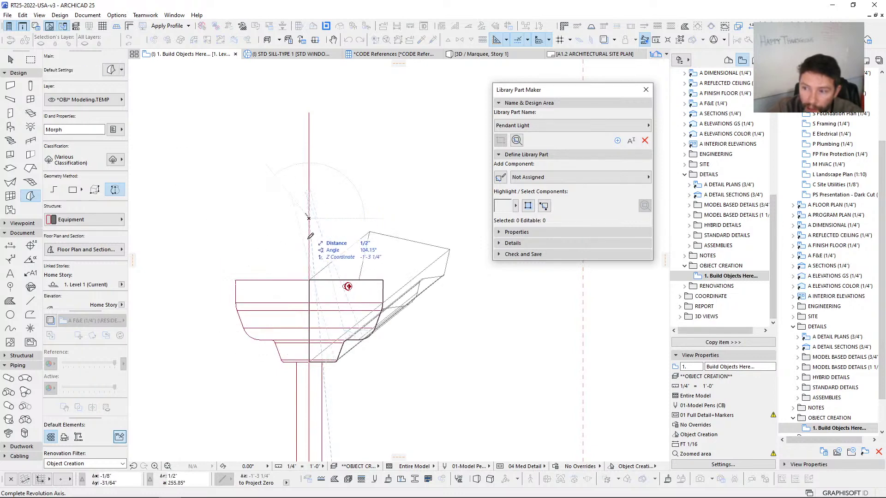
pyautogui.click(315, 404)
pyautogui.moveTo(433, 153); pyautogui.dragTo(391, 119)
pyautogui.click(433, 162)
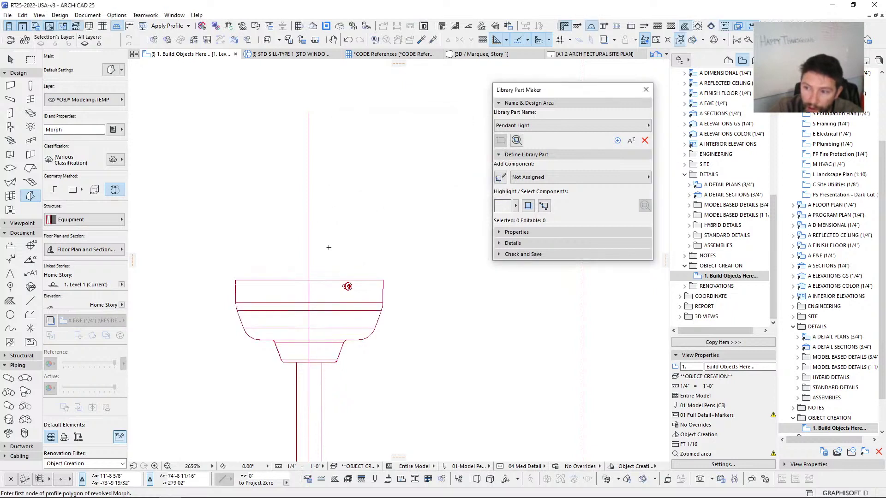
pyautogui.keyDown('shift'); pyautogui.click(282, 238); pyautogui.keyUp('shift')
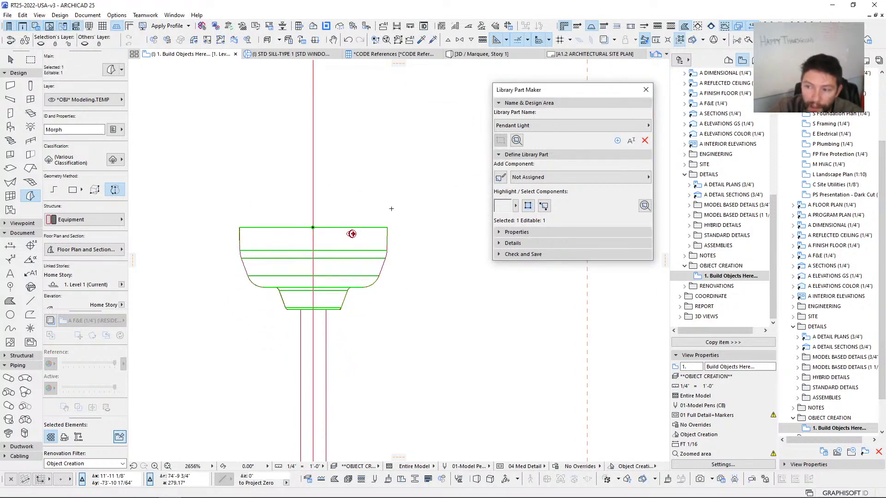
pyautogui.scroll(-3, 301, 232)
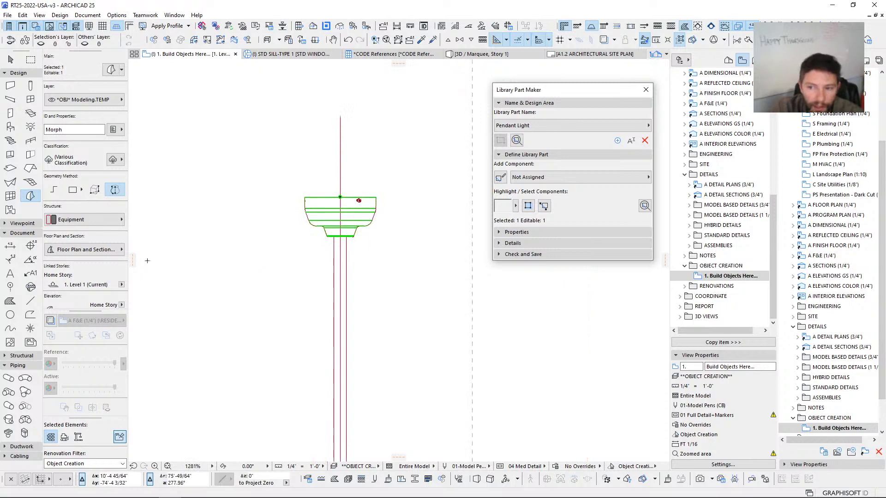
pyautogui.scroll(-2, 350, 204)
pyautogui.scroll(2, 342, 198)
pyautogui.scroll(-1, 314, 184)
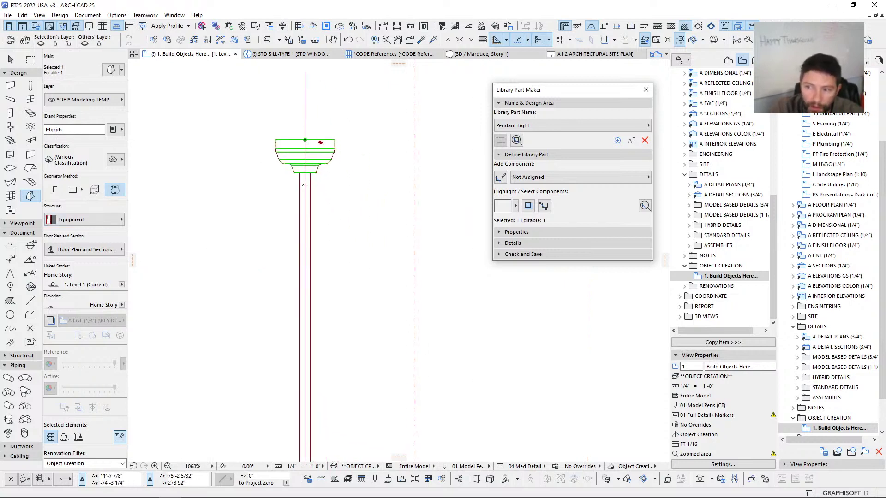
pyautogui.press('Escape')
# Step: Pick up the column settings from the round sample column beside the design tool legend
pyautogui.scroll(-3, 301, 272)
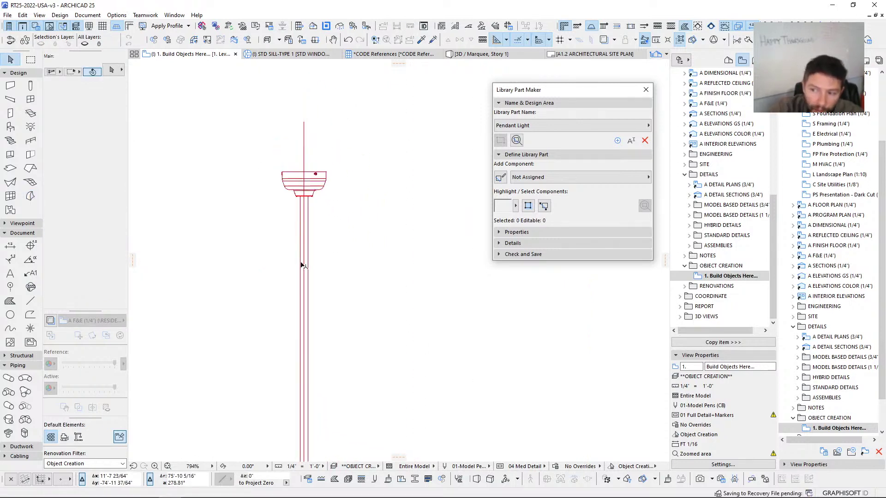
pyautogui.moveTo(304, 177); pyautogui.dragTo(285, 199, button='middle')
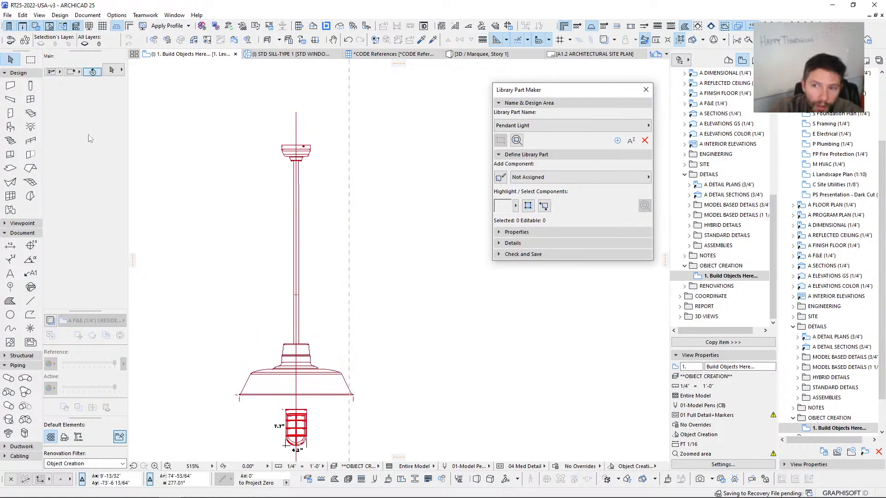
pyautogui.scroll(-5, 226, 165)
pyautogui.scroll(5, 309, 191)
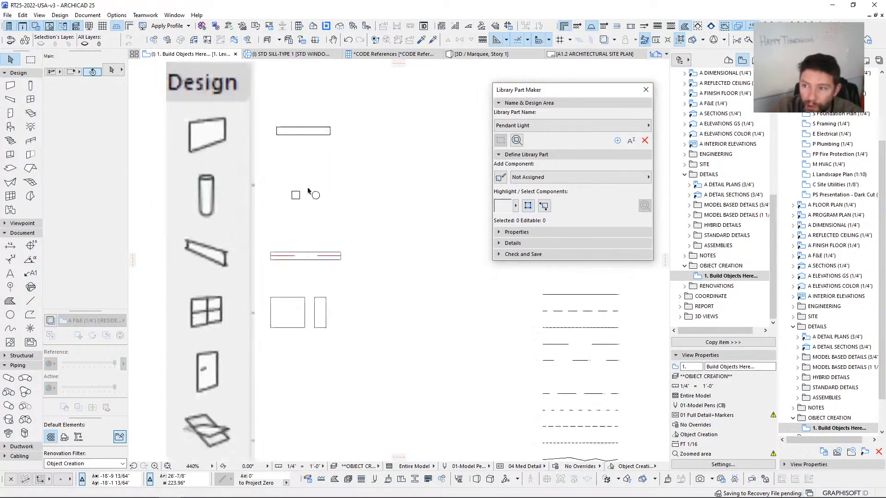
pyautogui.scroll(2, 309, 190)
pyautogui.keyDown('alt'); pyautogui.click(319, 198); pyautogui.keyUp('alt')
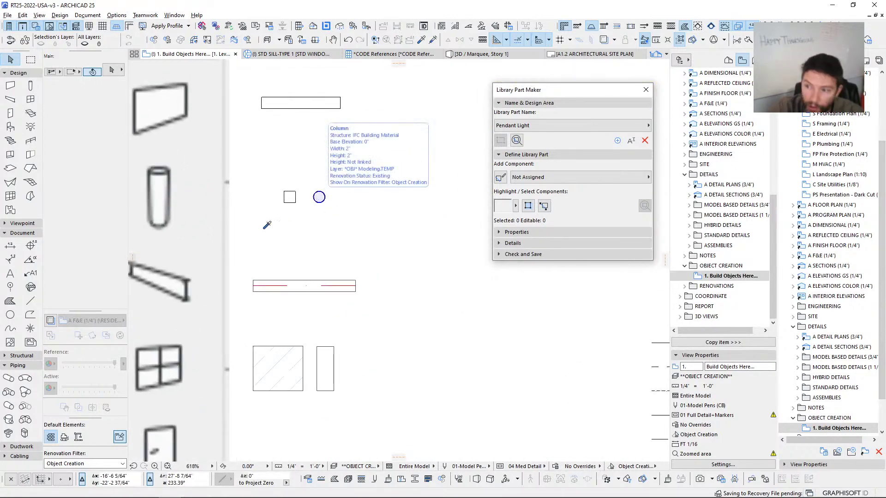
# Step: Measure the stem's width in the pendant linework and place the round column on the centerline below the canopy
pyautogui.scroll(-15, 256, 209)
pyautogui.moveTo(364, 434); pyautogui.dragTo(327, 296, button='middle')
pyautogui.scroll(8, 302, 159)
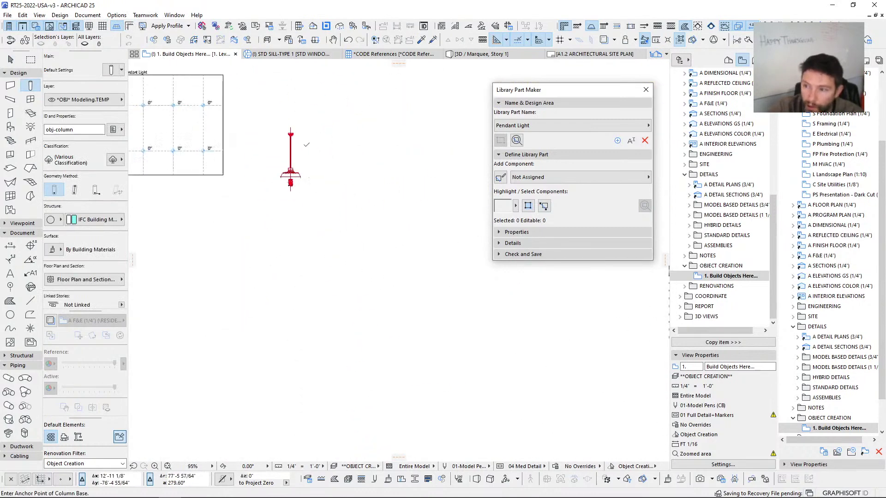
pyautogui.press('m')
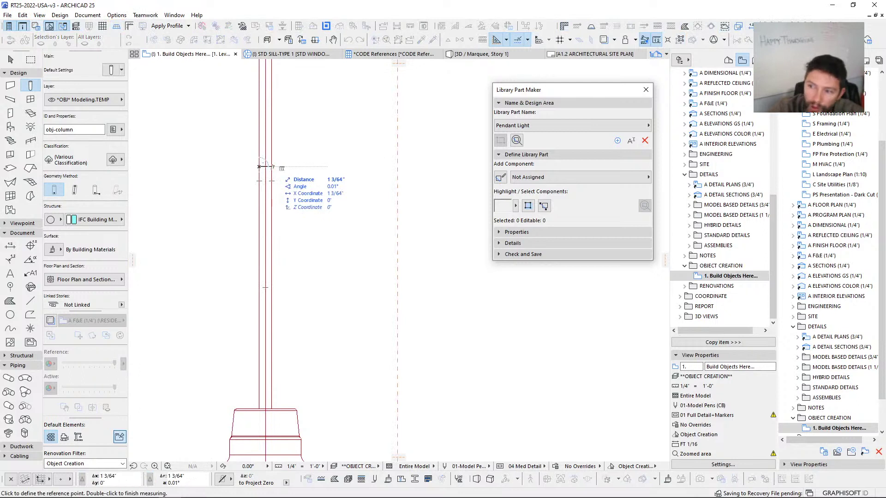
pyautogui.press('Escape')
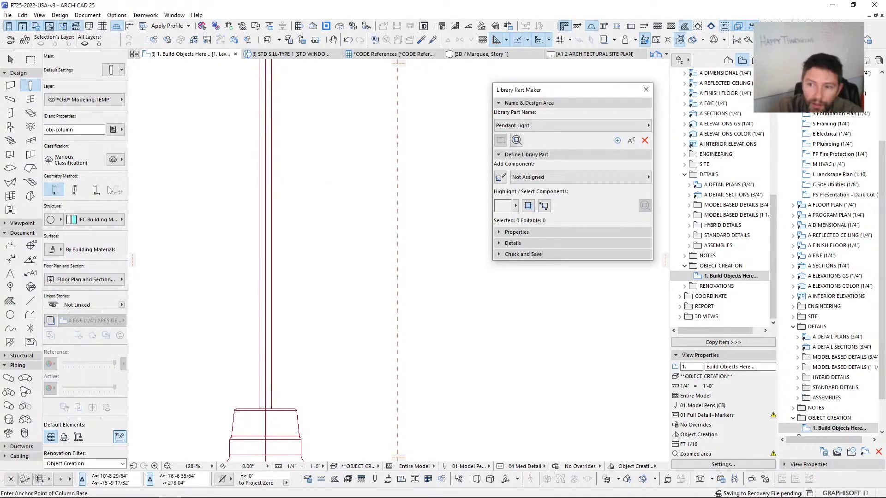
pyautogui.scroll(-5, 110, 190)
pyautogui.scroll(-5, 228, 367)
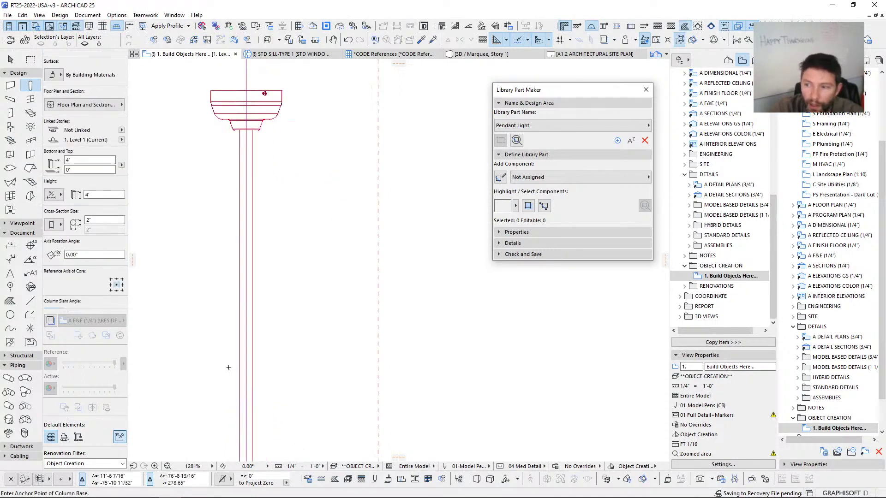
pyautogui.click(247, 199)
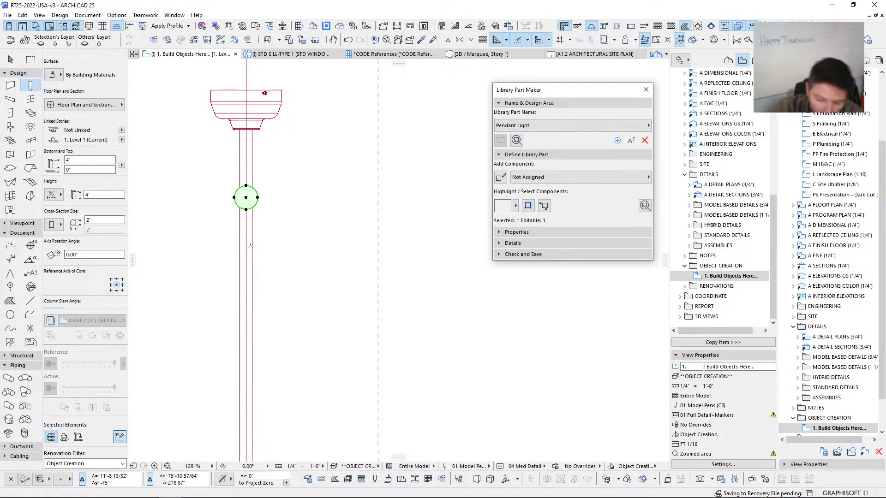
# Step: Measure the stem's width again and set the round column's diameter to 1 3/64" to match it
pyautogui.press('m')
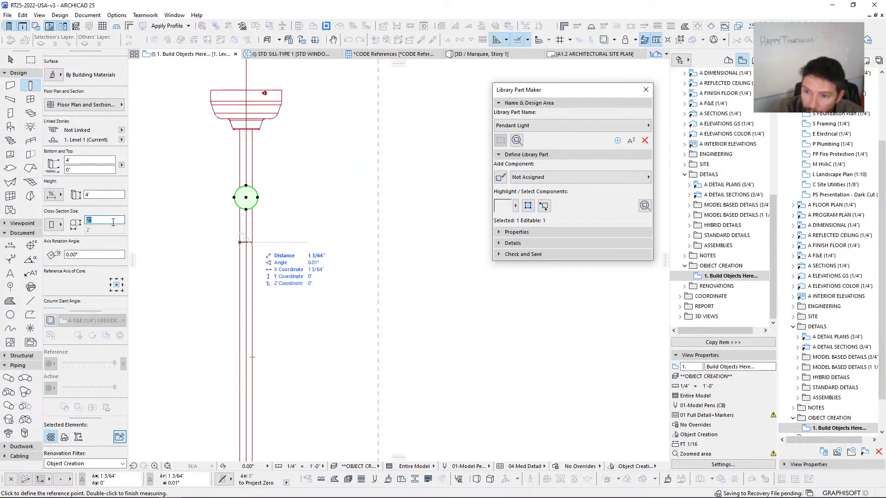
pyautogui.press('Escape')
pyautogui.moveTo(95, 221); pyautogui.dragTo(68, 223)
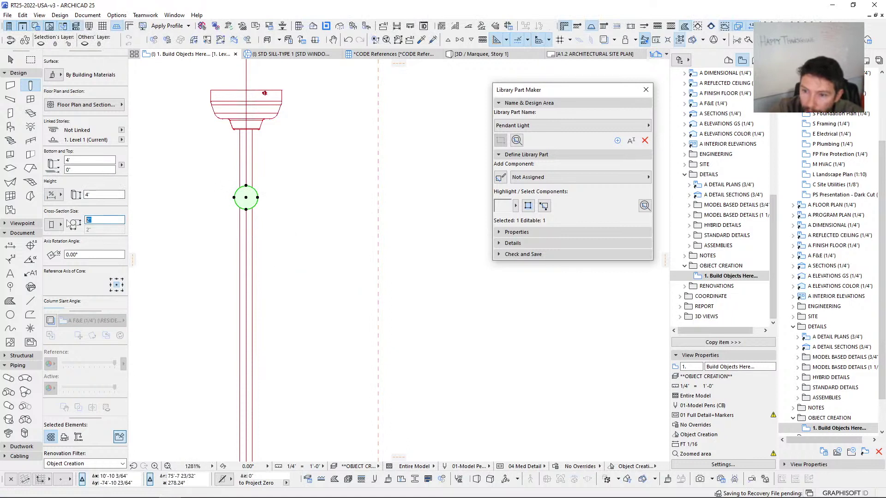
pyautogui.scroll(-2, 293, 218)
pyautogui.scroll(2, 236, 210)
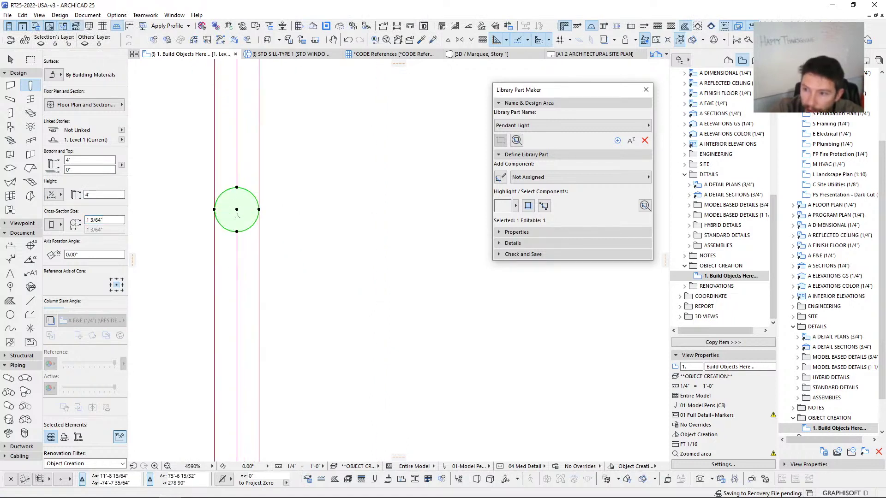
pyautogui.scroll(-4, 217, 222)
pyautogui.moveTo(237, 221); pyautogui.dragTo(267, 210, button='middle')
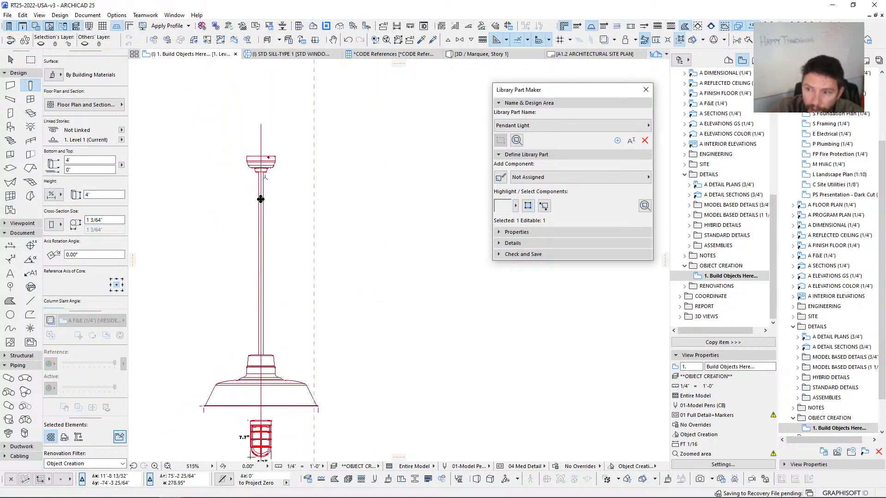
pyautogui.press('Escape')
pyautogui.press('Escape')
# Step: Pick up the shell settings from the round revolved sample shell beside the design tool legend
pyautogui.moveTo(265, 351); pyautogui.dragTo(328, 246, button='middle')
pyautogui.scroll(7, 267, 311)
pyautogui.scroll(-1, 339, 215)
pyautogui.scroll(-1, 339, 215)
pyautogui.scroll(-6, 332, 239)
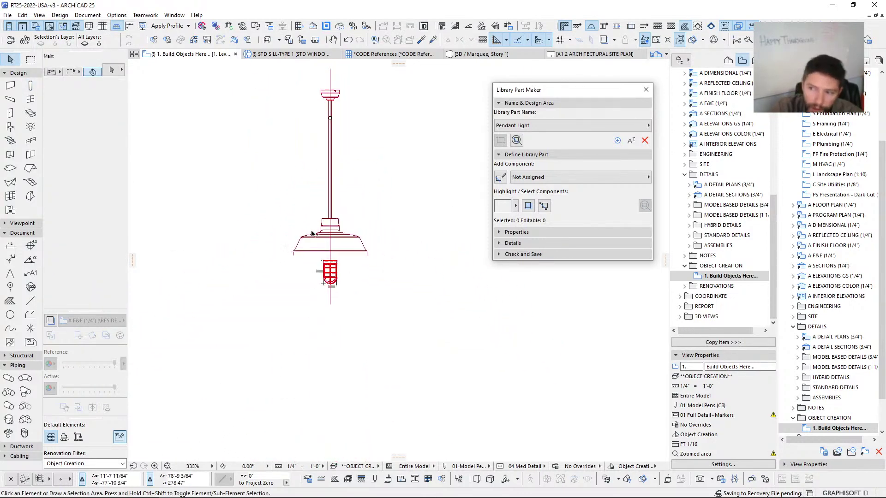
pyautogui.moveTo(160, 197); pyautogui.dragTo(318, 293, button='middle')
pyautogui.scroll(-3, 284, 256)
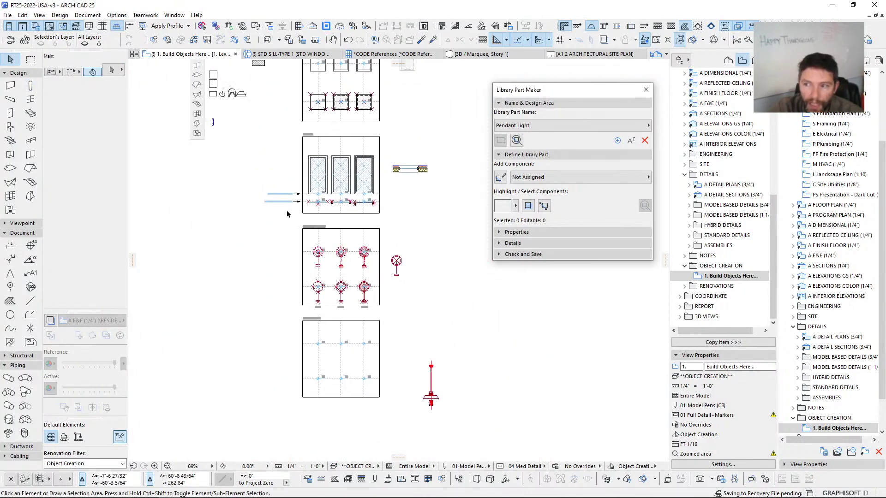
pyautogui.moveTo(230, 118); pyautogui.dragTo(281, 243, button='middle')
pyautogui.scroll(6, 282, 242)
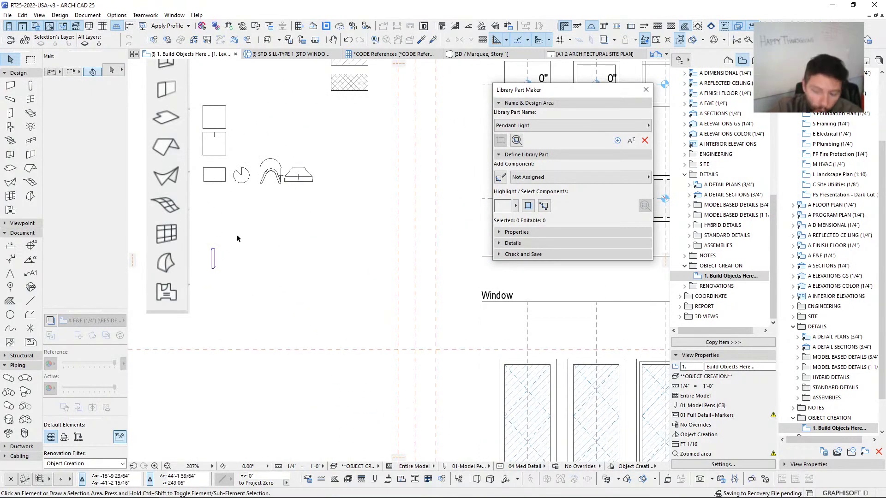
pyautogui.keyDown('alt'); pyautogui.click(242, 183); pyautogui.keyUp('alt')
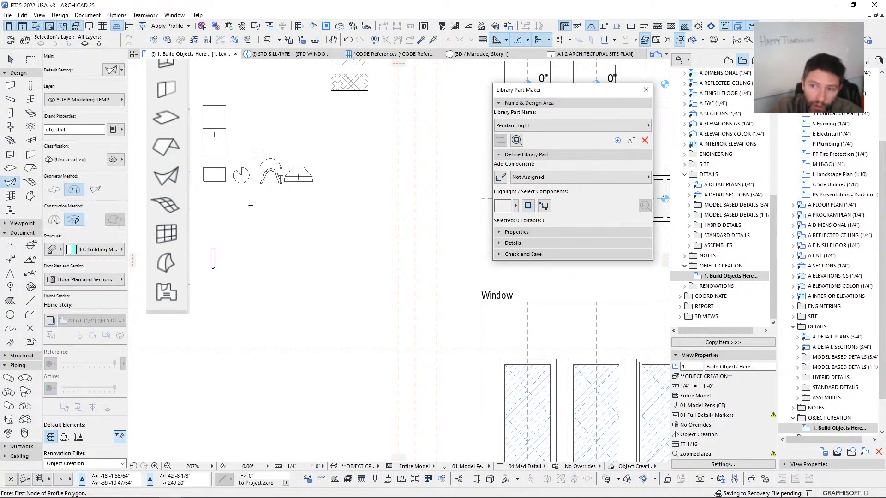
# Step: Start the shade's revolved shell profile at the centerline on the neck's top edge and trace a straight segment about 2 15/32" to the rounded corner
pyautogui.scroll(-8, 277, 208)
pyautogui.moveTo(407, 301); pyautogui.dragTo(376, 209, button='middle')
pyautogui.scroll(2, 344, 255)
pyautogui.scroll(12, 341, 259)
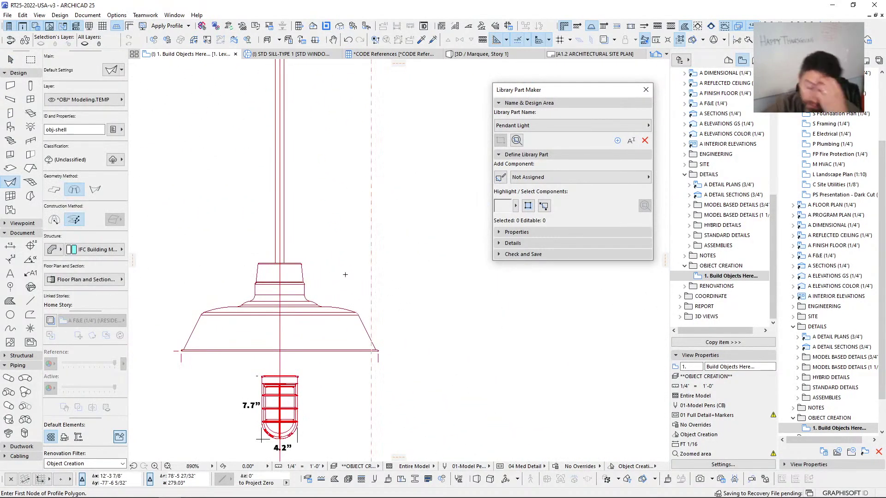
pyautogui.scroll(5, 293, 290)
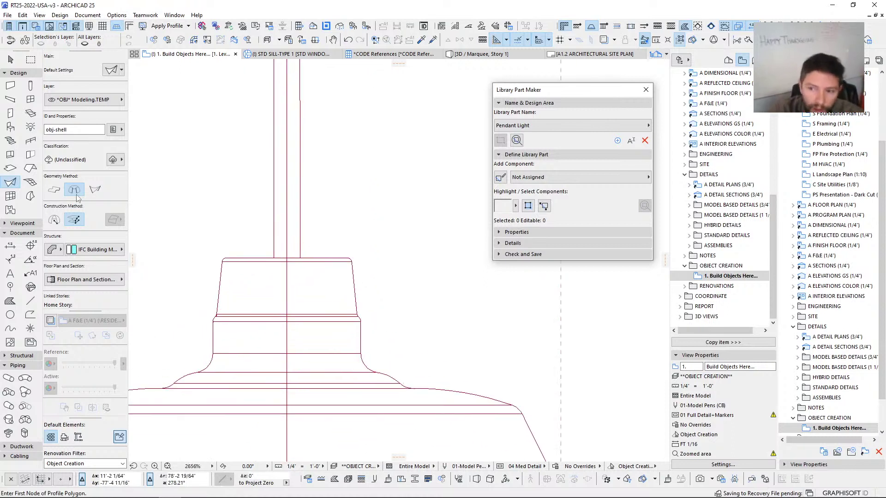
pyautogui.scroll(5, 290, 257)
pyautogui.click(222, 252)
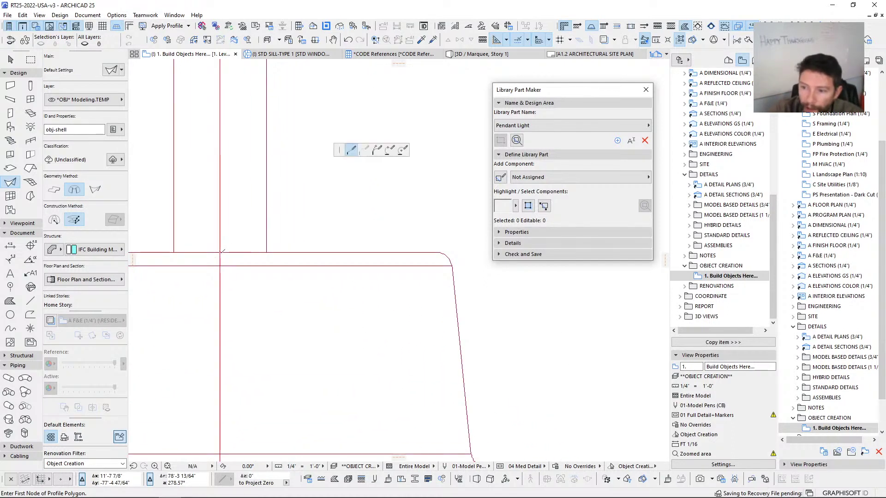
pyautogui.scroll(-5, 305, 279)
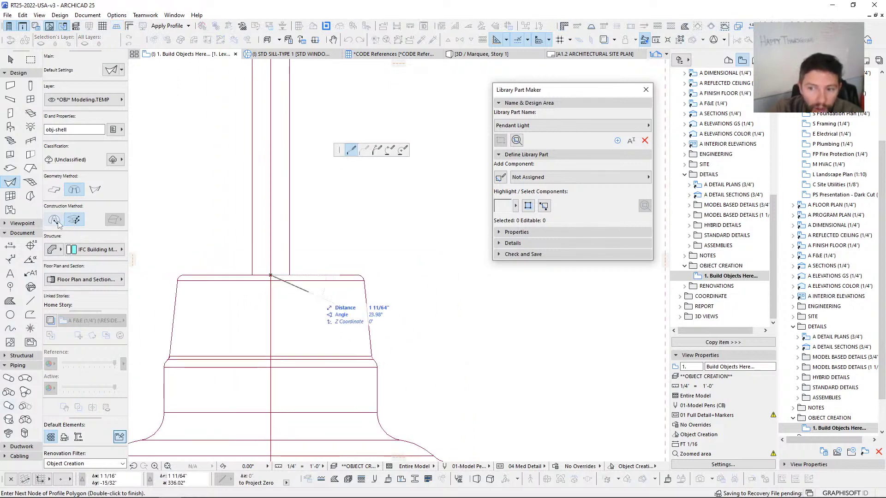
pyautogui.scroll(1, 354, 271)
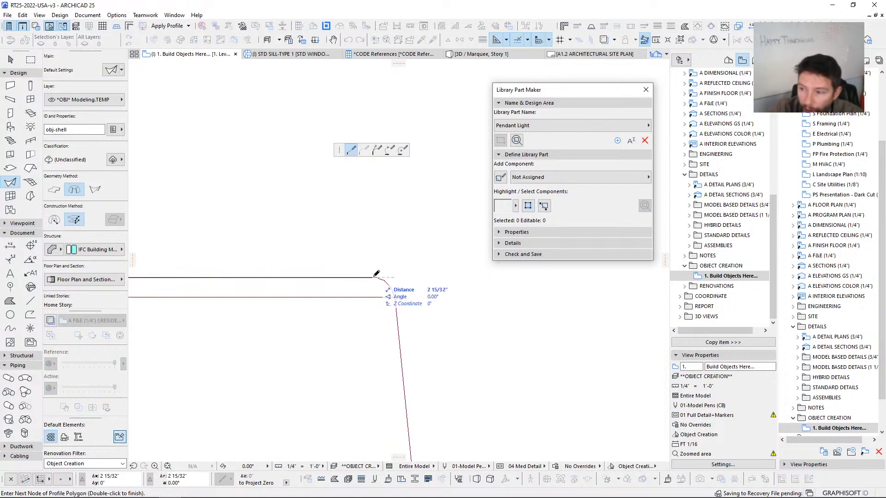
pyautogui.click(373, 277)
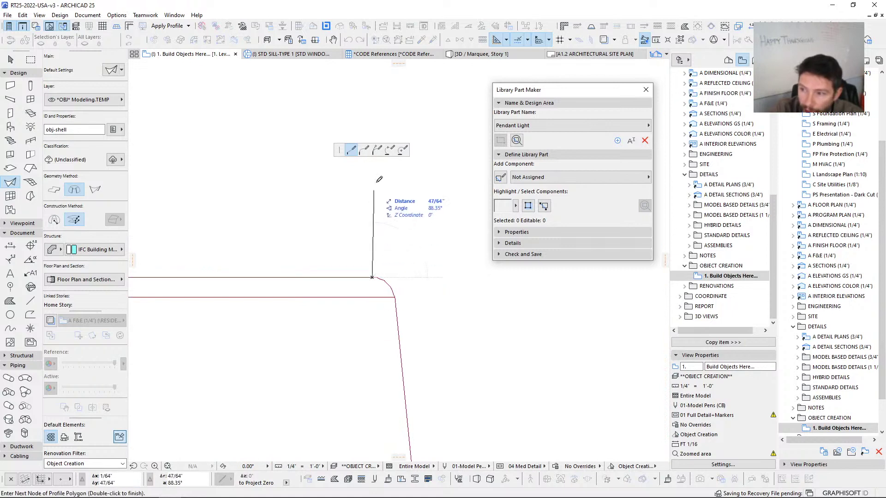
# Step: Trace the neck's rounded top corner with a tangent arc spanning about 15/64"
pyautogui.click(377, 149)
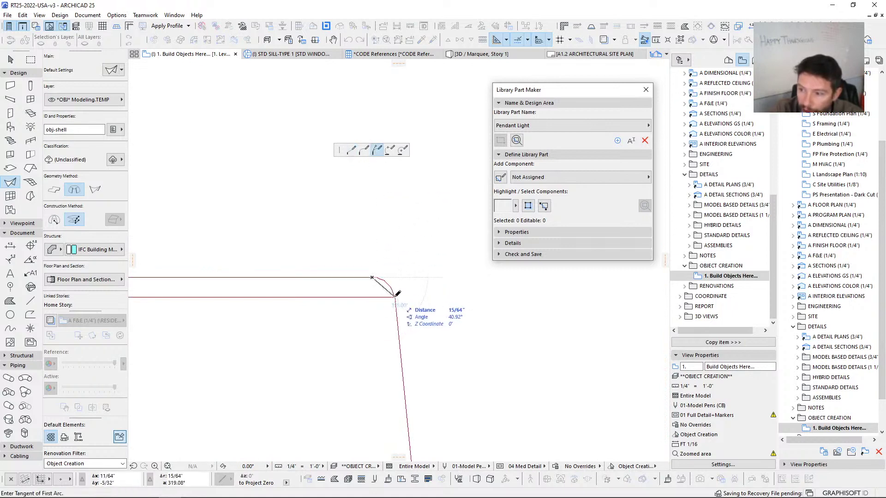
pyautogui.click(364, 150)
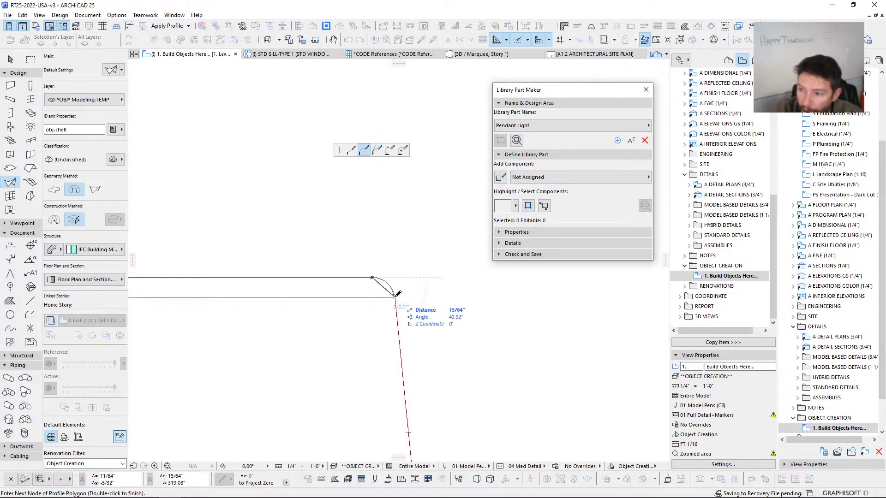
pyautogui.scroll(8, 397, 291)
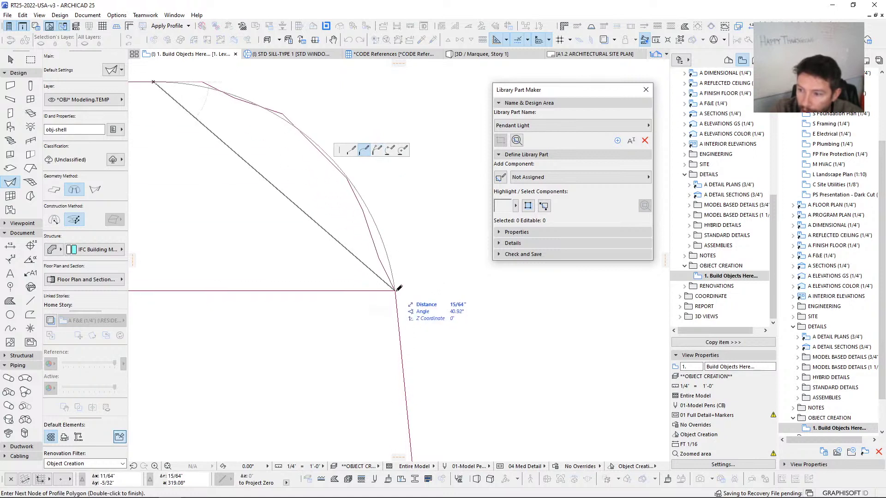
pyautogui.click(396, 290)
# Step: Trace the neck's tapered side with a straight segment about 2 5/32" long down to the small lip
pyautogui.click(351, 150)
pyautogui.scroll(-8, 401, 322)
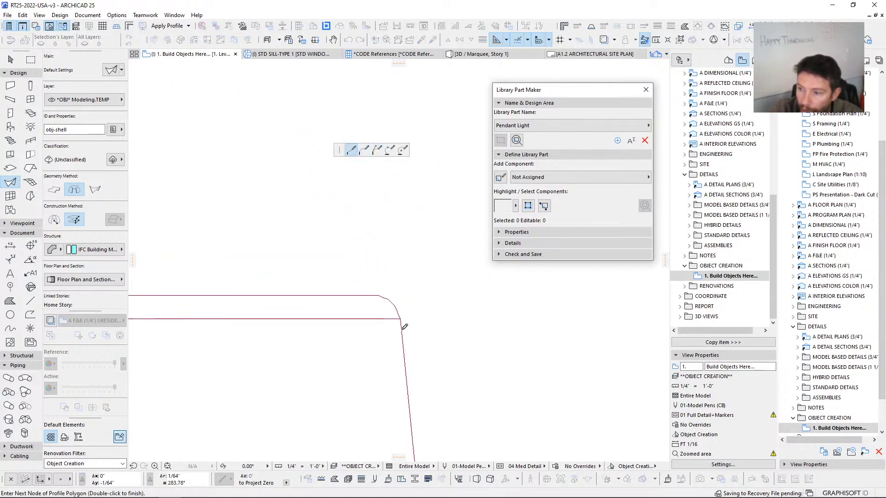
pyautogui.scroll(-4, 401, 331)
pyautogui.moveTo(388, 356); pyautogui.dragTo(279, 190, button='middle')
pyautogui.scroll(5, 317, 300)
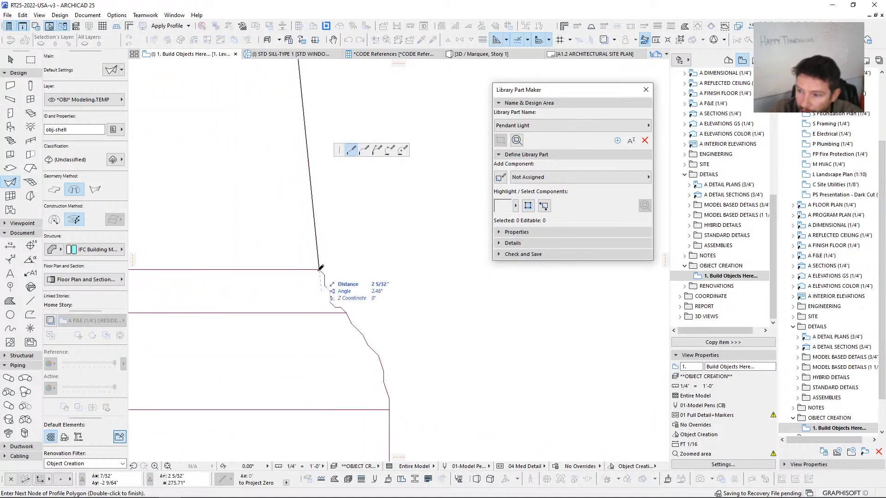
pyautogui.click(319, 270)
# Step: Trace the two small curves of the lip below the tapered side with tangent arcs
pyautogui.click(364, 151)
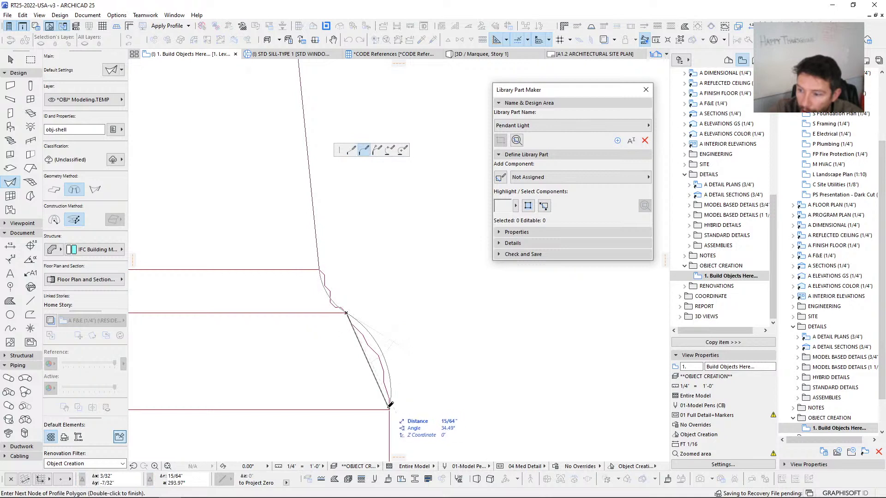
pyautogui.scroll(-5, 372, 365)
pyautogui.scroll(5, 372, 365)
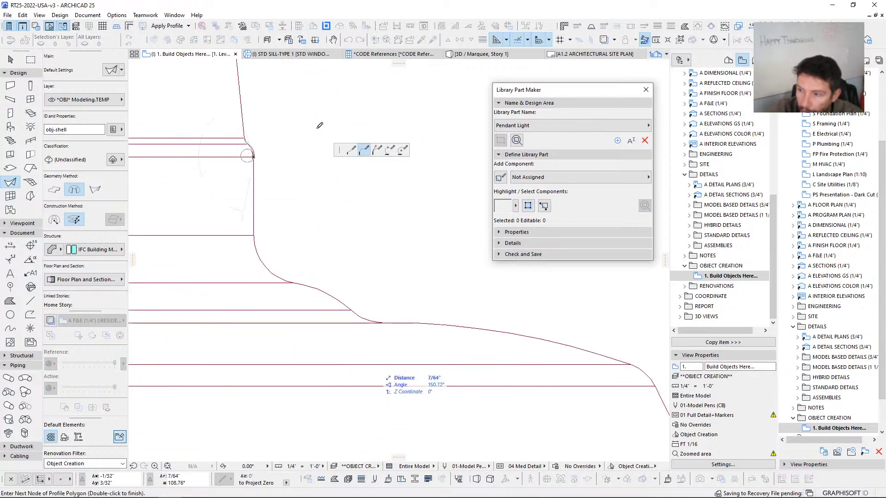
# Step: Trace the collar's vertical side below the lip with a straight segment about 1 9/32" long
pyautogui.click(351, 150)
pyautogui.scroll(3, 257, 233)
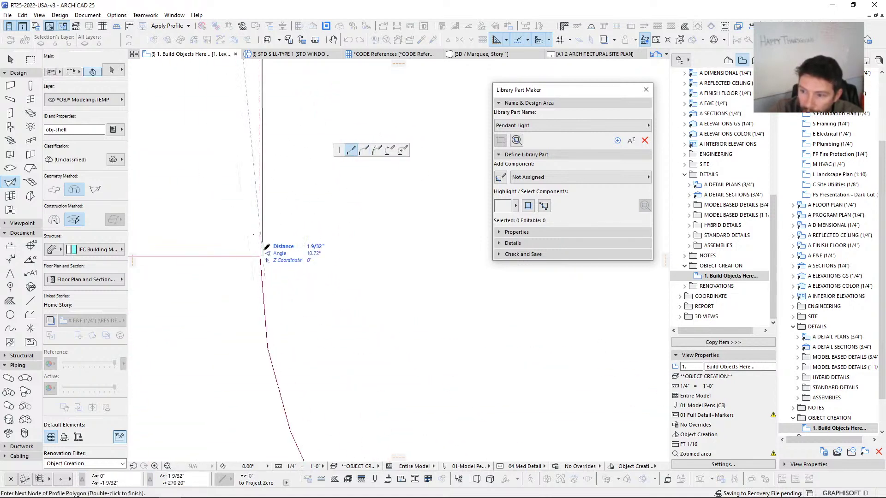
pyautogui.scroll(-4, 263, 255)
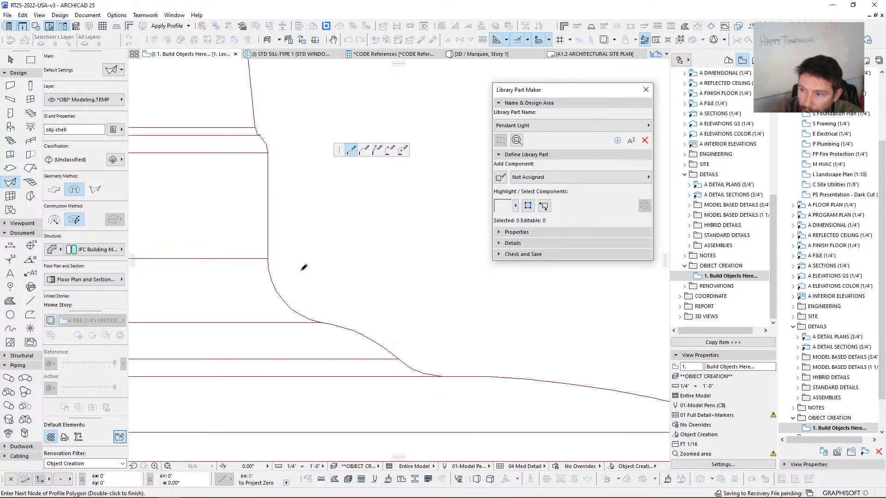
# Step: Trace the S-shaped flare below the collar with three successive tangent arcs ending at the shade's flat shoulder
pyautogui.click(364, 150)
pyautogui.scroll(4, 306, 305)
pyautogui.click(318, 302)
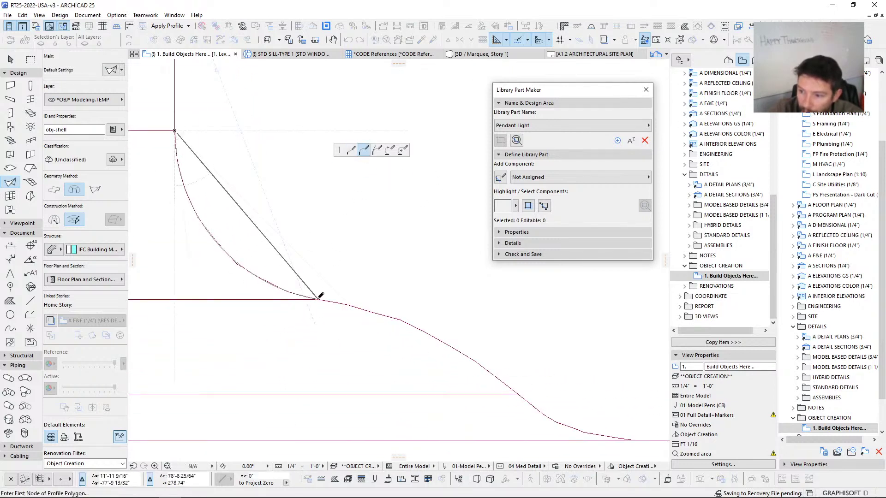
pyautogui.scroll(1, 318, 302)
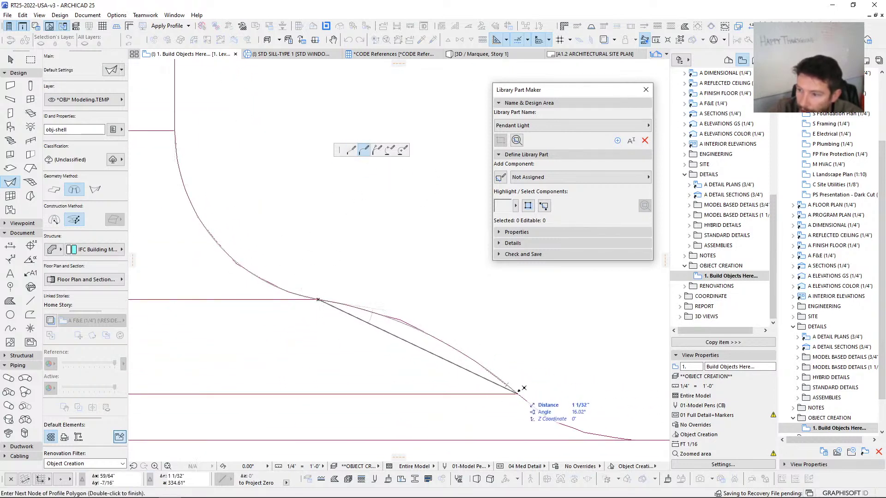
pyautogui.scroll(-2, 258, 237)
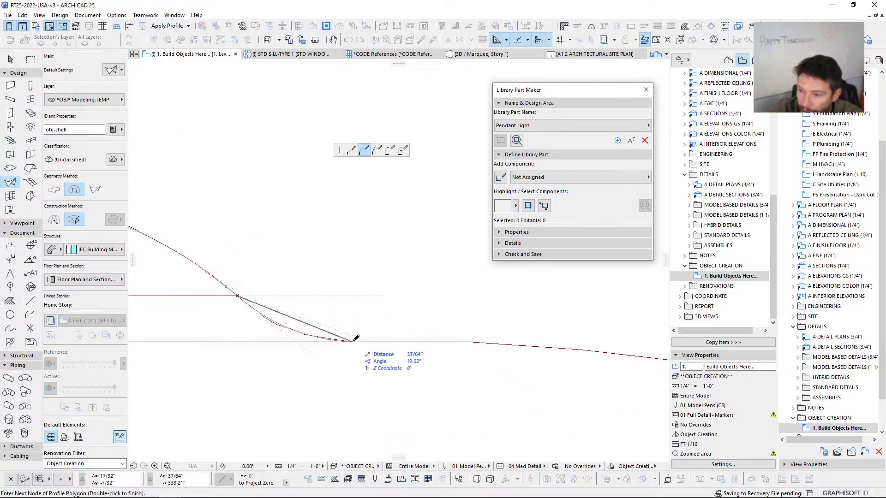
pyautogui.scroll(-2, 349, 336)
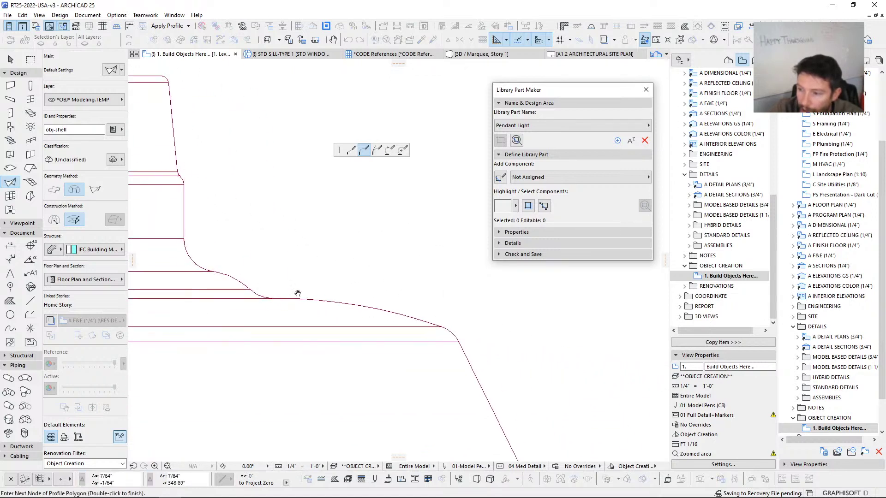
# Step: Trace the short flat part of the shoulder with a straight segment to the start of the broad curve
pyautogui.scroll(3, 443, 325)
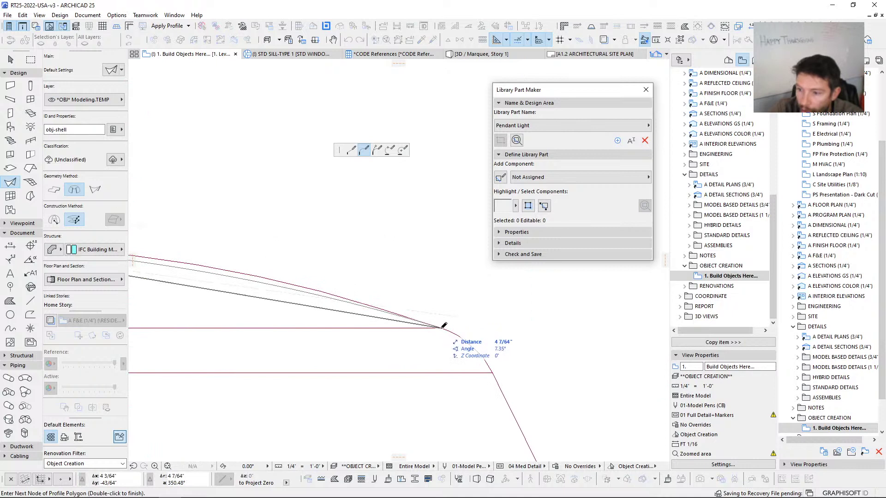
pyautogui.scroll(3, 273, 295)
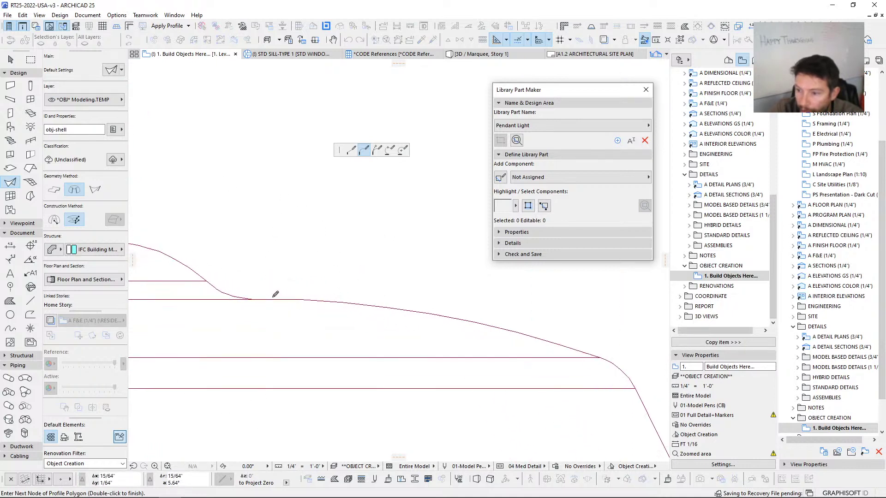
pyautogui.click(351, 151)
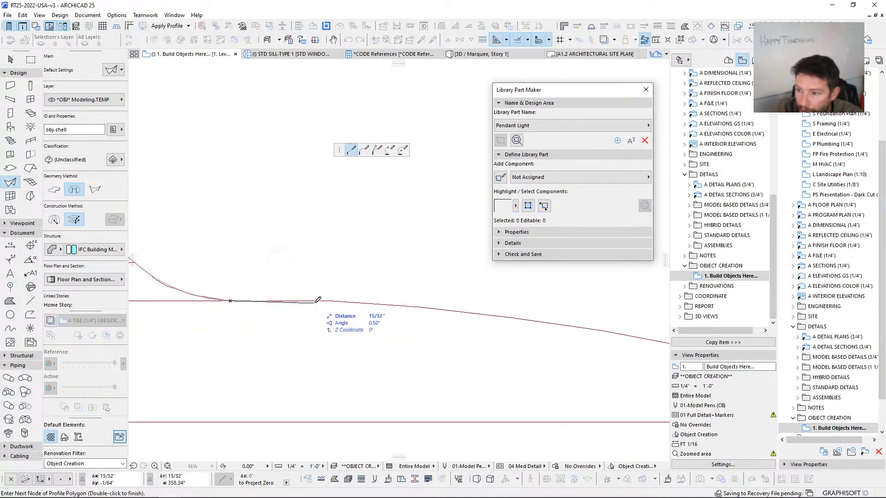
pyautogui.click(331, 300)
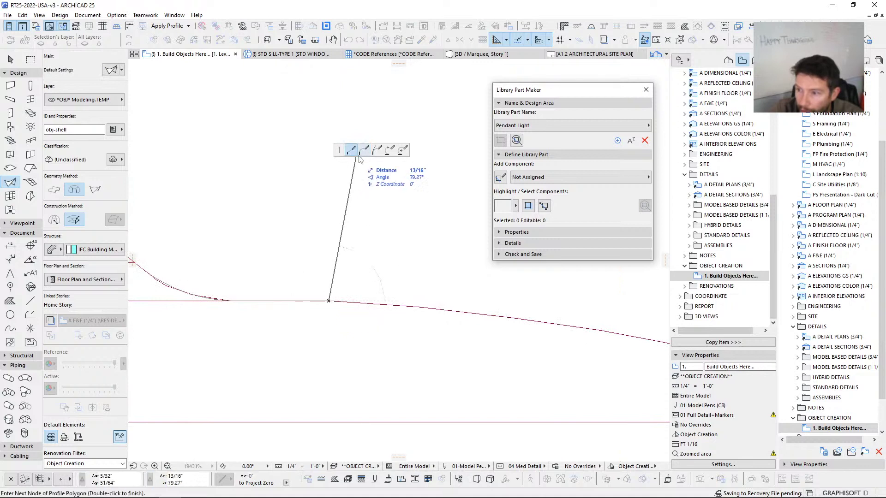
# Step: Trace the shade's broad shoulder curve with a three-point arc between the flat segment and the outer corner
pyautogui.click(364, 150)
pyautogui.moveTo(455, 312); pyautogui.dragTo(301, 259, button='middle')
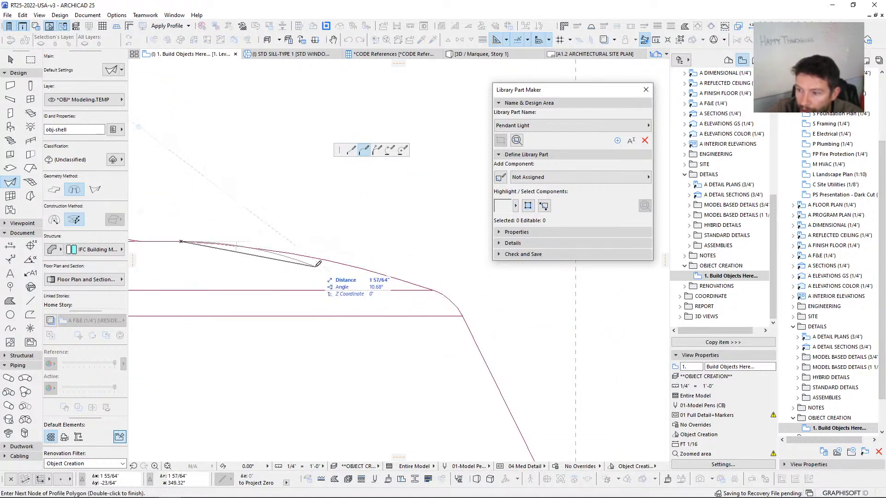
pyautogui.click(389, 150)
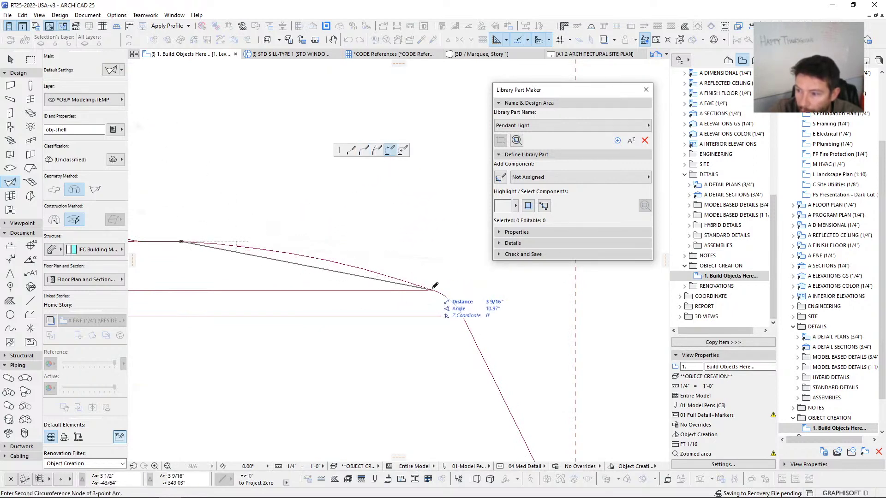
pyautogui.click(432, 290)
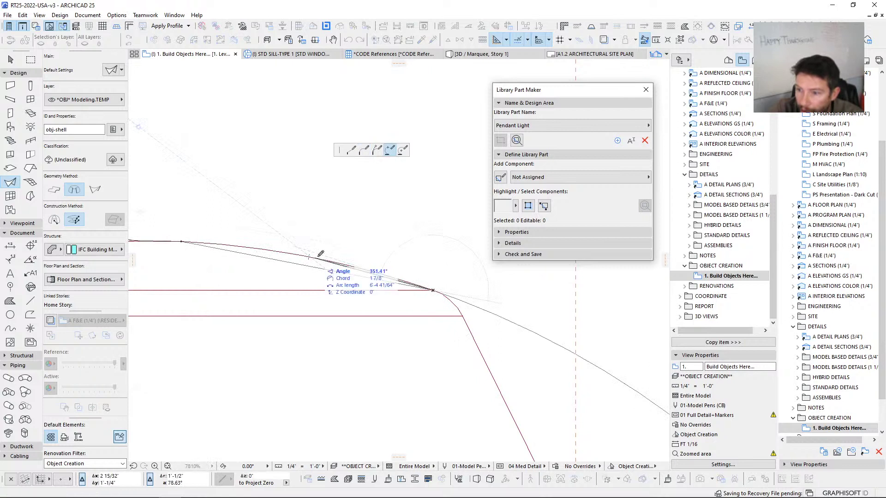
pyautogui.click(319, 256)
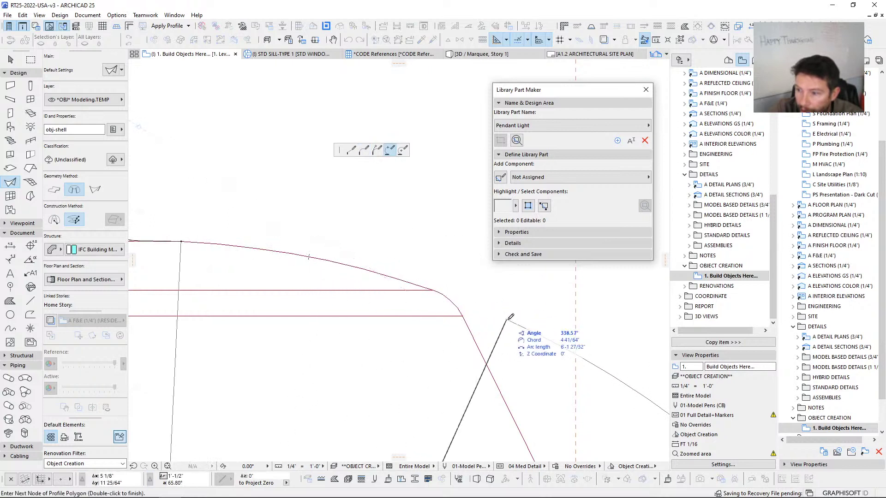
pyautogui.click(181, 240)
pyautogui.scroll(-3, 461, 298)
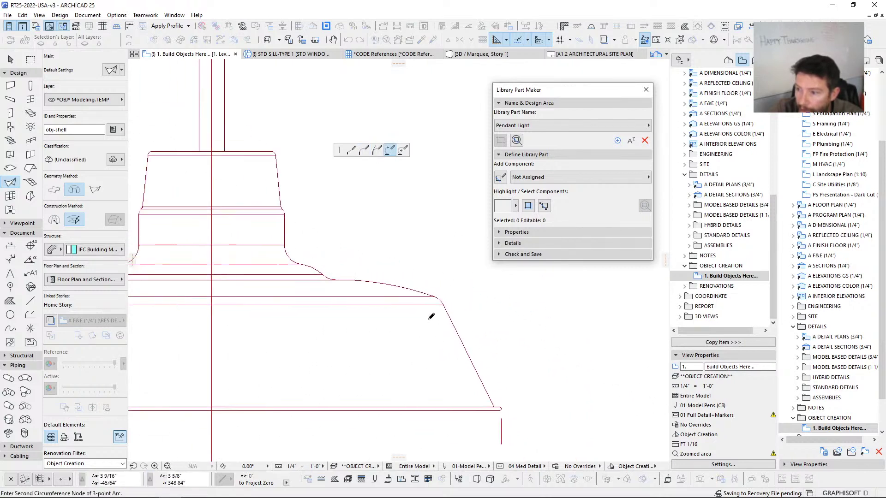
# Step: Add a straight profile segment from the inner end of the broad shoulder curve to its outer end
pyautogui.click(403, 151)
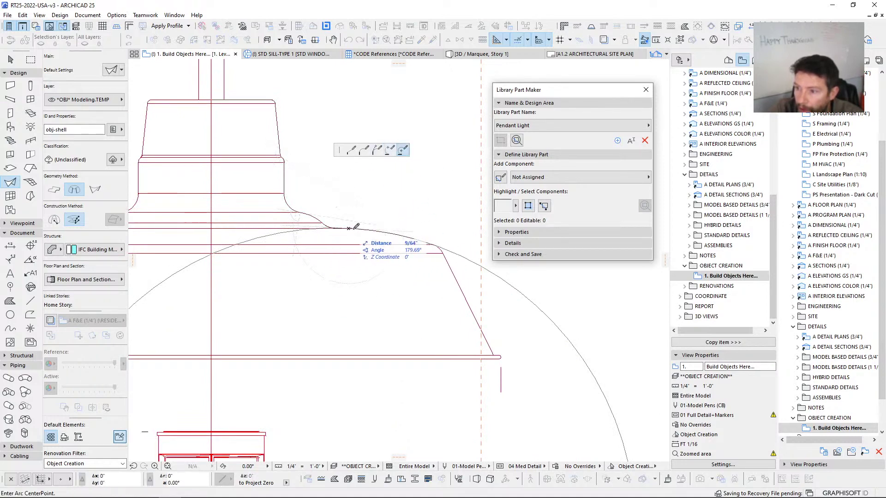
pyautogui.scroll(-2, 360, 300)
pyautogui.scroll(3, 360, 300)
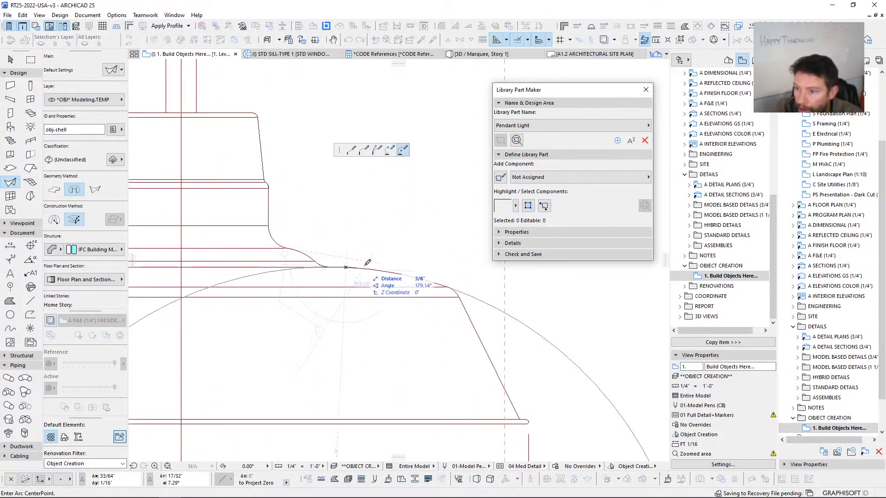
pyautogui.click(351, 151)
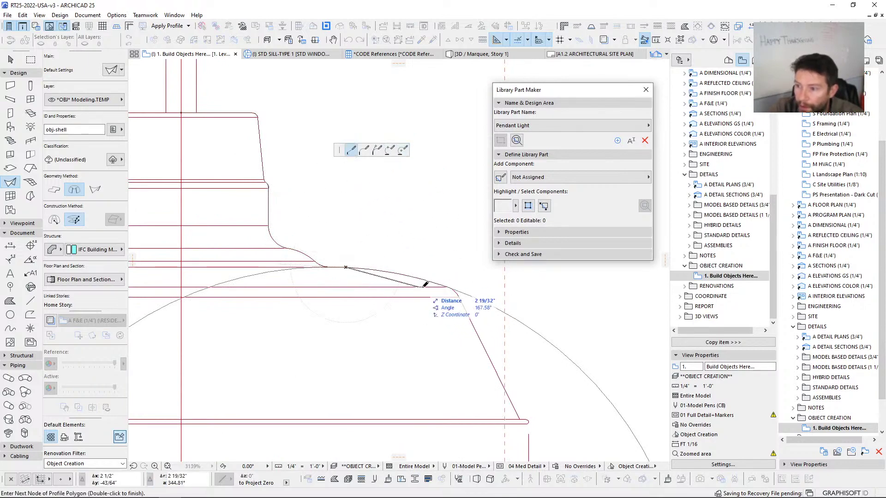
pyautogui.scroll(3, 450, 280)
pyautogui.click(454, 282)
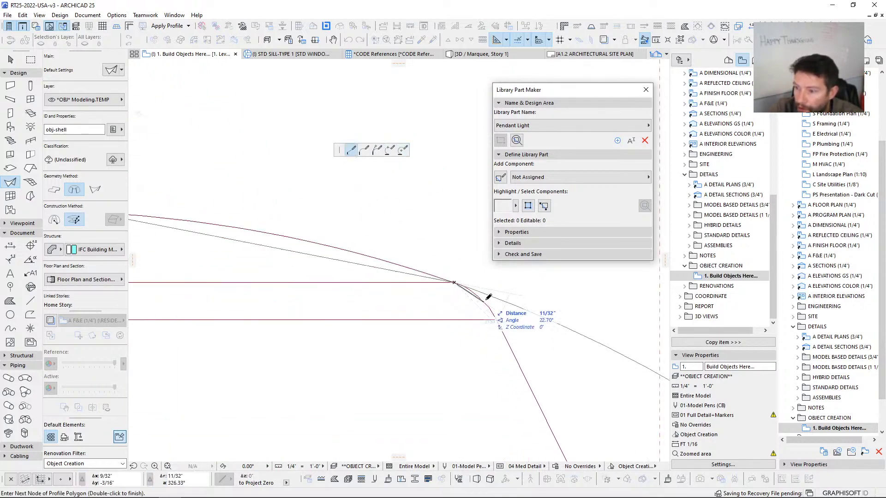
# Step: Trace the shade's rounded outer corner with a tangent arc, and its sloping side with a straight segment down to the rim
pyautogui.click(364, 151)
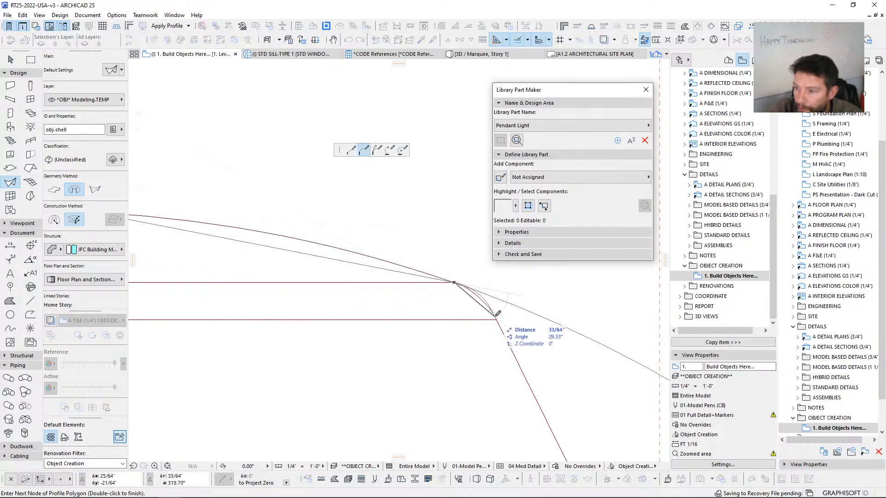
pyautogui.click(496, 319)
pyautogui.scroll(-4, 438, 361)
pyautogui.moveTo(438, 361); pyautogui.dragTo(399, 296, button='middle')
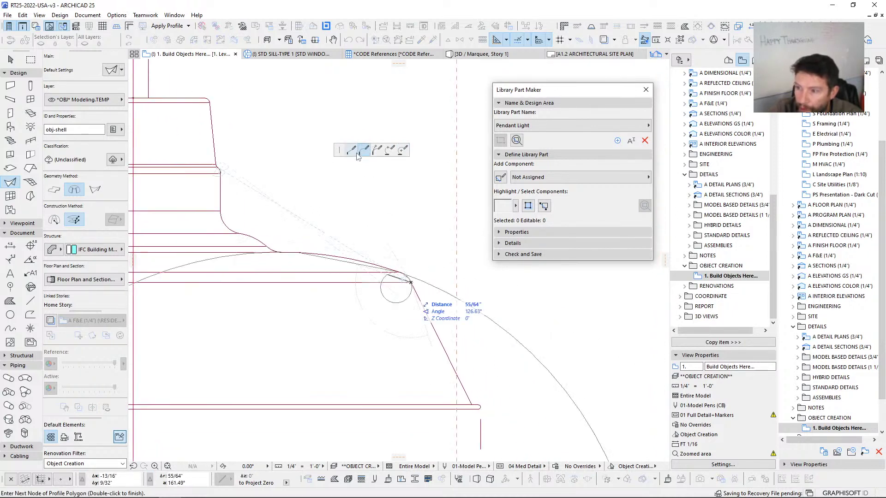
pyautogui.click(353, 151)
pyautogui.scroll(4, 464, 400)
pyautogui.moveTo(485, 418); pyautogui.dragTo(364, 377, button='middle')
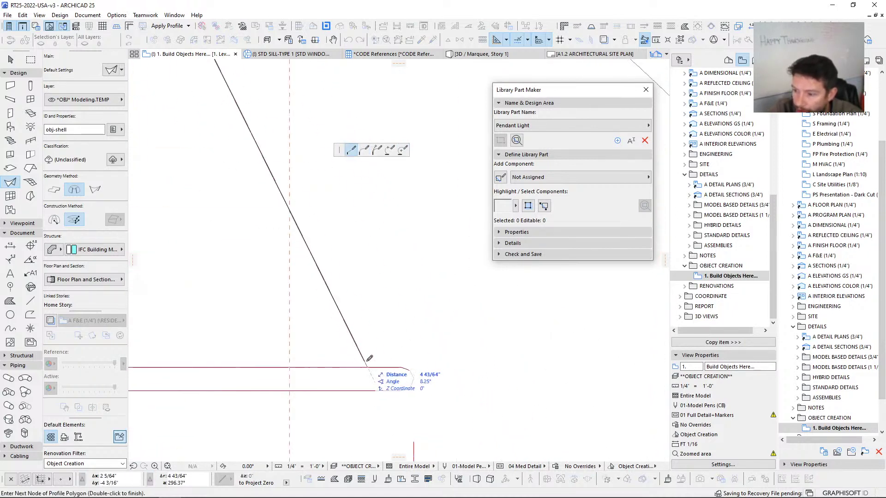
pyautogui.click(368, 366)
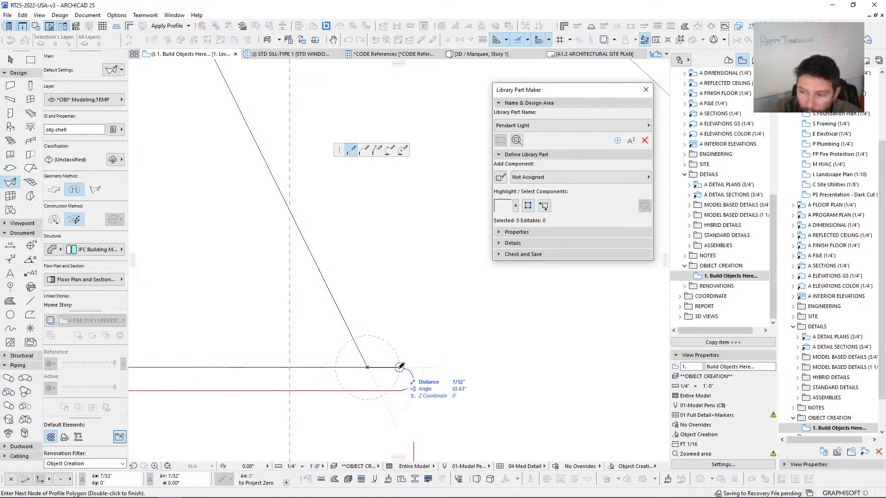
# Step: Trace the shade's rolled rim with a straight top edge about 7/32" long, a tangent arc and a short underside segment, finishing the profile
pyautogui.click(400, 368)
pyautogui.click(364, 149)
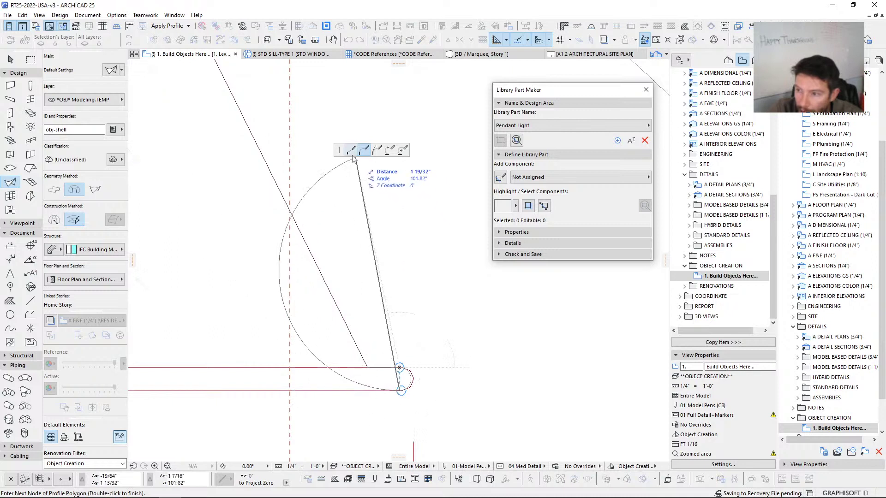
pyautogui.click(400, 391)
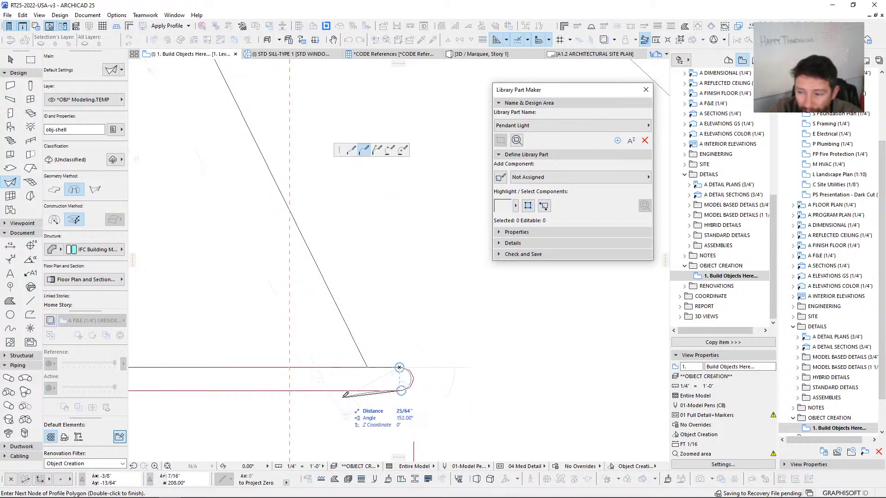
pyautogui.scroll(-4, 347, 389)
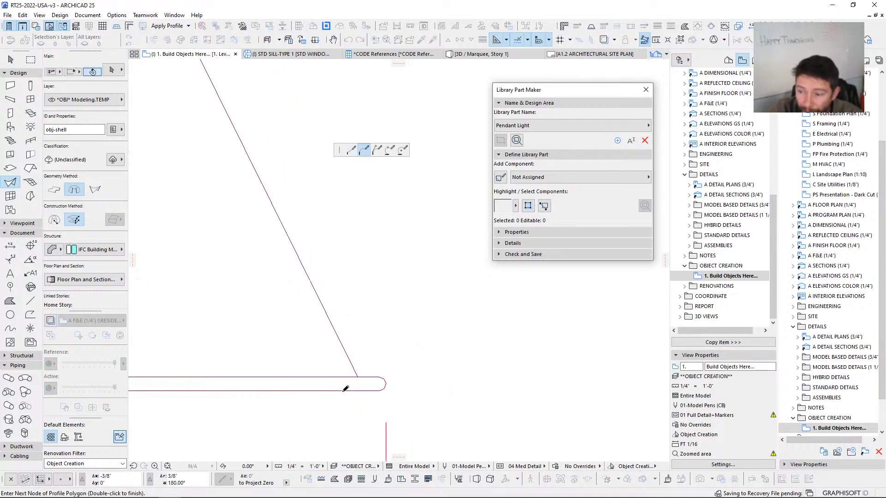
pyautogui.scroll(4, 438, 369)
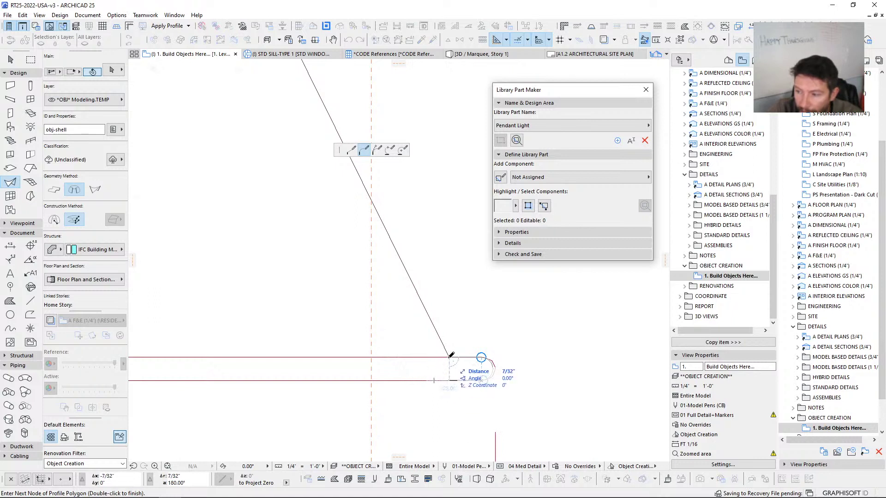
pyautogui.click(453, 378)
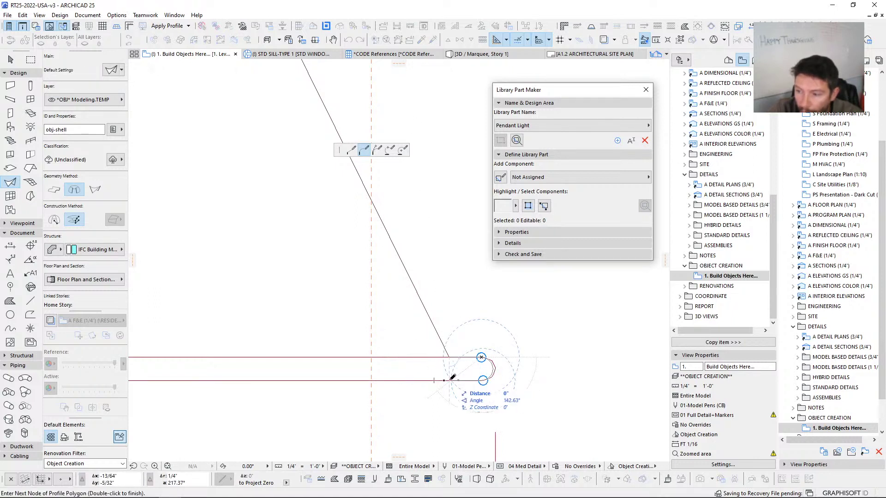
pyautogui.doubleClick(453, 377)
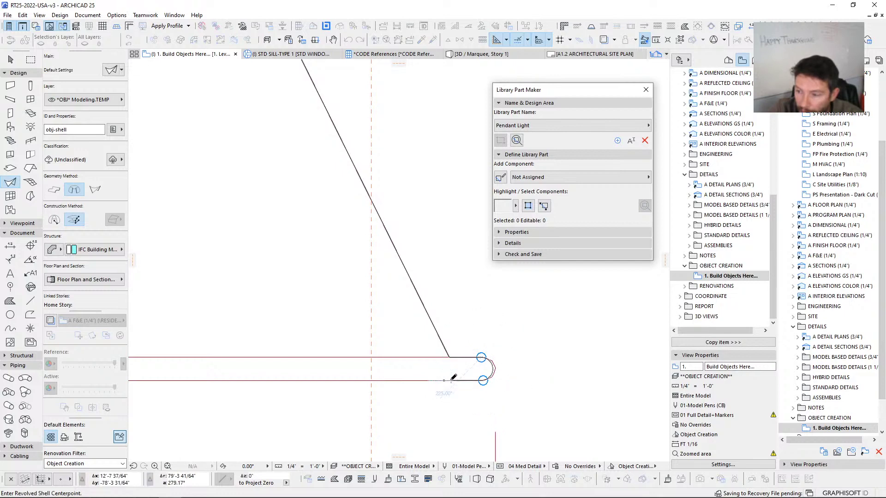
# Step: Try to define the shade profile's revolution axis along the fixture's vertical centerline
pyautogui.scroll(-4, 388, 359)
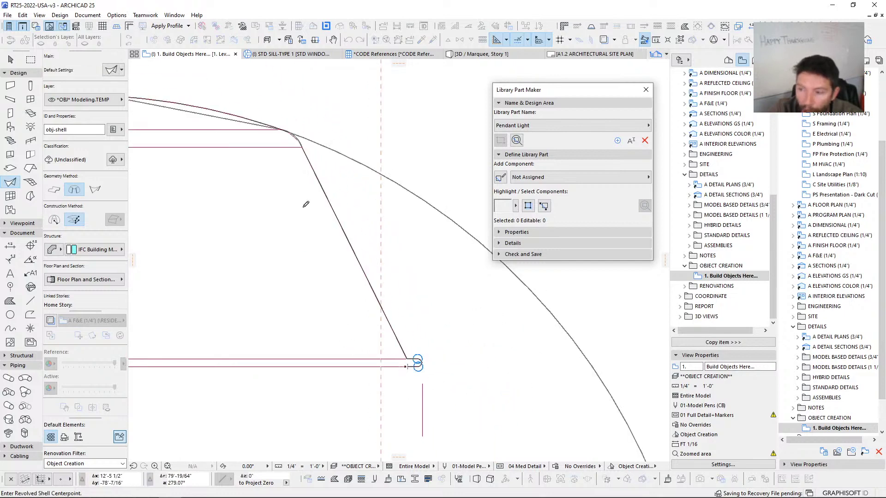
pyautogui.scroll(-3, 417, 363)
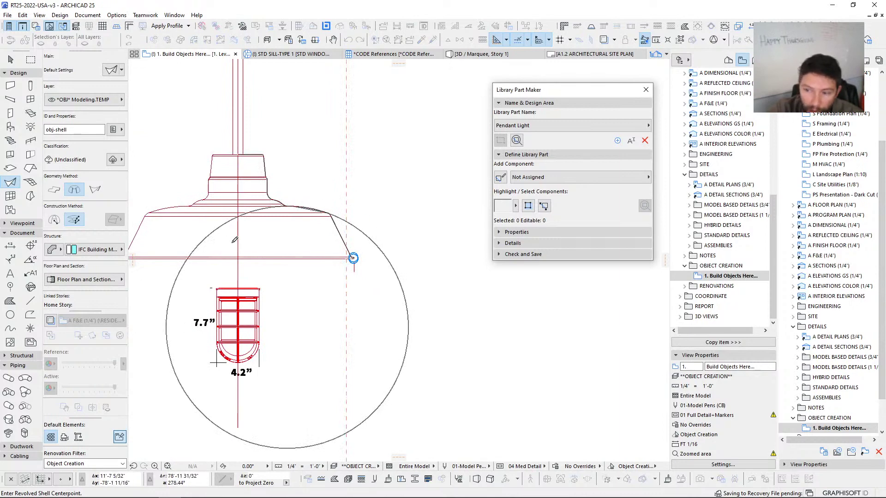
pyautogui.moveTo(266, 170); pyautogui.dragTo(291, 220, button='middle')
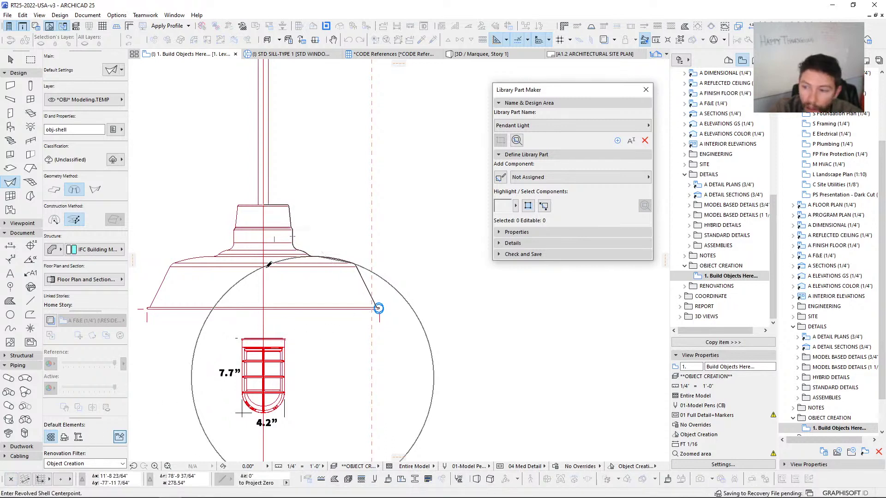
pyautogui.scroll(3, 269, 264)
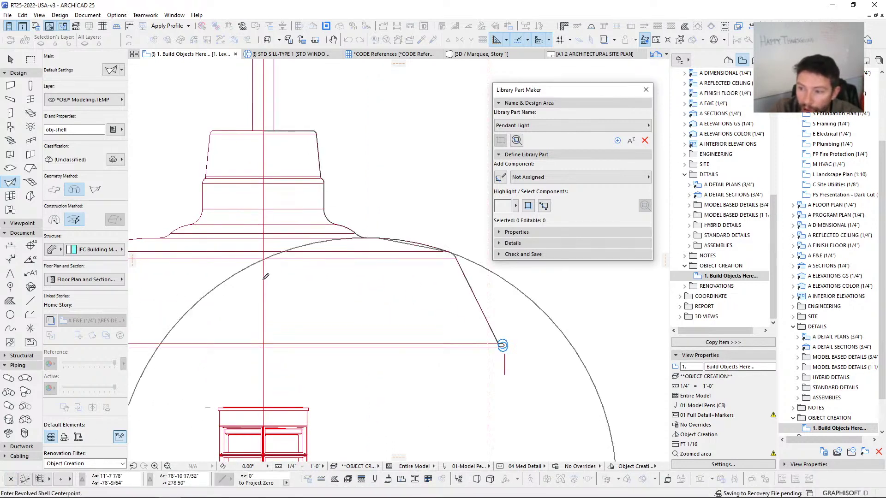
pyautogui.click(263, 279)
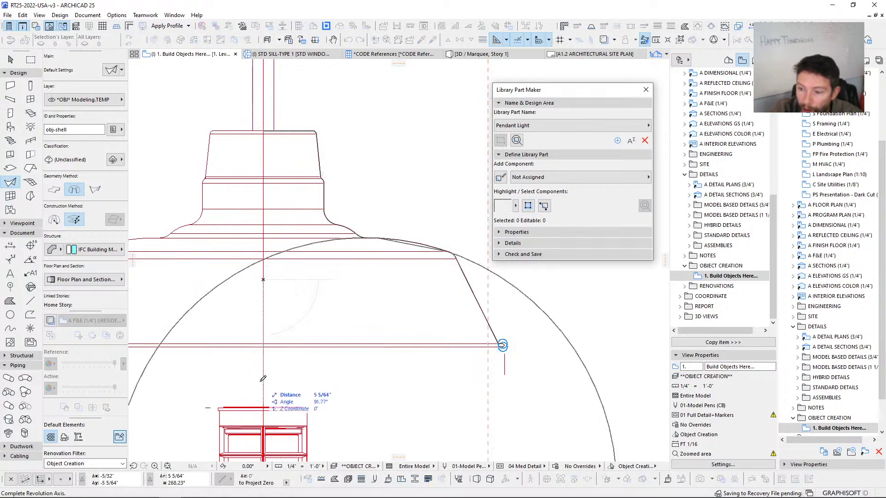
pyautogui.scroll(-4, 274, 376)
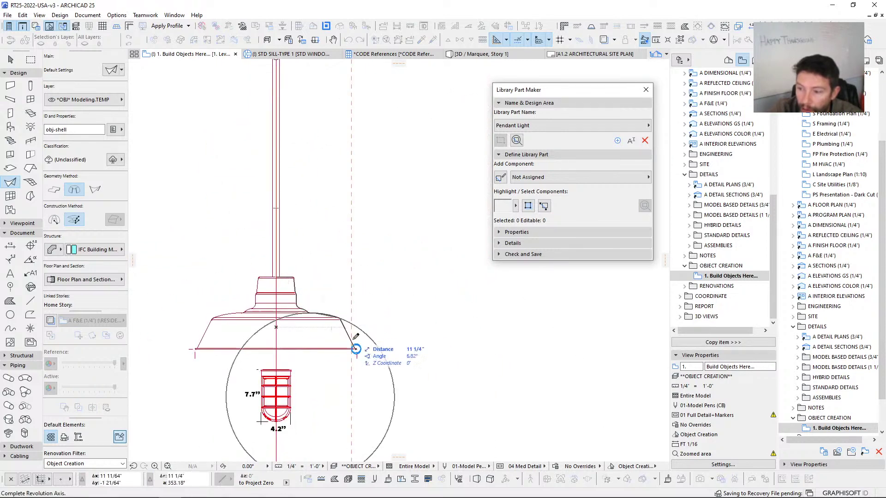
pyautogui.scroll(-2, 241, 362)
pyautogui.moveTo(242, 362); pyautogui.dragTo(280, 253, button='middle')
pyautogui.scroll(3, 307, 238)
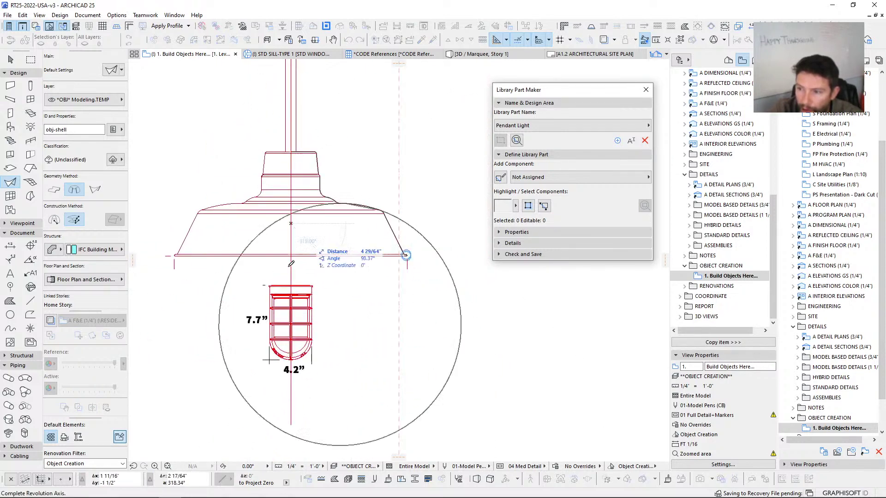
pyautogui.press('Escape')
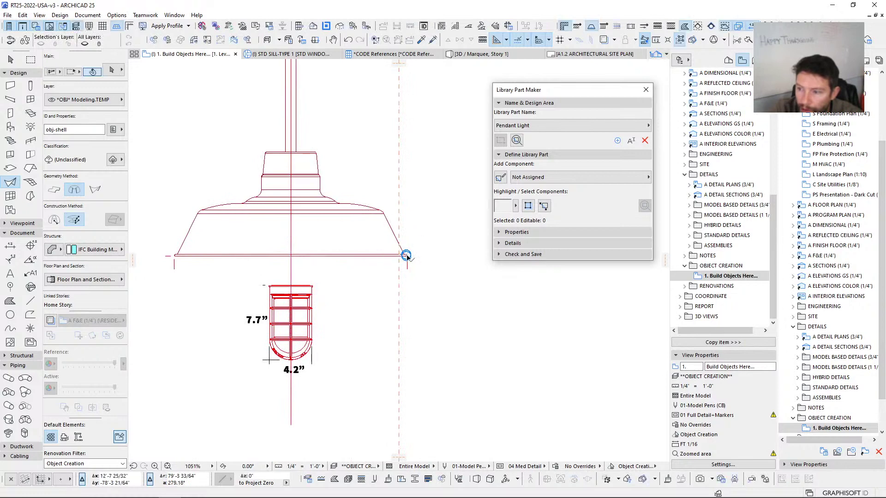
pyautogui.scroll(7, 405, 249)
pyautogui.scroll(-7, 409, 300)
pyautogui.scroll(1, 302, 236)
pyautogui.press('Escape')
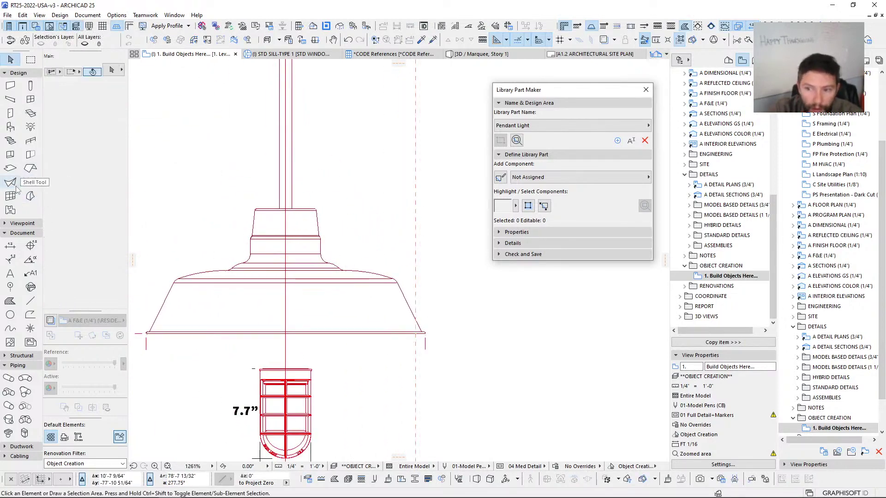
pyautogui.moveTo(288, 210); pyautogui.dragTo(319, 245, button='middle')
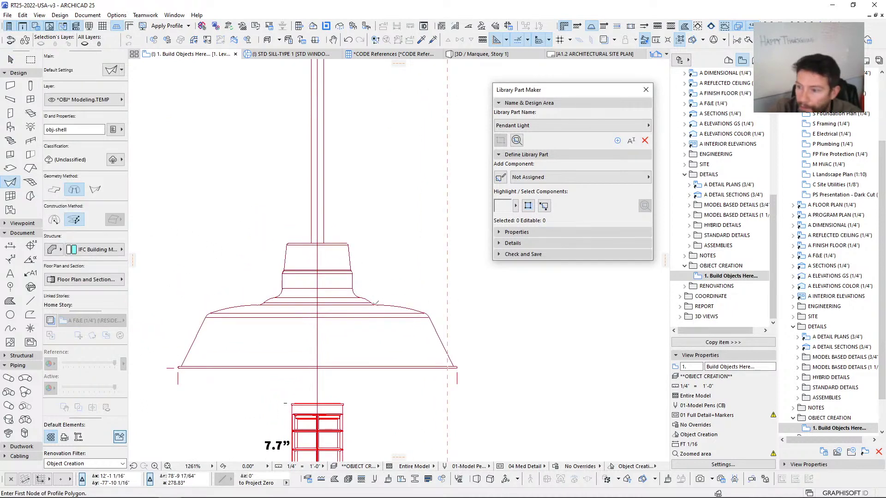
pyautogui.scroll(10, 186, 287)
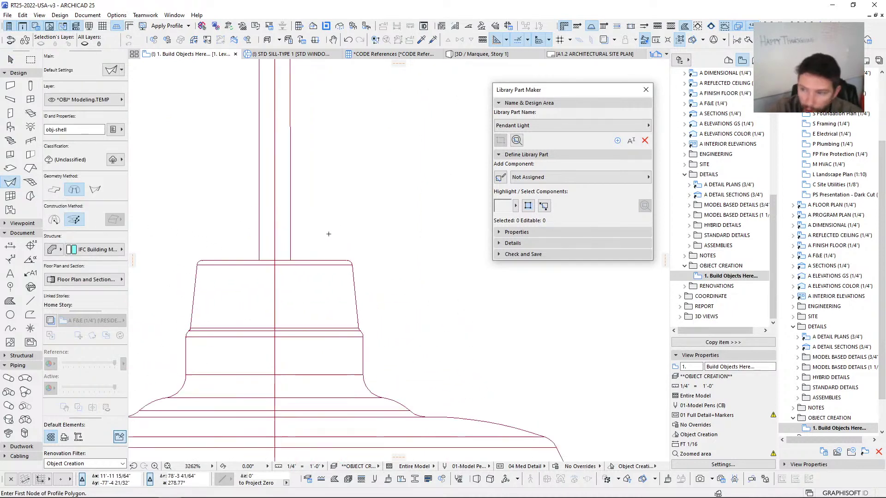
pyautogui.click(161, 281)
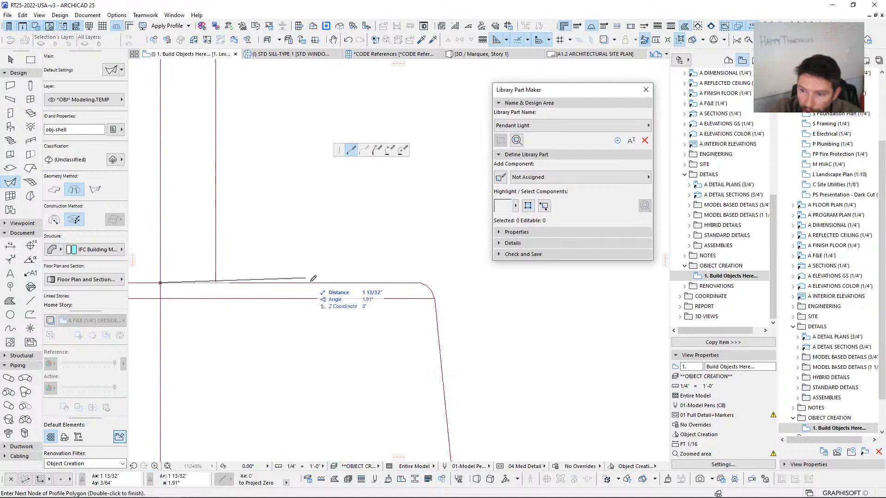
pyautogui.click(397, 286)
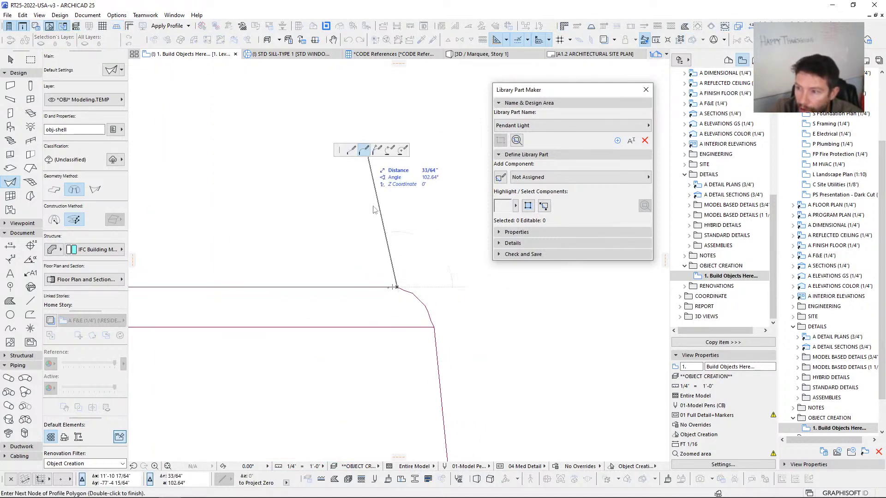
pyautogui.doubleClick(371, 288)
# Step: Start a shell profile at the centerline, tracing the cap's top edge with a straight segment about 2 1/2" long and its corner with a tangent arc
pyautogui.scroll(5, 303, 263)
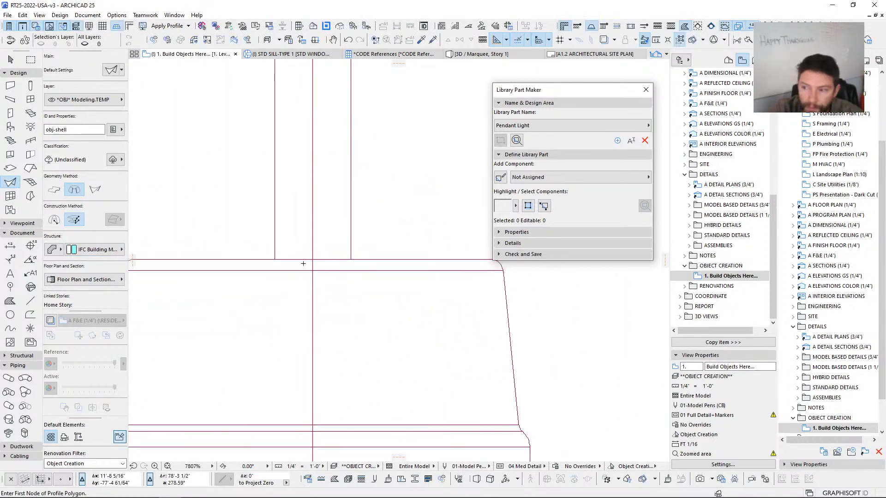
pyautogui.click(313, 260)
pyautogui.scroll(3, 462, 260)
pyautogui.moveTo(462, 260); pyautogui.dragTo(239, 265, button='middle')
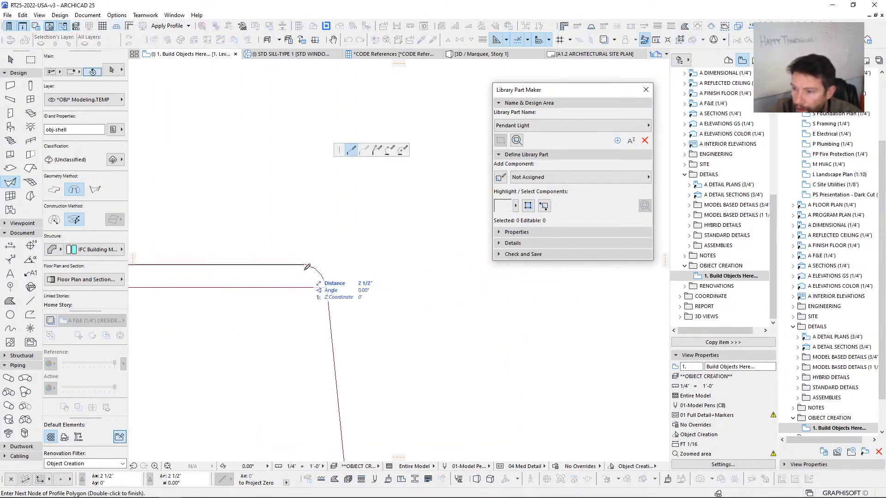
pyautogui.click(304, 265)
pyautogui.scroll(2, 329, 155)
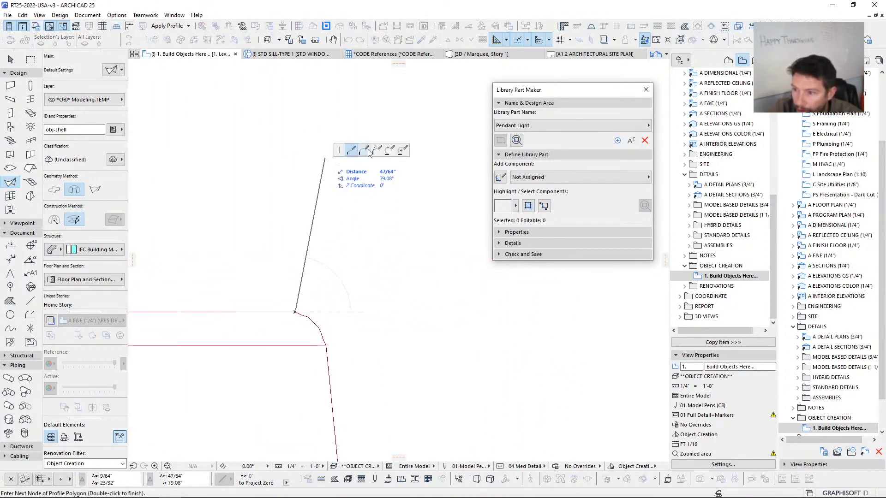
pyautogui.click(364, 150)
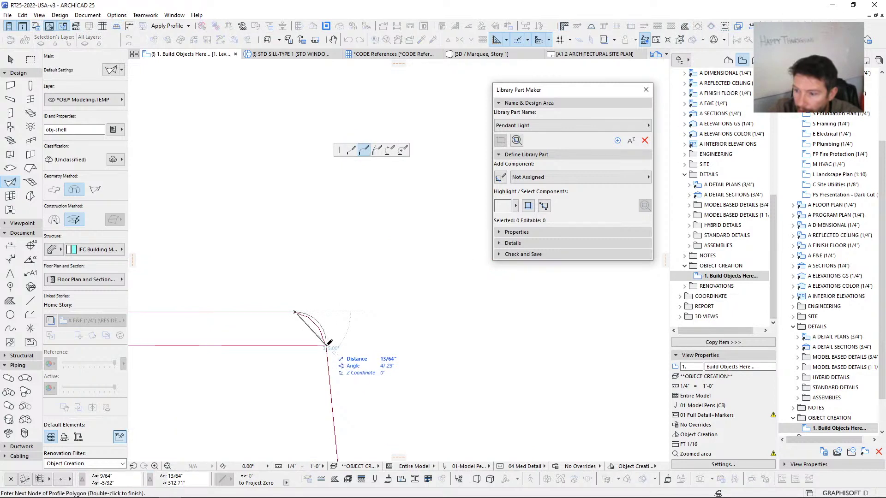
pyautogui.click(326, 344)
# Step: Trace the cap's tapered side with a straight segment down to the start of the small step above the collar
pyautogui.scroll(-4, 336, 358)
pyautogui.moveTo(336, 358); pyautogui.dragTo(306, 189, button='middle')
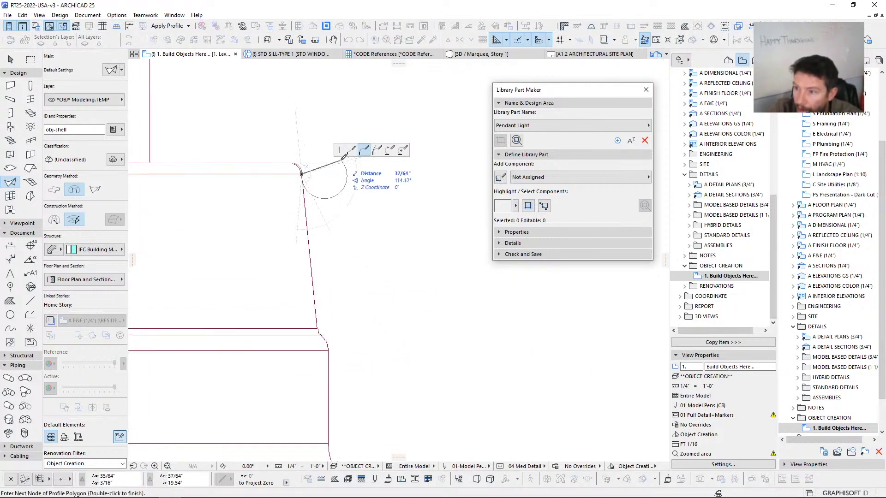
pyautogui.click(351, 150)
pyautogui.scroll(4, 341, 339)
pyautogui.click(269, 319)
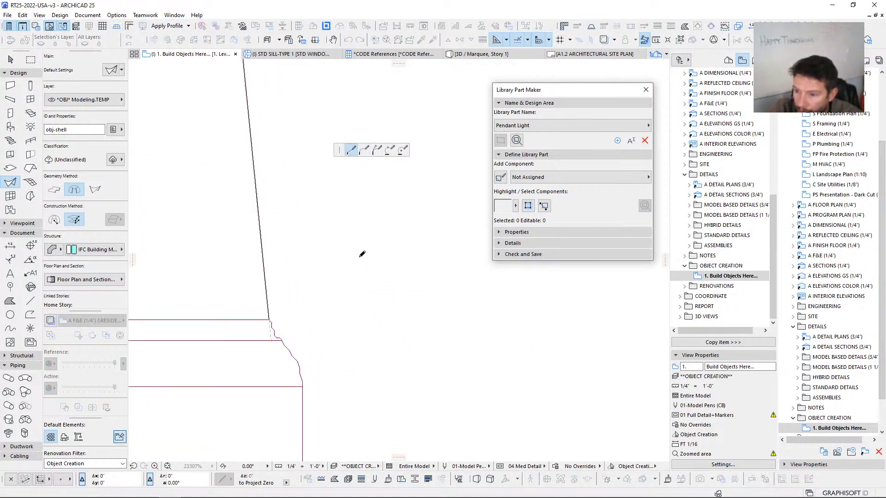
# Step: Trace the small S-shaped step between the tapered cap and the collar with two successive tangent arcs
pyautogui.click(364, 150)
pyautogui.scroll(1, 286, 361)
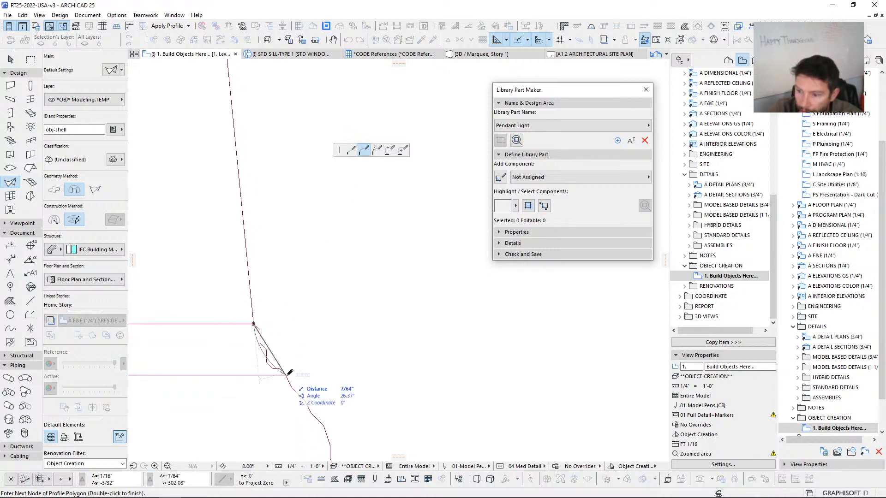
pyautogui.keyDown('ctrl'); pyautogui.scroll(-4, 317, 307); pyautogui.keyUp('ctrl')
pyautogui.click(309, 288)
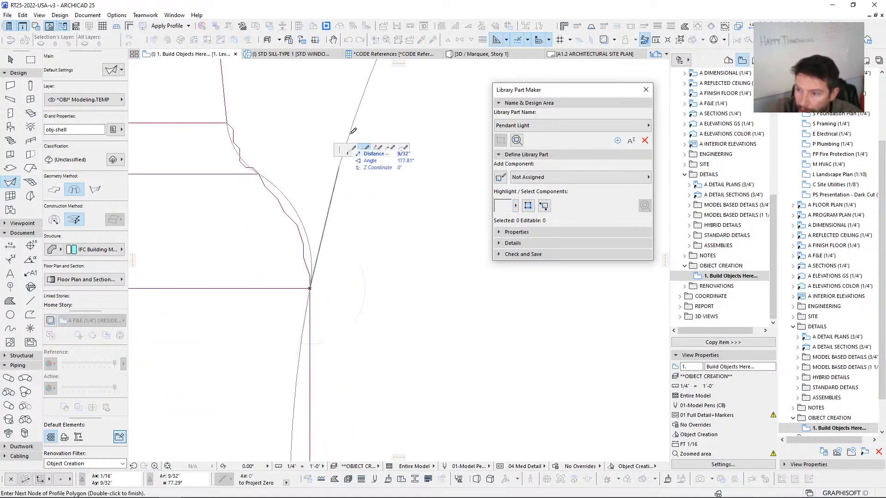
pyautogui.scroll(-4, 326, 295)
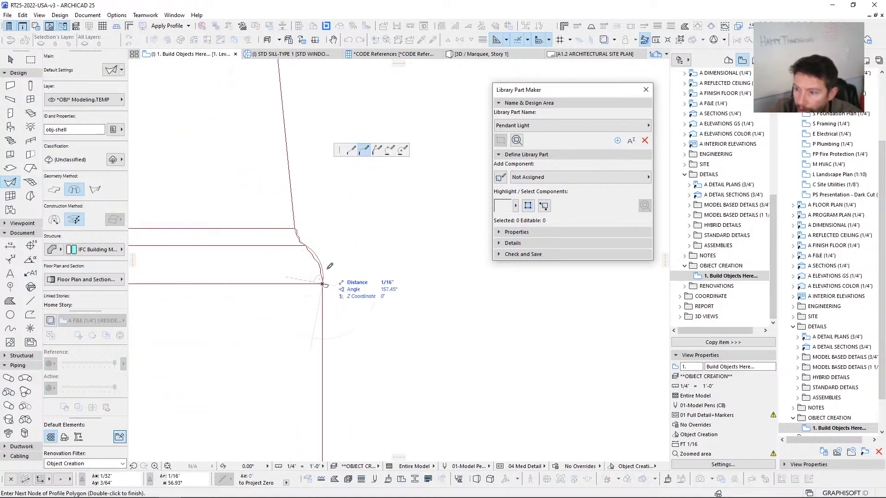
# Step: Trace the collar's vertical side with a straight segment and the concave flare below it with a tangent arc
pyautogui.click(351, 150)
pyautogui.moveTo(322, 395); pyautogui.dragTo(324, 285, button='middle')
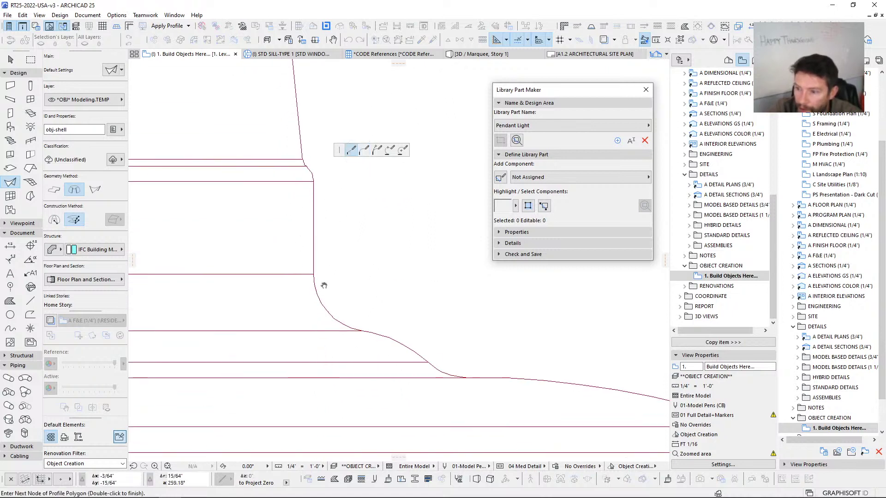
pyautogui.scroll(4, 320, 277)
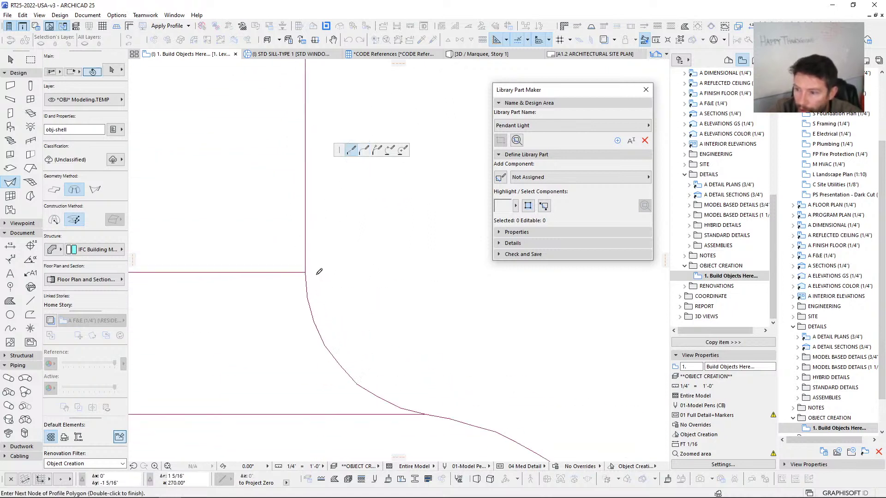
pyautogui.click(364, 150)
pyautogui.scroll(-2, 328, 352)
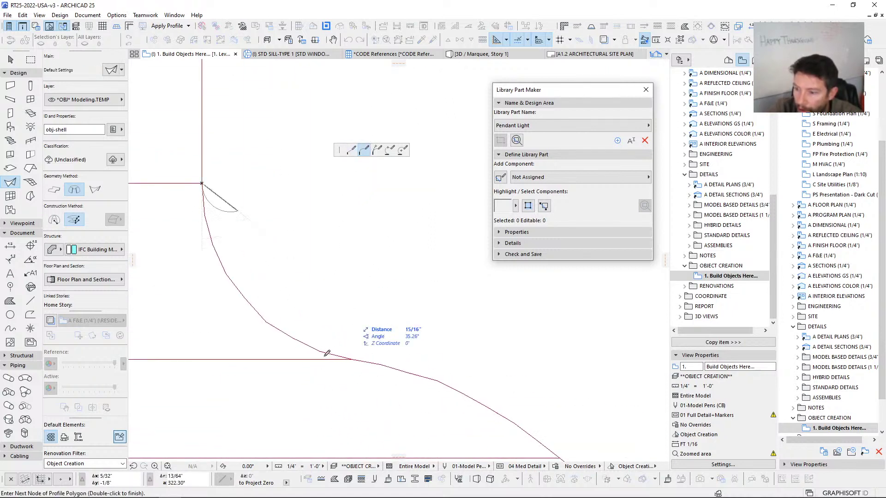
pyautogui.click(354, 355)
# Step: Trace the convex and concave curves below the collar with tangent arcs, ending in a short flat straight segment
pyautogui.scroll(-3, 466, 383)
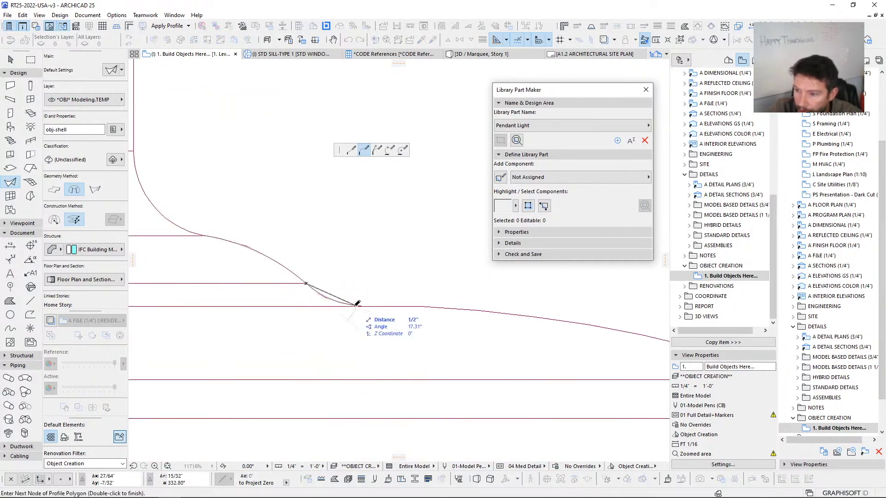
pyautogui.click(360, 306)
pyautogui.scroll(-1, 440, 300)
pyautogui.moveTo(427, 303); pyautogui.dragTo(285, 281, button='middle')
pyautogui.scroll(3, 282, 279)
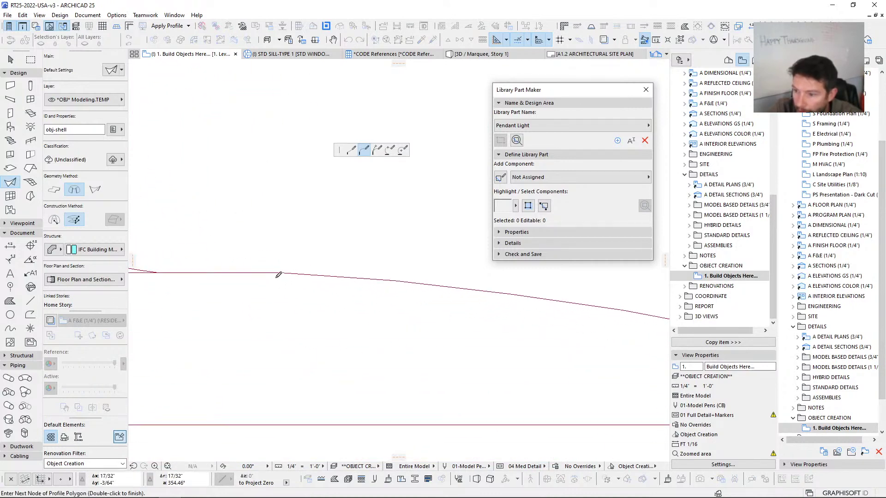
pyautogui.click(351, 150)
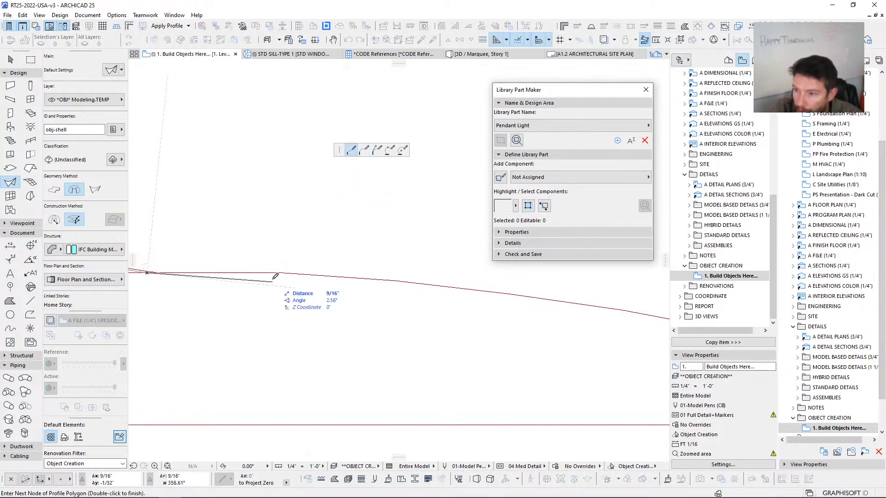
pyautogui.click(283, 274)
# Step: Trace the shade's gently sloping top with successive straight segments down to the start of its rounded outer corner
pyautogui.scroll(-3, 332, 295)
pyautogui.moveTo(335, 292); pyautogui.dragTo(310, 285, button='middle')
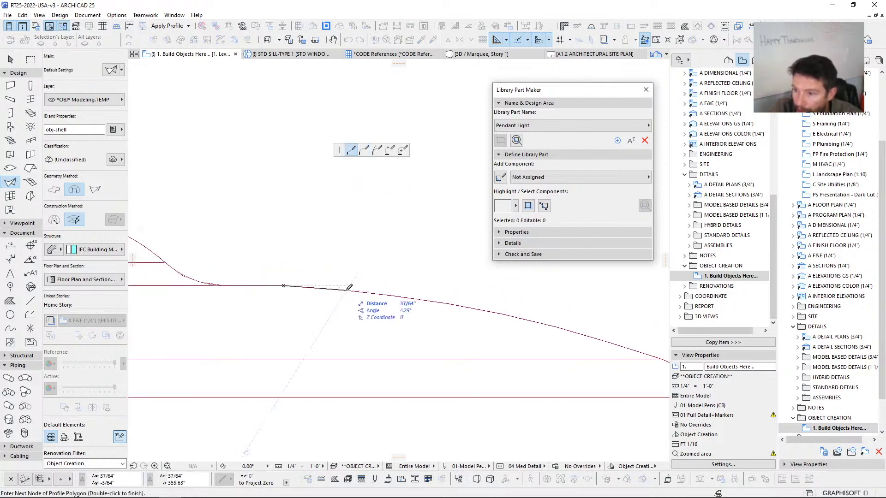
pyautogui.moveTo(419, 307); pyautogui.dragTo(340, 289, button='middle')
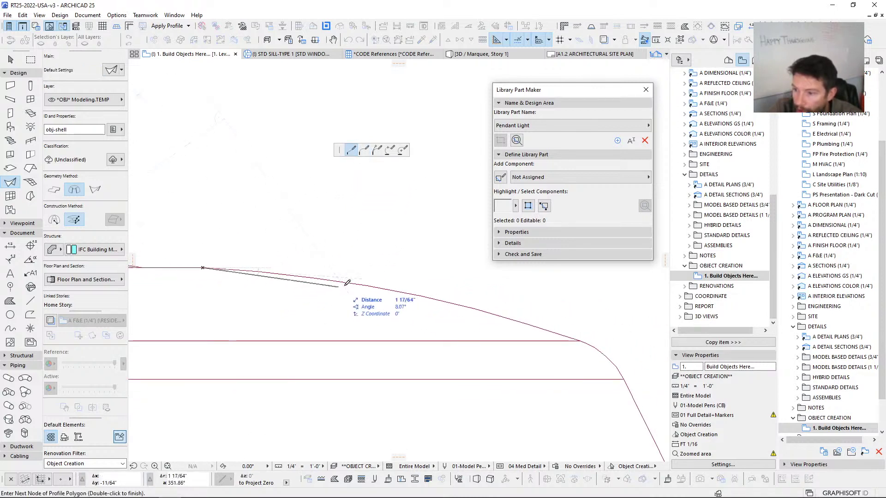
pyautogui.click(265, 273)
pyautogui.click(482, 311)
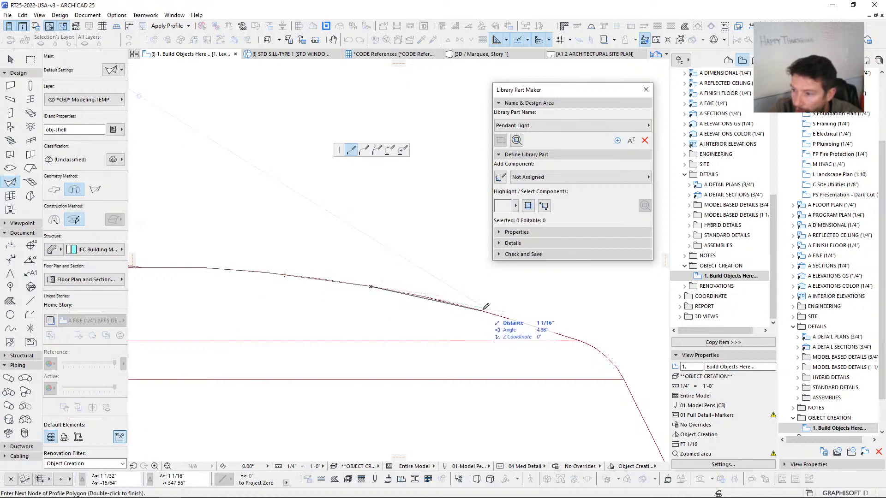
pyautogui.click(583, 339)
# Step: Trace the shade's rounded outer corner with a tangent arc and its sloped side with a straight segment about 4 23/32" long to the rim
pyautogui.scroll(5, 582, 339)
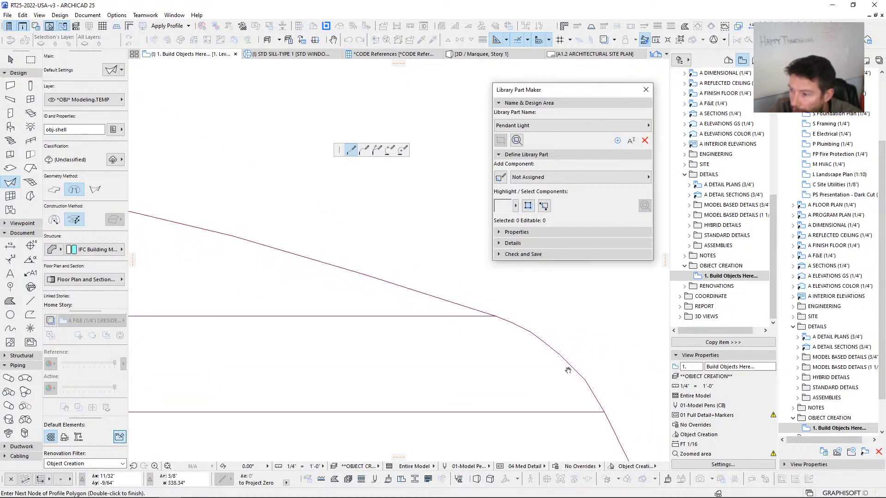
pyautogui.click(364, 152)
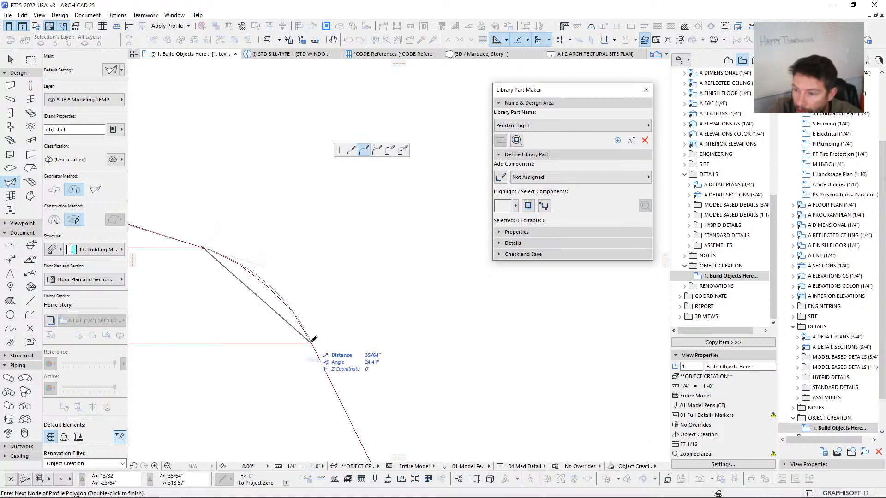
pyautogui.scroll(-4, 358, 365)
pyautogui.moveTo(358, 365); pyautogui.dragTo(307, 228, button='middle')
pyautogui.click(352, 151)
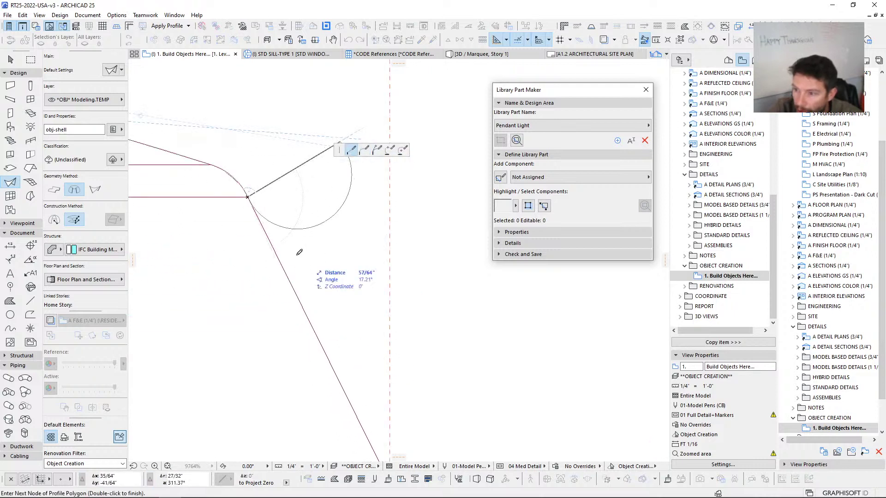
pyautogui.scroll(-3, 330, 360)
pyautogui.moveTo(330, 360); pyautogui.dragTo(267, 209, button='middle')
pyautogui.scroll(3, 303, 282)
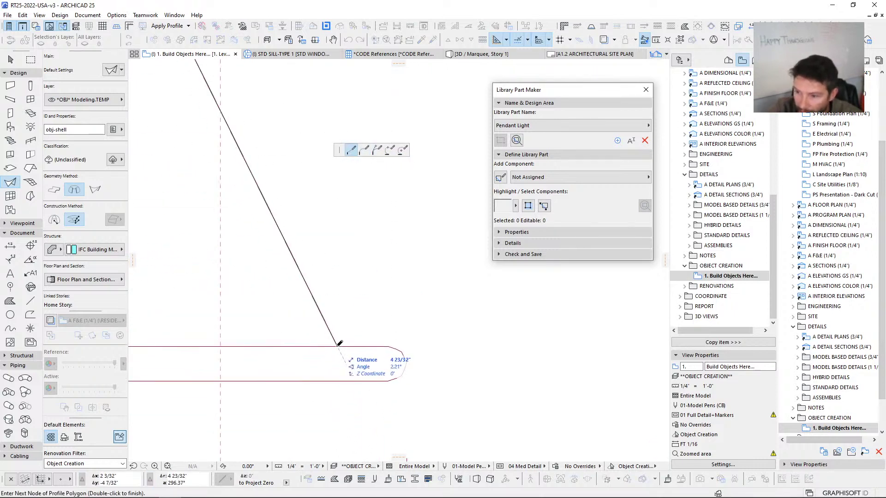
pyautogui.click(338, 346)
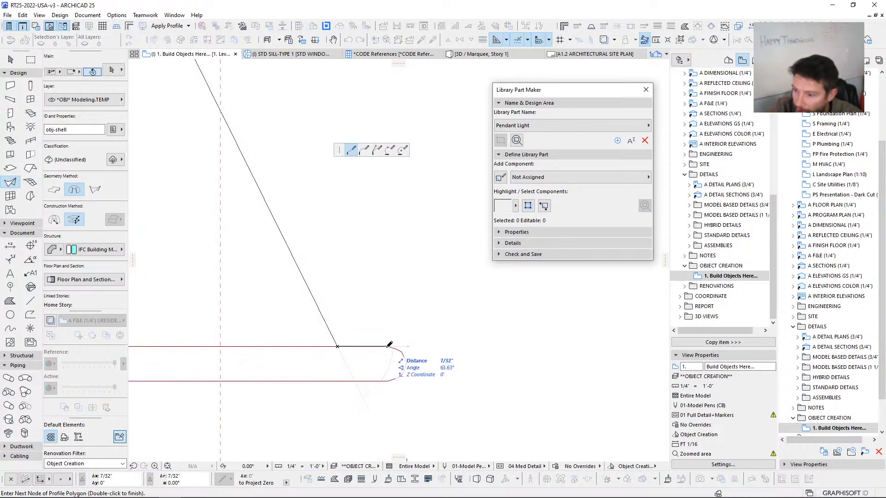
# Step: Trace the rim with a 7/32" top edge, a tangent end arc and a bottom edge returning inward about 21/64", completing the profile
pyautogui.click(389, 344)
pyautogui.click(364, 149)
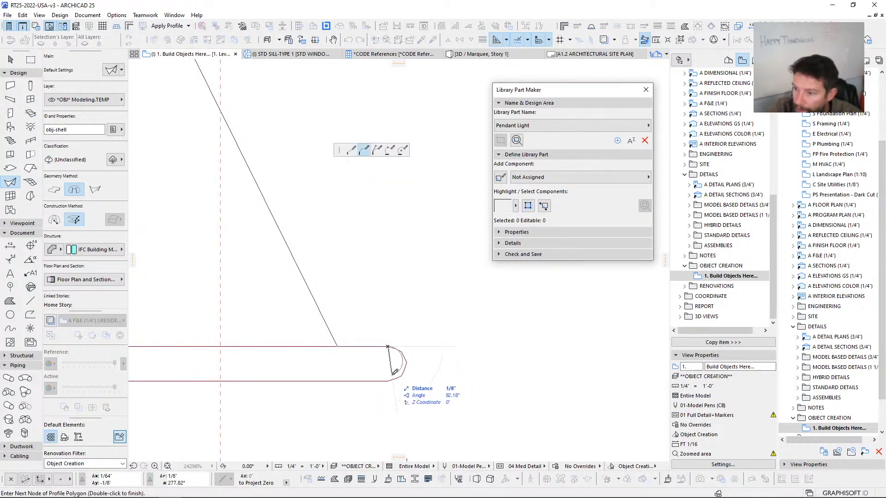
pyautogui.click(389, 380)
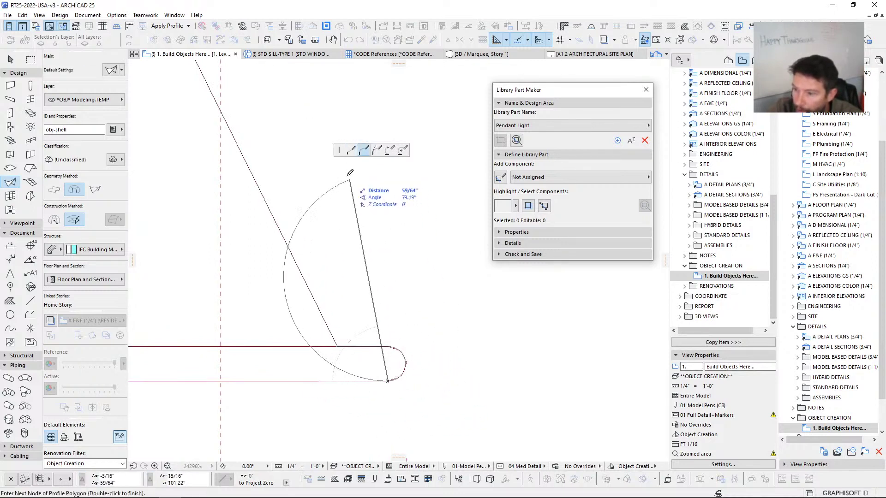
pyautogui.click(351, 150)
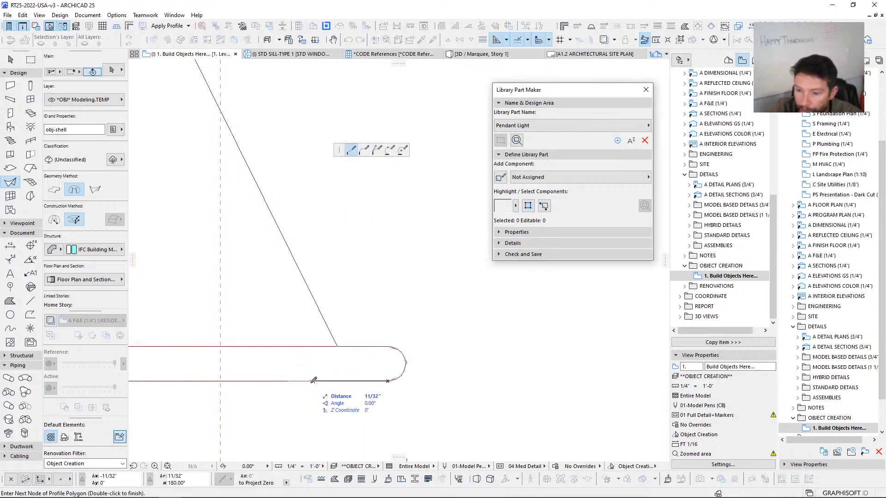
pyautogui.moveTo(313, 381); pyautogui.dragTo(348, 365, button='middle')
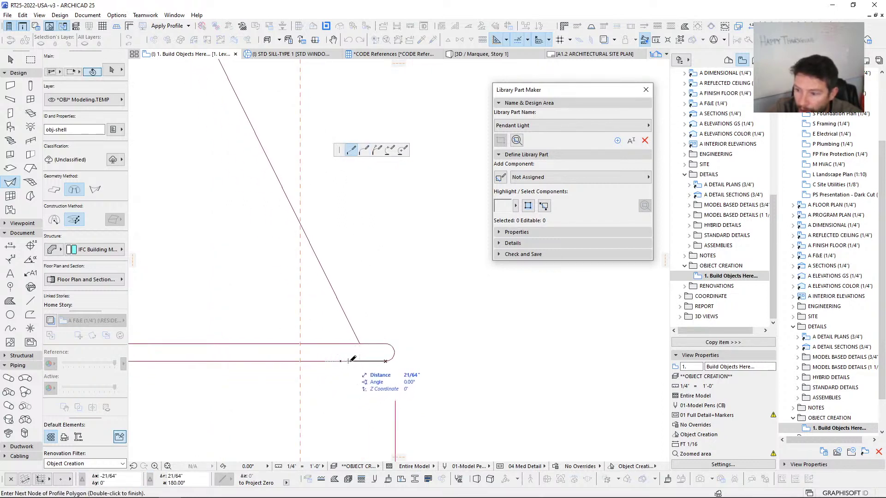
pyautogui.click(350, 359)
pyautogui.doubleClick(350, 359)
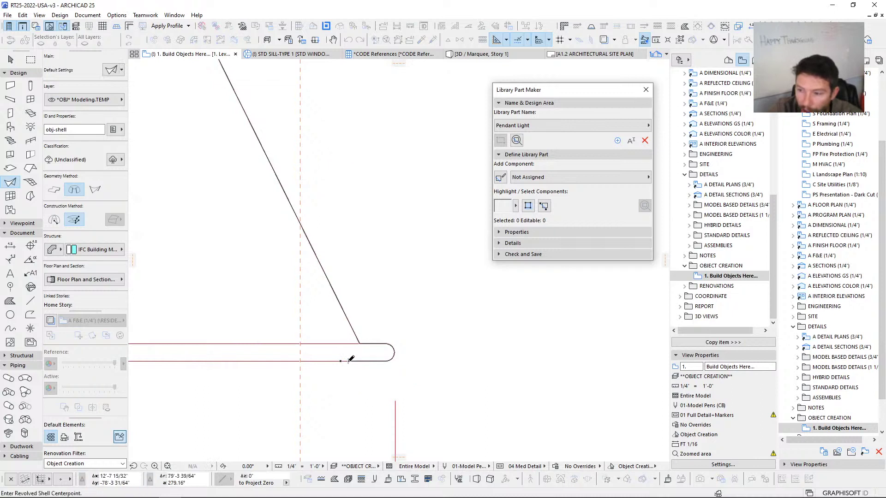
# Step: Revolve the shade profile 360° about the fixture's vertical centerline, starting the axis at the top of the cap
pyautogui.scroll(-4, 340, 345)
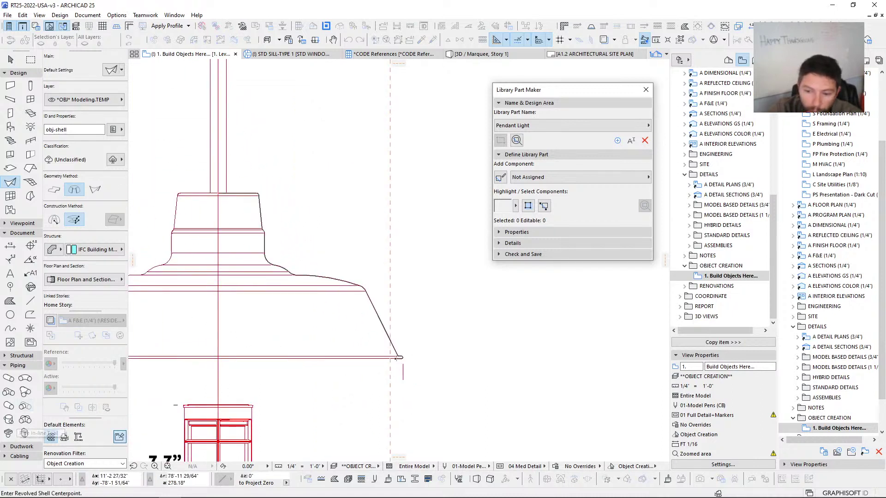
pyautogui.click(218, 193)
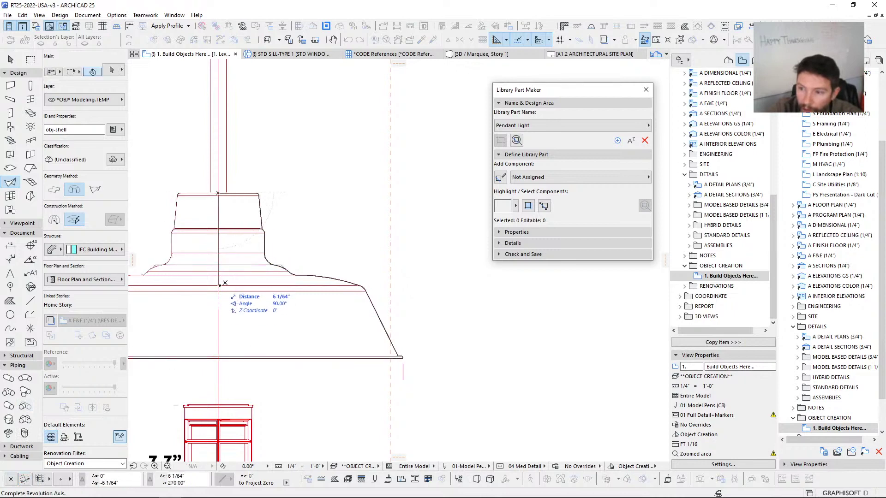
pyautogui.click(218, 304)
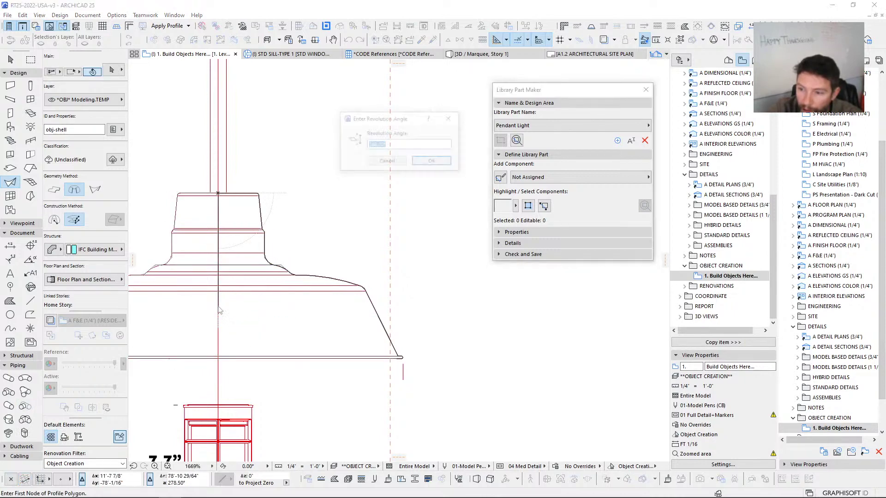
pyautogui.click(433, 162)
pyautogui.scroll(-3, 339, 277)
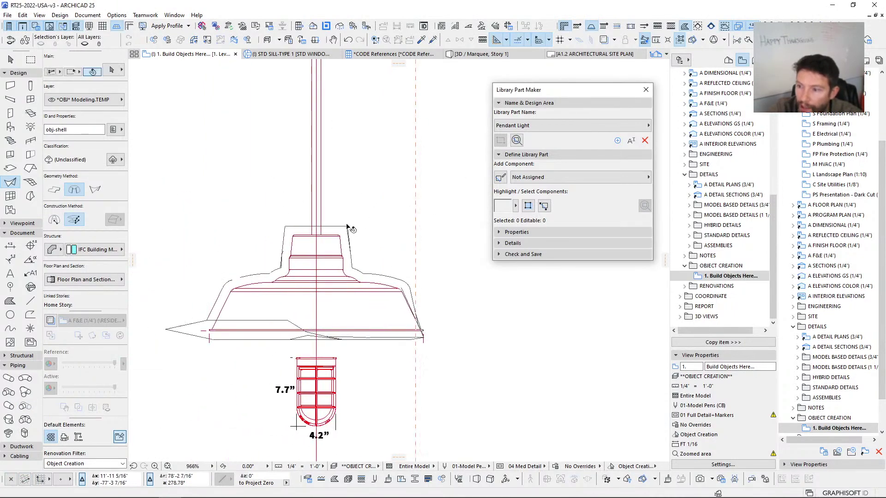
# Step: Select the new shade shell and set its thickness to 1/8"
pyautogui.click(349, 228)
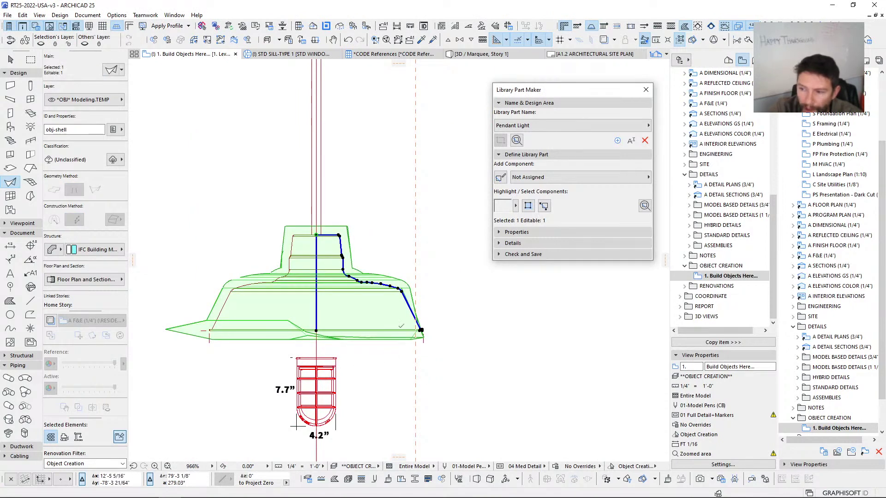
pyautogui.scroll(5, 401, 326)
pyautogui.scroll(-3, 238, 240)
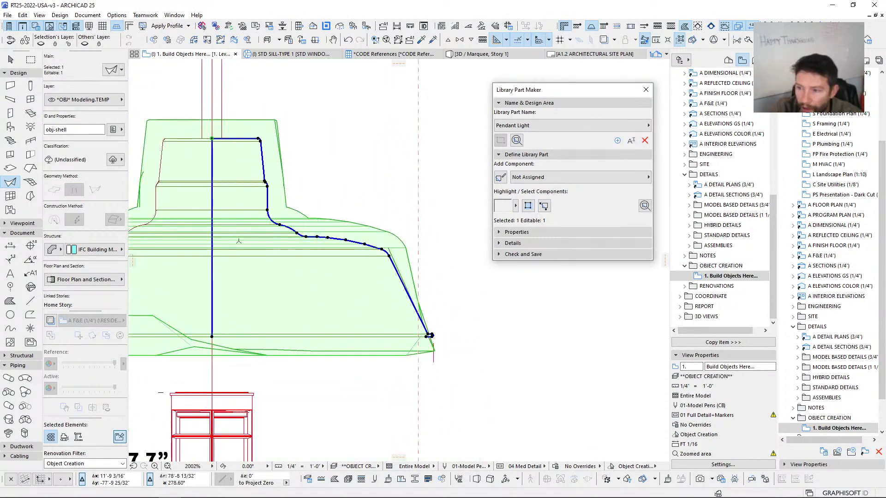
pyautogui.scroll(-4, 239, 241)
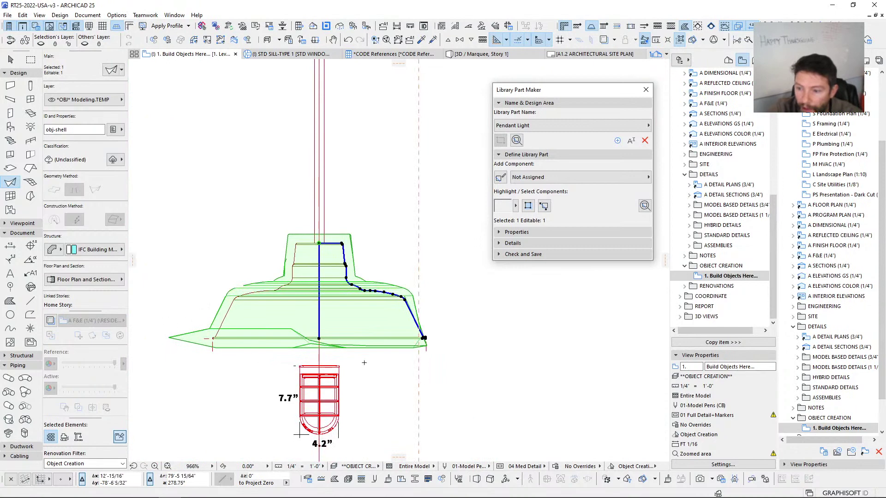
pyautogui.scroll(-4, 115, 245)
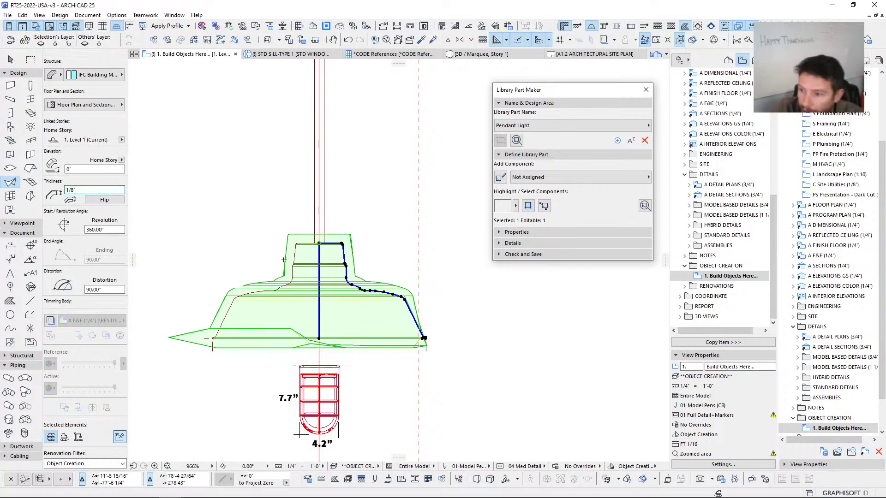
pyautogui.scroll(4, 323, 333)
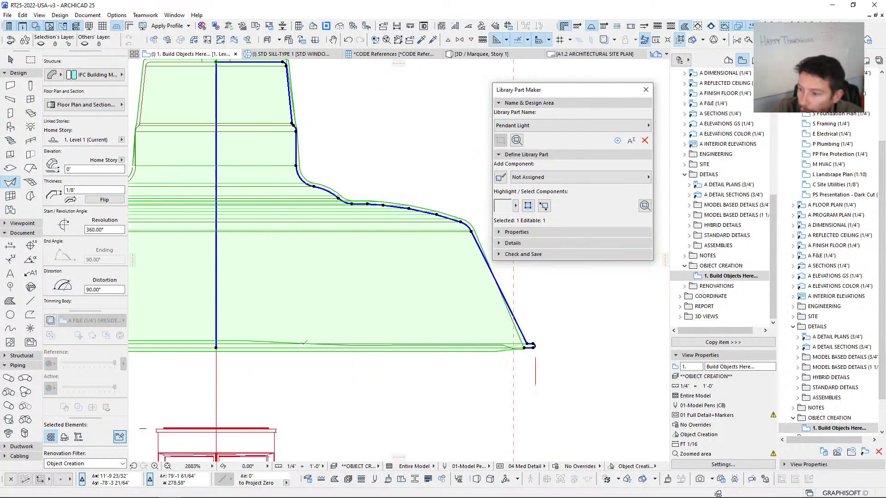
# Step: Try extending the rim's bottom edge by moving its inner end node about 3/32" inward
pyautogui.scroll(7, 535, 347)
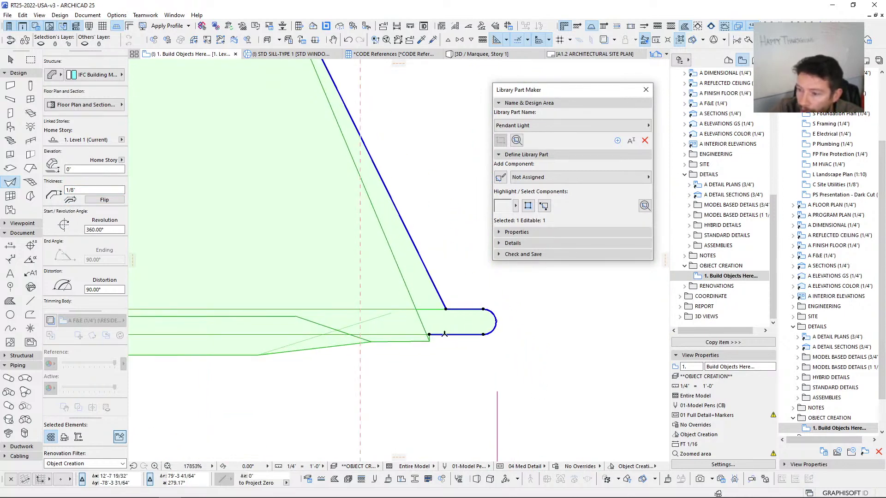
pyautogui.click(429, 334)
pyautogui.scroll(-4, 398, 362)
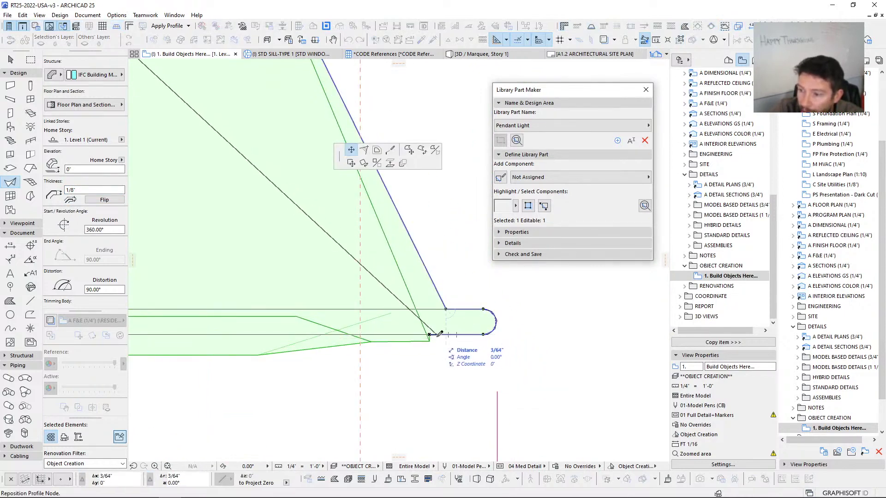
pyautogui.moveTo(401, 363); pyautogui.dragTo(360, 397, button='middle')
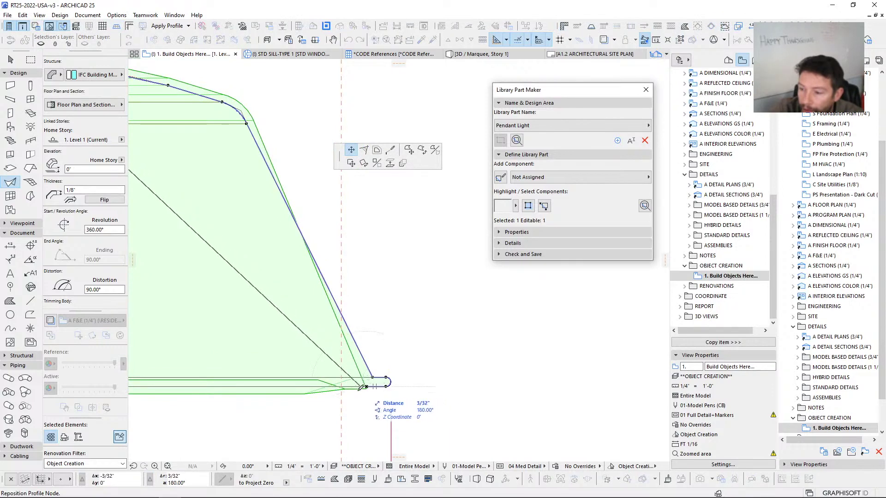
pyautogui.click(359, 385)
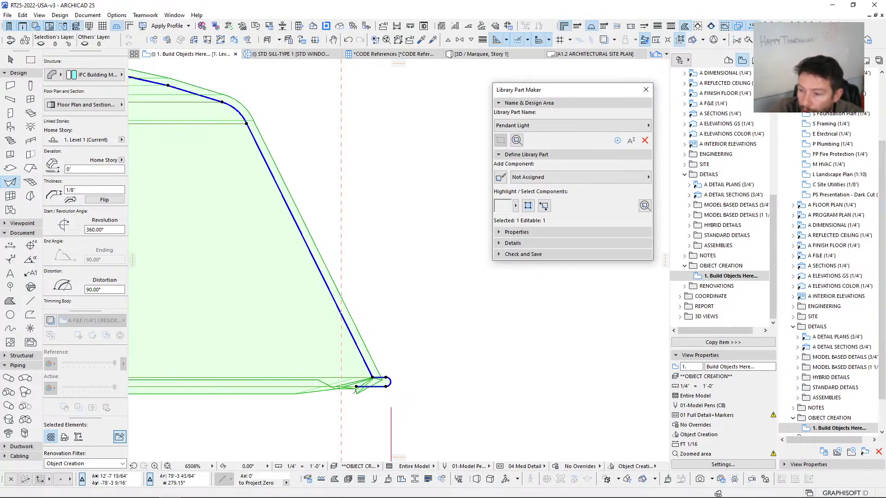
# Step: Shorten the rim's bottom edge by moving its inner end node outward, just past the foot of the shade's sloped side
pyautogui.click(356, 387)
pyautogui.click(379, 386)
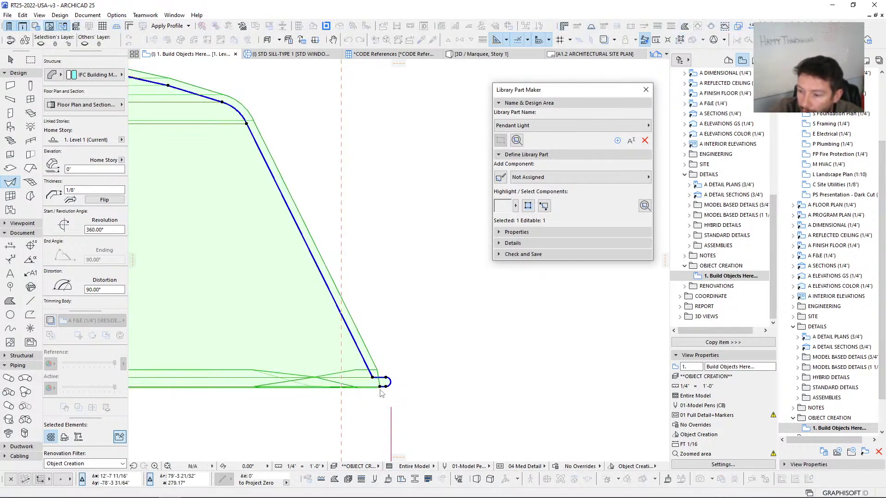
pyautogui.scroll(-3, 375, 392)
pyautogui.scroll(5, 558, 356)
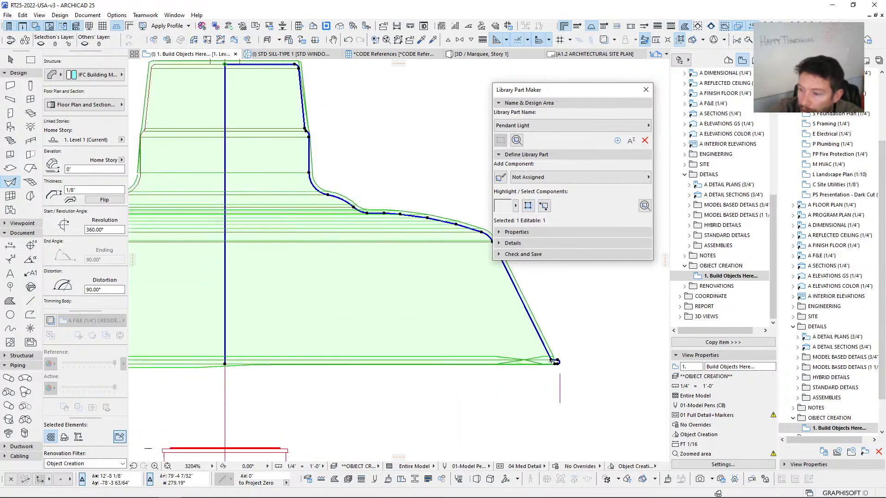
pyautogui.moveTo(525, 339); pyautogui.dragTo(453, 377, button='middle')
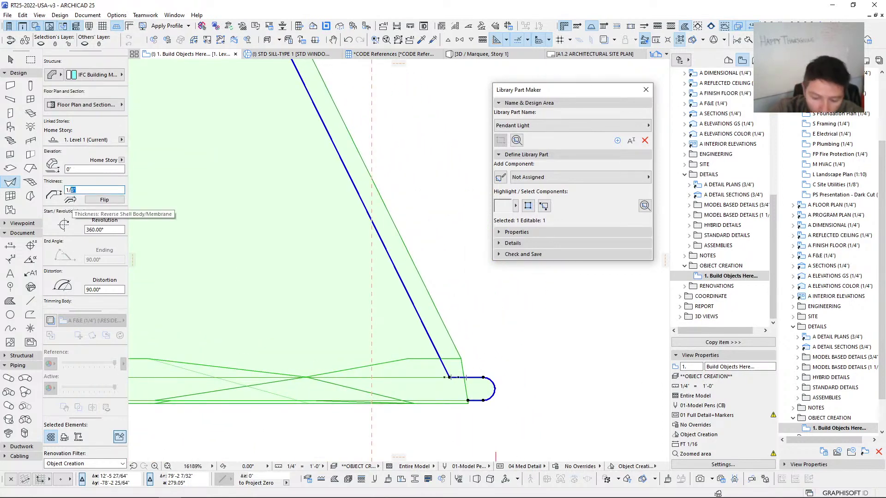
# Step: Set the thickness of the selected shade shell to 1/16"
pyautogui.press('Return')
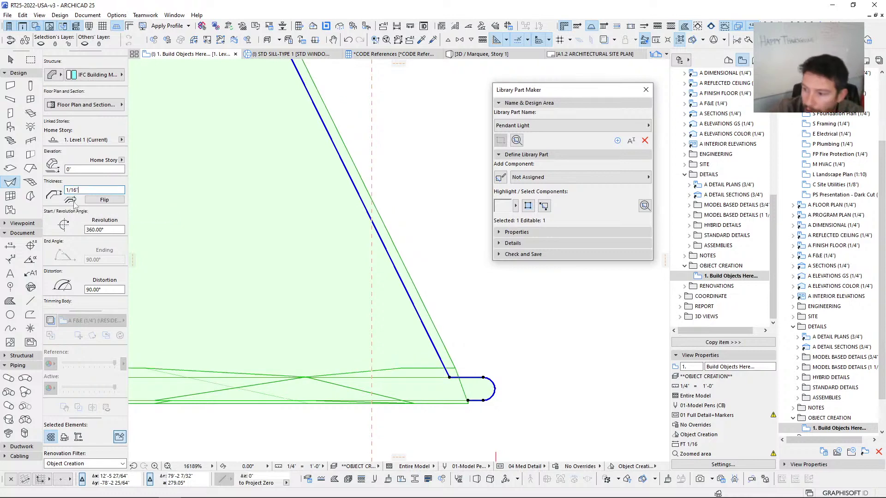
pyautogui.scroll(-5, 518, 327)
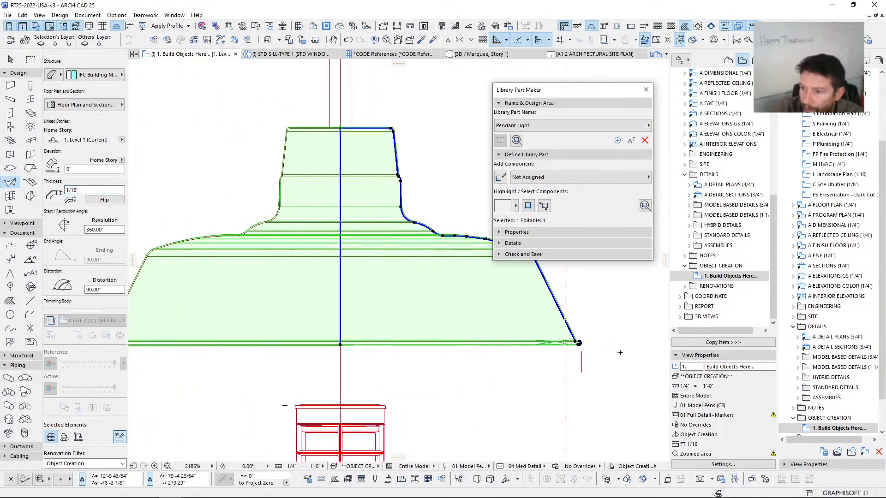
pyautogui.scroll(6, 579, 343)
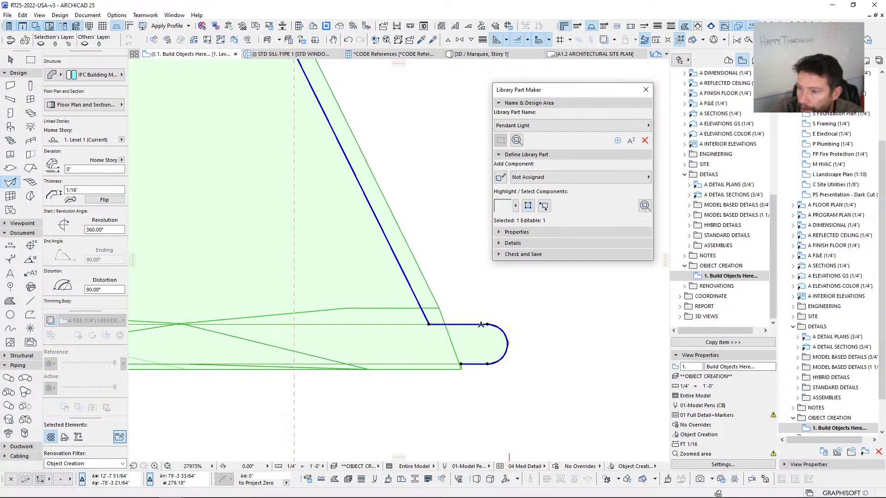
# Step: Move the rim's bottom inner end node about 1/8" inward, directly below the foot of the shade's sloped side
pyautogui.click(487, 325)
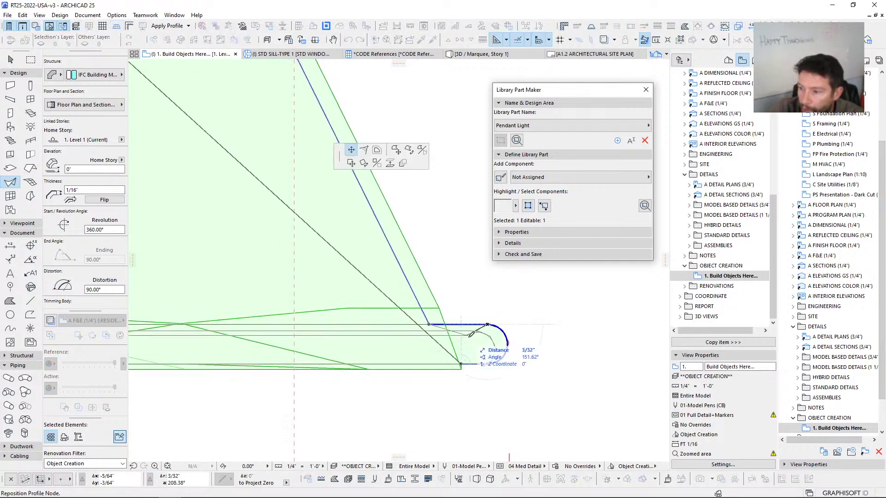
pyautogui.press('Escape')
pyautogui.click(461, 364)
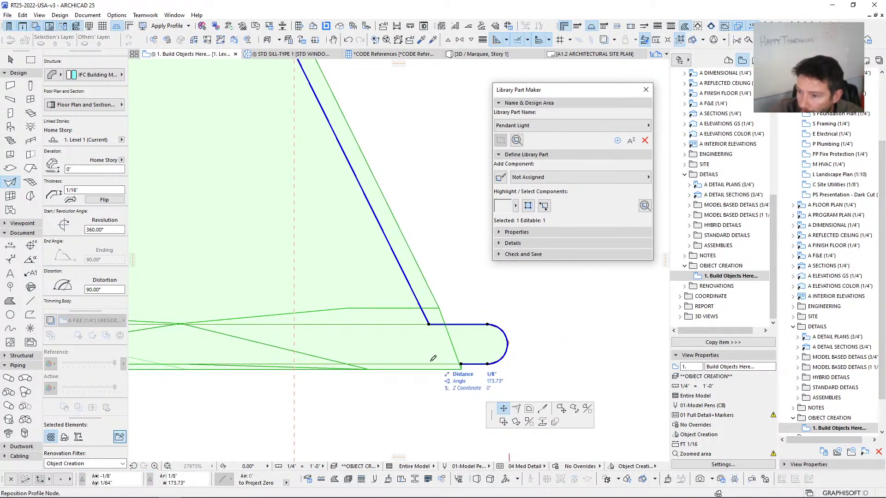
pyautogui.click(430, 326)
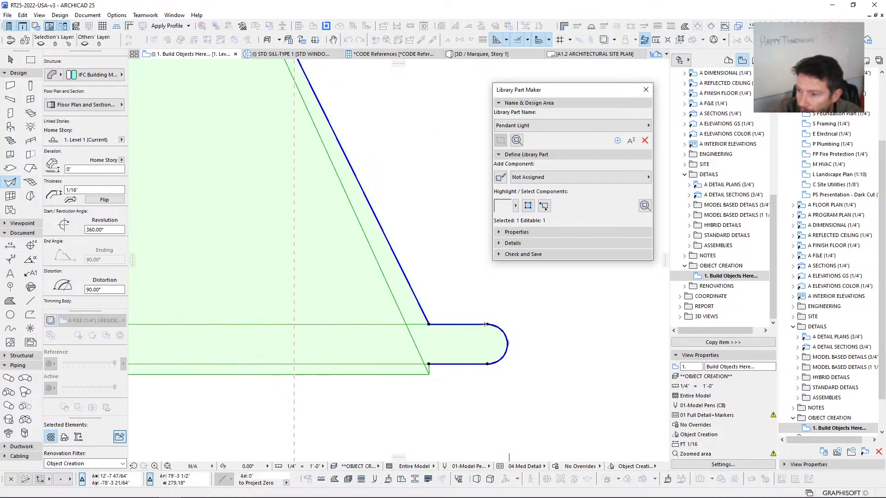
pyautogui.click(488, 324)
pyautogui.scroll(-10, 443, 325)
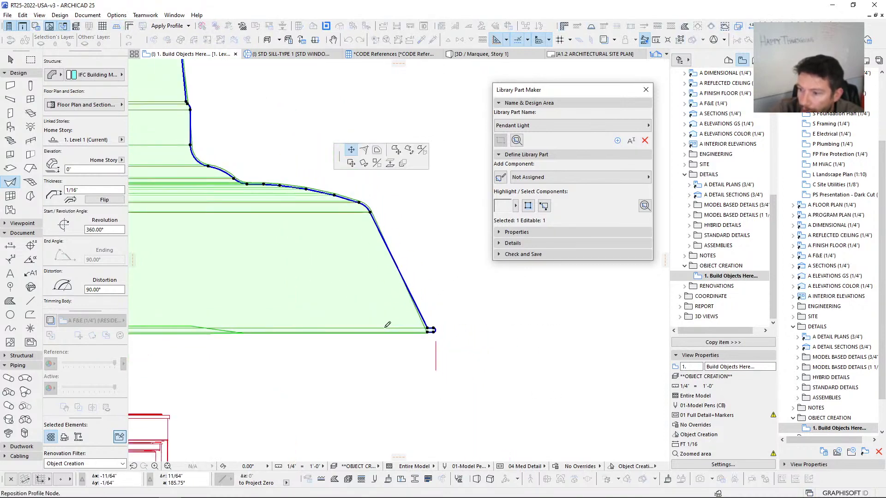
pyautogui.press('Escape')
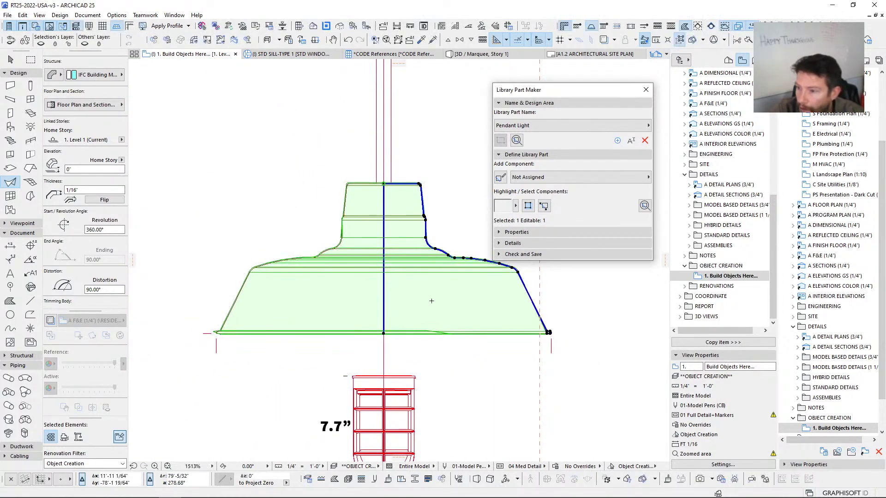
# Step: Show only the selected shade in 3D and examine its inside, rim and outer surface
pyautogui.press('F5')
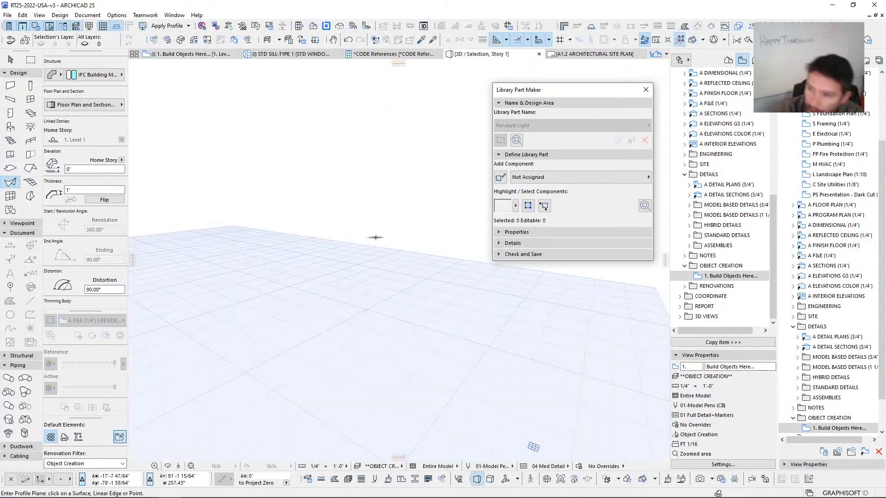
pyautogui.keyDown('shift'); pyautogui.moveTo(397, 304); pyautogui.dragTo(499, 203, button='middle'); pyautogui.keyUp('shift')
pyautogui.scroll(3, 315, 268)
pyautogui.click(341, 193)
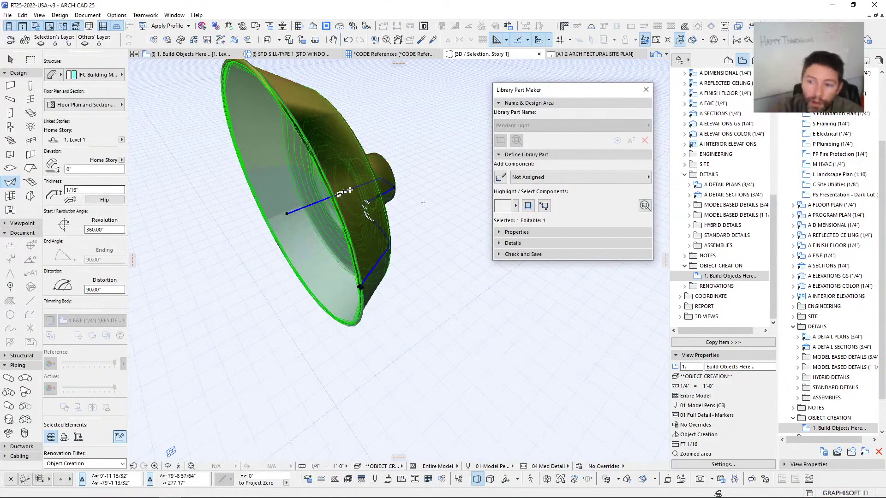
pyautogui.moveTo(422, 202); pyautogui.dragTo(436, 267, button='middle')
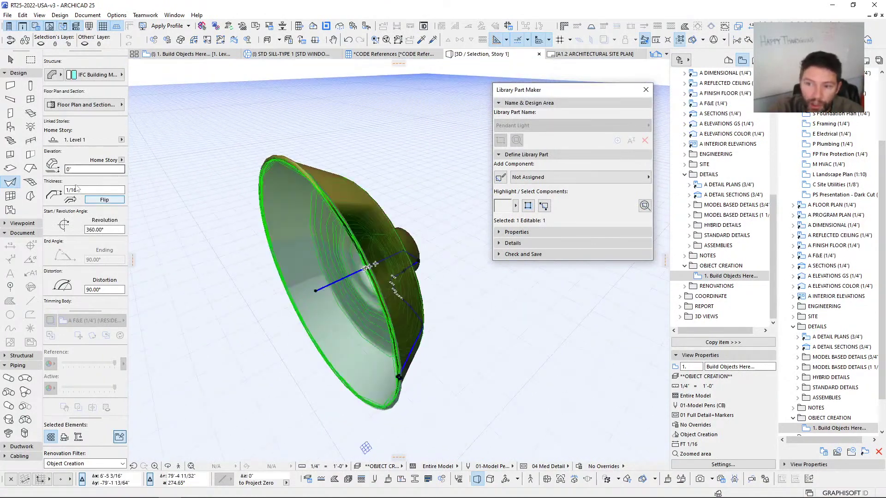
# Step: Open the material choices for the second of the shade shell's three override surfaces
pyautogui.scroll(-6, 77, 190)
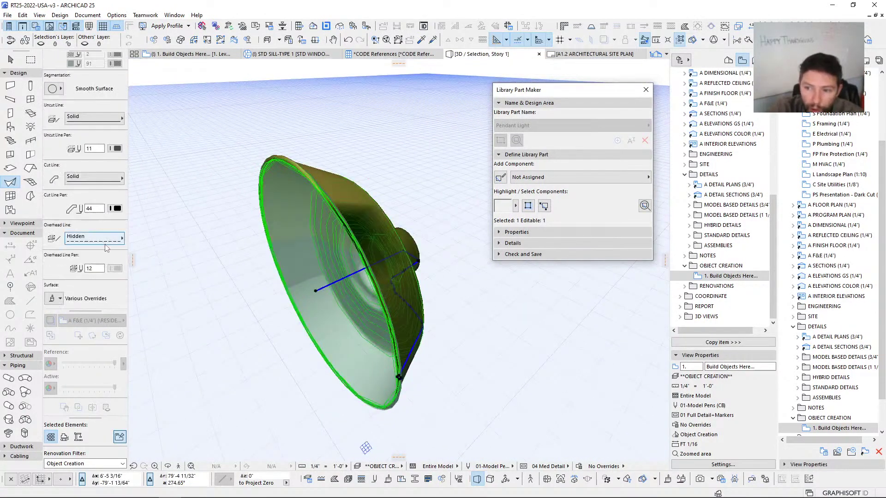
pyautogui.scroll(4, 71, 152)
pyautogui.scroll(-4, 76, 214)
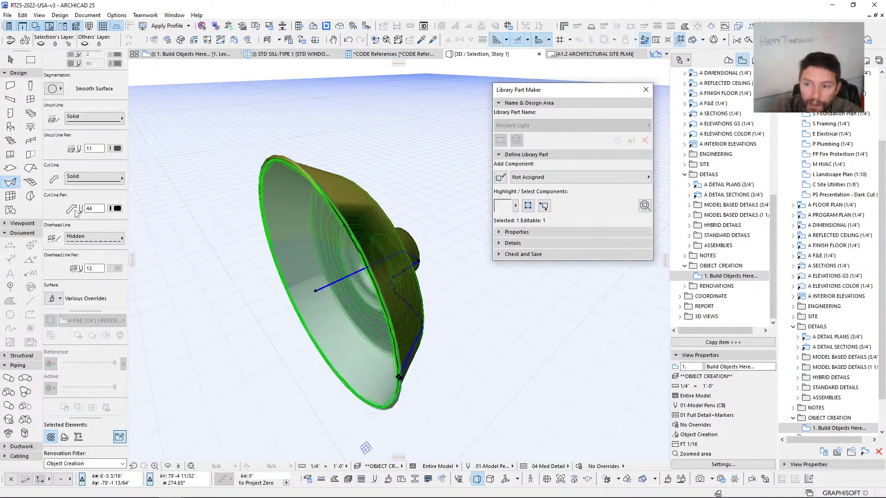
pyautogui.click(55, 299)
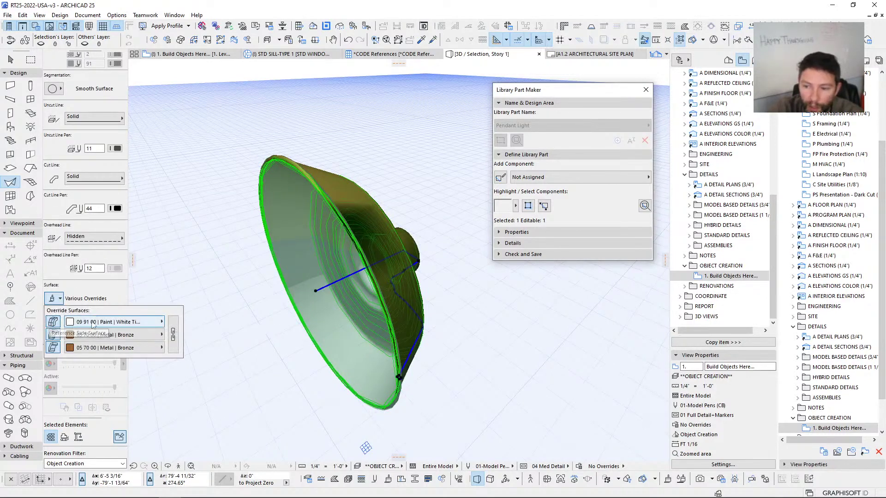
pyautogui.click(132, 335)
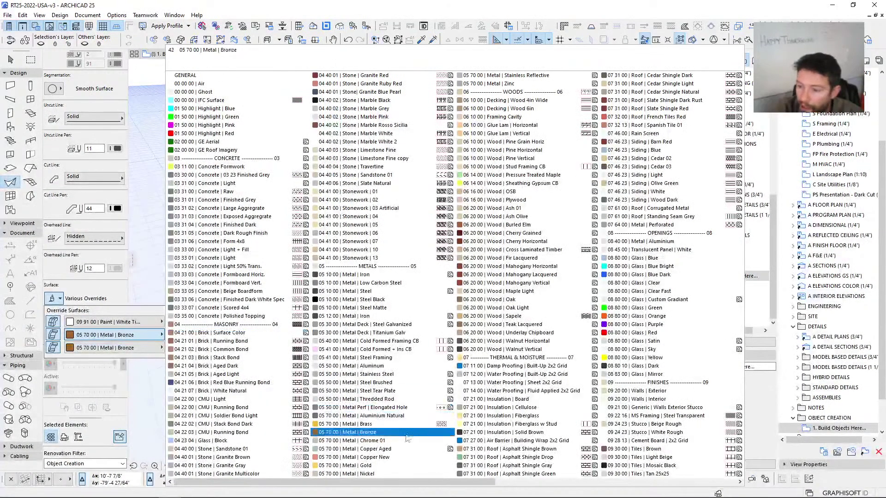
# Step: Change the selected shade shell's bronze surface override to 05 70 00 | Metal | Brass
pyautogui.click(369, 424)
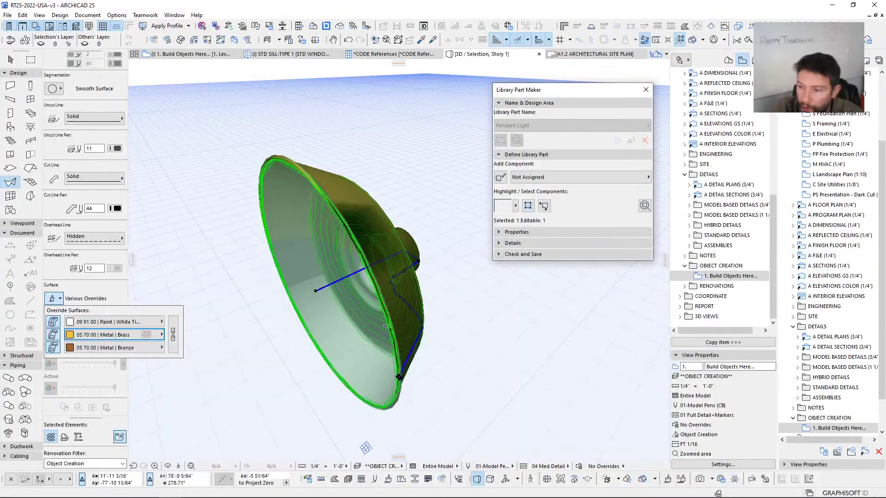
pyautogui.click(139, 348)
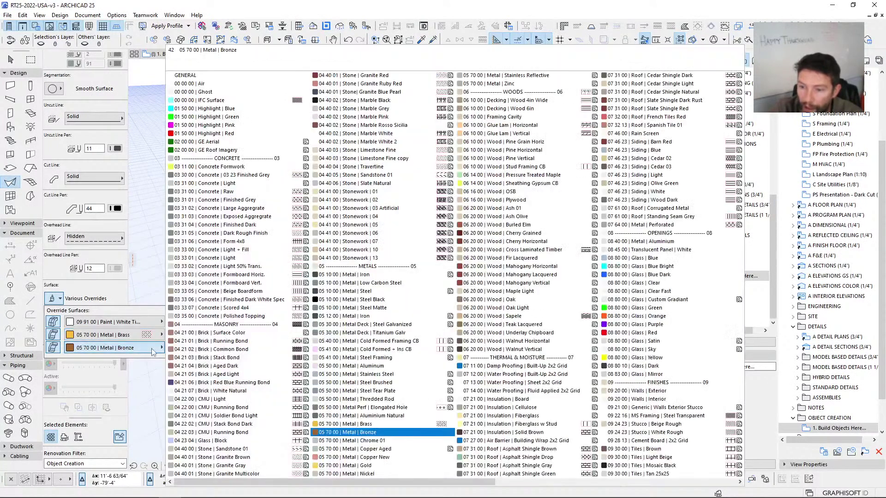
pyautogui.click(383, 433)
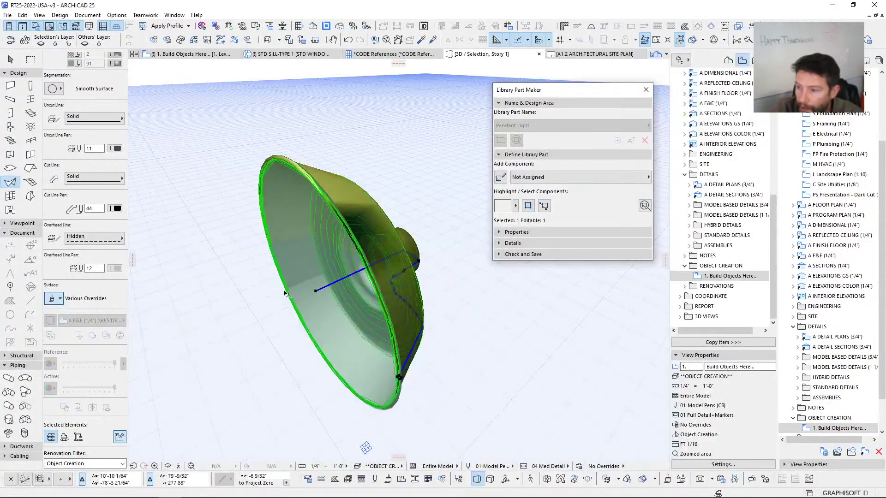
pyautogui.keyDown('shift'); pyautogui.moveTo(460, 290); pyautogui.dragTo(331, 277, button='middle'); pyautogui.keyUp('shift')
# Step: On the floor plan, try to reposition the upper node of the rounded lip on the shade's rim profile
pyautogui.press('F2')
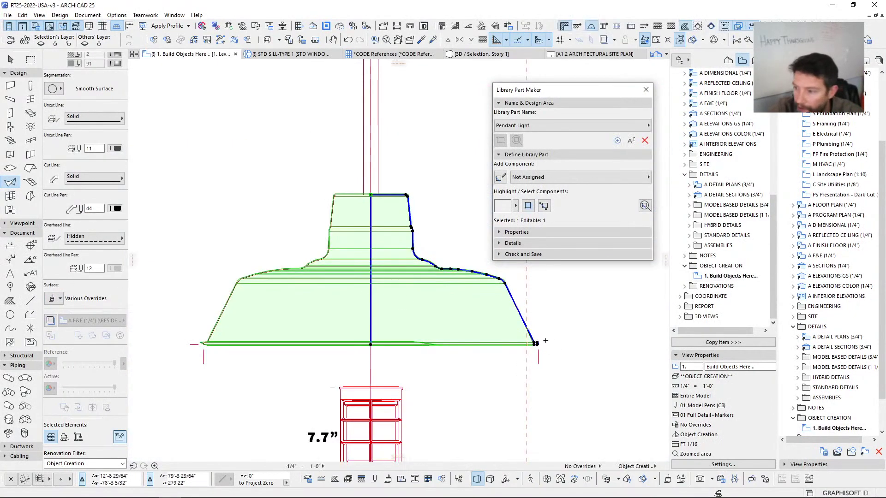
pyautogui.scroll(7, 540, 341)
pyautogui.scroll(-5, 511, 327)
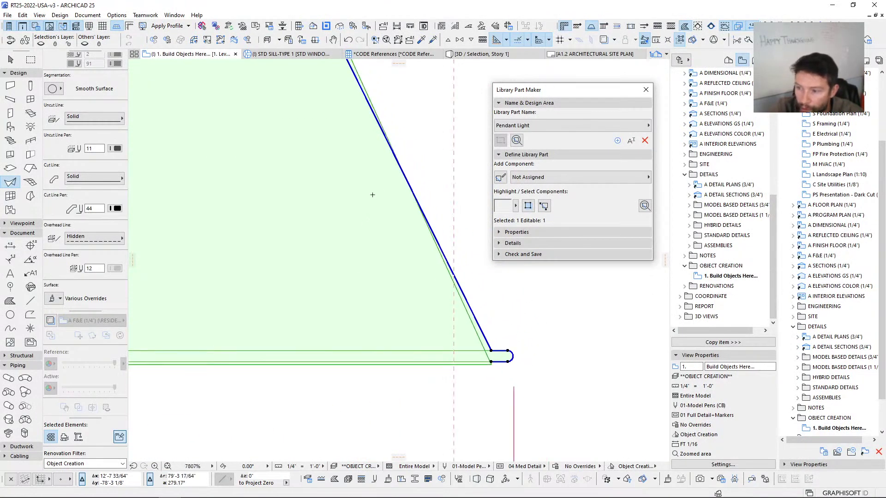
pyautogui.scroll(10, 459, 337)
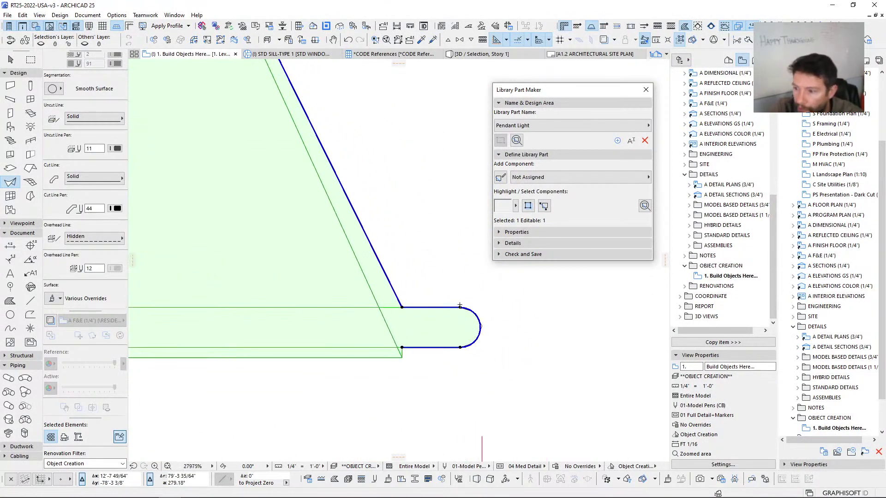
pyautogui.click(460, 307)
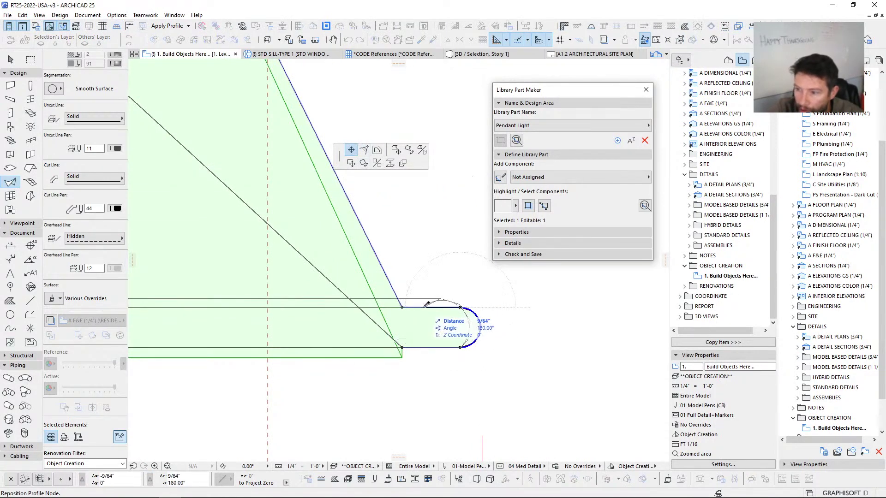
pyautogui.scroll(-12, 413, 334)
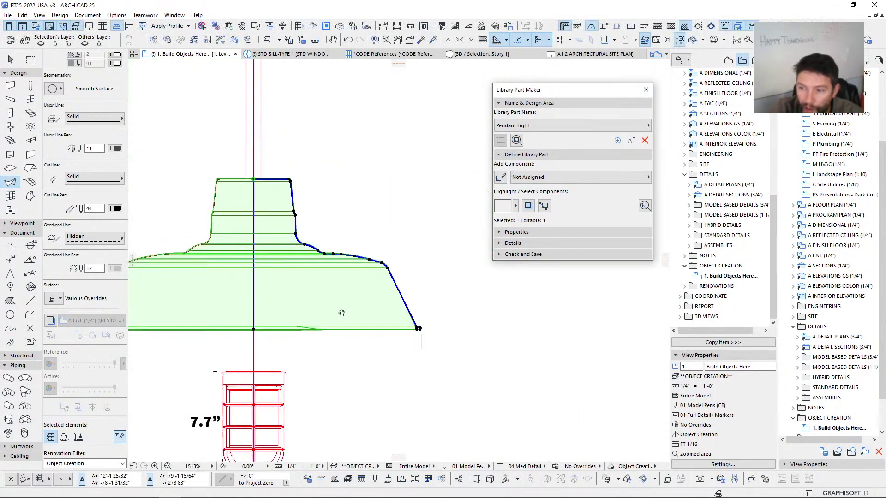
pyautogui.moveTo(422, 343); pyautogui.dragTo(388, 349, button='middle')
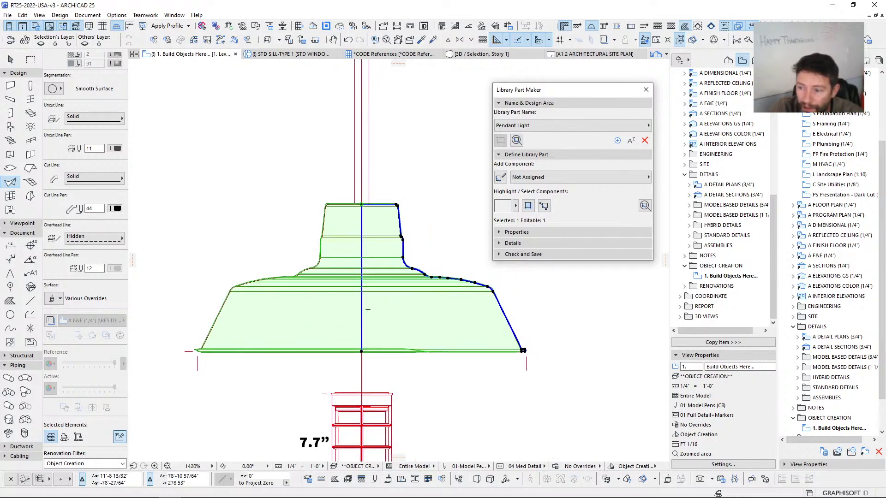
pyautogui.scroll(-4, 316, 307)
pyautogui.press('Escape')
pyautogui.scroll(4, 340, 325)
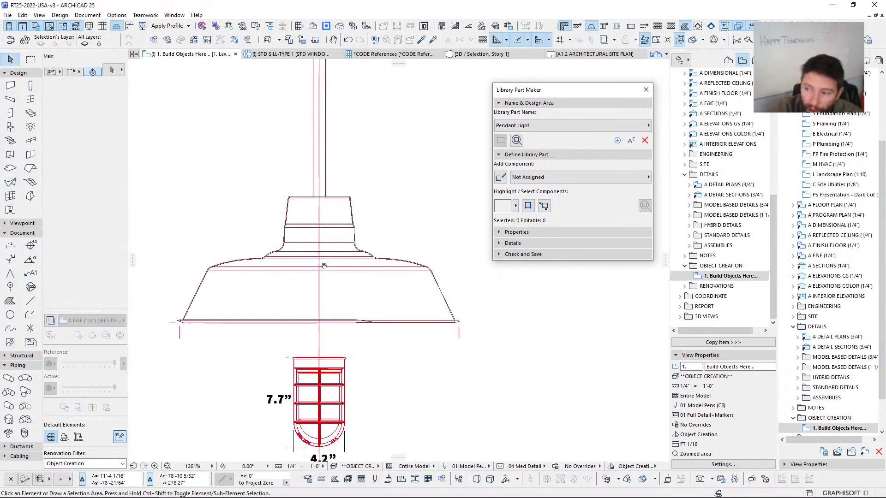
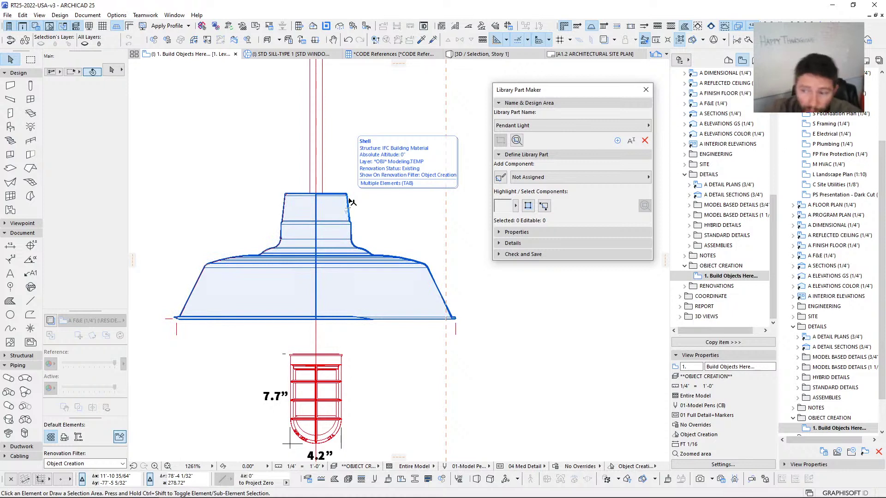
# Step: Examine the pendant light drawing from the ceiling canopy and stem down to the shade and the caged lamp
pyautogui.moveTo(381, 249); pyautogui.dragTo(387, 224, button='middle')
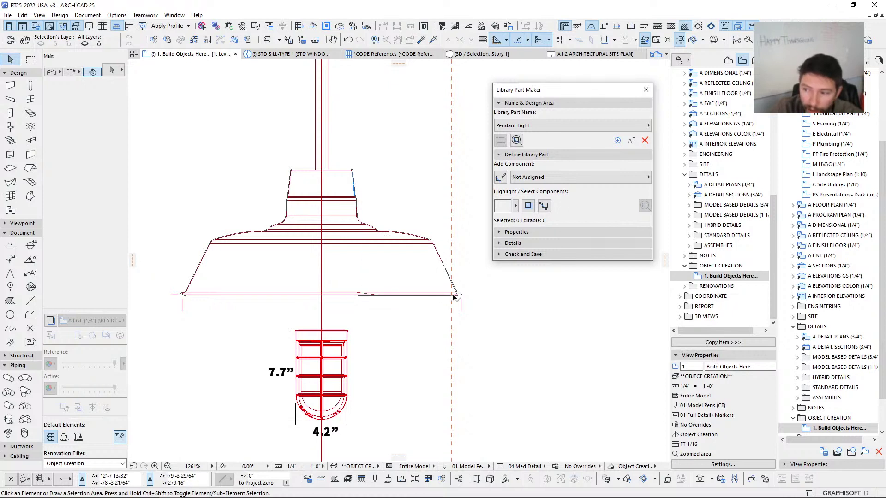
pyautogui.moveTo(458, 293); pyautogui.dragTo(468, 272, button='middle')
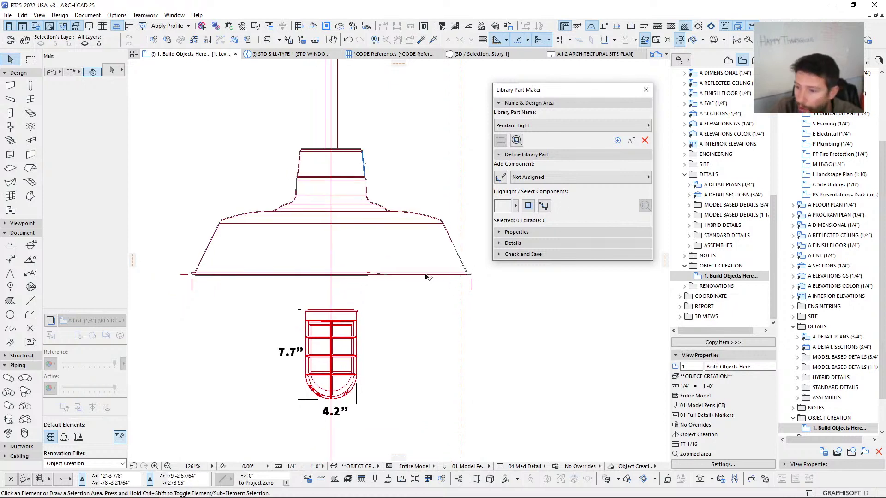
pyautogui.scroll(-5, 358, 243)
pyautogui.moveTo(357, 243); pyautogui.dragTo(411, 335, button='middle')
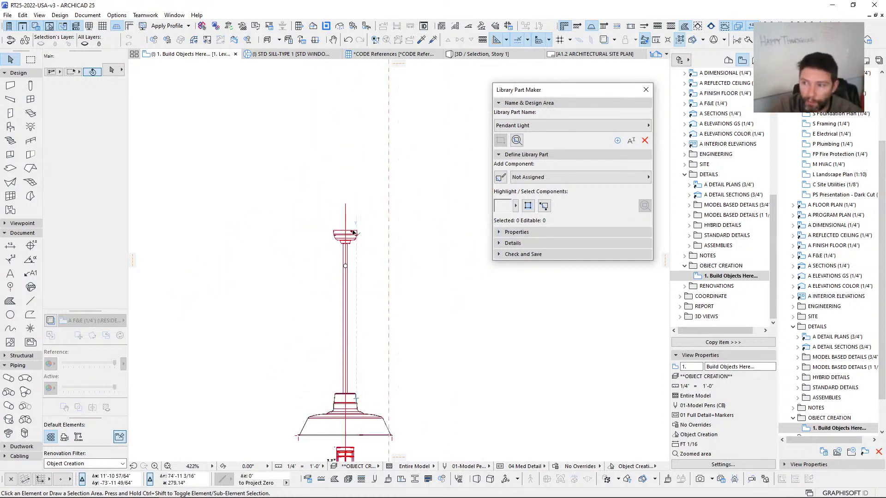
pyautogui.moveTo(355, 345); pyautogui.dragTo(366, 172, button='middle')
pyautogui.scroll(8, 359, 300)
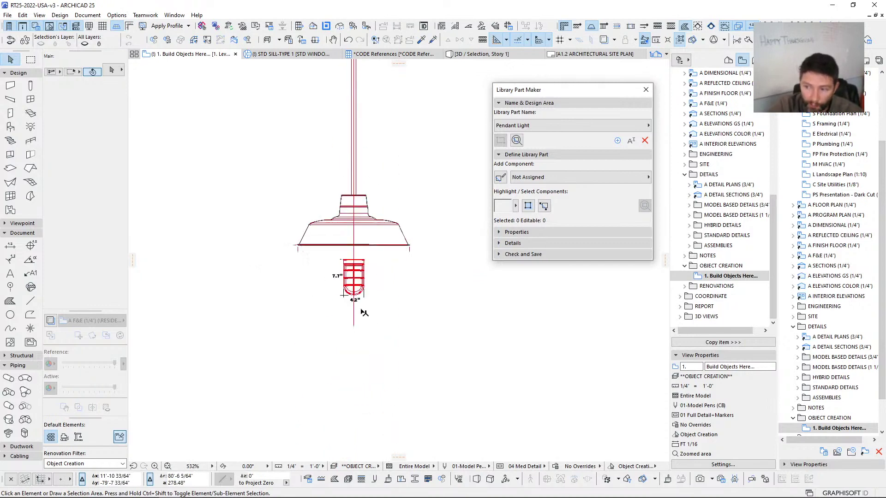
pyautogui.moveTo(356, 287); pyautogui.dragTo(339, 315, button='middle')
pyautogui.scroll(4, 375, 217)
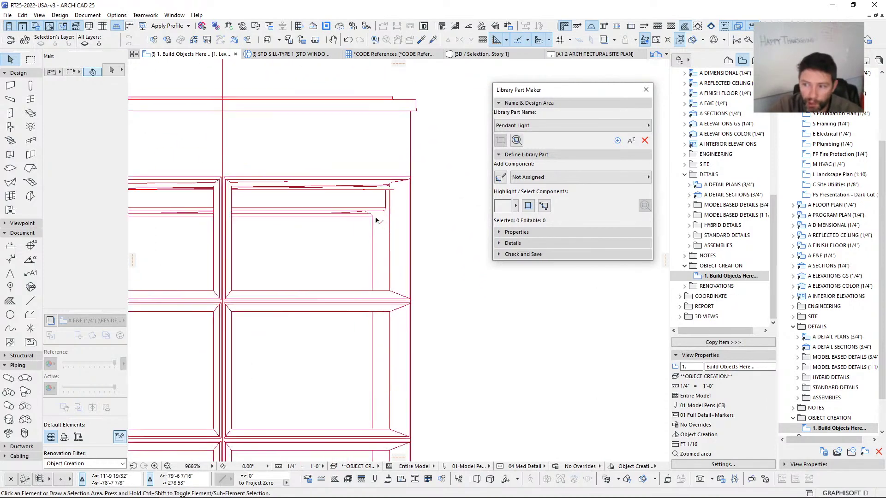
pyautogui.scroll(-2, 372, 217)
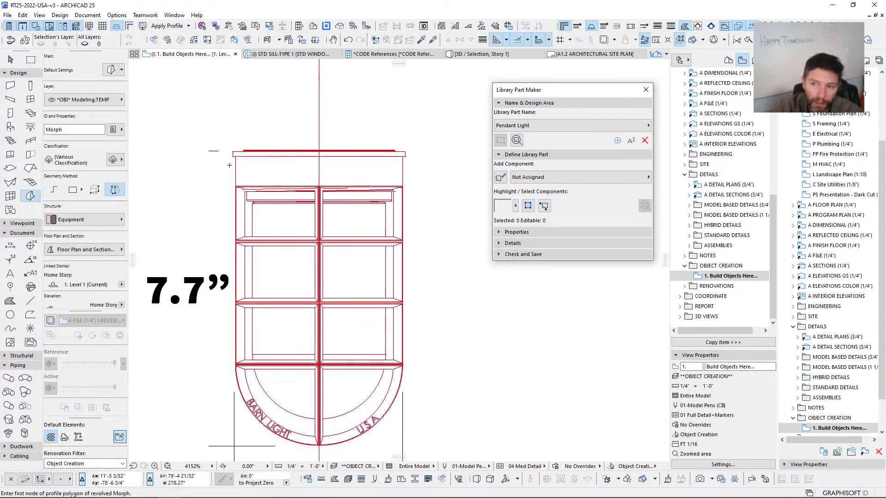
pyautogui.scroll(4, 390, 153)
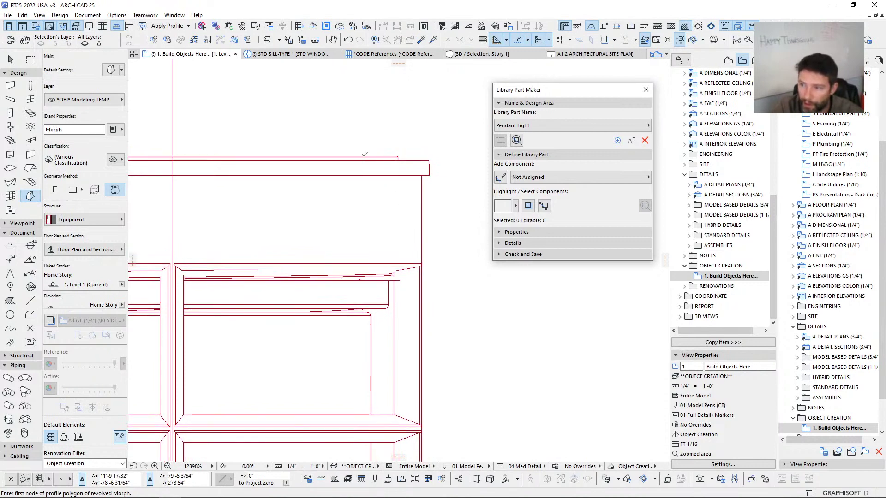
pyautogui.scroll(4, 368, 157)
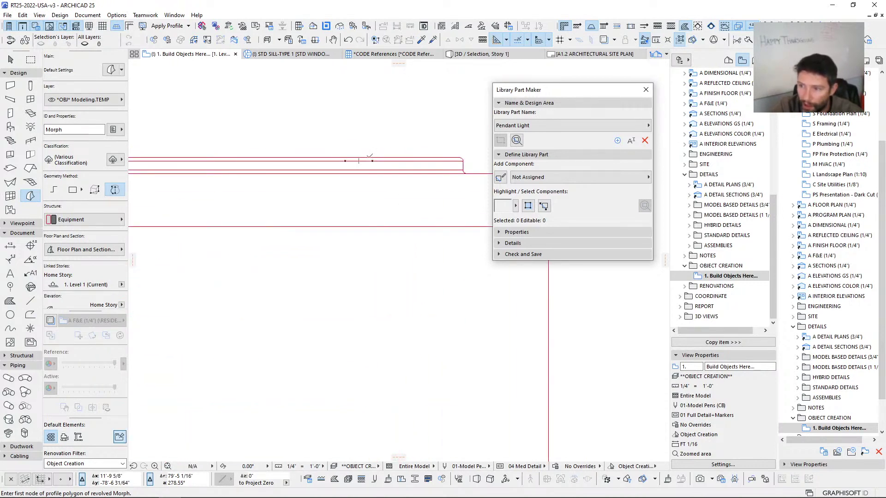
pyautogui.click(370, 158)
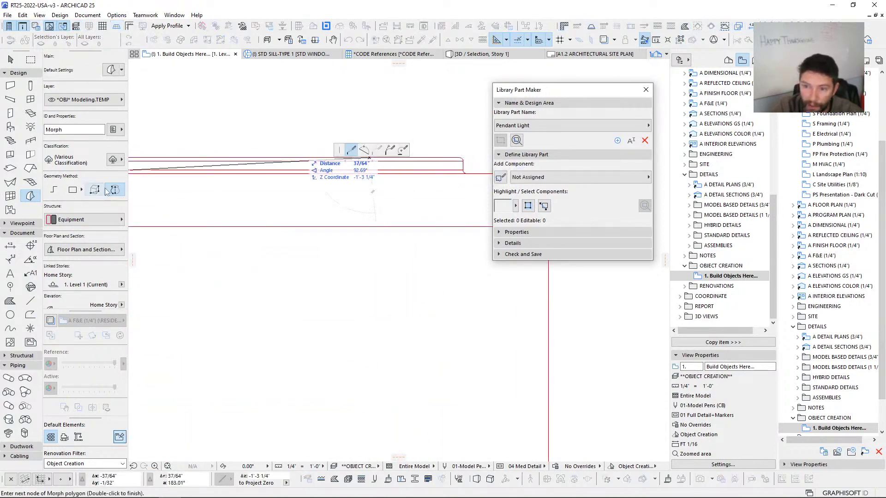
pyautogui.scroll(-3, 333, 226)
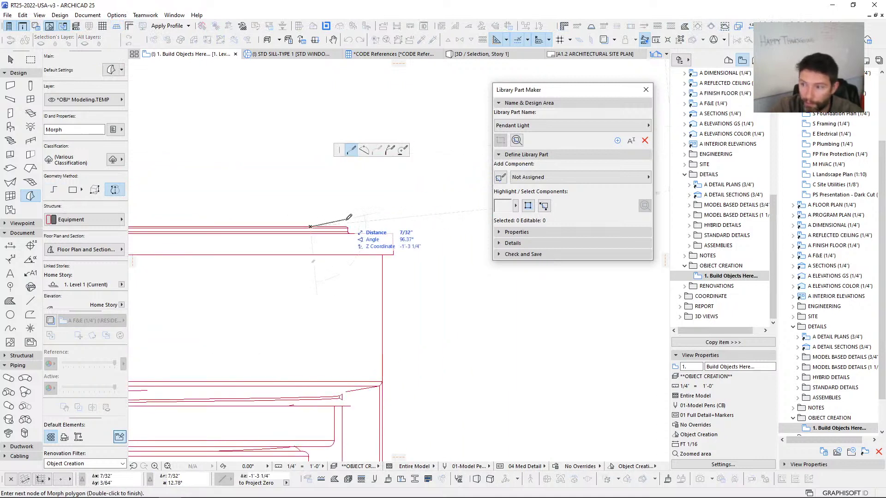
pyautogui.click(352, 228)
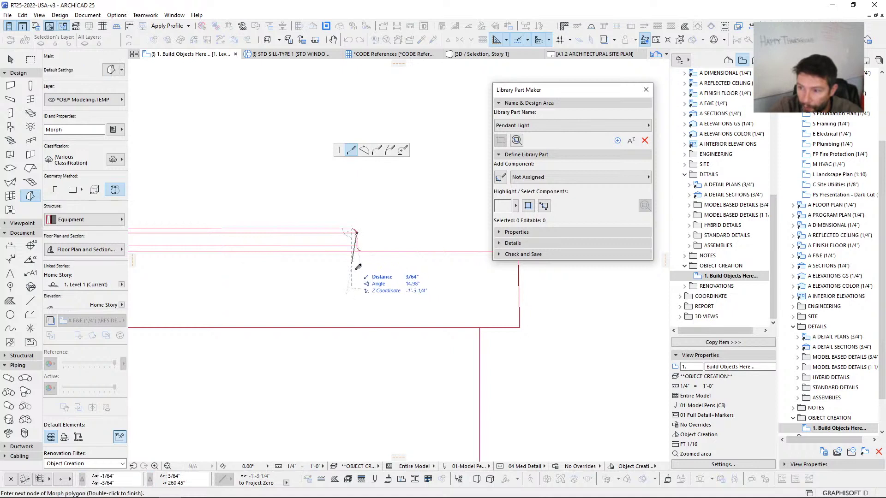
pyautogui.scroll(-2, 366, 277)
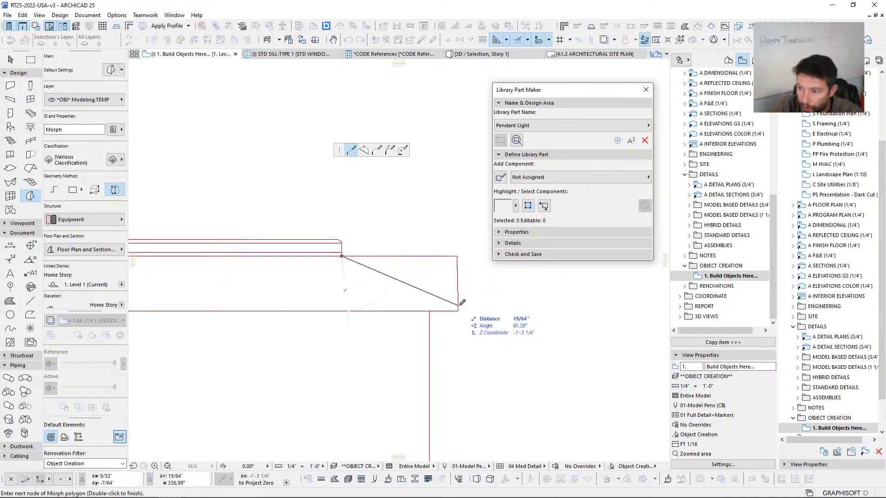
pyautogui.scroll(-3, 319, 244)
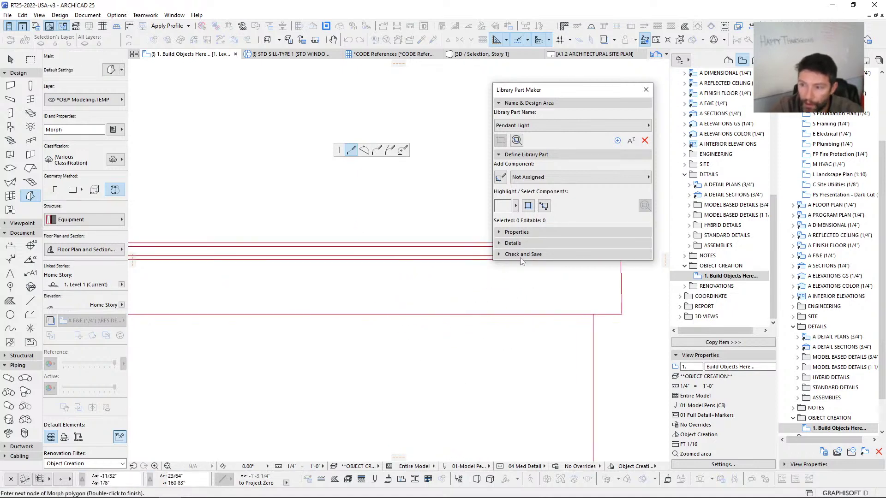
pyautogui.press('Escape')
pyautogui.press('Escape')
# Step: Start a revolved Morph profile at the lamp cap's centreline, run about 1 31/32" outward, and trace the flange to the lamp body's side
pyautogui.scroll(-3, 246, 254)
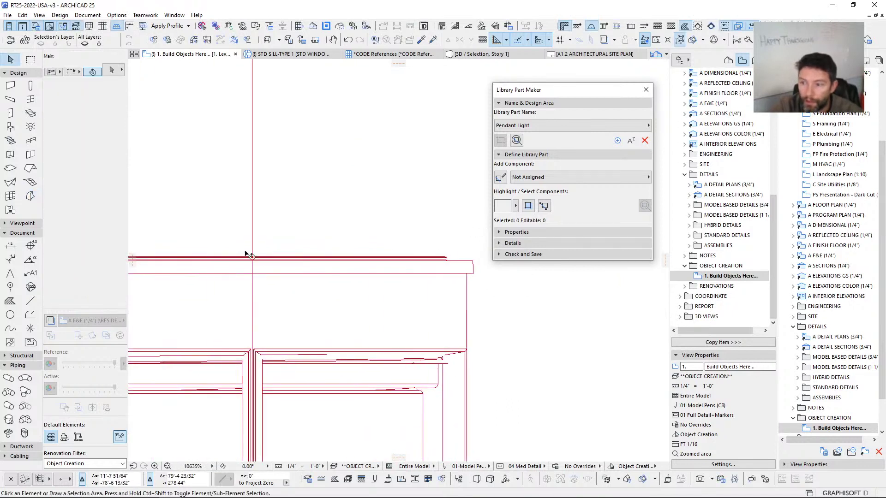
pyautogui.click(30, 197)
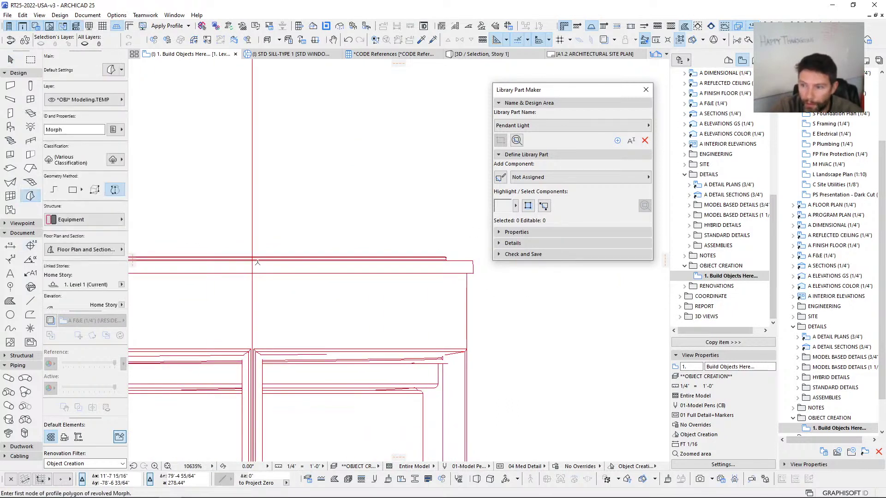
pyautogui.scroll(3, 250, 259)
pyautogui.click(257, 266)
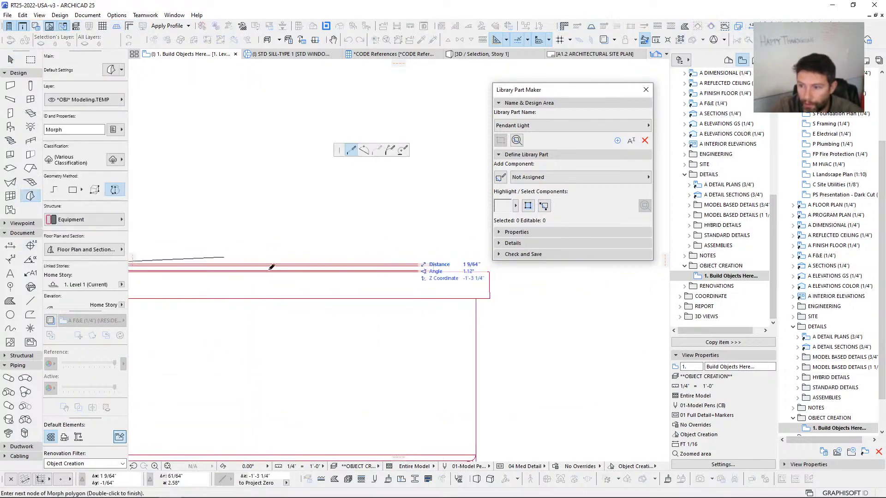
pyautogui.scroll(2, 435, 264)
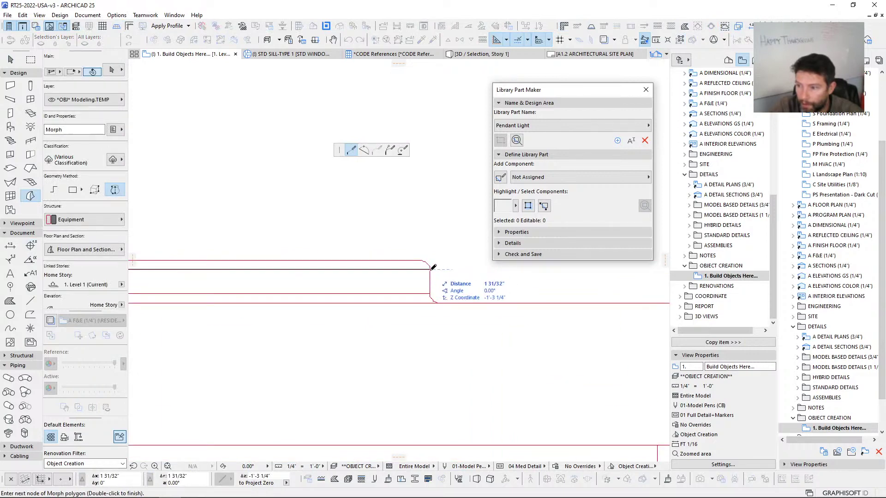
pyautogui.click(431, 268)
pyautogui.scroll(2, 476, 270)
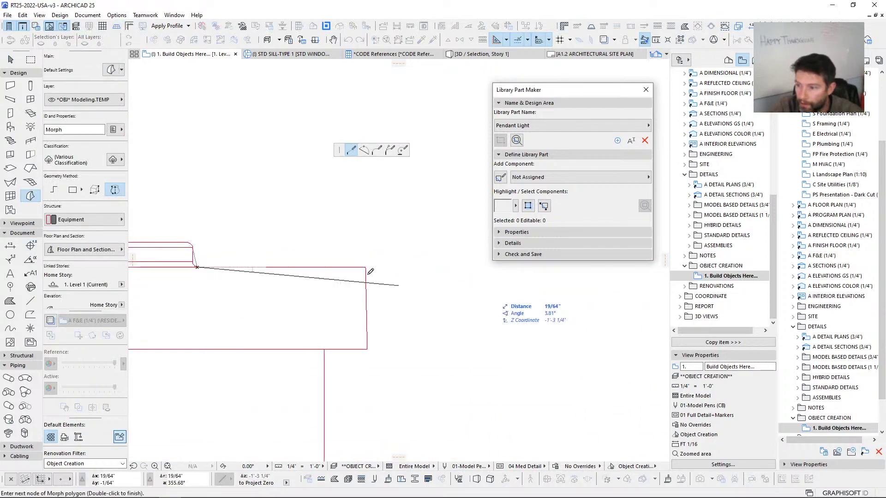
pyautogui.click(325, 349)
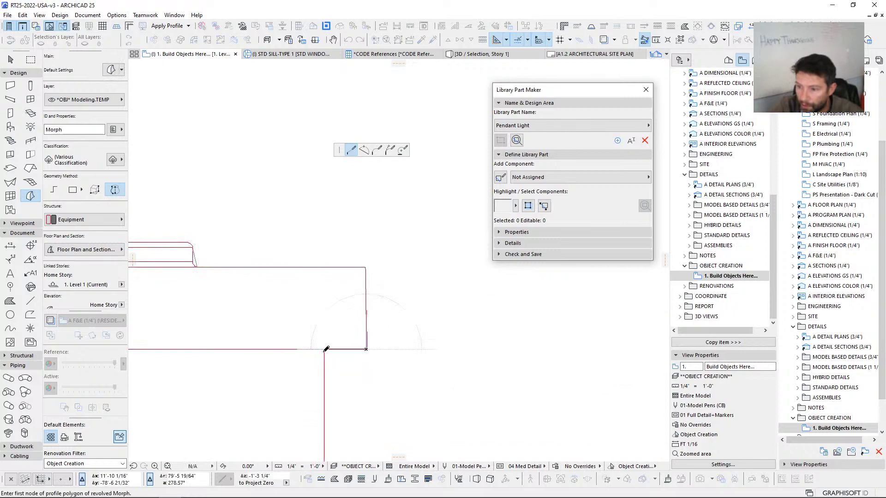
# Step: Continue the Morph profile about 7/8" straight down the lamp body's side to the top outer corner of the cage
pyautogui.scroll(-5, 331, 364)
pyautogui.moveTo(347, 391); pyautogui.dragTo(369, 189, button='middle')
pyautogui.scroll(-4, 364, 309)
pyautogui.moveTo(364, 310); pyautogui.dragTo(365, 323, button='middle')
pyautogui.scroll(2, 371, 374)
pyautogui.moveTo(371, 375); pyautogui.dragTo(383, 337, button='middle')
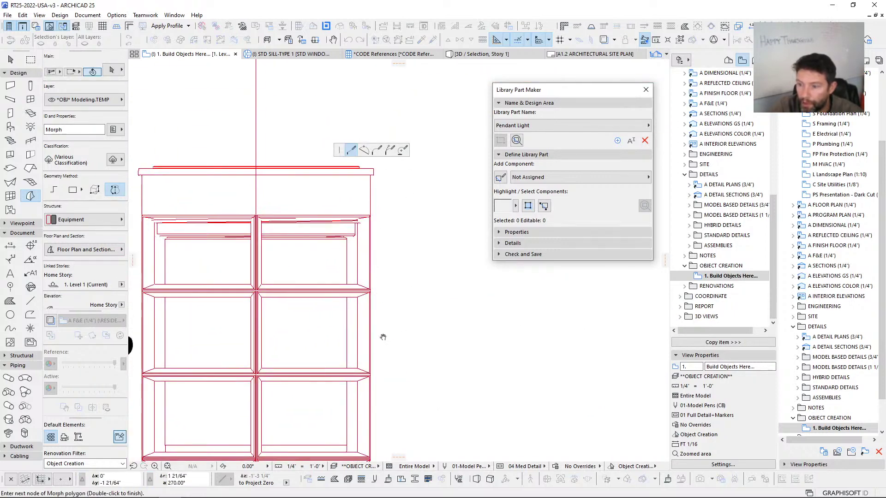
pyautogui.scroll(-4, 269, 200)
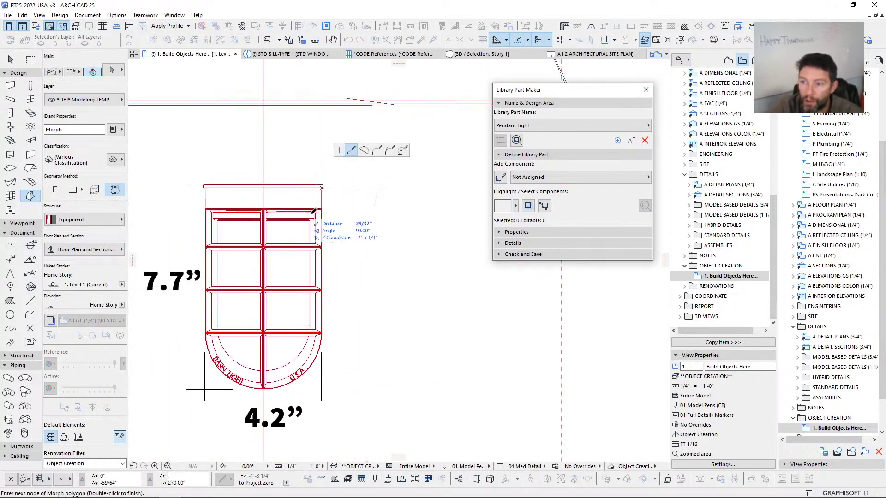
pyautogui.scroll(7, 314, 213)
pyautogui.moveTo(316, 216); pyautogui.dragTo(348, 229, button='middle')
pyautogui.scroll(-5, 348, 229)
pyautogui.scroll(3, 411, 252)
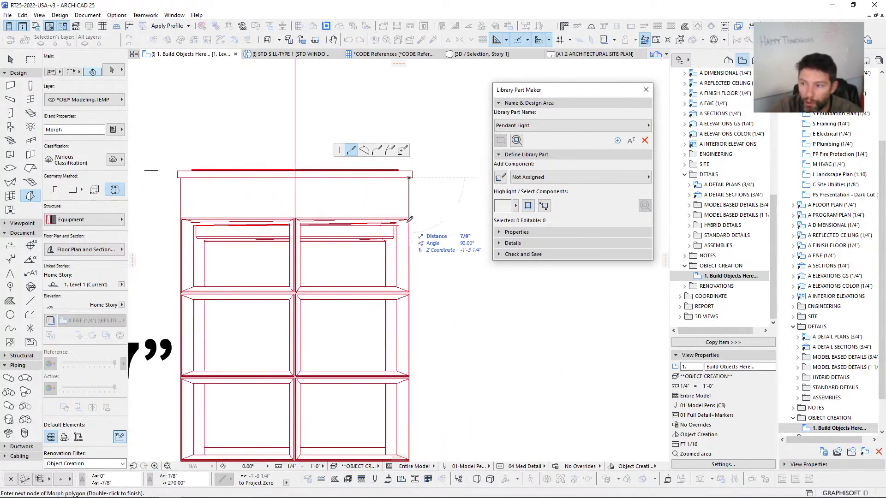
pyautogui.scroll(3, 392, 194)
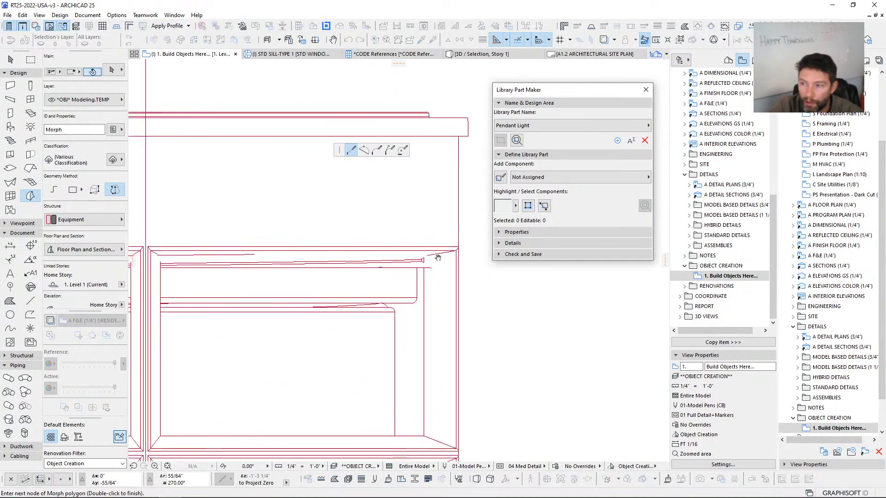
pyautogui.click(460, 249)
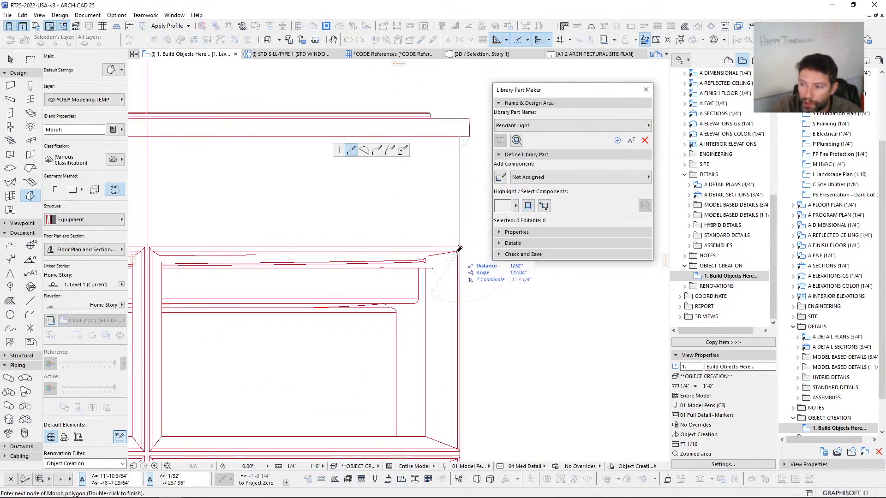
pyautogui.click(428, 267)
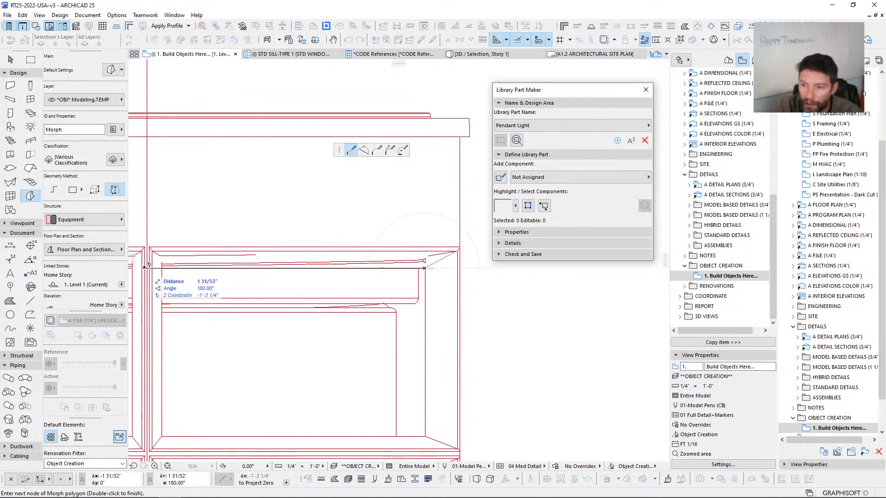
pyautogui.scroll(-1, 251, 257)
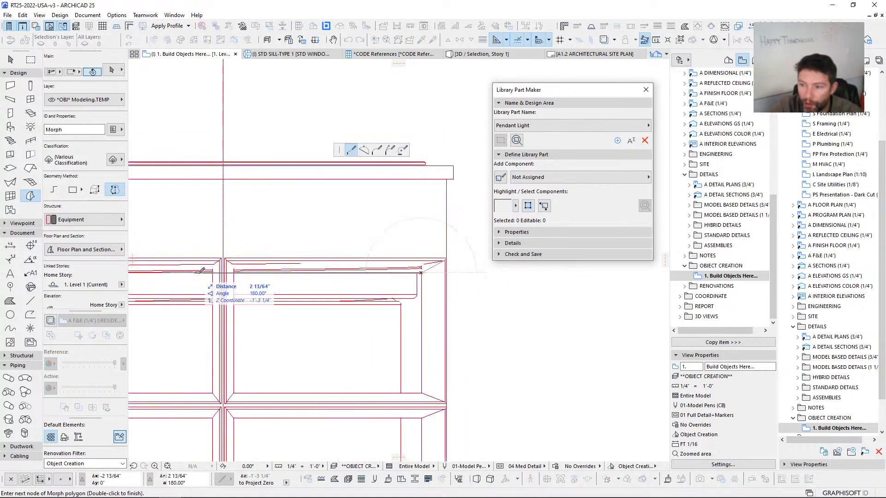
pyautogui.moveTo(394, 194); pyautogui.dragTo(351, 217, button='middle')
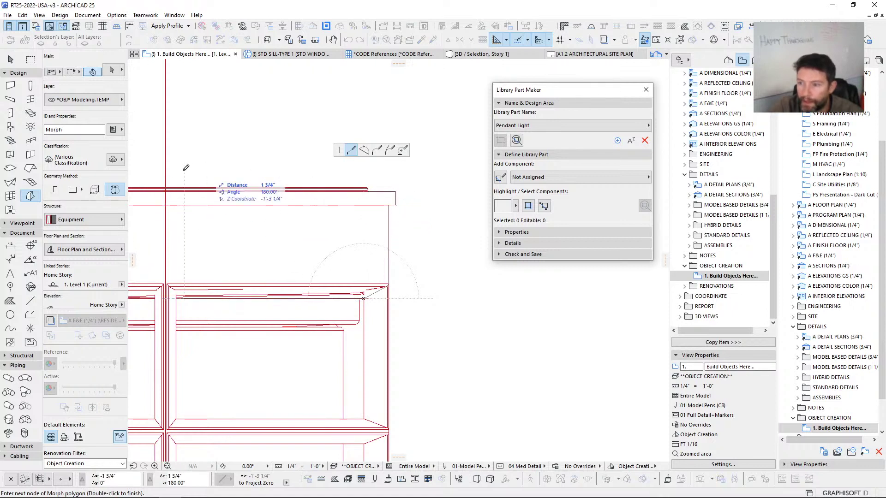
pyautogui.doubleClick(361, 189)
pyautogui.scroll(4, 361, 188)
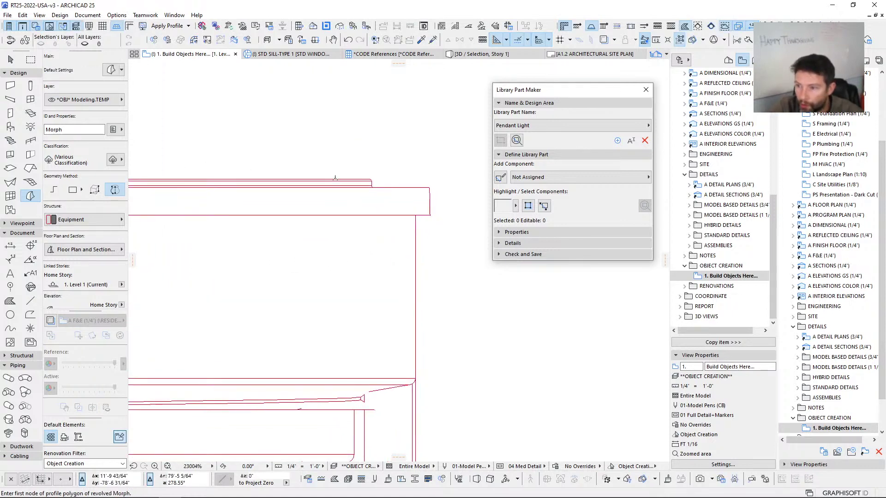
# Step: Start a new revolved Morph profile at the lamp body's inner edge, run up to the cap's top, and trace its rounded corner and flange
pyautogui.click(353, 409)
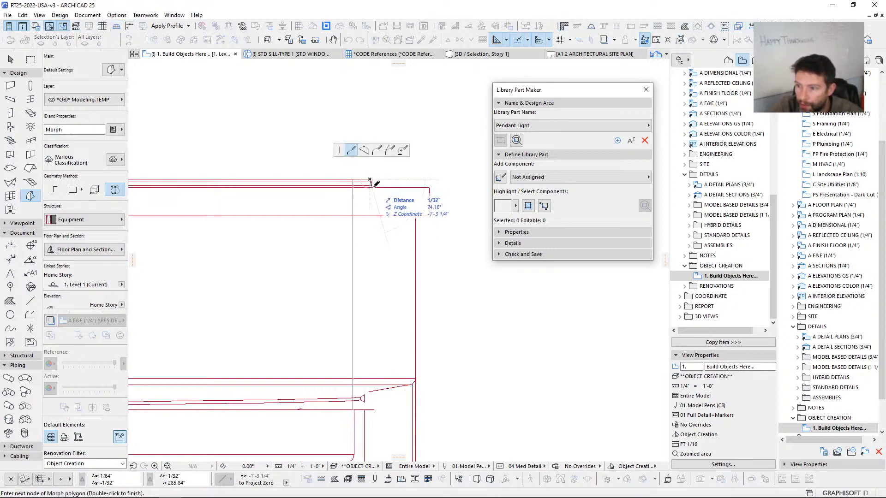
pyautogui.scroll(6, 369, 180)
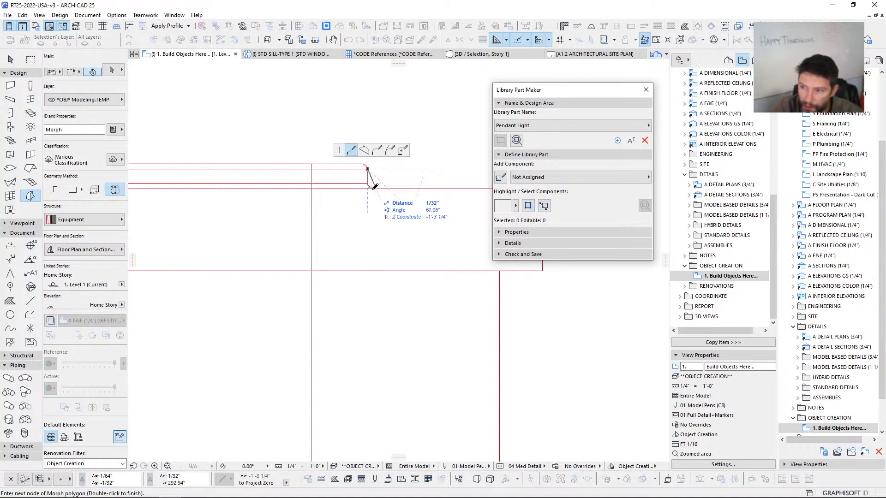
pyautogui.hscroll(5, 407, 189)
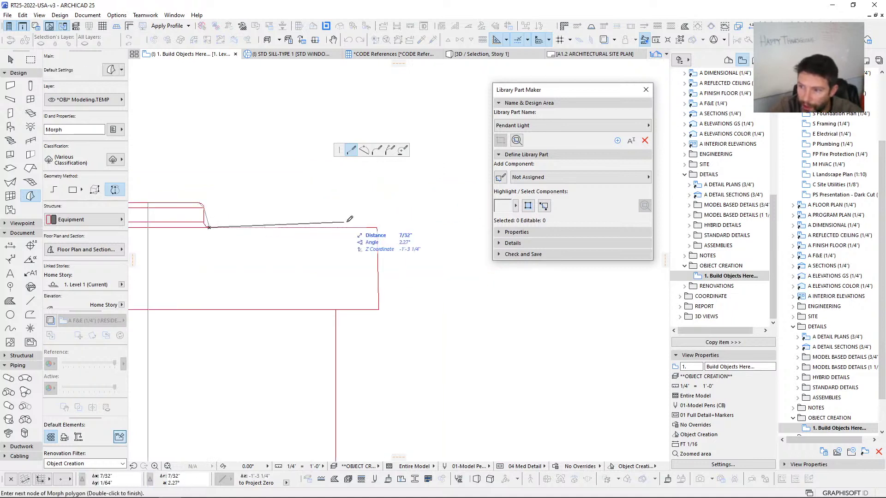
pyautogui.click(378, 227)
pyautogui.scroll(-3, 351, 313)
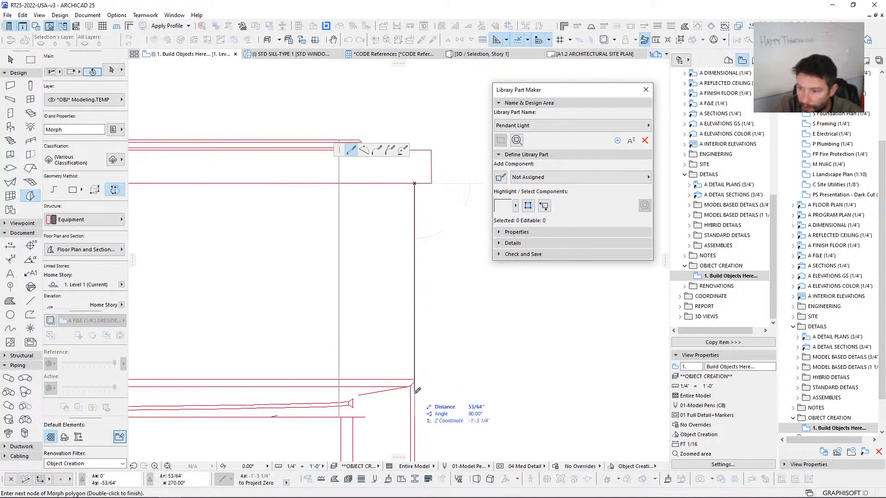
# Step: Continue the profile about 25/32" down the lamp body's side, trace in along the cage's top corner, and close it at the starting point
pyautogui.scroll(-5, 417, 390)
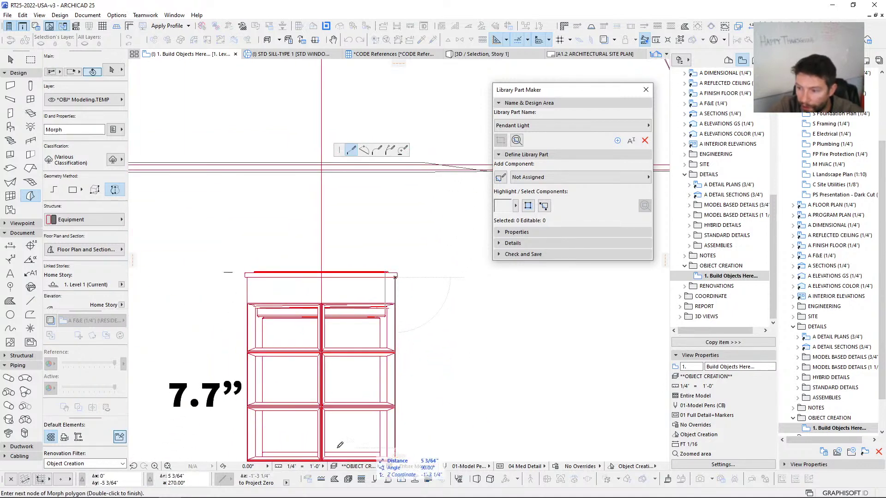
pyautogui.scroll(5, 391, 338)
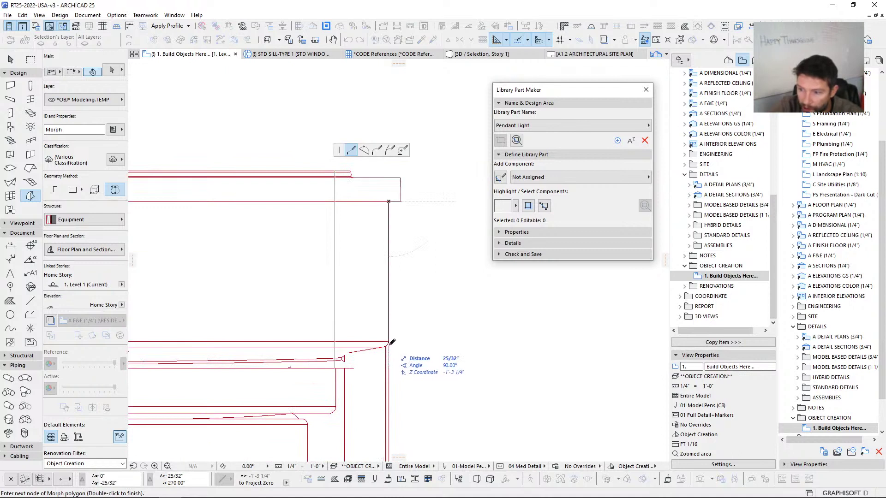
pyautogui.click(389, 345)
pyautogui.click(344, 369)
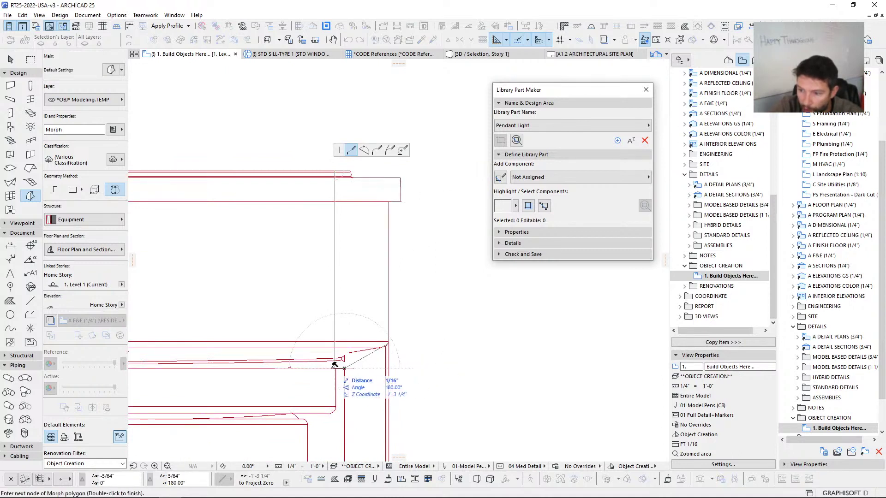
pyautogui.doubleClick(336, 365)
# Step: Revolve the closed profile 360° around the lamp's vertical centreline
pyautogui.scroll(-5, 311, 311)
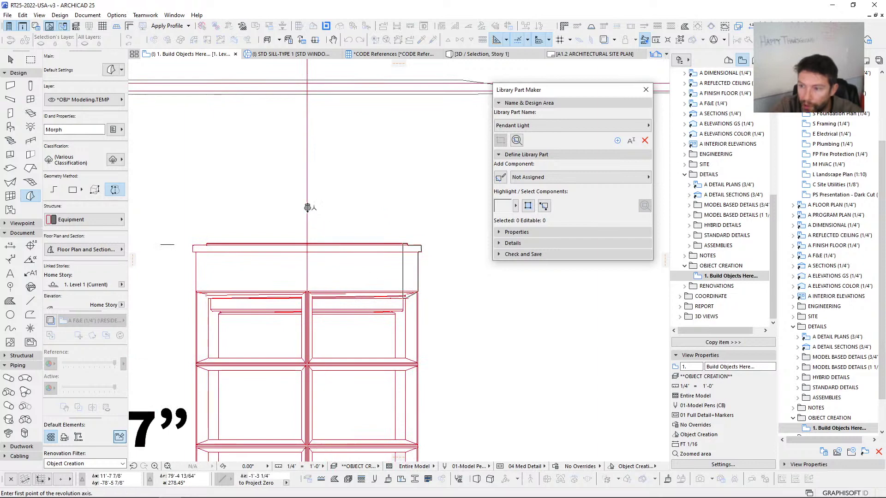
pyautogui.click(306, 212)
pyautogui.click(307, 323)
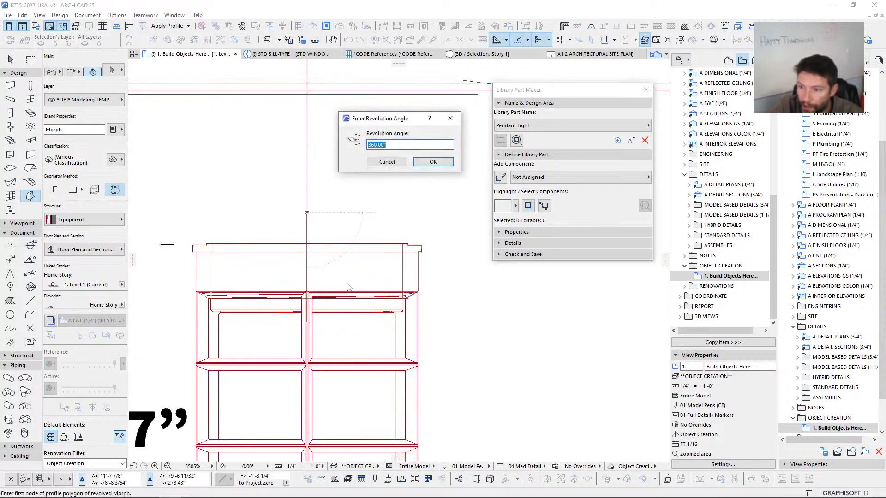
pyautogui.click(429, 162)
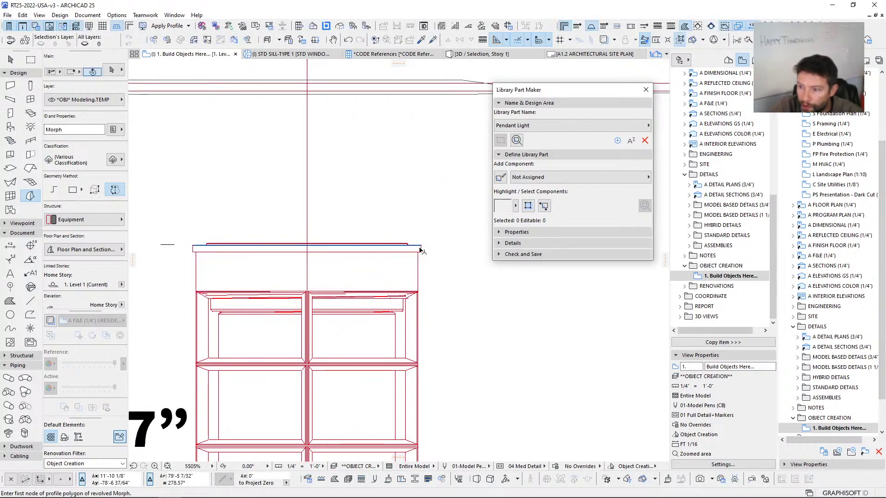
# Step: Enclose the shade and caged lamp in a rectangular marquee and display the enclosed elements in 3D
pyautogui.scroll(-9, 317, 242)
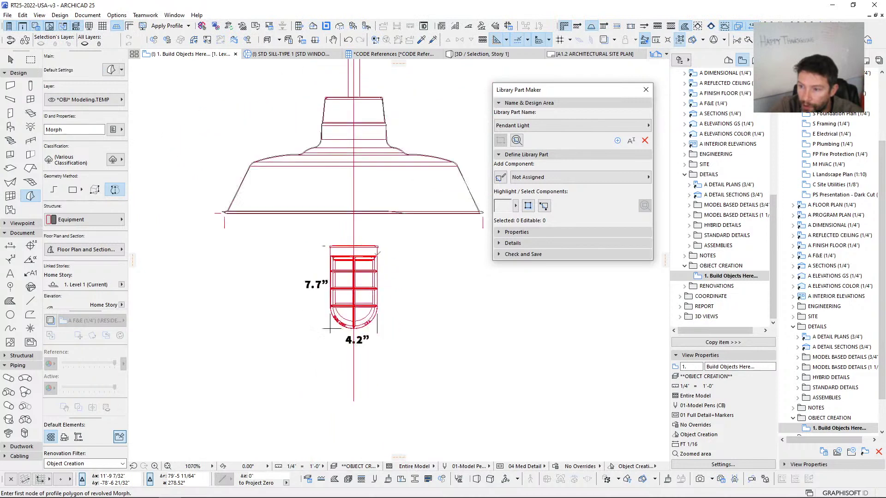
pyautogui.click(31, 60)
pyautogui.click(195, 102)
pyautogui.click(447, 380)
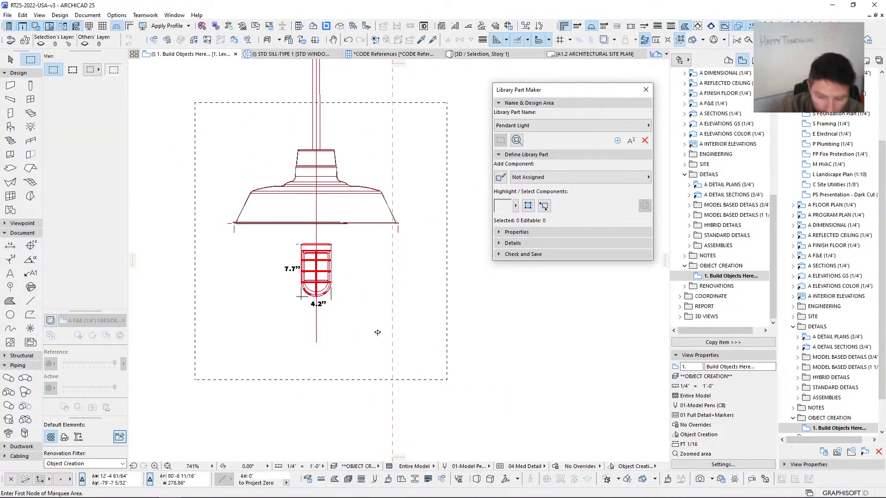
pyautogui.press('F5')
pyautogui.keyDown('shift'); pyautogui.moveTo(383, 296); pyautogui.dragTo(328, 364, button='middle'); pyautogui.keyUp('shift')
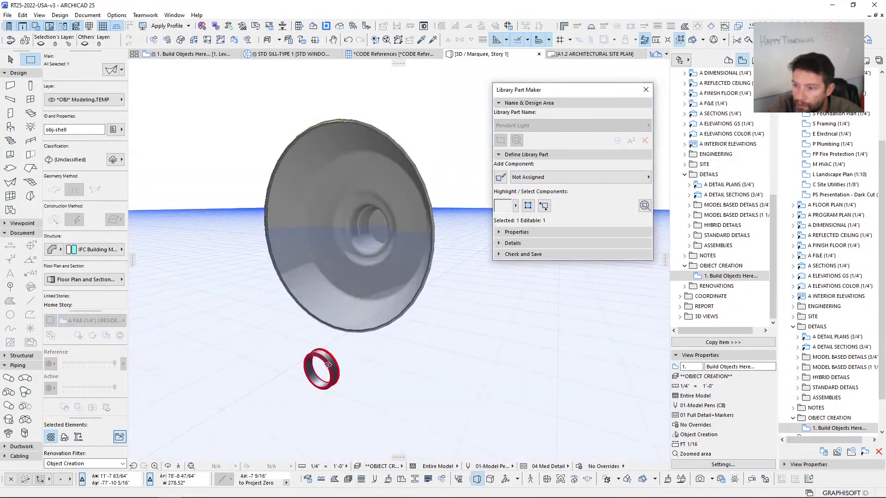
# Step: Select the revolved lamp body Morph in 3D and set its elevation to 0' relative to the home story
pyautogui.press('Escape')
pyautogui.click(329, 365)
pyautogui.scroll(-5, 84, 217)
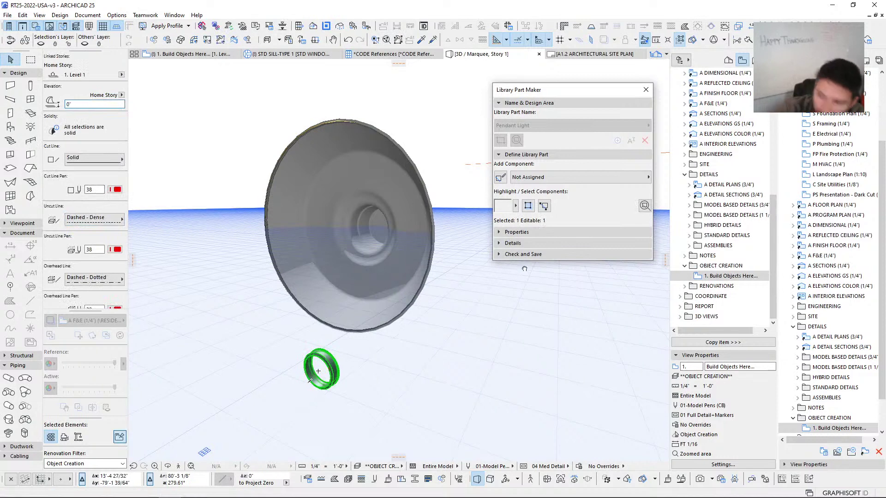
pyautogui.keyDown('shift'); pyautogui.moveTo(317, 371); pyautogui.dragTo(325, 245, button='middle'); pyautogui.keyUp('shift')
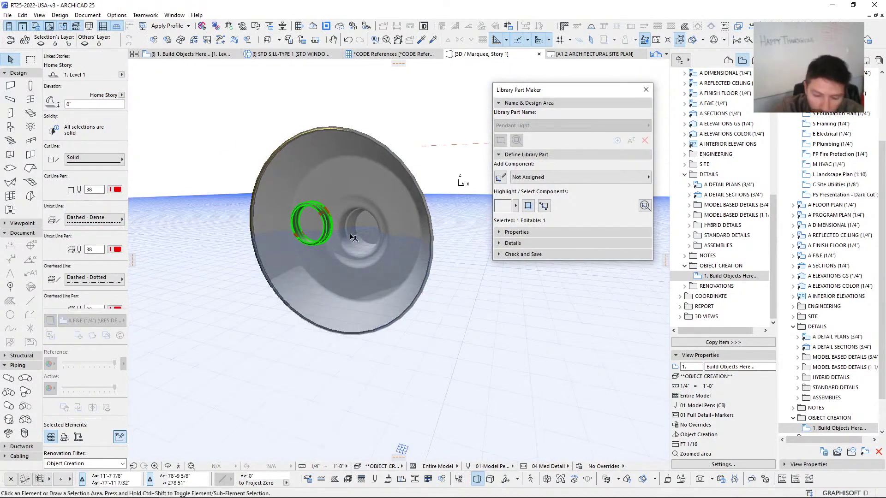
pyautogui.press('Escape')
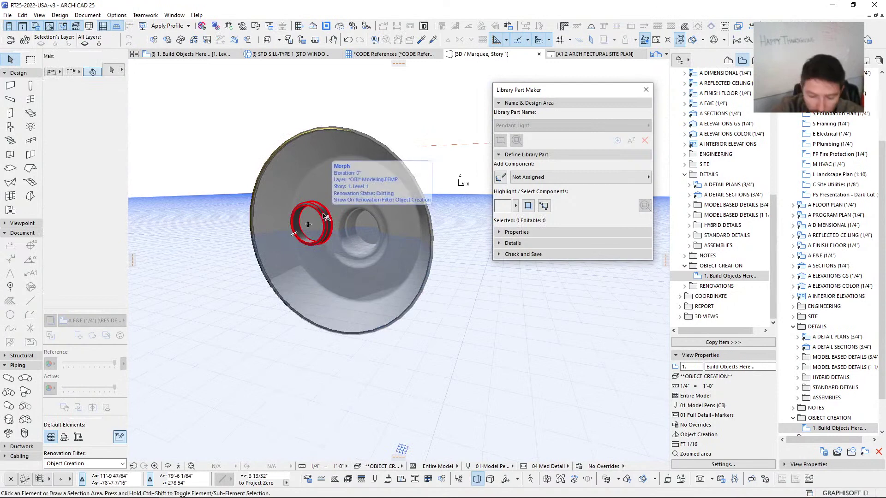
# Step: Move the revolved lamp body Morph vertically down 2 1/4" so that its centre sits at Z 0'
pyautogui.keyDown('alt'); pyautogui.click(324, 215); pyautogui.keyUp('alt')
pyautogui.keyDown('shift'); pyautogui.click(310, 224); pyautogui.keyUp('shift')
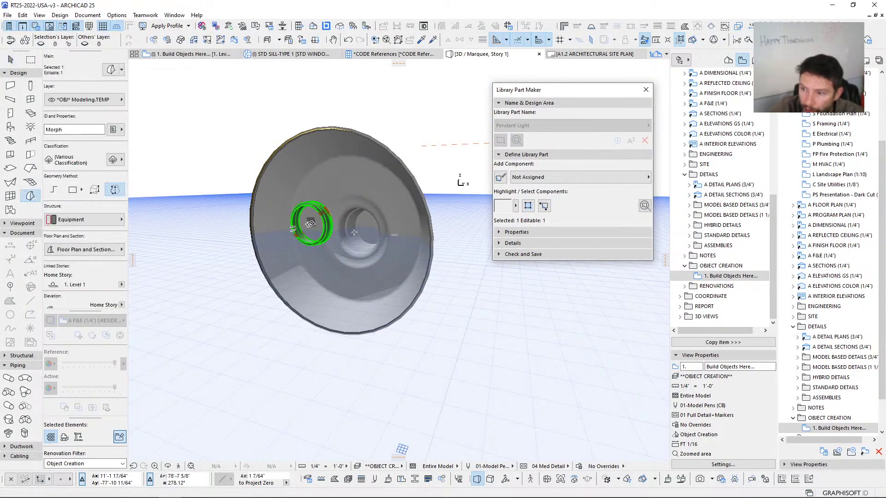
pyautogui.hotkey('ctrl', 'd')
pyautogui.click(308, 225)
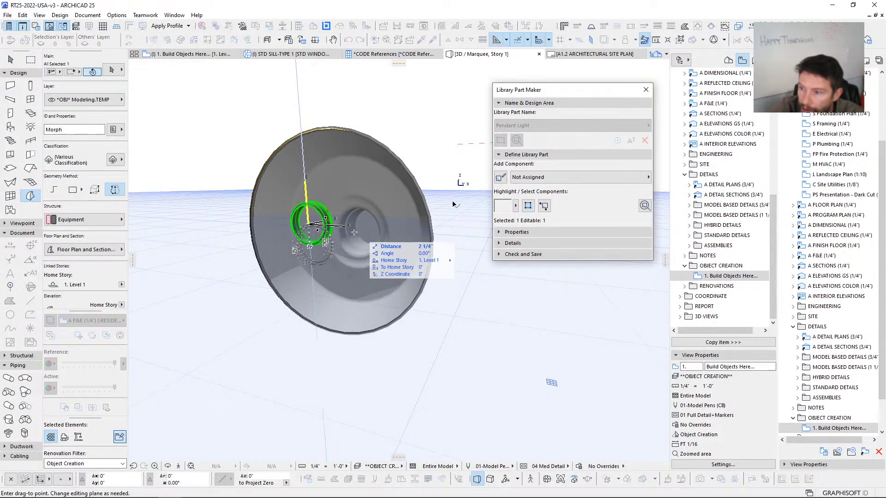
pyautogui.click(309, 246)
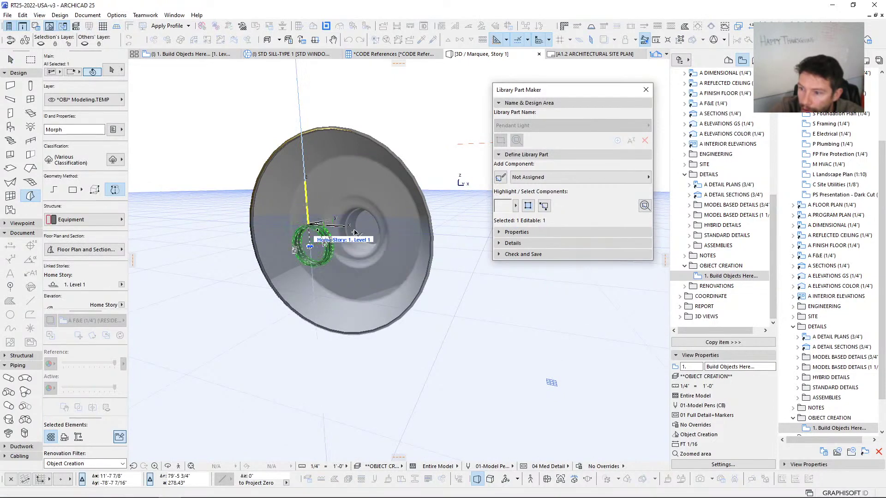
pyautogui.keyDown('shift'); pyautogui.moveTo(310, 246); pyautogui.dragTo(400, 237, button='middle'); pyautogui.keyUp('shift')
# Step: Return to the floor plan and examine the caged lamp drawing from the cap and cage bars down to the rounded bottom
pyautogui.press('F2')
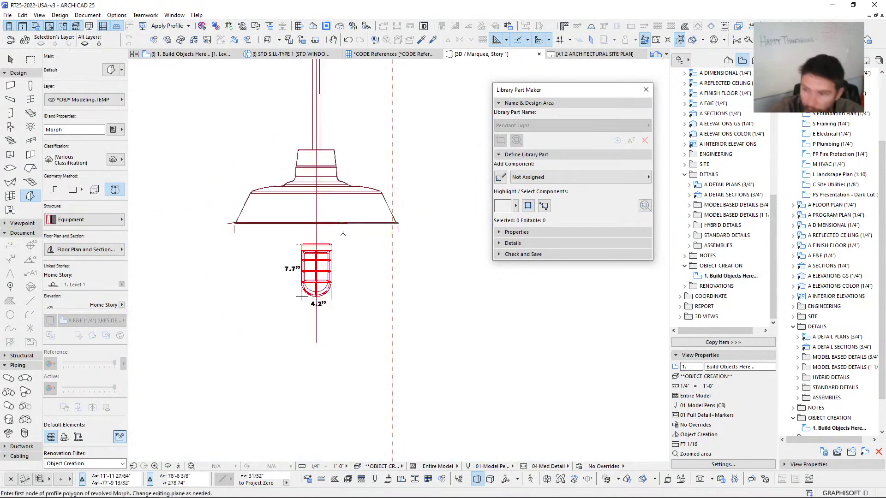
pyautogui.moveTo(321, 264); pyautogui.dragTo(319, 232, button='middle')
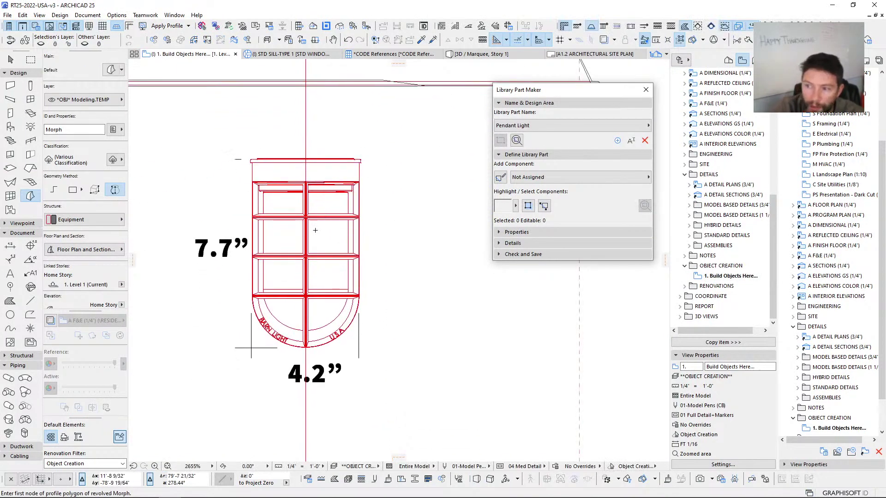
pyautogui.scroll(3, 316, 230)
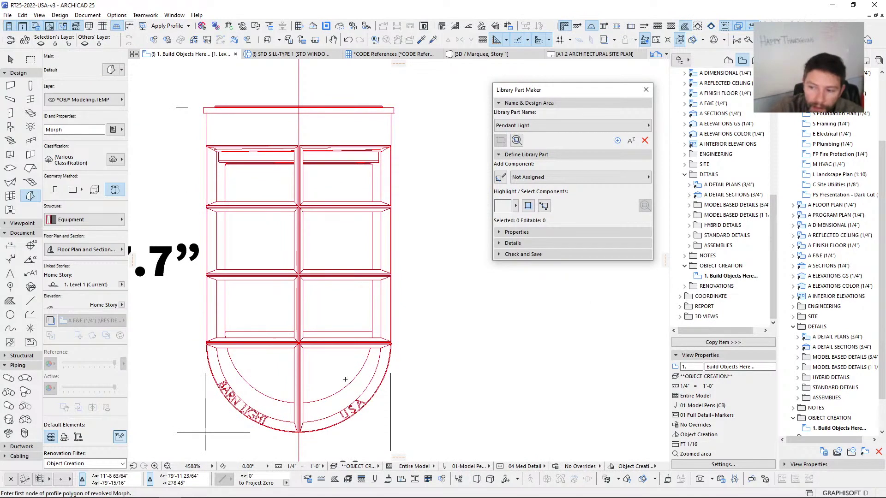
pyautogui.scroll(6, 377, 178)
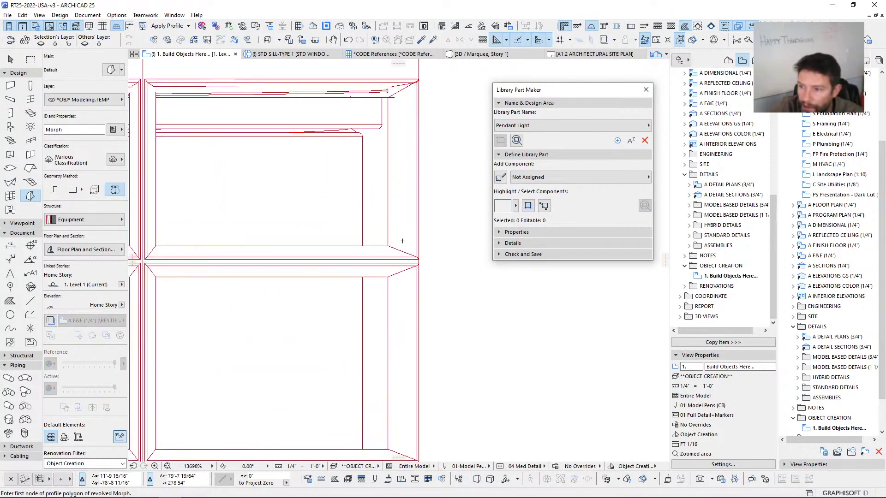
pyautogui.scroll(-4, 402, 241)
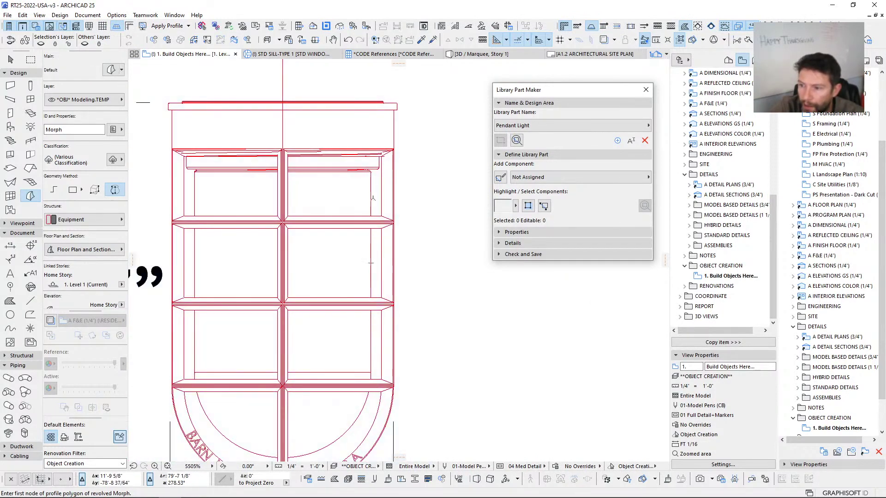
pyautogui.scroll(-15, 378, 160)
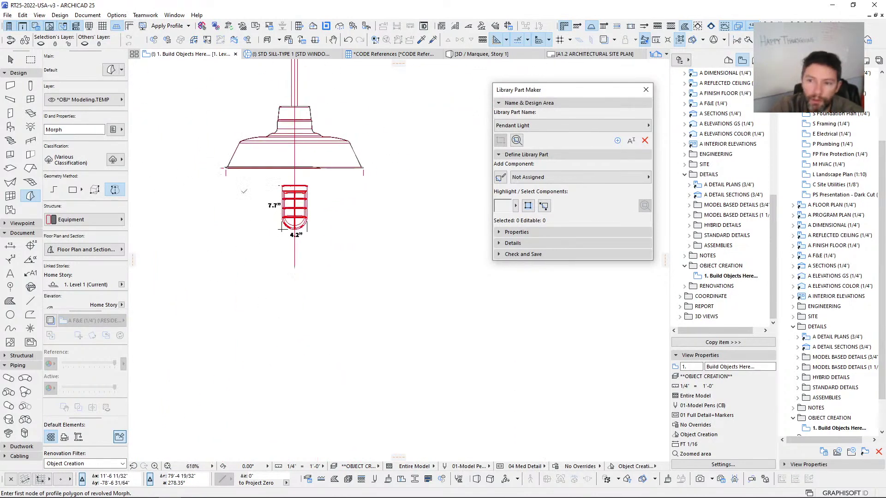
# Step: Pick up the slab settings from the sample square slab in the Design Tools area of the plan
pyautogui.moveTo(250, 126); pyautogui.dragTo(367, 417, button='middle')
pyautogui.moveTo(259, 162); pyautogui.dragTo(377, 300, button='middle')
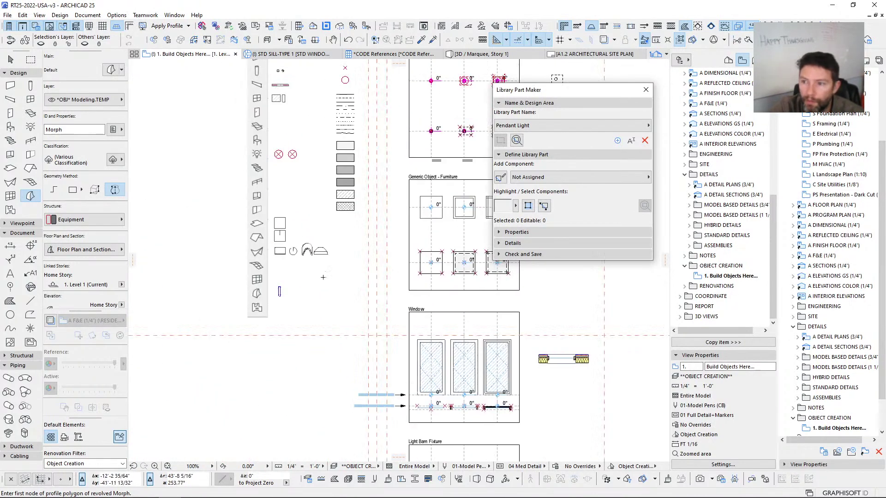
pyautogui.moveTo(288, 186); pyautogui.dragTo(292, 260, button='middle')
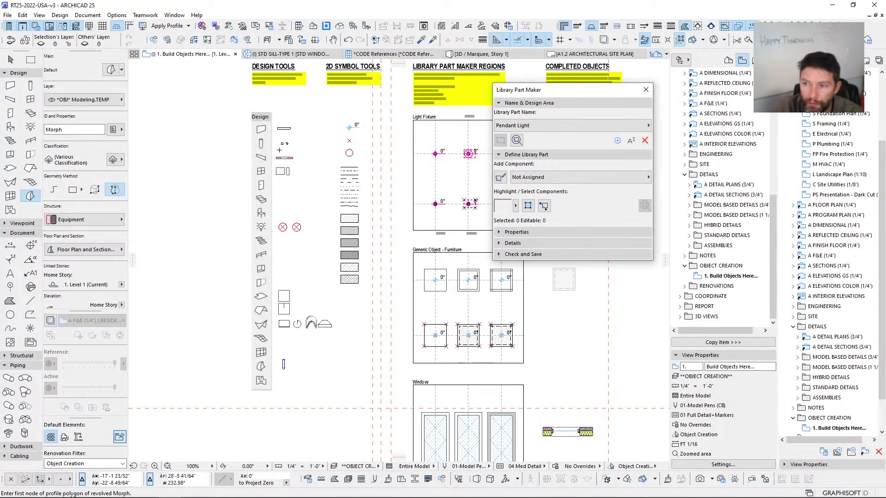
pyautogui.scroll(6, 280, 150)
pyautogui.scroll(-3, 280, 175)
pyautogui.moveTo(313, 237); pyautogui.dragTo(322, 142, button='middle')
pyautogui.scroll(5, 303, 340)
pyautogui.moveTo(303, 340); pyautogui.dragTo(308, 252, button='middle')
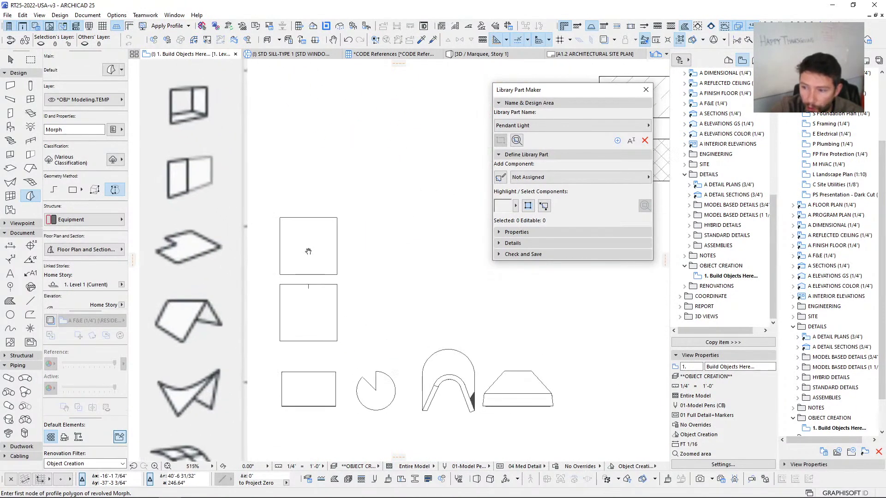
pyautogui.keyDown('alt'); pyautogui.click(287, 225); pyautogui.keyUp('alt')
# Step: Return to the caged lamp drawing below the shade and set the slab thickness to 1/4"
pyautogui.scroll(-12, 304, 211)
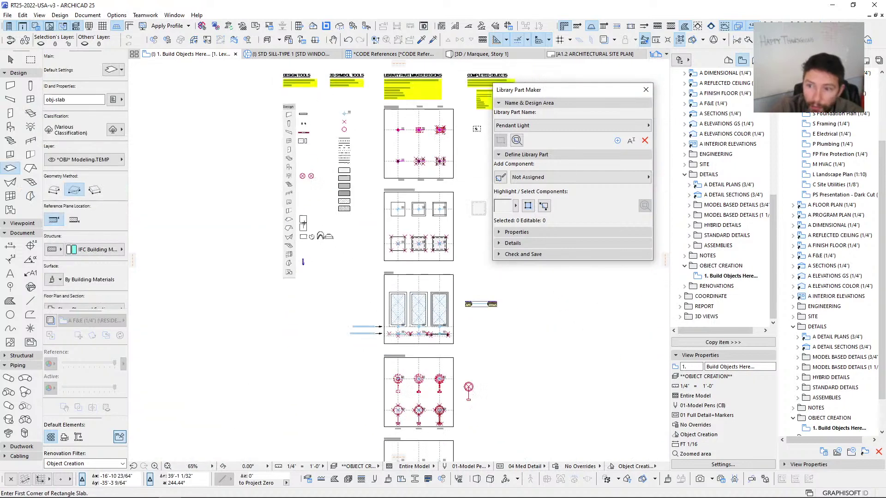
pyautogui.moveTo(443, 364); pyautogui.dragTo(386, 273, button='middle')
pyautogui.scroll(4, 576, 319)
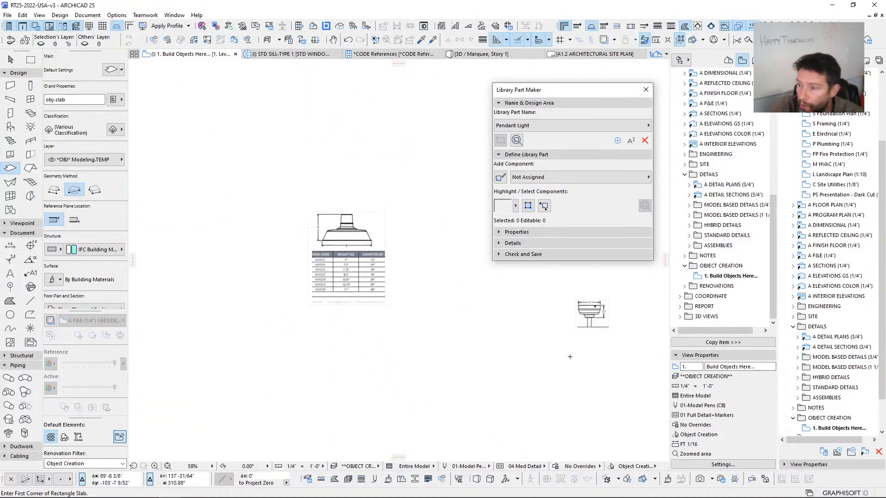
pyautogui.scroll(-5, 391, 323)
pyautogui.moveTo(354, 305); pyautogui.dragTo(469, 343, button='middle')
pyautogui.scroll(7, 399, 319)
pyautogui.scroll(15, 399, 303)
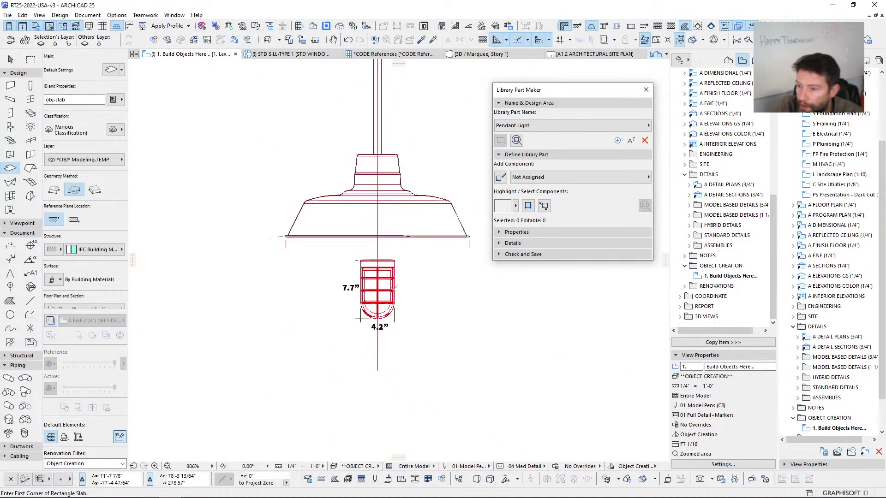
pyautogui.scroll(-5, 90, 213)
pyautogui.scroll(-4, 81, 210)
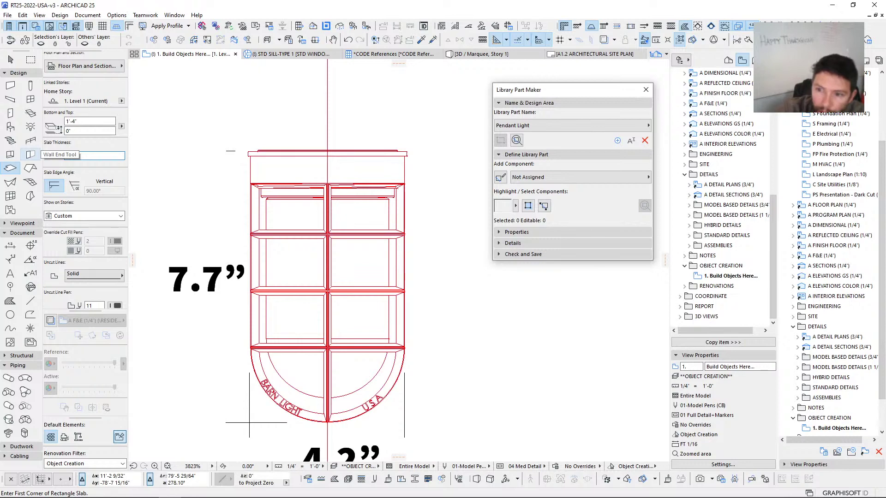
pyautogui.moveTo(234, 227); pyautogui.dragTo(232, 227, button='middle')
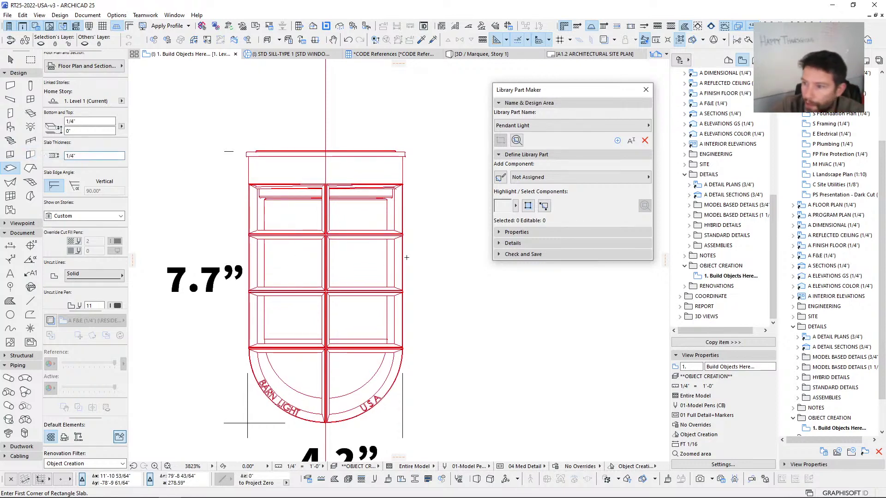
# Step: Draw a rectangular slab about 4 23/64" by 4 45/64" over the cage, from its upper corner to the lowest horizontal bar's opposite end
pyautogui.scroll(3, 405, 189)
pyautogui.click(405, 174)
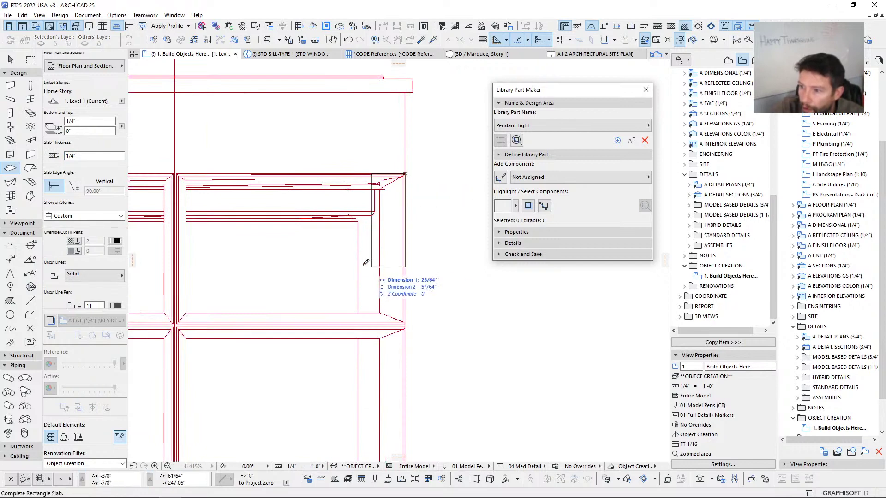
pyautogui.scroll(-3, 366, 233)
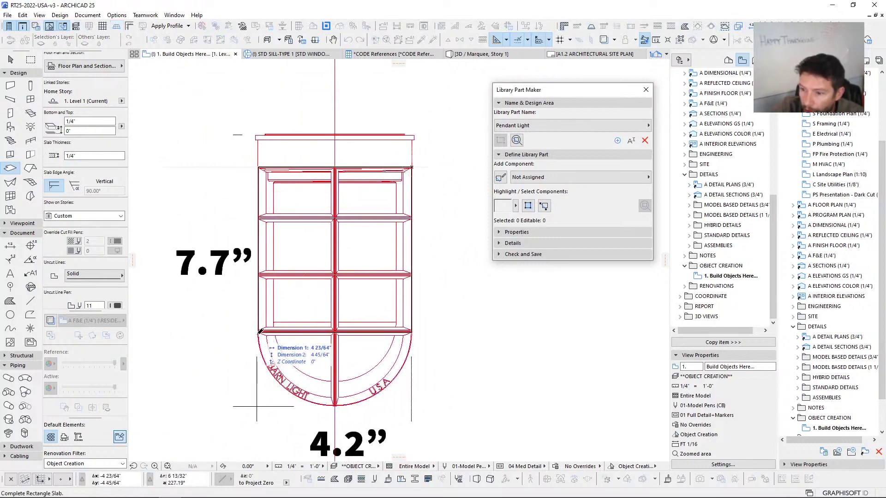
pyautogui.click(259, 332)
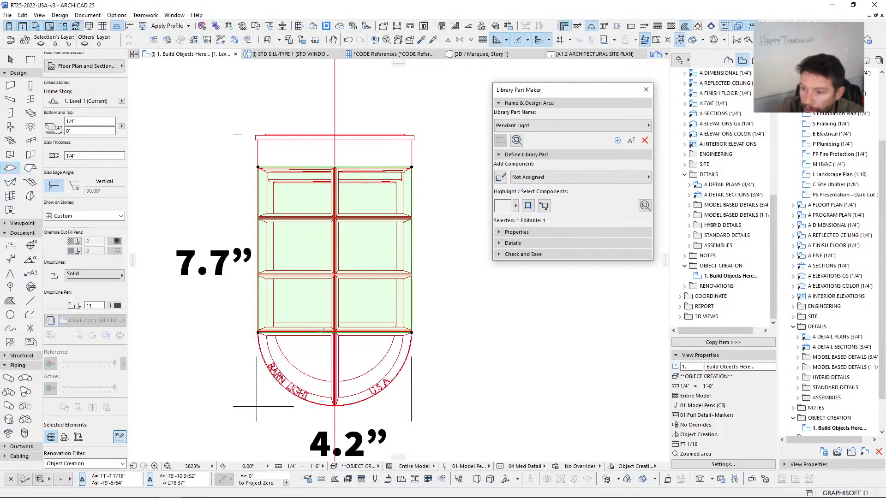
# Step: Curve the slab's bottom edge into an arc passing through the lowest point of the lamp's rounded bottom
pyautogui.scroll(5, 295, 334)
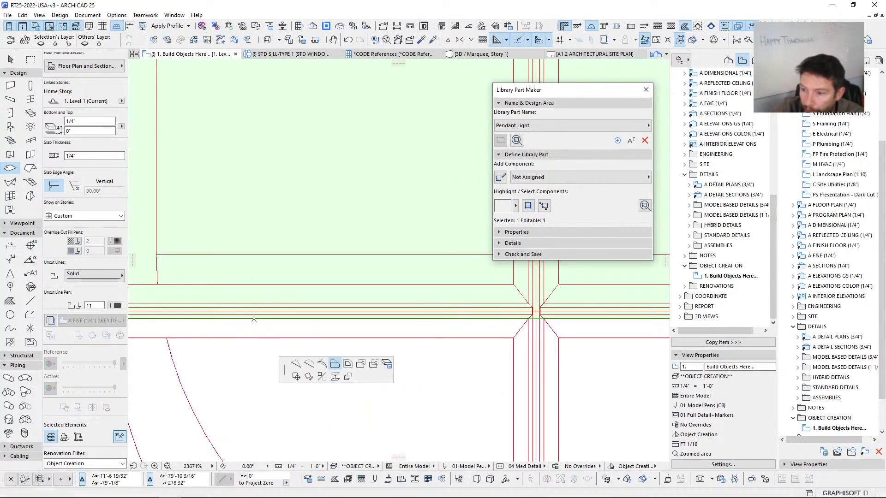
pyautogui.click(253, 319)
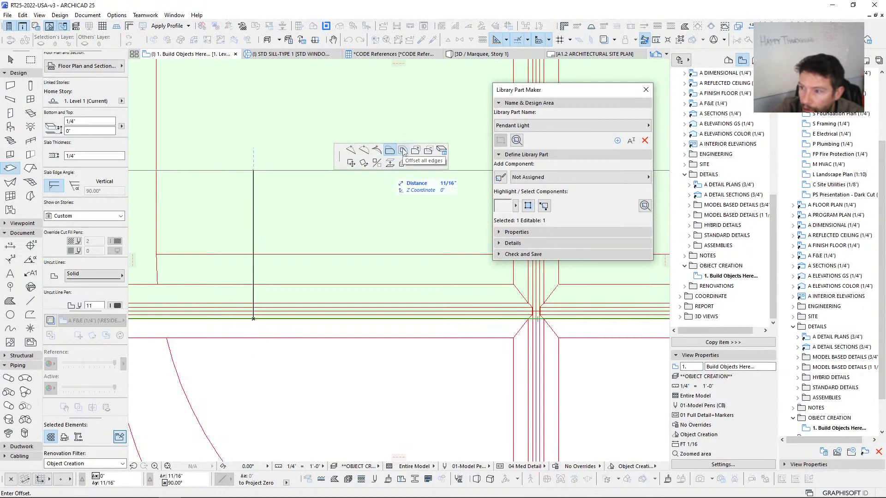
pyautogui.click(364, 151)
pyautogui.scroll(-3, 304, 351)
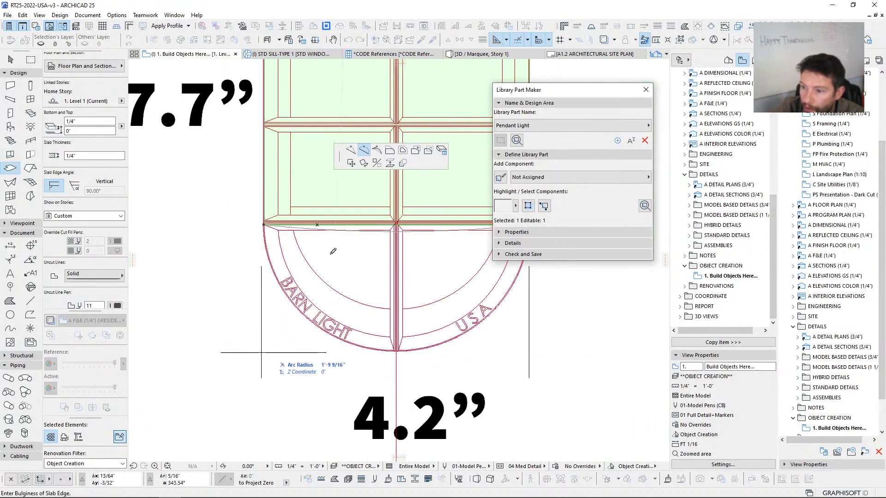
pyautogui.click(396, 352)
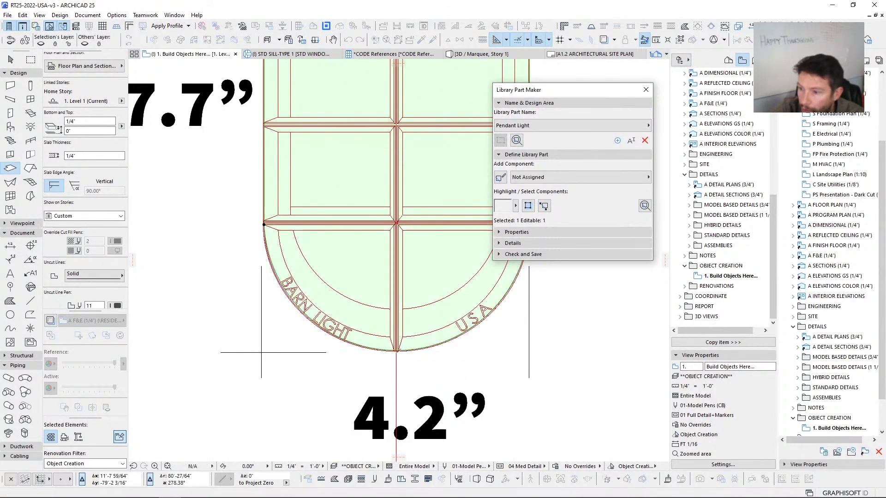
# Step: Offset all edges of the slab inward about 3/8" as a copy to form a smaller inner slab
pyautogui.scroll(-2, 348, 250)
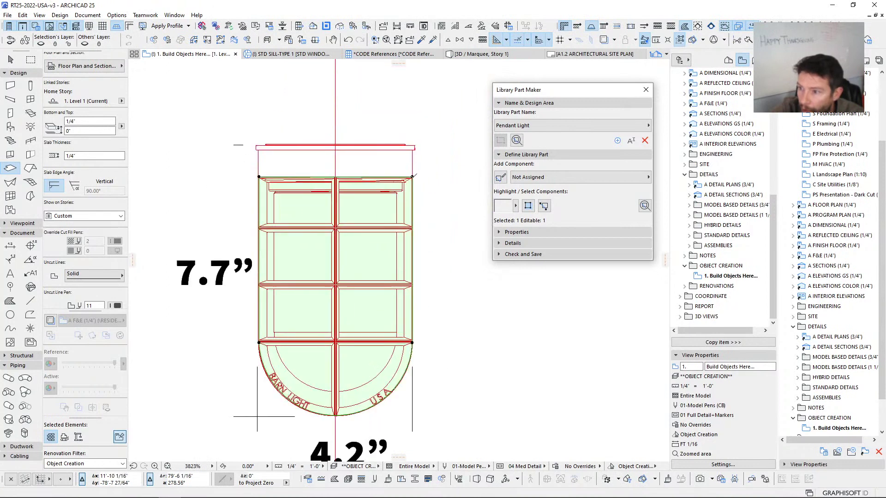
pyautogui.click(413, 177)
pyautogui.click(378, 151)
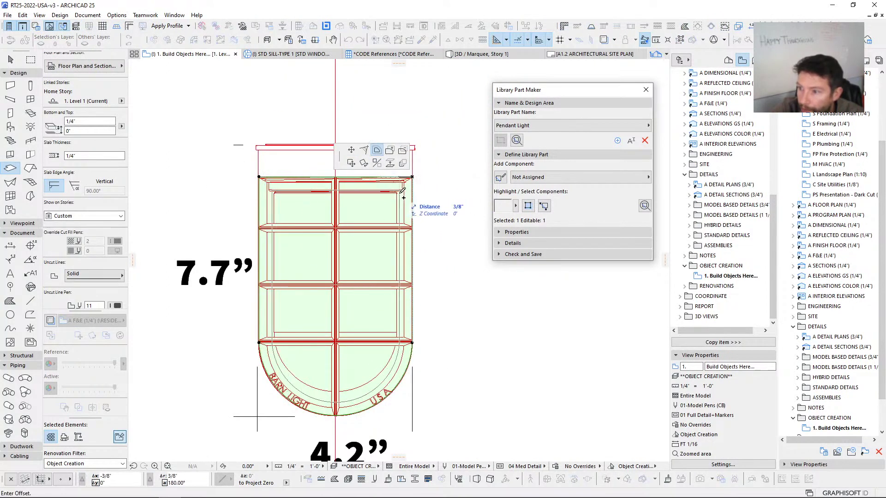
pyautogui.click(399, 193)
pyautogui.press('Escape')
pyautogui.press('Escape')
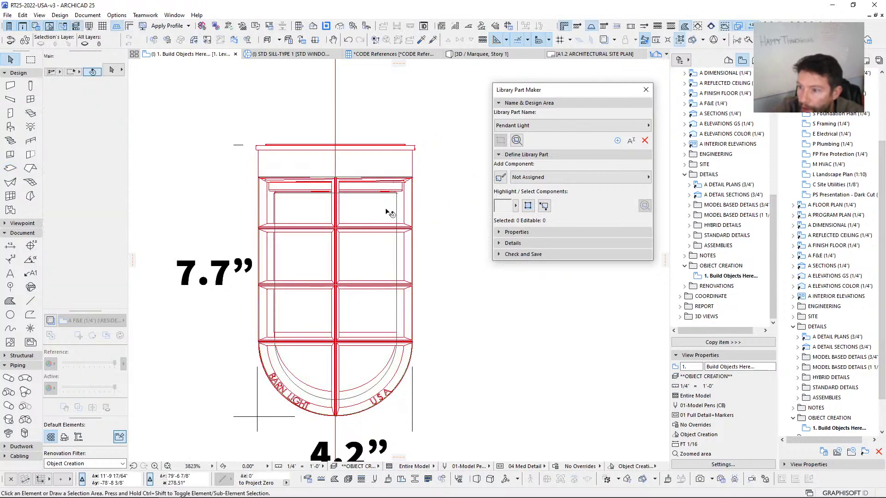
# Step: Offset only the inner slab's top edge upward so that it extends past the outer slab's top edge
pyautogui.click(388, 206)
pyautogui.scroll(4, 364, 193)
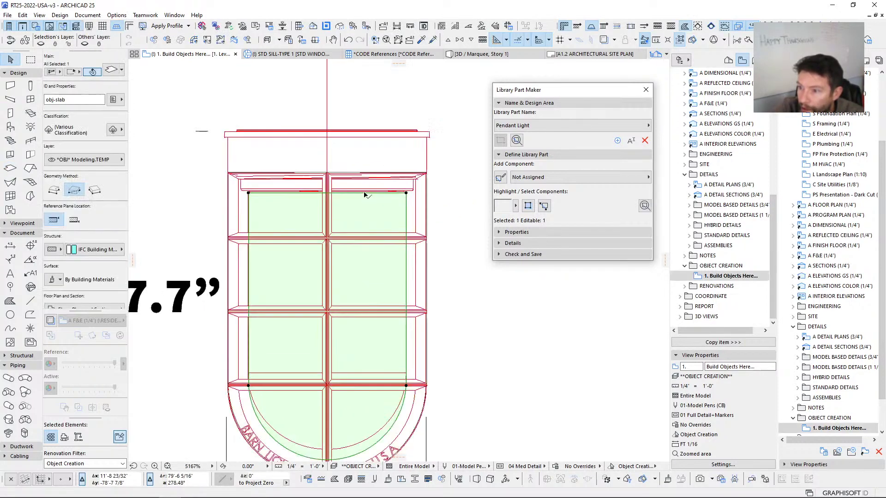
pyautogui.click(361, 193)
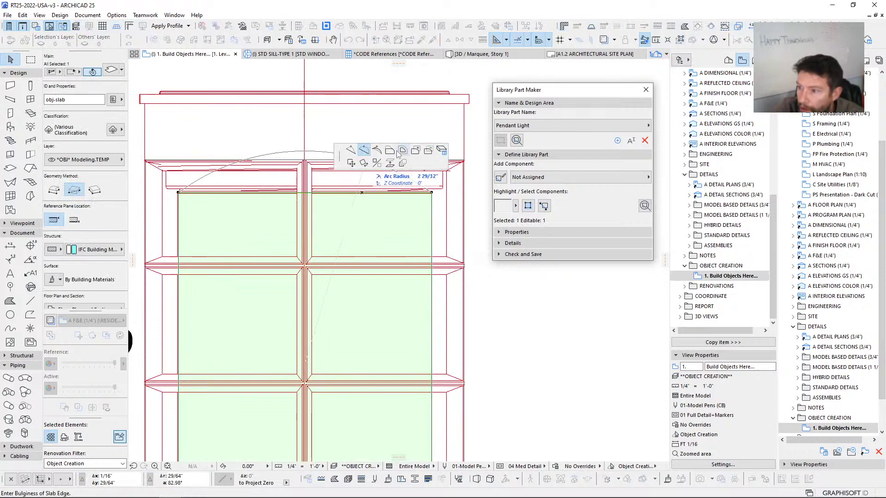
pyautogui.click(389, 151)
pyautogui.moveTo(452, 145); pyautogui.dragTo(419, 217, button='middle')
pyautogui.click(414, 215)
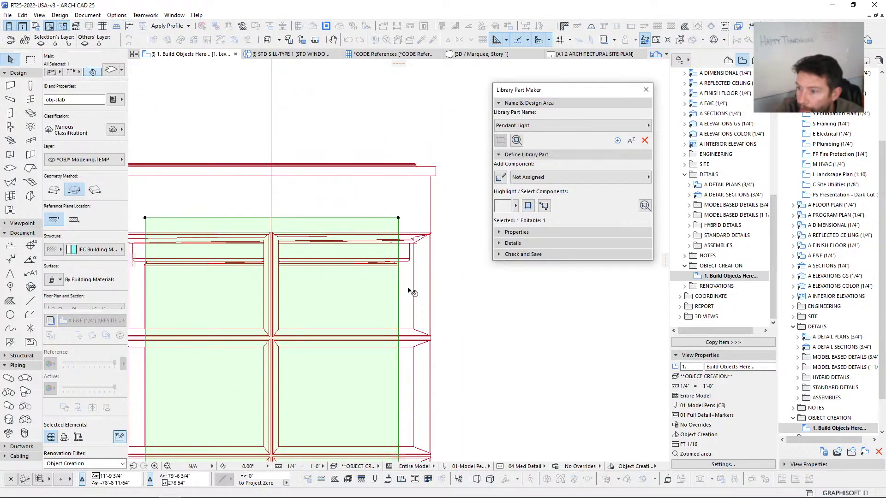
pyautogui.press('Escape')
# Step: Cut the inner slab's outline out of the outer slab, leaving a U-shaped cage bar profile
pyautogui.click(408, 296)
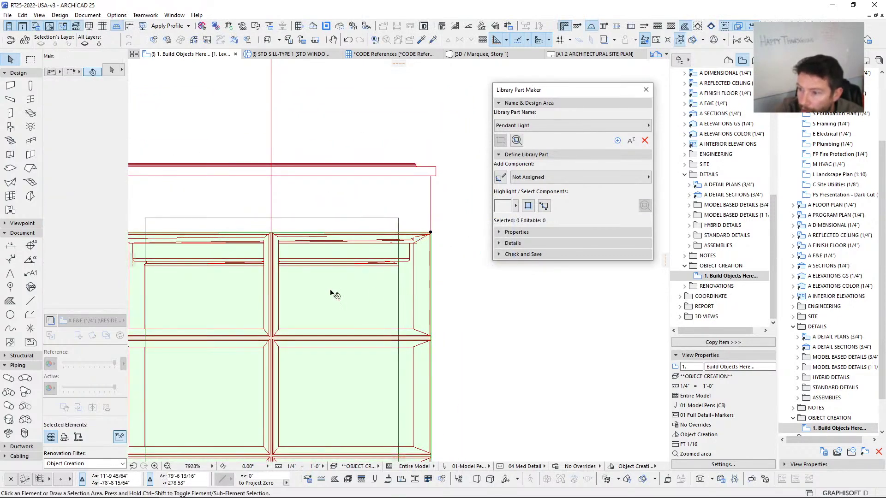
pyautogui.click(13, 169)
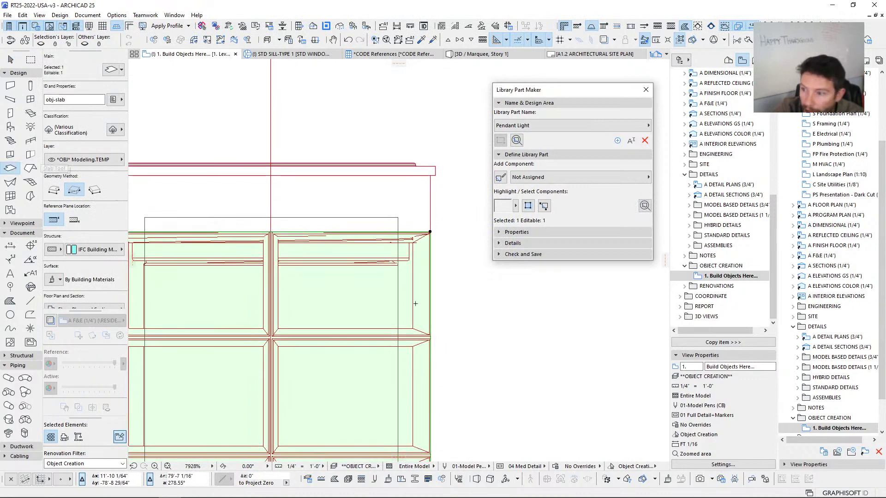
pyautogui.click(398, 288)
pyautogui.scroll(-3, 391, 281)
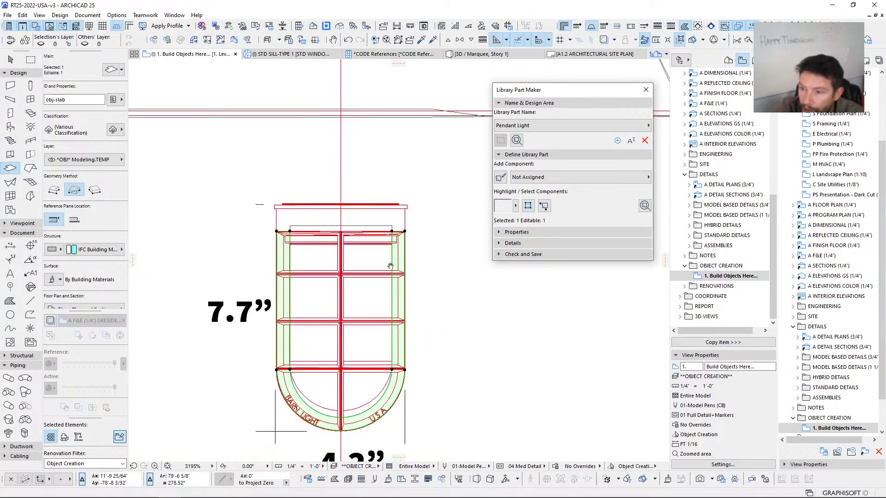
pyautogui.scroll(3, 390, 248)
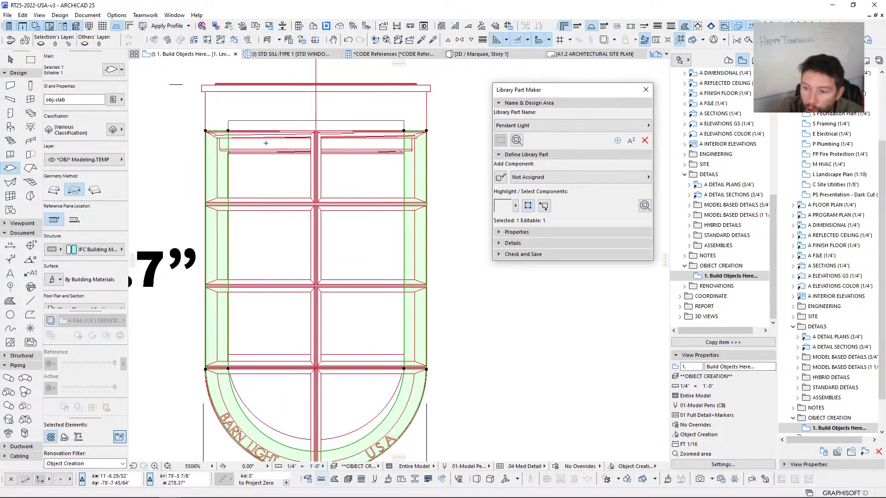
pyautogui.scroll(-3, 264, 167)
pyautogui.moveTo(263, 170); pyautogui.dragTo(260, 190, button='middle')
pyautogui.press('Escape')
pyautogui.press('Escape')
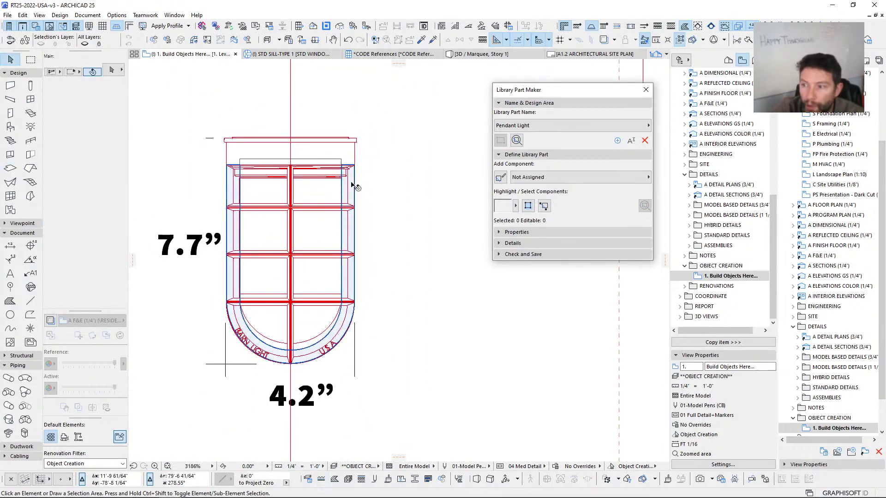
# Step: Drag a copy of the U-shaped cage bar slab into the empty space to the left of the lamp drawing
pyautogui.click(353, 186)
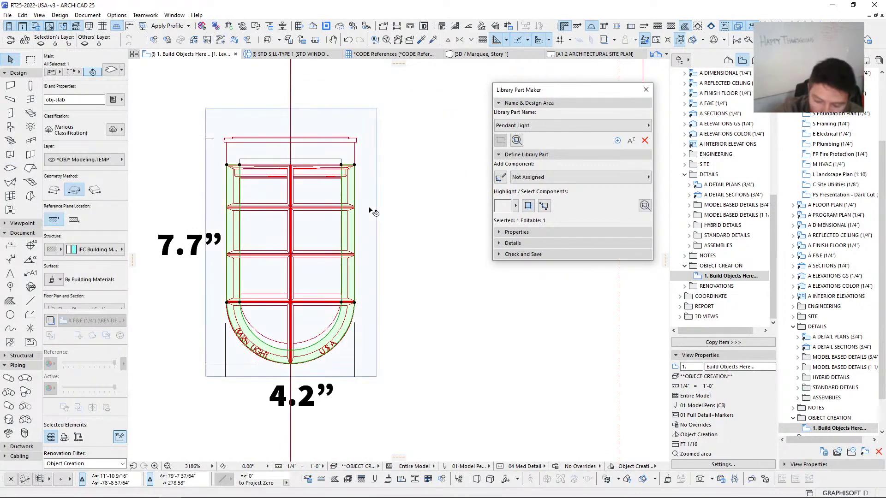
pyautogui.rightClick(373, 212)
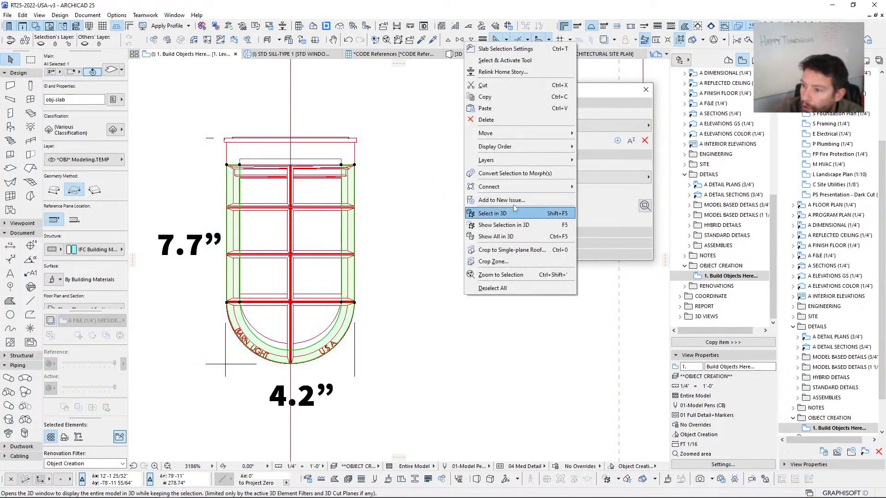
pyautogui.press('Escape')
pyautogui.scroll(-2, 344, 226)
pyautogui.scroll(-2, 343, 226)
pyautogui.moveTo(344, 227); pyautogui.dragTo(339, 261, button='middle')
pyautogui.hotkey('ctrl', 'shift', 'd')
pyautogui.click(344, 237)
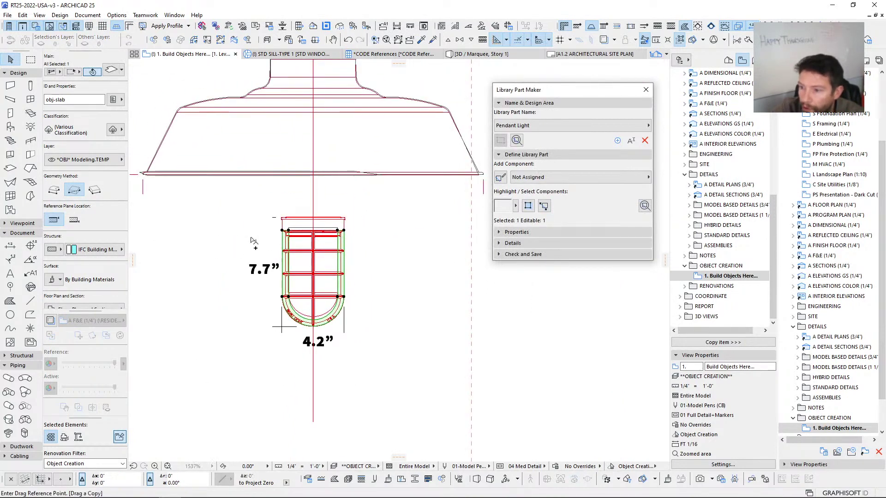
pyautogui.scroll(-3, 219, 242)
pyautogui.moveTo(217, 244); pyautogui.dragTo(346, 244, button='middle')
pyautogui.click(258, 259)
pyautogui.scroll(4, 397, 258)
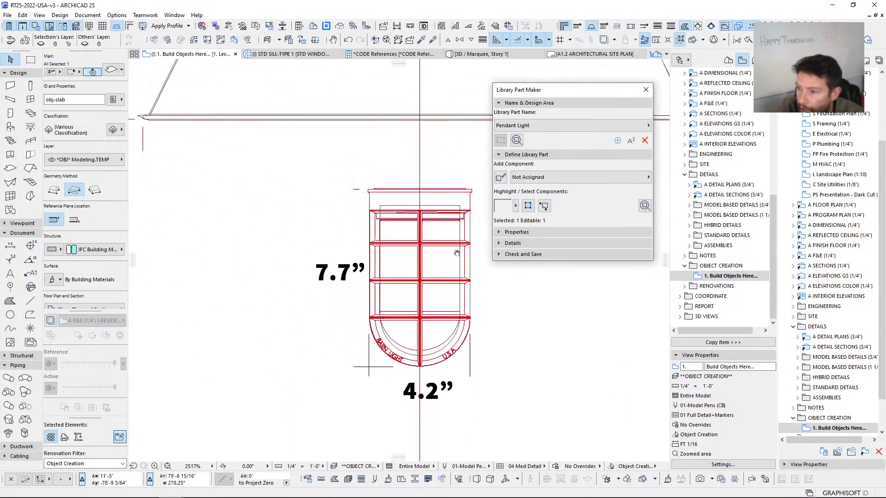
pyautogui.press('Escape')
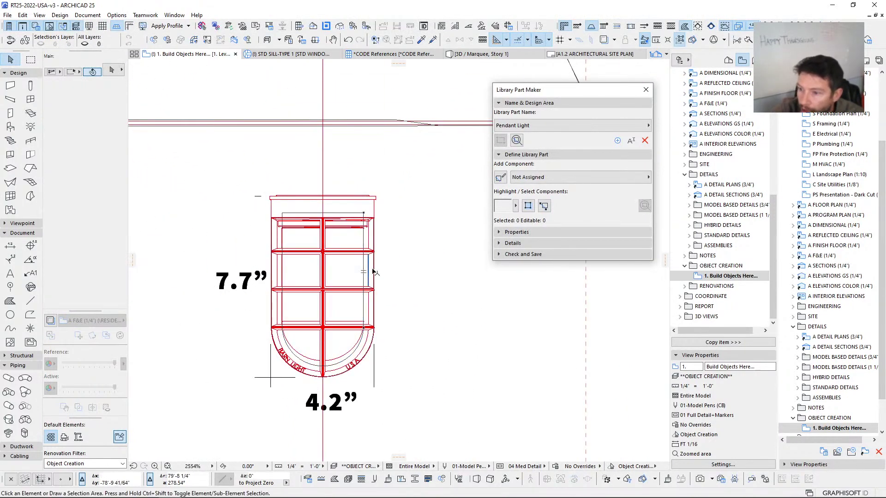
# Step: Delete the inner slab and convert the U-shaped cage bar slab on the lamp drawing to a Morph
pyautogui.click(357, 248)
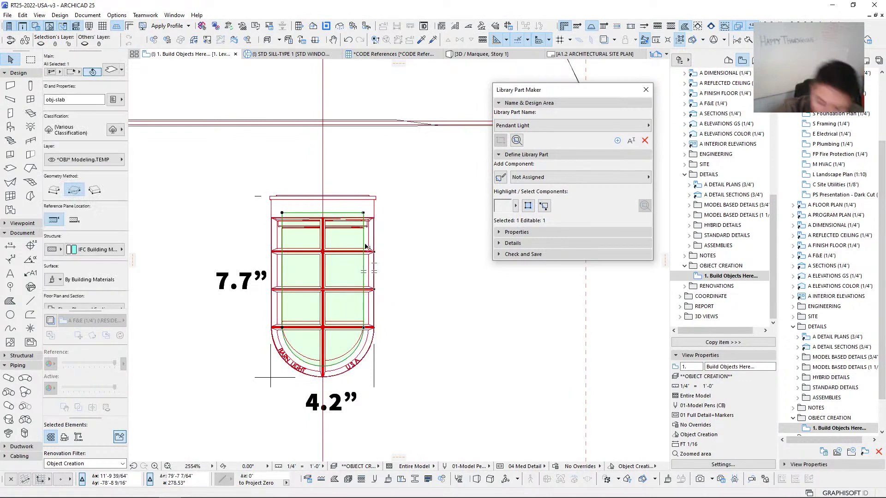
pyautogui.press('Escape')
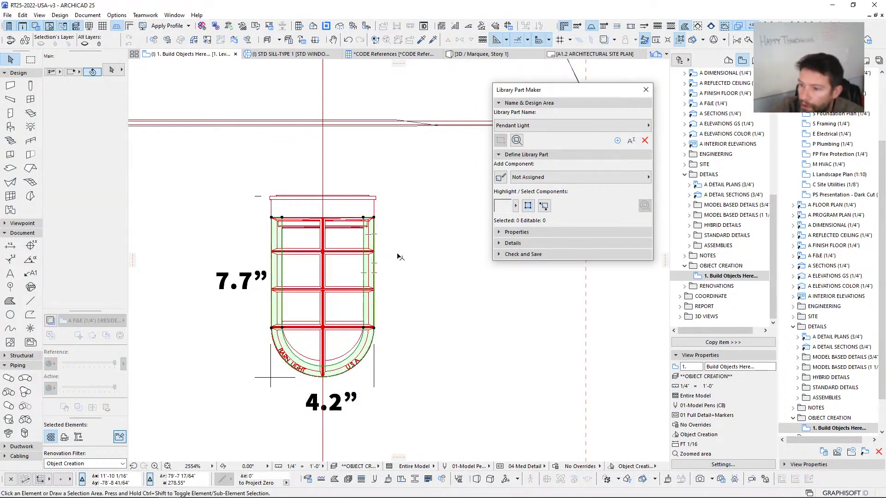
pyautogui.rightClick(399, 256)
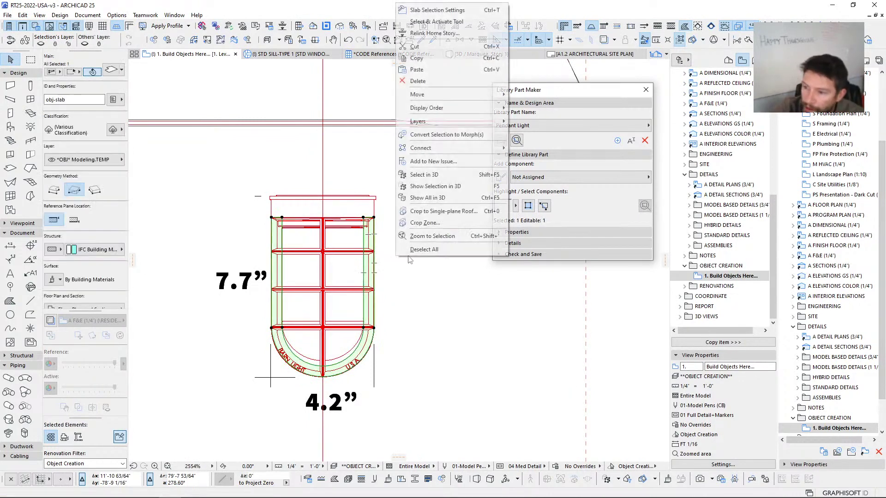
pyautogui.click(445, 135)
pyautogui.click(471, 206)
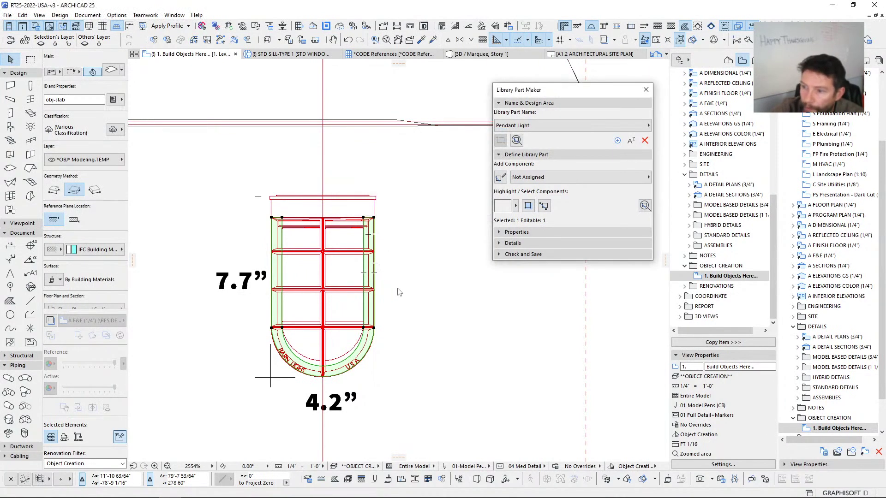
pyautogui.scroll(5, 368, 248)
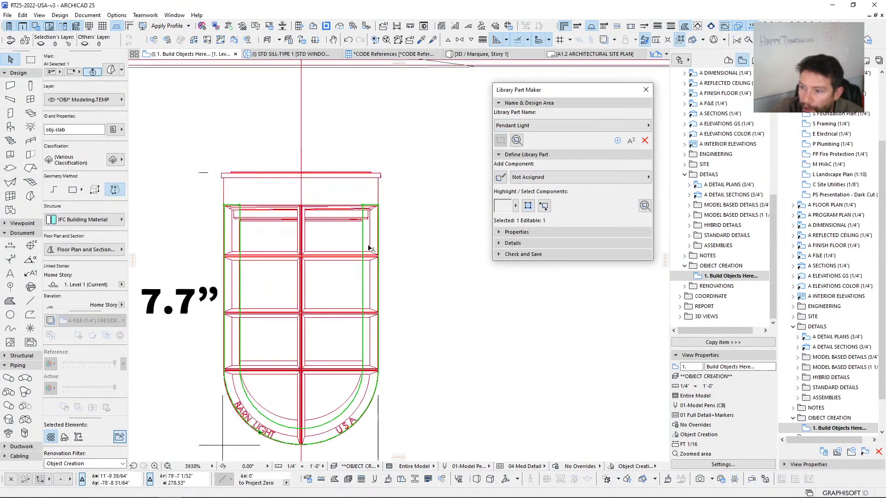
pyautogui.scroll(-4, 350, 230)
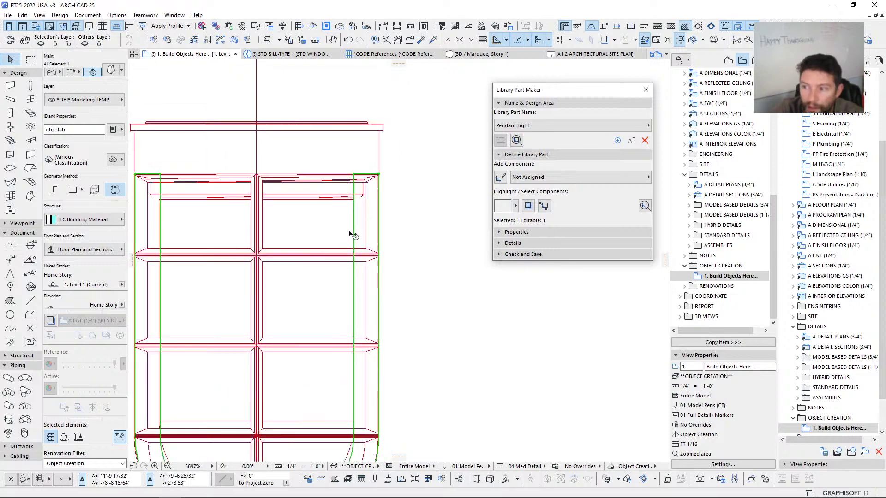
pyautogui.scroll(6, 367, 245)
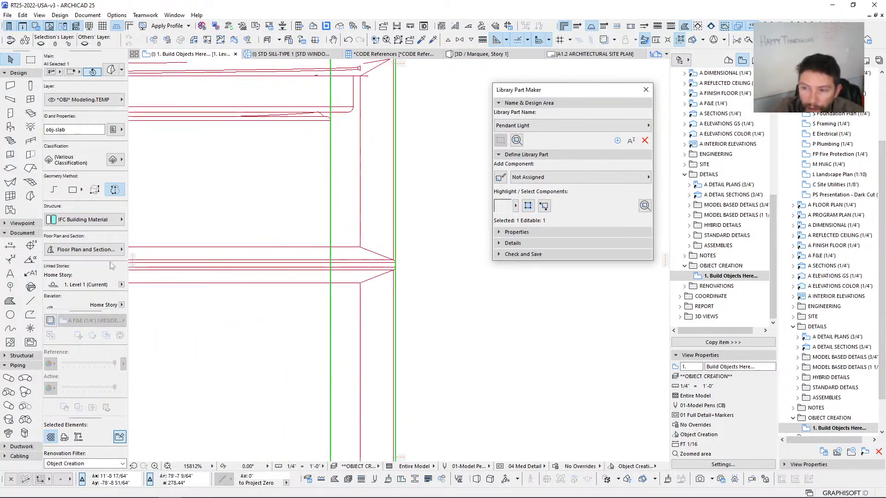
# Step: Trace a closed profile for a revolved Morph around the tapered end of the uppermost horizontal cage bar, outside the lamp body
pyautogui.press('Escape')
pyautogui.scroll(-5, 376, 250)
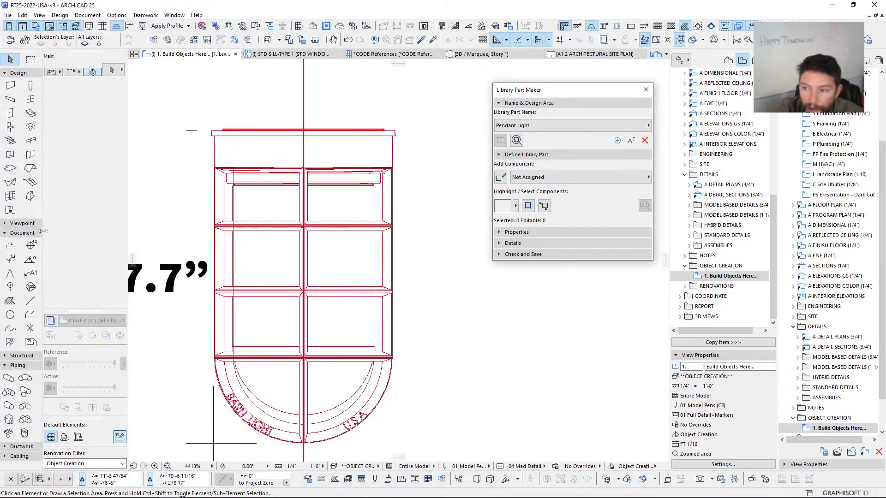
pyautogui.click(30, 197)
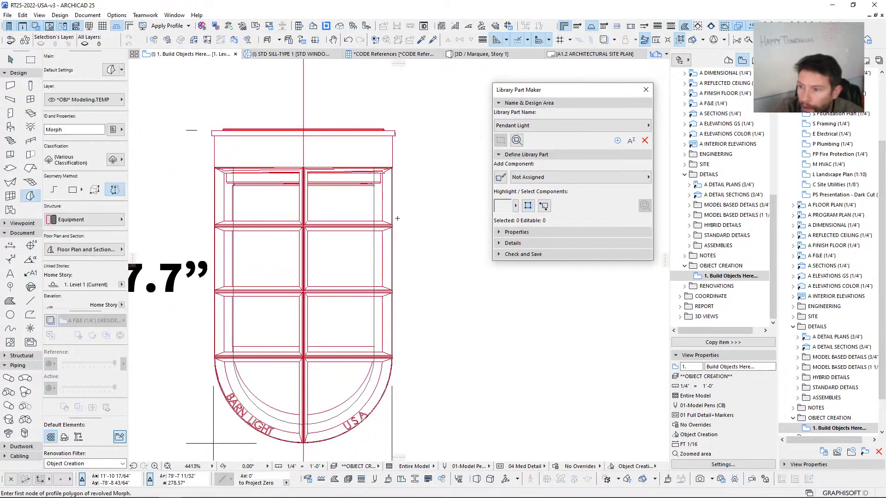
pyautogui.scroll(9, 304, 258)
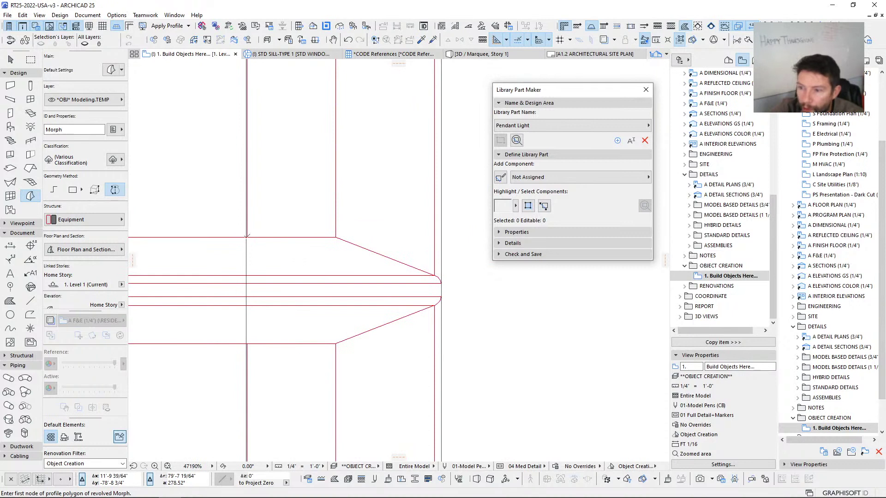
pyautogui.click(335, 237)
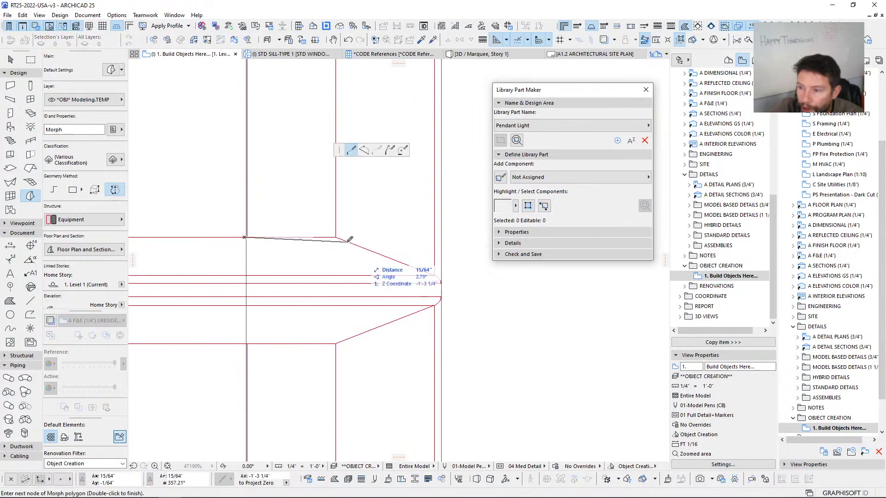
pyautogui.click(434, 274)
pyautogui.click(441, 283)
pyautogui.click(441, 297)
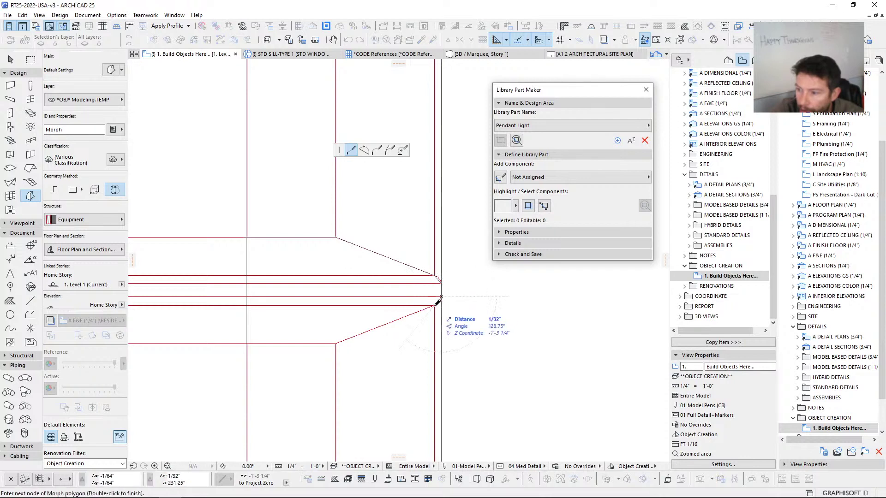
pyautogui.click(435, 306)
pyautogui.click(335, 344)
pyautogui.click(244, 344)
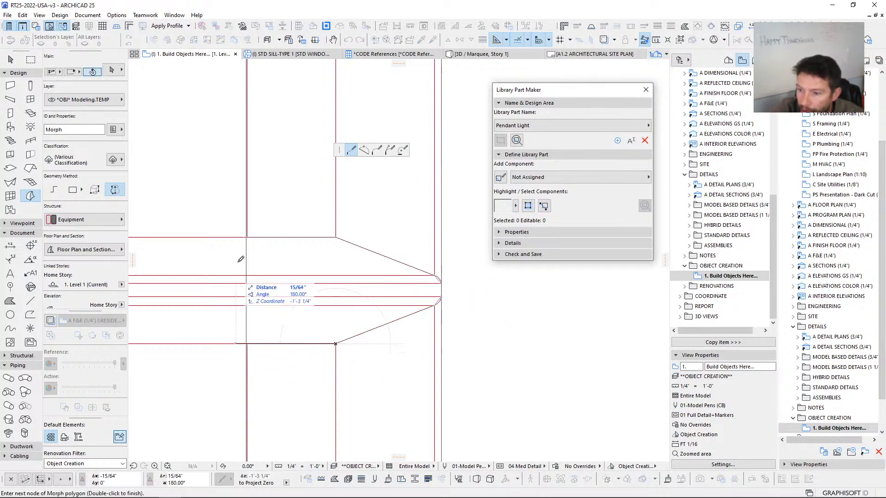
pyautogui.click(245, 237)
# Step: Revolve the cage bar profile 360° about the lamp's vertical centerline to form a ring
pyautogui.scroll(-3, 218, 295)
pyautogui.moveTo(227, 295); pyautogui.dragTo(467, 295, button='middle')
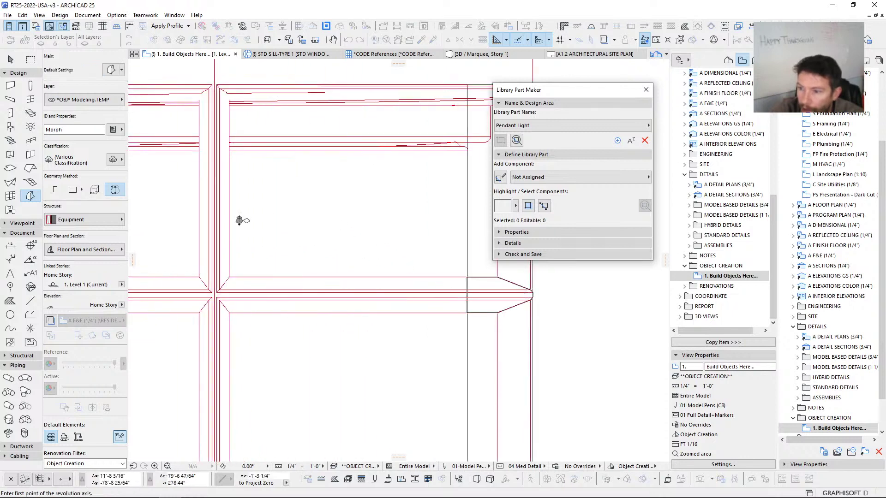
pyautogui.scroll(-5, 232, 231)
pyautogui.moveTo(232, 231); pyautogui.dragTo(238, 344, button='middle')
pyautogui.click(231, 165)
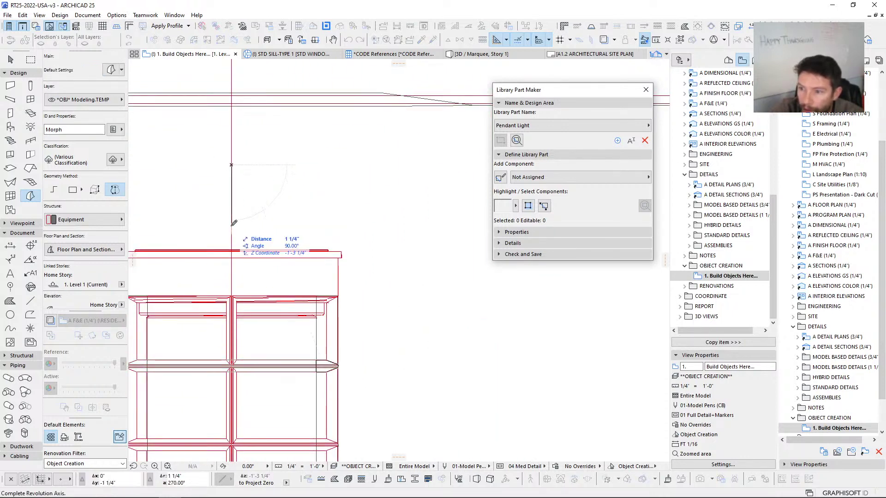
pyautogui.click(232, 226)
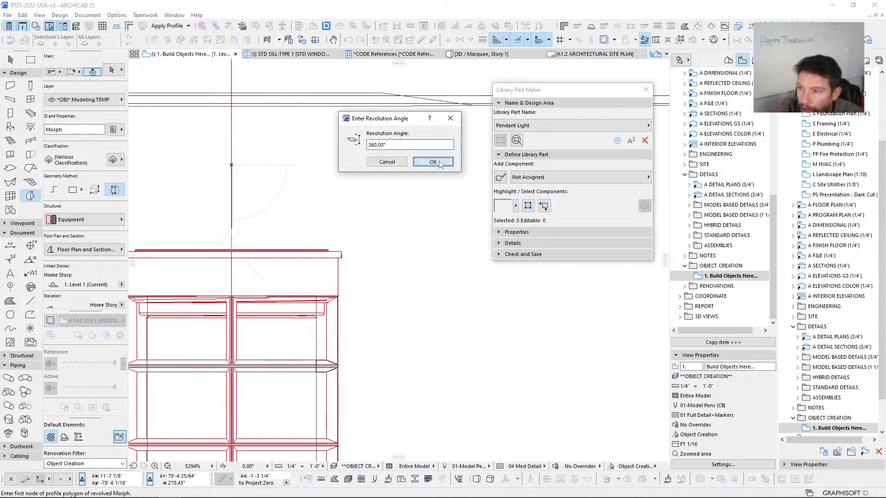
pyautogui.click(433, 162)
pyautogui.moveTo(335, 380); pyautogui.dragTo(386, 213, button='middle')
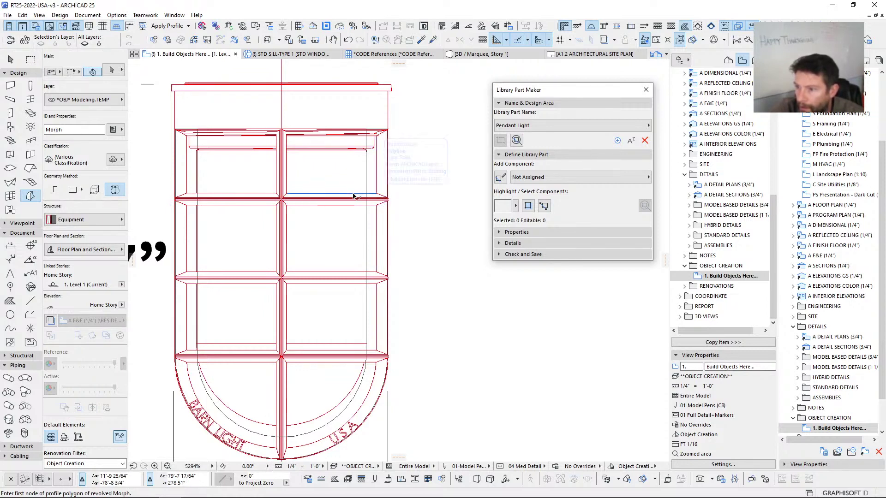
# Step: Select the revolved ring within a marquee around the uppermost cage bar and drag a copy to the next horizontal bar below
pyautogui.press('m')
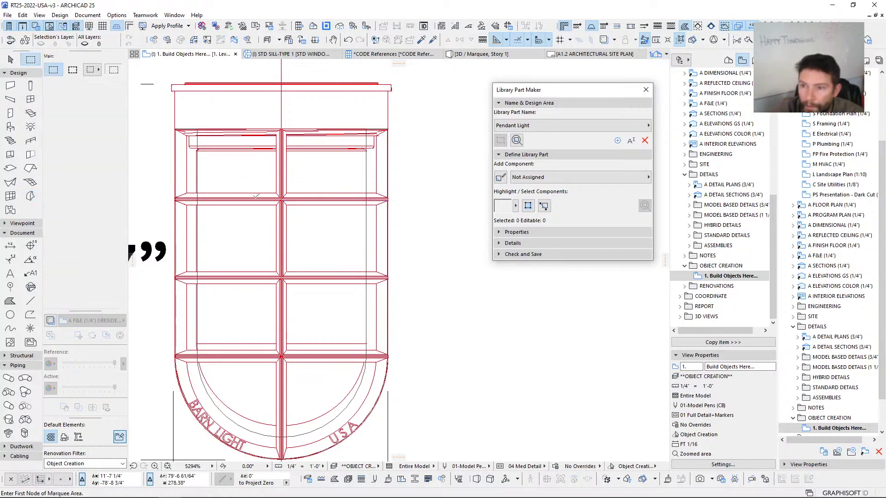
pyautogui.click(156, 181)
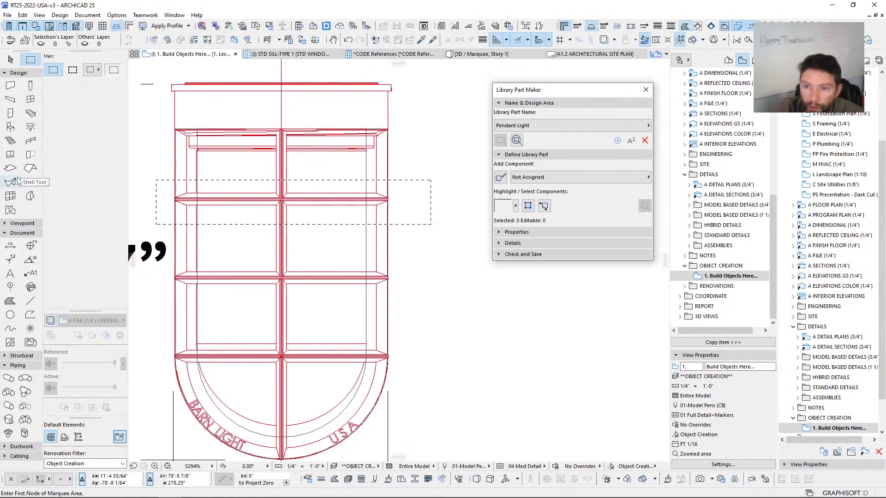
pyautogui.click(30, 196)
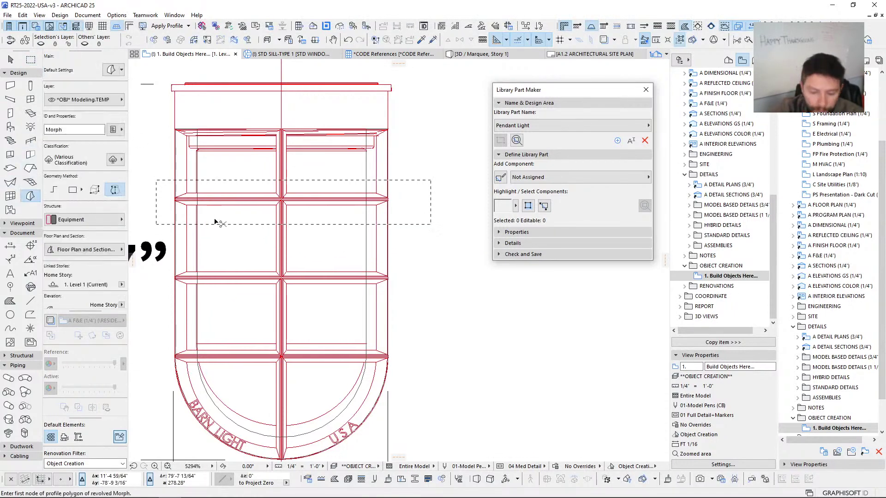
pyautogui.moveTo(360, 227); pyautogui.dragTo(361, 227, button='middle')
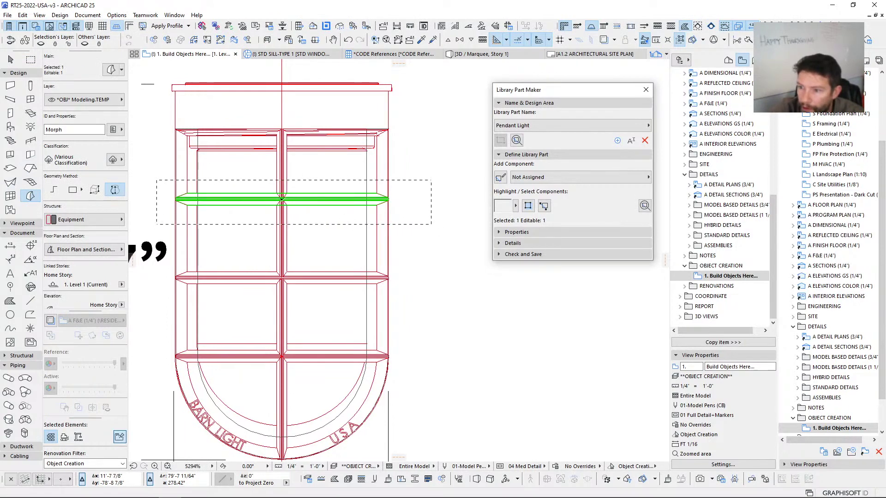
pyautogui.hotkey('ctrl', 'shift', 'd')
pyautogui.click(282, 199)
pyautogui.scroll(5, 285, 277)
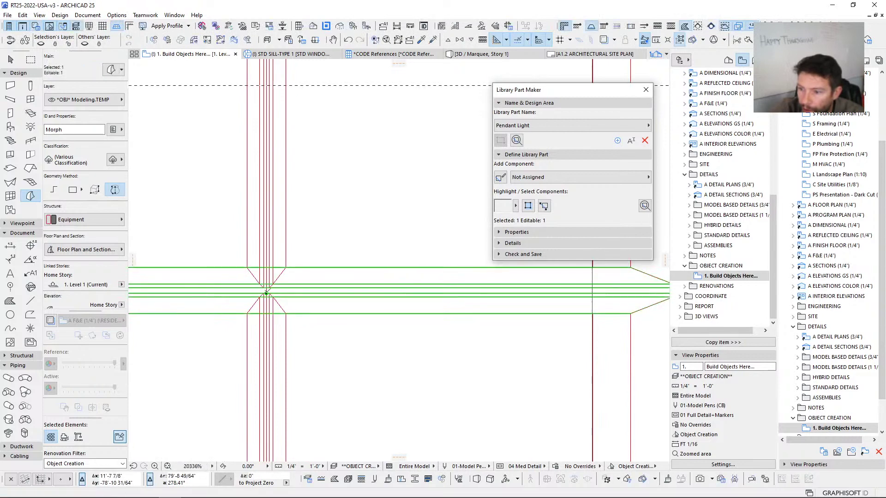
# Step: Drag another copy of the ring onto the lowest horizontal cage bar and clear the selection
pyautogui.scroll(-5, 268, 305)
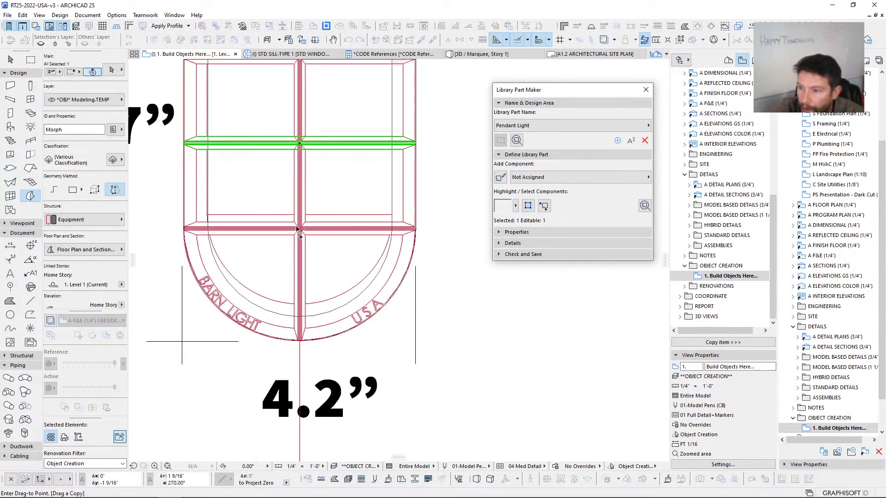
pyautogui.scroll(5, 316, 240)
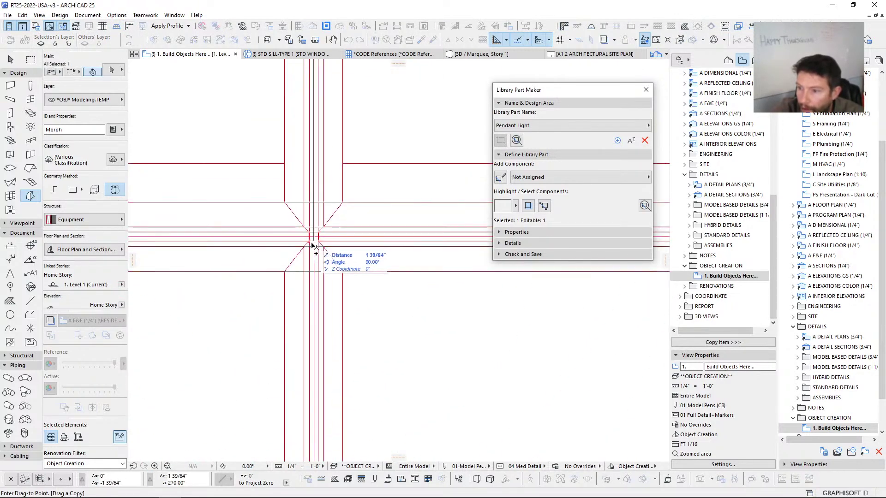
pyautogui.click(313, 241)
pyautogui.press('Escape')
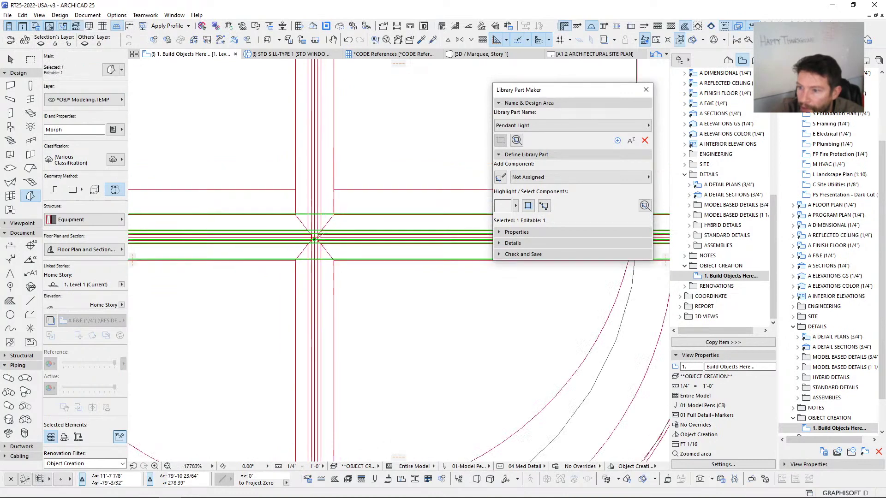
pyautogui.scroll(-5, 318, 231)
pyautogui.press('Escape')
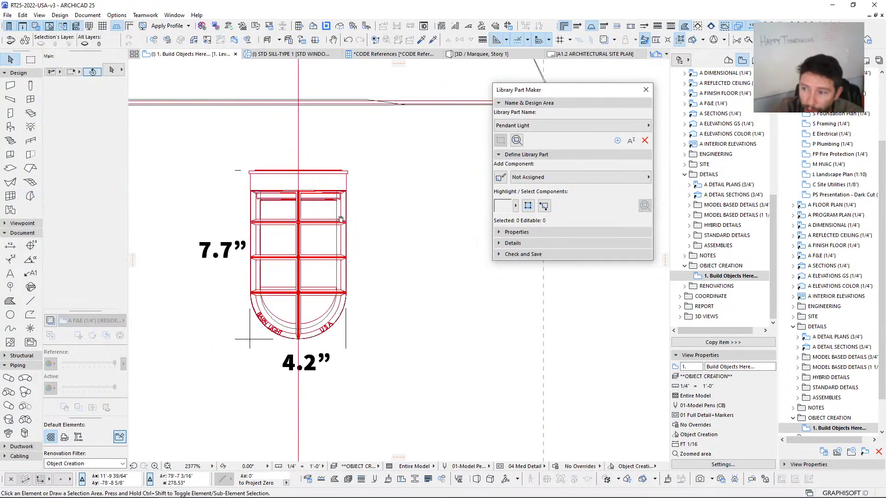
# Step: Pick up the settings of the spare U-shaped slab and draw a small square slab upward from the lamp's top center
pyautogui.moveTo(337, 216); pyautogui.dragTo(347, 210, button='middle')
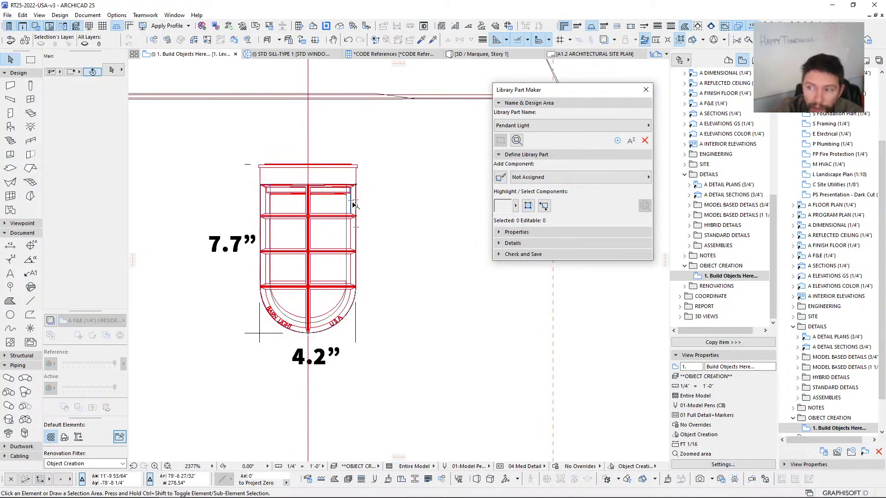
pyautogui.moveTo(327, 201); pyautogui.dragTo(328, 213, button='middle')
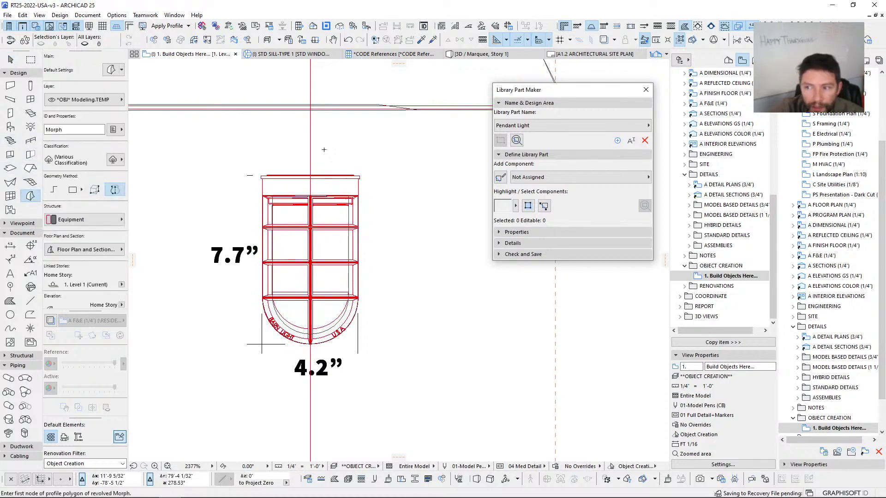
pyautogui.scroll(-5, 324, 149)
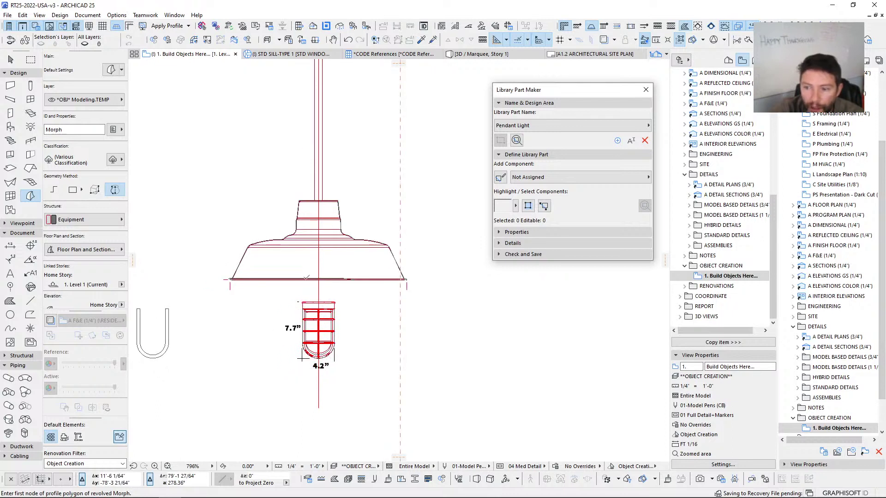
pyautogui.scroll(1, 202, 327)
pyautogui.moveTo(203, 327); pyautogui.dragTo(216, 316, button='middle')
pyautogui.press('Escape')
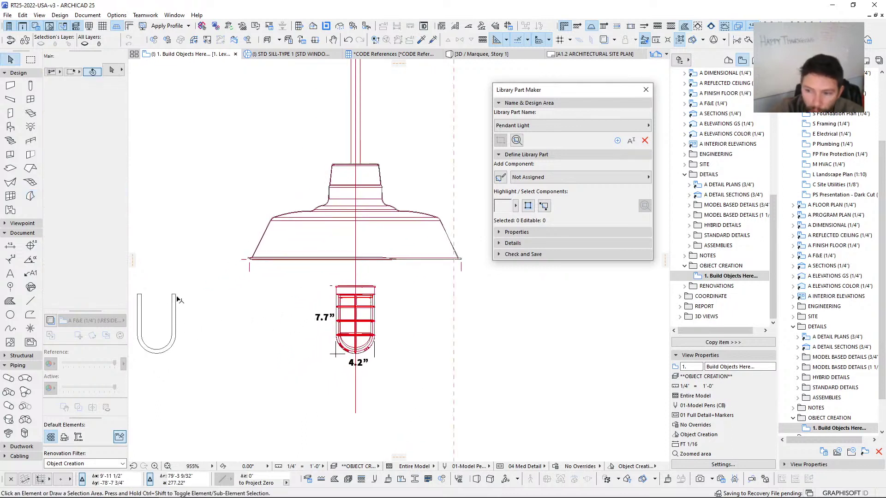
pyautogui.keyDown('alt'); pyautogui.click(173, 297); pyautogui.keyUp('alt')
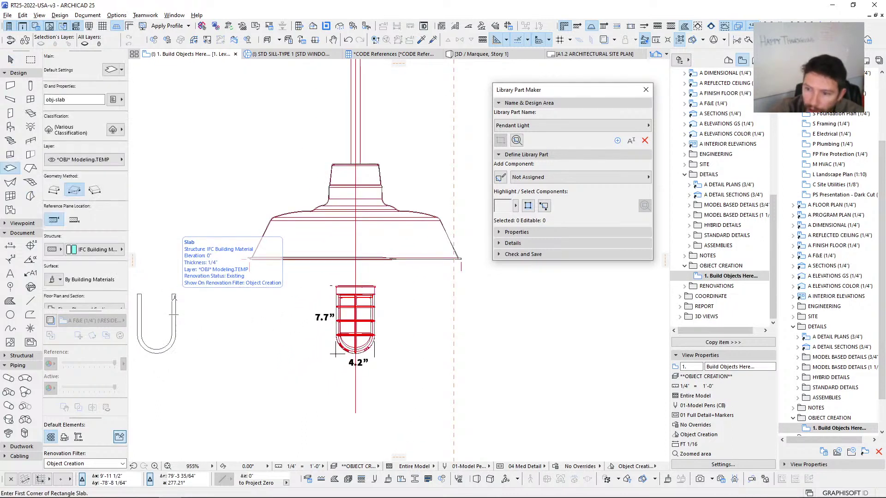
pyautogui.scroll(6, 367, 282)
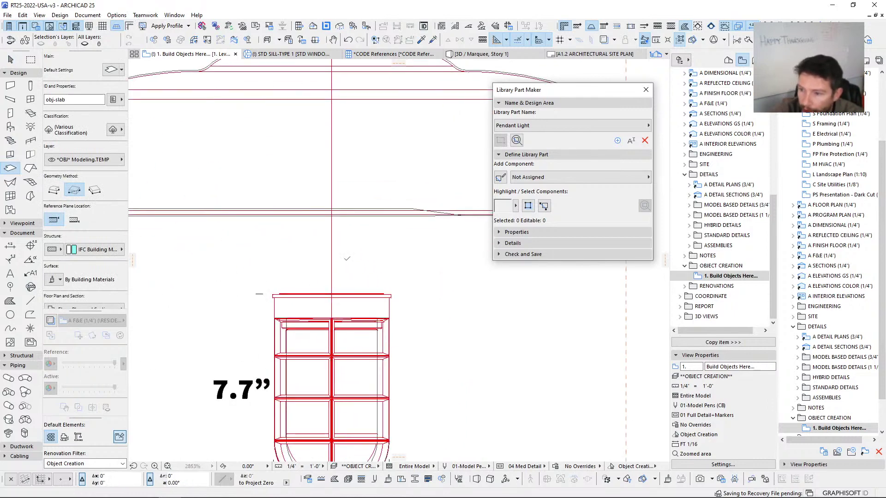
pyautogui.click(332, 294)
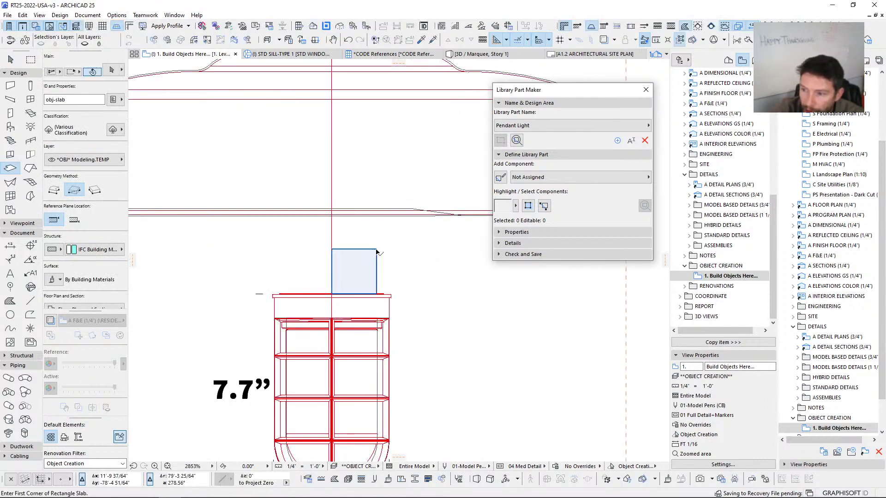
# Step: Set the small square slab's thickness to 1' and clear the selection
pyautogui.scroll(-5, 90, 213)
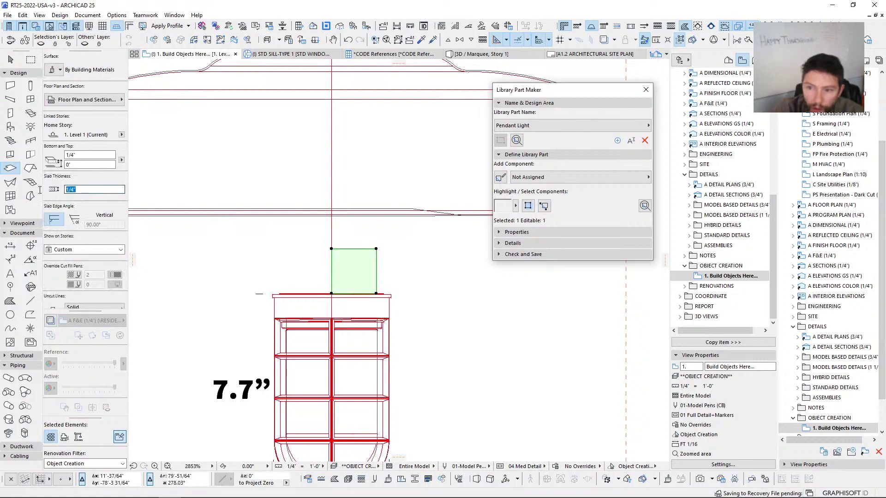
pyautogui.scroll(-4, 295, 244)
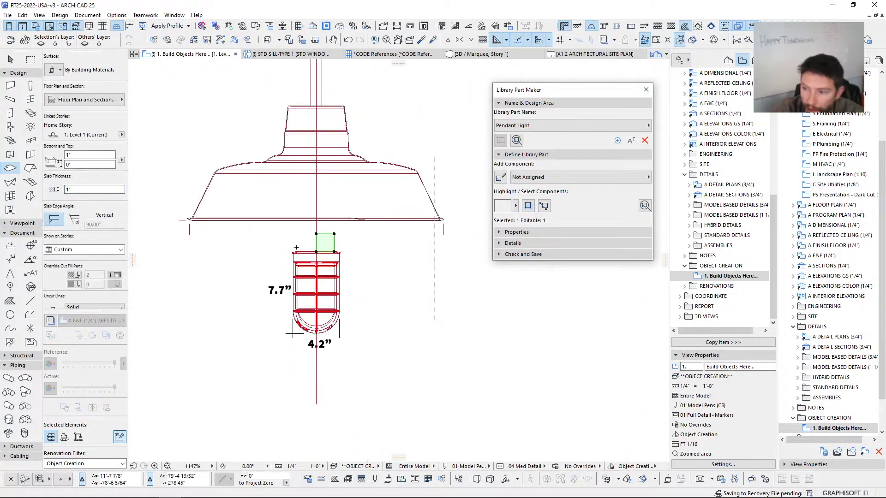
pyautogui.keyDown('shift'); pyautogui.click(321, 243); pyautogui.keyUp('shift')
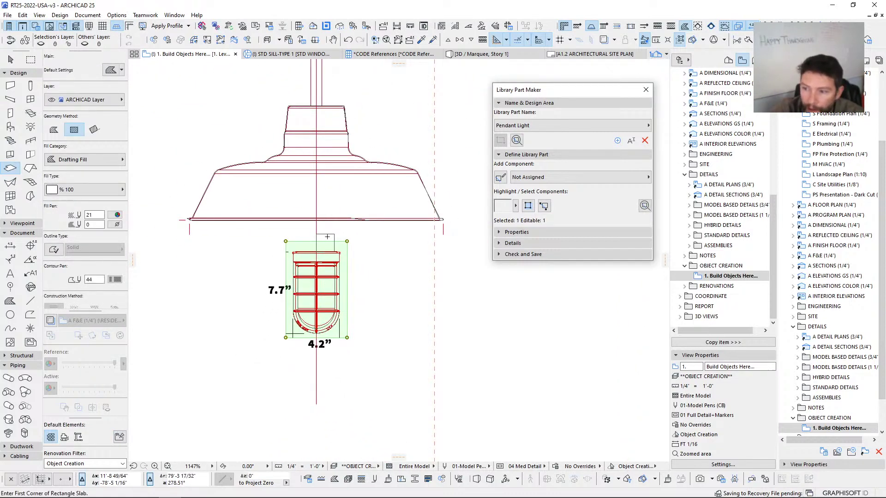
pyautogui.press('Escape')
pyautogui.press('Escape')
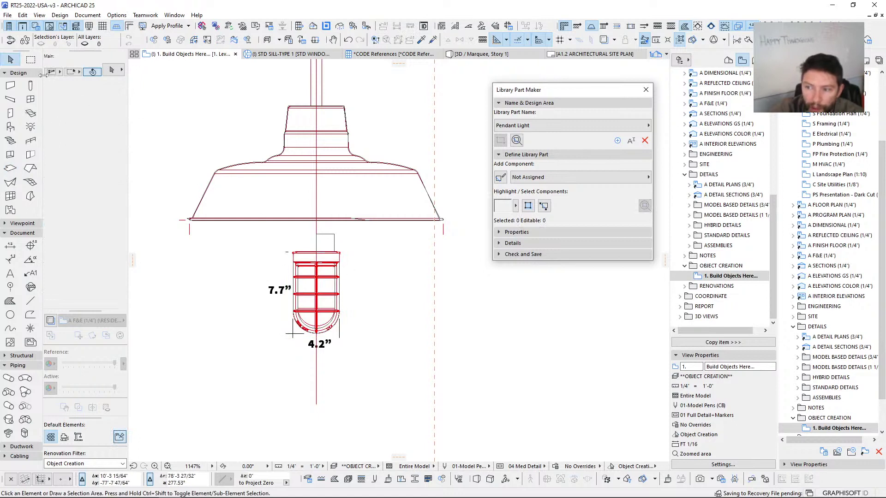
# Step: Place a marquee around the lamp and square slab, display its contents in 3D and orbit close to the cage parts
pyautogui.press('m')
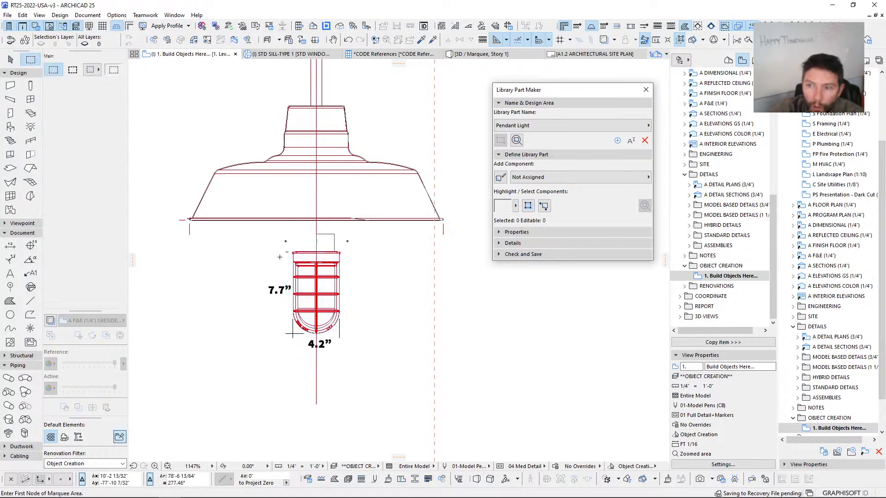
pyautogui.click(275, 225)
pyautogui.click(367, 364)
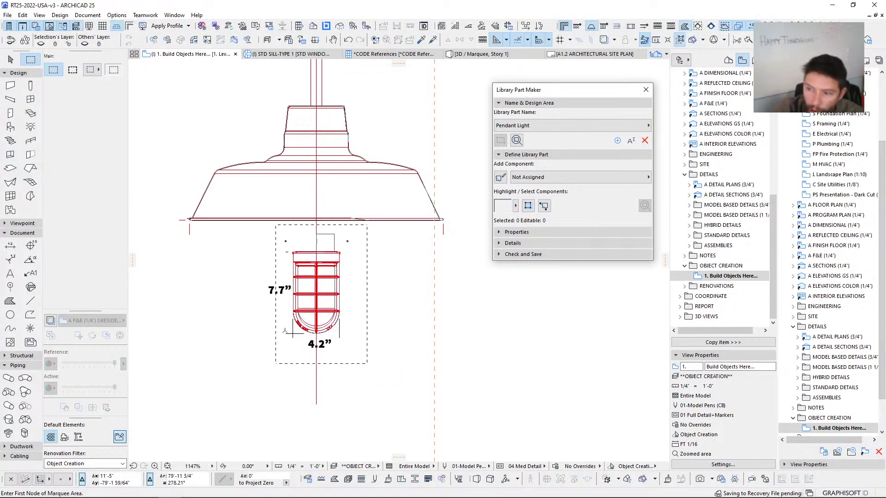
pyautogui.press('F5')
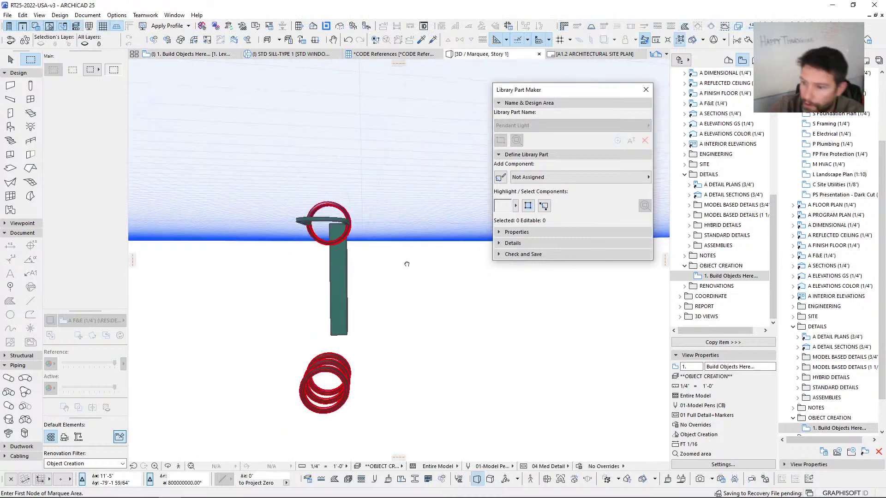
pyautogui.keyDown('shift'); pyautogui.moveTo(363, 321); pyautogui.dragTo(348, 223, button='middle'); pyautogui.keyUp('shift')
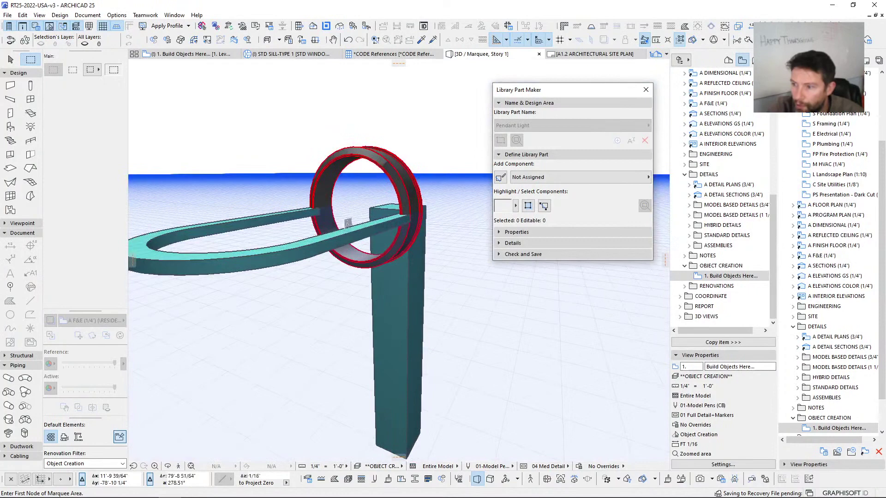
# Step: Select the U-shaped cage bar, set its building material to Metal | Steel Fabrications and turn off its surface override
pyautogui.click(325, 245)
pyautogui.click(105, 222)
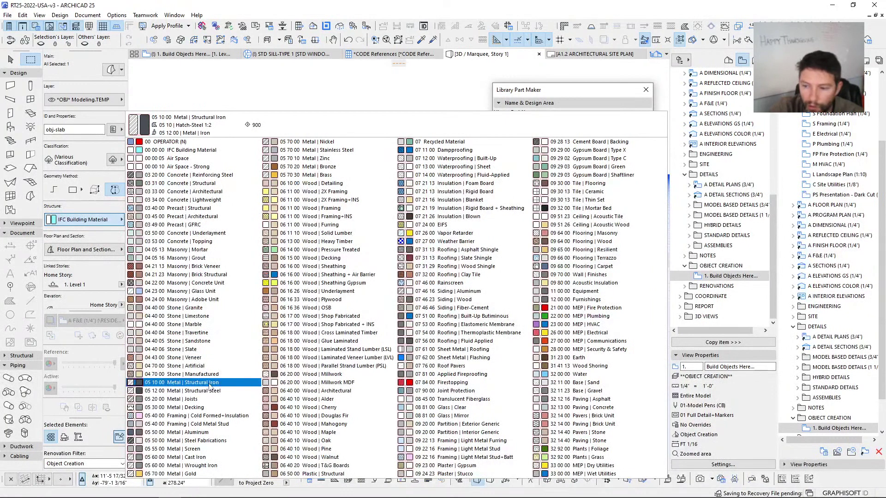
pyautogui.click(212, 441)
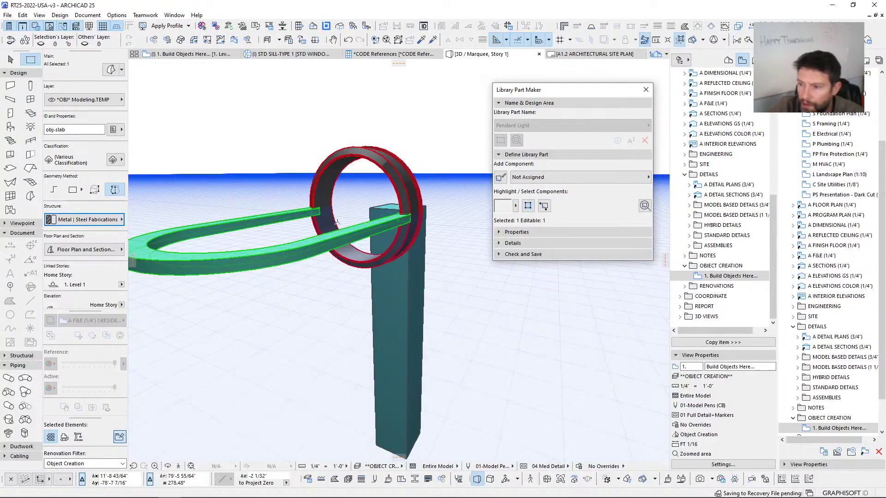
pyautogui.scroll(-10, 104, 224)
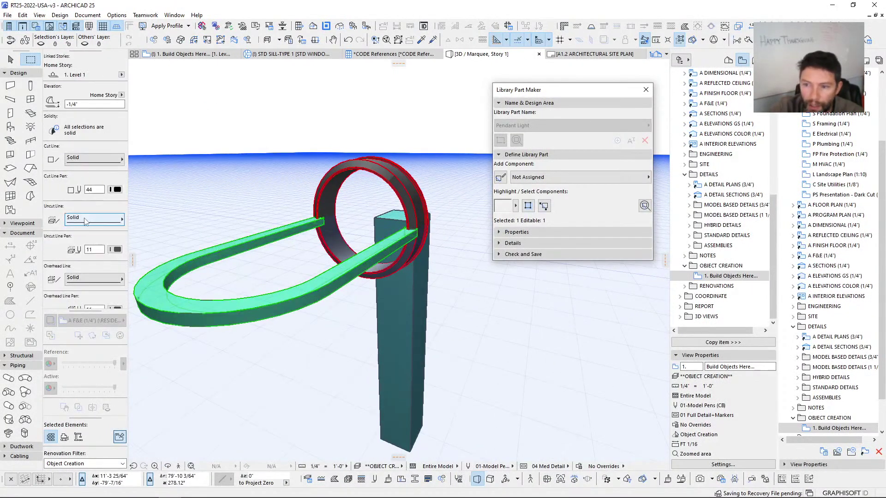
pyautogui.scroll(-3, 76, 232)
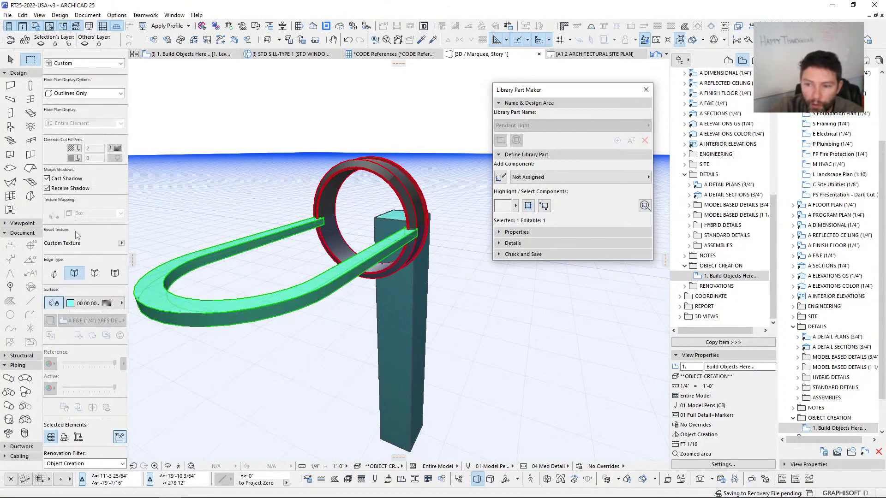
pyautogui.click(100, 300)
pyautogui.click(63, 303)
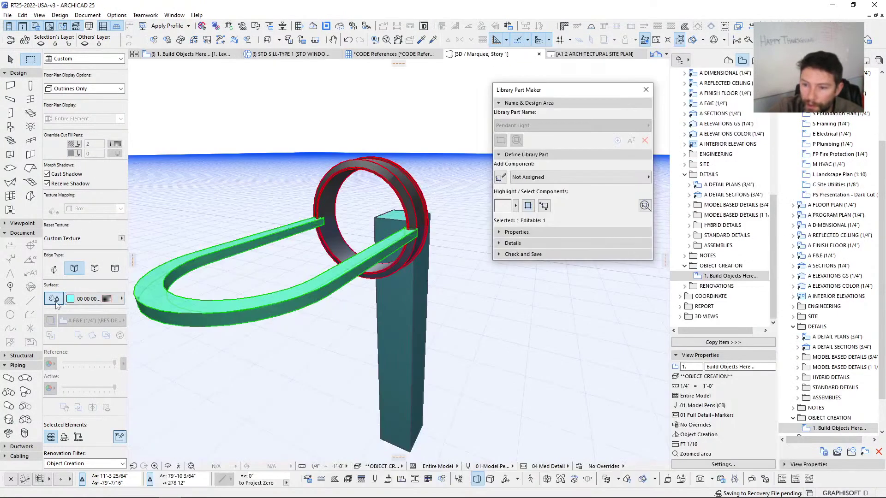
pyautogui.click(55, 303)
# Step: Raise the U-shaped bar slightly in 3D so that its ends are vertically centered on the revolved ring
pyautogui.keyDown('shift'); pyautogui.moveTo(221, 273); pyautogui.dragTo(413, 293, button='middle'); pyautogui.keyUp('shift')
pyautogui.scroll(5, 421, 222)
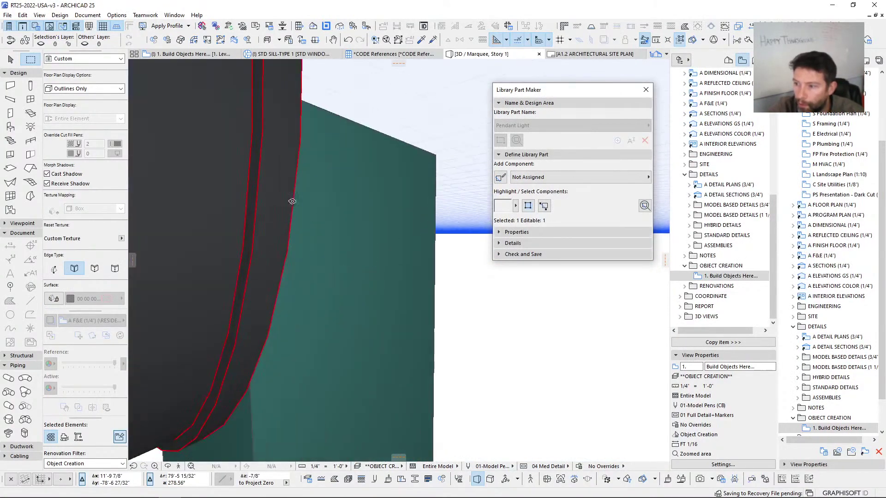
pyautogui.keyDown('shift'); pyautogui.moveTo(421, 222); pyautogui.dragTo(355, 244, button='middle'); pyautogui.keyUp('shift')
pyautogui.scroll(-3, 379, 264)
pyautogui.click(394, 281)
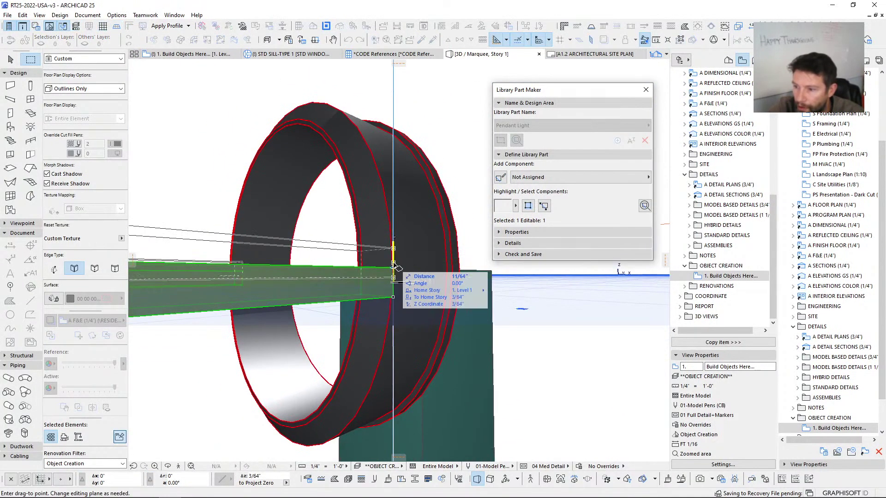
pyautogui.click(386, 250)
# Step: Rotate a copy of the U-shaped bar around the ring's axis so that it stands perpendicular to the original
pyautogui.keyDown('shift'); pyautogui.moveTo(387, 250); pyautogui.dragTo(362, 263, button='middle'); pyautogui.keyUp('shift')
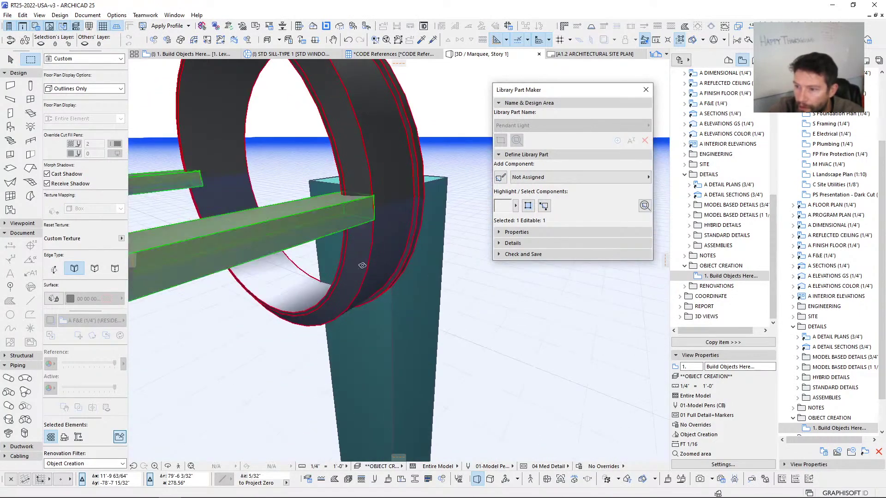
pyautogui.scroll(-6, 353, 223)
pyautogui.keyDown('shift'); pyautogui.moveTo(353, 224); pyautogui.dragTo(418, 256, button='middle'); pyautogui.keyUp('shift')
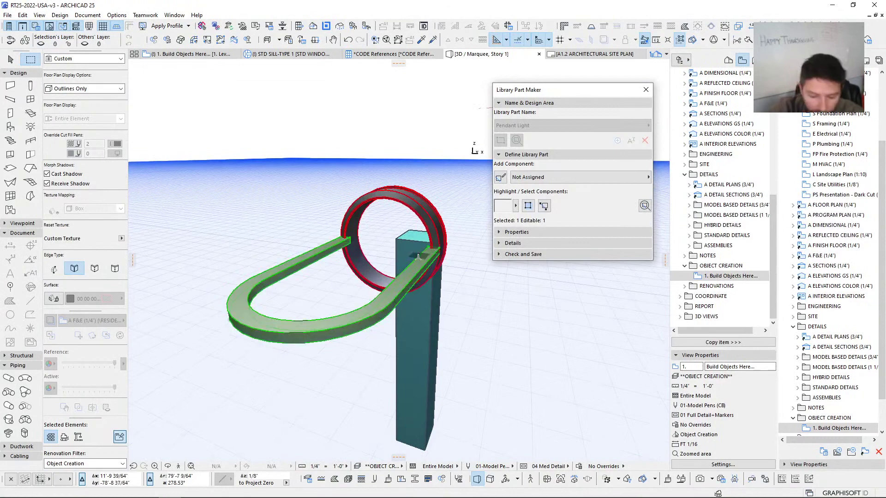
pyautogui.hotkey('ctrl', 'e')
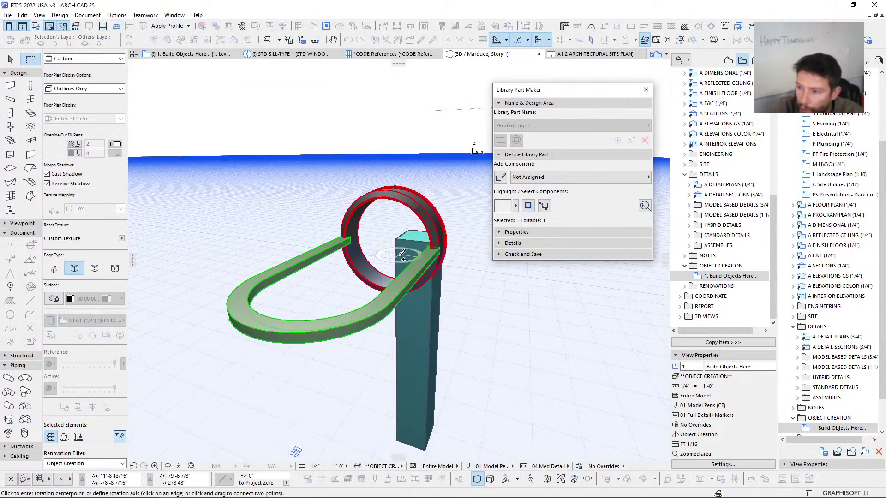
pyautogui.keyDown('shift'); pyautogui.moveTo(406, 445); pyautogui.dragTo(378, 348, button='middle'); pyautogui.keyUp('shift')
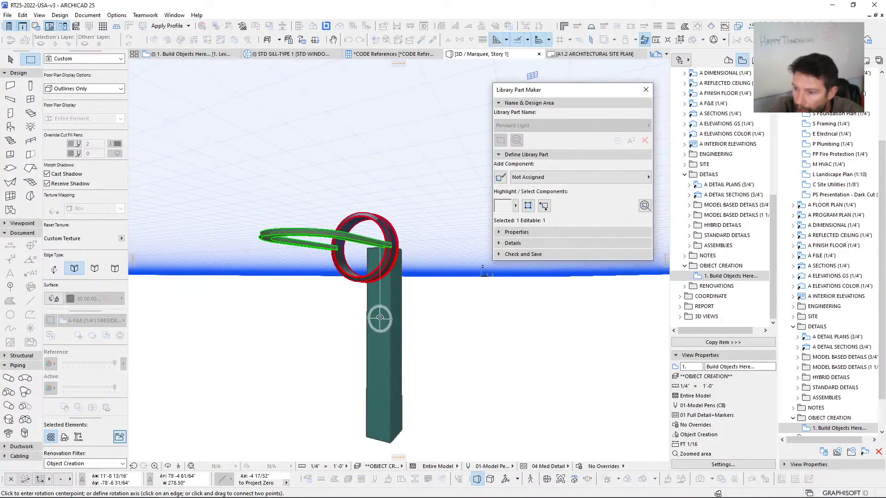
pyautogui.keyDown('shift'); pyautogui.moveTo(373, 248); pyautogui.dragTo(390, 194, button='middle'); pyautogui.keyUp('shift')
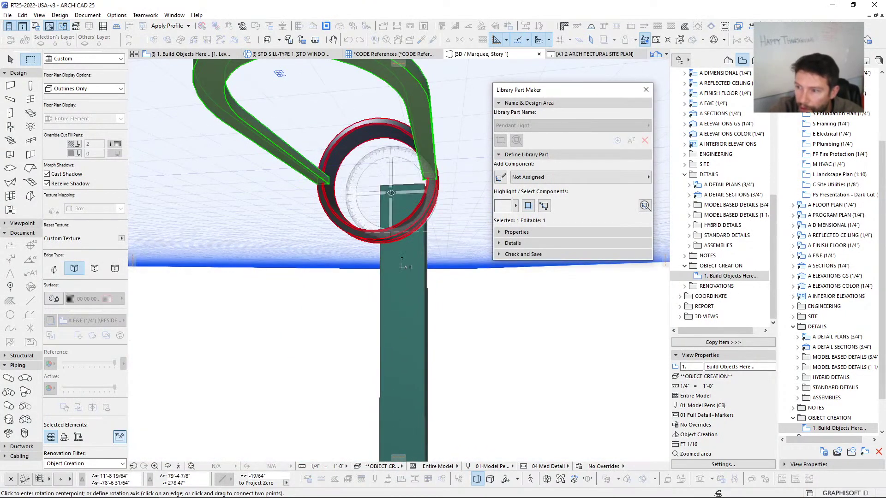
pyautogui.click(390, 192)
pyautogui.click(421, 195)
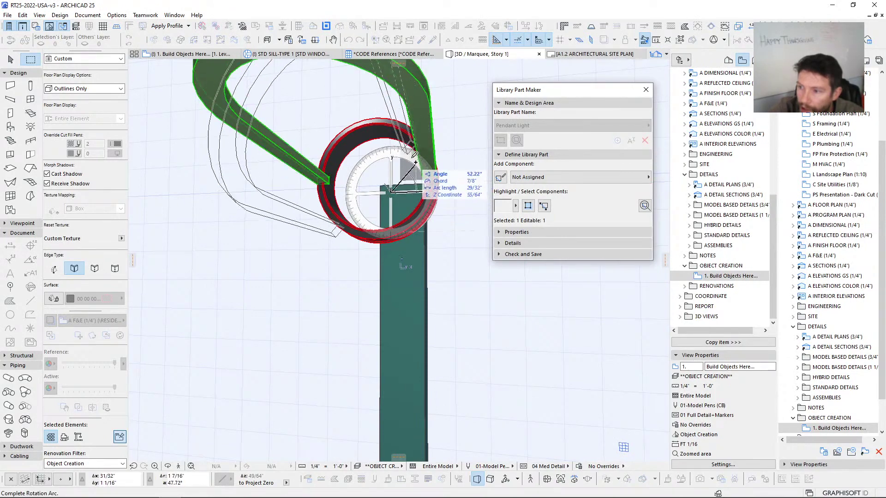
pyautogui.click(406, 157)
# Step: Drag the upright U-shaped bar up about 9/16" to center it on the horizontal bar and clear the selection
pyautogui.keyDown('shift'); pyautogui.moveTo(406, 157); pyautogui.dragTo(321, 307, button='middle'); pyautogui.keyUp('shift')
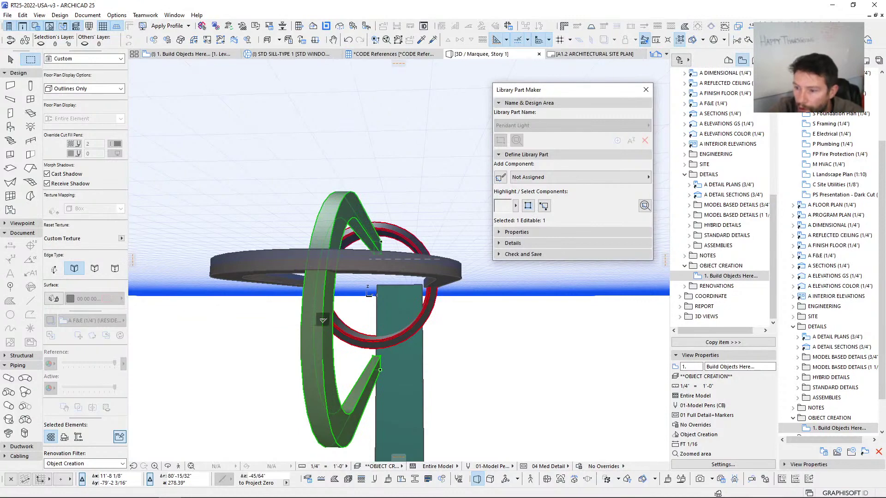
pyautogui.hotkey('ctrl', 'd')
pyautogui.click(323, 319)
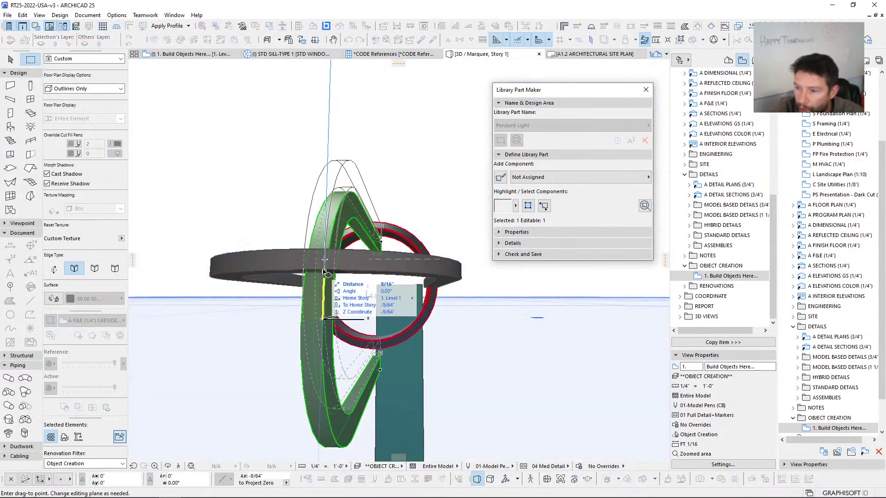
pyautogui.click(326, 265)
pyautogui.keyDown('shift'); pyautogui.moveTo(360, 268); pyautogui.dragTo(349, 217, button='middle'); pyautogui.keyUp('shift')
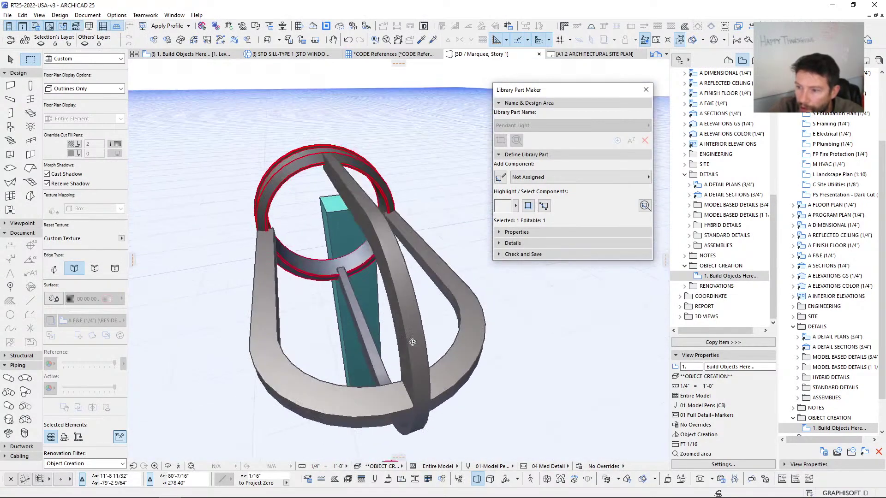
pyautogui.press('Escape')
# Step: In the floor plan, drag the upright cage bar about 1/8" sideways onto the lamp's center line and clear the selection
pyautogui.press('F2')
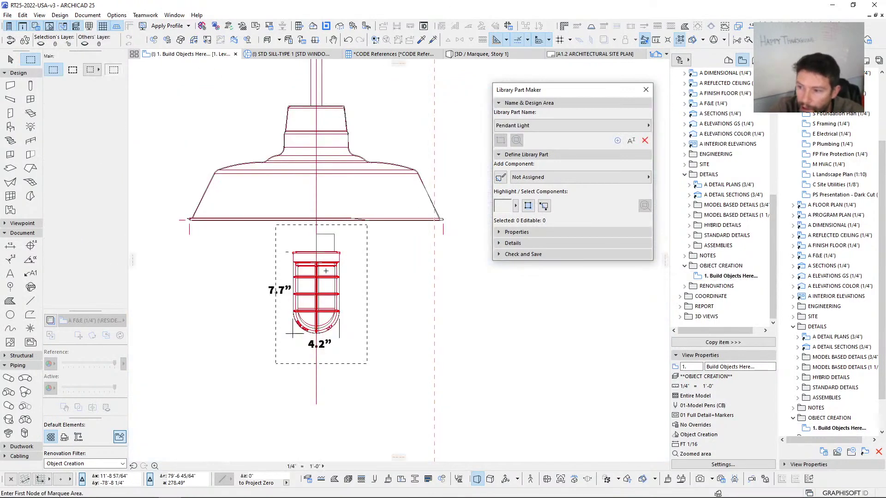
pyautogui.scroll(6, 319, 235)
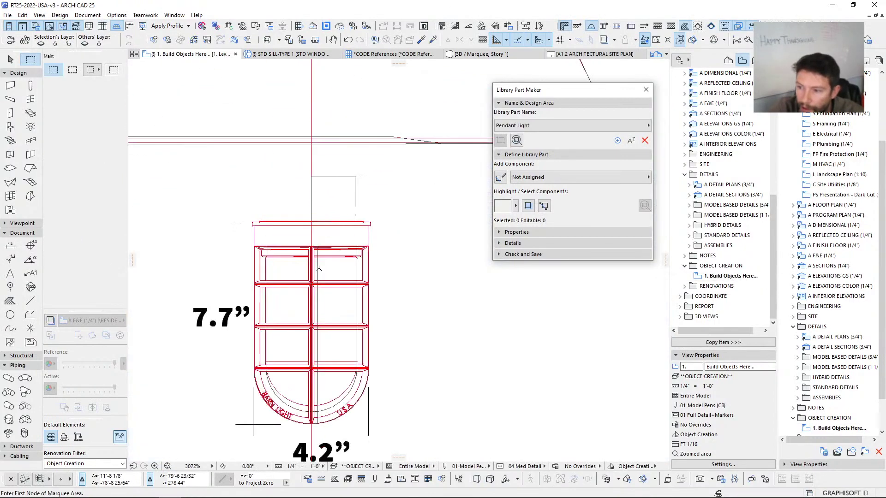
pyautogui.keyDown('shift'); pyautogui.click(311, 225); pyautogui.keyUp('shift')
pyautogui.scroll(5, 311, 225)
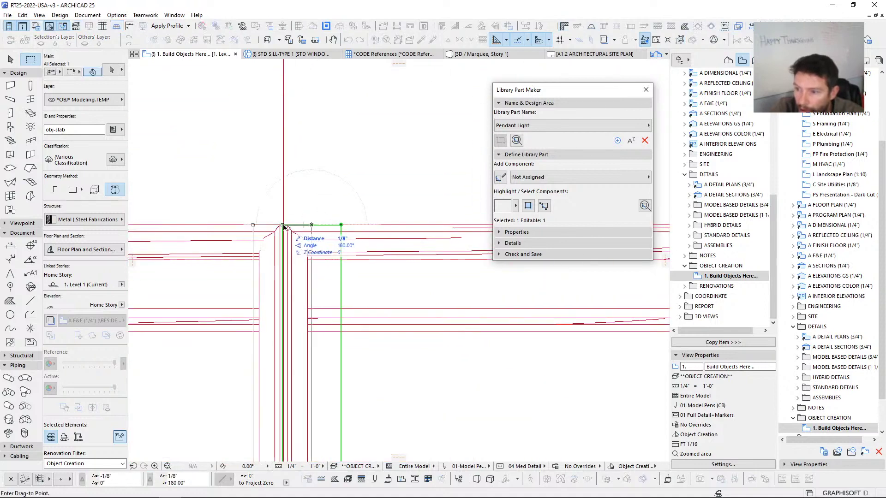
pyautogui.scroll(2, 282, 227)
pyautogui.scroll(-14, 276, 227)
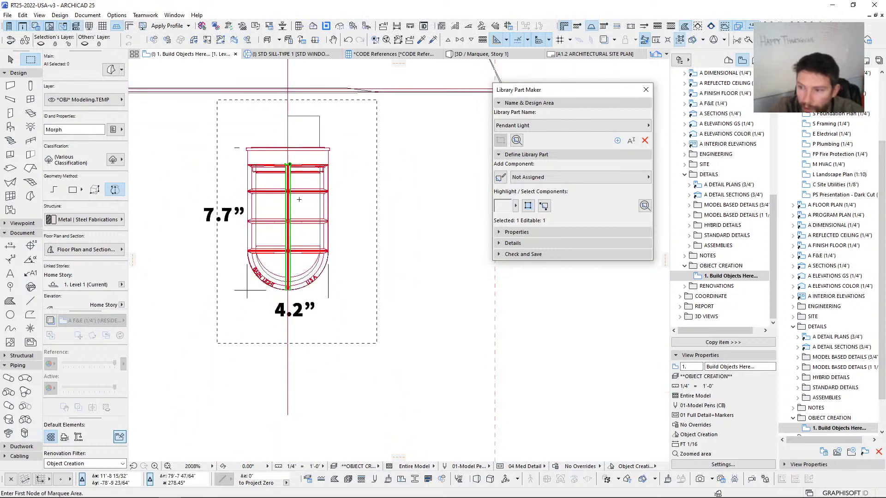
pyautogui.press('Escape')
pyautogui.press('Escape')
pyautogui.moveTo(339, 94); pyautogui.dragTo(350, 130, button='middle')
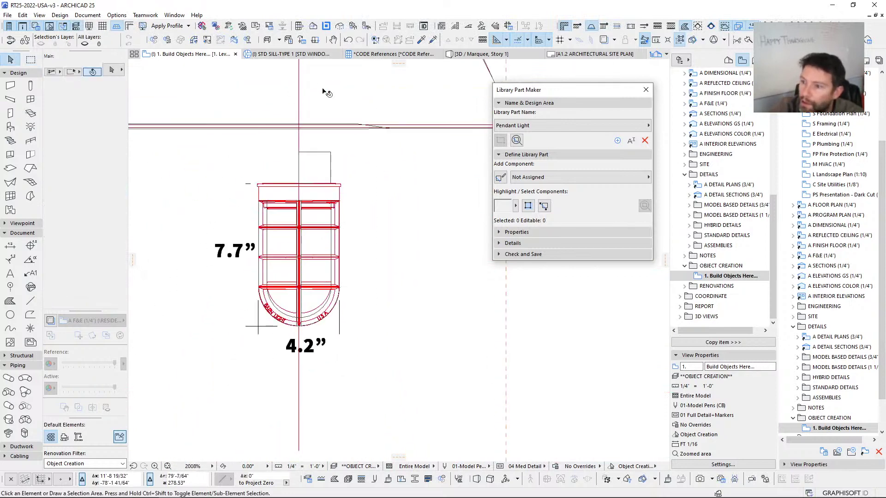
# Step: In 3D, select the three loose rings and drag them up 1'-3 1/4" to Level 1, around the cage bars
pyautogui.click(480, 54)
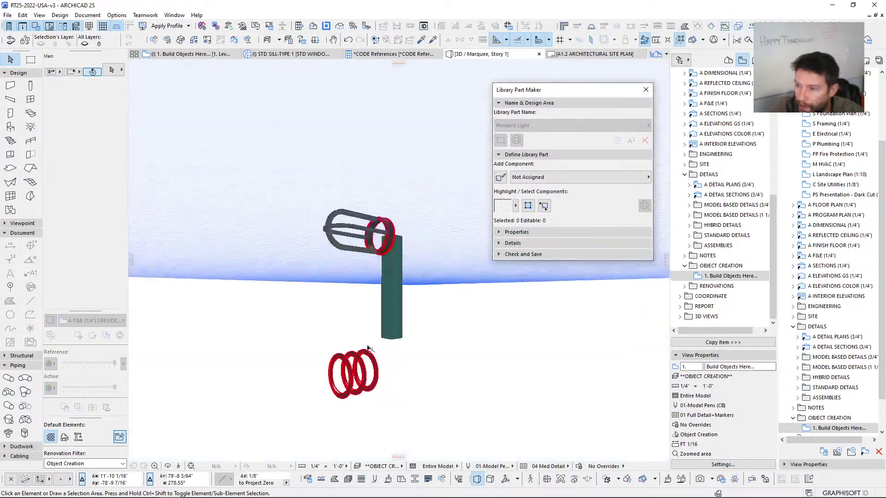
pyautogui.keyDown('shift'); pyautogui.moveTo(368, 346); pyautogui.dragTo(314, 366, button='middle'); pyautogui.keyUp('shift')
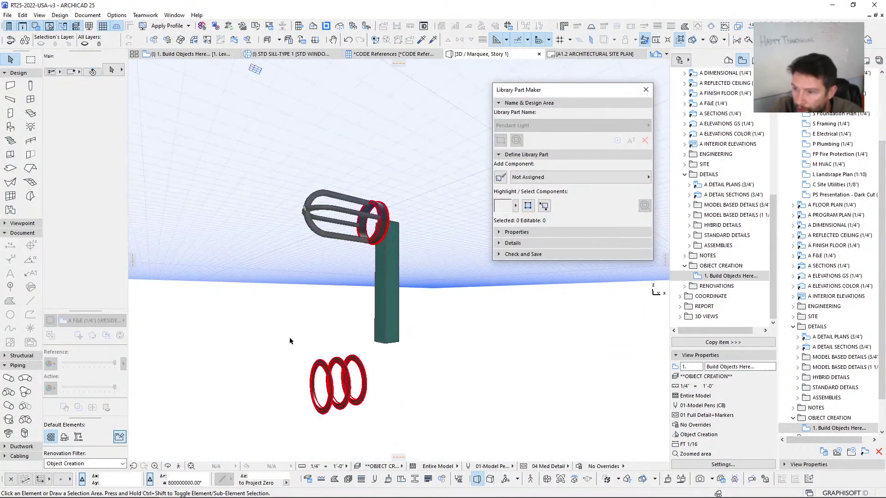
pyautogui.moveTo(290, 341); pyautogui.dragTo(380, 422)
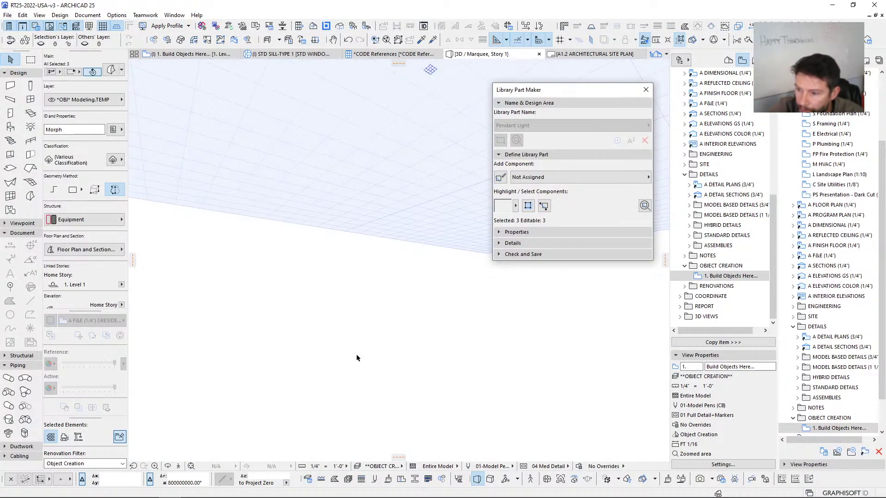
pyautogui.scroll(-2, 356, 356)
pyautogui.scroll(2, 350, 378)
pyautogui.scroll(-2, 348, 377)
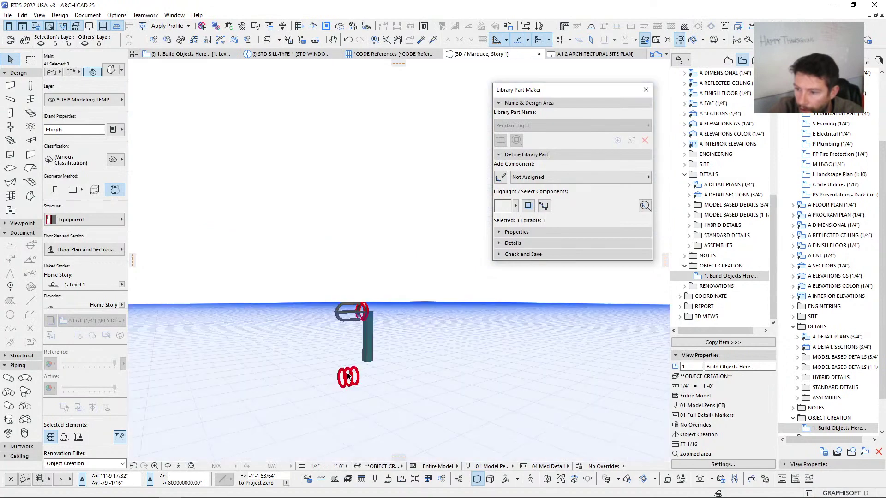
pyautogui.scroll(4, 358, 376)
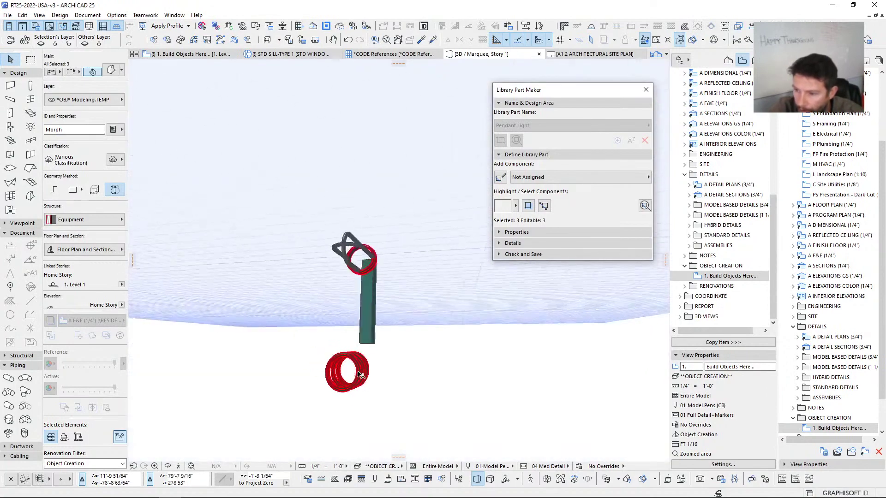
pyautogui.scroll(2, 361, 374)
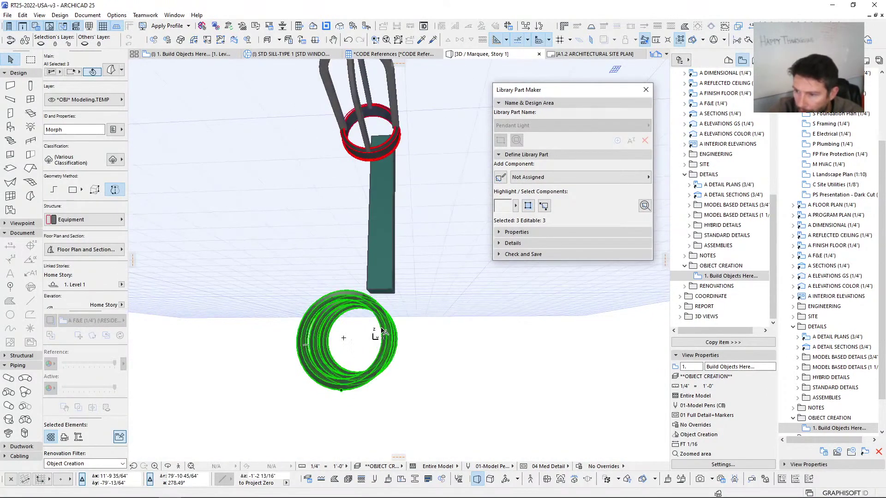
pyautogui.hotkey('ctrl', 'd')
pyautogui.click(346, 338)
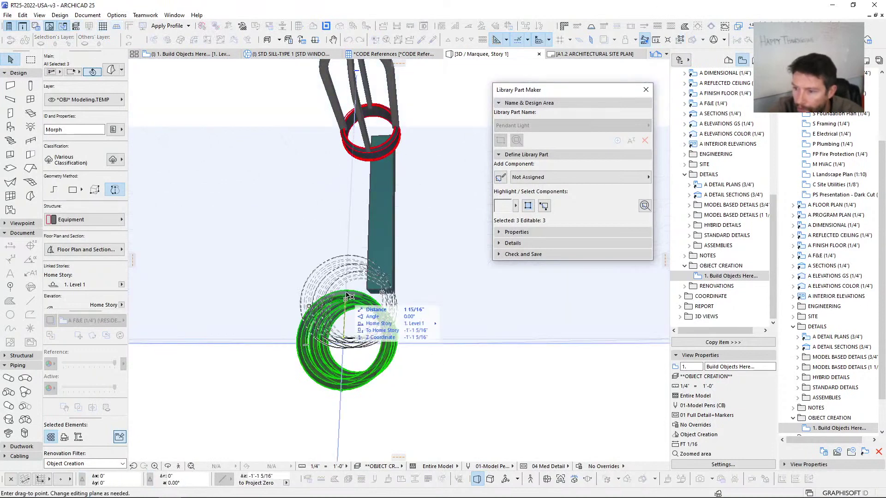
pyautogui.moveTo(347, 200); pyautogui.dragTo(351, 292, button='middle')
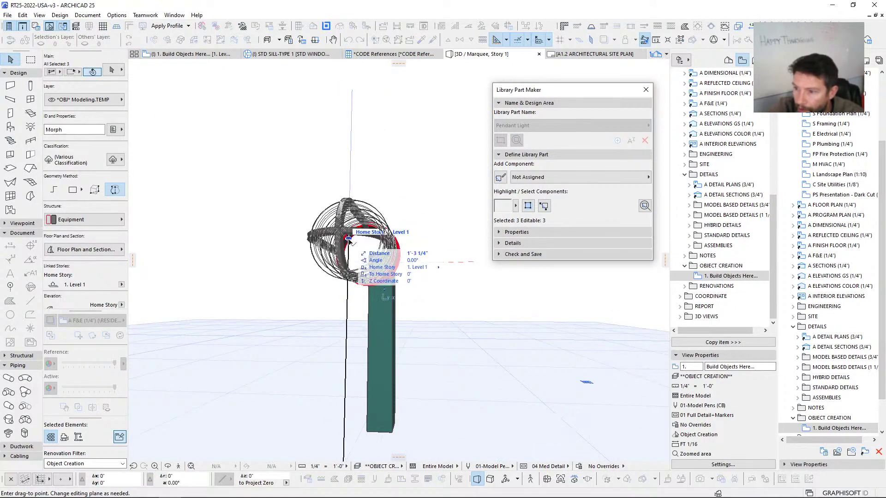
pyautogui.moveTo(371, 259)
pyautogui.keyDown('shift'); pyautogui.mouseDown(button='middle')
pyautogui.moveTo(314, 382)
pyautogui.moveTo(265, 218)
pyautogui.moveTo(437, 230)
pyautogui.mouseUp(button='middle'); pyautogui.keyUp('shift')
pyautogui.click(263, 174)
# Step: Select all six cage parts and override their surface with 05 50 00 | Metal | Aluminum
pyautogui.click(235, 159)
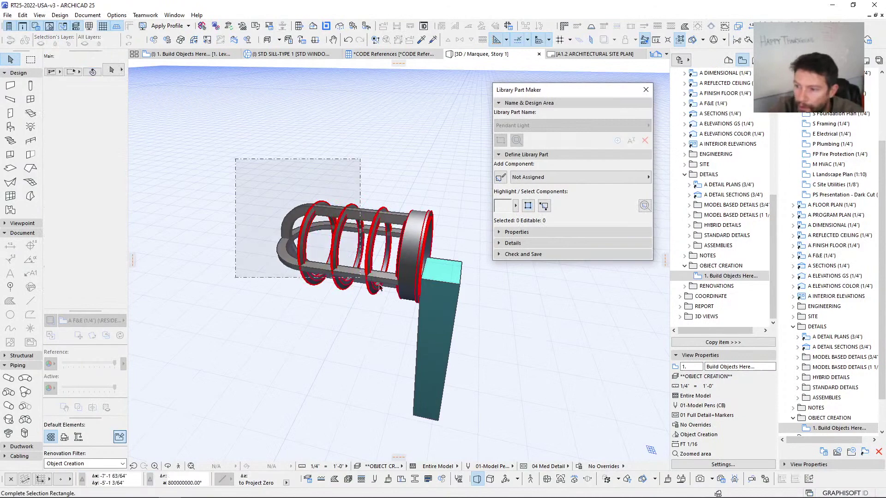
pyautogui.click(438, 324)
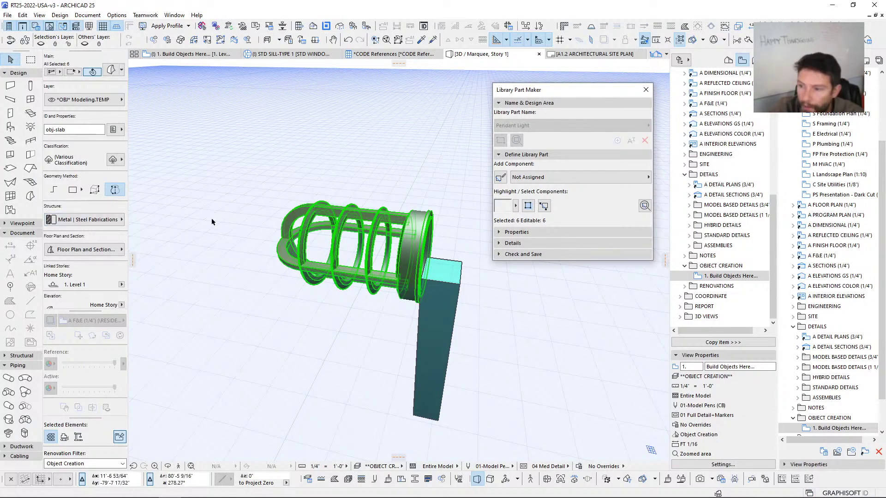
pyautogui.keyDown('shift'); pyautogui.moveTo(212, 222); pyautogui.dragTo(239, 154, button='middle'); pyautogui.keyUp('shift')
pyautogui.click(88, 219)
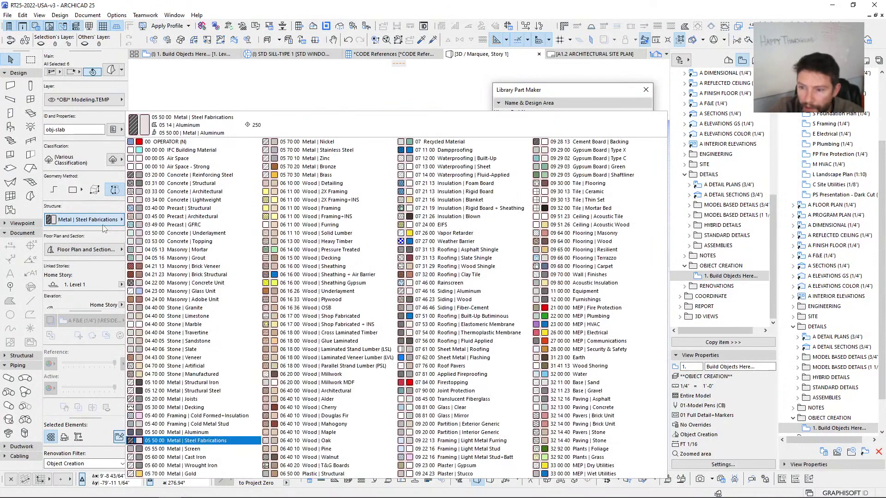
pyautogui.click(105, 222)
pyautogui.scroll(-2, 90, 263)
pyautogui.scroll(-3, 79, 264)
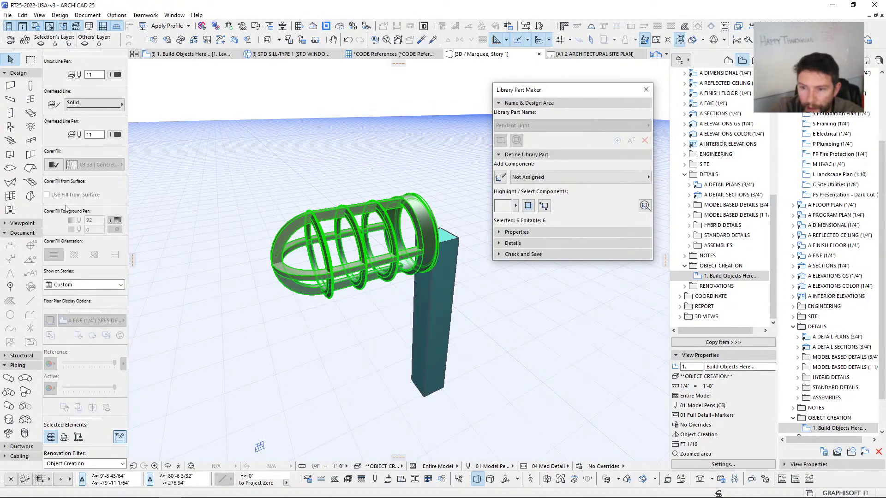
pyautogui.scroll(-5, 69, 217)
pyautogui.click(54, 299)
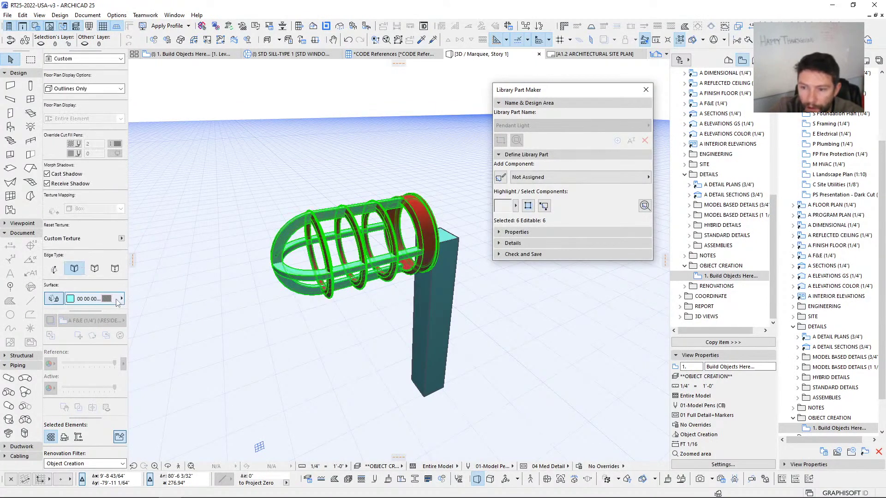
pyautogui.click(106, 300)
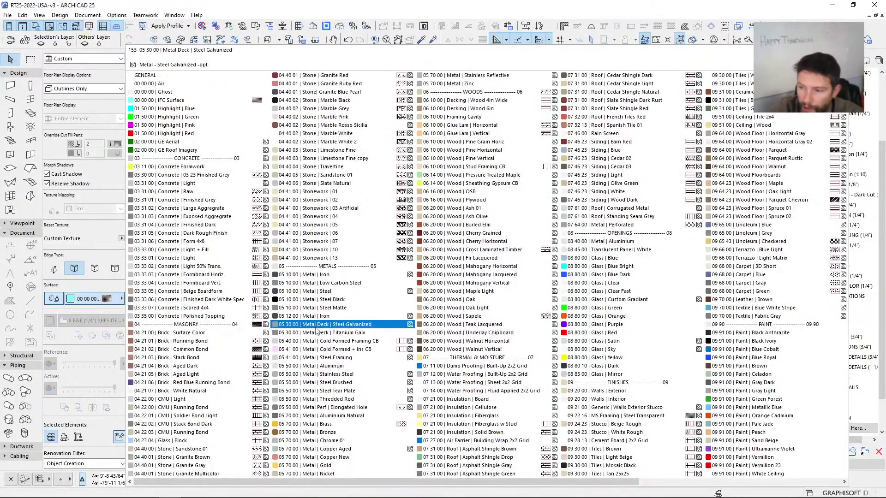
pyautogui.click(315, 367)
# Step: Set the uncut line pen of the selected cage parts to 65
pyautogui.keyDown('shift'); pyautogui.moveTo(345, 275); pyautogui.dragTo(267, 292, button='middle'); pyautogui.keyUp('shift')
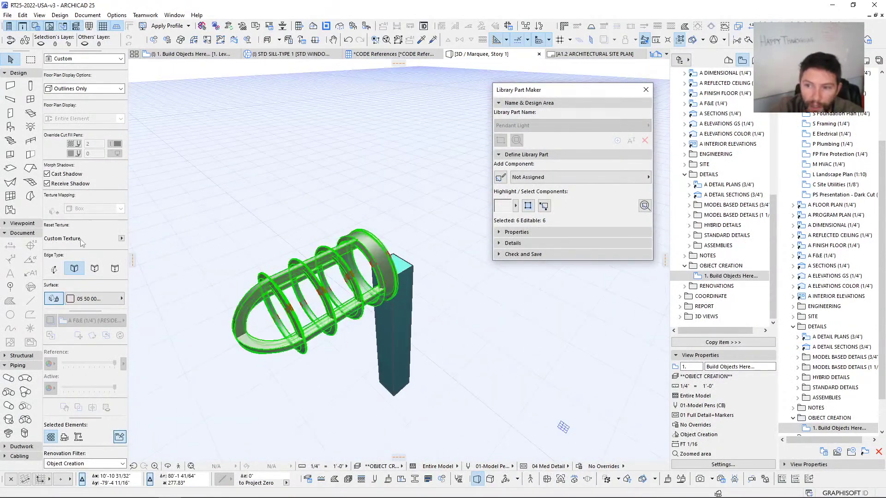
pyautogui.scroll(5, 81, 243)
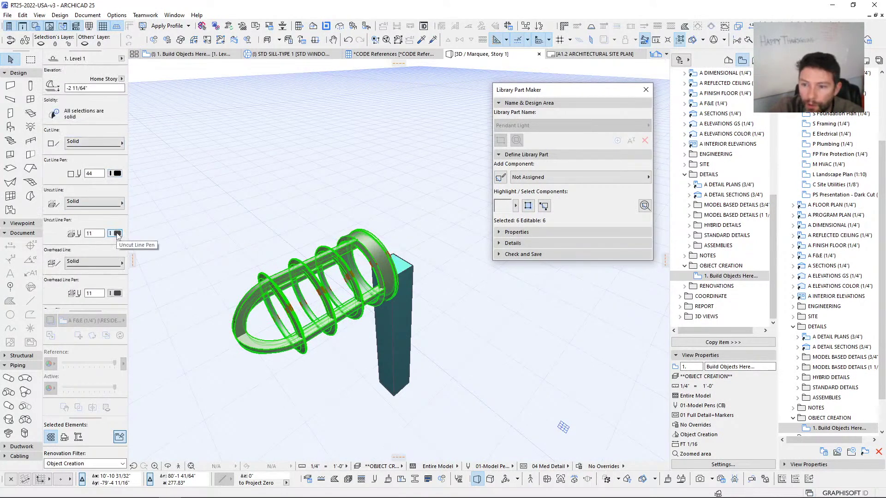
pyautogui.click(116, 233)
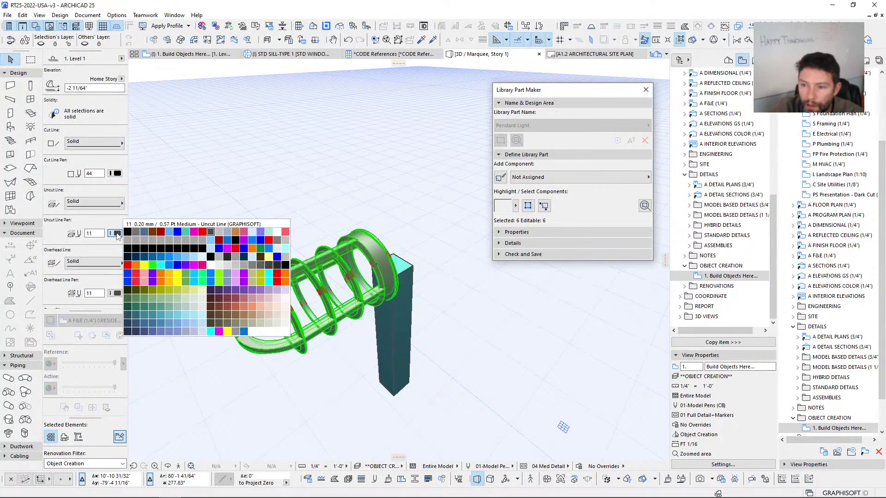
pyautogui.click(162, 258)
# Step: Merge the selected cage bars and rings into a single morph with a Boolean union, check it by selecting it, and clear the selection
pyautogui.keyDown('shift'); pyautogui.moveTo(336, 301); pyautogui.dragTo(314, 257, button='middle'); pyautogui.keyUp('shift')
pyautogui.rightClick(274, 180)
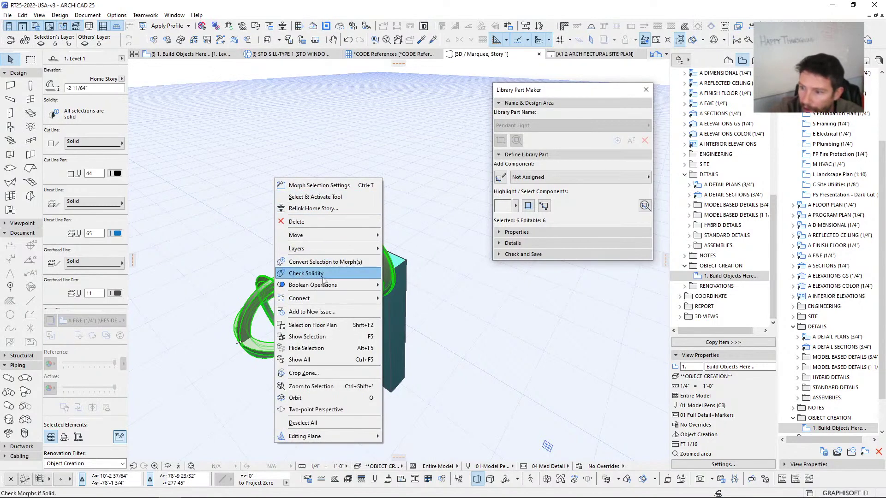
pyautogui.moveTo(339, 289)
pyautogui.click(401, 285)
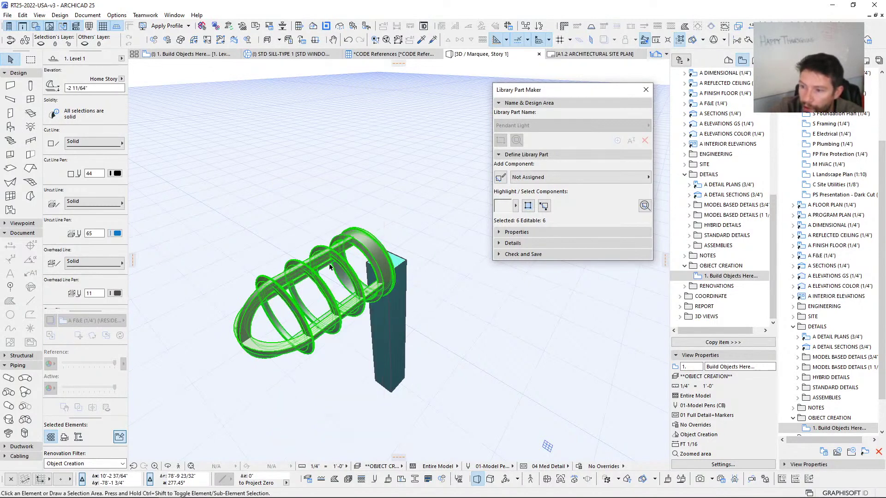
pyautogui.press('Escape')
pyautogui.click(374, 253)
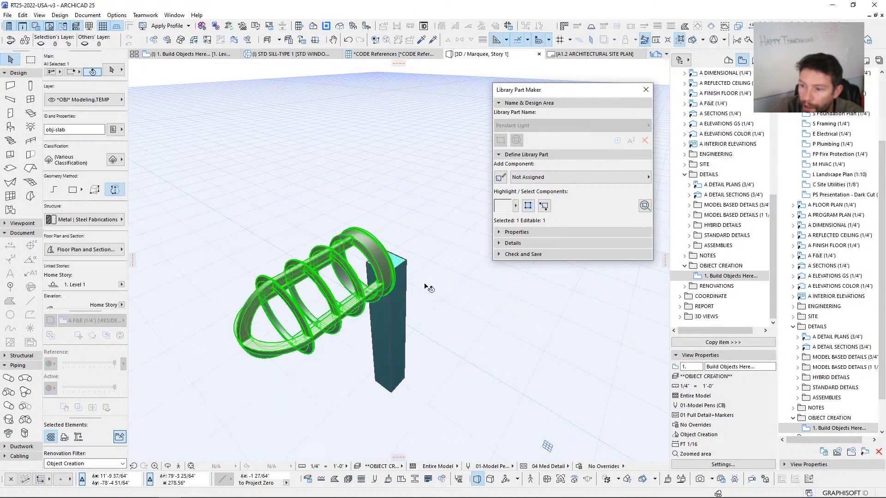
pyautogui.keyDown('shift'); pyautogui.moveTo(431, 283); pyautogui.dragTo(400, 333, button='middle'); pyautogui.keyUp('shift')
pyautogui.press('Escape')
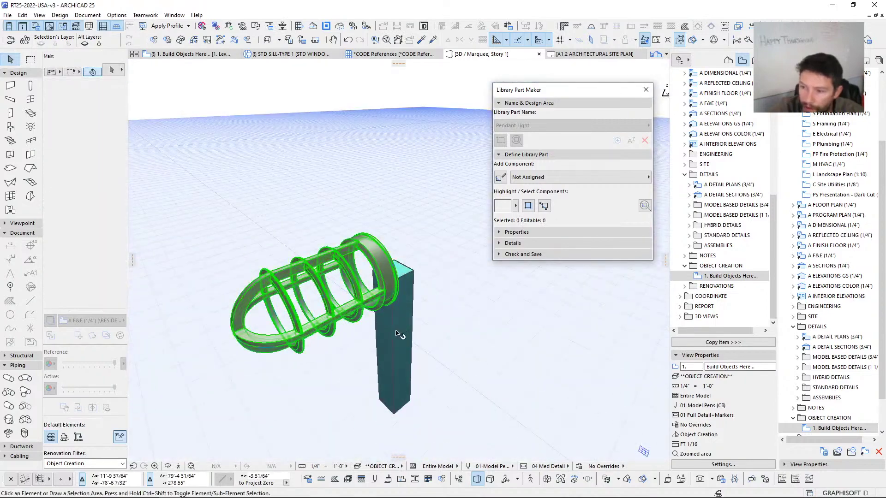
# Step: Open the floor plan and enclose the whole pendant light, from canopy to cage, in a marquee
pyautogui.press('F2')
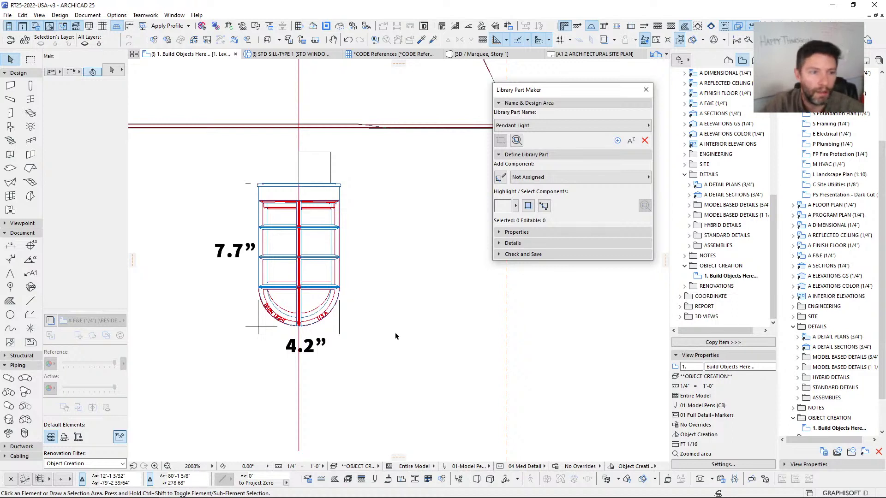
pyautogui.scroll(-6, 366, 314)
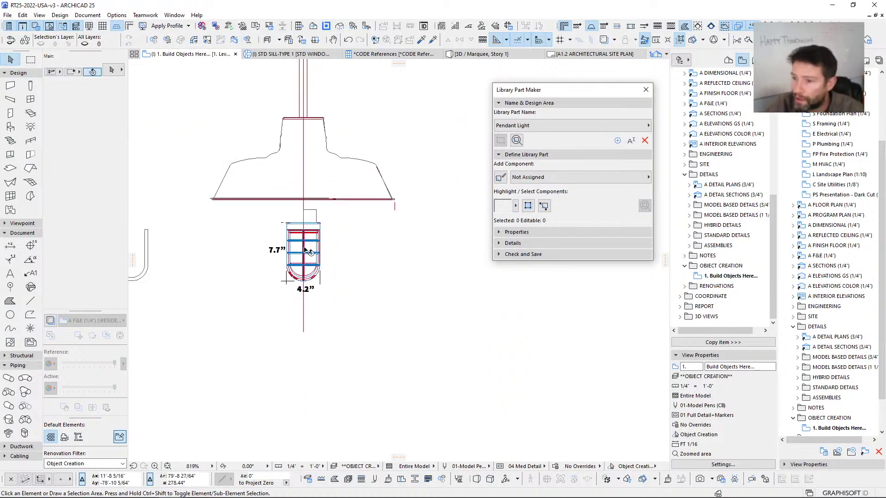
pyautogui.scroll(-2, 287, 194)
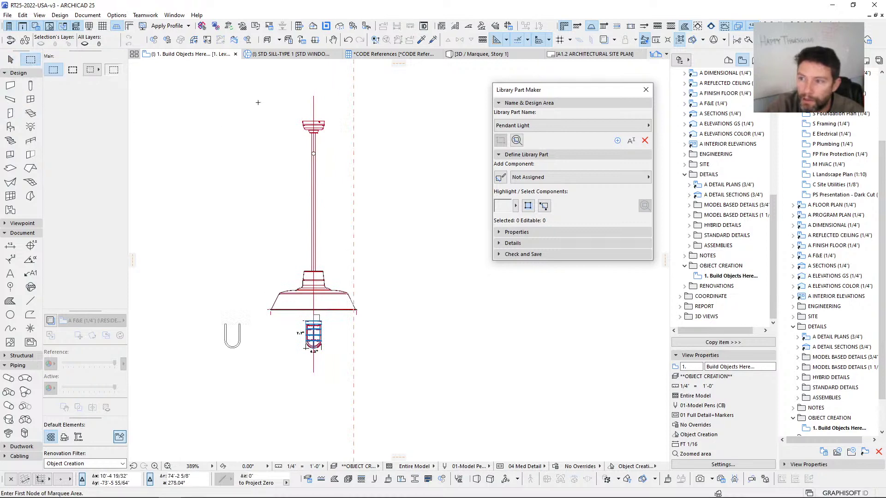
pyautogui.moveTo(241, 104); pyautogui.dragTo(378, 363)
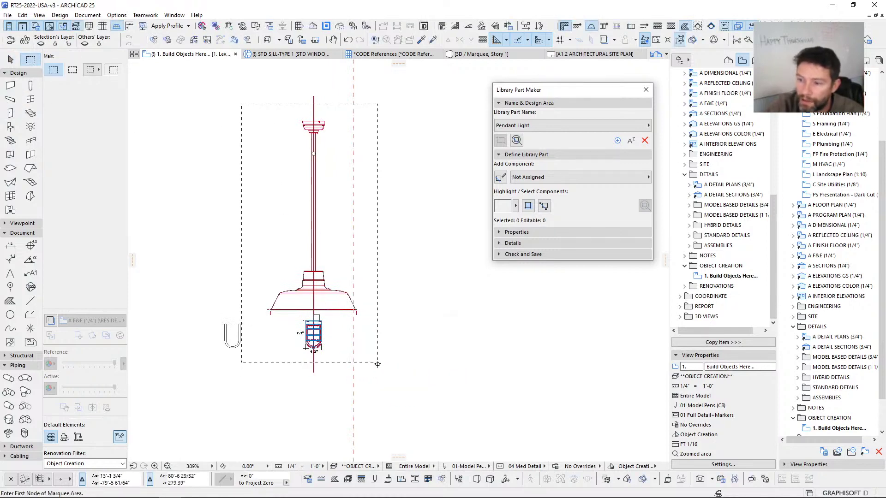
# Step: Stretch the far edge of the small slab behind the cage up past the ceiling canopy and clear the selection
pyautogui.scroll(5, 315, 321)
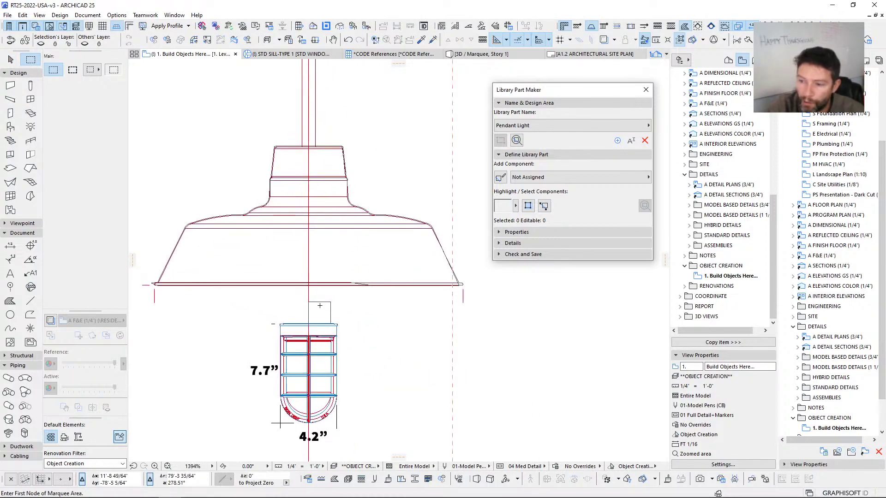
pyautogui.click(323, 305)
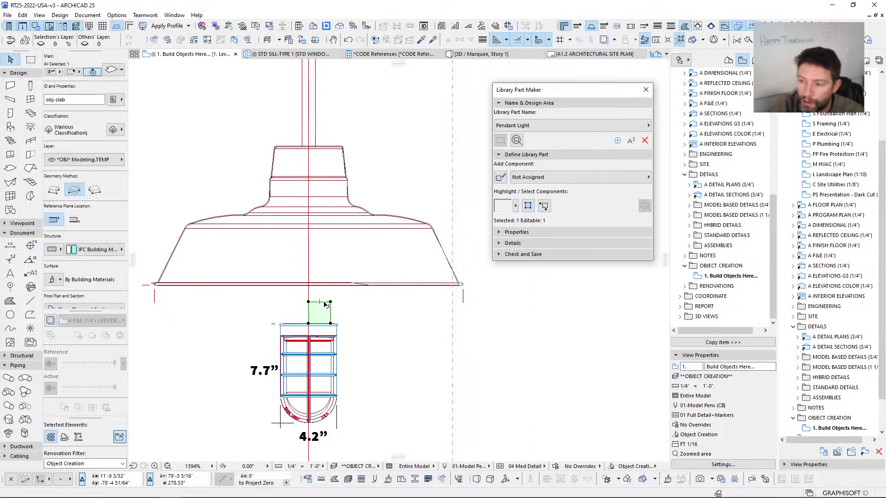
pyautogui.click(326, 305)
pyautogui.scroll(-5, 323, 299)
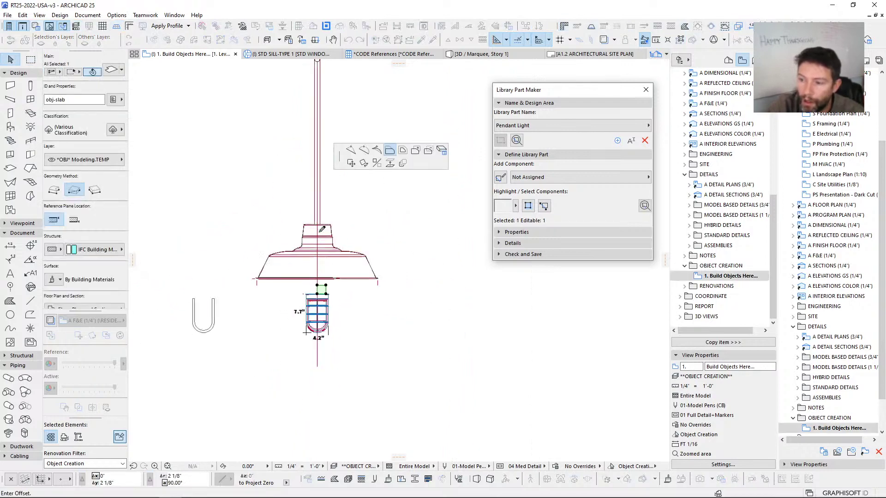
pyautogui.click(323, 165)
pyautogui.scroll(-3, 326, 240)
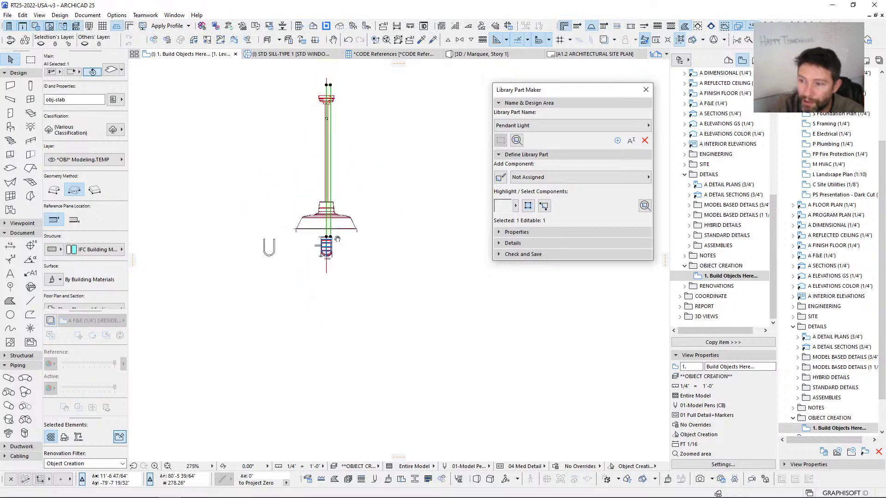
pyautogui.moveTo(337, 238); pyautogui.dragTo(325, 317, button='middle')
pyautogui.click(239, 152)
# Step: Draw a new marquee around the pendant light including the extended slab and show its contents in 3D
pyautogui.press('m')
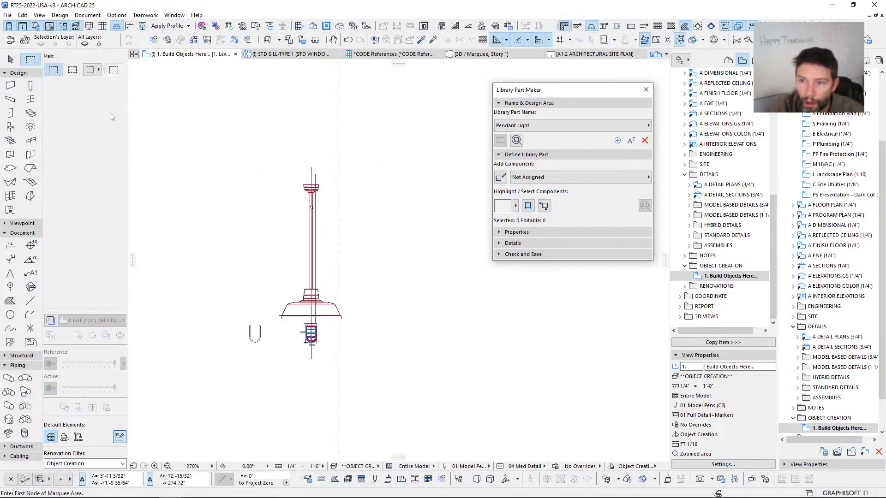
pyautogui.moveTo(259, 148); pyautogui.dragTo(362, 362)
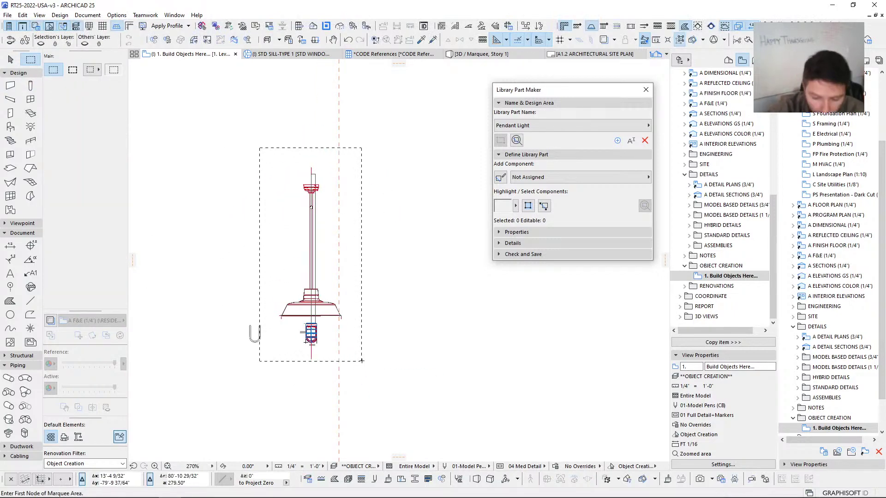
pyautogui.press('F5')
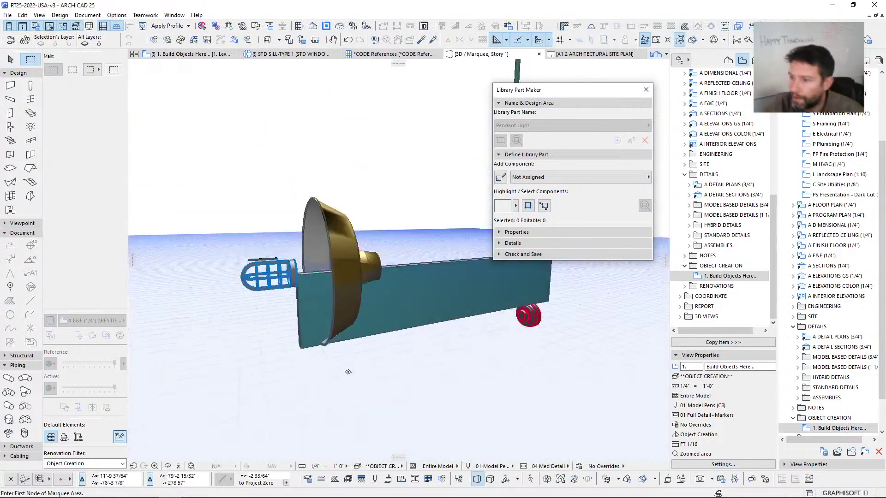
# Step: Select the merged cage and drag it about 5 1/2" along the slab's upper edge into the lamp shade
pyautogui.keyDown('shift'); pyautogui.moveTo(348, 372); pyautogui.dragTo(349, 372, button='middle'); pyautogui.keyUp('shift')
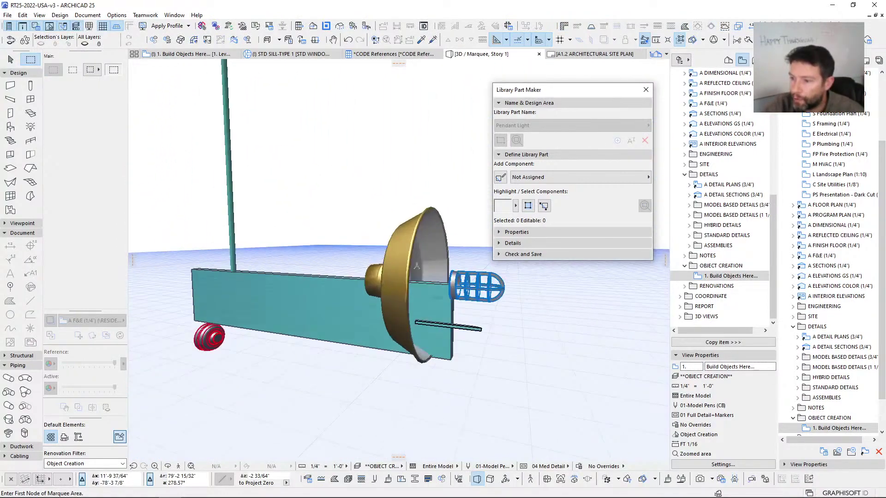
pyautogui.click(418, 272)
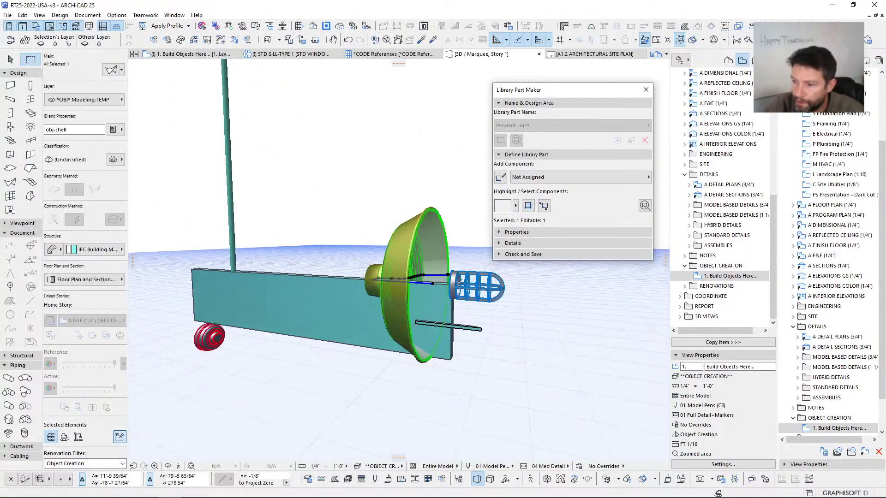
pyautogui.press('Escape')
pyautogui.click(463, 285)
pyautogui.scroll(10, 432, 341)
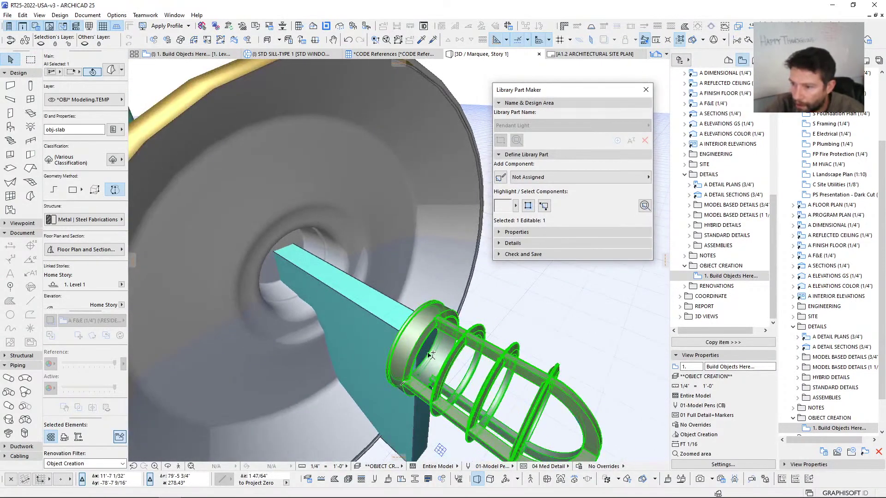
pyautogui.hotkey('ctrl', 'd')
pyautogui.keyDown('shift'); pyautogui.moveTo(395, 328); pyautogui.dragTo(432, 341, button='middle'); pyautogui.keyUp('shift')
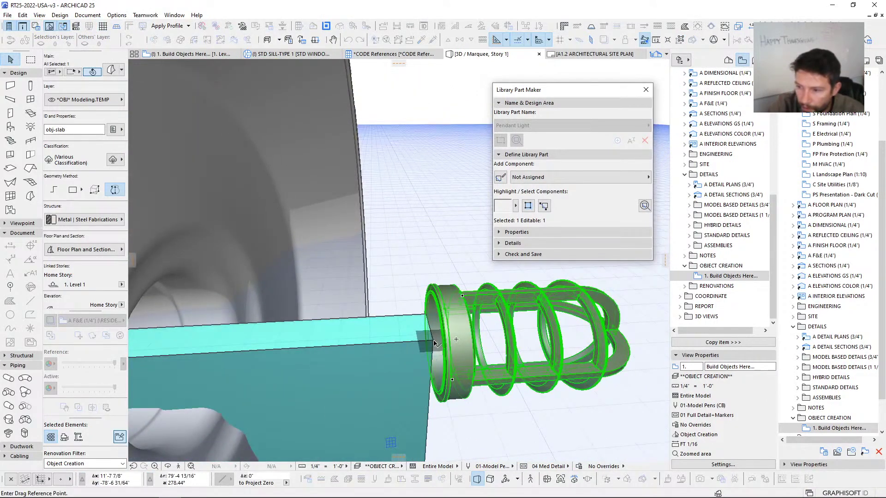
pyautogui.click(415, 343)
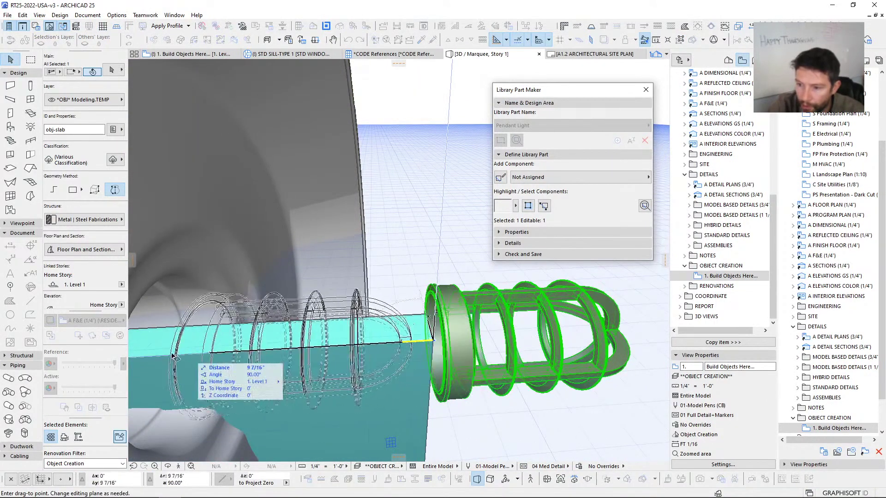
pyautogui.click(254, 362)
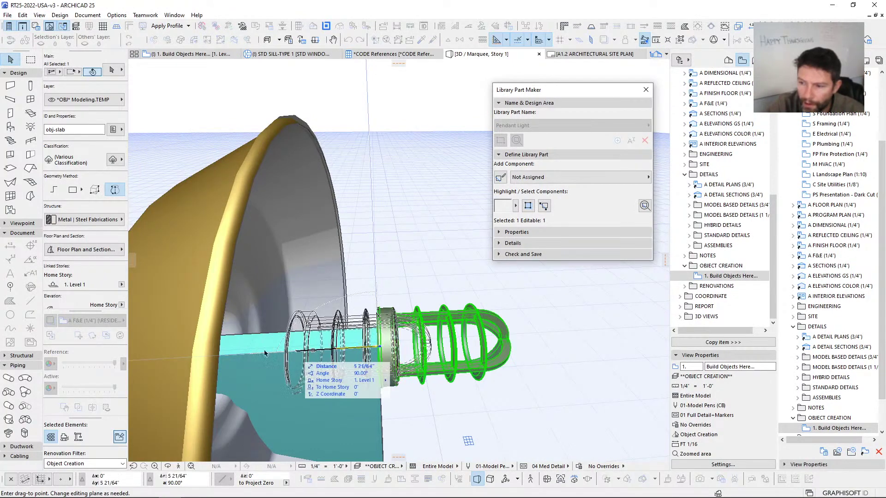
pyautogui.click(255, 354)
# Step: Examine the cage's position inside the shade from several sides, with the selection cleared
pyautogui.keyDown('shift'); pyautogui.moveTo(437, 296); pyautogui.dragTo(370, 313, button='middle'); pyautogui.keyUp('shift')
pyautogui.scroll(2, 362, 247)
pyautogui.scroll(-2, 339, 297)
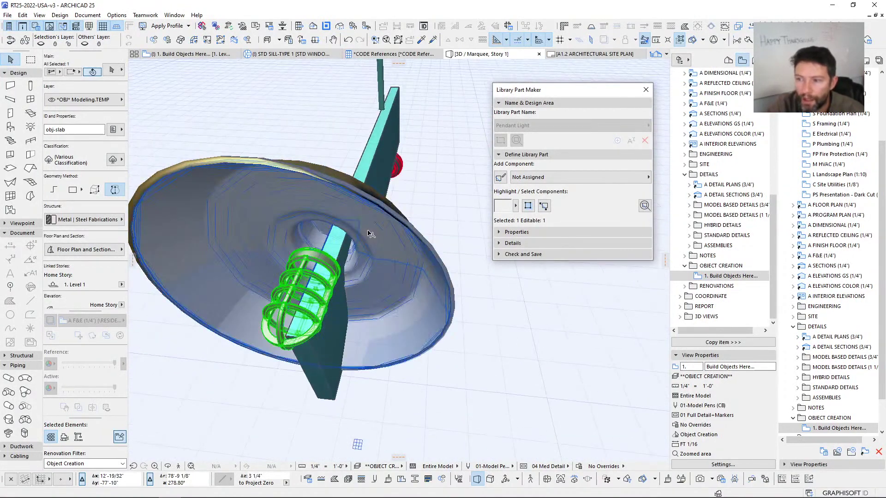
pyautogui.keyDown('shift'); pyautogui.moveTo(339, 253); pyautogui.dragTo(304, 261, button='middle'); pyautogui.keyUp('shift')
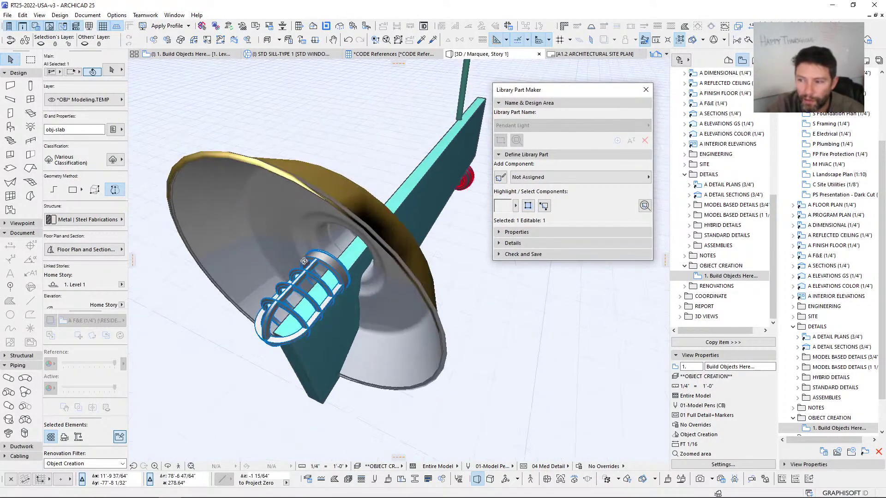
pyautogui.press('Escape')
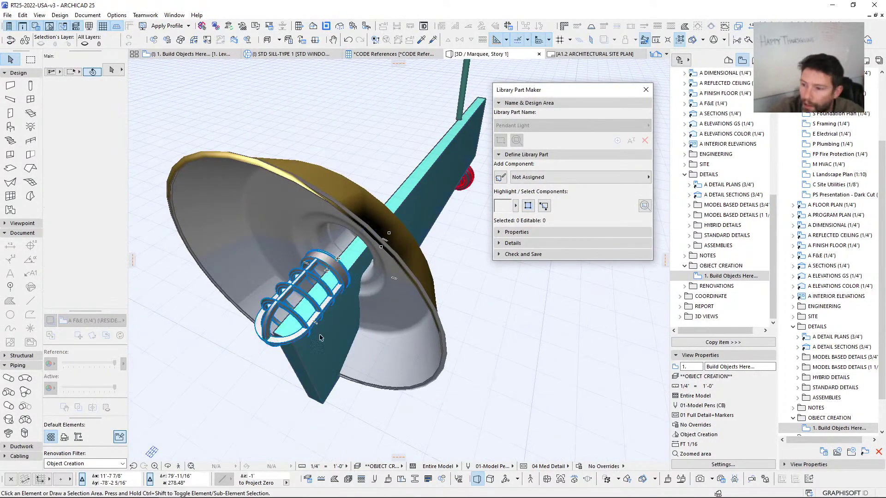
pyautogui.keyDown('shift'); pyautogui.moveTo(320, 338); pyautogui.dragTo(354, 286, button='middle'); pyautogui.keyUp('shift')
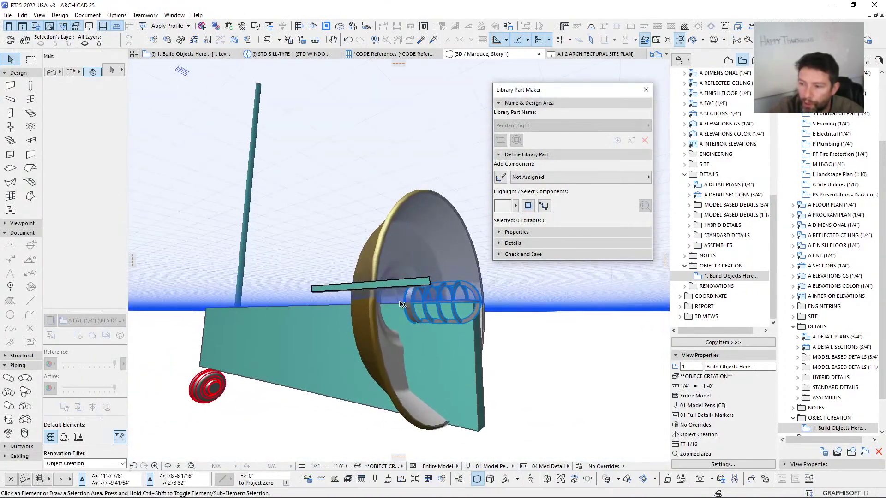
pyautogui.keyDown('shift'); pyautogui.moveTo(401, 303); pyautogui.dragTo(336, 323, button='middle'); pyautogui.keyUp('shift')
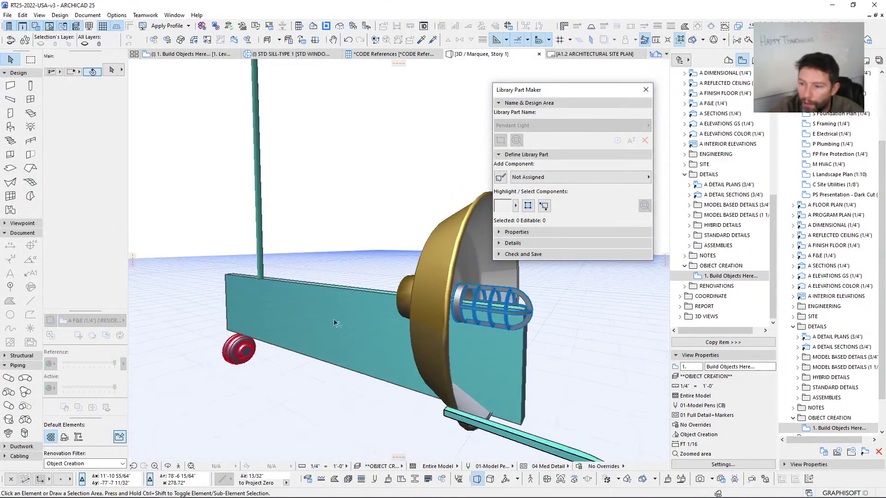
# Step: Select the ceiling canopy and drag it up so it lines up with the large slab's upper edge
pyautogui.click(247, 359)
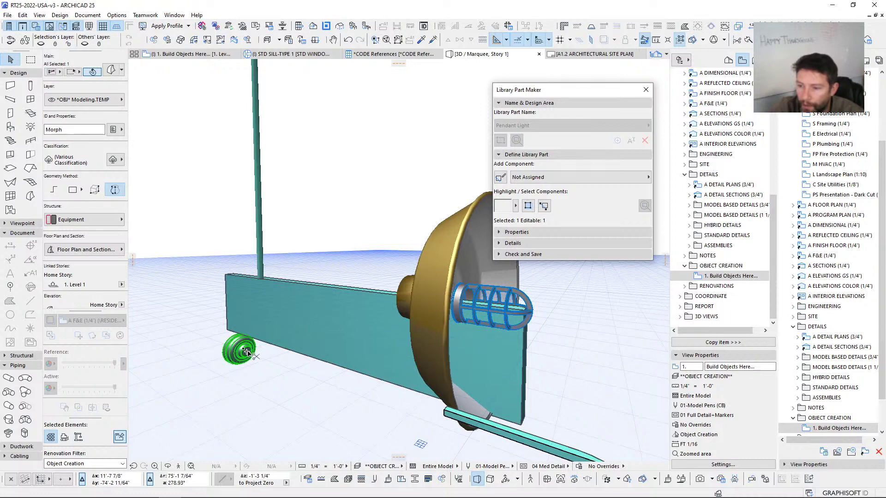
pyautogui.click(246, 353)
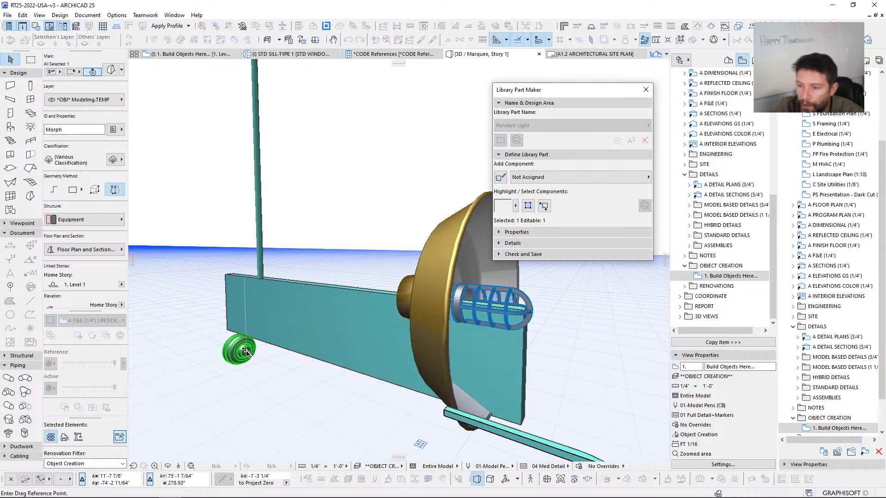
pyautogui.click(245, 278)
pyautogui.keyDown('shift'); pyautogui.moveTo(263, 270); pyautogui.dragTo(281, 293, button='middle'); pyautogui.keyUp('shift')
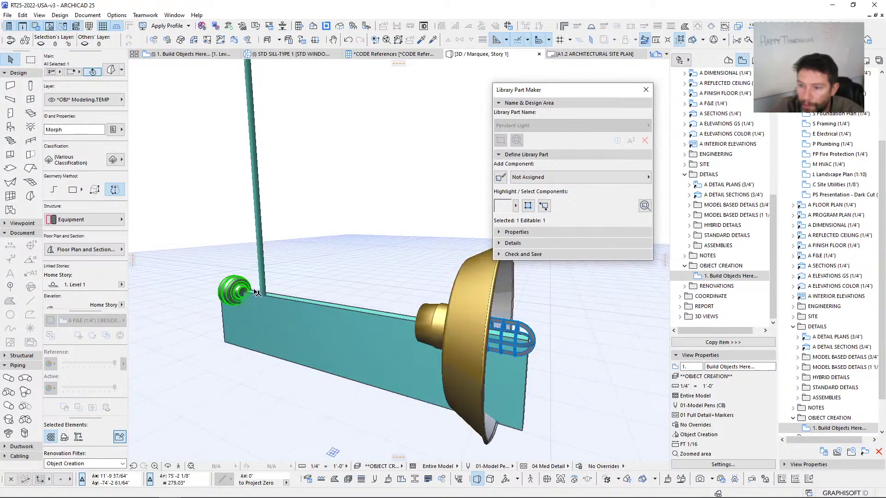
# Step: Add the shade and cage to the canopy selection and rotate them a quarter turn in the slab's vertical plane, canopy on top
pyautogui.keyDown('shift'); pyautogui.click(526, 329); pyautogui.keyUp('shift')
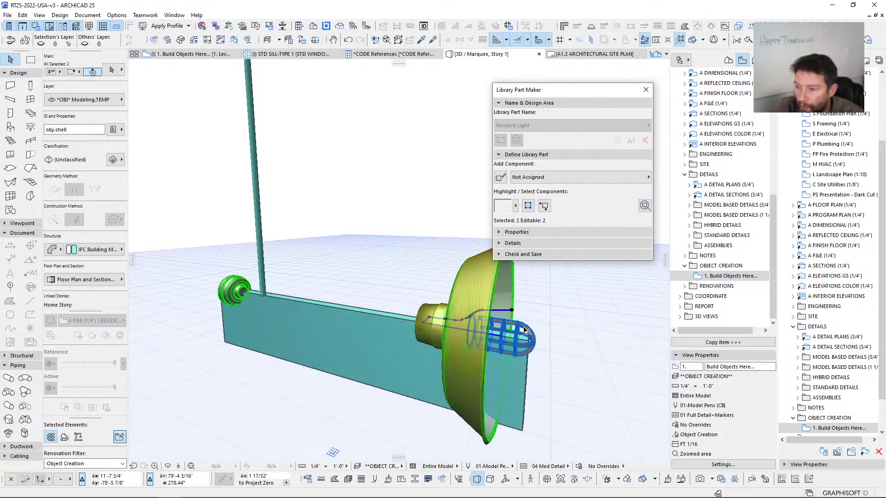
pyautogui.keyDown('shift'); pyautogui.click(428, 319); pyautogui.keyUp('shift')
pyautogui.keyDown('shift'); pyautogui.moveTo(354, 308); pyautogui.dragTo(399, 326, button='middle'); pyautogui.keyUp('shift')
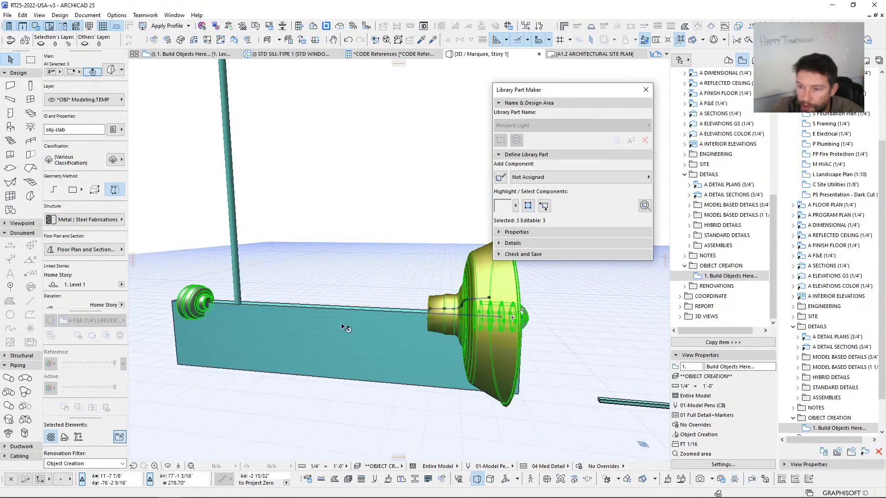
pyautogui.hotkey('ctrl', 'e')
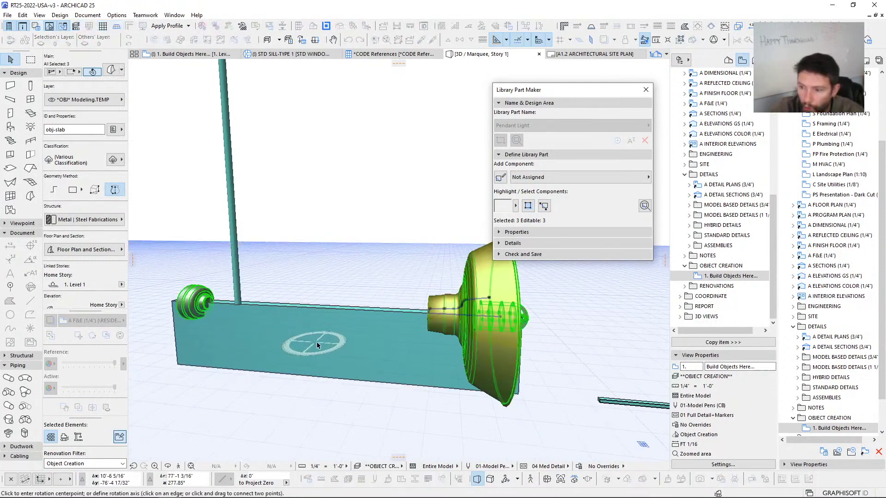
pyautogui.moveTo(317, 345)
pyautogui.keyDown('shift'); pyautogui.mouseDown(button='middle')
pyautogui.moveTo(325, 335)
pyautogui.moveTo(305, 323)
pyautogui.moveTo(309, 349)
pyautogui.mouseUp(button='middle'); pyautogui.keyUp('shift')
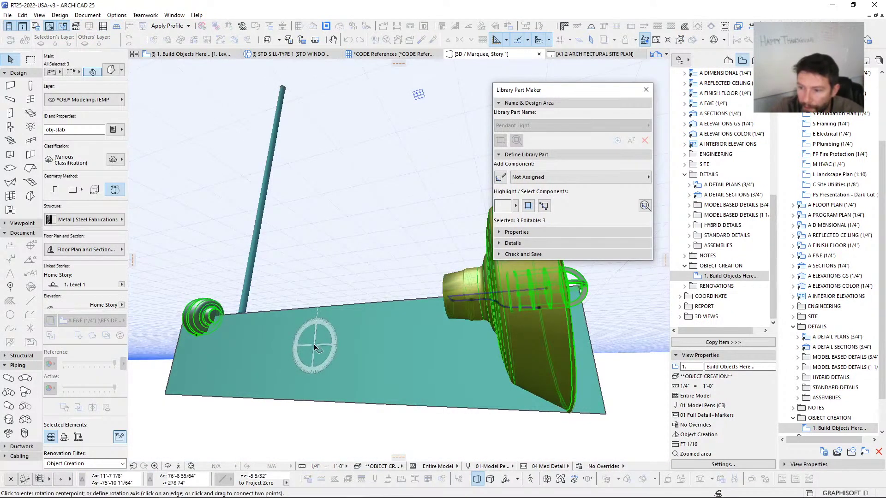
pyautogui.click(315, 347)
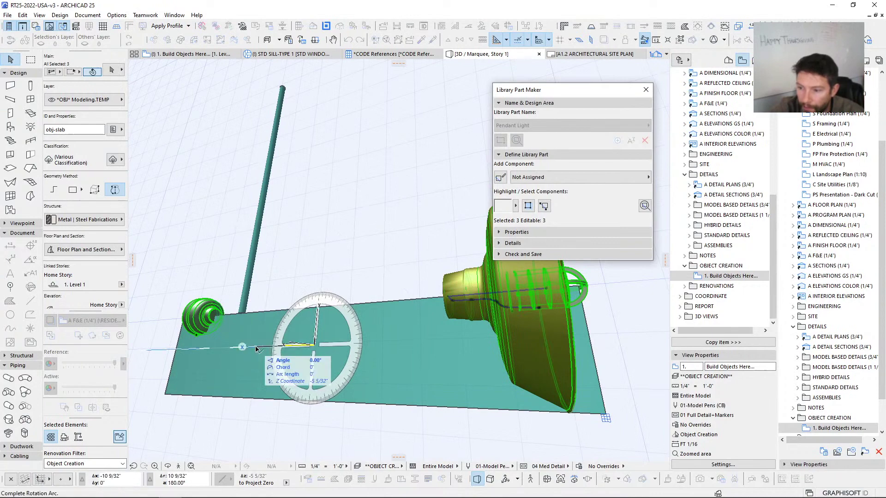
pyautogui.click(322, 273)
pyautogui.keyDown('shift'); pyautogui.moveTo(321, 274); pyautogui.dragTo(408, 280, button='middle'); pyautogui.keyUp('shift')
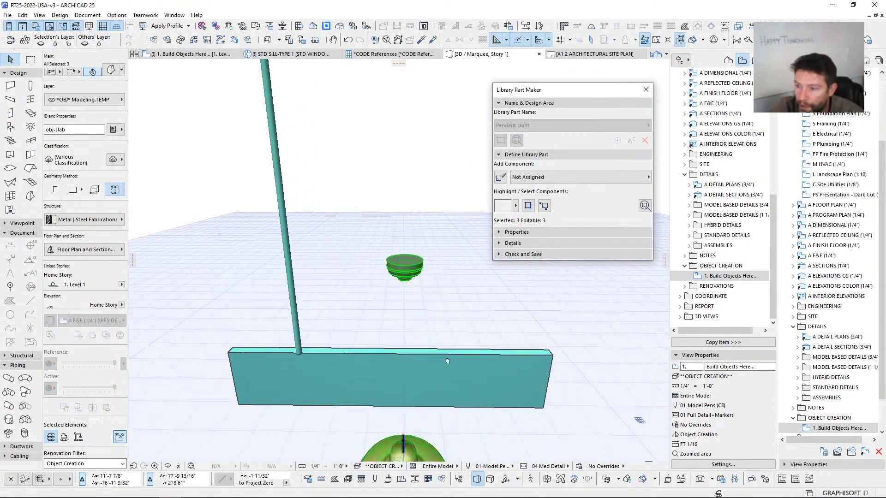
pyautogui.keyDown('shift'); pyautogui.moveTo(447, 361); pyautogui.dragTo(272, 345, button='middle'); pyautogui.keyUp('shift')
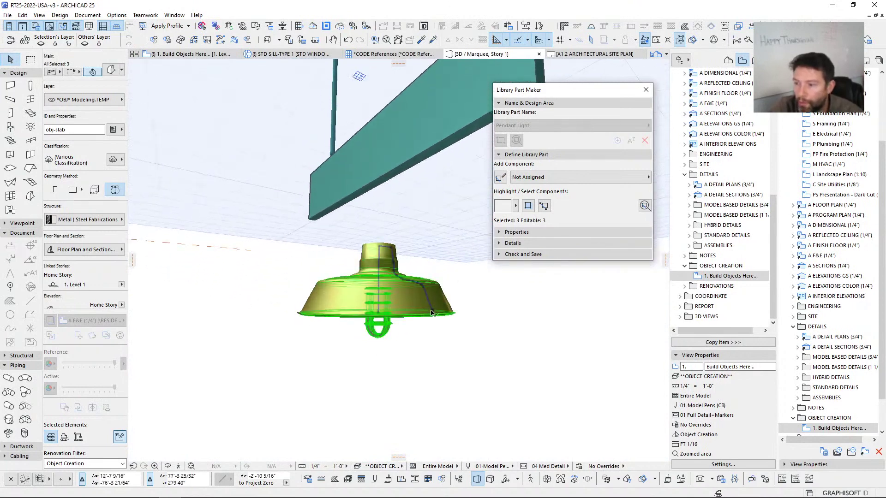
pyautogui.keyDown('shift'); pyautogui.moveTo(432, 316); pyautogui.dragTo(415, 320, button='middle'); pyautogui.keyUp('shift')
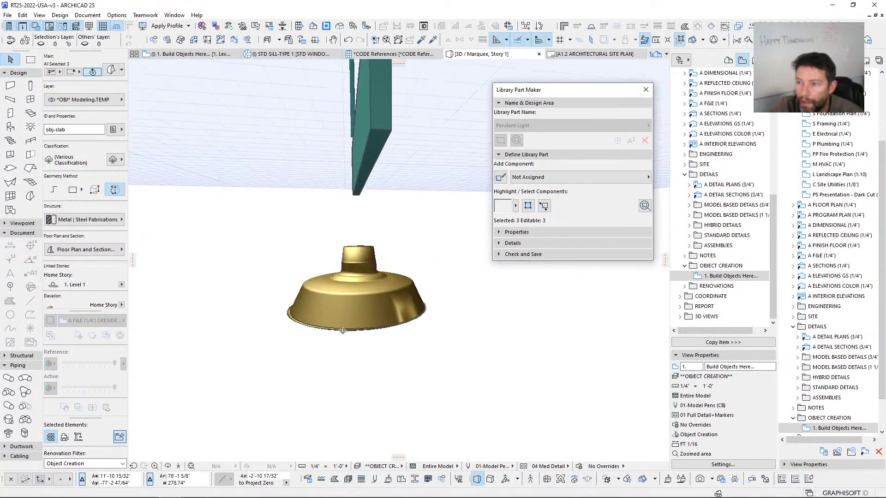
pyautogui.scroll(3, 424, 307)
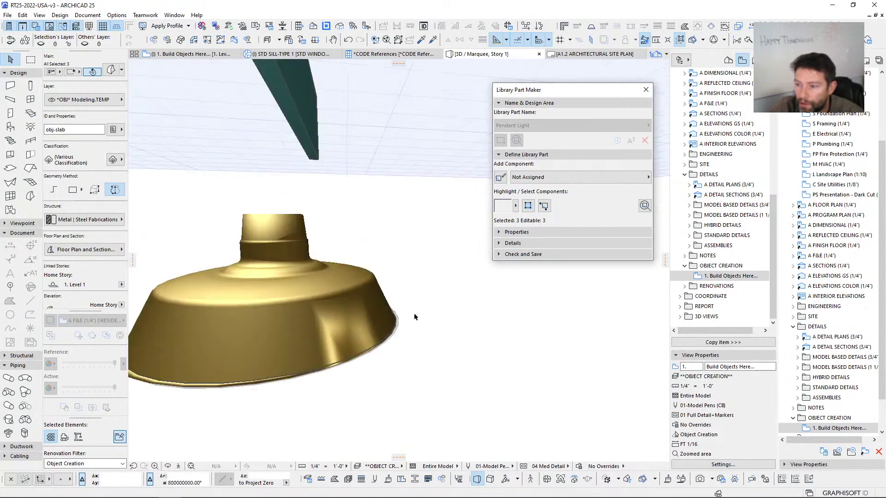
pyautogui.moveTo(400, 321)
pyautogui.keyDown('shift'); pyautogui.mouseDown(button='middle')
pyautogui.moveTo(406, 300)
pyautogui.moveTo(389, 317)
pyautogui.mouseUp(button='middle'); pyautogui.keyUp('shift')
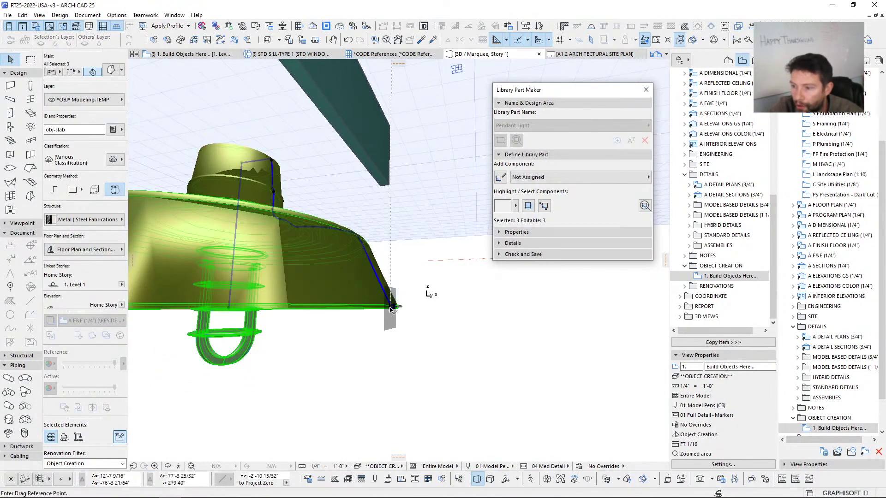
pyautogui.click(390, 308)
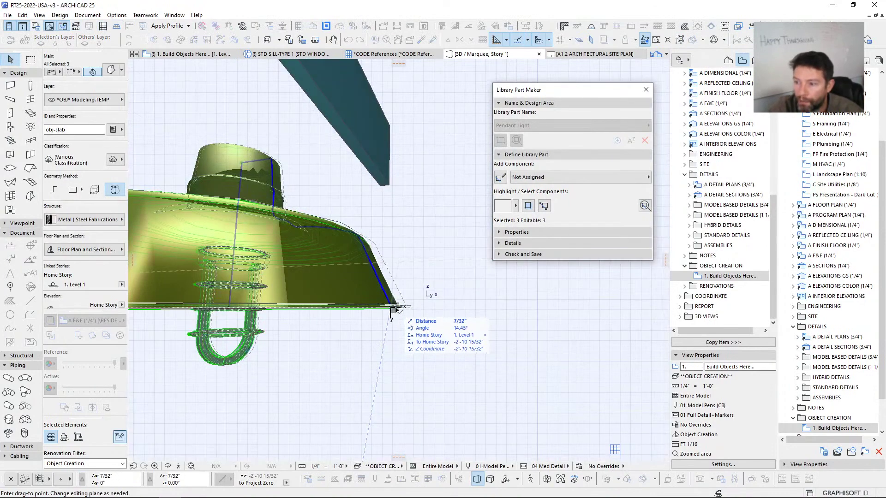
pyautogui.scroll(-6, 396, 252)
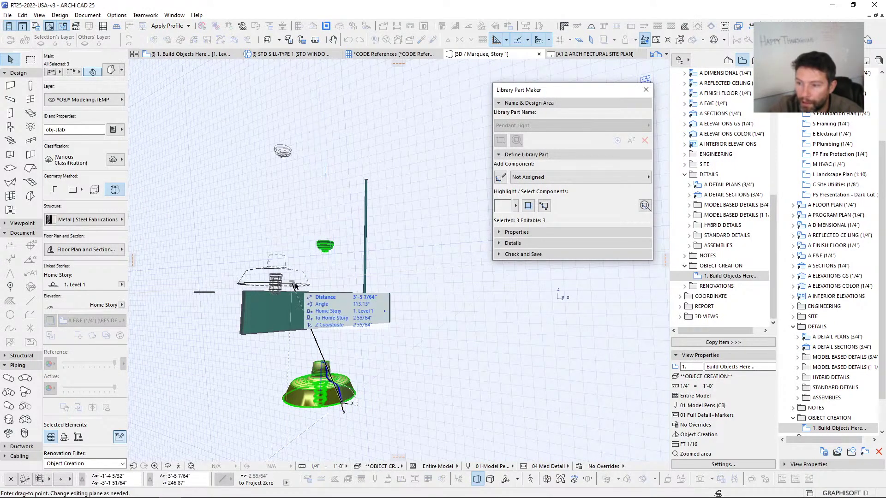
pyautogui.keyDown('shift'); pyautogui.moveTo(264, 286); pyautogui.dragTo(566, 313, button='middle'); pyautogui.keyUp('shift')
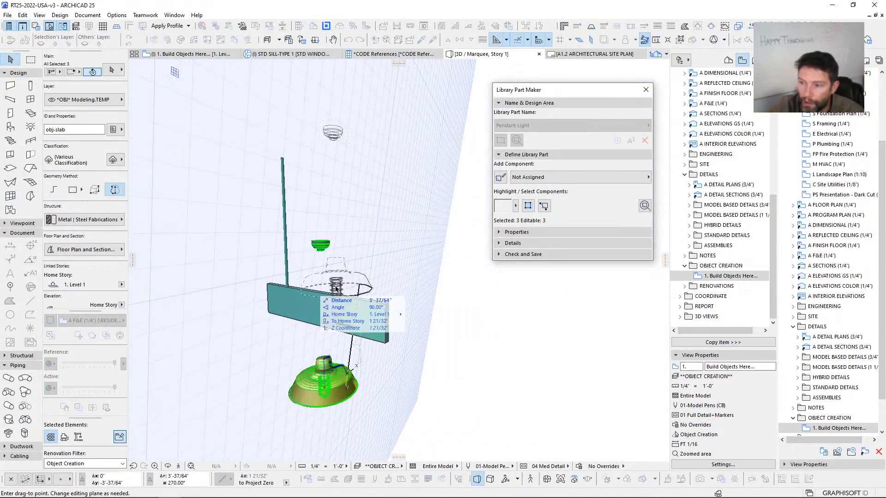
pyautogui.press('Escape')
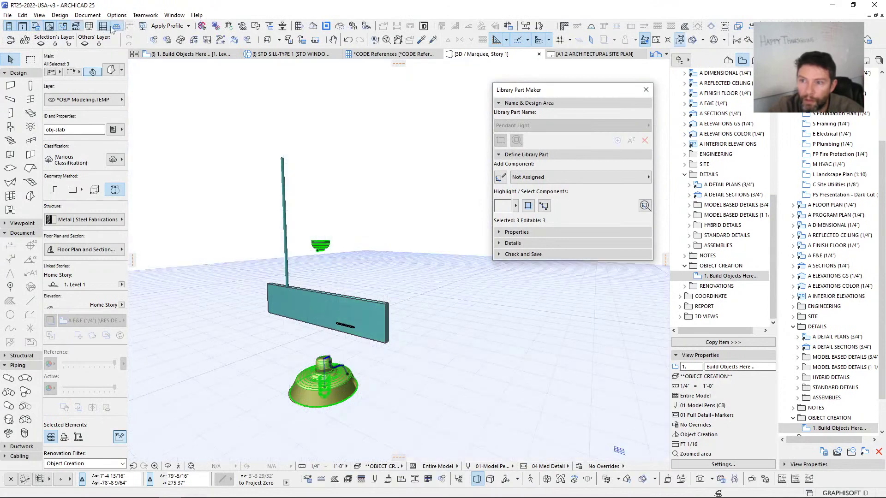
# Step: Hide the editing plane grid and drag the selected canopy, shade and cage straight up to the slab's height
pyautogui.click(112, 27)
pyautogui.keyDown('shift'); pyautogui.moveTo(350, 317); pyautogui.dragTo(382, 298, button='middle'); pyautogui.keyUp('shift')
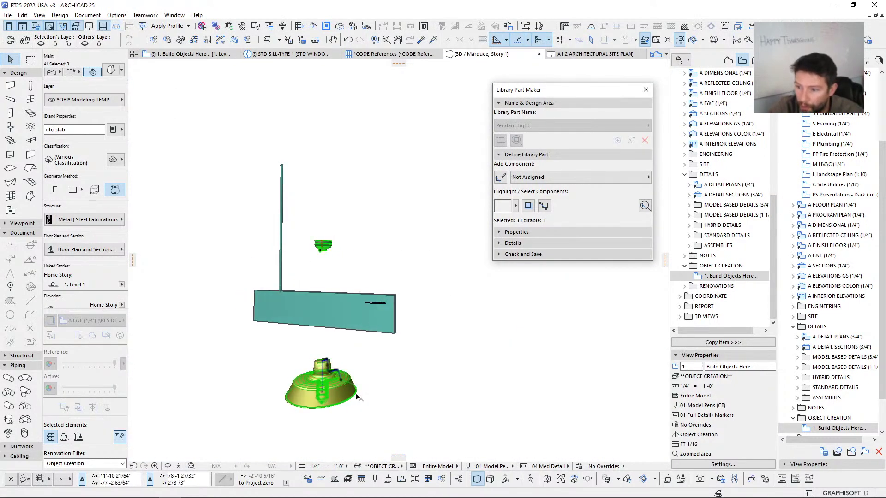
pyautogui.hotkey('ctrl', 'd')
pyautogui.moveTo(349, 396)
pyautogui.keyDown('shift'); pyautogui.mouseDown(button='middle')
pyautogui.moveTo(300, 382)
pyautogui.moveTo(286, 413)
pyautogui.moveTo(251, 430)
pyautogui.moveTo(349, 400)
pyautogui.mouseUp(button='middle'); pyautogui.keyUp('shift')
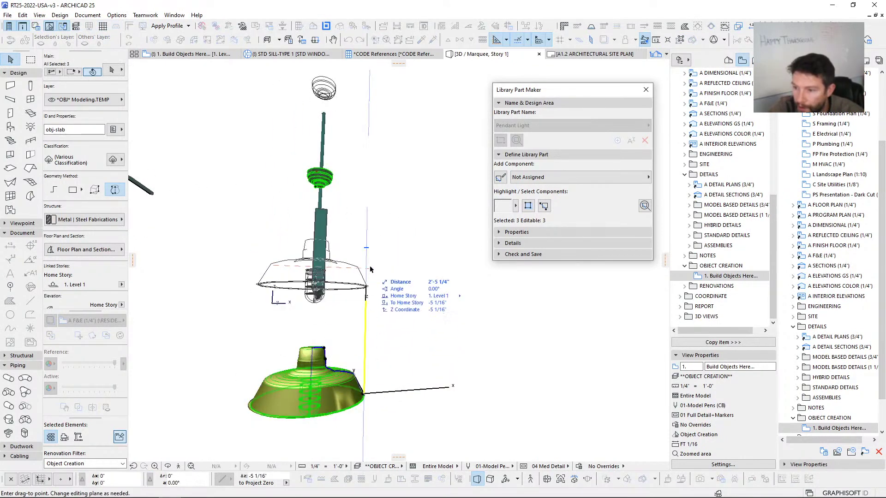
pyautogui.click(368, 251)
# Step: Select the rod column and drag it by its upper end to the centre of the canopy's underside
pyautogui.keyDown('shift'); pyautogui.moveTo(371, 254); pyautogui.dragTo(278, 226, button='middle'); pyautogui.keyUp('shift')
pyautogui.click(278, 226)
pyautogui.hotkey('ctrl', 'd')
pyautogui.click(275, 221)
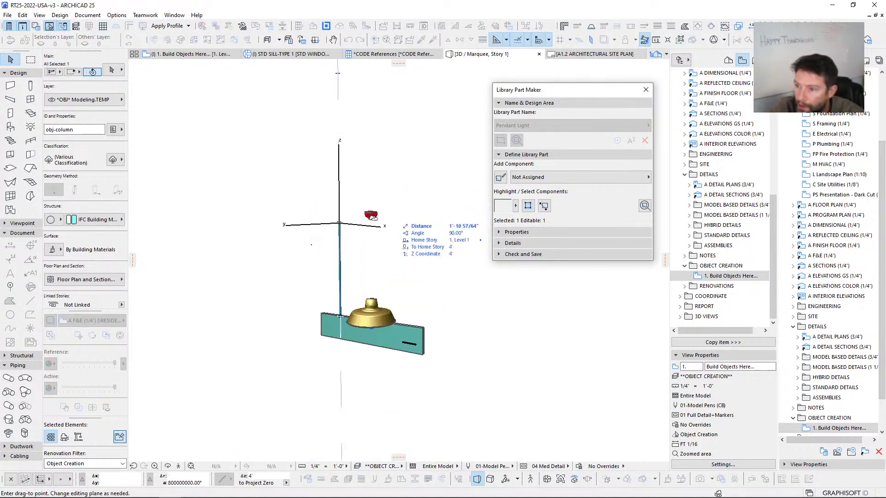
pyautogui.scroll(3, 371, 222)
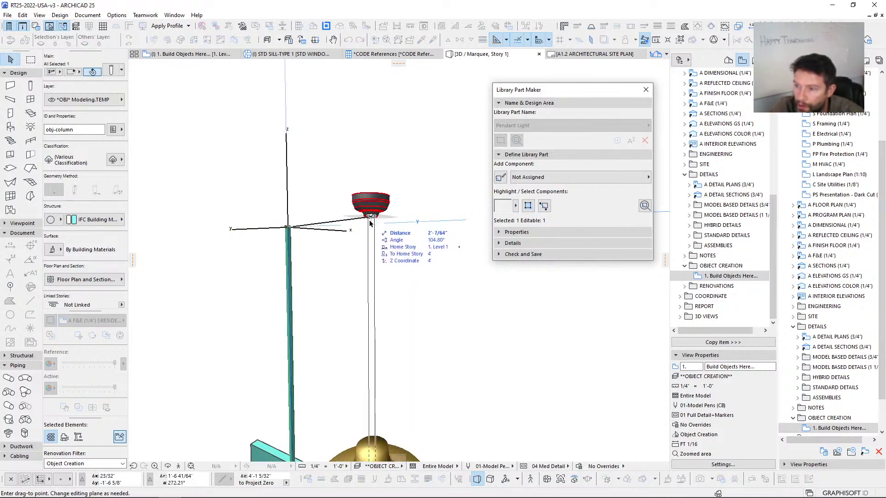
pyautogui.scroll(4, 342, 209)
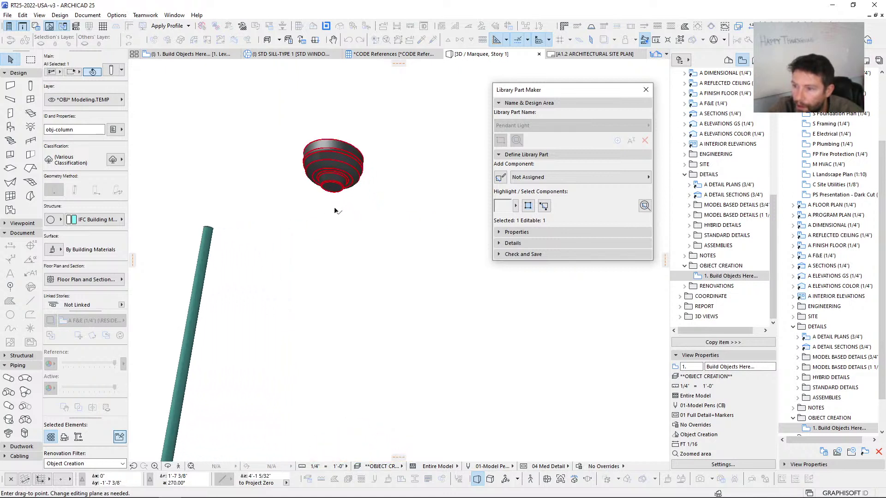
pyautogui.click(339, 214)
# Step: Examine the assembled pendant from several sides and measure the elevation of the canopy's top centre
pyautogui.scroll(-2, 339, 214)
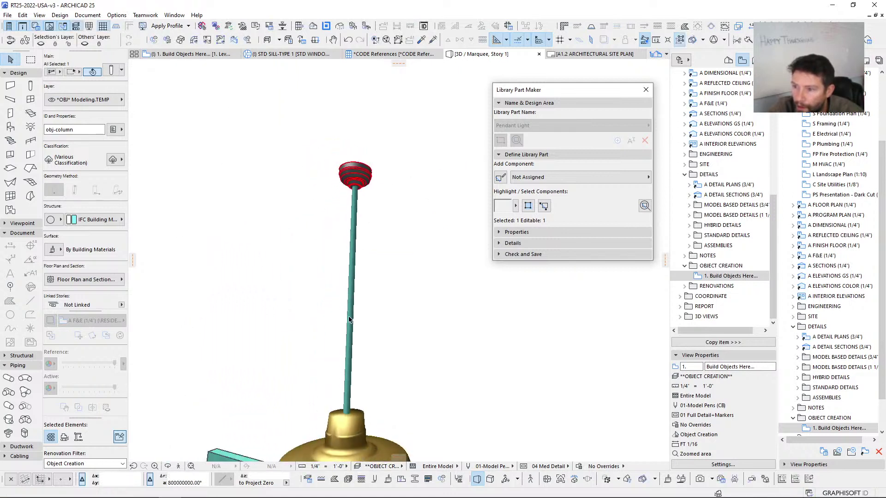
pyautogui.keyDown('shift'); pyautogui.moveTo(350, 320); pyautogui.dragTo(366, 376, button='middle'); pyautogui.keyUp('shift')
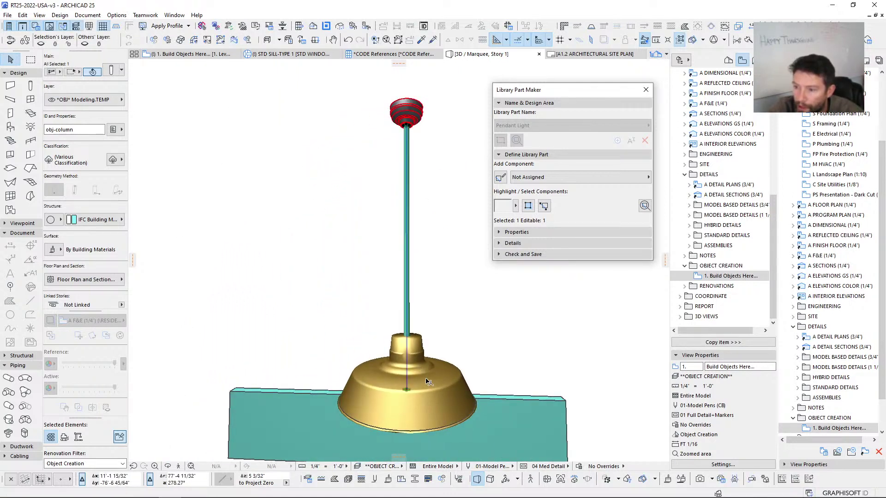
pyautogui.keyDown('shift'); pyautogui.moveTo(427, 381); pyautogui.dragTo(374, 209, button='middle'); pyautogui.keyUp('shift')
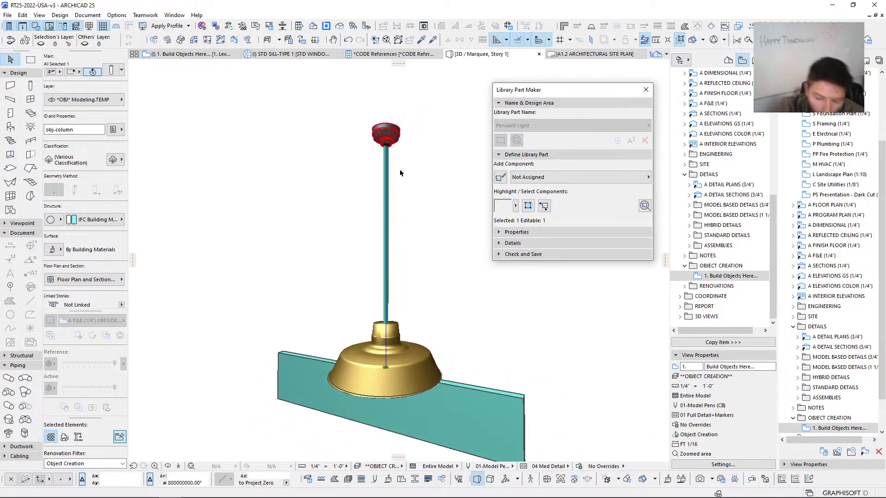
pyautogui.press('m')
pyautogui.keyDown('shift'); pyautogui.moveTo(385, 154); pyautogui.dragTo(376, 185, button='middle'); pyautogui.keyUp('shift')
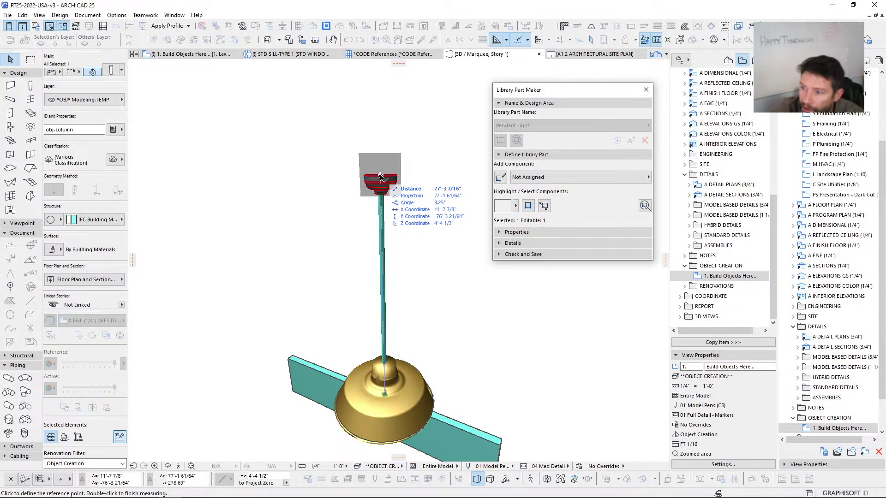
pyautogui.press('Escape')
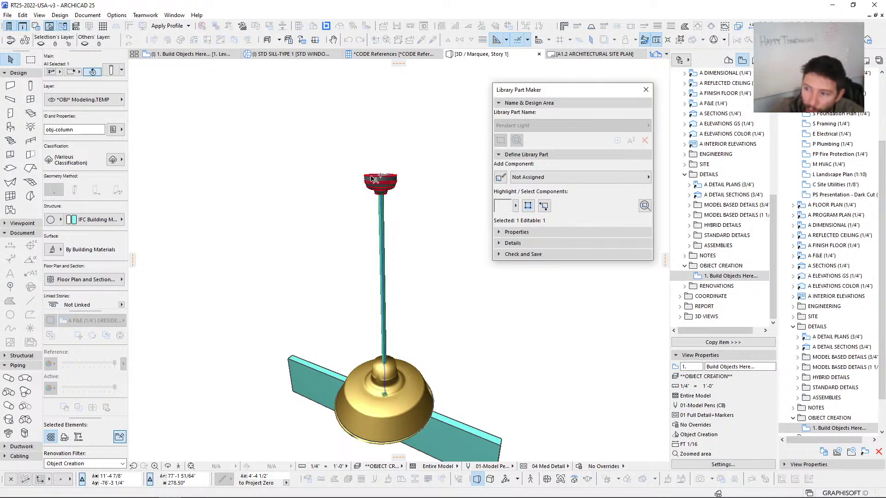
pyautogui.press('Escape')
# Step: Select the ceiling canopy and drag it straight down along the rod by its top centre point
pyautogui.moveTo(321, 133); pyautogui.dragTo(425, 206)
pyautogui.click(385, 179)
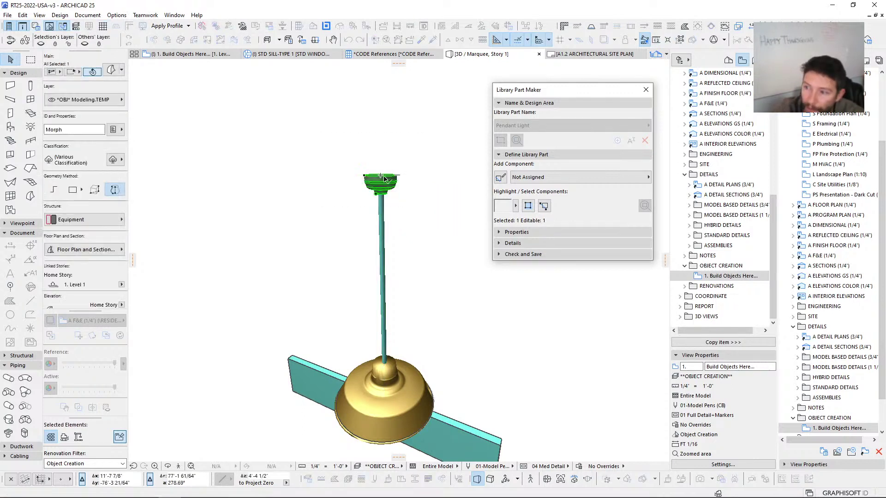
pyautogui.click(382, 202)
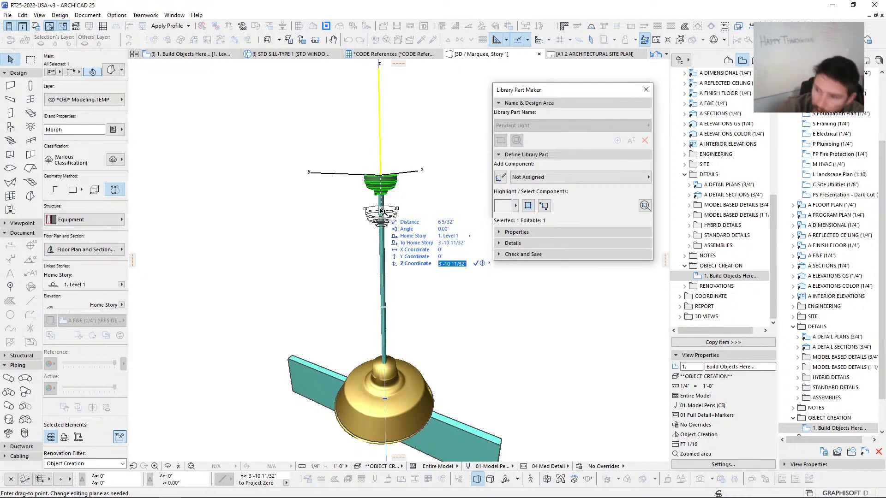
pyautogui.click(381, 202)
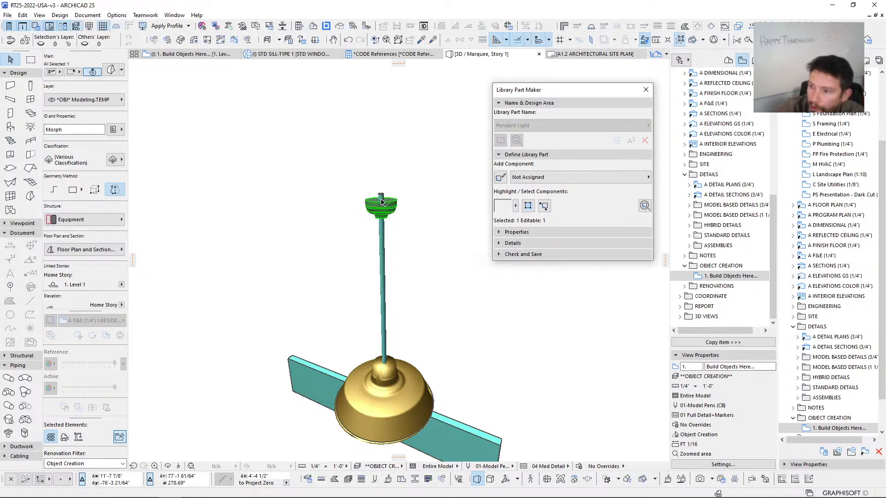
# Step: Select the rod column and stretch its upper end down so it ends inside the canopy
pyautogui.click(382, 201)
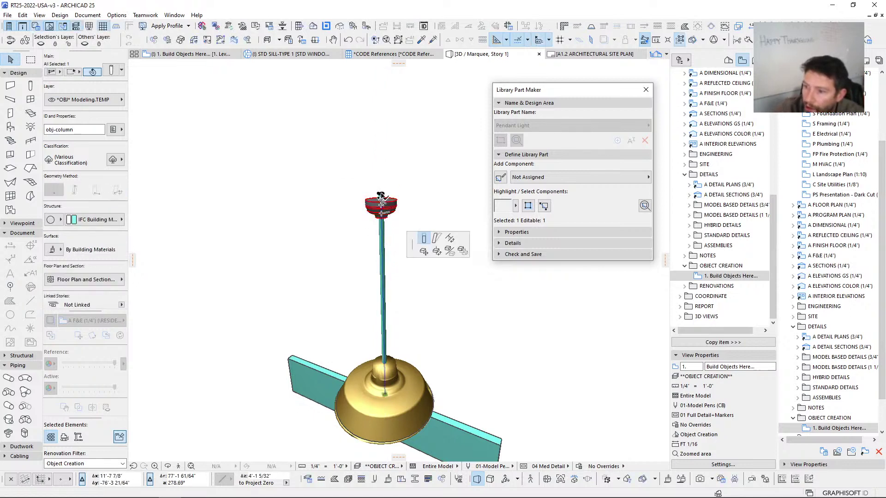
pyautogui.click(381, 202)
pyautogui.click(382, 215)
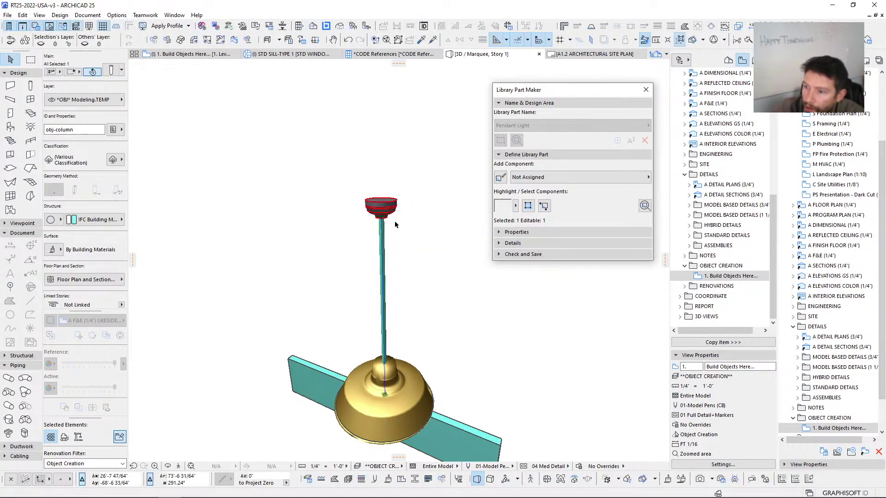
# Step: Set the rod column's building material to Metal | Steel Fabrications
pyautogui.keyDown('shift'); pyautogui.moveTo(395, 229); pyautogui.dragTo(434, 270, button='middle'); pyautogui.keyUp('shift')
pyautogui.click(94, 221)
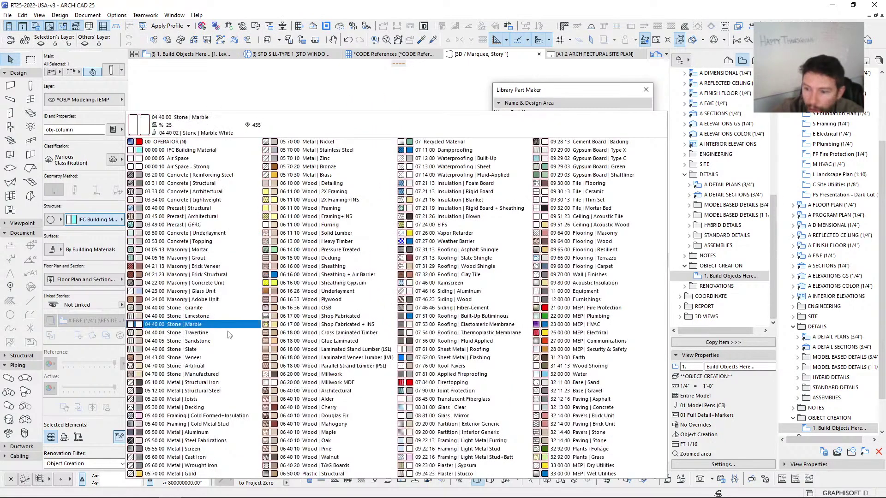
pyautogui.click(226, 442)
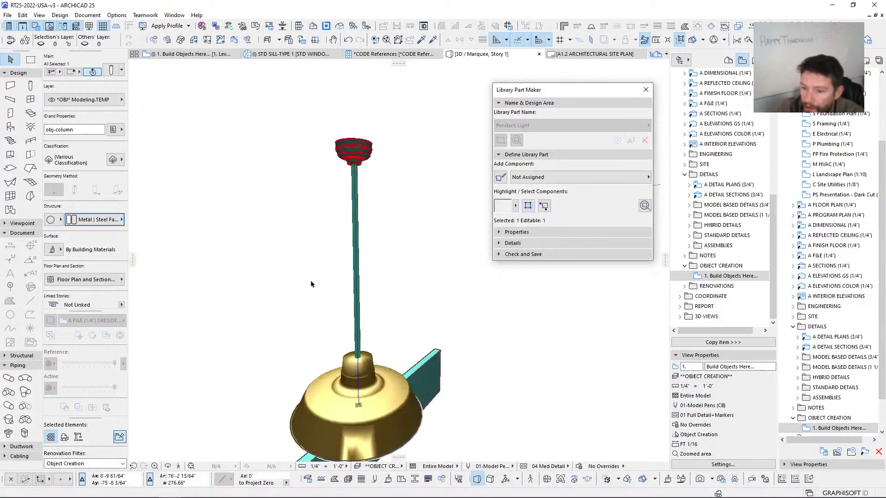
# Step: Stretch the rod column's lower end up into the shade's neck, making the column about 3 feet tall
pyautogui.keyDown('shift'); pyautogui.moveTo(359, 298); pyautogui.dragTo(316, 292, button='middle'); pyautogui.keyUp('shift')
pyautogui.click(321, 328)
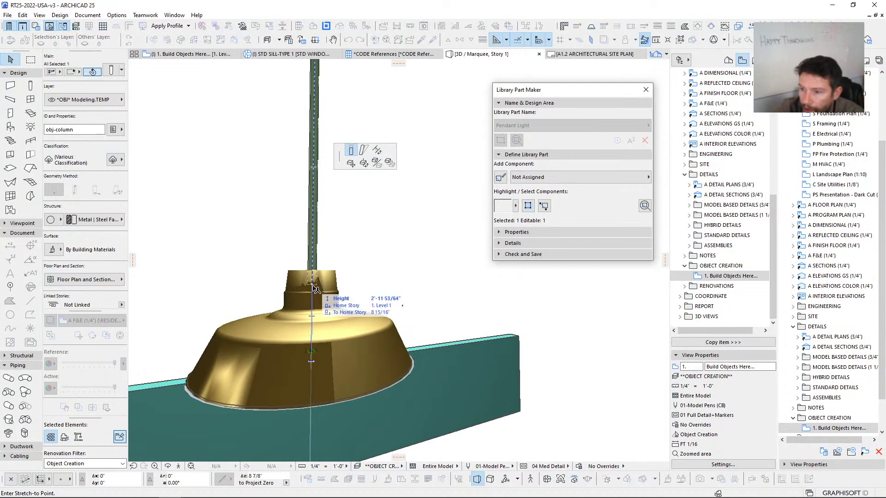
pyautogui.keyDown('shift'); pyautogui.moveTo(317, 286); pyautogui.dragTo(410, 153, button='middle'); pyautogui.keyUp('shift')
pyautogui.scroll(-5, 390, 270)
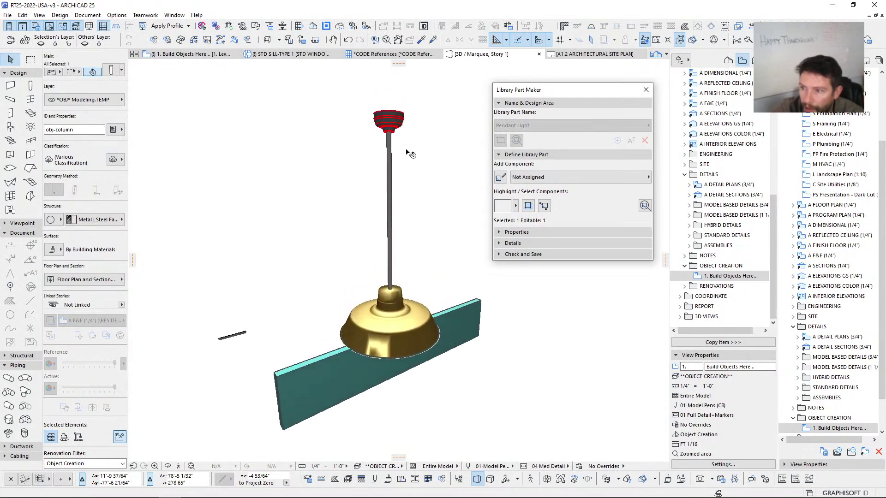
# Step: Select the brass lampshade shell and bring up its surface override settings
pyautogui.click(329, 375)
pyautogui.scroll(8, 331, 377)
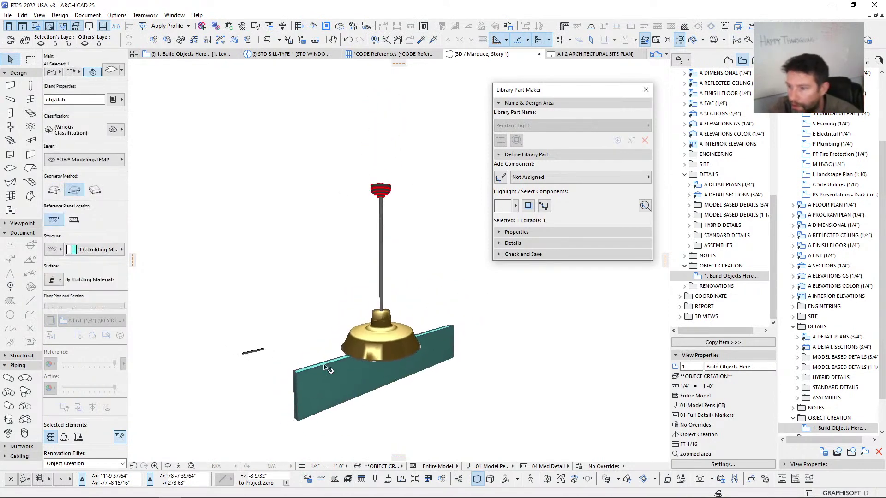
pyautogui.click(337, 354)
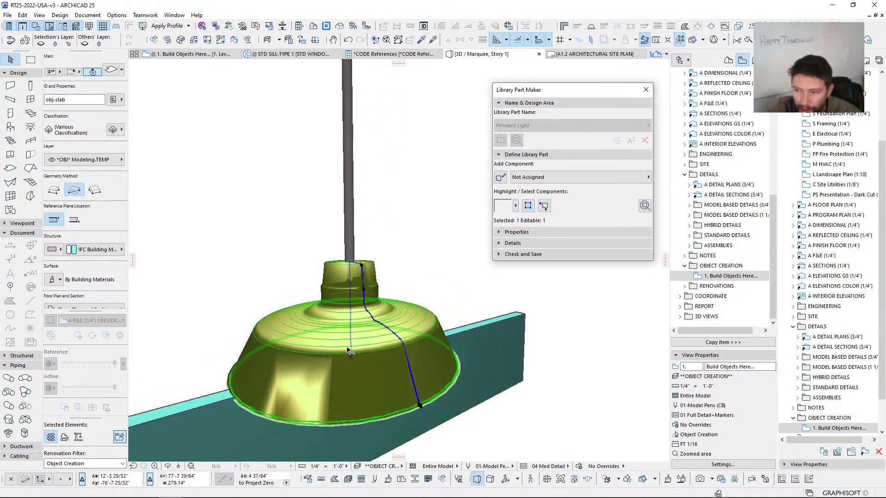
pyautogui.scroll(-8, 323, 351)
pyautogui.scroll(-10, 80, 257)
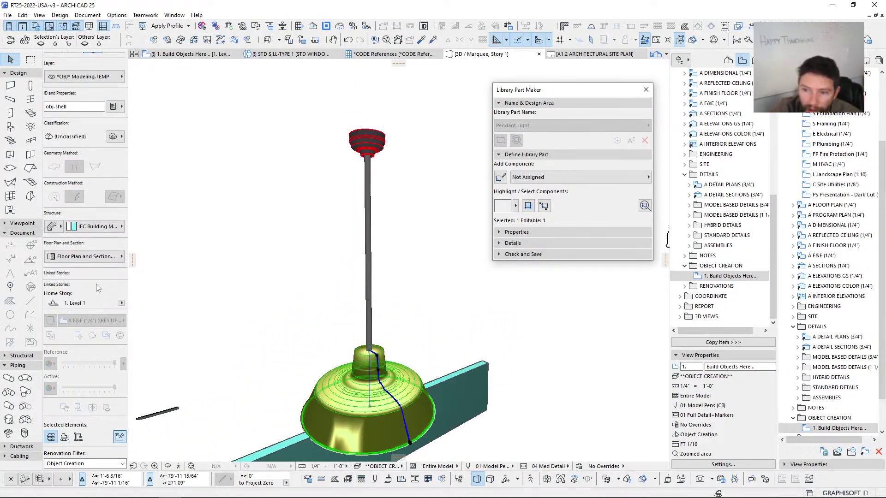
pyautogui.scroll(-3, 83, 254)
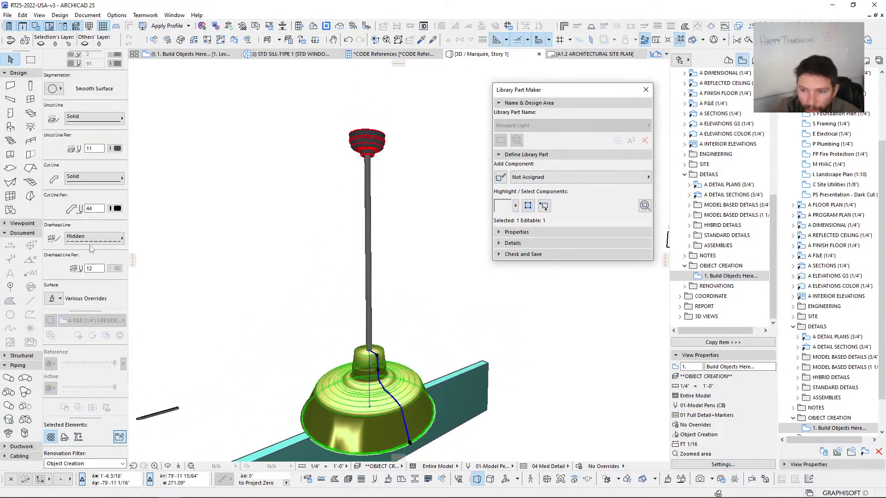
# Step: Try overriding the shade's White Titanium surface with 09 91 07 | Paint | Black Anthracite, and undo that change
pyautogui.click(56, 299)
pyautogui.click(116, 322)
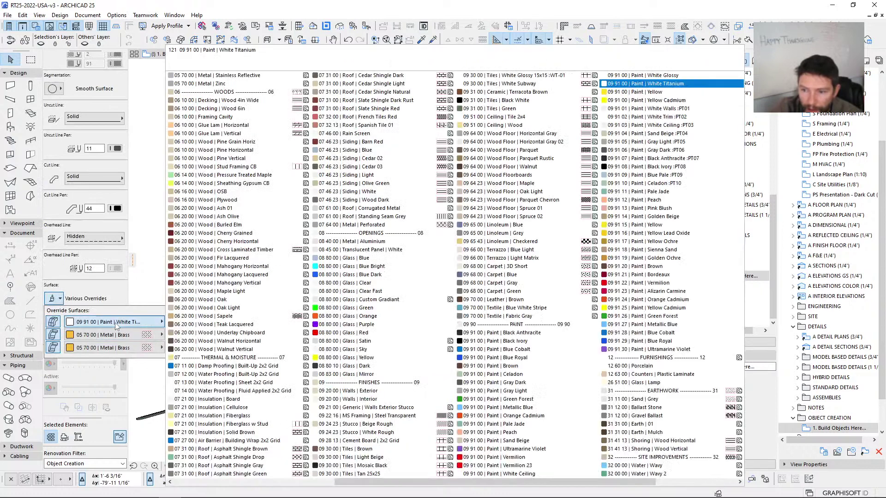
pyautogui.click(657, 159)
pyautogui.click(378, 357)
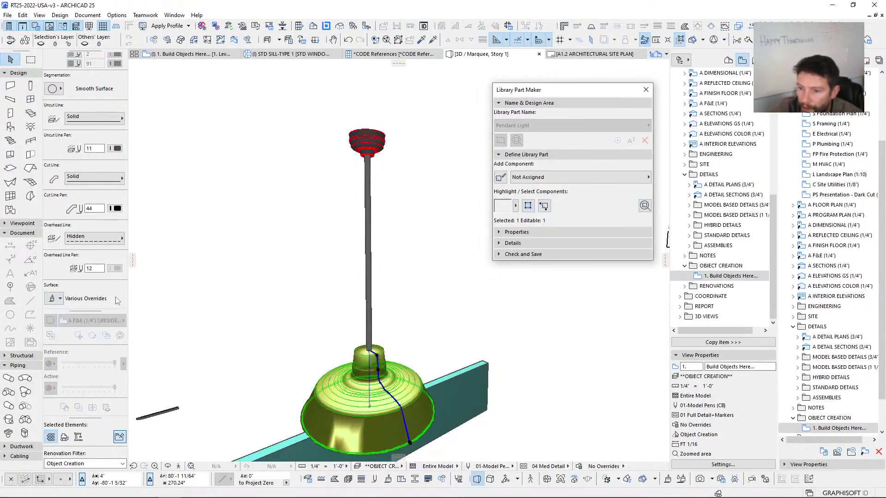
pyautogui.hotkey('ctrl', 'z')
# Step: Override both of the shade's Metal | Brass surfaces with 09 91 07 | Paint | Black Anthracite
pyautogui.click(58, 299)
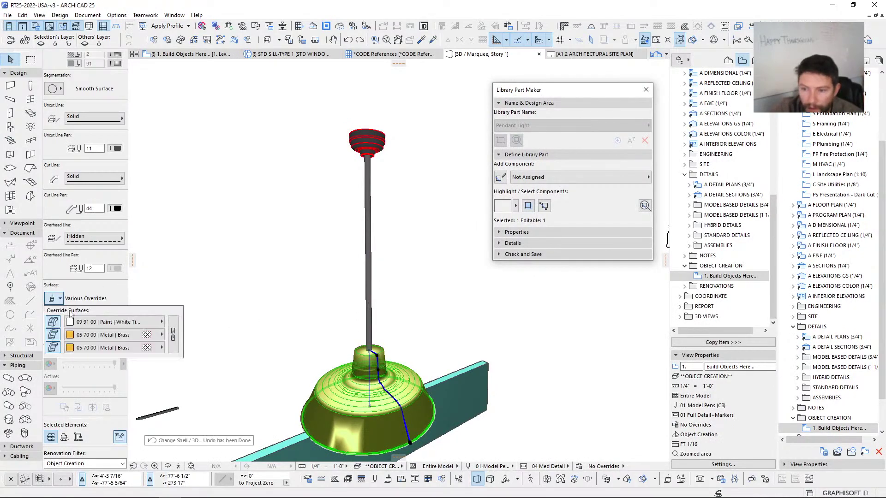
pyautogui.click(115, 335)
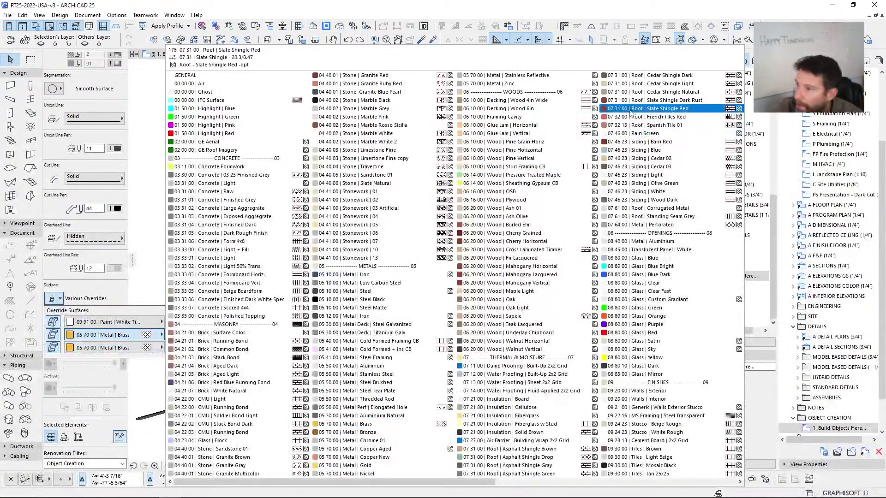
pyautogui.hscroll(3, 636, 134)
pyautogui.click(520, 158)
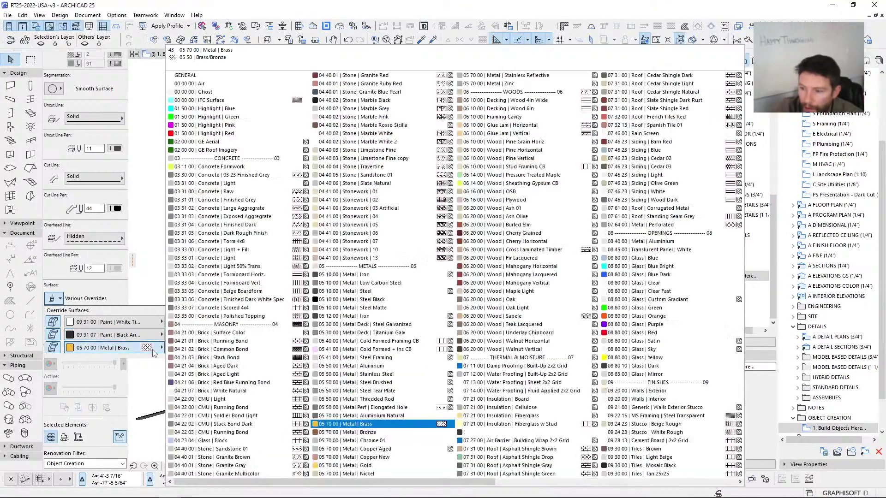
pyautogui.click(152, 348)
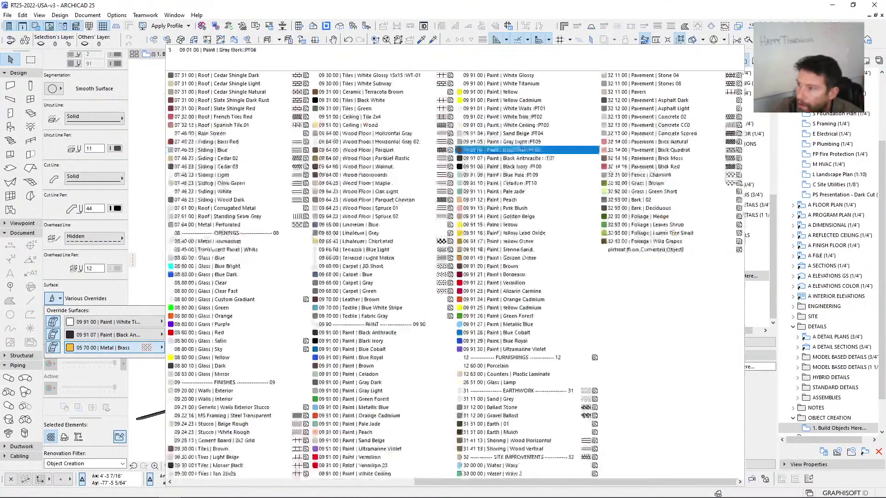
pyautogui.click(383, 292)
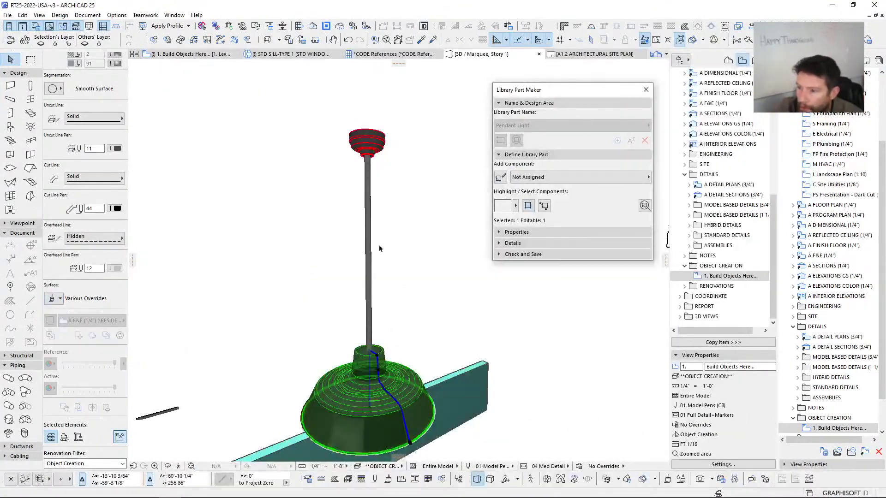
# Step: Override the ceiling canopy morph's surface with 09 91 07 | Paint | Black Anthracite and clear the selection
pyautogui.click(367, 146)
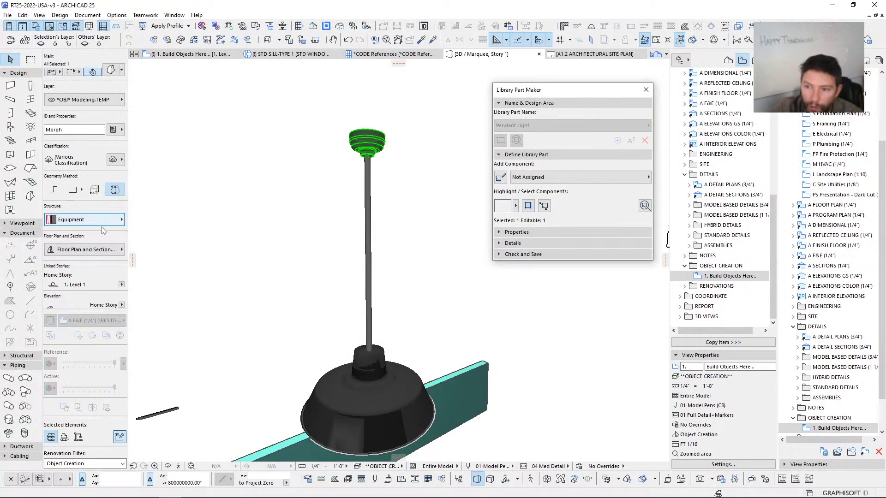
pyautogui.scroll(-3, 78, 251)
pyautogui.scroll(-10, 79, 250)
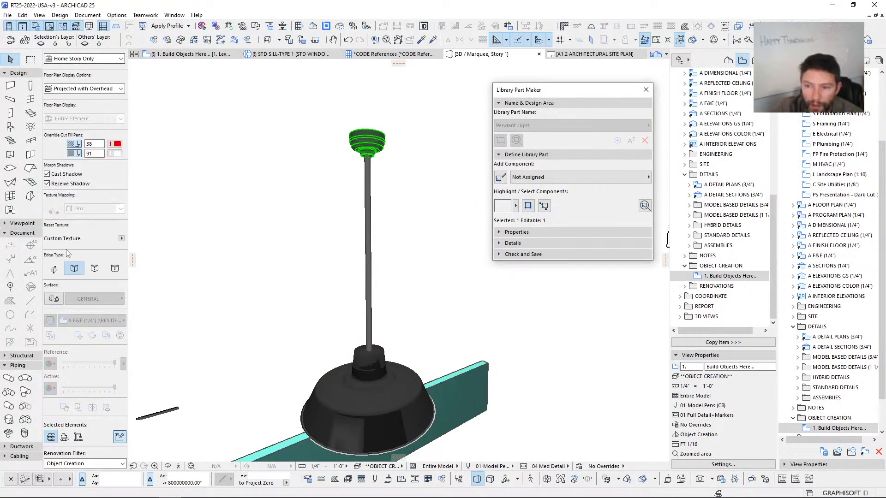
pyautogui.click(103, 299)
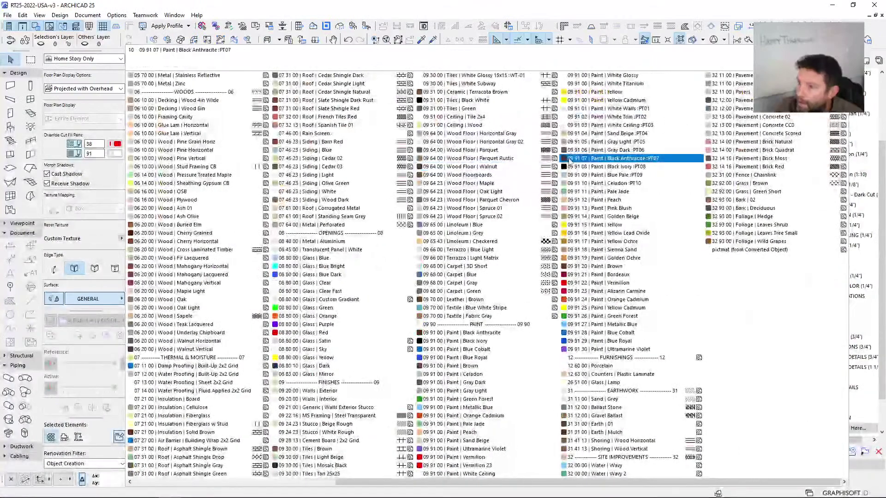
pyautogui.click(572, 158)
pyautogui.keyDown('shift'); pyautogui.moveTo(381, 212); pyautogui.dragTo(341, 125, button='middle'); pyautogui.keyUp('shift')
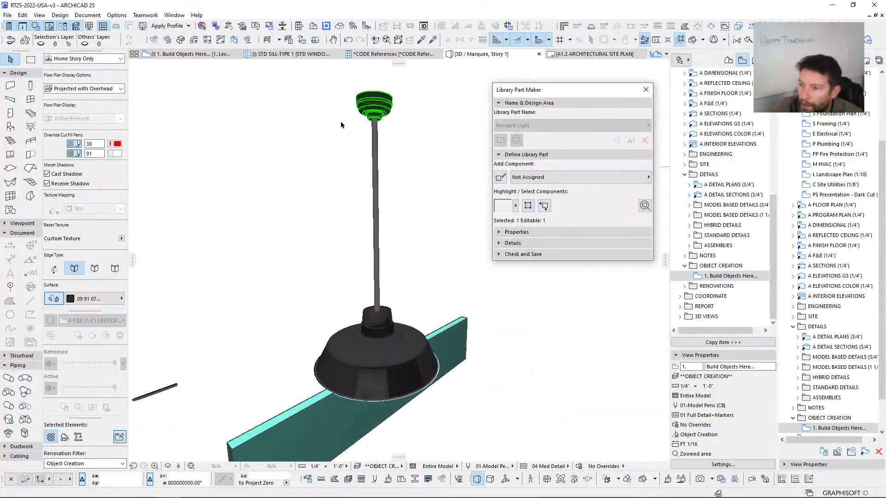
pyautogui.click(398, 133)
# Step: Delete the upright teal slab standing behind the lampshade
pyautogui.scroll(-5, 411, 248)
pyautogui.keyDown('shift'); pyautogui.moveTo(411, 247); pyautogui.dragTo(358, 300, button='middle'); pyautogui.keyUp('shift')
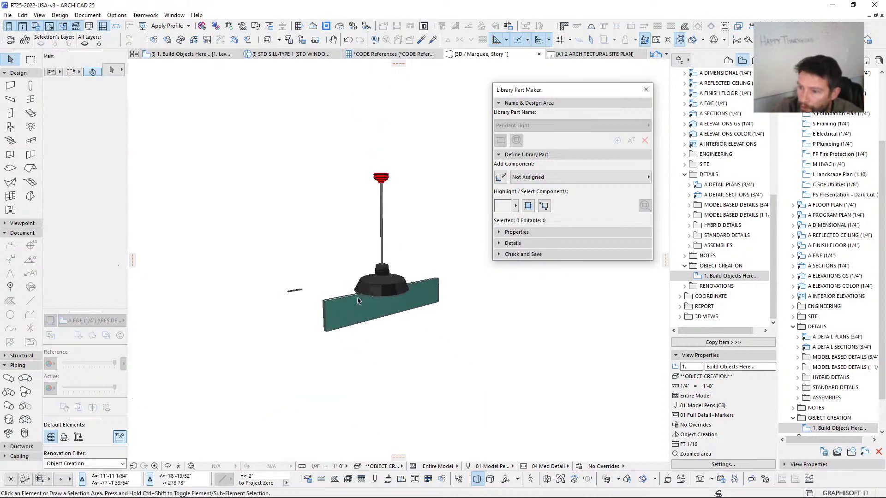
pyautogui.click(342, 318)
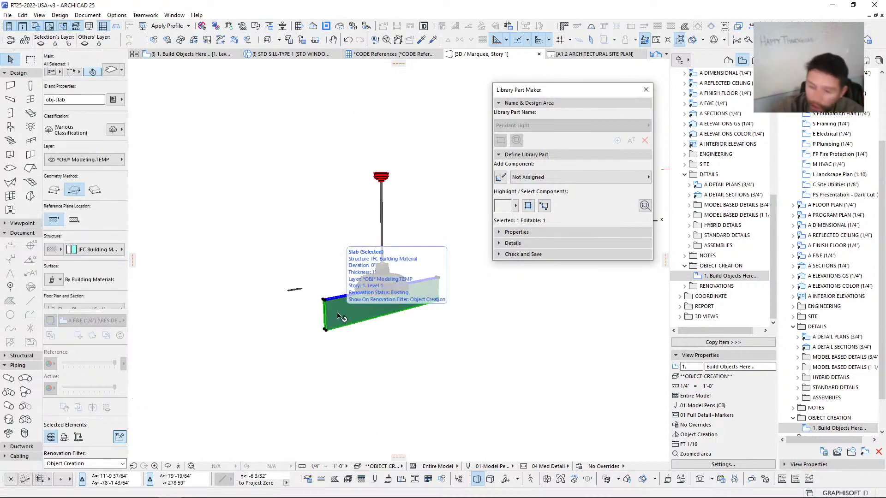
pyautogui.press('Delete')
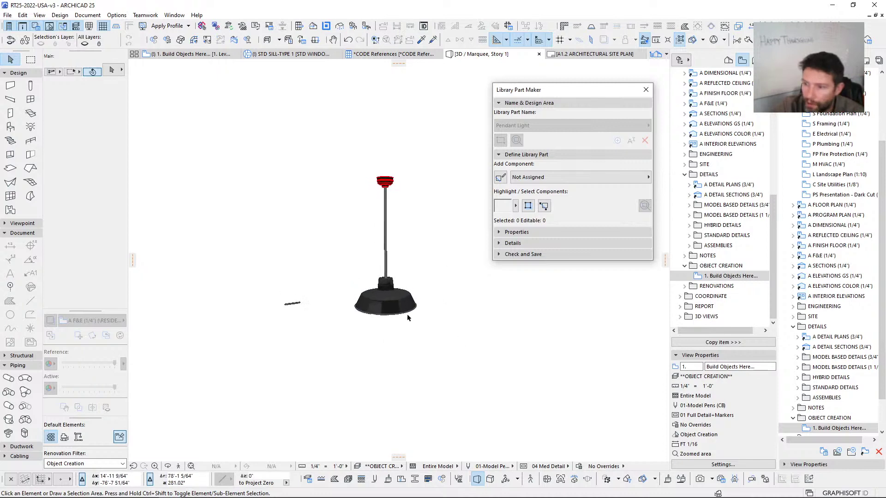
# Step: Examine the cage's upper ring inside the shade from below, with its faces and edges available for sub-element selection
pyautogui.scroll(4, 391, 302)
pyautogui.keyDown('shift'); pyautogui.moveTo(392, 302); pyautogui.dragTo(350, 273, button='middle'); pyautogui.keyUp('shift')
pyautogui.scroll(5, 375, 225)
pyautogui.scroll(4, 376, 225)
pyautogui.scroll(8, 350, 269)
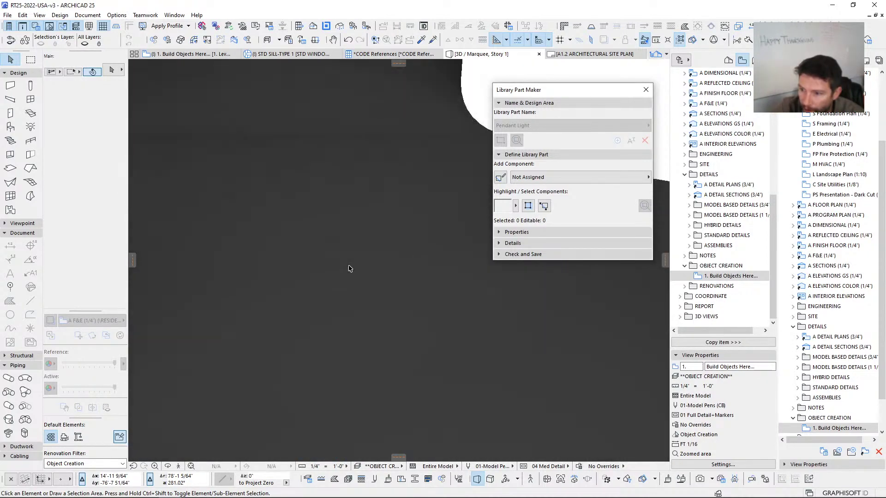
pyautogui.keyDown('shift'); pyautogui.moveTo(429, 224); pyautogui.dragTo(455, 257, button='middle'); pyautogui.keyUp('shift')
pyautogui.hotkey('ctrl', 'shift')
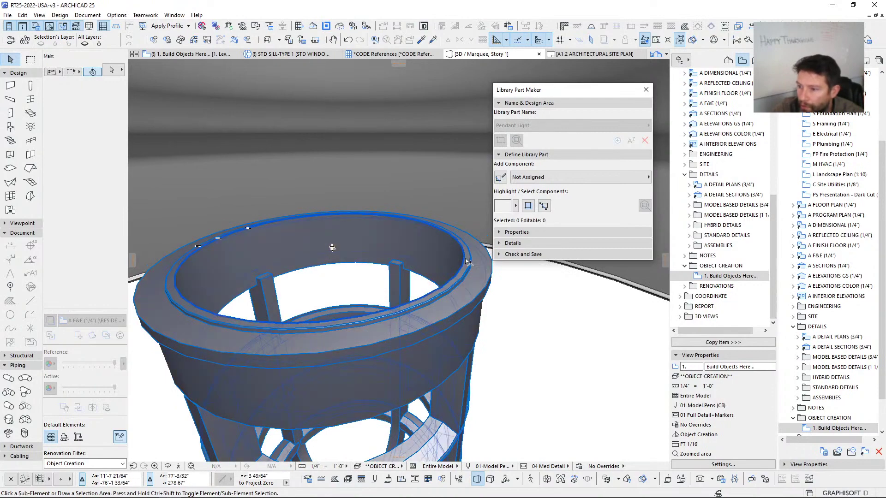
pyautogui.scroll(5, 467, 261)
pyautogui.scroll(4, 461, 256)
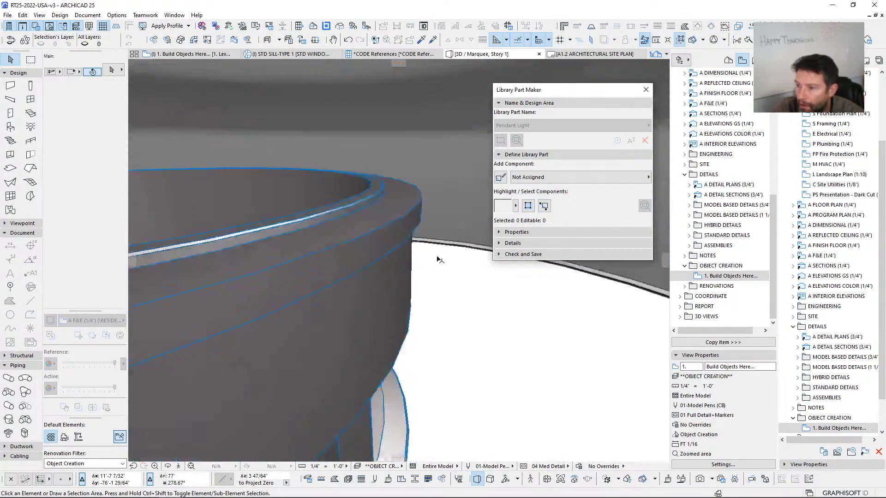
pyautogui.scroll(-5, 422, 292)
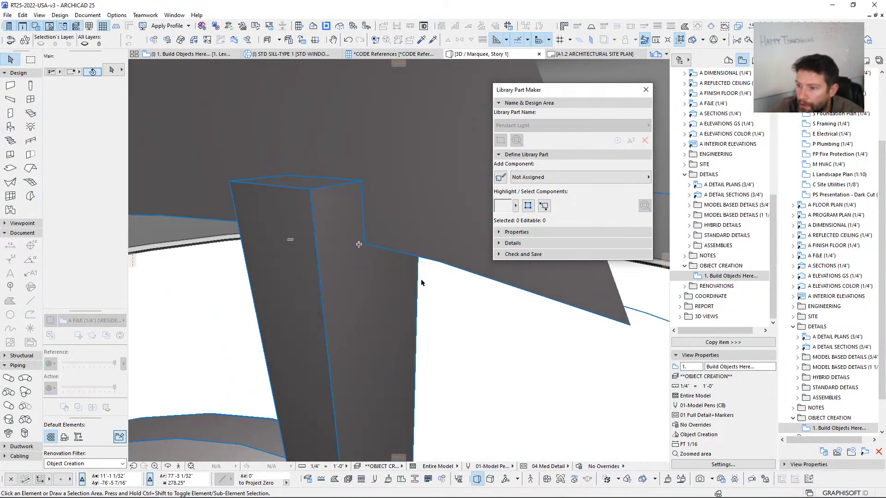
pyautogui.moveTo(473, 252); pyautogui.dragTo(395, 302, button='middle')
pyautogui.click(373, 302)
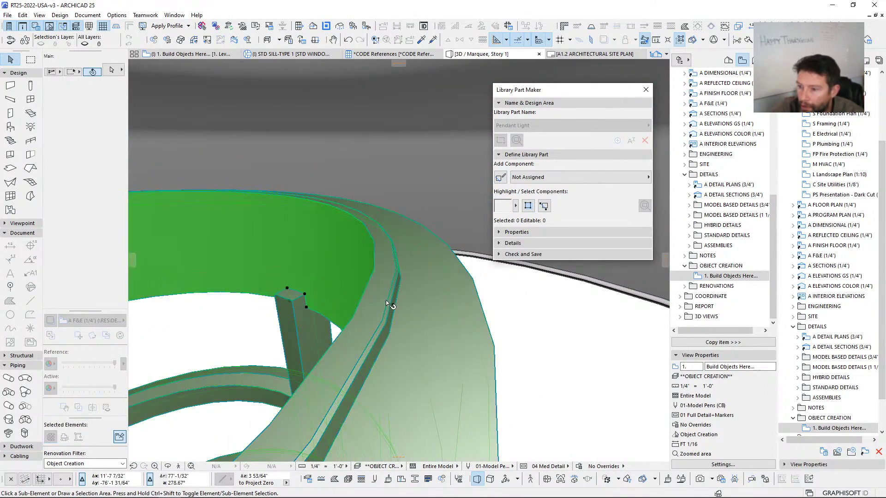
pyautogui.click(385, 301)
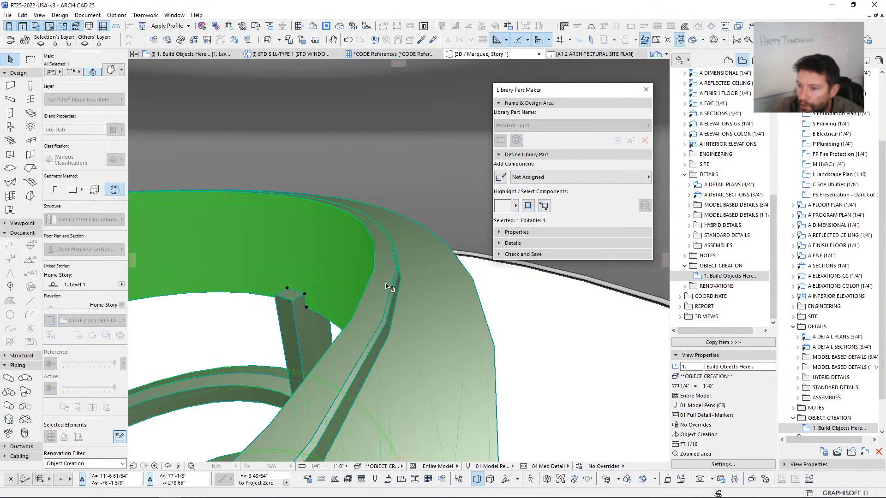
pyautogui.click(556, 351)
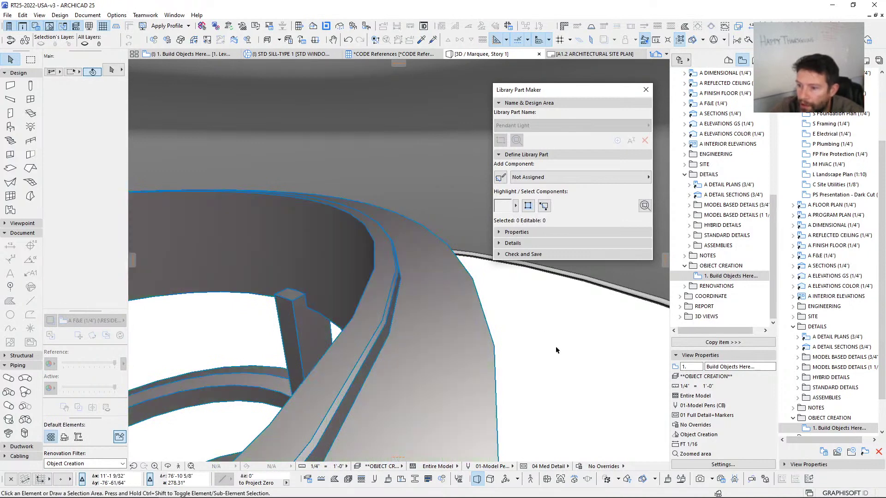
# Step: Extrude the top rim face of the cage's collar straight up about 3 13/16 inches into the shade's neck
pyautogui.click(378, 310)
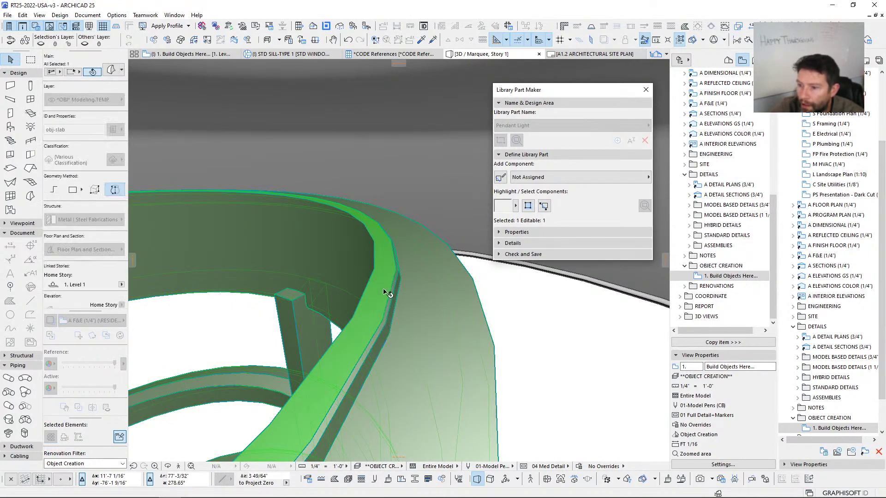
pyautogui.click(386, 293)
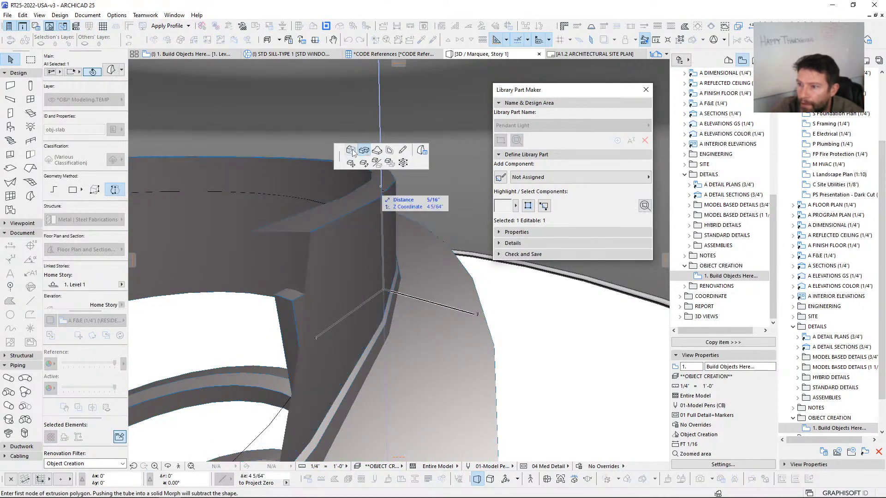
pyautogui.click(351, 150)
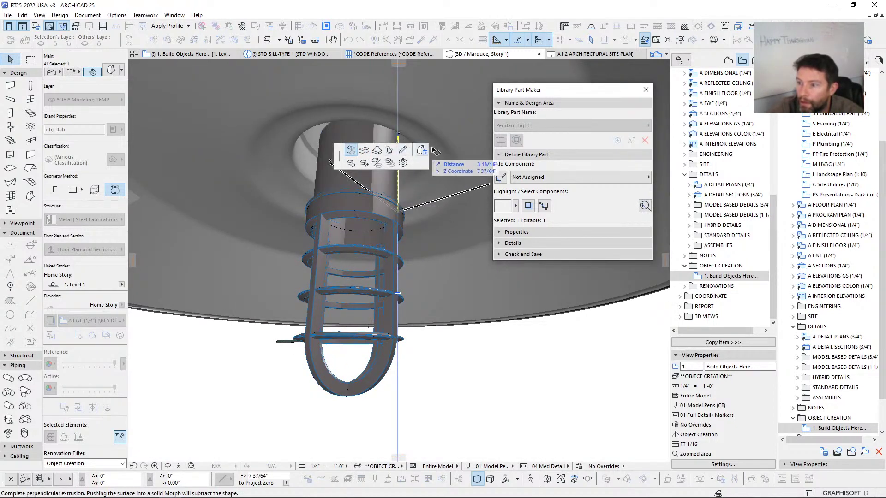
pyautogui.click(446, 141)
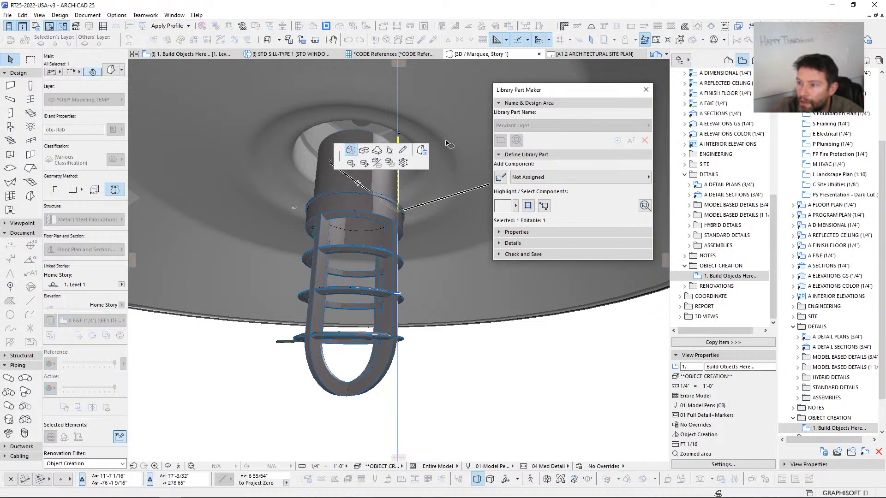
pyautogui.scroll(-5, 438, 142)
pyautogui.keyDown('shift'); pyautogui.moveTo(437, 142); pyautogui.dragTo(343, 307, button='middle'); pyautogui.keyUp('shift')
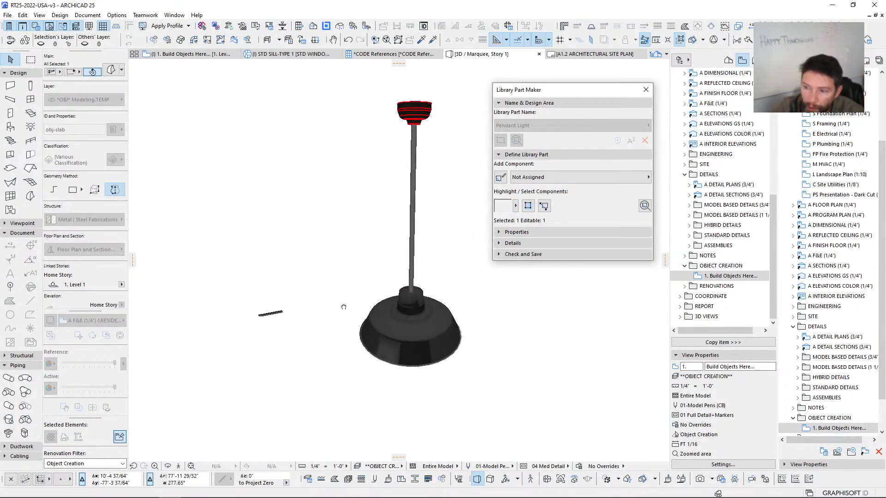
# Step: Move the four pendant light model elements in plan from their common centre to the upper-right origin of the Pendant Light design area
pyautogui.press('F2')
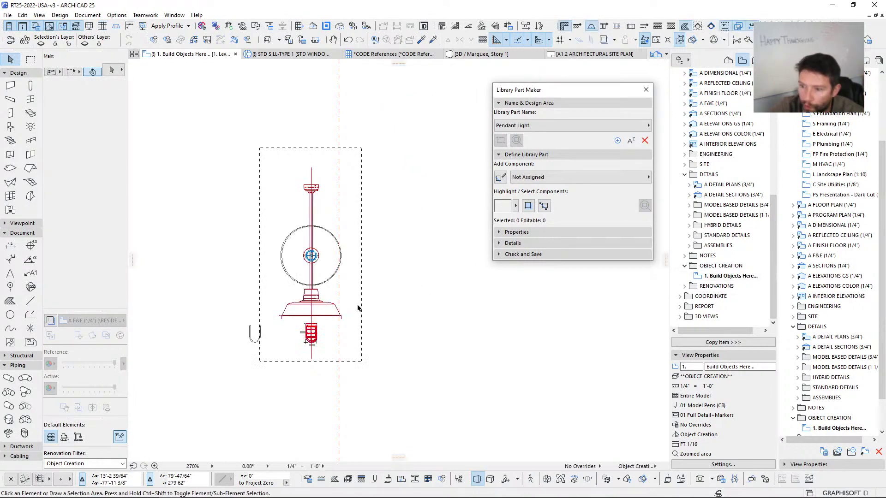
pyautogui.scroll(3, 315, 279)
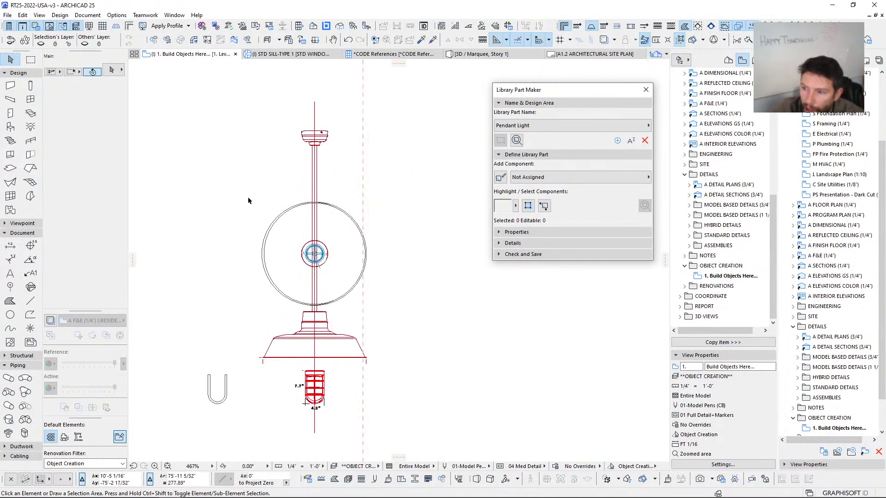
pyautogui.moveTo(247, 200); pyautogui.dragTo(395, 315)
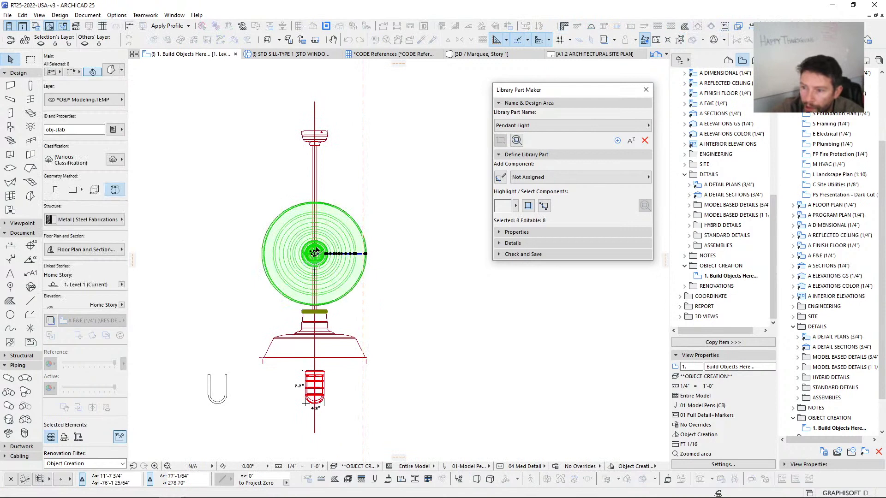
pyautogui.scroll(3, 318, 289)
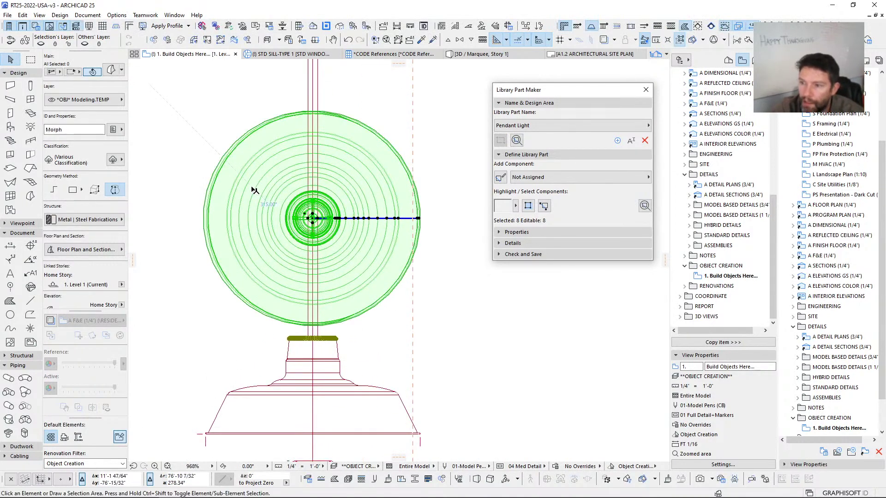
pyautogui.scroll(2, 258, 184)
pyautogui.press('Escape')
pyautogui.moveTo(181, 141); pyautogui.dragTo(475, 370)
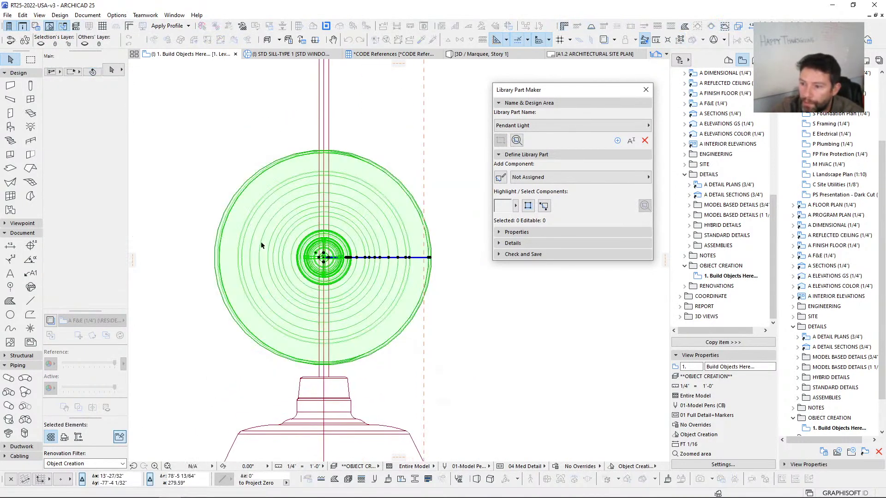
pyautogui.click(324, 257)
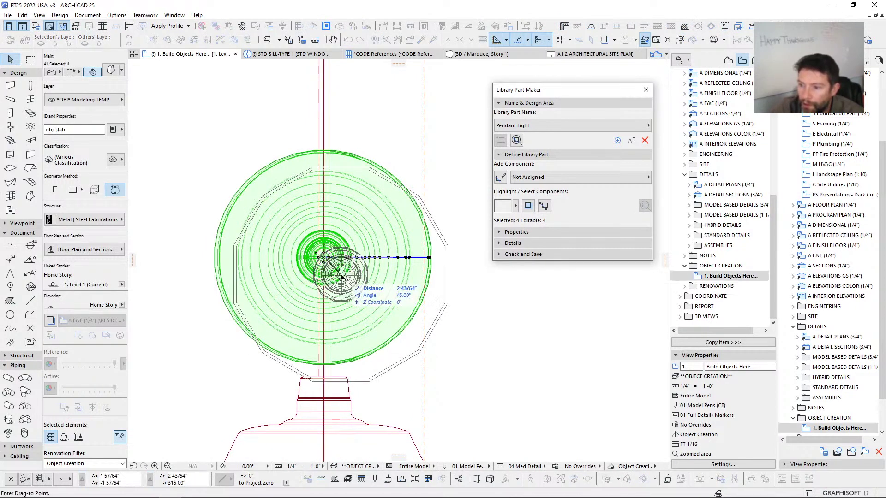
pyautogui.scroll(-5, 310, 279)
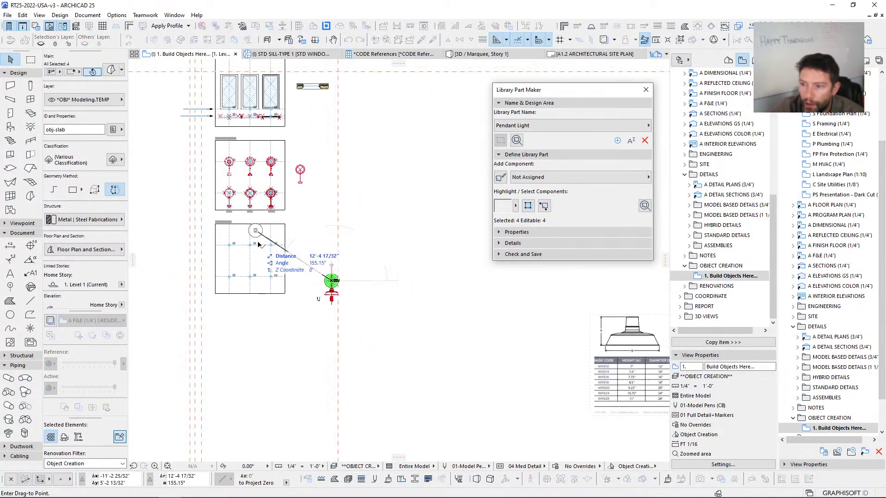
pyautogui.scroll(6, 295, 269)
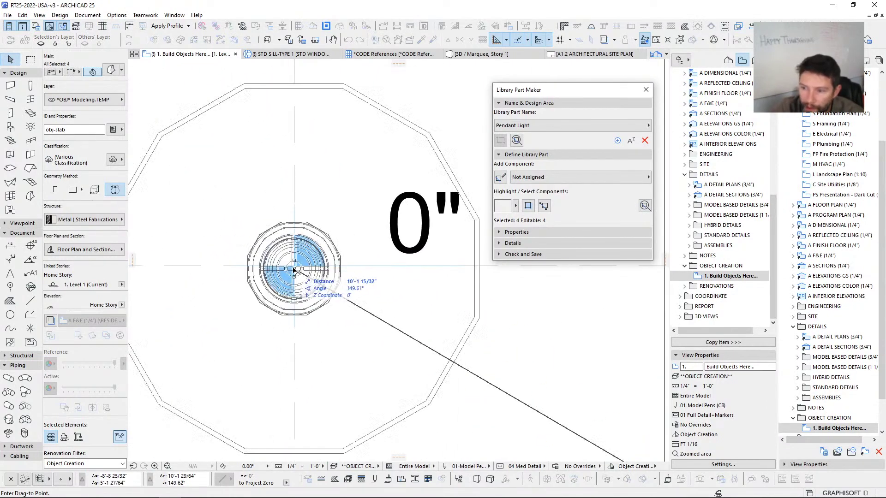
pyautogui.click(295, 267)
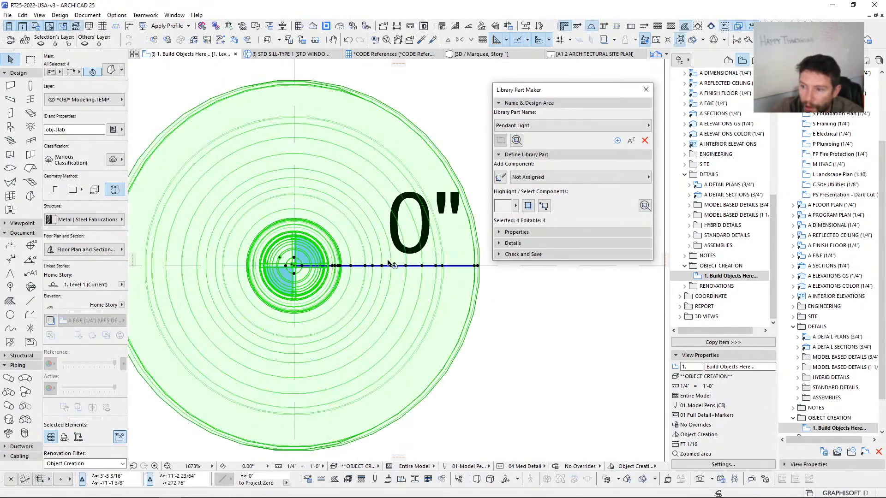
# Step: Assign the four moved pendant elements to the 3D Model Full component and clear the selection
pyautogui.scroll(-6, 389, 262)
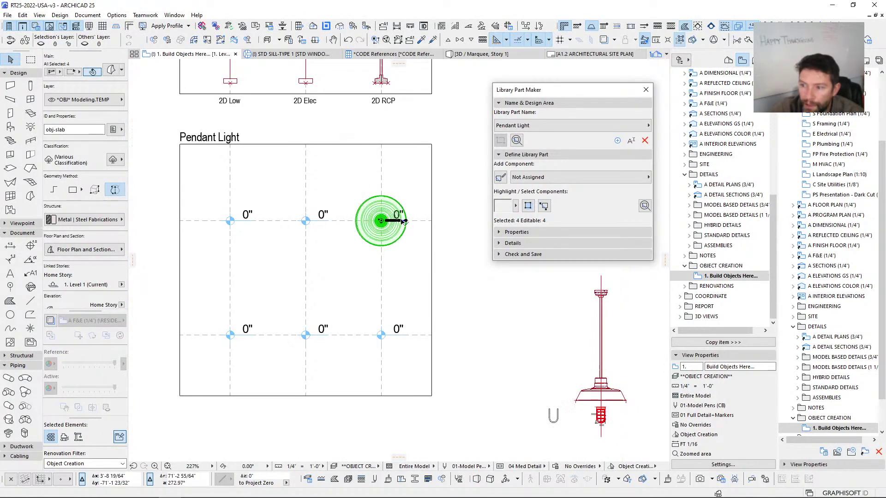
pyautogui.scroll(4, 393, 214)
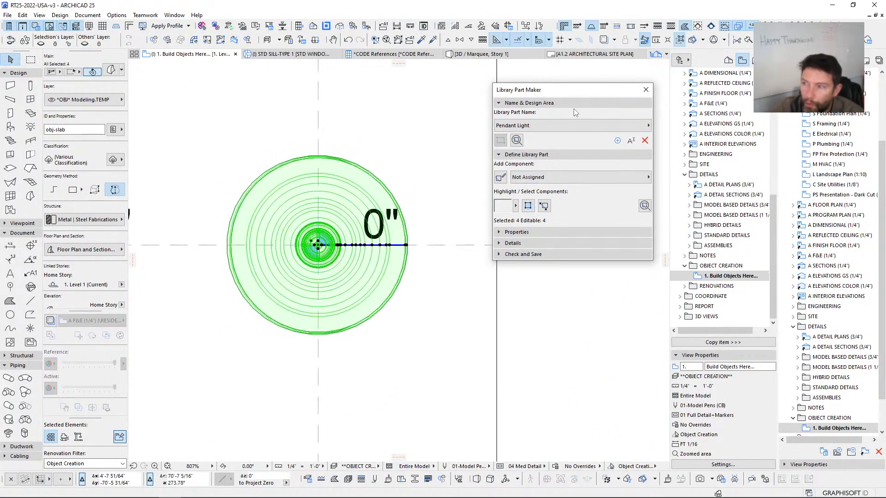
pyautogui.click(567, 180)
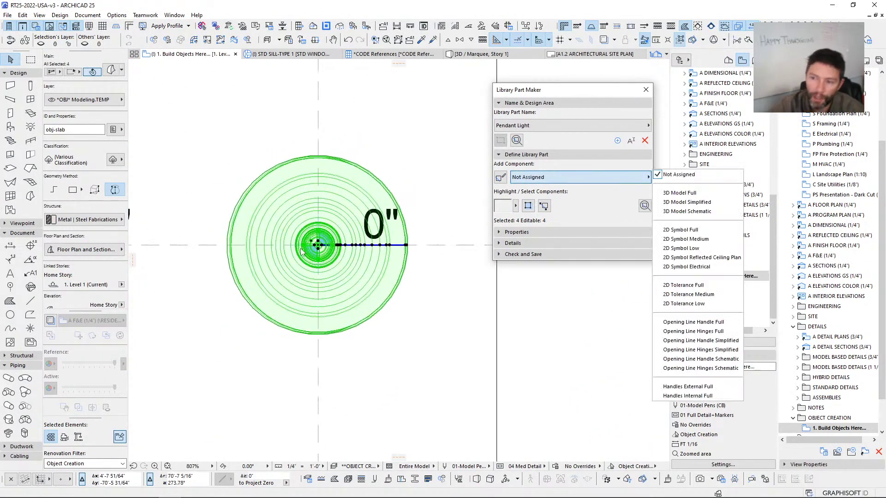
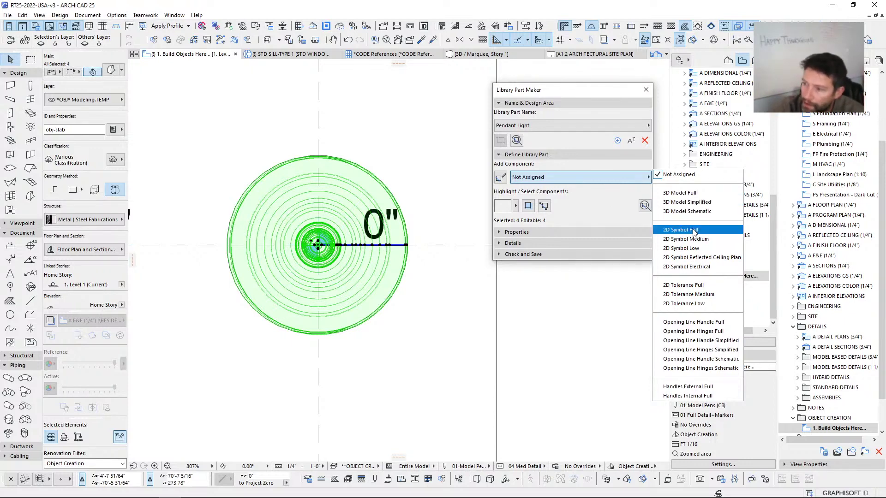
pyautogui.click(686, 194)
pyautogui.scroll(-6, 319, 218)
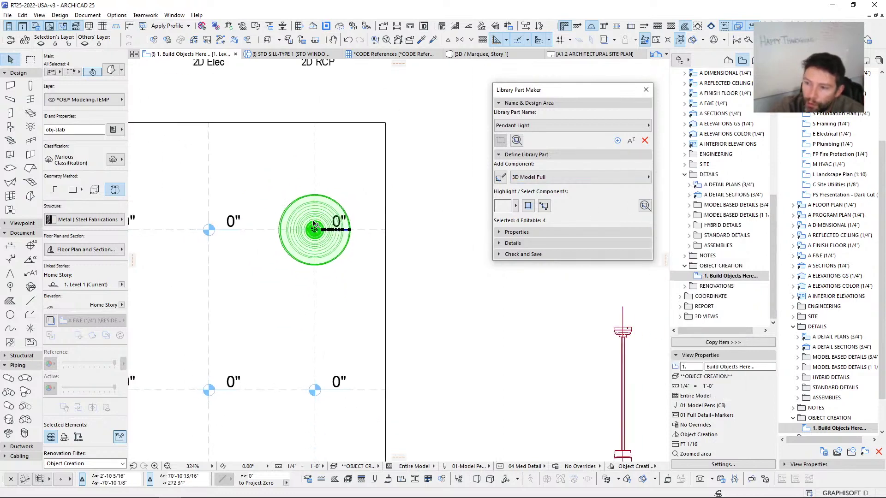
pyautogui.press('Escape')
# Step: Draw a full circle of about 11 59/64" radius around the lampshade, centred on the upper-right origin
pyautogui.scroll(3, 363, 222)
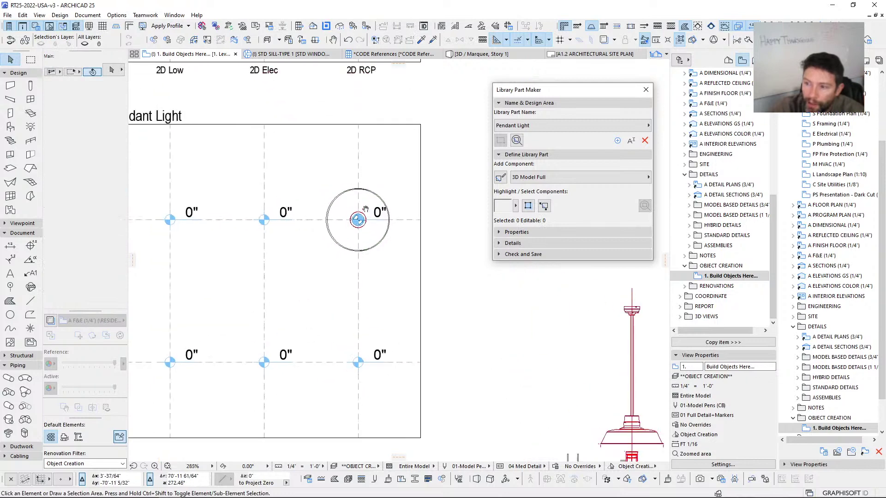
pyautogui.click(9, 316)
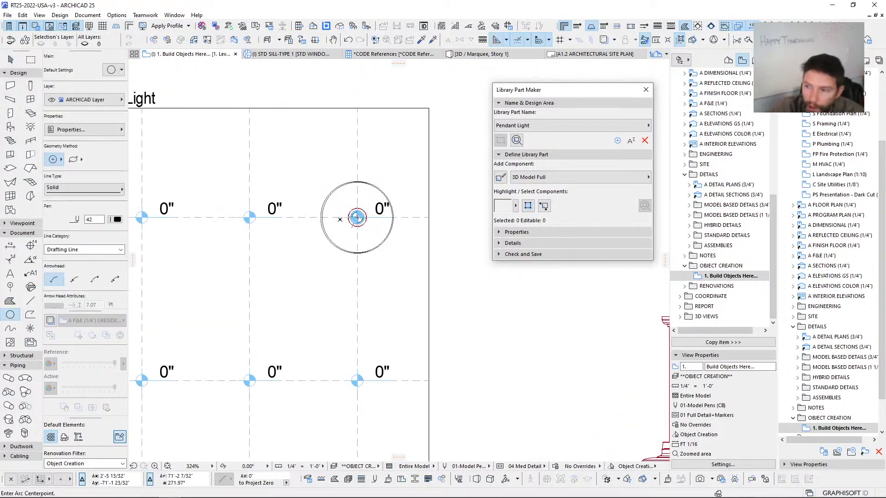
pyautogui.click(357, 217)
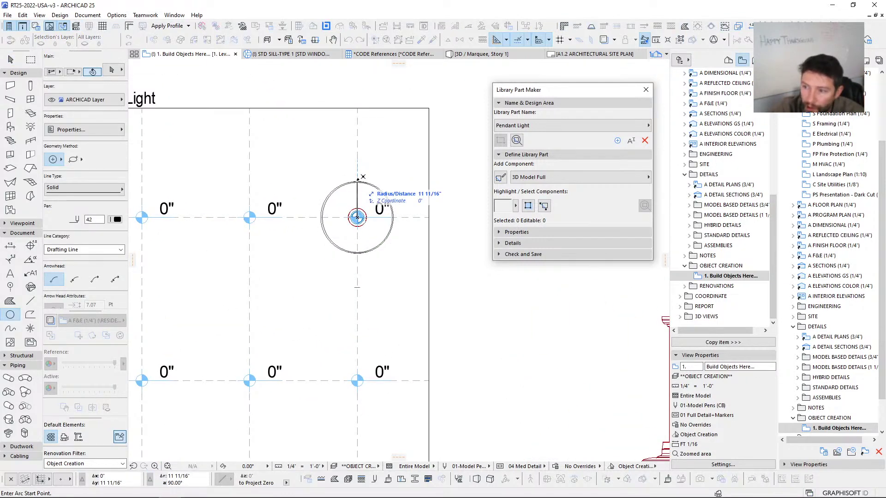
pyautogui.scroll(1, 361, 176)
pyautogui.scroll(4, 361, 175)
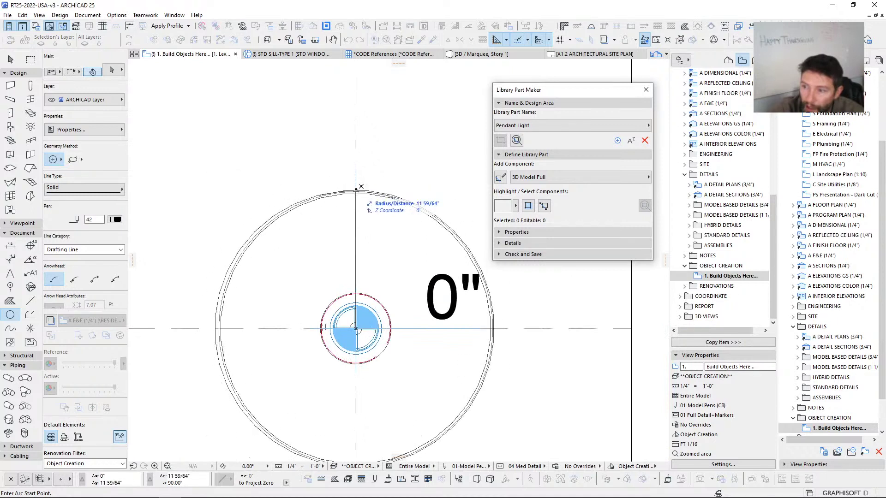
pyautogui.click(358, 182)
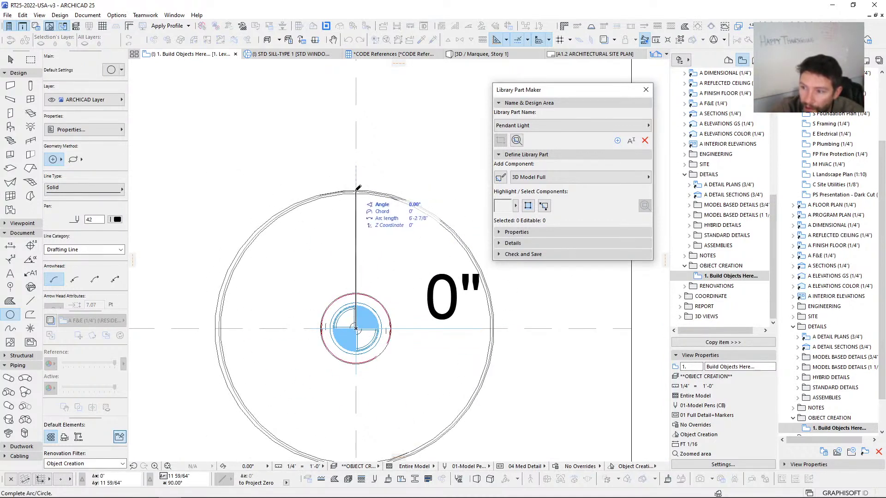
pyautogui.click(356, 190)
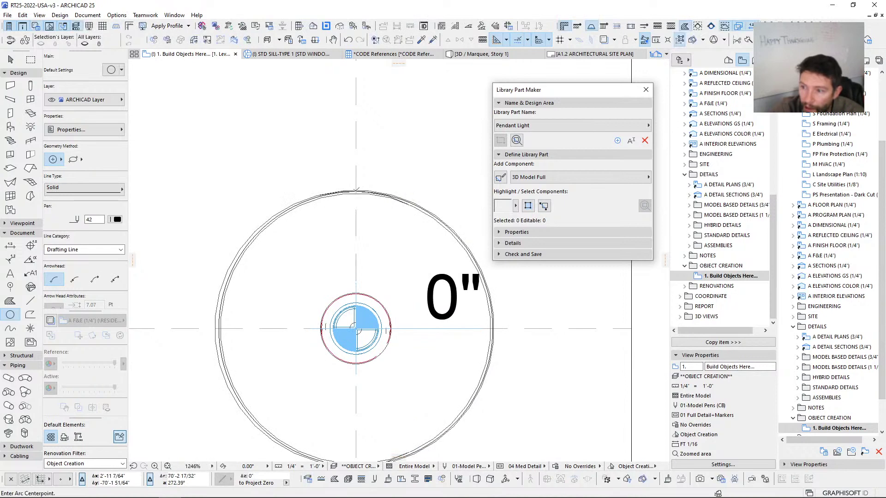
# Step: Move the new circle straight down to the lower-right origin of the Pendant Light design area
pyautogui.click(357, 329)
pyautogui.scroll(-4, 364, 142)
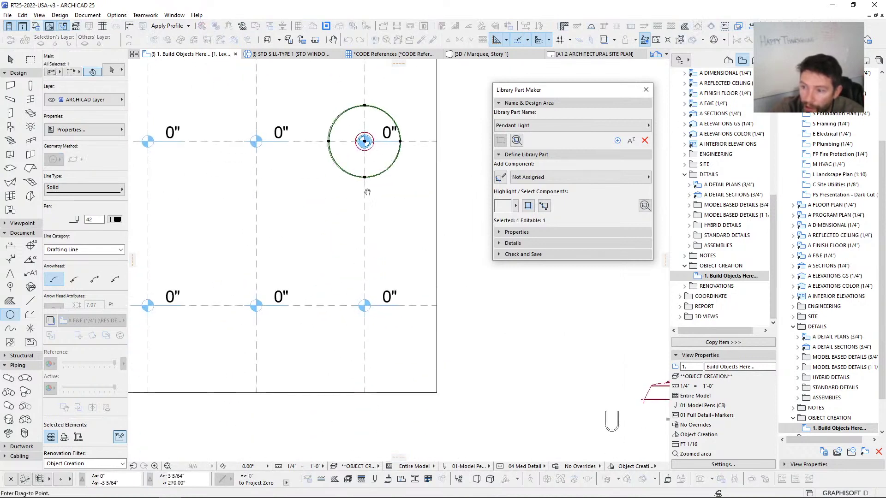
pyautogui.click(364, 306)
# Step: Assign the moved circle to the 2D Symbol Reflected Ceiling Plan component and clear the selection
pyautogui.click(579, 177)
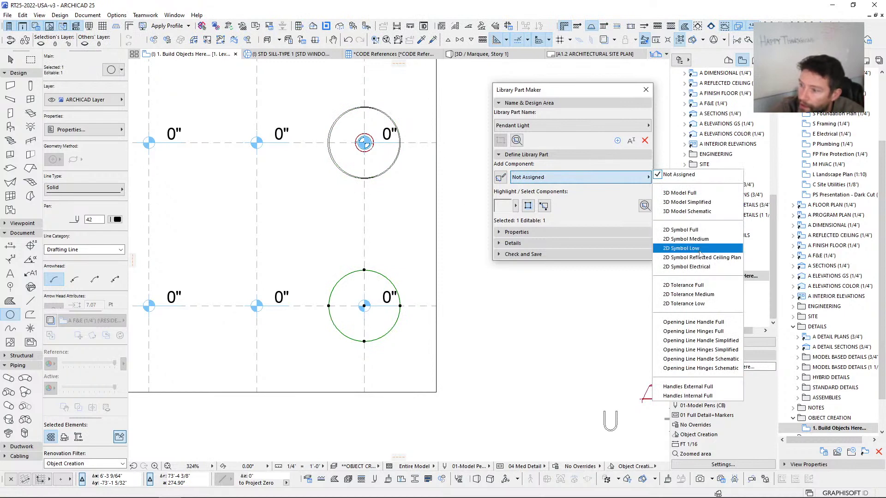
pyautogui.click(674, 261)
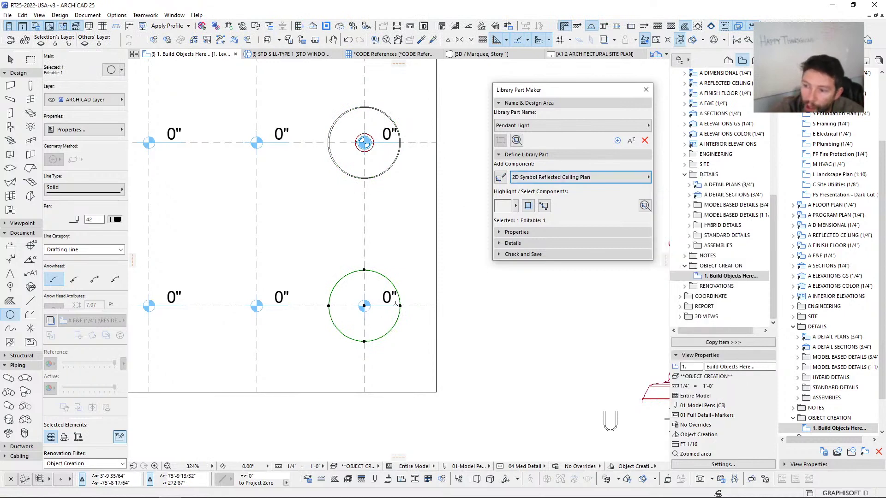
pyautogui.moveTo(392, 288); pyautogui.dragTo(424, 313, button='middle')
pyautogui.press('Escape')
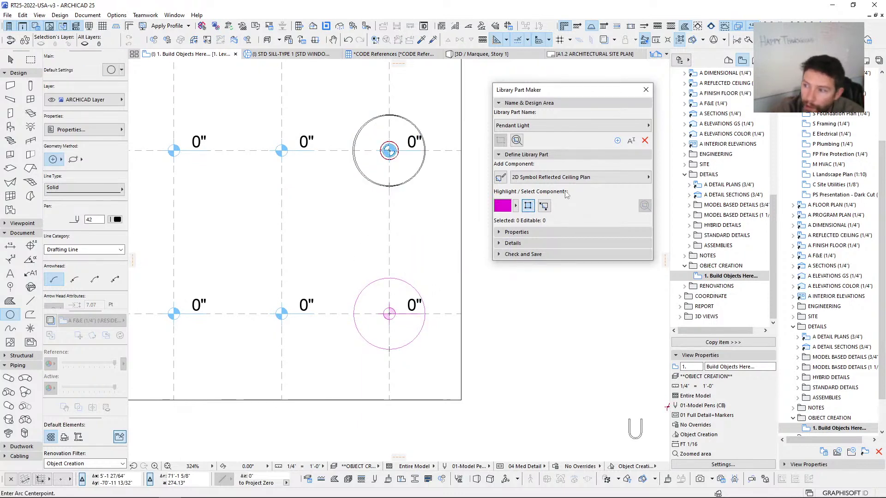
# Step: Highlight the 3D Model Full component in the design area and examine which elements belong to it
pyautogui.click(645, 177)
pyautogui.click(683, 194)
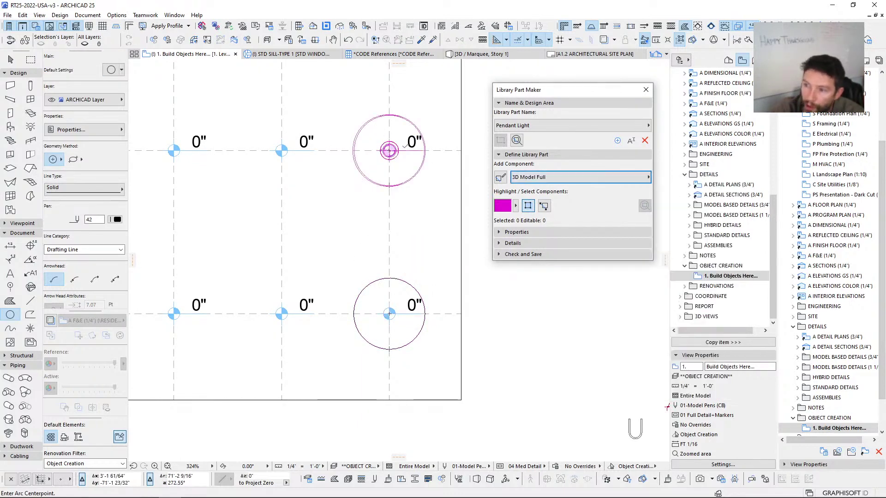
pyautogui.scroll(6, 390, 152)
pyautogui.moveTo(443, 115); pyautogui.dragTo(412, 184, button='middle')
pyautogui.scroll(-9, 412, 183)
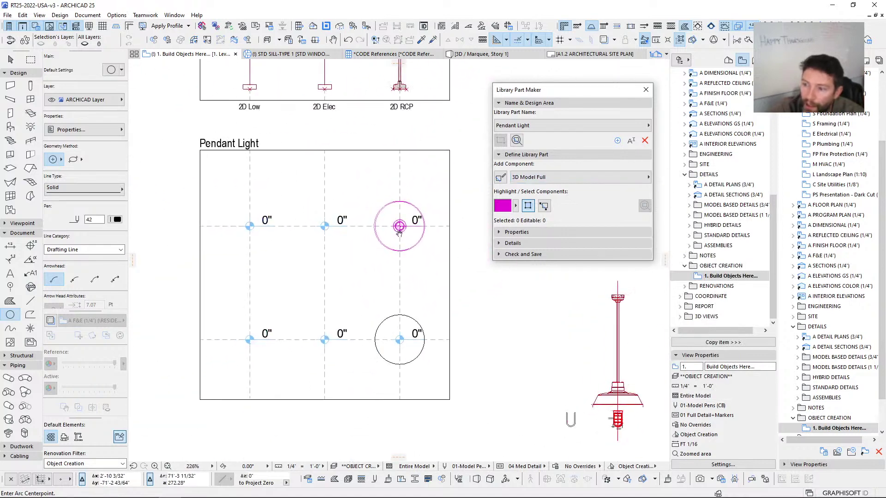
pyautogui.press('Escape')
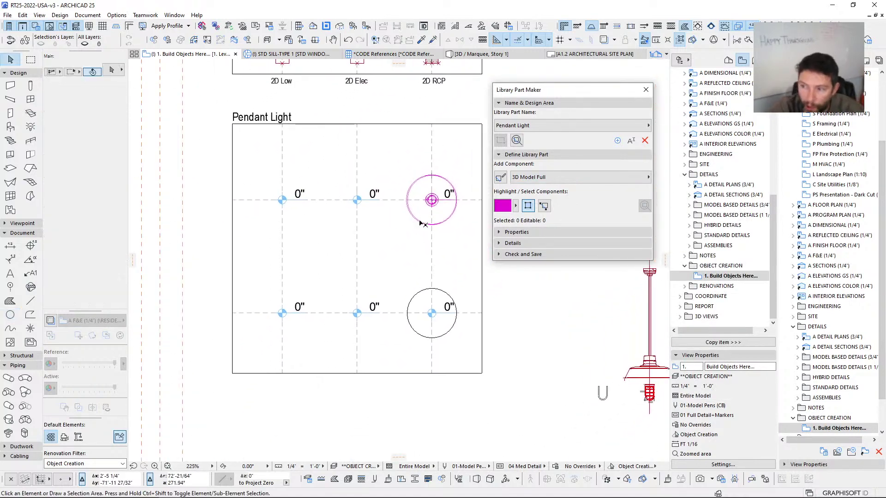
pyautogui.moveTo(448, 314); pyautogui.dragTo(335, 293, button='middle')
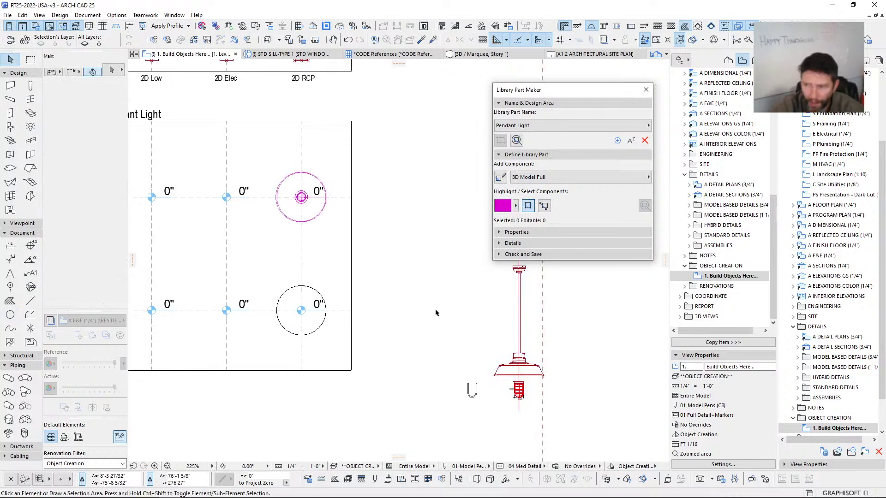
pyautogui.moveTo(435, 313); pyautogui.dragTo(391, 310, button='middle')
pyautogui.moveTo(491, 383); pyautogui.dragTo(558, 392, button='middle')
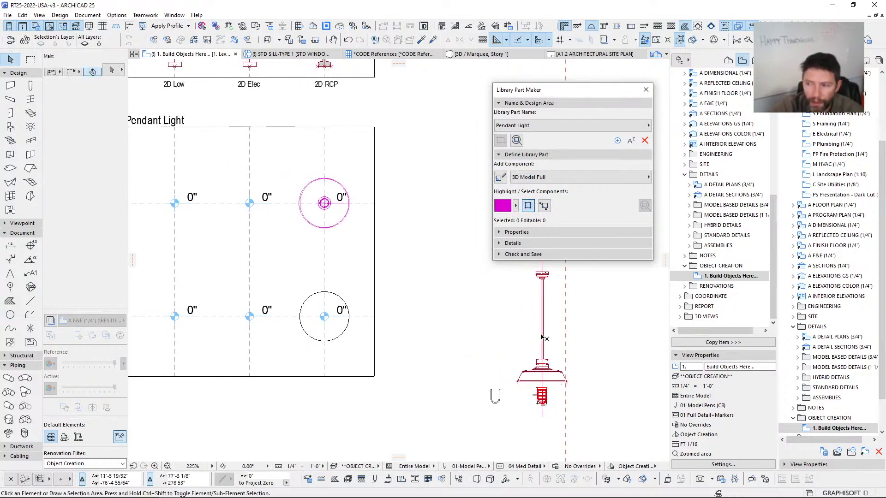
pyautogui.moveTo(418, 322); pyautogui.dragTo(492, 333, button='middle')
pyautogui.moveTo(443, 303); pyautogui.dragTo(422, 301, button='middle')
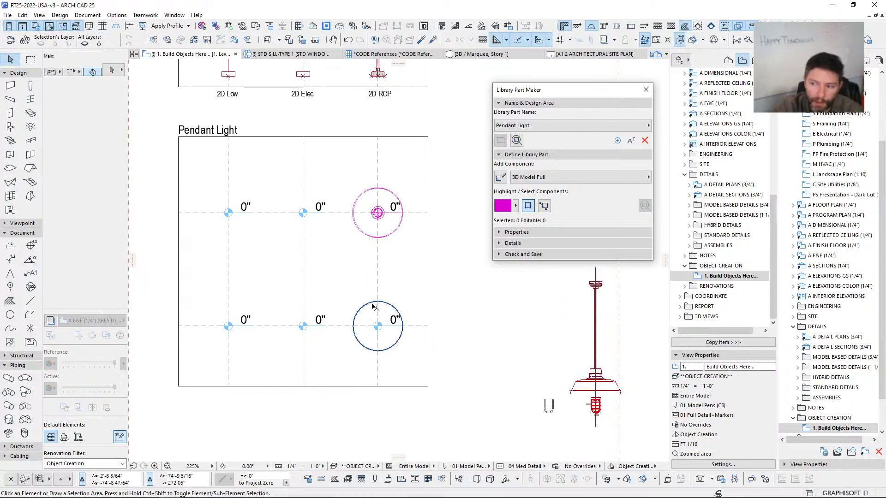
# Step: Place hotspots on the four quadrant points of the ceiling plan circle, using the Light Barn Fixture's 2D symbols as reference
pyautogui.scroll(5, 374, 306)
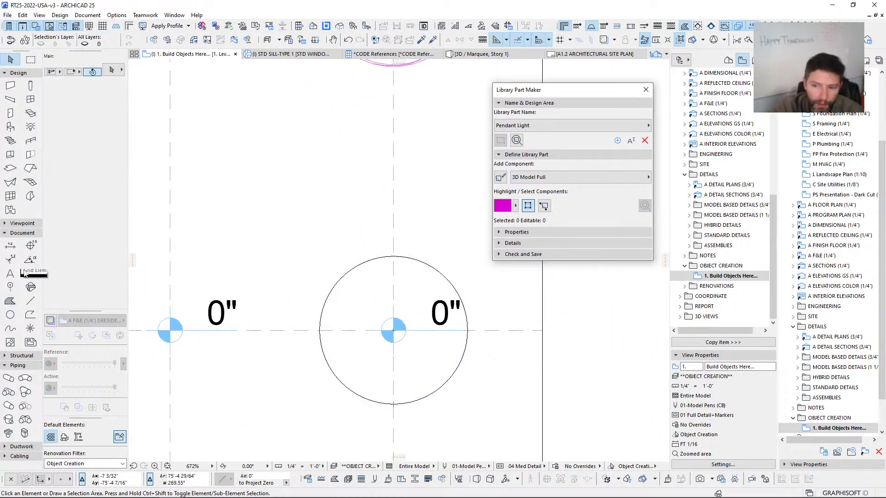
pyautogui.click(30, 328)
pyautogui.scroll(-10, 332, 300)
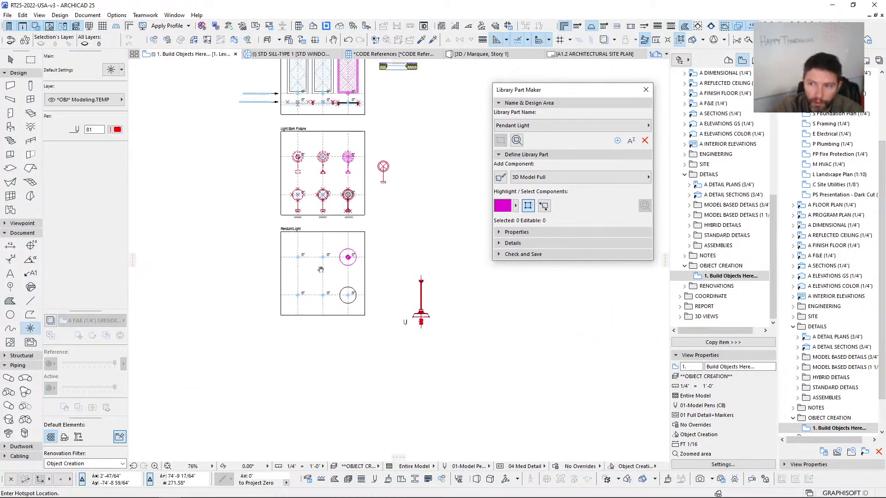
pyautogui.moveTo(320, 269); pyautogui.dragTo(353, 303, button='middle')
pyautogui.scroll(10, 376, 208)
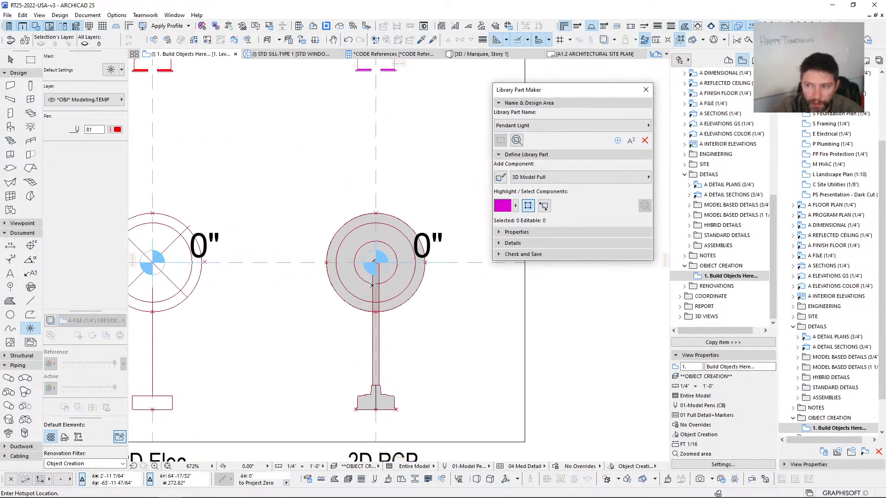
pyautogui.scroll(-6, 374, 222)
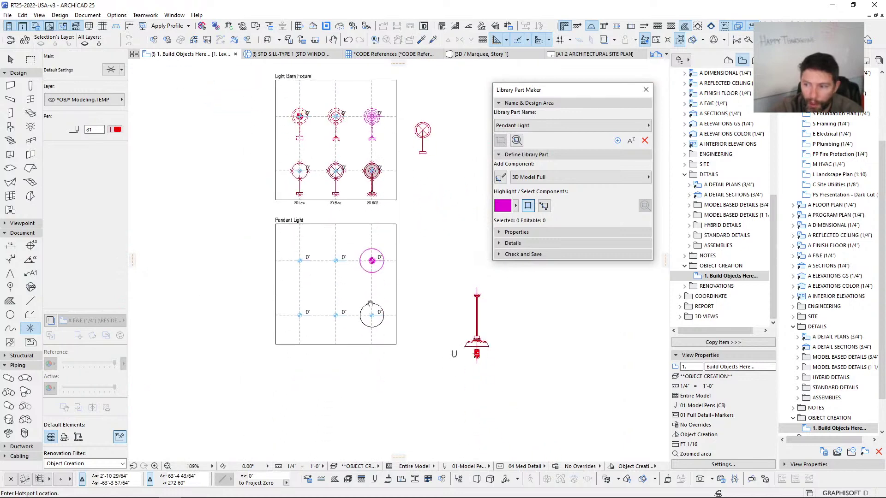
pyautogui.scroll(7, 357, 229)
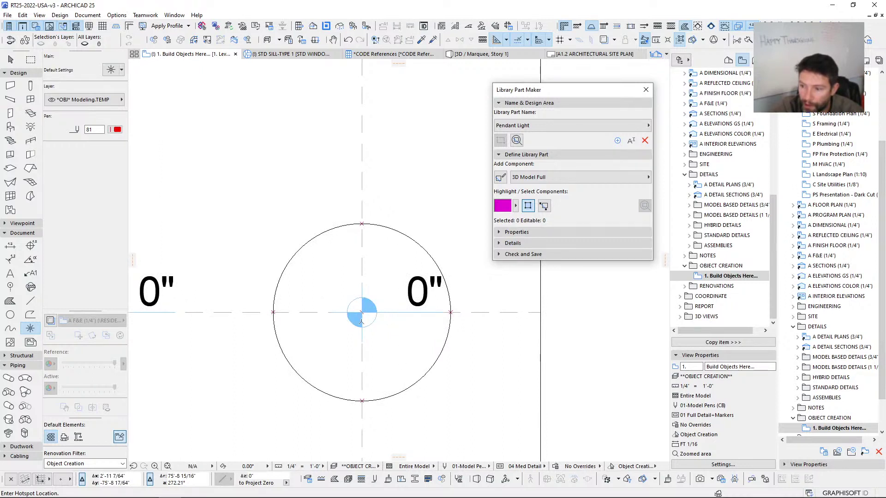
# Step: Place the bottom quadrant hotspot on the ceiling plan circle, assign the hotspots to 2D Symbol Reflected Ceiling Plan, and clear the selection
pyautogui.click(362, 401)
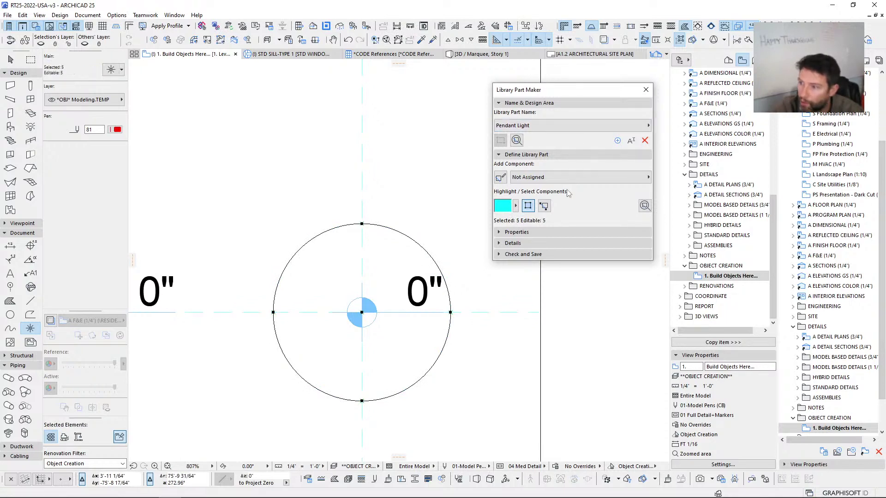
pyautogui.click(616, 179)
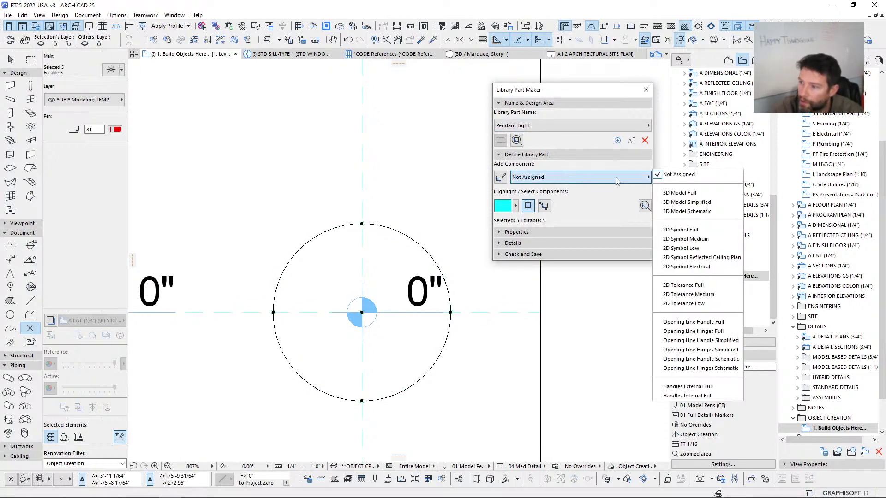
pyautogui.click(681, 260)
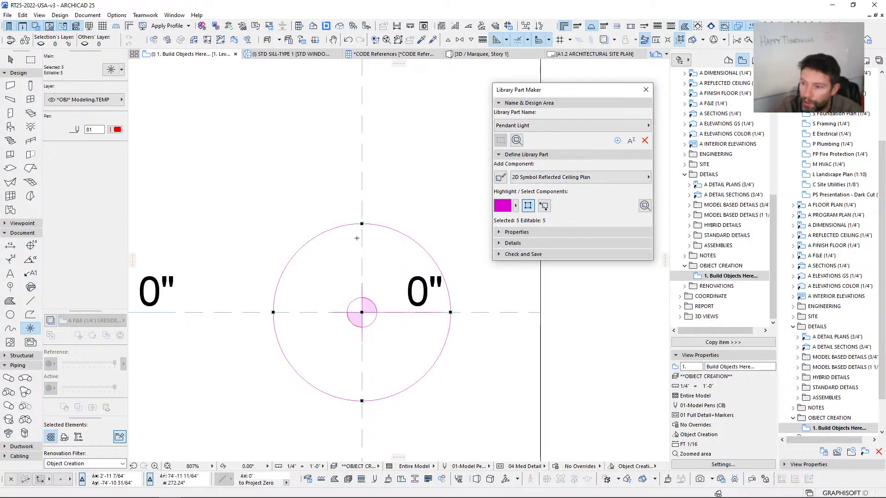
pyautogui.scroll(-5, 410, 225)
pyautogui.scroll(-1, 444, 220)
pyautogui.scroll(1, 344, 163)
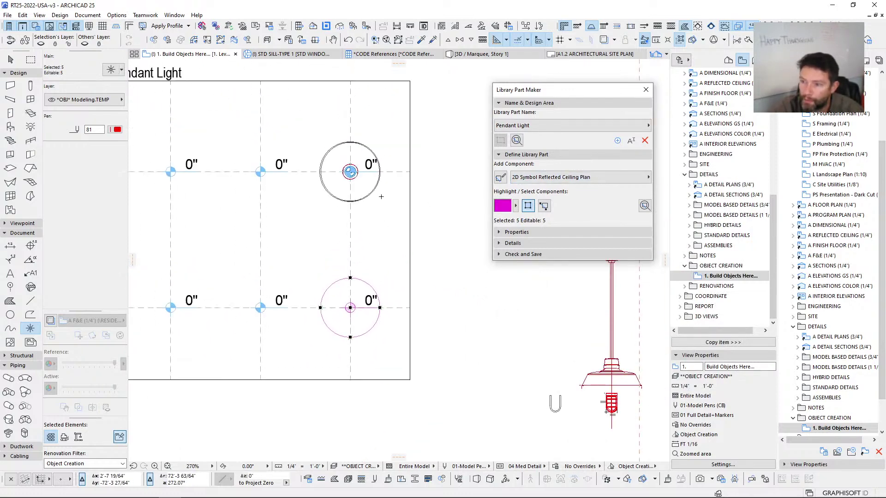
pyautogui.press('Escape')
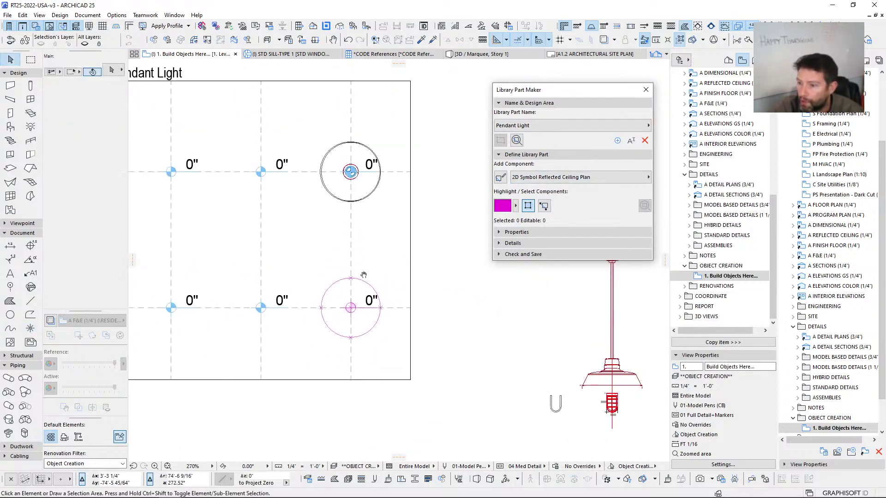
# Step: Examine the plan-view model in the Pendant Light design area and the fixture's elevation drawing, checking its grouped linework
pyautogui.scroll(1, 365, 228)
pyautogui.scroll(5, 396, 215)
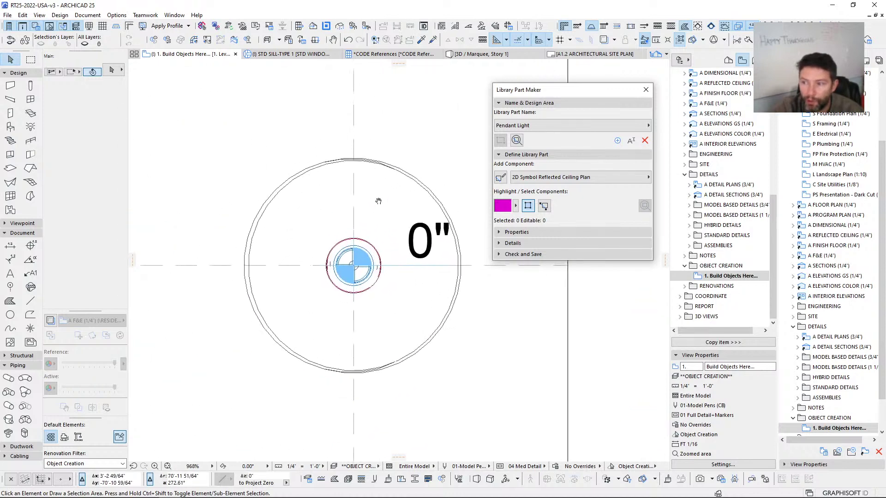
pyautogui.scroll(-4, 377, 207)
pyautogui.scroll(-4, 376, 212)
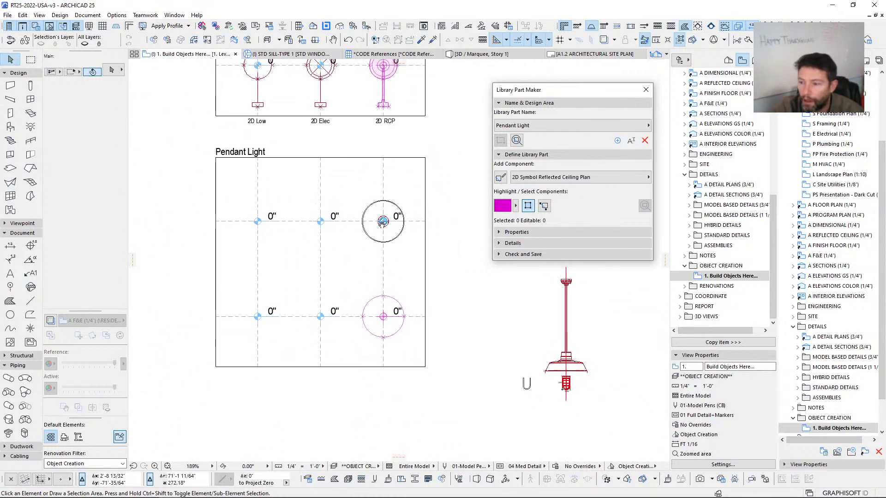
pyautogui.scroll(1, 374, 255)
pyautogui.scroll(6, 526, 389)
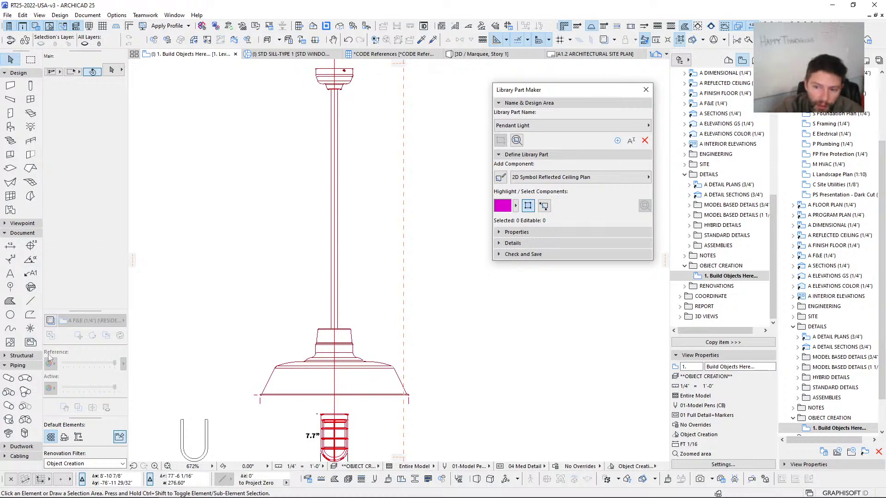
pyautogui.scroll(-3, 317, 291)
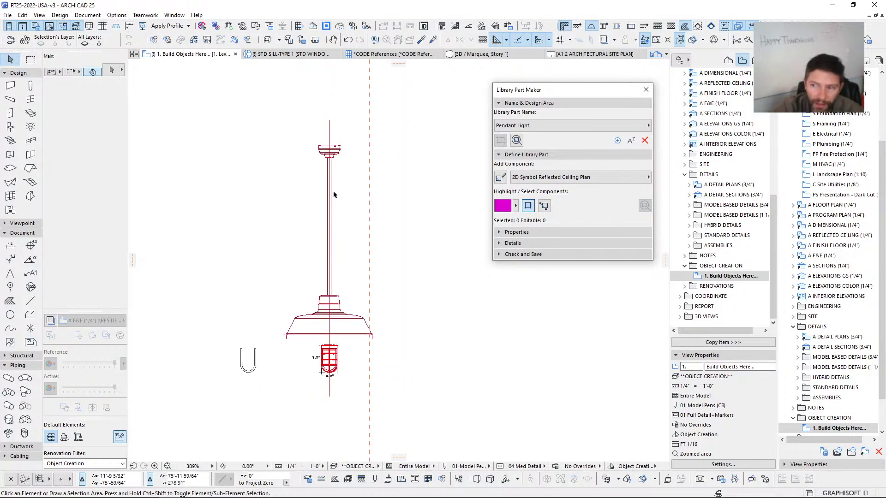
pyautogui.click(327, 147)
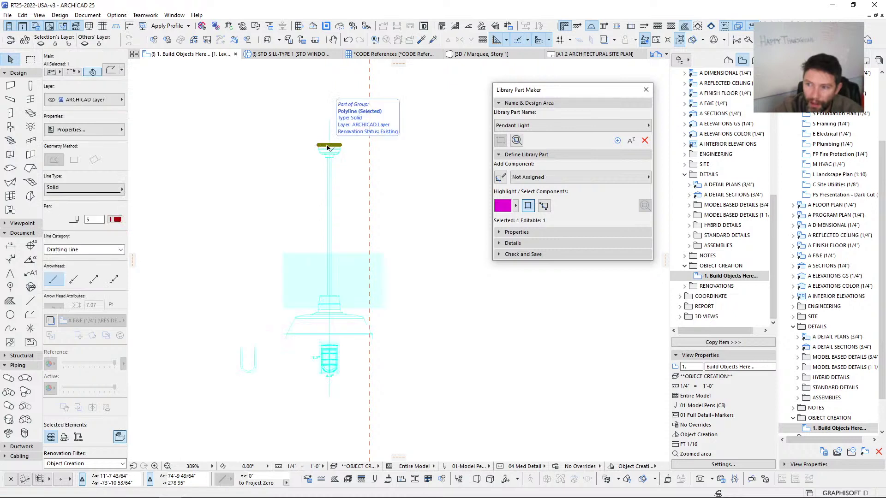
pyautogui.press('Escape')
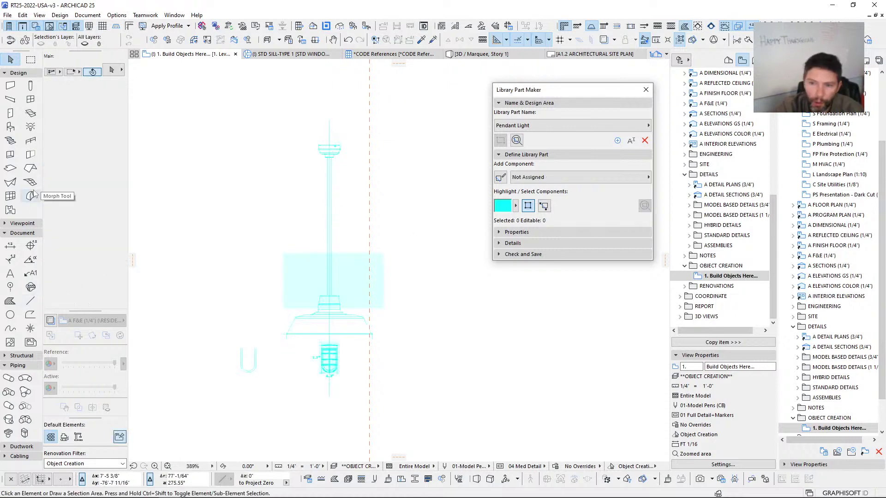
# Step: Begin a revolved Morph profile on the elevation drawing, tracing the right half of the ceiling canopy from the centreline to the rod
pyautogui.scroll(12, 329, 148)
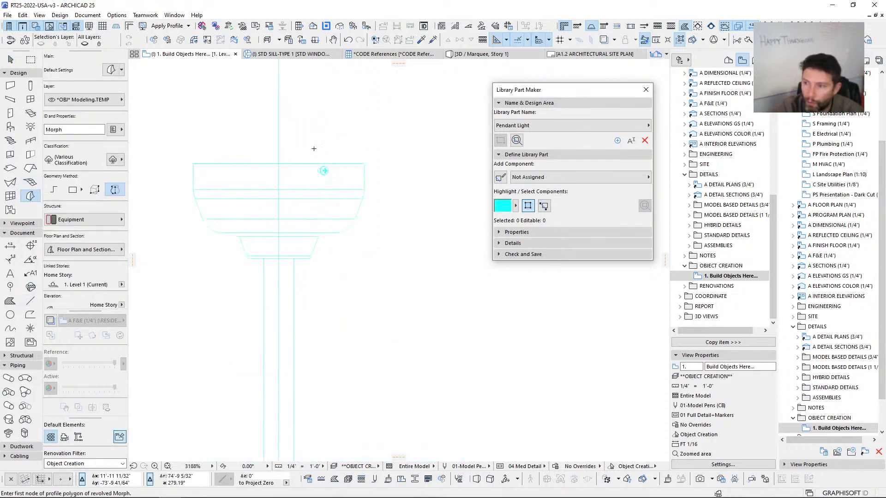
pyautogui.click(231, 181)
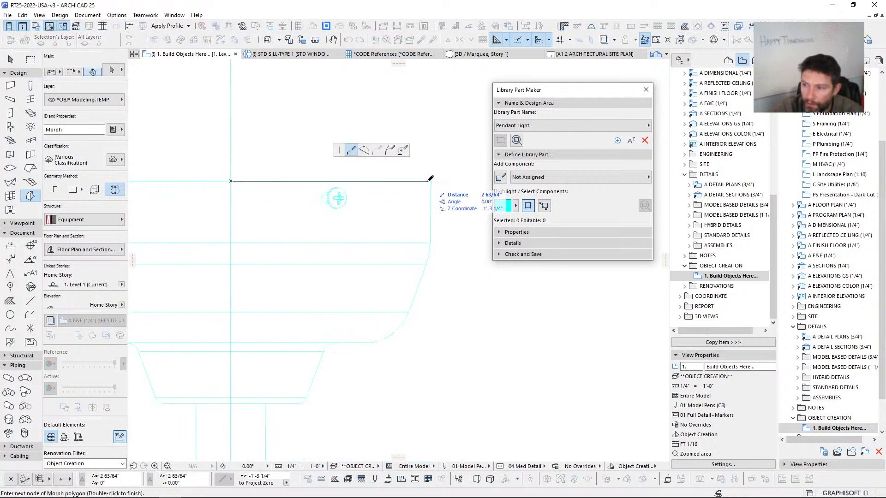
pyautogui.click(431, 181)
pyautogui.click(430, 242)
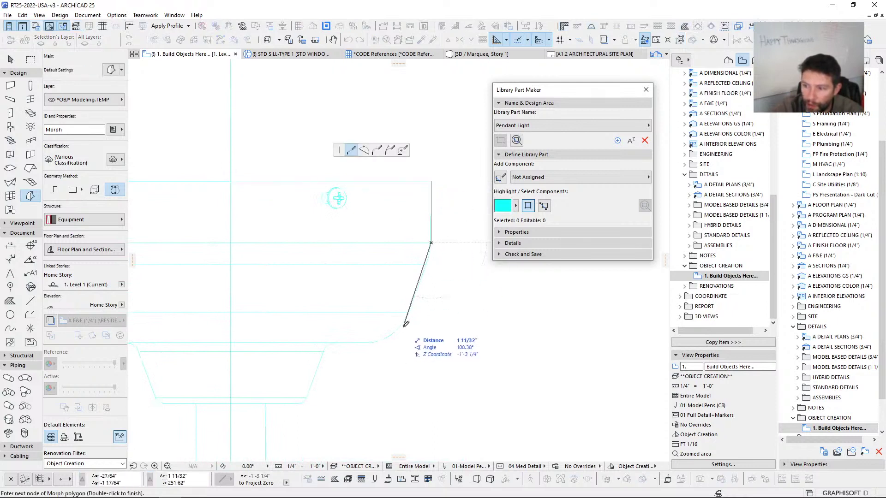
pyautogui.click(407, 318)
pyautogui.click(370, 343)
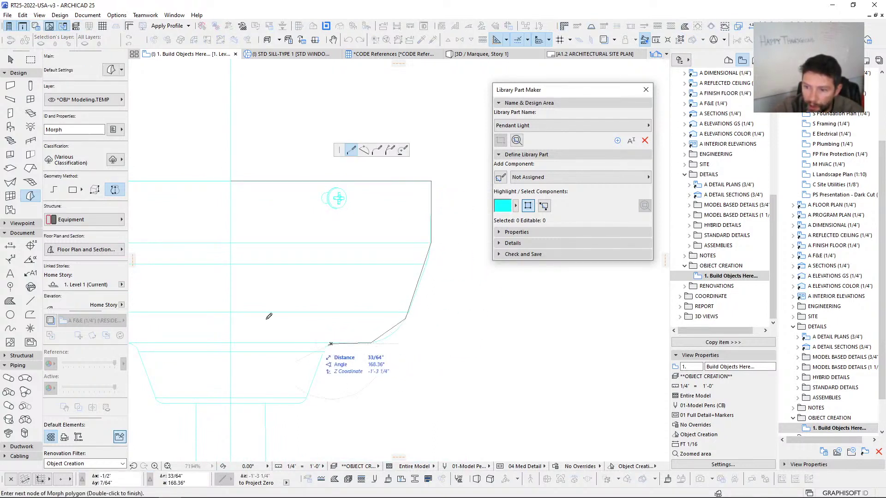
pyautogui.click(330, 344)
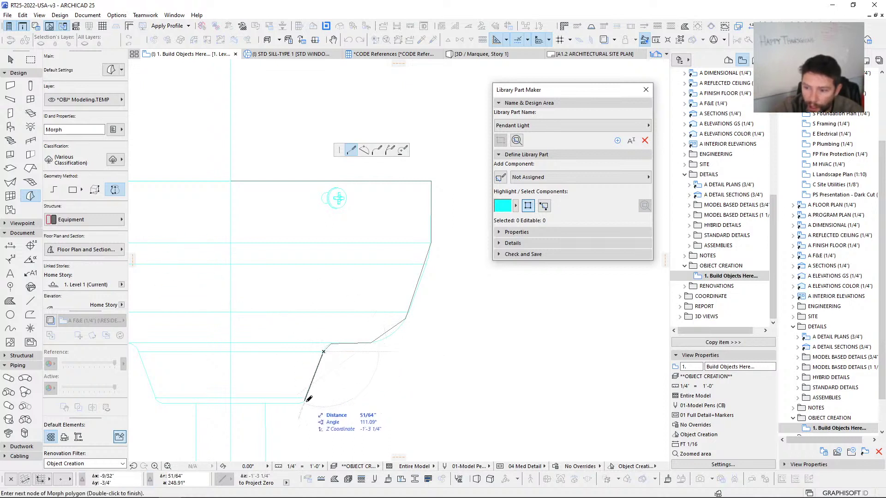
pyautogui.click(304, 401)
pyautogui.click(266, 404)
# Step: Continue the Morph profile down the rod's right edge and around the stepped neck above the shade
pyautogui.scroll(-5, 269, 402)
pyautogui.moveTo(273, 373); pyautogui.dragTo(275, 116, button='middle')
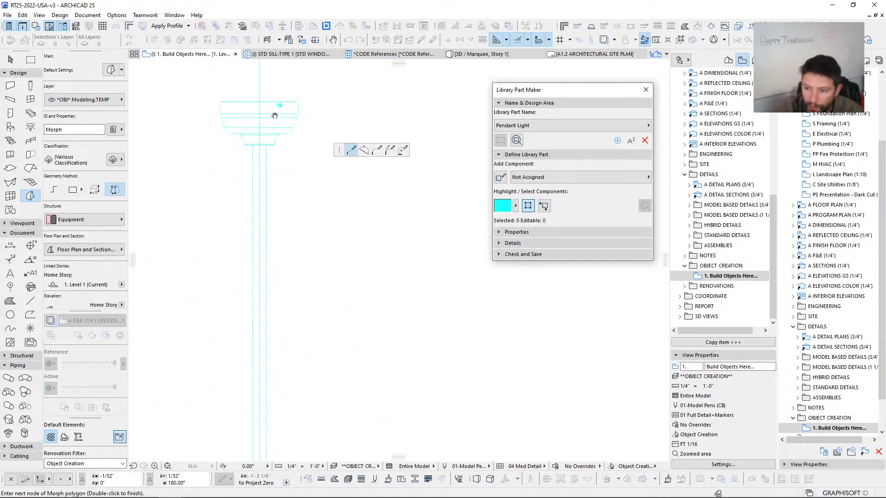
pyautogui.moveTo(267, 389); pyautogui.dragTo(279, 148, button='middle')
pyautogui.scroll(3, 280, 253)
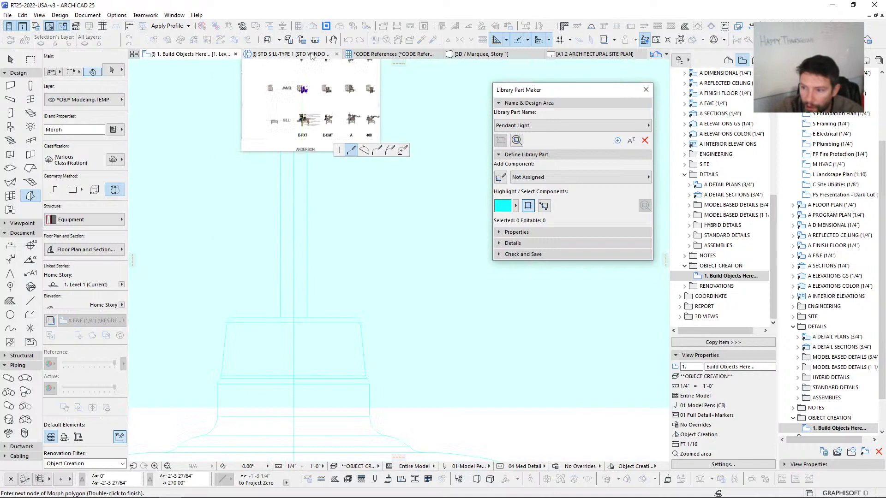
pyautogui.click(306, 318)
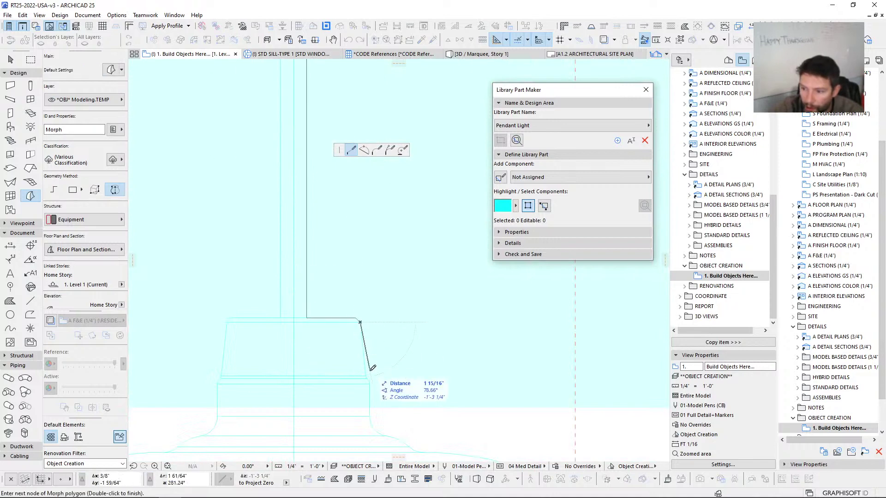
pyautogui.click(370, 385)
pyautogui.moveTo(372, 398); pyautogui.dragTo(311, 215, button='middle')
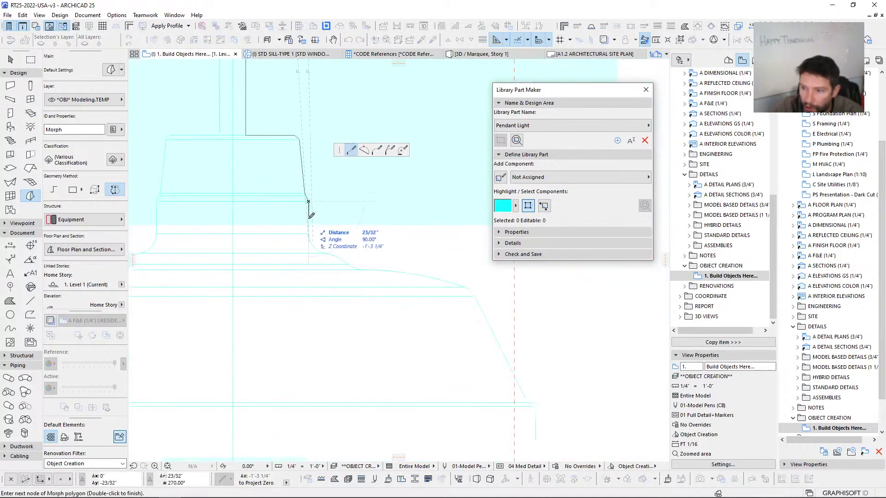
pyautogui.click(309, 234)
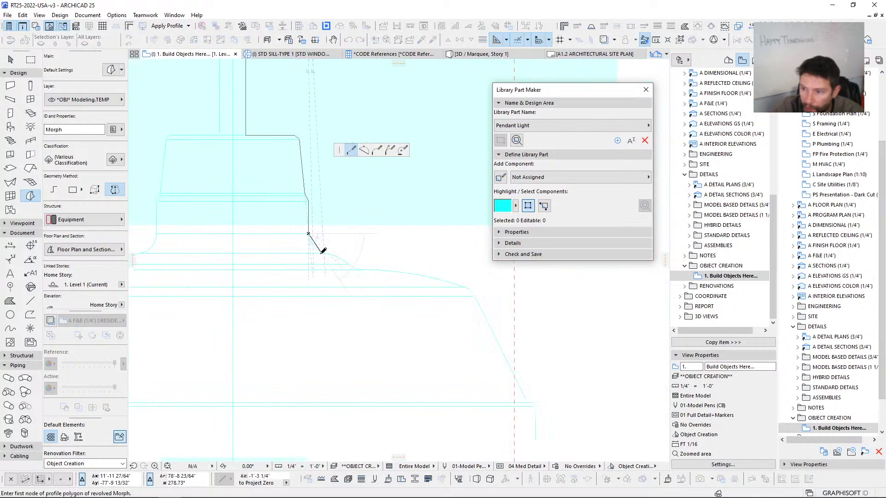
# Step: Trace the shade's curved shoulder, sloped side and small outer rim with the Morph profile
pyautogui.click(322, 254)
pyautogui.click(361, 269)
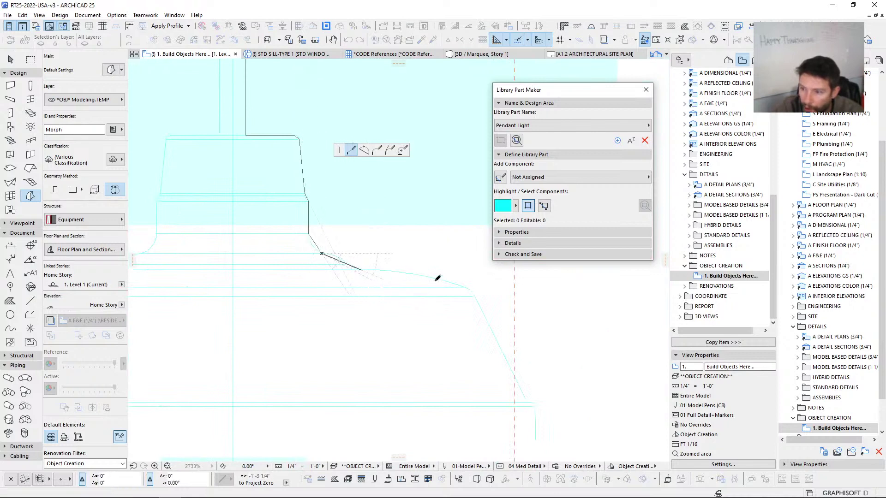
pyautogui.click(464, 287)
pyautogui.moveTo(474, 292); pyautogui.dragTo(425, 179, button='middle')
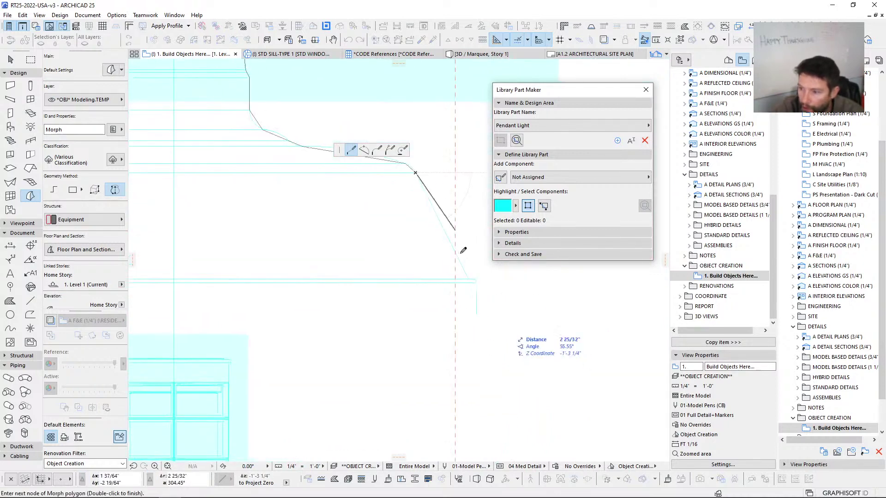
pyautogui.click(470, 276)
pyautogui.scroll(5, 471, 275)
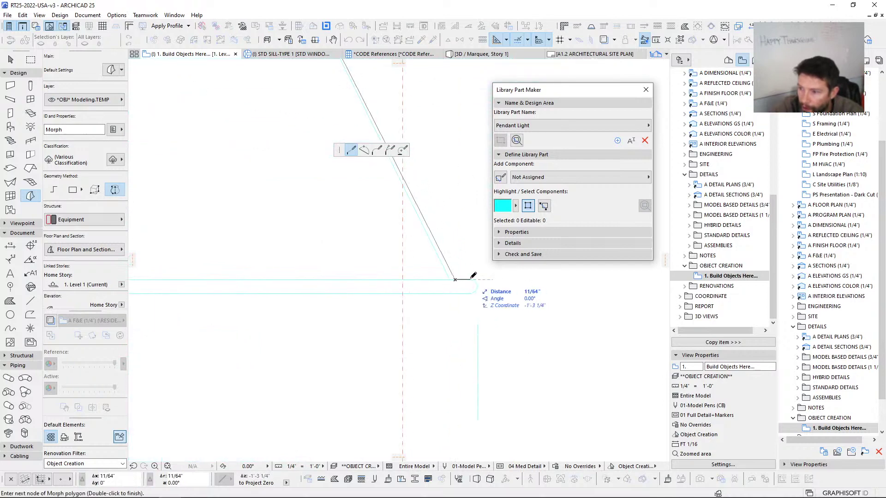
pyautogui.click(471, 279)
pyautogui.click(470, 293)
# Step: Close the Morph profile along the shade's bottom edge to the centreline and up to the canopy's top centre
pyautogui.scroll(-5, 455, 294)
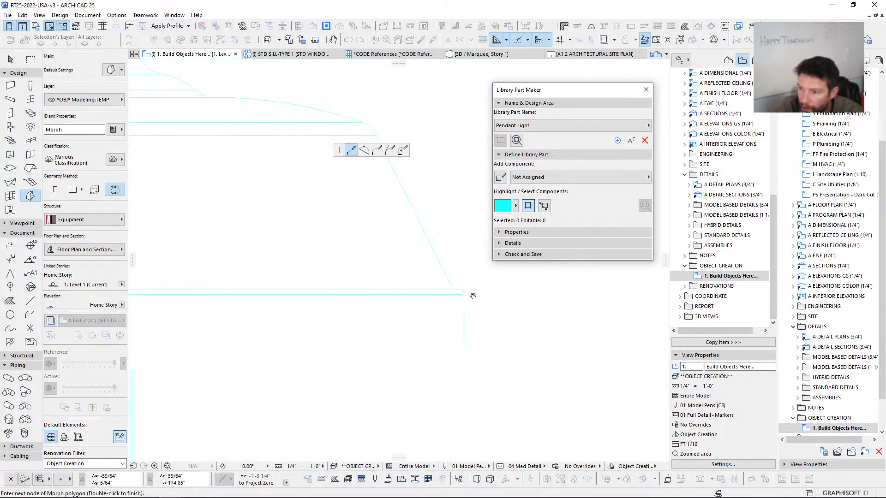
pyautogui.moveTo(472, 295); pyautogui.dragTo(602, 315, button='middle')
pyautogui.scroll(-5, 240, 306)
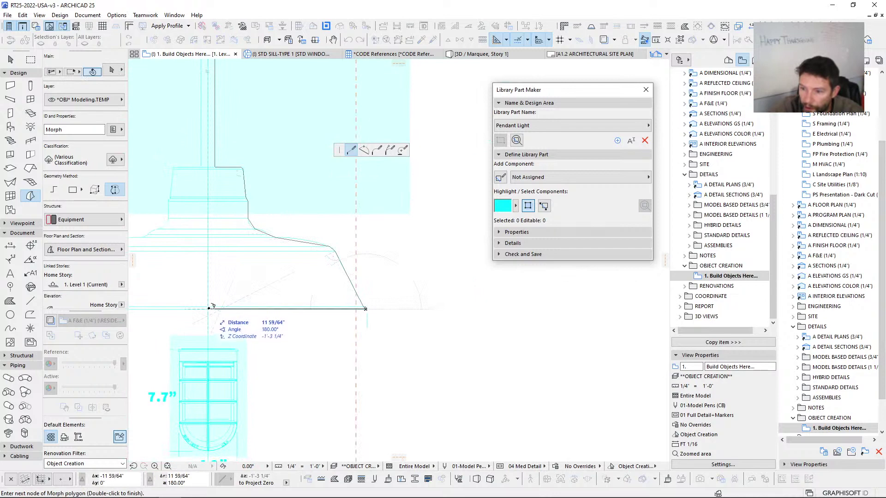
pyautogui.click(210, 307)
pyautogui.scroll(-3, 275, 251)
pyautogui.scroll(6, 296, 236)
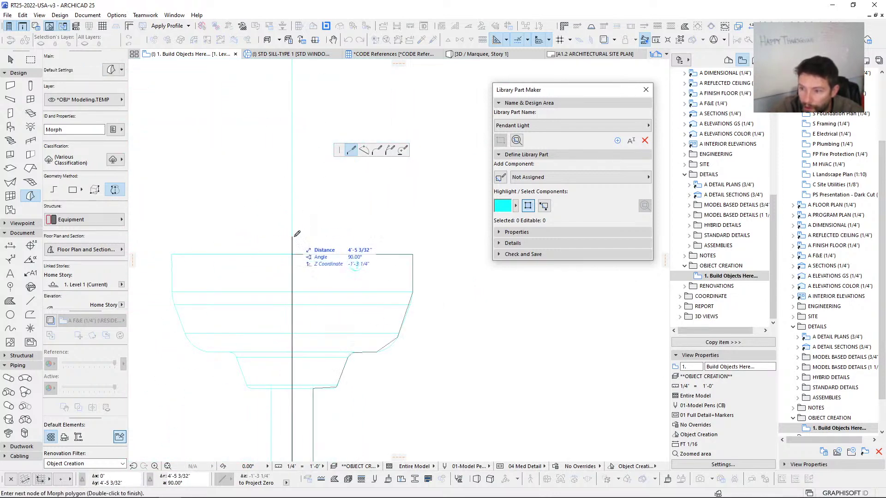
pyautogui.click(293, 250)
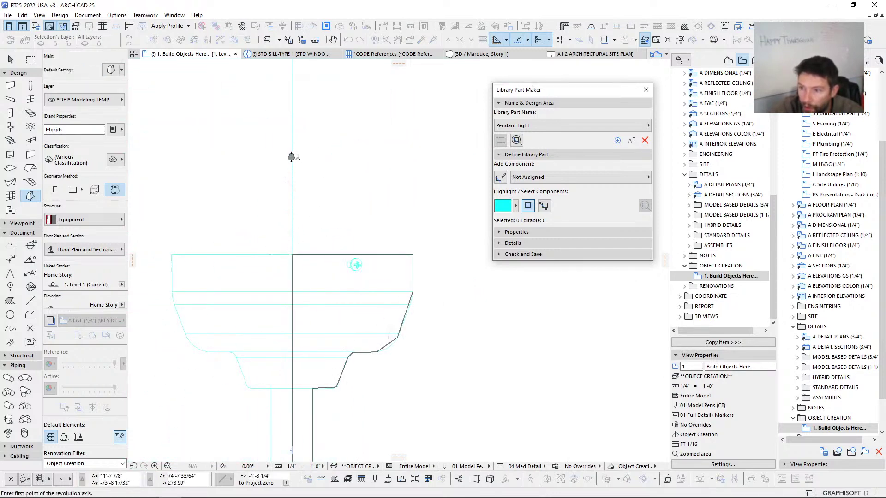
# Step: Define the fixture's vertical centreline as the revolution axis and revolve the Morph profile by 360°
pyautogui.click(292, 162)
pyautogui.click(292, 236)
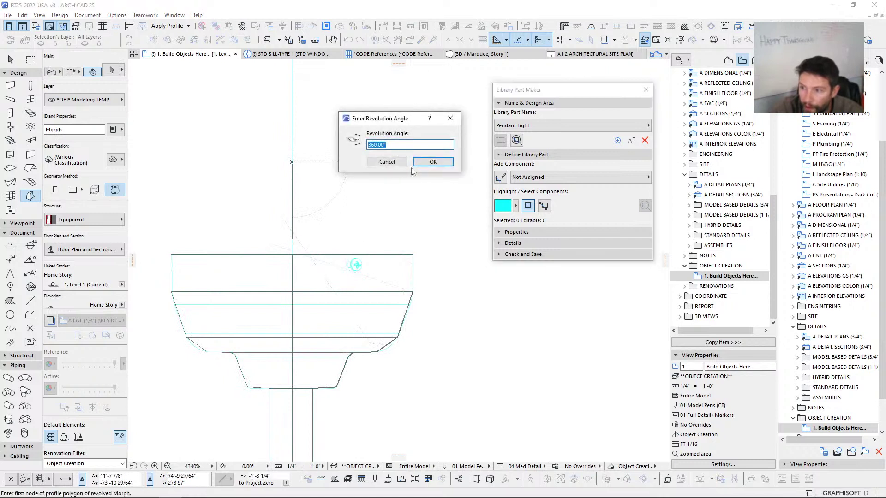
pyautogui.click(431, 164)
pyautogui.scroll(-8, 311, 211)
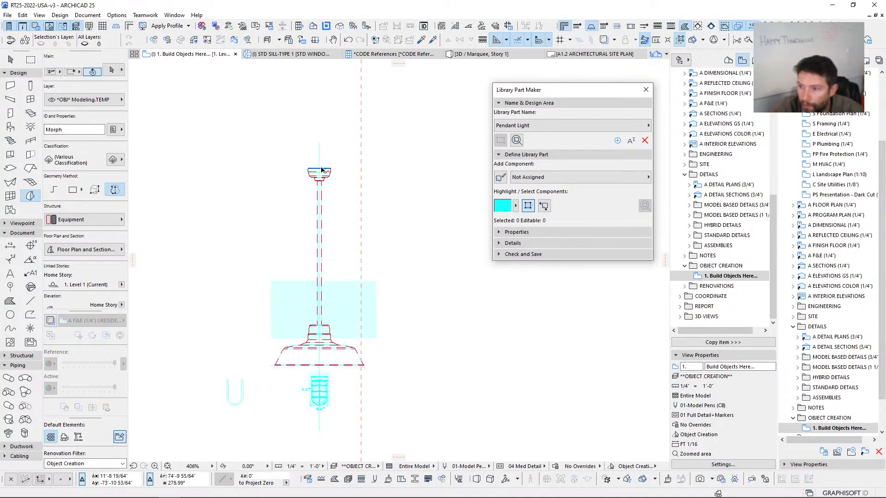
# Step: Enclose the pendant fixture in a rectangular marquee and select only the revolved Morph inside it
pyautogui.click(10, 60)
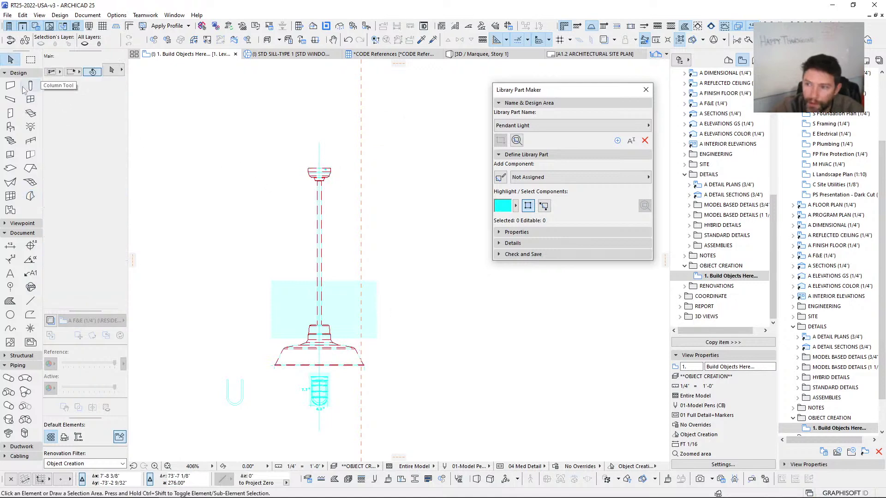
pyautogui.click(31, 59)
pyautogui.click(217, 133)
pyautogui.click(414, 386)
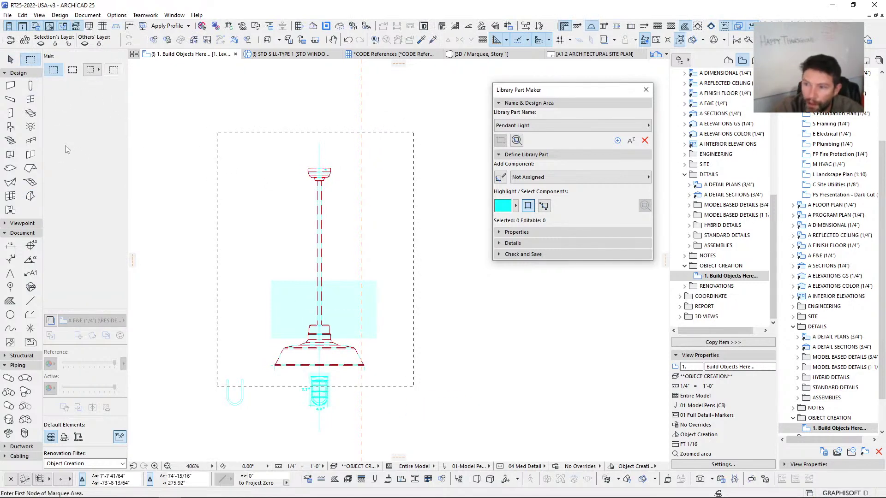
pyautogui.click(31, 196)
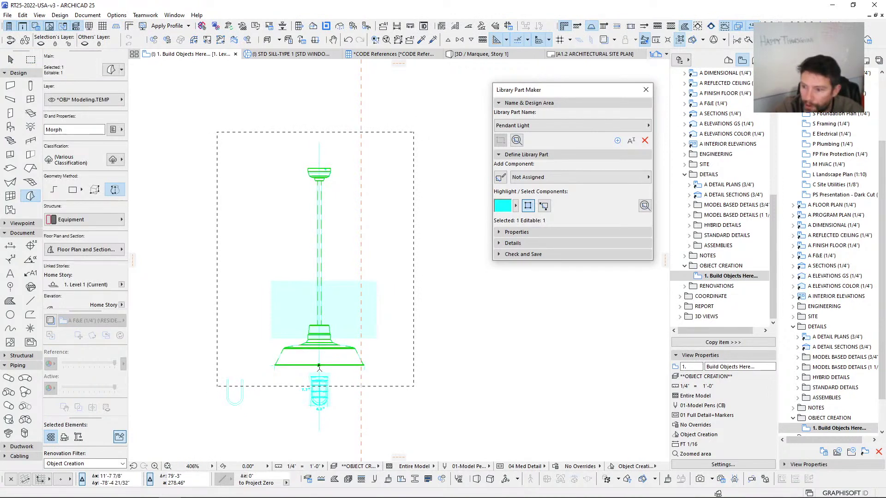
# Step: Move the revolved Morph from its bottom centre onto the middle column's upper origin in the Pendant Light design area
pyautogui.hotkey('ctrl', 'd')
pyautogui.click(319, 366)
pyautogui.scroll(-3, 280, 348)
pyautogui.moveTo(232, 274); pyautogui.dragTo(471, 387, button='middle')
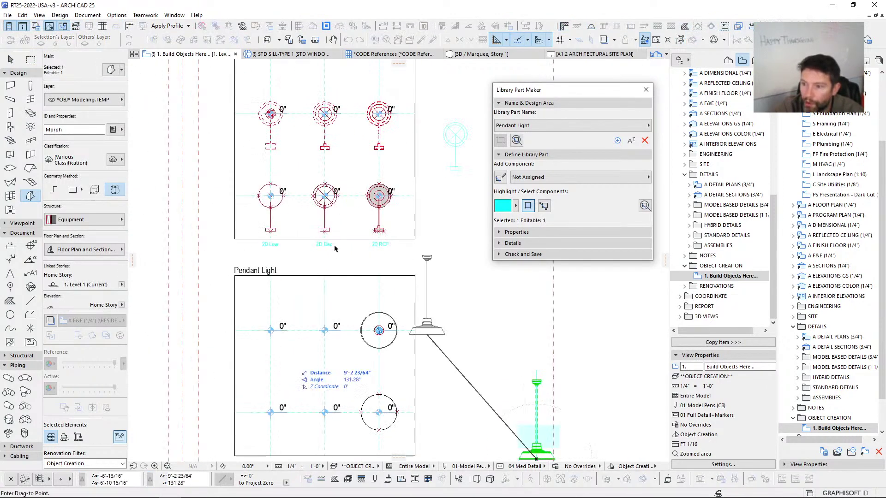
pyautogui.scroll(3, 333, 328)
pyautogui.scroll(2, 329, 333)
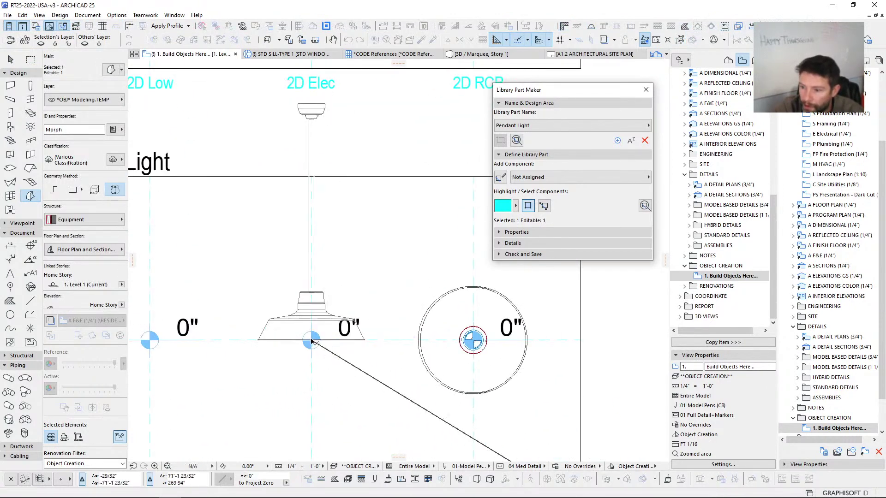
pyautogui.click(311, 342)
pyautogui.scroll(-4, 311, 341)
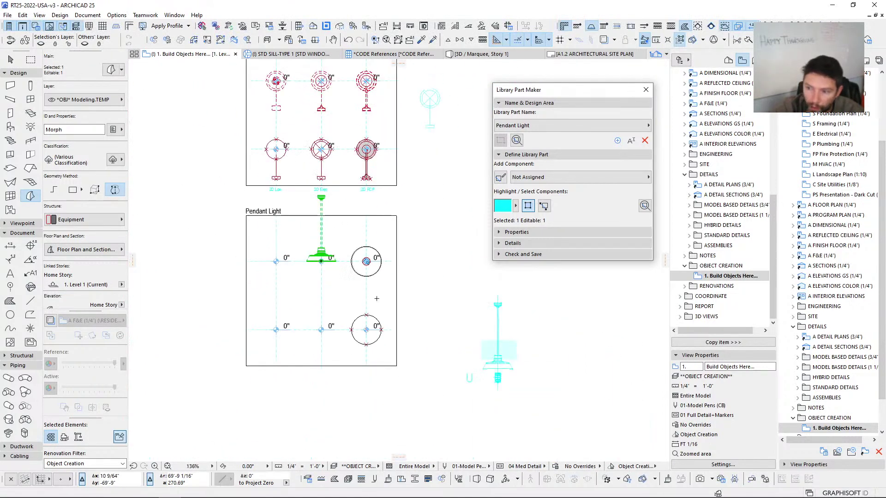
pyautogui.scroll(6, 491, 359)
pyautogui.press('Escape')
pyautogui.scroll(-4, 323, 273)
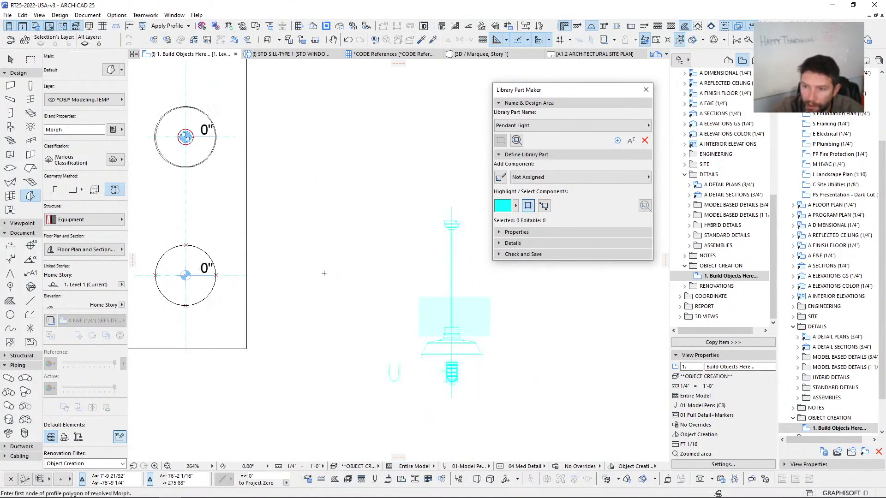
pyautogui.moveTo(195, 151); pyautogui.dragTo(335, 223, button='middle')
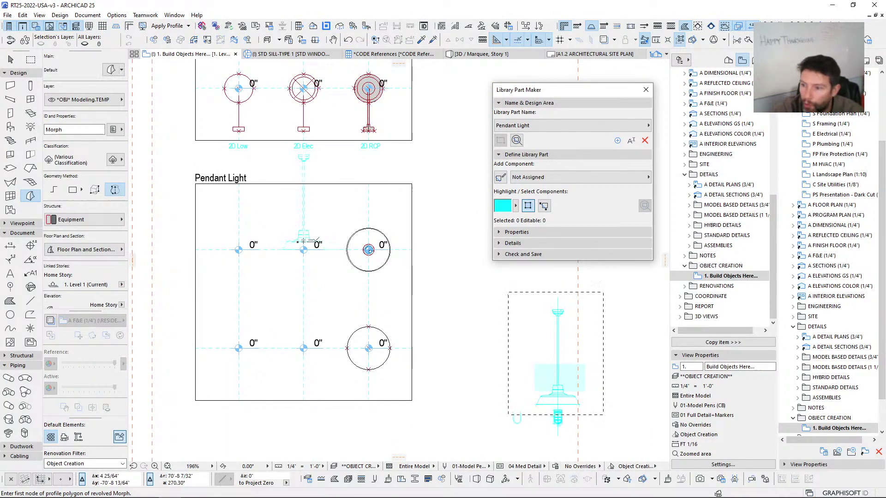
# Step: Enclose the placed pendant Morph in a marquee in the floor plan and show that area in 3D
pyautogui.press('m')
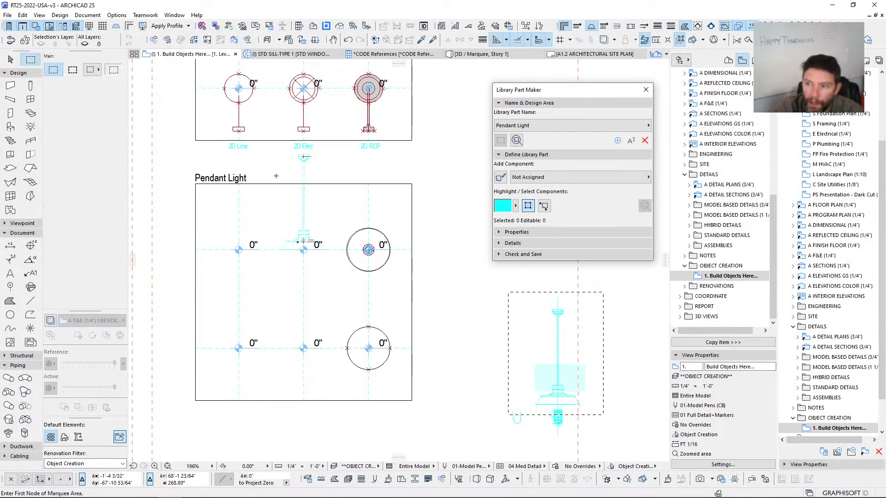
pyautogui.click(269, 147)
pyautogui.click(421, 403)
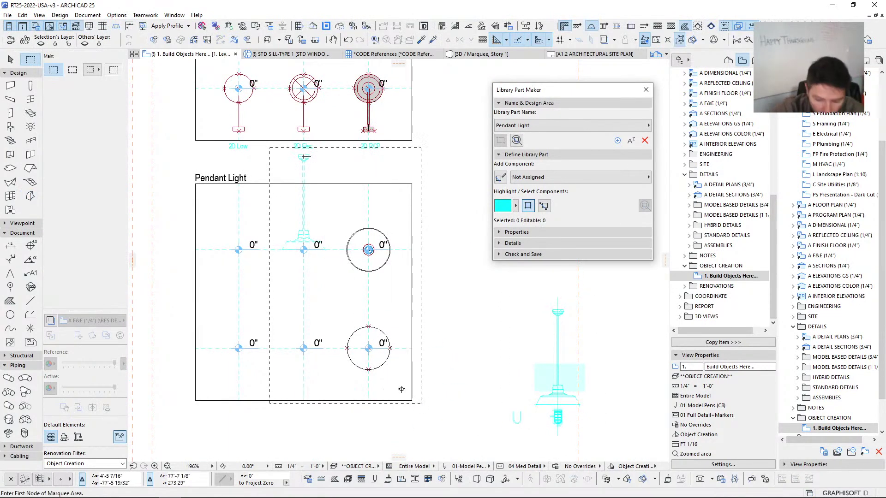
pyautogui.press('F5')
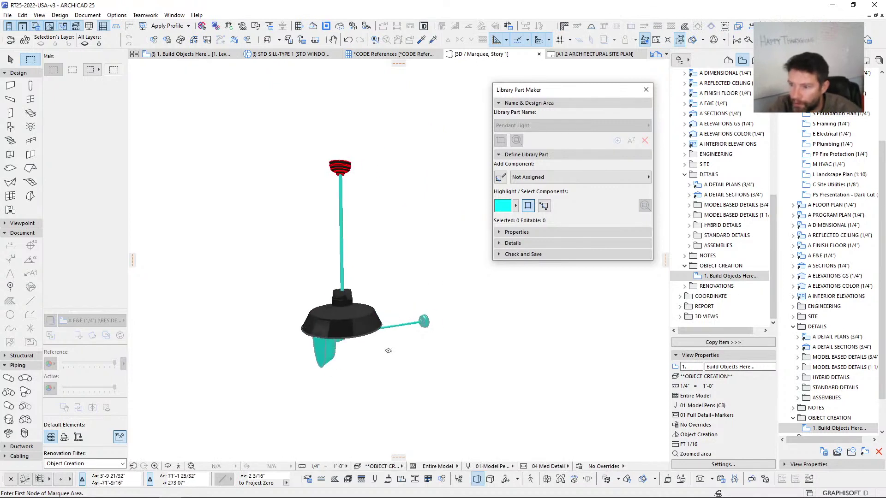
pyautogui.keyDown('shift'); pyautogui.moveTo(388, 351); pyautogui.dragTo(356, 315, button='middle'); pyautogui.keyUp('shift')
pyautogui.click(349, 340)
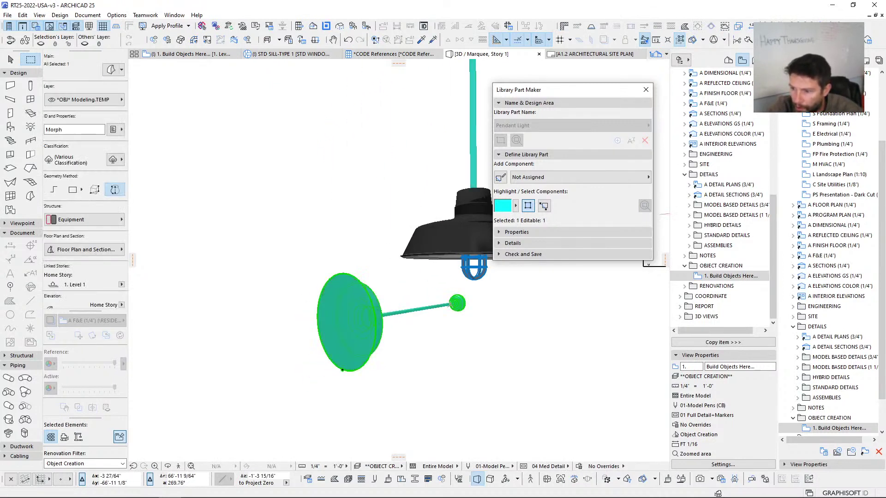
pyautogui.hotkey('ctrl', 'e')
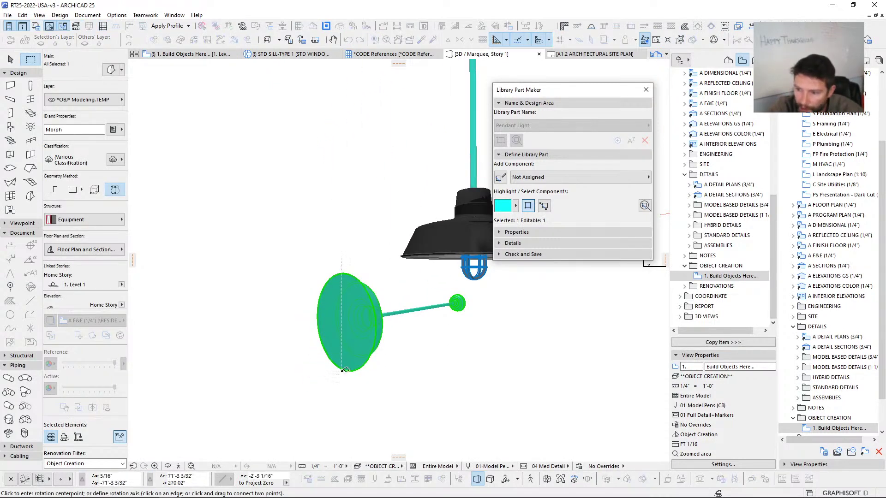
pyautogui.click(345, 367)
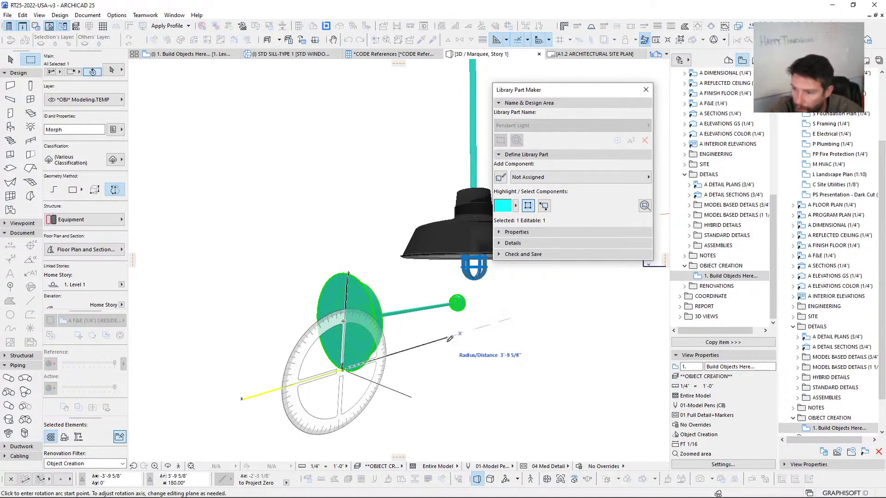
pyautogui.click(447, 338)
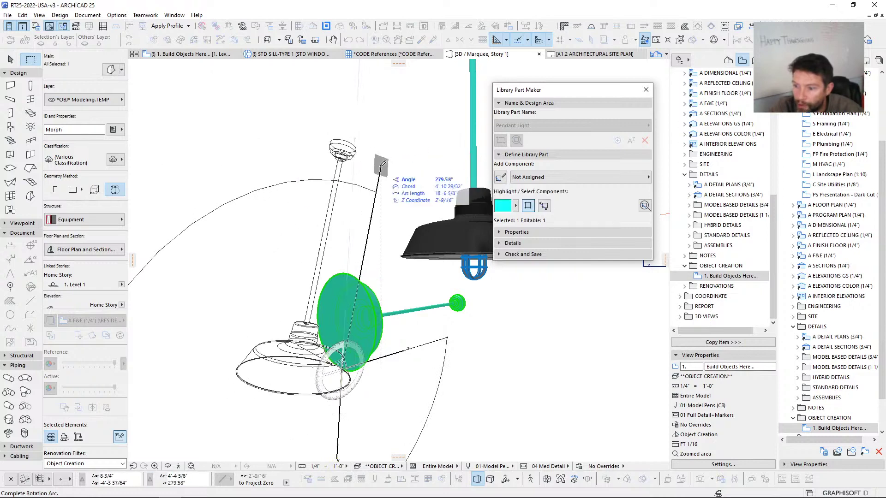
pyautogui.press('Escape')
pyautogui.keyDown('shift'); pyautogui.moveTo(385, 249); pyautogui.dragTo(326, 247, button='middle'); pyautogui.keyUp('shift')
pyautogui.press('Escape')
pyautogui.press('Escape')
pyautogui.scroll(5, 392, 342)
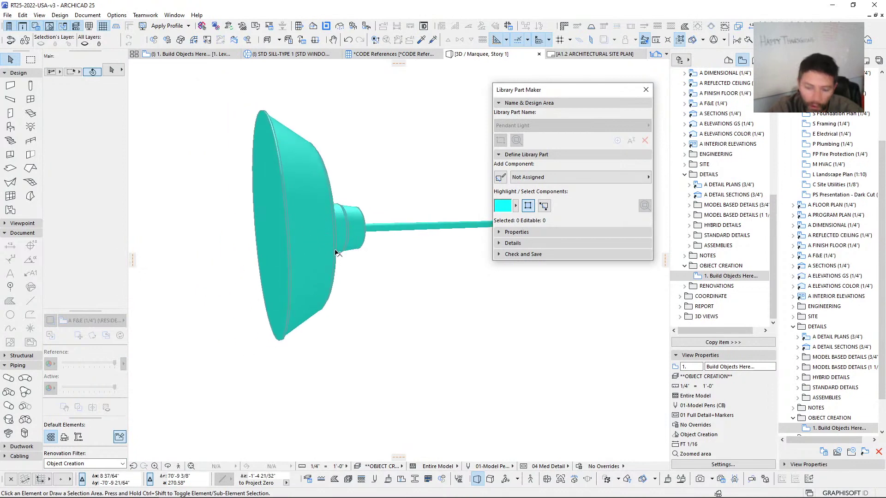
# Step: Return to the floor plan and draw a narrow rectangular helper slab extending down from the middle column's upper origin
pyautogui.press('F2')
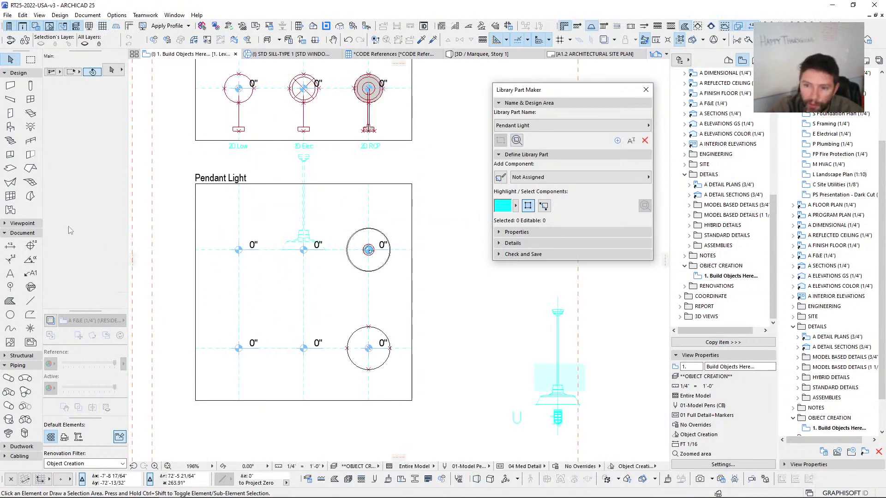
pyautogui.moveTo(461, 348); pyautogui.dragTo(450, 310, button='middle')
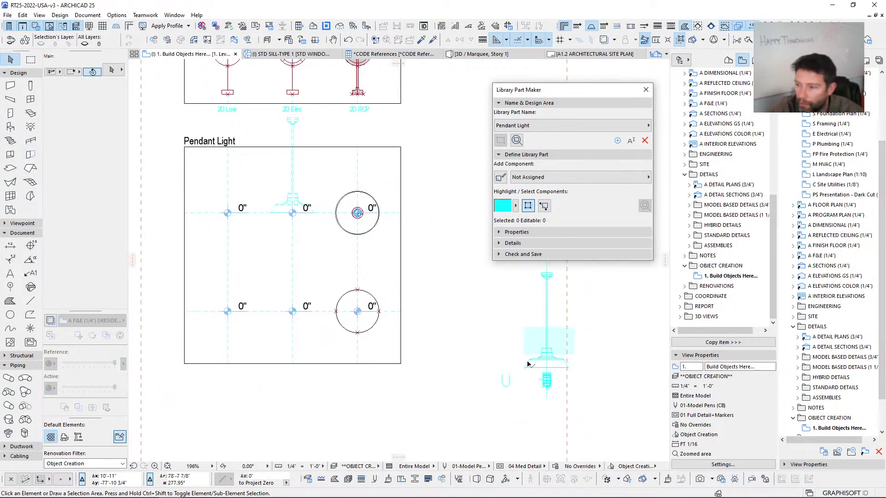
pyautogui.scroll(6, 536, 359)
pyautogui.moveTo(537, 359); pyautogui.dragTo(313, 344, button='middle')
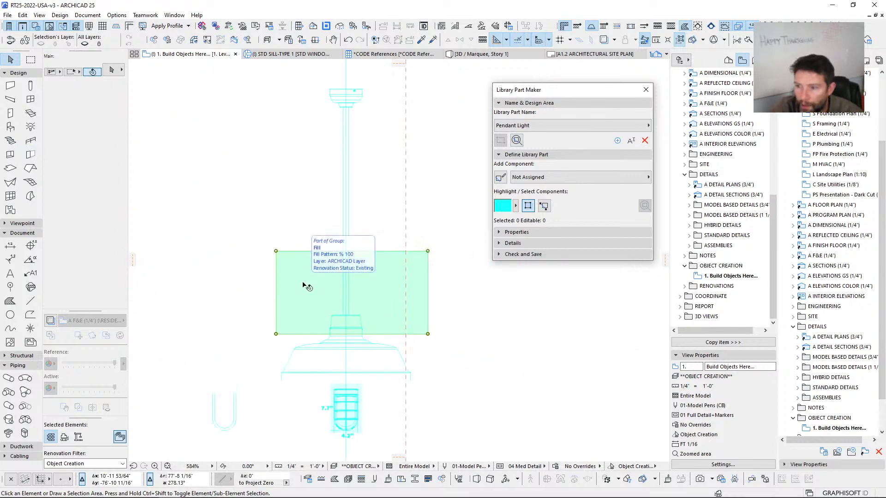
pyautogui.press('Escape')
pyautogui.scroll(-4, 312, 345)
pyautogui.moveTo(219, 335); pyautogui.dragTo(365, 320, button='middle')
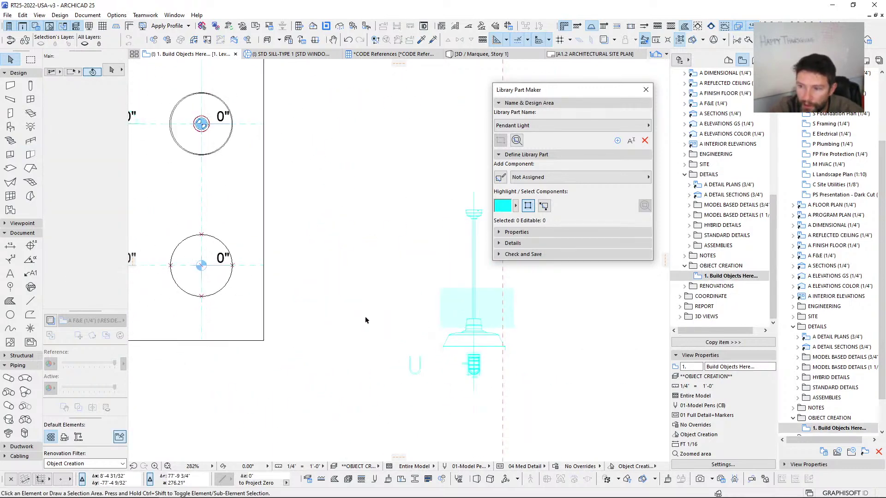
pyautogui.moveTo(246, 259); pyautogui.dragTo(419, 368, button='middle')
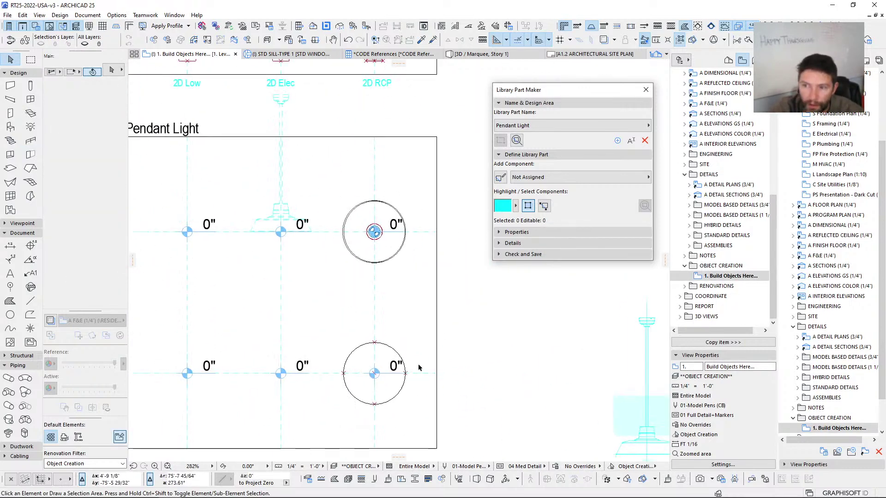
pyautogui.click(9, 169)
pyautogui.scroll(4, 274, 215)
pyautogui.click(290, 253)
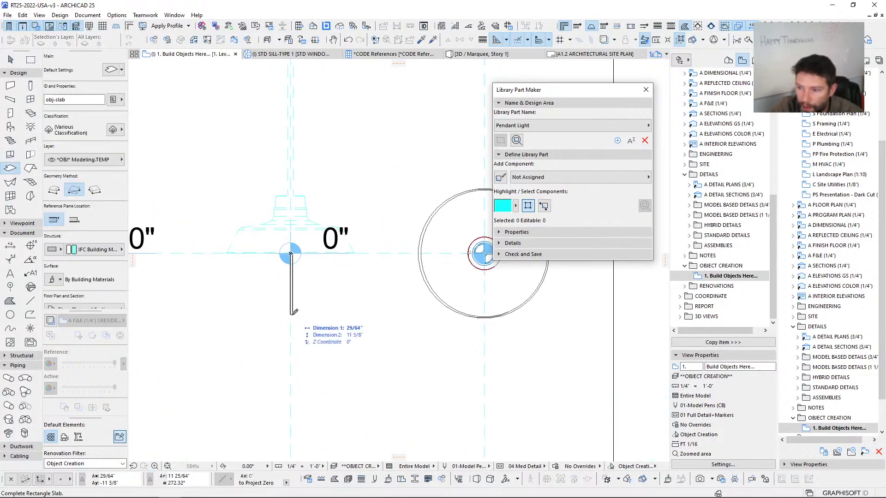
pyautogui.click(251, 349)
pyautogui.scroll(-5, 270, 275)
pyautogui.scroll(-1, 280, 243)
# Step: Enclose the pendant Morph and the helper slab in a new marquee and show them in 3D
pyautogui.press('m')
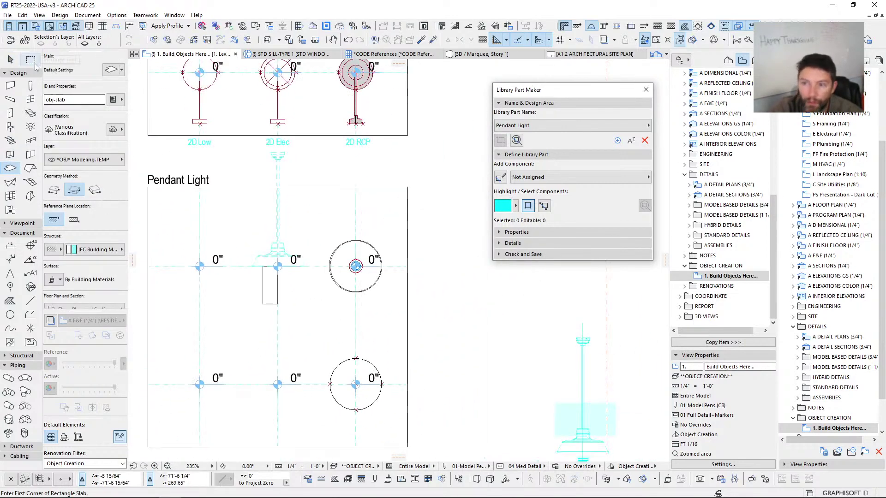
pyautogui.click(239, 146)
pyautogui.click(317, 336)
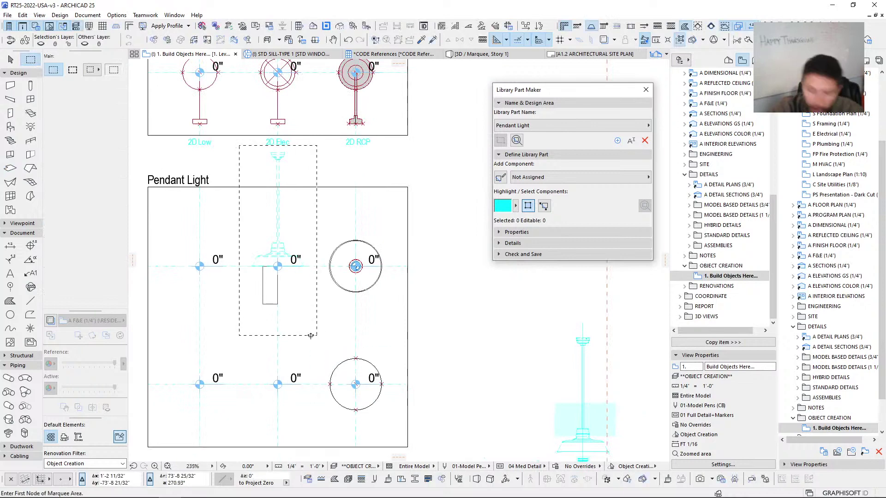
pyautogui.press('F5')
# Step: Rotate the pendant Morph in 3D until it hangs upright, using the helper slab's end face as the rotation plane
pyautogui.keyDown('shift'); pyautogui.moveTo(376, 245); pyautogui.dragTo(341, 302, button='middle'); pyautogui.keyUp('shift')
pyautogui.click(302, 332)
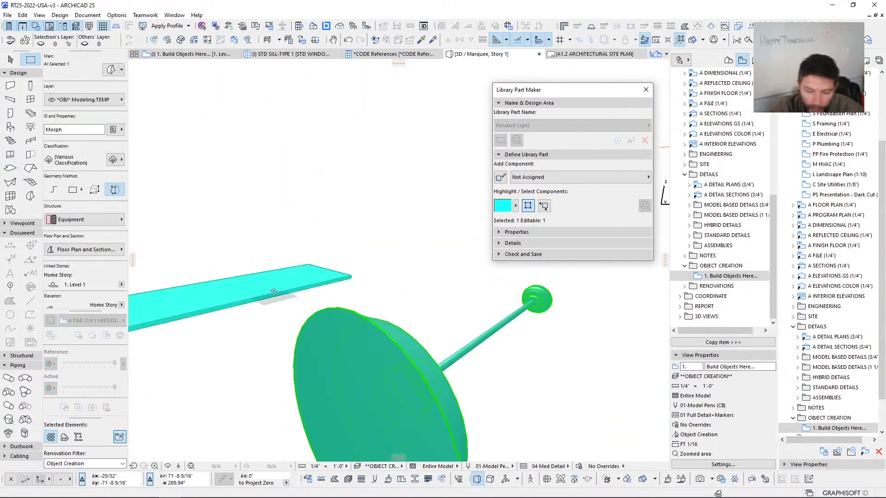
pyautogui.hotkey('ctrl', 'e')
pyautogui.keyDown('shift'); pyautogui.moveTo(285, 292); pyautogui.dragTo(271, 321, button='middle'); pyautogui.keyUp('shift')
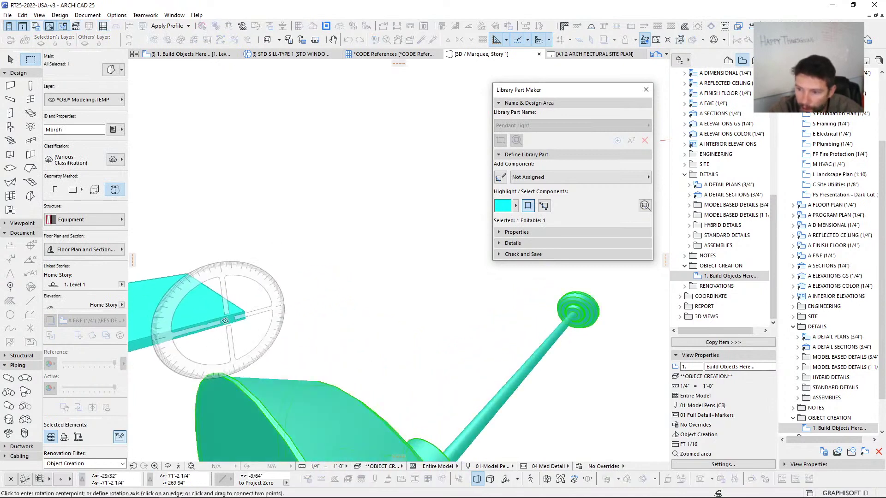
pyautogui.click(218, 321)
pyautogui.click(306, 296)
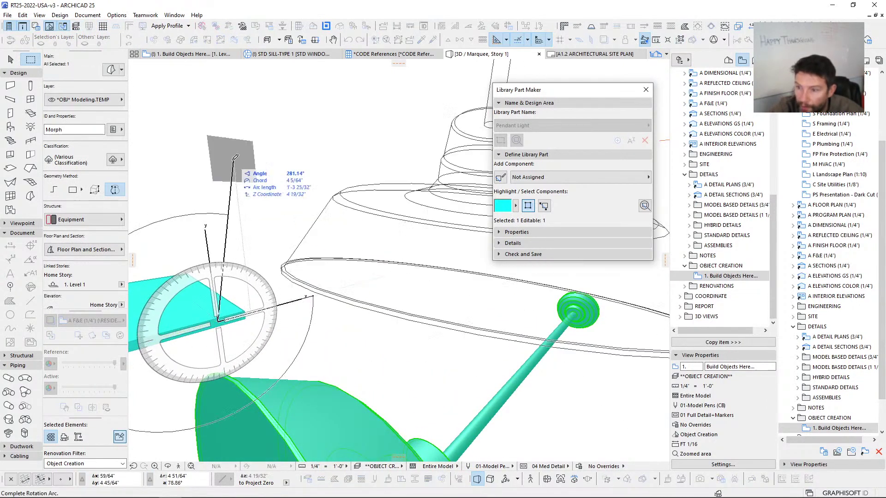
pyautogui.click(195, 152)
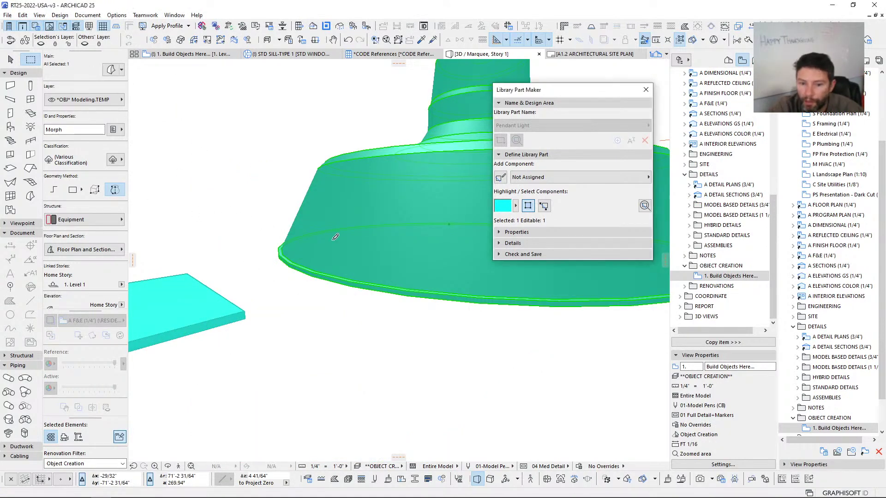
# Step: Move the upright Morph vertically in 3D by the bottom centre point of its shade
pyautogui.scroll(-5, 285, 250)
pyautogui.scroll(1, 375, 268)
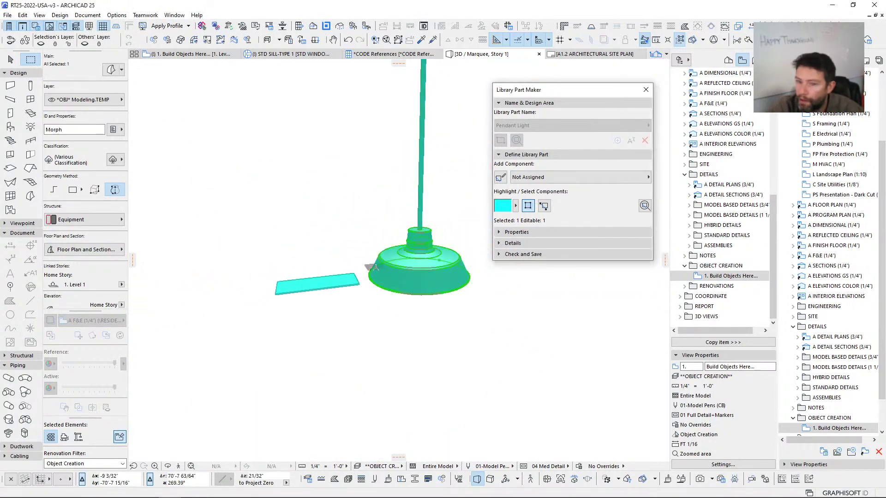
pyautogui.scroll(3, 375, 267)
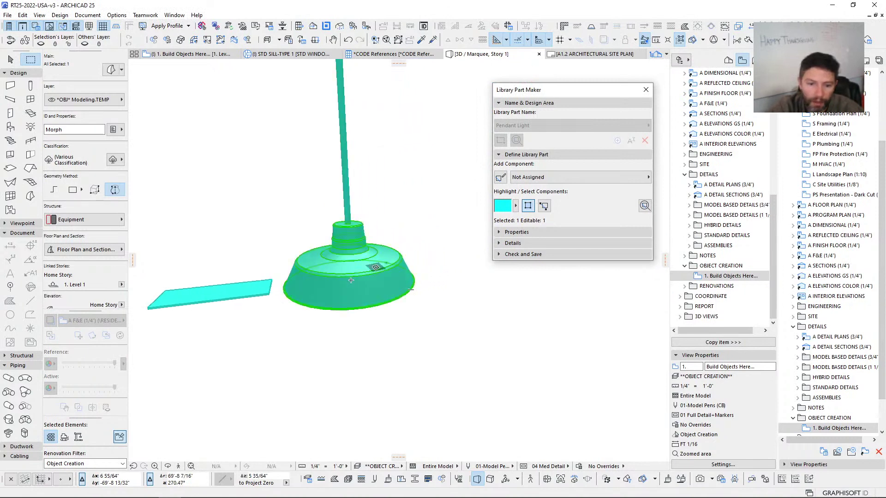
pyautogui.moveTo(351, 280); pyautogui.dragTo(414, 313, button='middle')
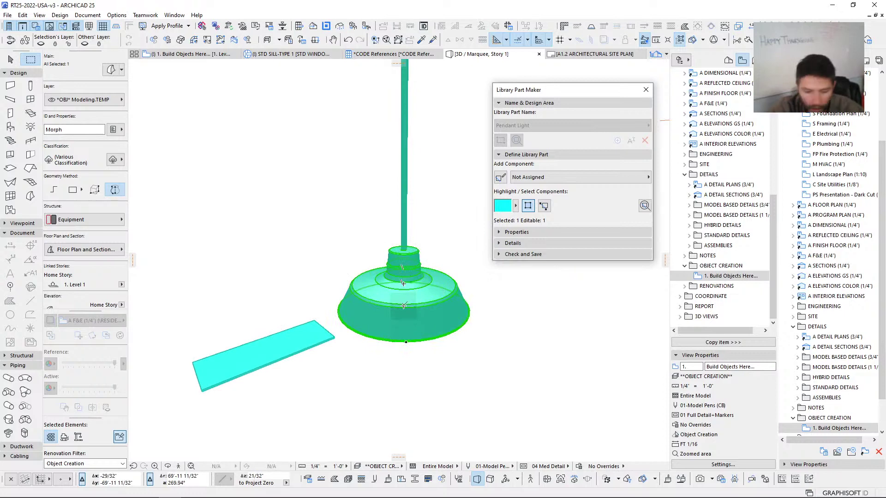
pyautogui.keyDown('shift'); pyautogui.moveTo(402, 267); pyautogui.dragTo(358, 220, button='middle'); pyautogui.keyUp('shift')
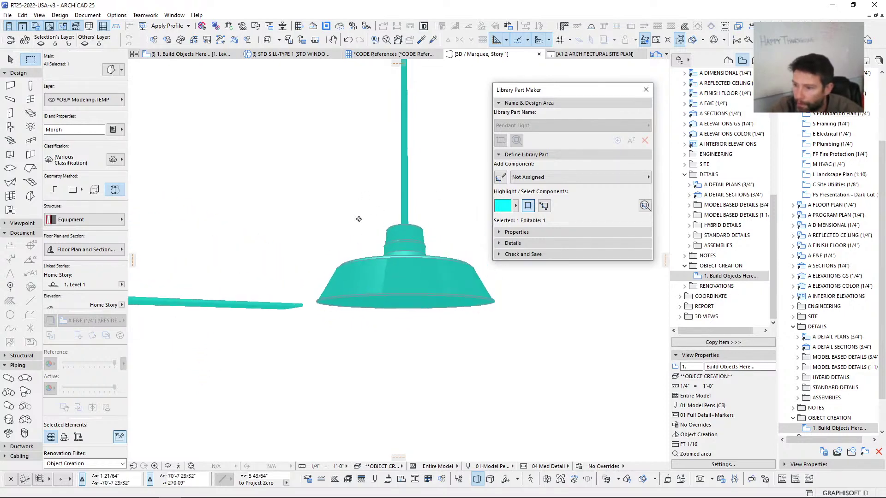
pyautogui.hotkey('ctrl', 'd')
pyautogui.click(406, 307)
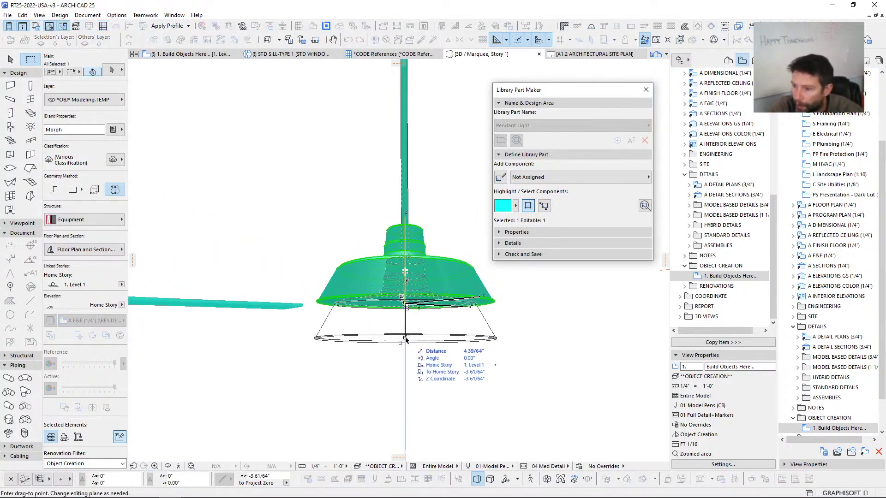
pyautogui.click(406, 308)
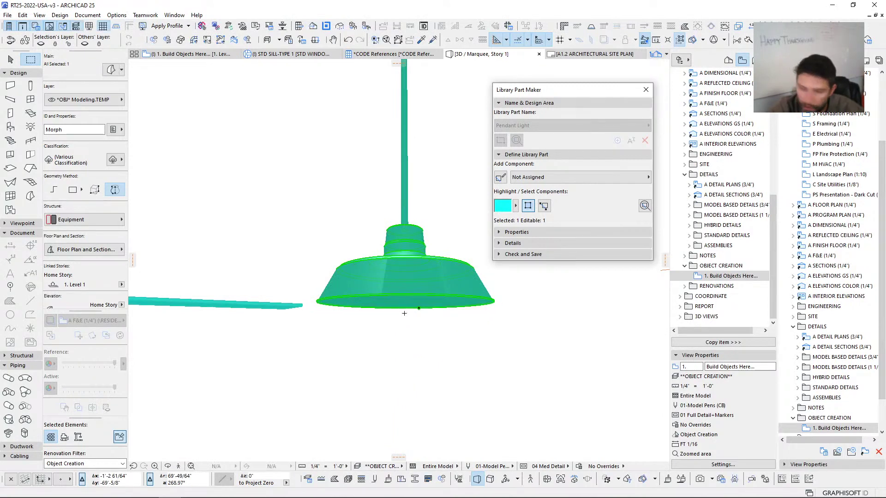
# Step: Return to the floor plan and move the pendant Morph by its centre onto the middle column's upper origin
pyautogui.press('F2')
pyautogui.press('Escape')
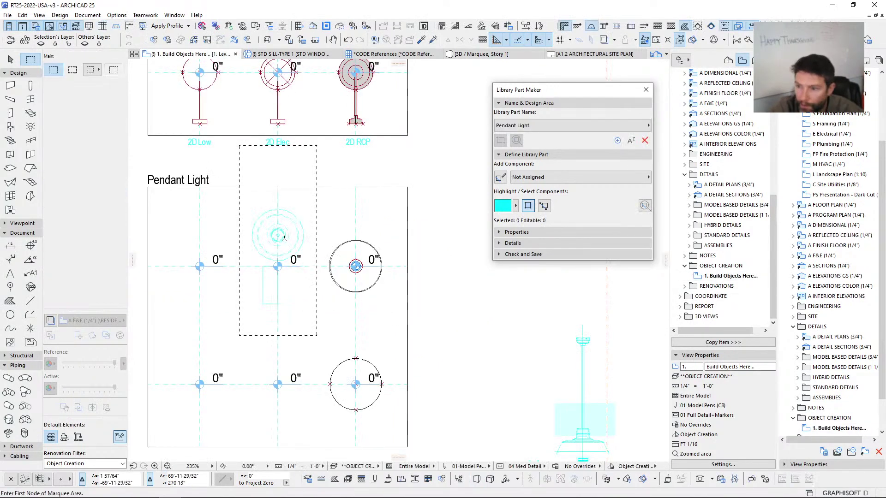
pyautogui.click(279, 237)
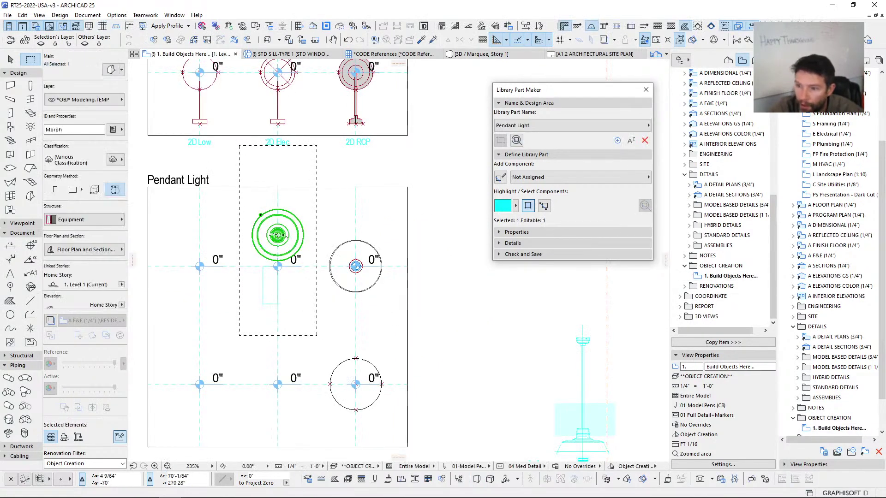
pyautogui.scroll(3, 280, 237)
pyautogui.scroll(3, 279, 237)
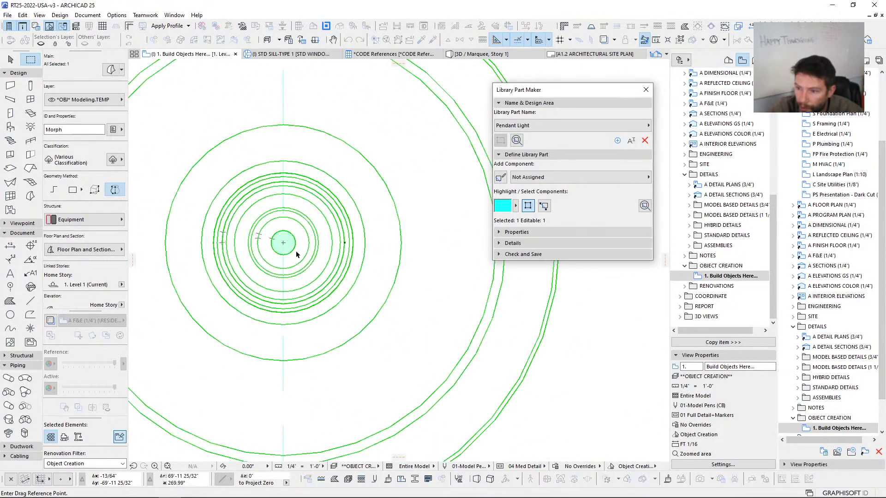
pyautogui.scroll(-3, 279, 295)
pyautogui.click(295, 187)
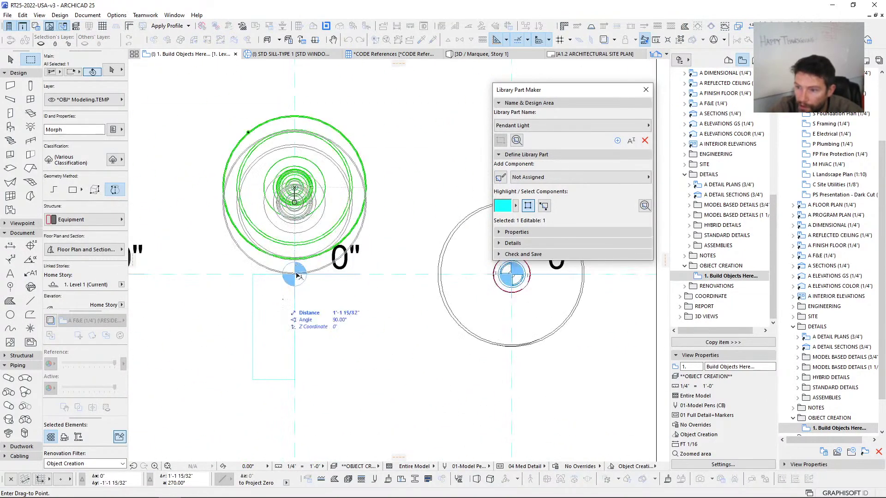
pyautogui.click(295, 275)
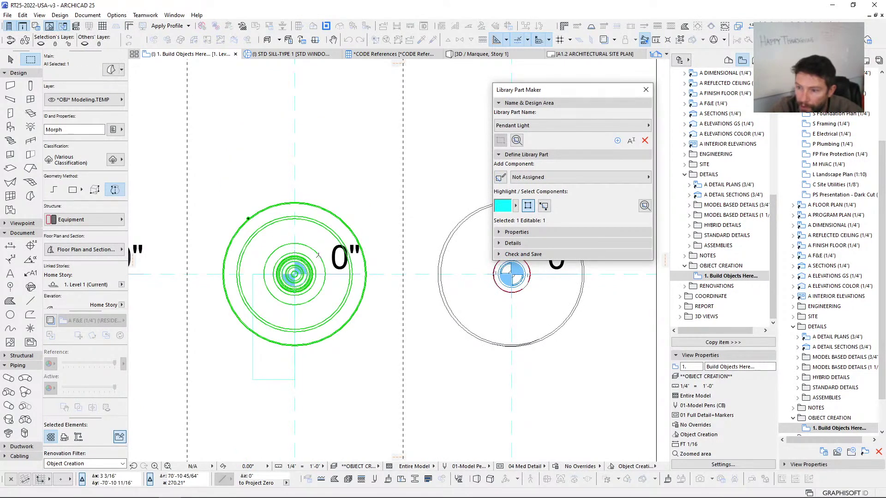
# Step: Assign the pendant Morph on the middle column to the 3D Model Simplified component and clear the selection and marquee
pyautogui.scroll(-4, 351, 249)
pyautogui.scroll(-3, 386, 235)
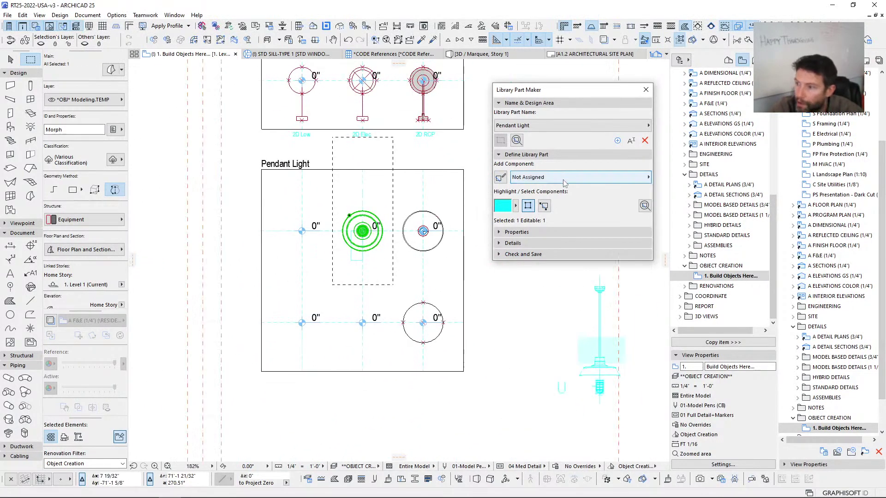
pyautogui.click(530, 177)
pyautogui.click(686, 203)
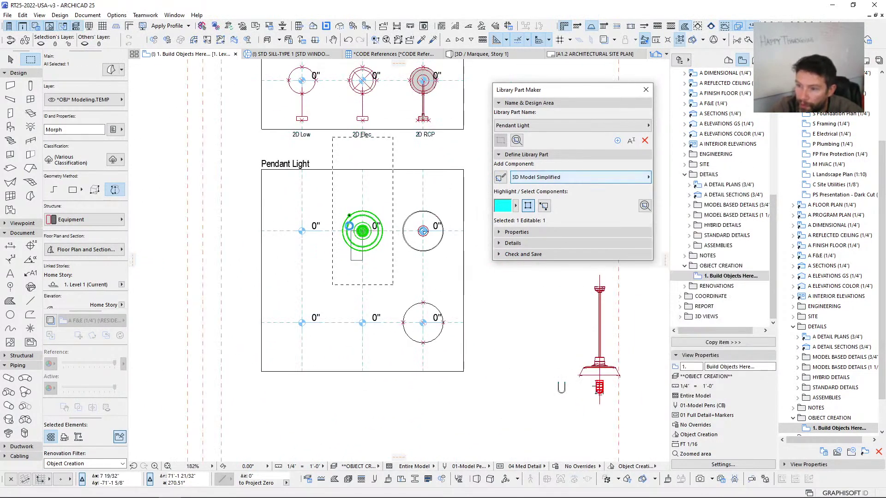
pyautogui.press('Escape')
pyautogui.press('Escape')
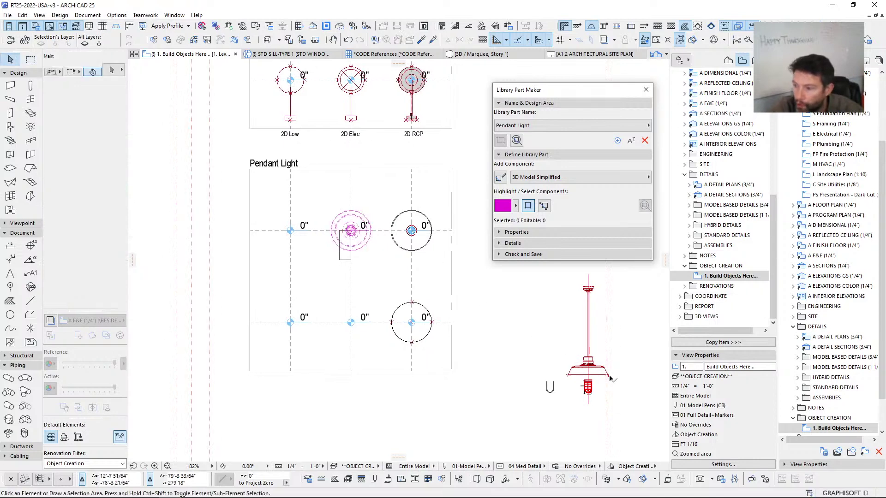
# Step: Place a copy of the pendant Morph, by its centre, on the first column's upper origin in the Pendant Light frame
pyautogui.scroll(3, 610, 371)
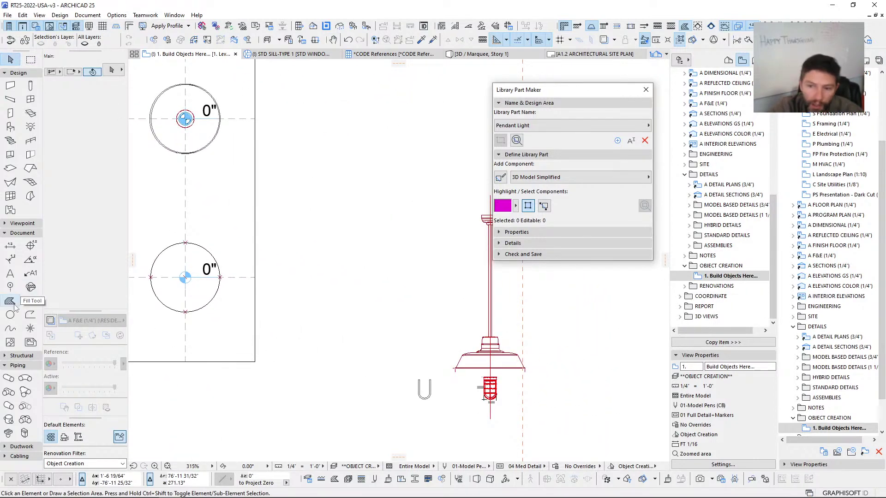
pyautogui.hscroll(-5, 329, 311)
pyautogui.scroll(3, 329, 311)
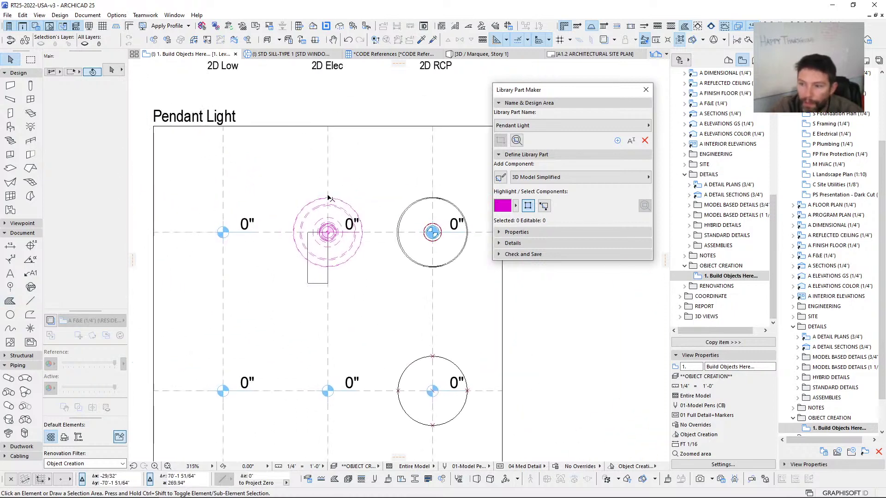
pyautogui.click(328, 233)
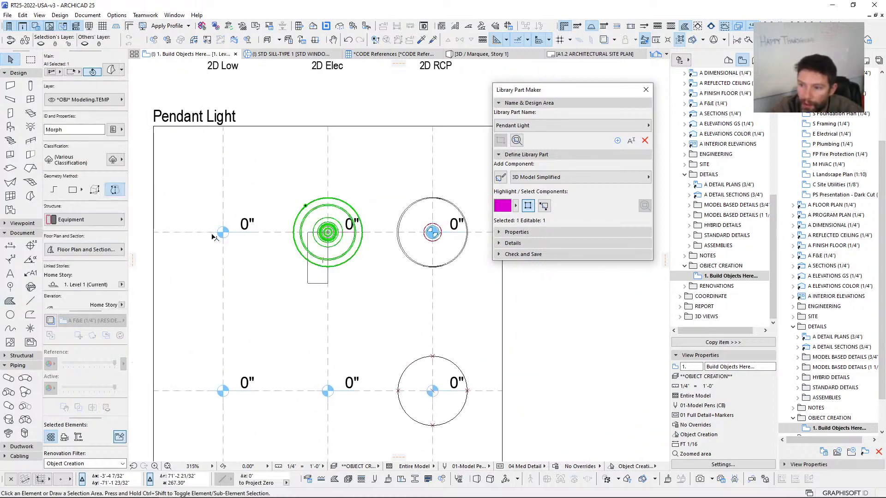
pyautogui.click(233, 239)
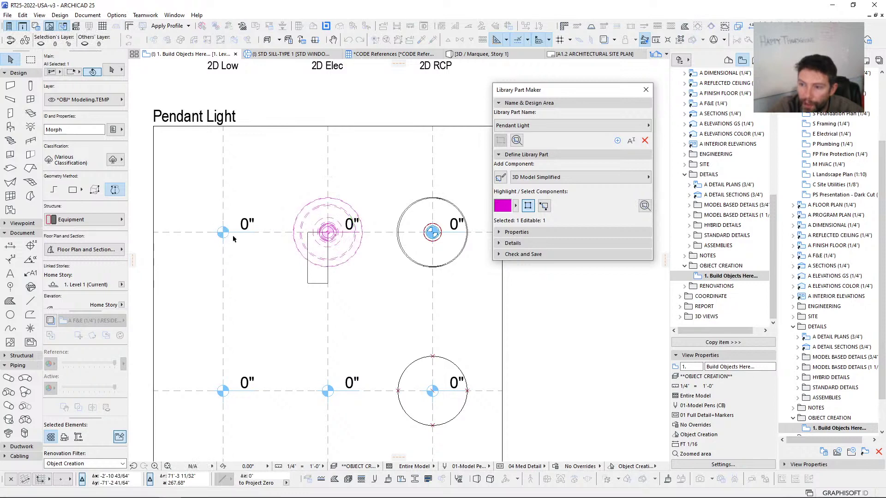
pyautogui.moveTo(235, 234); pyautogui.dragTo(284, 222, button='middle')
pyautogui.scroll(-3, 299, 235)
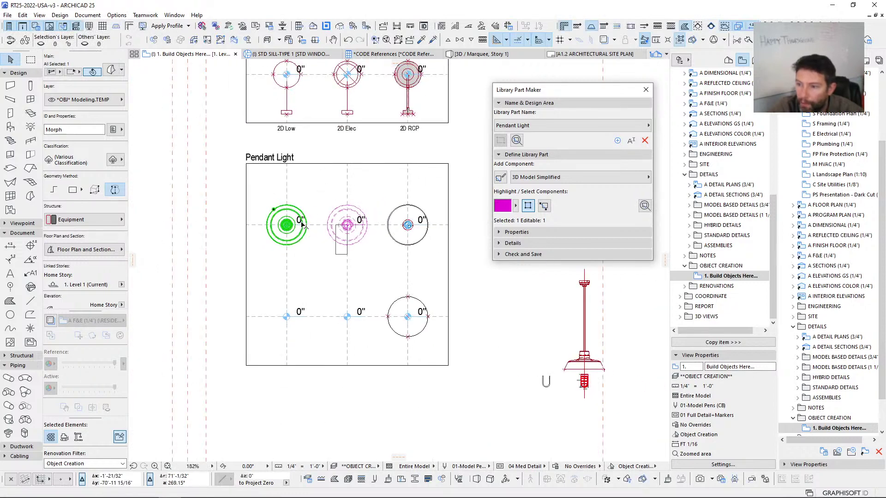
# Step: Delete the existing simplified 3D morph from the first column of the Pendant Light design area
pyautogui.scroll(1, 301, 224)
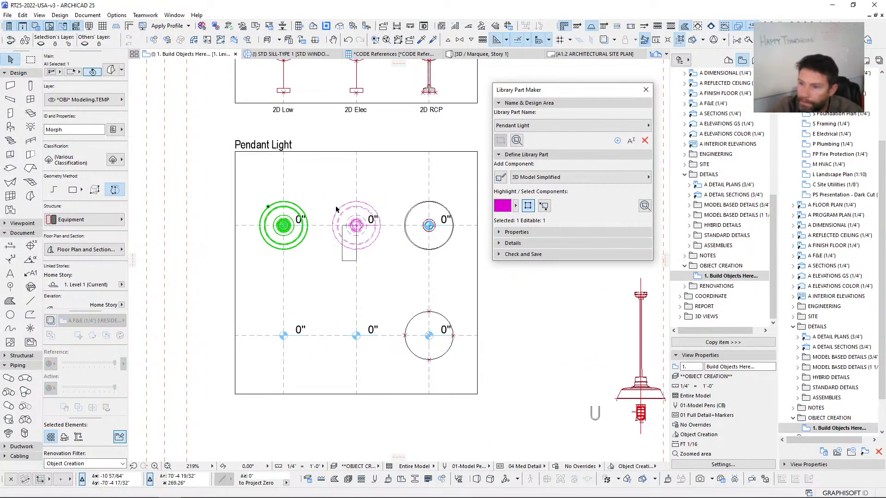
pyautogui.moveTo(345, 214); pyautogui.dragTo(291, 204, button='middle')
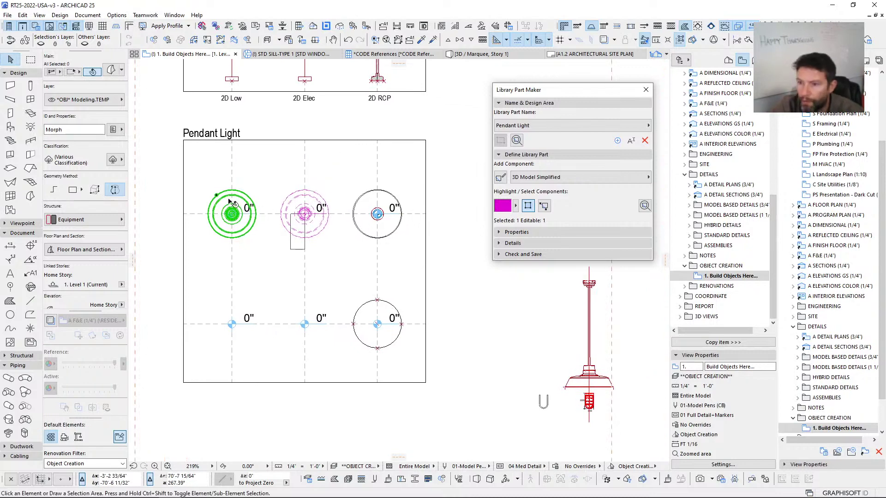
pyautogui.press('Delete')
# Step: Pick up the settings of the pendant elevation's morph for a new revolved Morph, beginning at the ceiling canopy
pyautogui.moveTo(310, 200); pyautogui.dragTo(298, 208, button='middle')
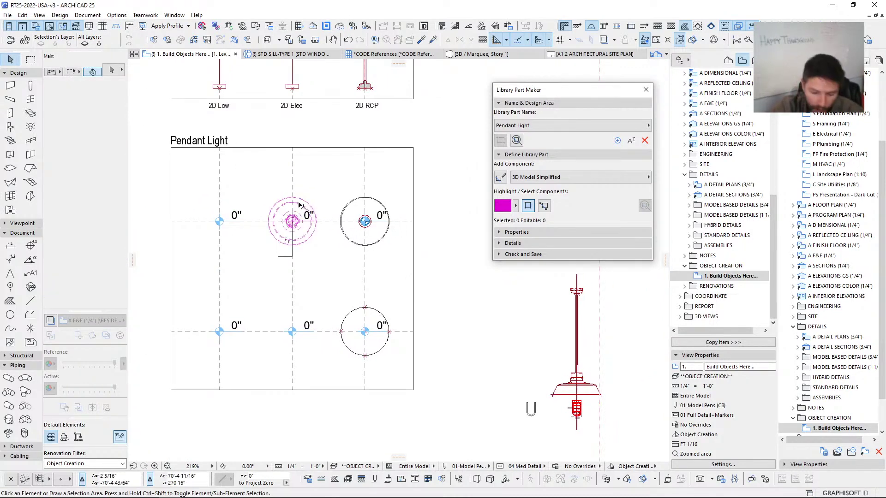
pyautogui.keyDown('alt'); pyautogui.click(556, 328); pyautogui.keyUp('alt')
pyautogui.scroll(10, 577, 290)
pyautogui.moveTo(556, 287); pyautogui.dragTo(302, 312, button='middle')
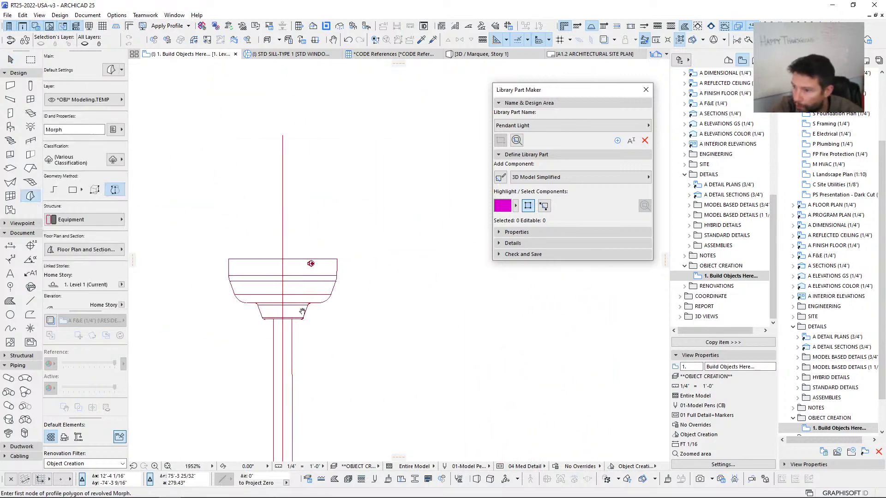
pyautogui.click(337, 258)
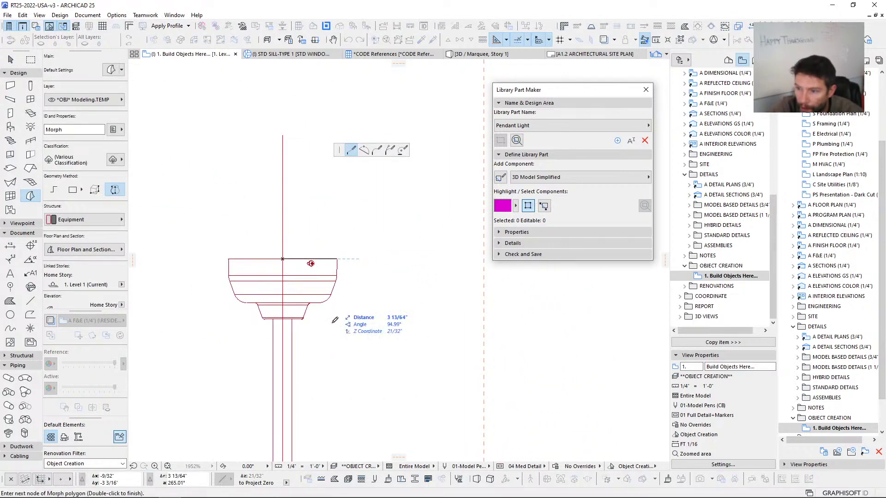
pyautogui.click(309, 301)
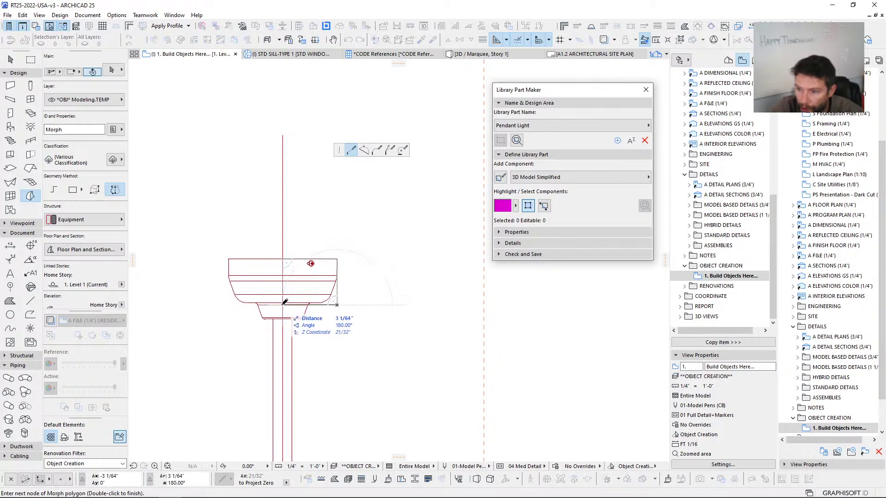
pyautogui.scroll(3, 286, 309)
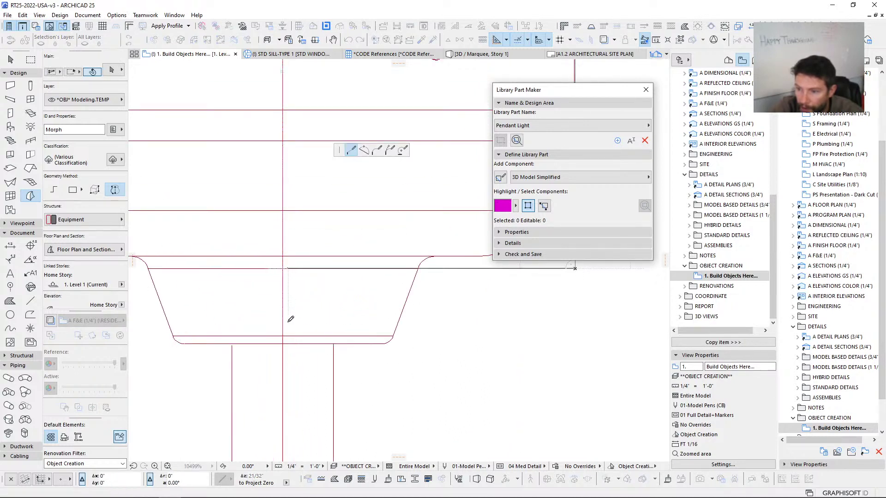
pyautogui.press('Escape')
# Step: Trace the canopy as a simple half-profile, from its upper outer corner straight down and in to the stem's outer edge
pyautogui.moveTo(343, 274); pyautogui.dragTo(306, 368, button='middle')
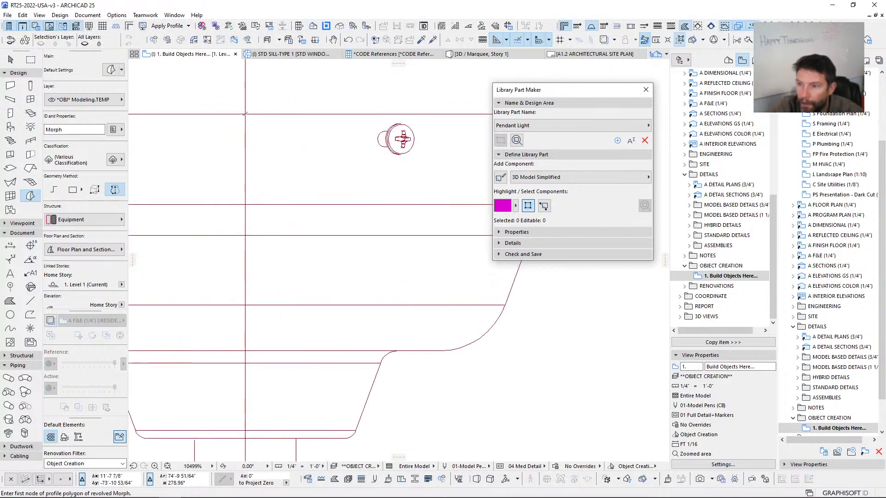
pyautogui.scroll(-3, 259, 134)
pyautogui.click(421, 123)
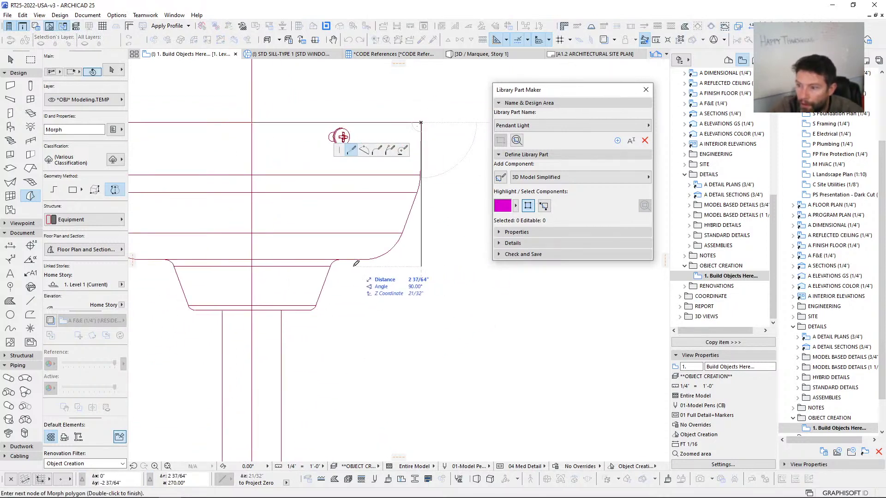
pyautogui.click(282, 309)
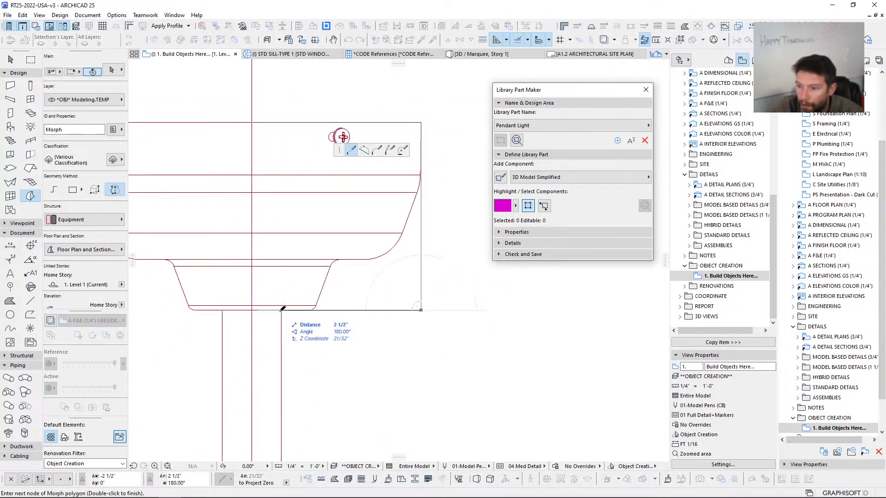
pyautogui.scroll(-6, 291, 319)
pyautogui.moveTo(304, 377); pyautogui.dragTo(308, 212, button='middle')
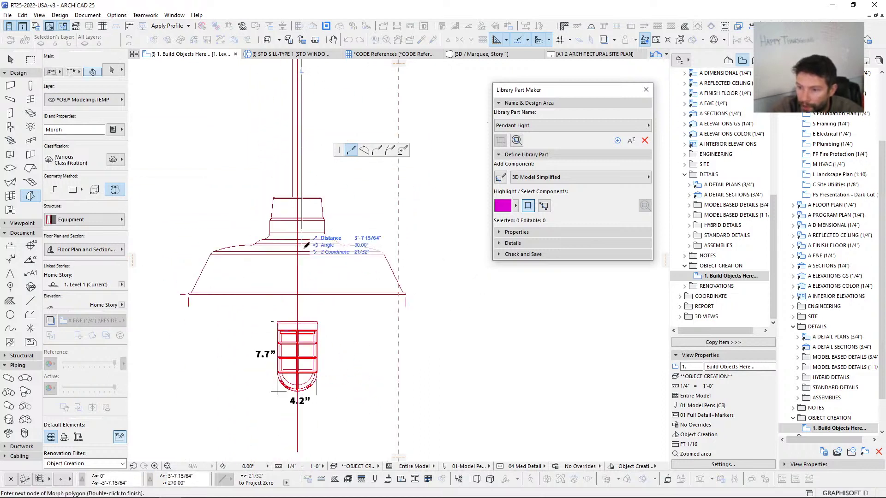
# Step: Continue the profile along the stem, collar, sloped shade and rim, and close it along the pendant's centreline
pyautogui.click(322, 198)
pyautogui.click(344, 243)
pyautogui.click(383, 254)
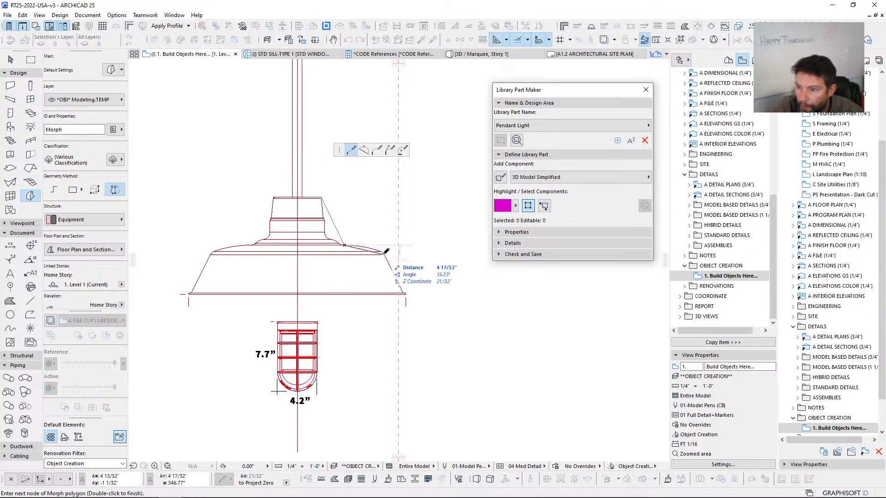
pyautogui.click(405, 293)
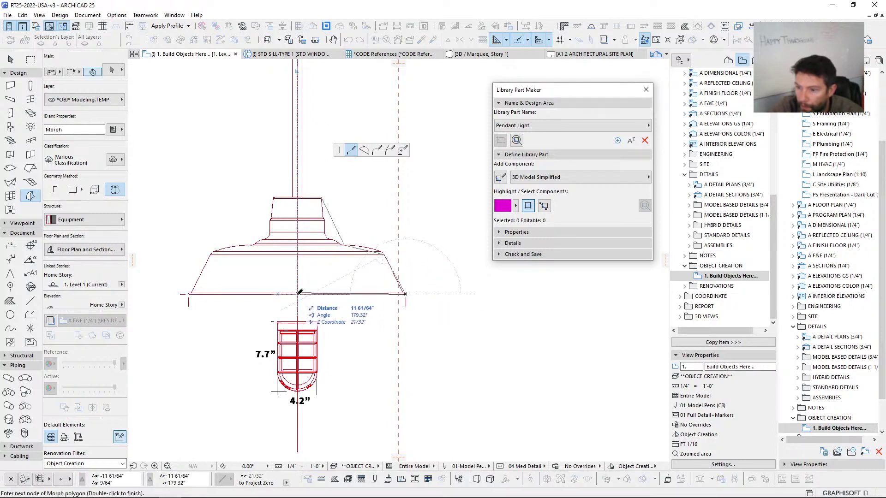
pyautogui.scroll(-2, 298, 265)
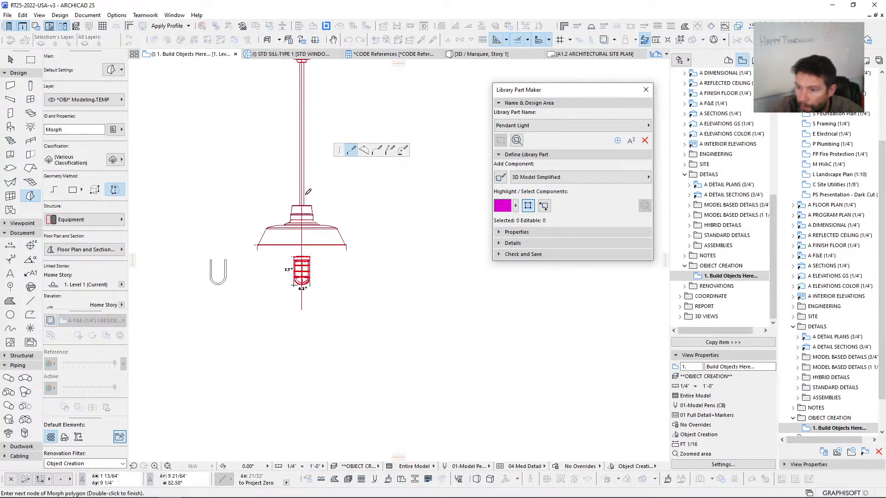
pyautogui.scroll(4, 298, 263)
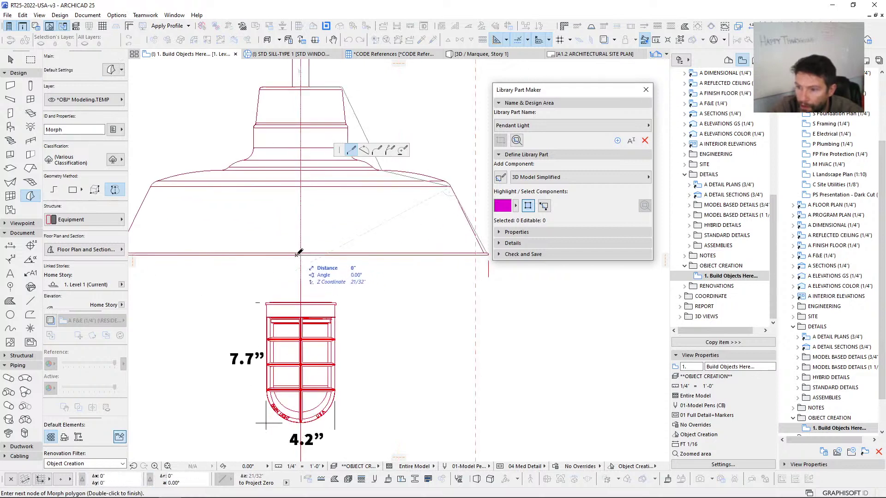
pyautogui.scroll(-5, 288, 246)
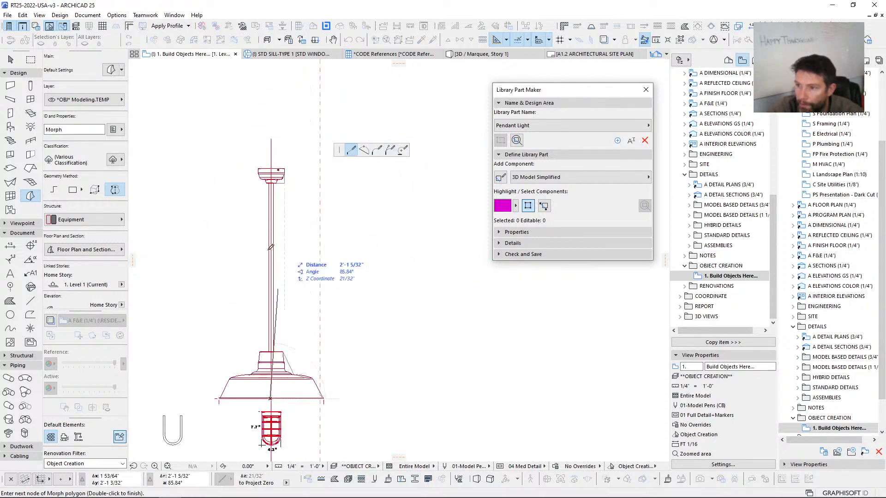
pyautogui.scroll(3, 288, 170)
pyautogui.click(287, 162)
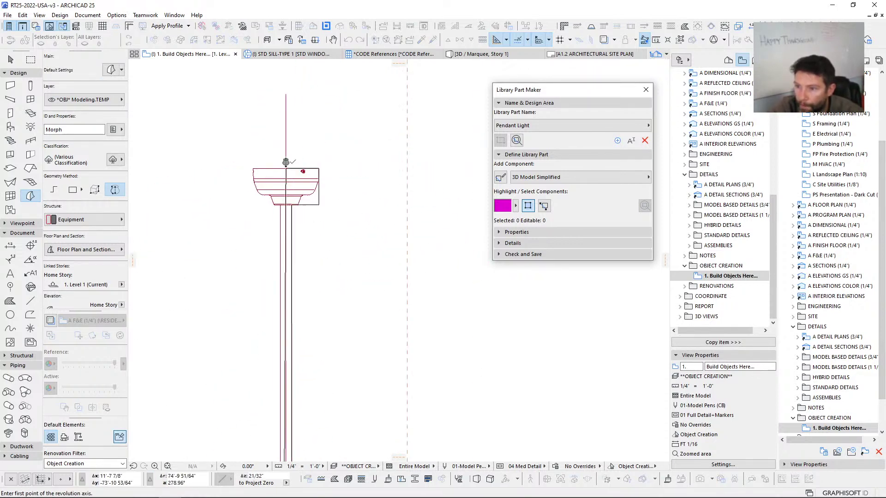
# Step: Revolve the profile a full turn about the pendant's vertical centreline and leave the Morph tool
pyautogui.click(286, 138)
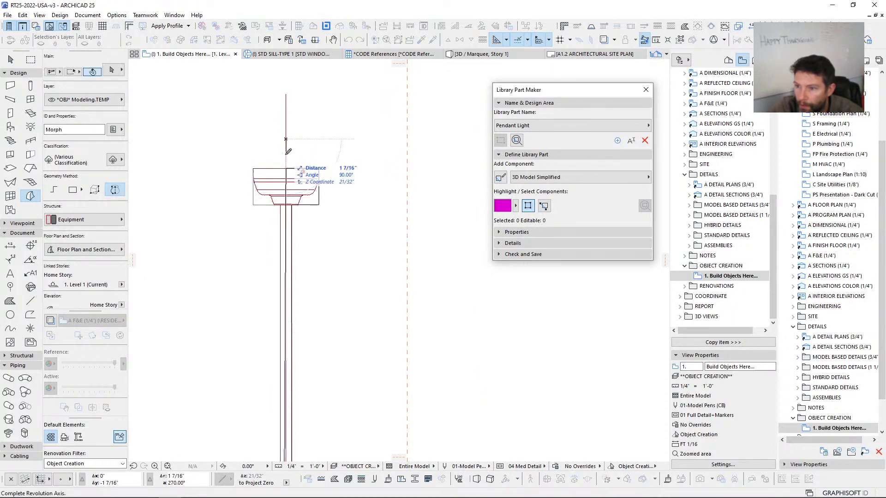
pyautogui.click(286, 159)
pyautogui.click(432, 162)
pyautogui.scroll(-3, 345, 365)
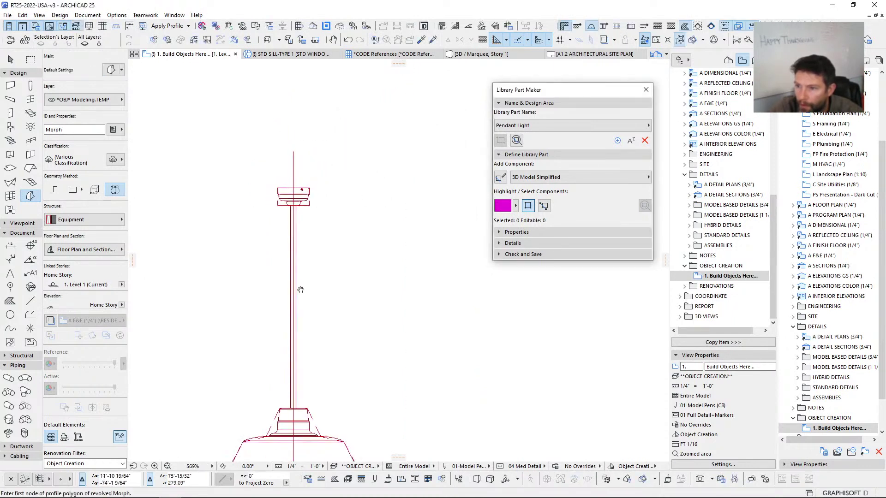
pyautogui.scroll(-3, 335, 343)
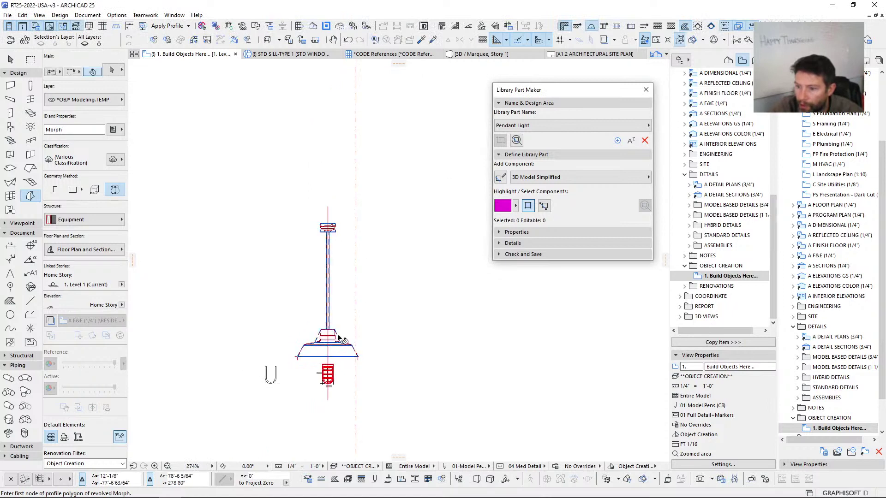
pyautogui.click(334, 323)
pyautogui.press('Escape')
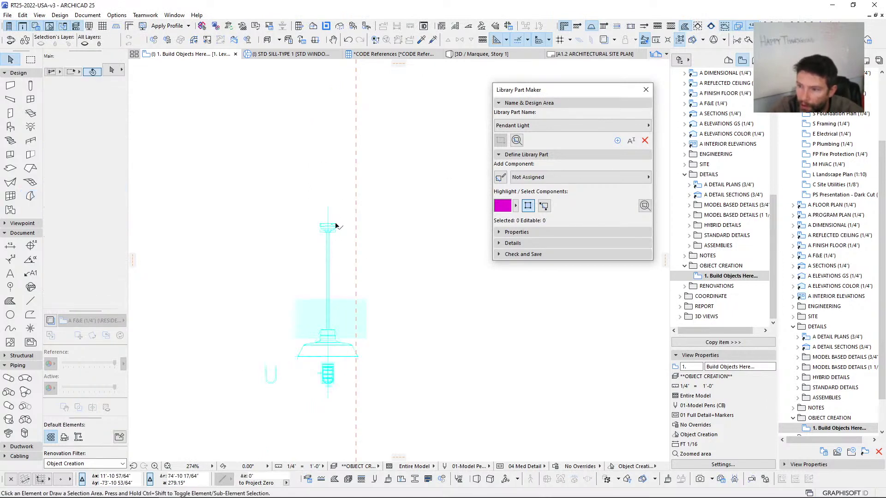
# Step: Move the new pendant morph by the centre of its base onto the first column's upper hotspot in the Pendant Light area
pyautogui.click(328, 358)
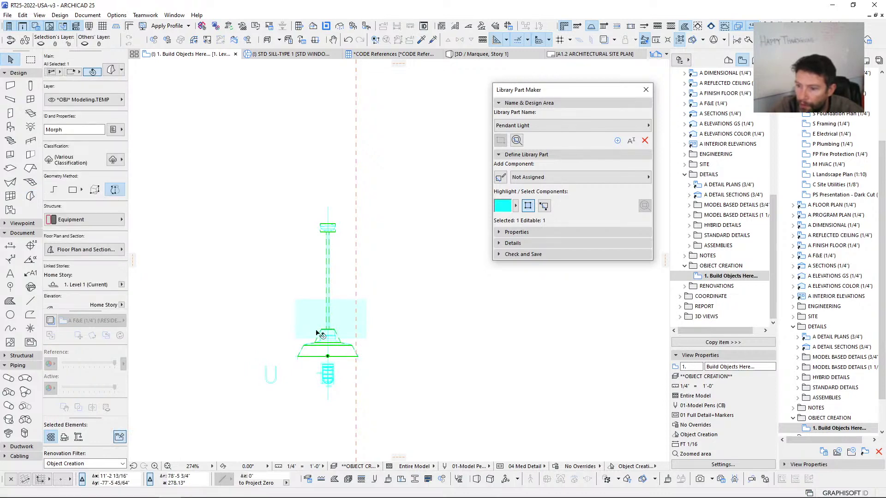
pyautogui.hotkey('ctrl', 'd')
pyautogui.click(328, 356)
pyautogui.scroll(-1, 252, 232)
pyautogui.scroll(-1, 203, 217)
pyautogui.moveTo(176, 207); pyautogui.dragTo(517, 316, button='middle')
pyautogui.scroll(1, 398, 286)
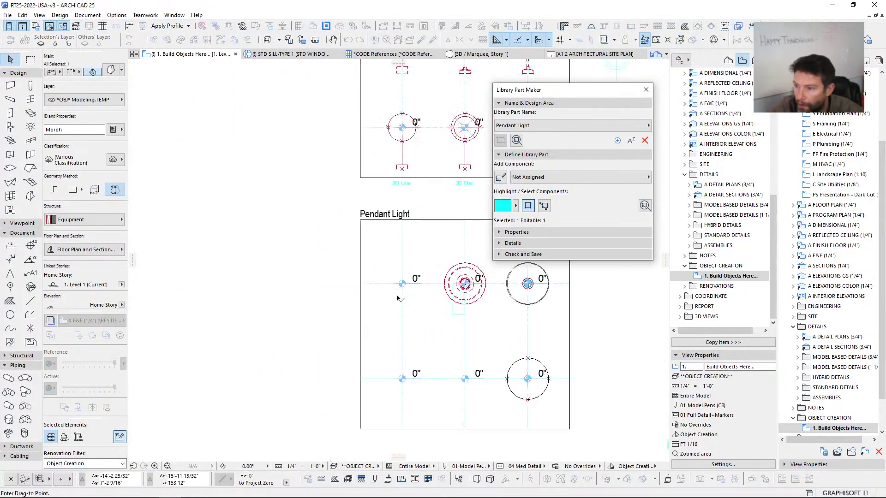
pyautogui.scroll(1, 398, 296)
pyautogui.click(402, 279)
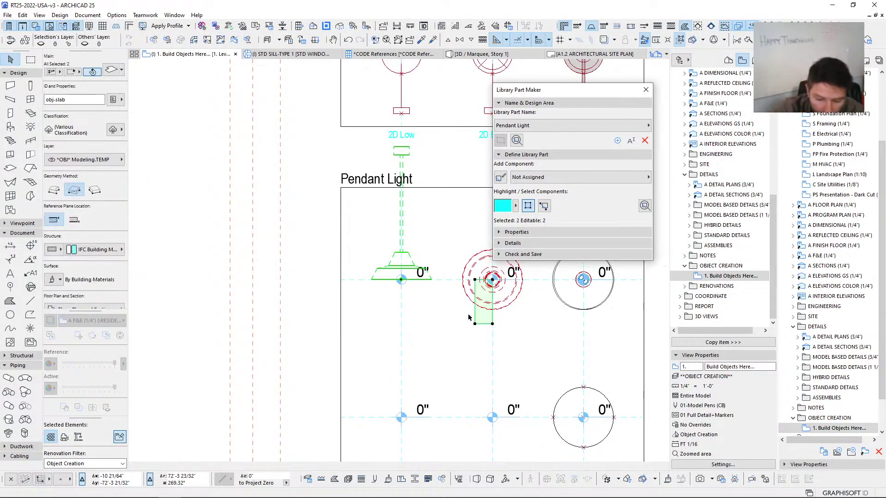
# Step: Show the pendant morph and the neighbouring slab in 3D, and rotate the morph from lying flat to upright
pyautogui.press('F5')
pyautogui.keyDown('shift'); pyautogui.moveTo(349, 302); pyautogui.dragTo(506, 356, button='middle'); pyautogui.keyUp('shift')
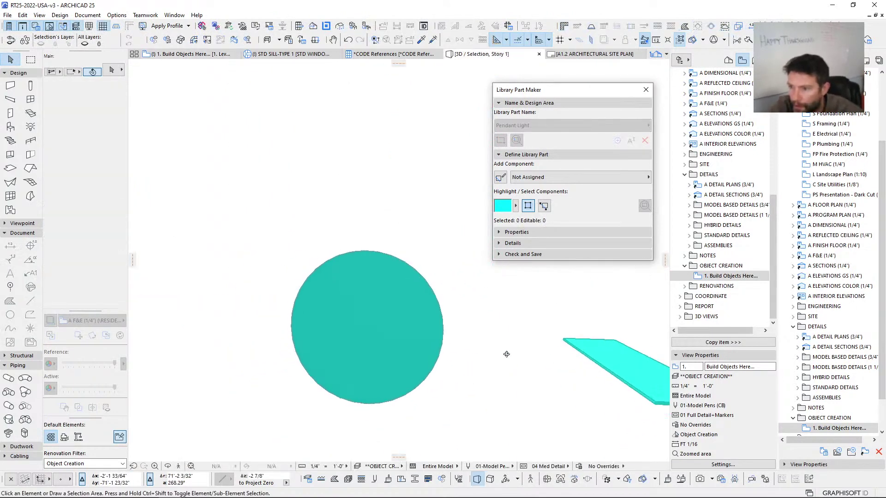
pyautogui.click(348, 332)
pyautogui.keyDown('shift'); pyautogui.moveTo(417, 318); pyautogui.dragTo(513, 330, button='middle'); pyautogui.keyUp('shift')
pyautogui.keyDown('shift'); pyautogui.moveTo(567, 339); pyautogui.dragTo(493, 323, button='middle'); pyautogui.keyUp('shift')
pyautogui.scroll(10, 468, 318)
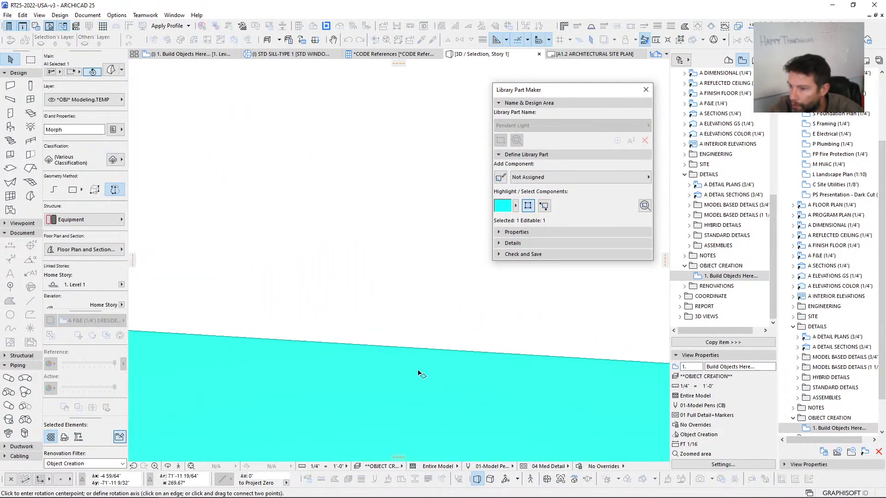
pyautogui.click(368, 389)
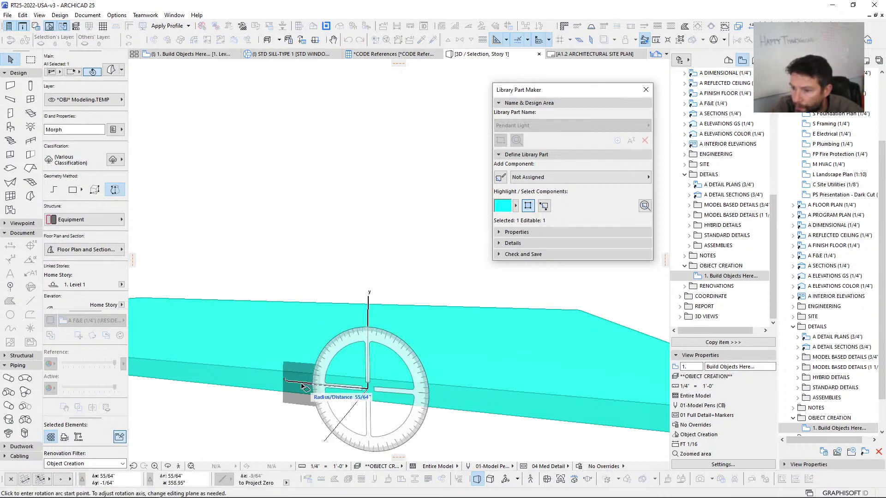
pyautogui.click(301, 382)
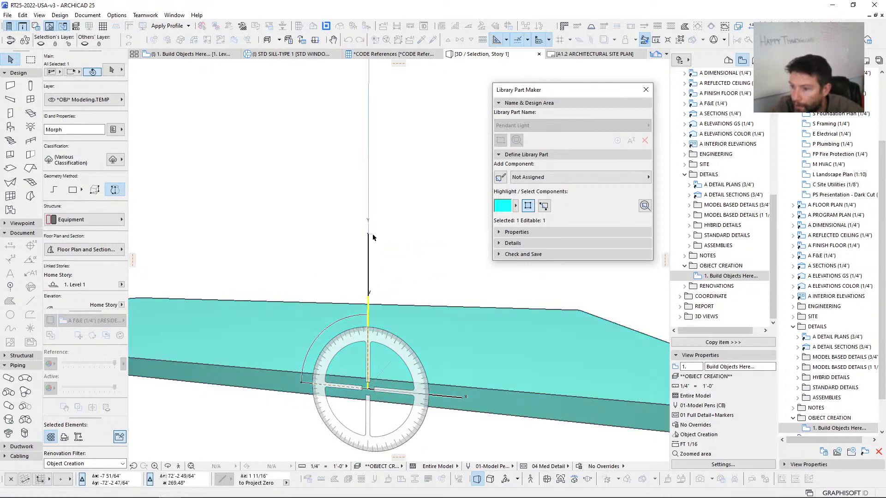
pyautogui.click(372, 236)
# Step: Lower the upright pendant morph vertically by its base centre to 0" relative to Project Zero
pyautogui.scroll(-6, 373, 234)
pyautogui.keyDown('shift'); pyautogui.moveTo(305, 344); pyautogui.dragTo(299, 285, button='middle'); pyautogui.keyUp('shift')
pyautogui.hotkey('ctrl', 'd')
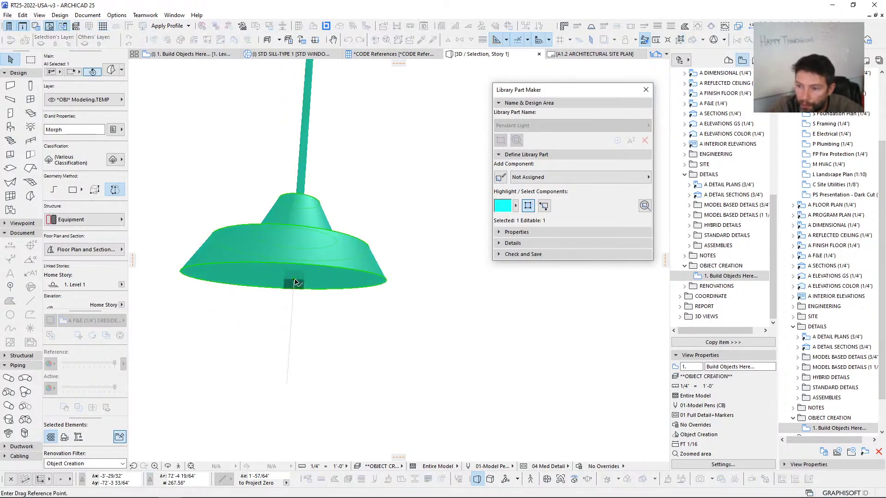
pyautogui.click(294, 280)
pyautogui.click(287, 387)
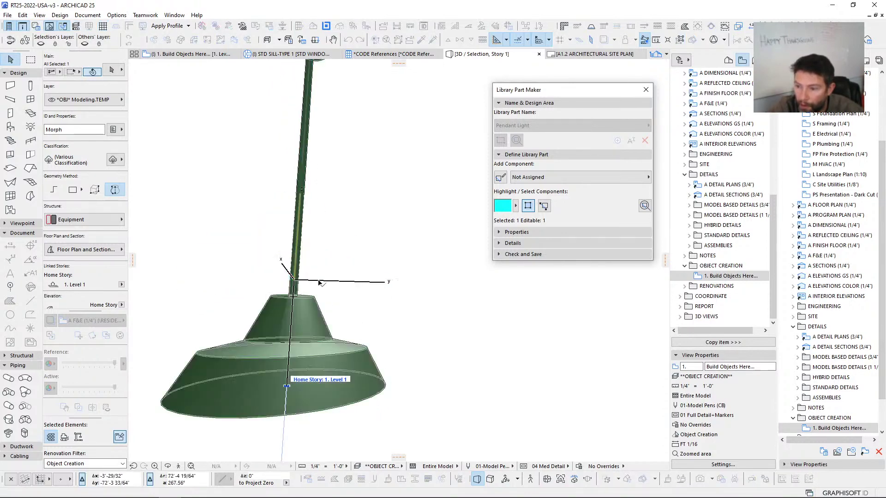
pyautogui.keyDown('shift'); pyautogui.moveTo(362, 317); pyautogui.dragTo(401, 326, button='middle'); pyautogui.keyUp('shift')
# Step: Return to the floor plan and move the selected morph and slab so the pendant is centred on the first upper hotspot
pyautogui.press('F2')
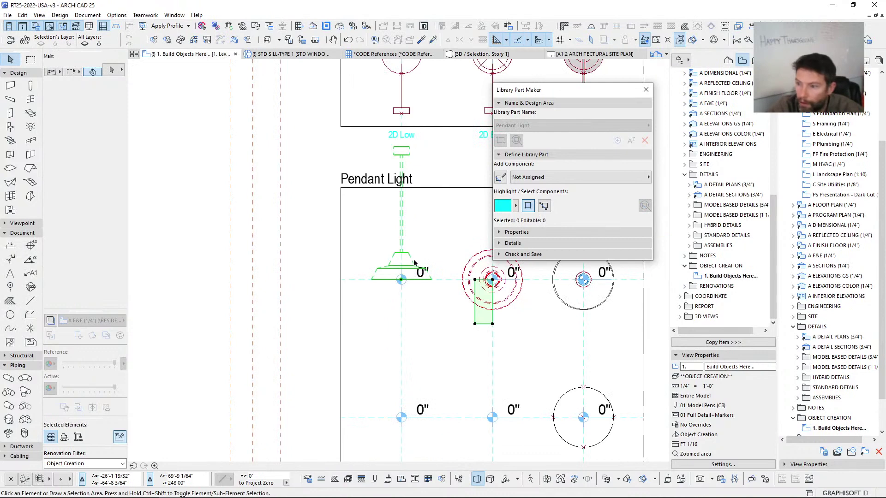
pyautogui.scroll(10, 443, 369)
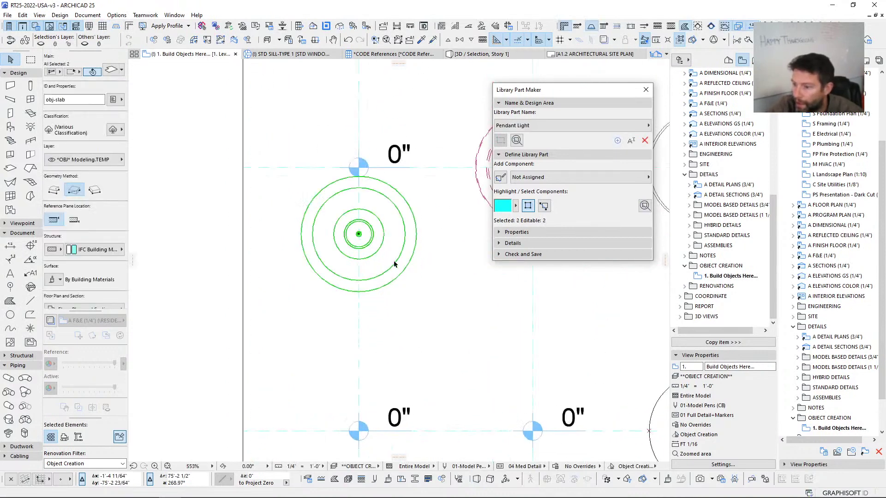
pyautogui.scroll(-4, 297, 250)
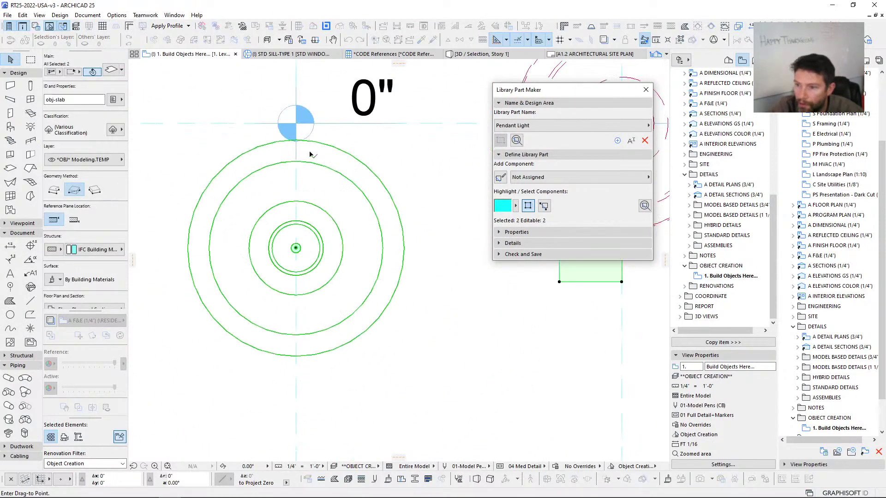
pyautogui.scroll(-8, 301, 227)
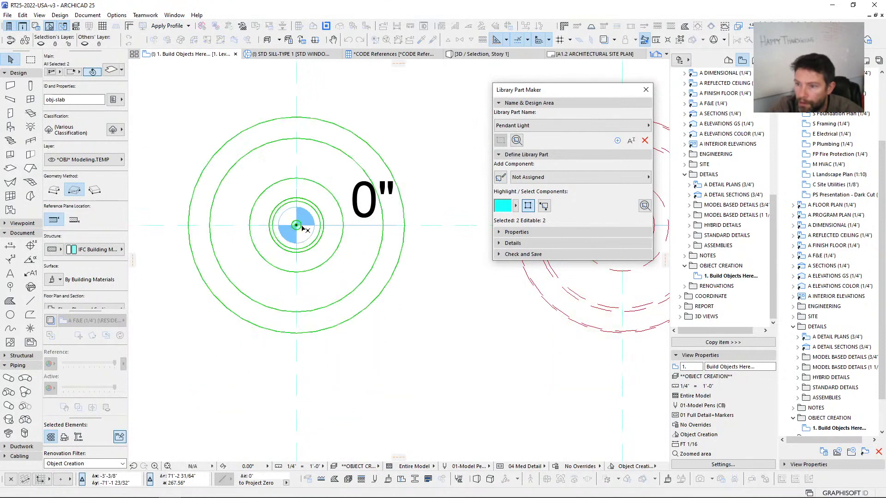
pyautogui.scroll(2, 343, 232)
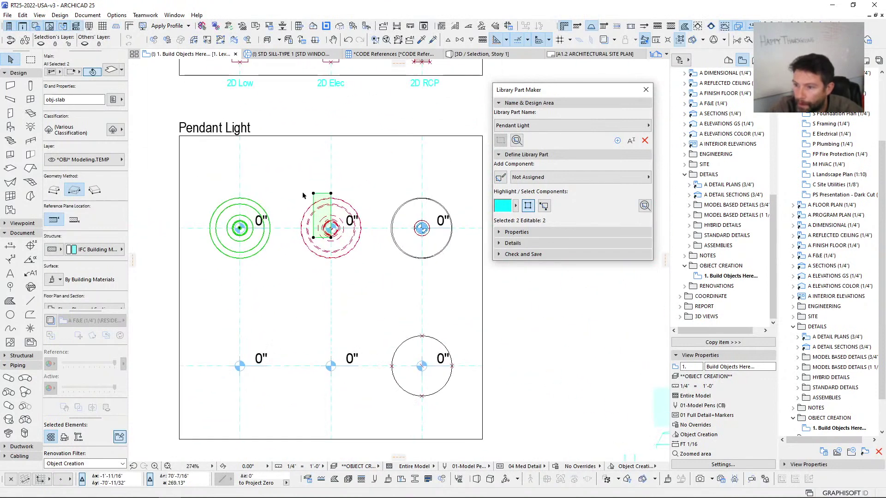
# Step: Delete the leftover slab from the middle column of the Pendant Light area
pyautogui.click(316, 196)
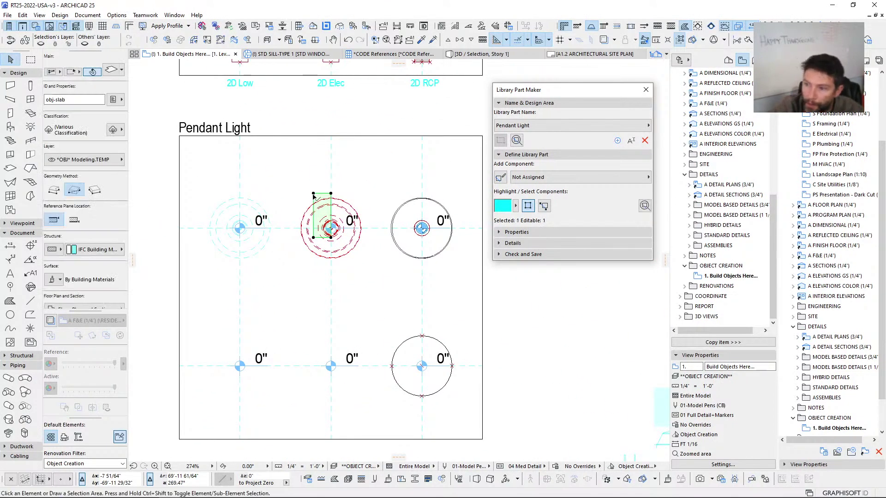
pyautogui.press('Delete')
pyautogui.moveTo(319, 266); pyautogui.dragTo(311, 272, button='middle')
# Step: Assign the pendant morph in the first column of the Pendant Light area to the 3D Model Schematic component
pyautogui.click(251, 214)
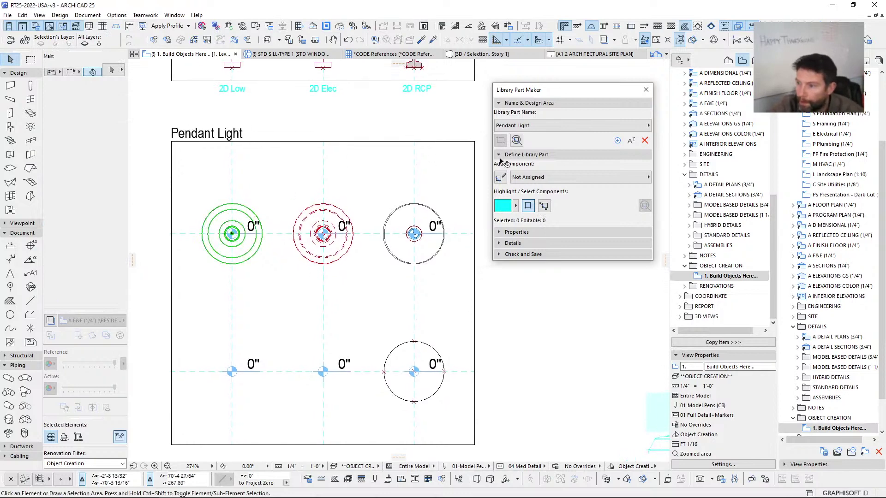
pyautogui.click(569, 178)
pyautogui.click(702, 212)
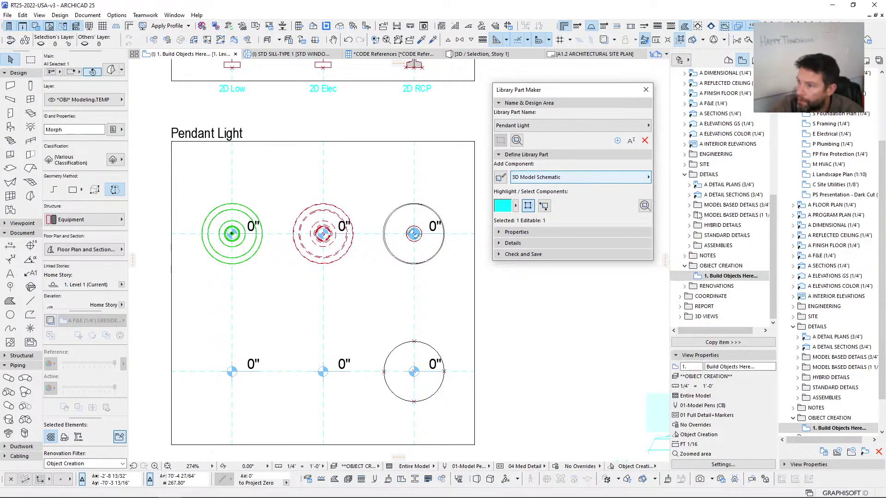
# Step: Highlight the elements assigned to 3D Model Simplified, 3D Model Full and 2D Symbol Reflected Ceiling Plan to check them
pyautogui.click(556, 181)
pyautogui.click(687, 202)
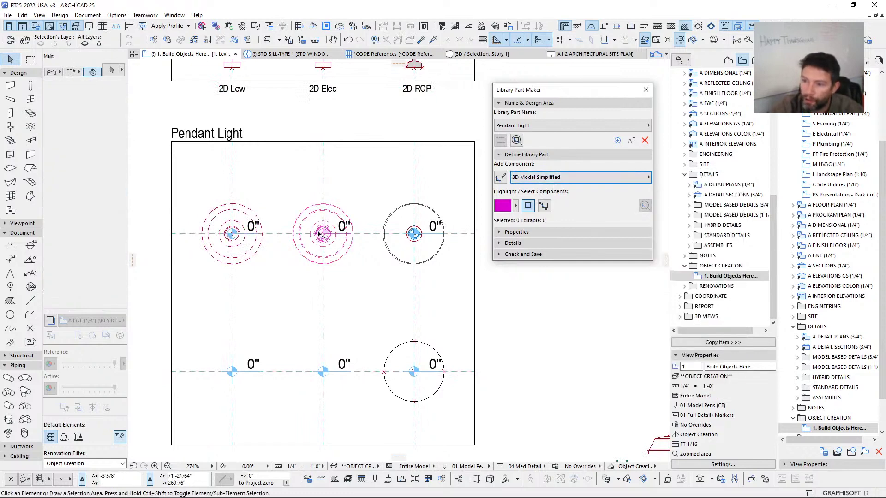
pyautogui.click(602, 179)
pyautogui.click(687, 194)
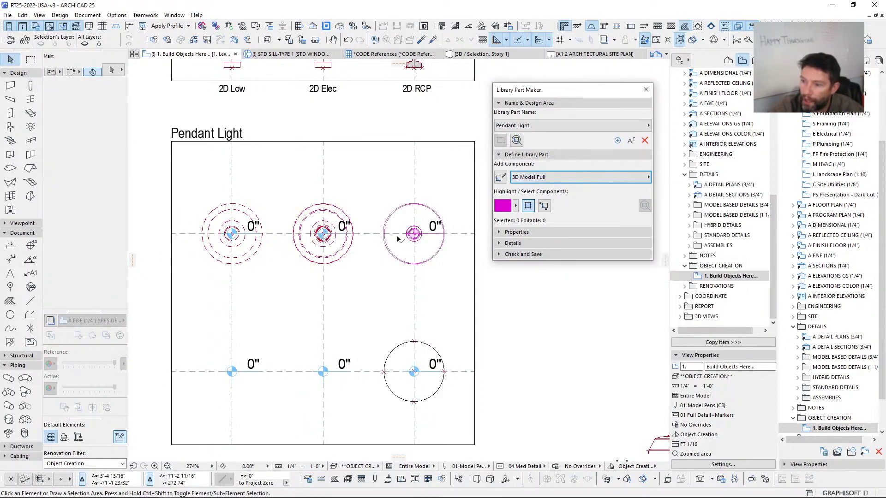
pyautogui.moveTo(428, 252)
pyautogui.mouseDown(button='middle')
pyautogui.moveTo(436, 222)
pyautogui.moveTo(381, 232)
pyautogui.mouseUp(button='middle')
pyautogui.moveTo(380, 284); pyautogui.dragTo(386, 249, button='middle')
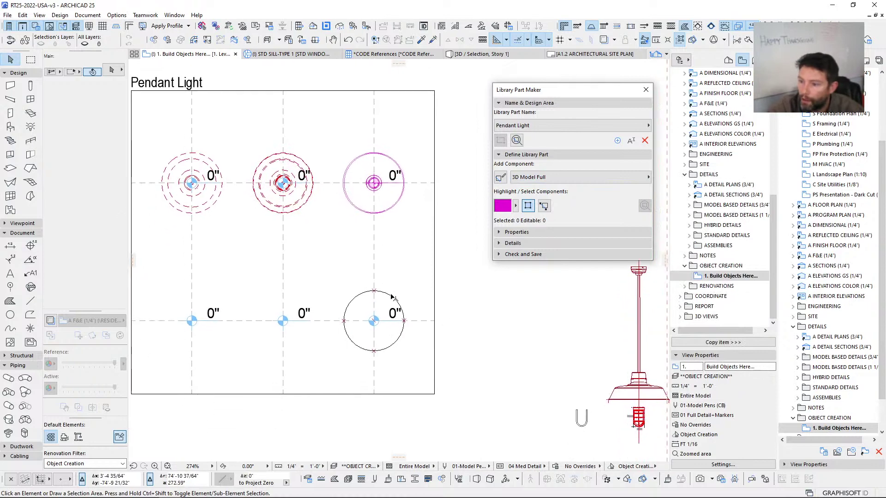
pyautogui.click(600, 178)
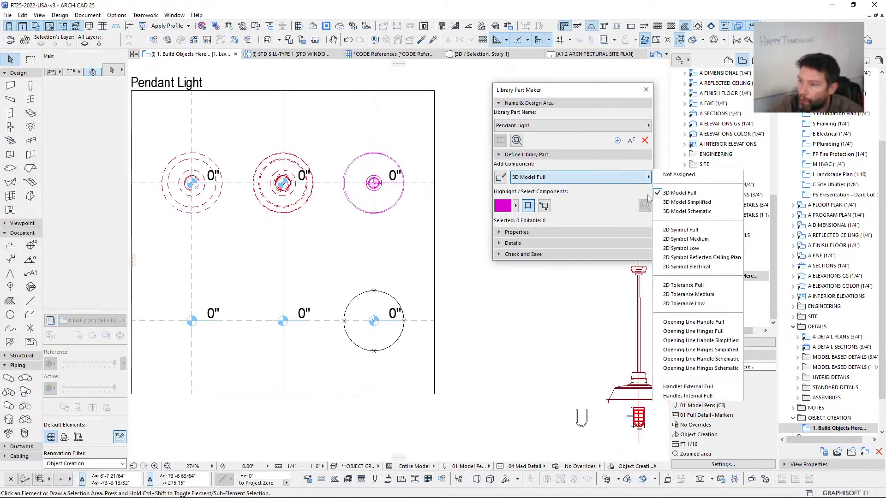
pyautogui.click(719, 257)
# Step: Try to resize the reflected ceiling plan symbol's circle by stretching its radius
pyautogui.scroll(3, 368, 319)
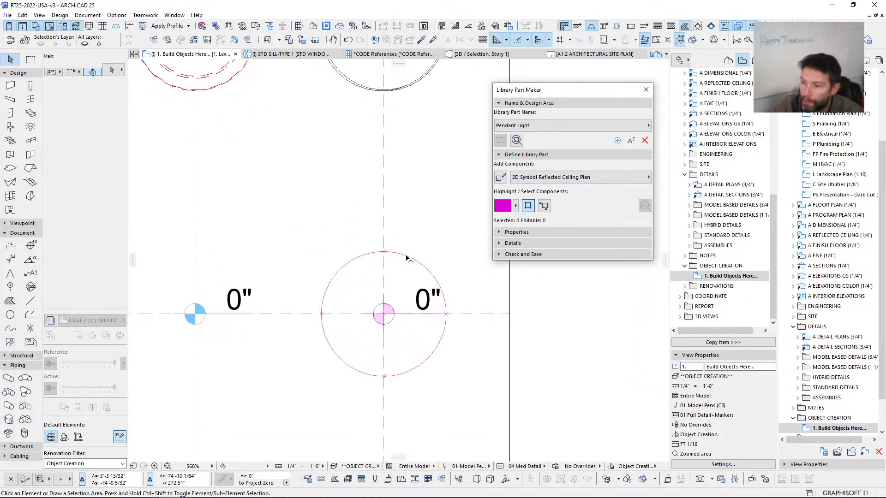
pyautogui.click(408, 260)
pyautogui.click(406, 258)
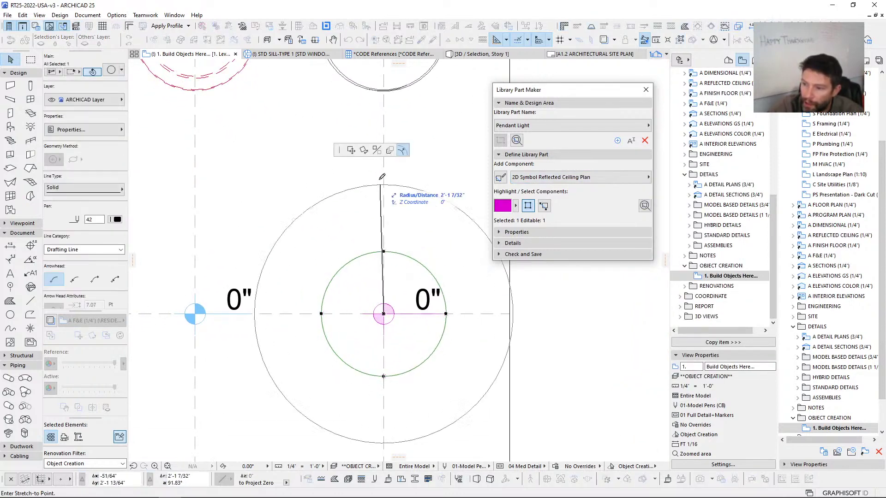
pyautogui.click(386, 288)
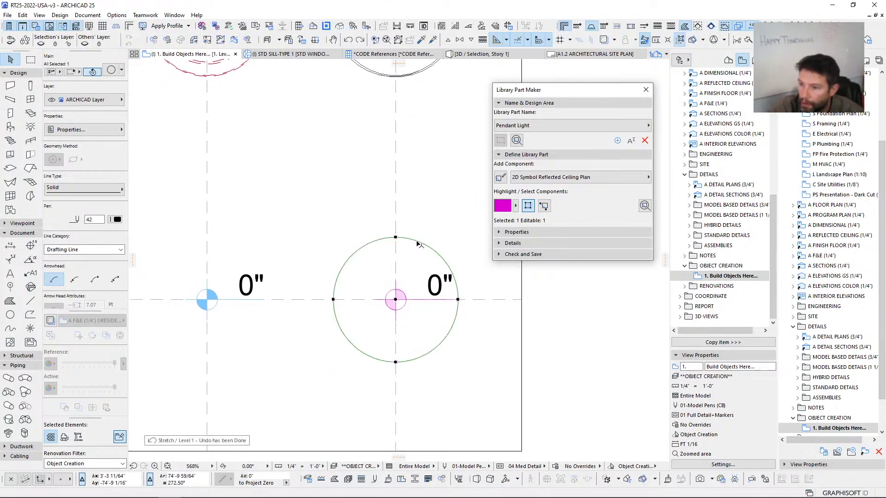
pyautogui.click(406, 278)
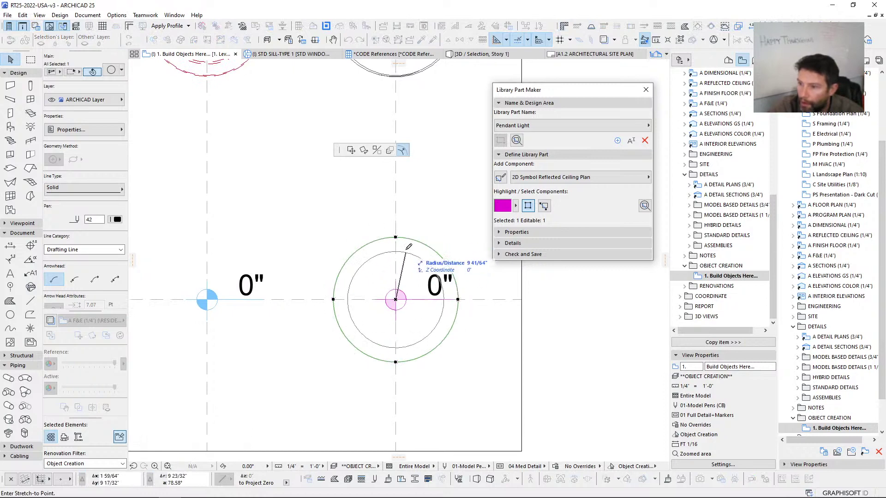
pyautogui.click(406, 238)
# Step: Draw a concentric inner circle of about 4 1/2" radius in the ceiling plan symbol, using the outer circle's settings
pyautogui.keyDown('alt'); pyautogui.click(409, 239); pyautogui.keyUp('alt')
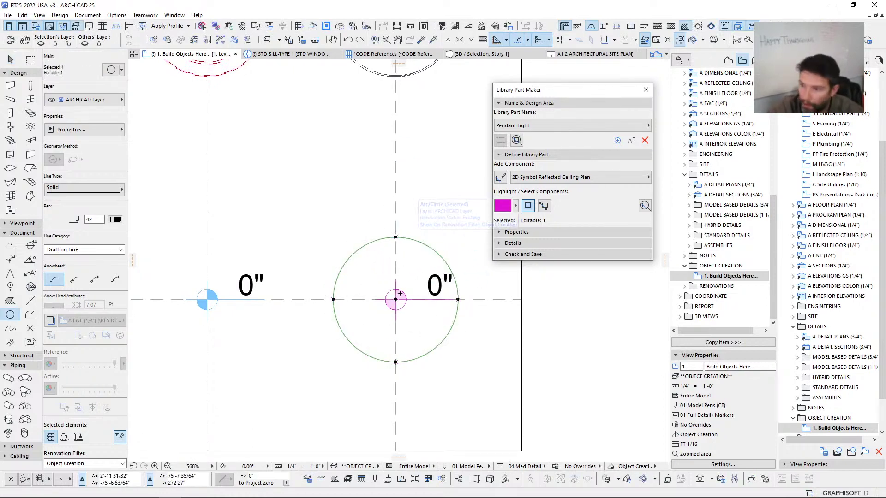
pyautogui.click(396, 300)
pyautogui.click(399, 273)
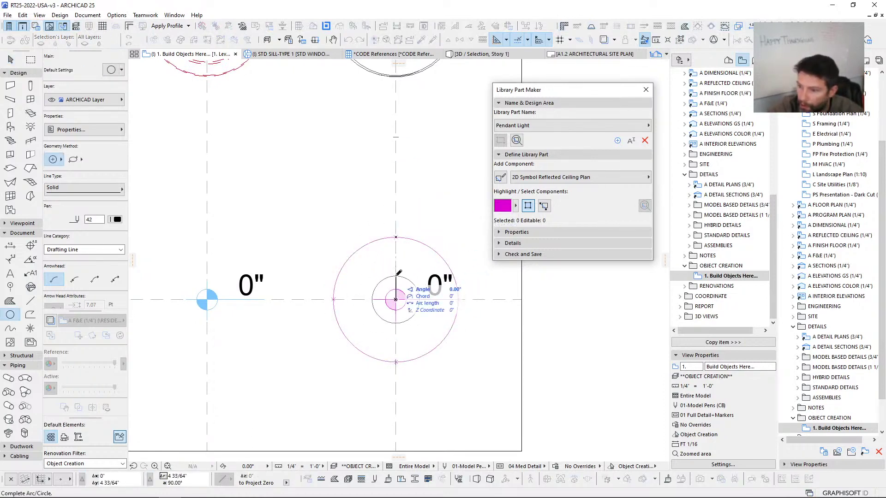
pyautogui.click(401, 273)
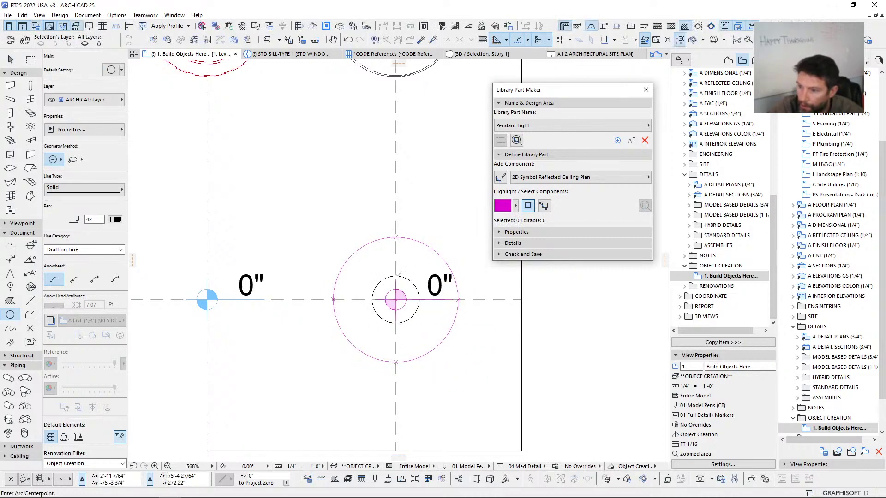
# Step: Assign the new inner circle to the 2D Symbol Reflected Ceiling Plan component
pyautogui.scroll(-4, 397, 277)
pyautogui.keyDown('shift'); pyautogui.click(402, 285); pyautogui.keyUp('shift')
pyautogui.click(546, 178)
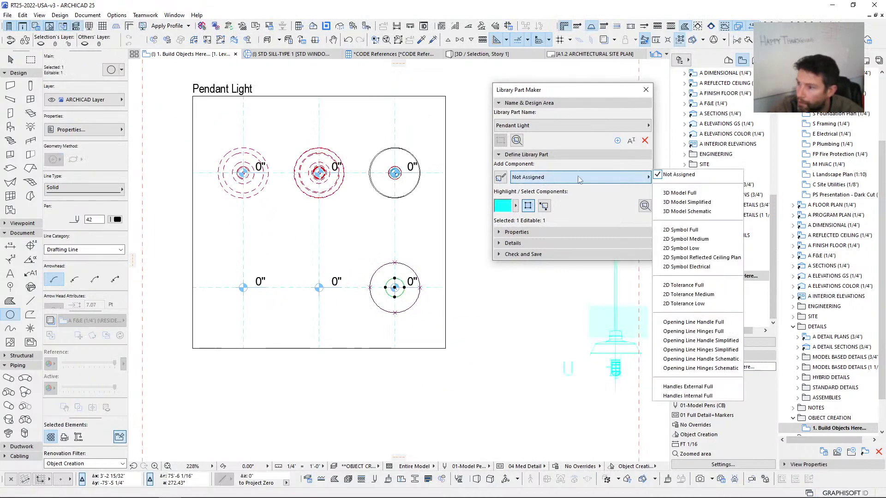
pyautogui.click(680, 258)
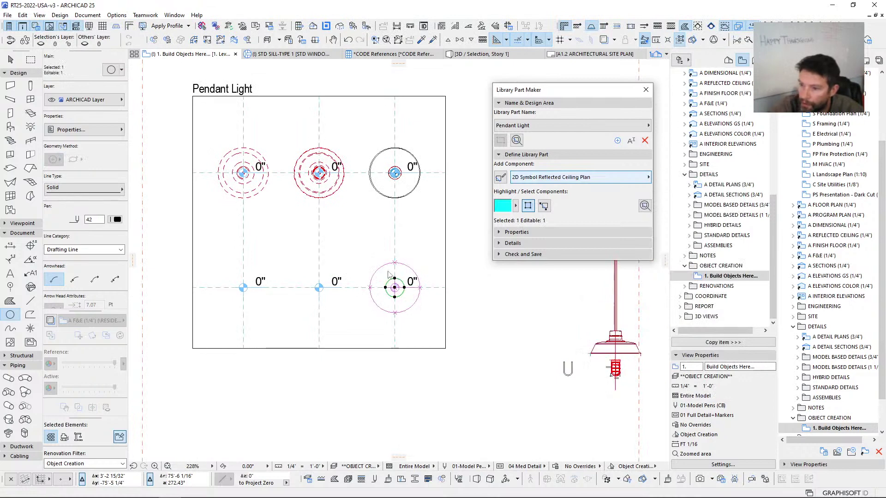
pyautogui.scroll(3, 408, 273)
pyautogui.keyDown('shift'); pyautogui.click(383, 261); pyautogui.keyUp('shift')
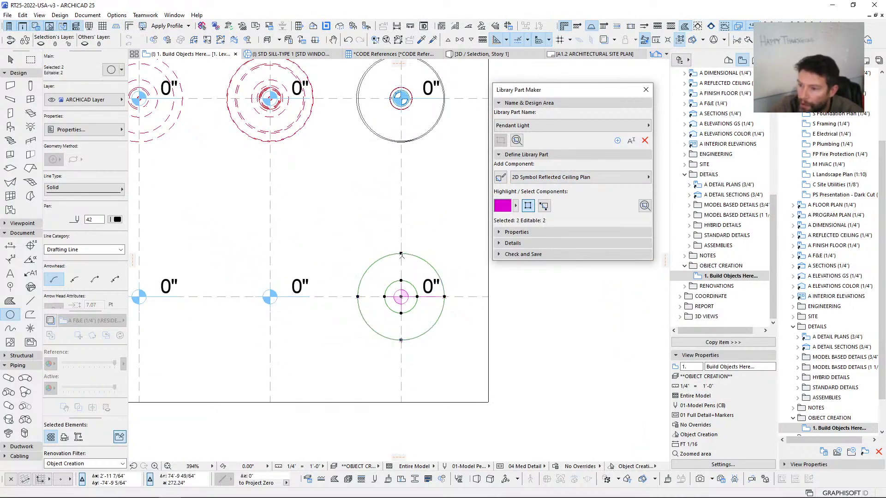
pyautogui.press('Escape')
pyautogui.keyDown('shift'); pyautogui.moveTo(344, 236); pyautogui.dragTo(471, 355); pyautogui.keyUp('shift')
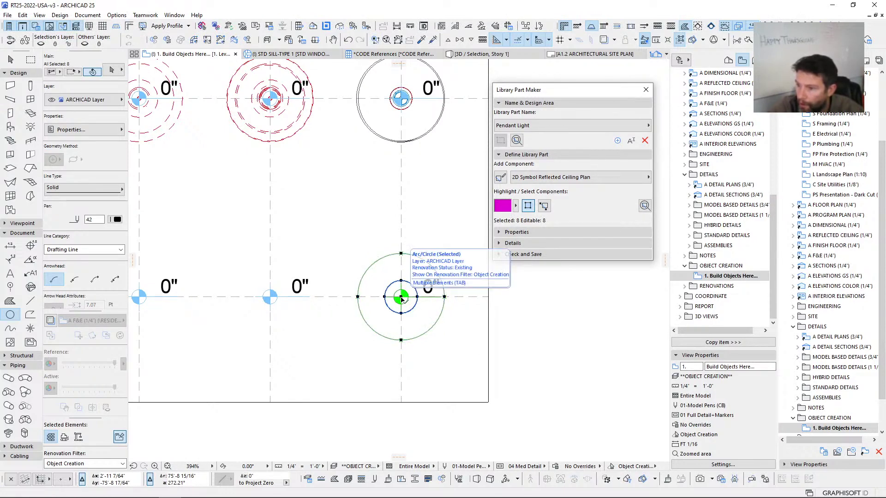
pyautogui.press('Escape')
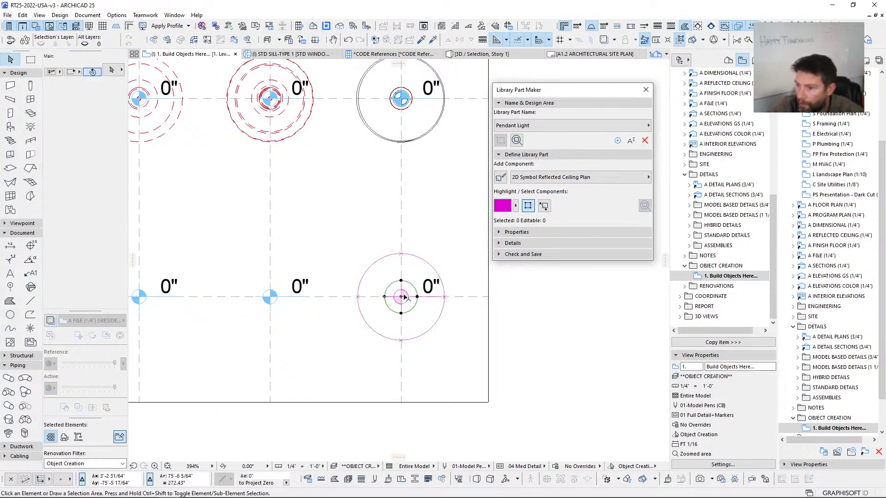
# Step: Copy both ceiling plan circles with their hotspots by the centre onto the middle column's lower hotspot
pyautogui.click(403, 297)
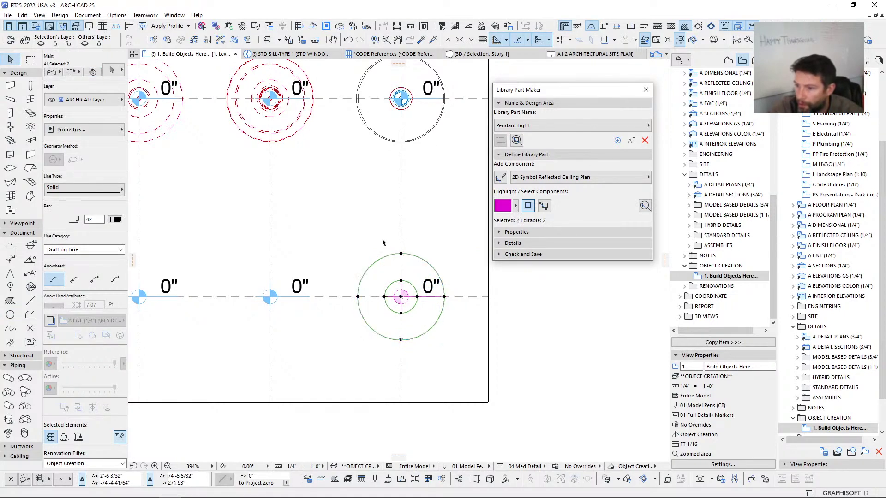
pyautogui.keyDown('shift'); pyautogui.moveTo(382, 240); pyautogui.dragTo(406, 258); pyautogui.keyUp('shift')
pyautogui.keyDown('shift'); pyautogui.moveTo(340, 279); pyautogui.dragTo(363, 300); pyautogui.keyUp('shift')
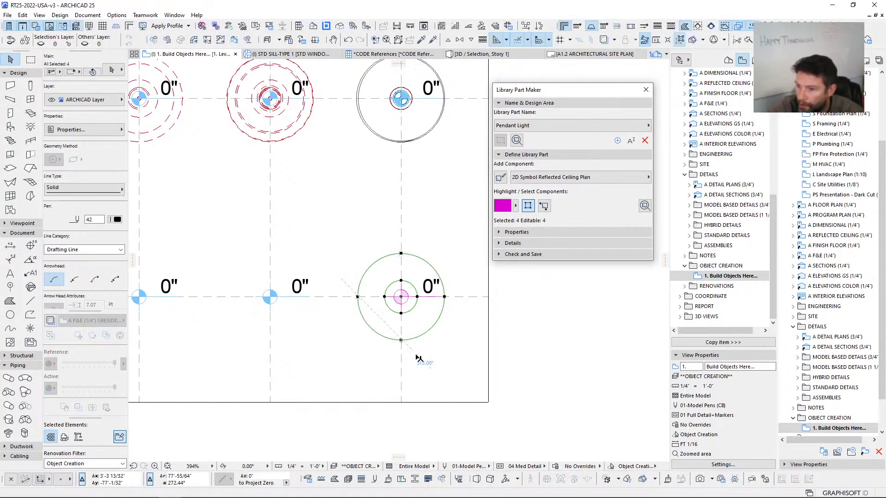
pyautogui.keyDown('shift'); pyautogui.moveTo(417, 355); pyautogui.dragTo(398, 326); pyautogui.keyUp('shift')
pyautogui.keyDown('shift'); pyautogui.moveTo(456, 322); pyautogui.dragTo(440, 290); pyautogui.keyUp('shift')
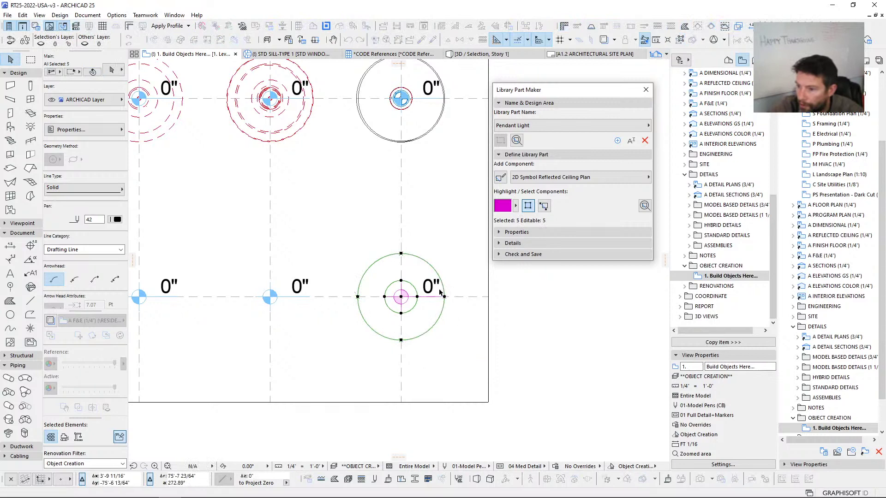
pyautogui.hotkey('ctrl', 'shift', 'd')
pyautogui.click(401, 297)
pyautogui.click(271, 297)
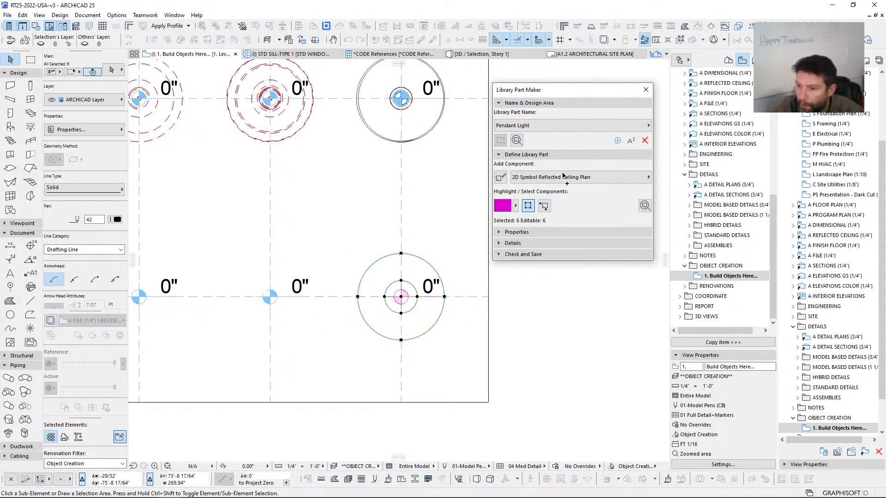
# Step: Assign the copied circles and hotspots in the middle column to the 2D Symbol Electrical component
pyautogui.click(569, 179)
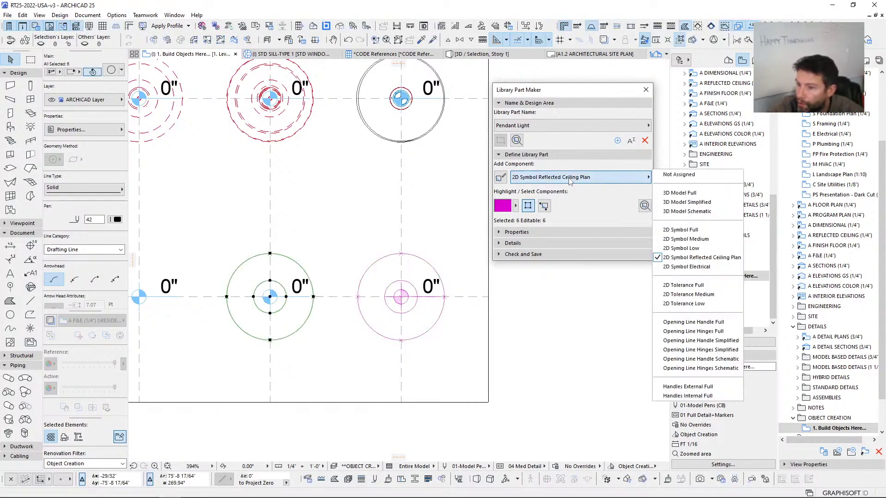
pyautogui.click(686, 267)
pyautogui.scroll(4, 261, 289)
pyautogui.click(263, 286)
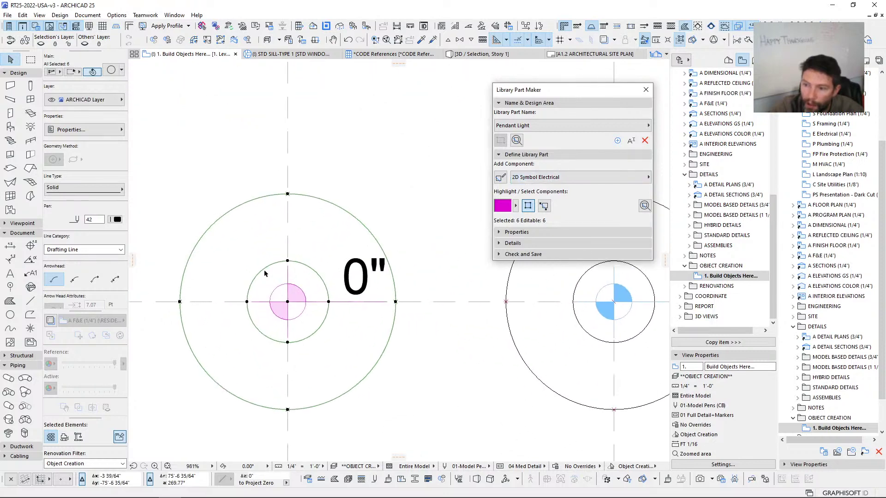
# Step: Draw a vertical line across the outer circle through its centre and assign it to 2D Symbol Electrical
pyautogui.click(30, 301)
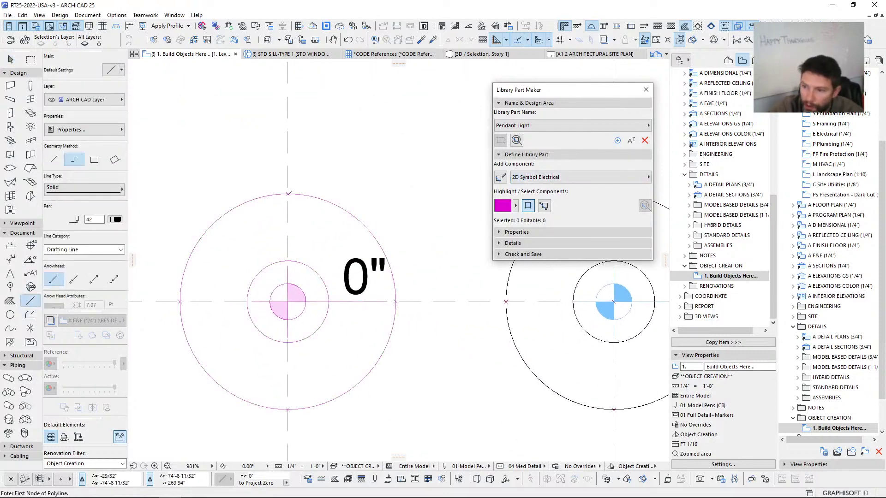
pyautogui.click(288, 194)
pyautogui.doubleClick(287, 409)
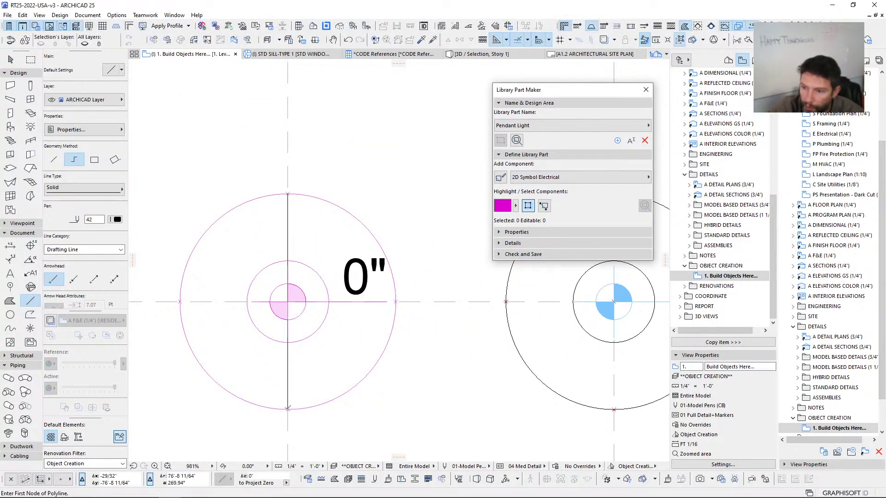
pyautogui.click(646, 177)
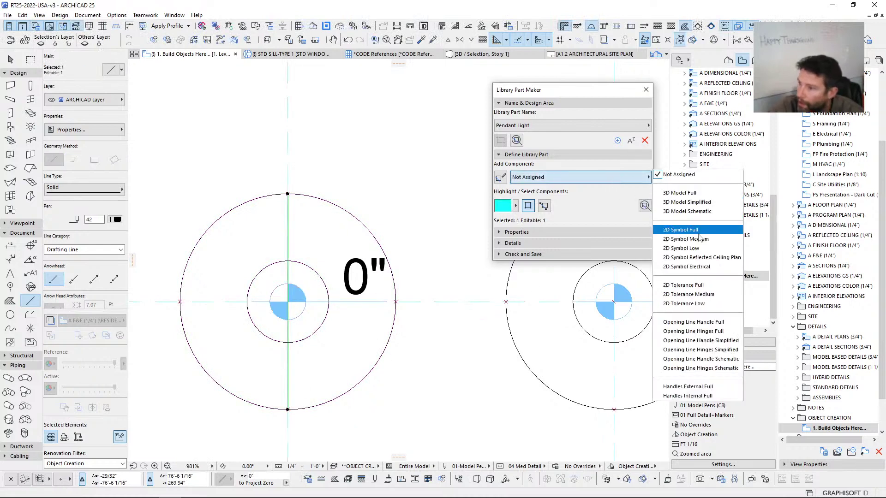
pyautogui.click(695, 268)
# Step: Rotate the vertical line 45° counterclockwise about the centre of the circles
pyautogui.click(288, 302)
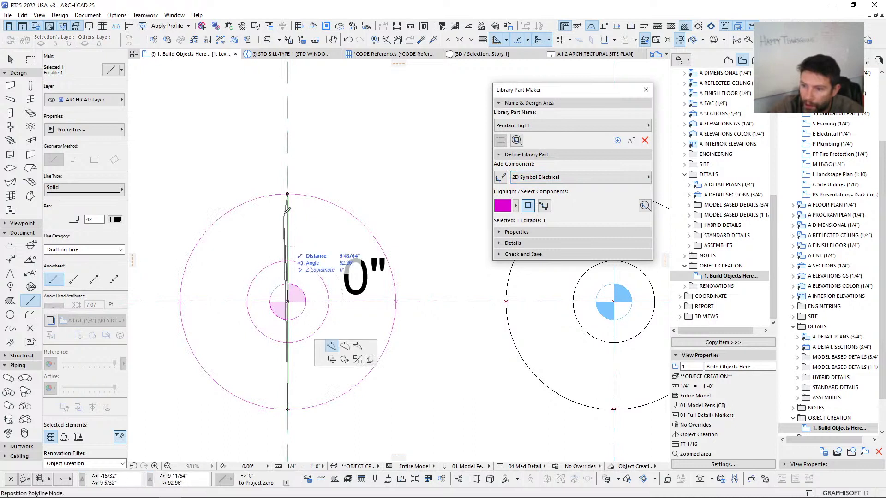
pyautogui.click(287, 194)
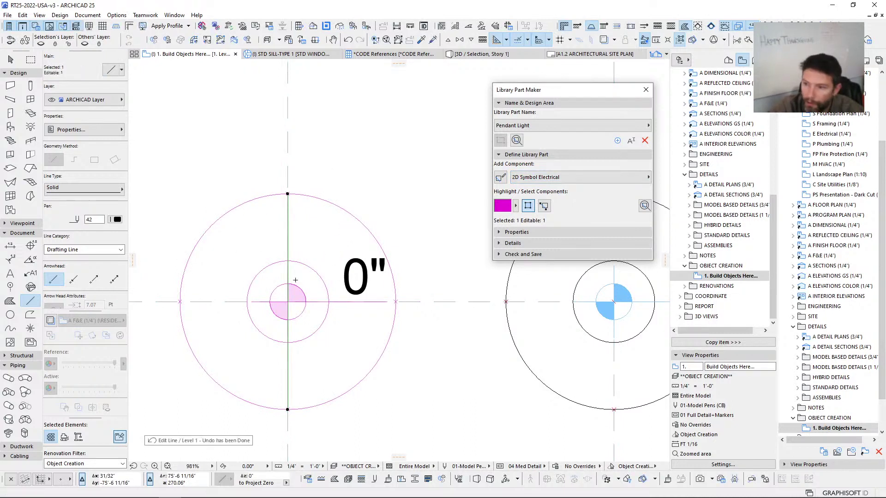
pyautogui.hotkey('ctrl', 'e')
pyautogui.click(287, 302)
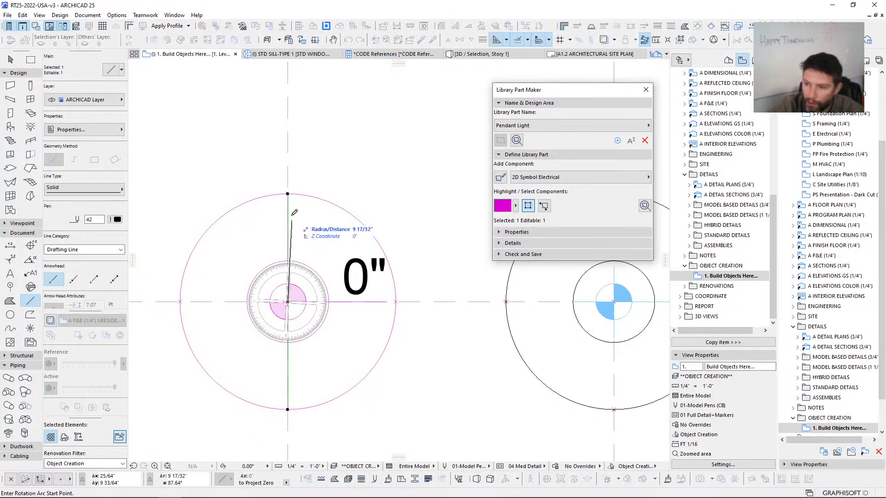
pyautogui.click(288, 212)
pyautogui.click(250, 263)
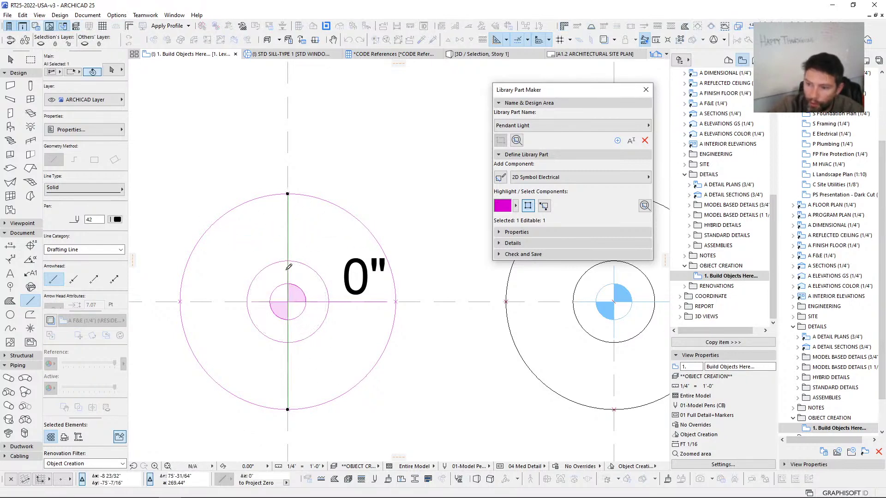
# Step: Rotate a copy of the diagonal line 90° clockwise about the circles' centre to form a cross
pyautogui.hotkey('ctrl', 'alt', 'e')
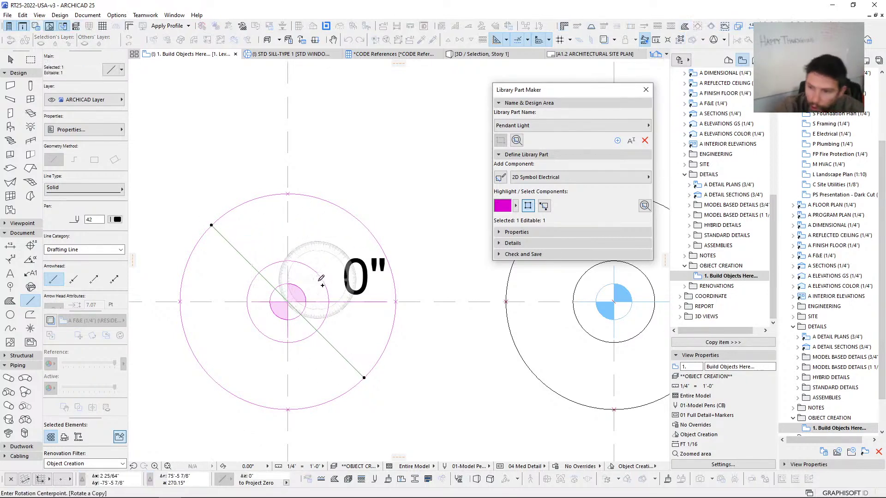
pyautogui.click(287, 302)
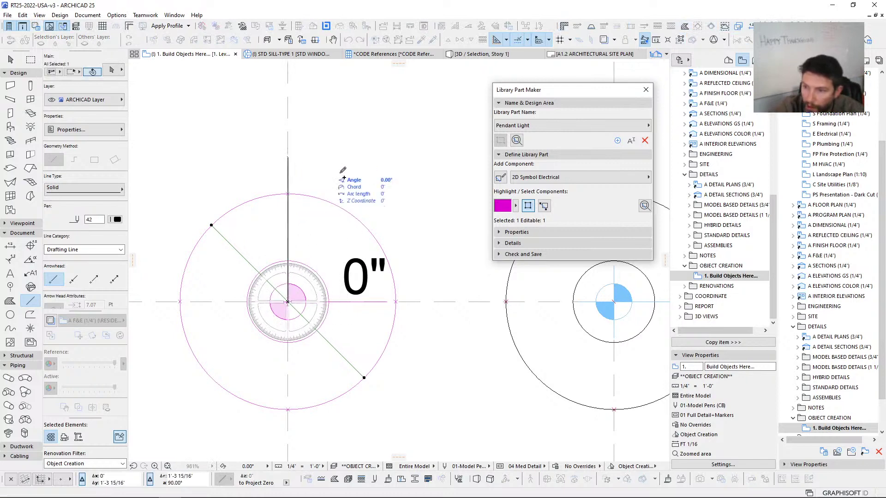
pyautogui.click(288, 157)
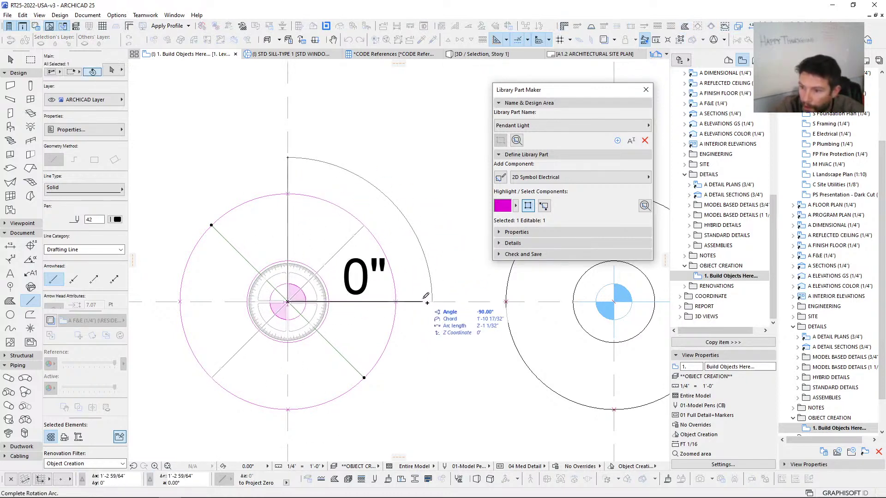
pyautogui.click(425, 299)
pyautogui.press('Escape')
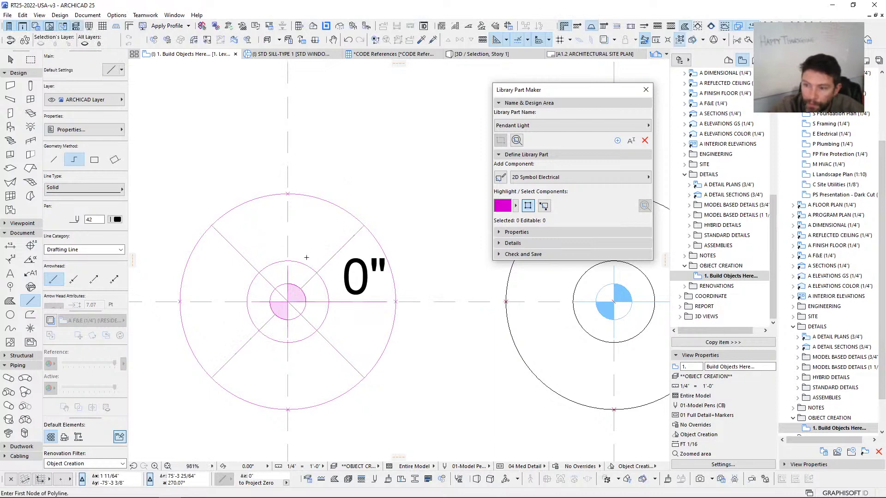
# Step: Place a text block reading LED-24 just above the middle column's electrical symbol
pyautogui.scroll(-3, 319, 289)
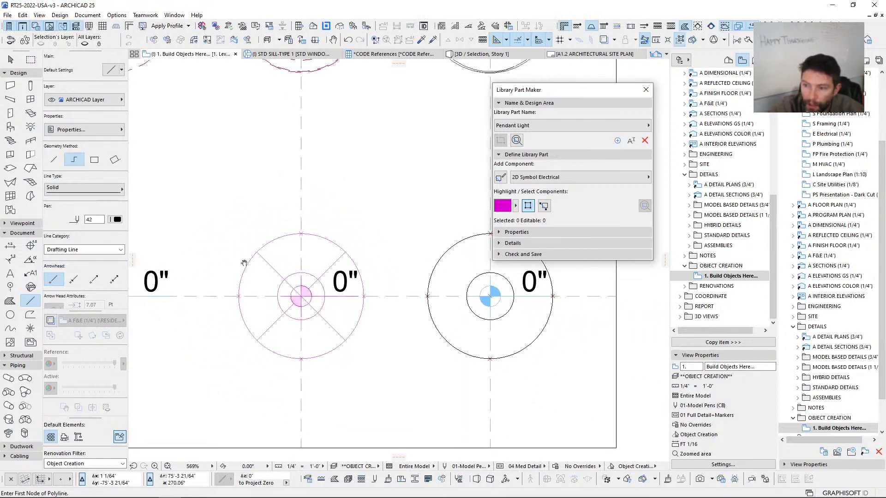
pyautogui.click(10, 273)
pyautogui.click(315, 204)
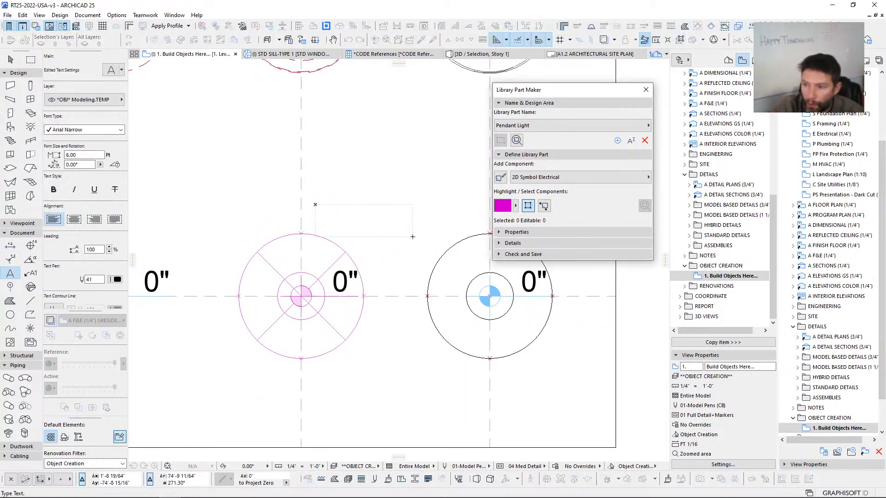
pyautogui.click(415, 241)
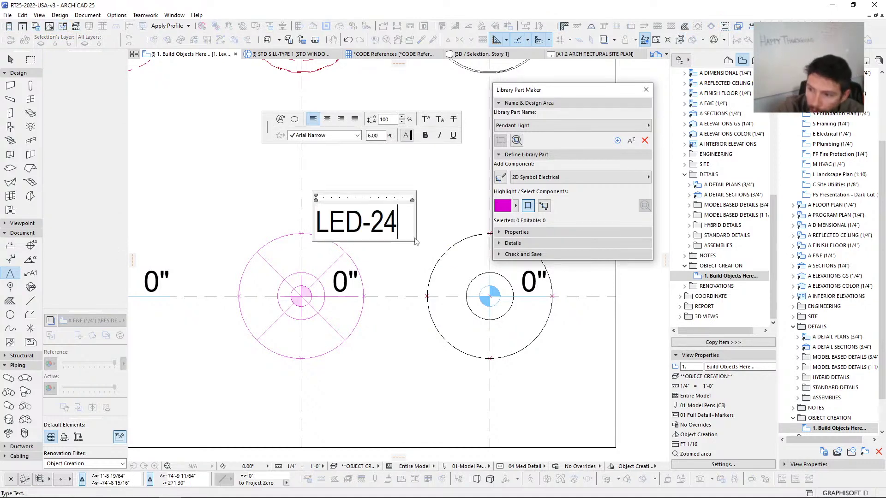
pyautogui.press('Escape')
# Step: Select the LED-24 text and switch the component highlighting off and on to check whether the text can be assigned
pyautogui.keyDown('shift'); pyautogui.click(360, 230); pyautogui.keyUp('shift')
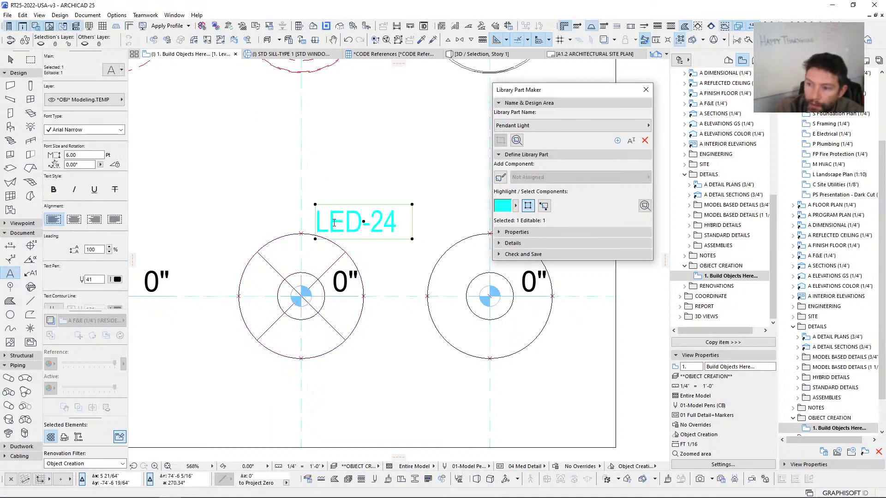
pyautogui.click(528, 207)
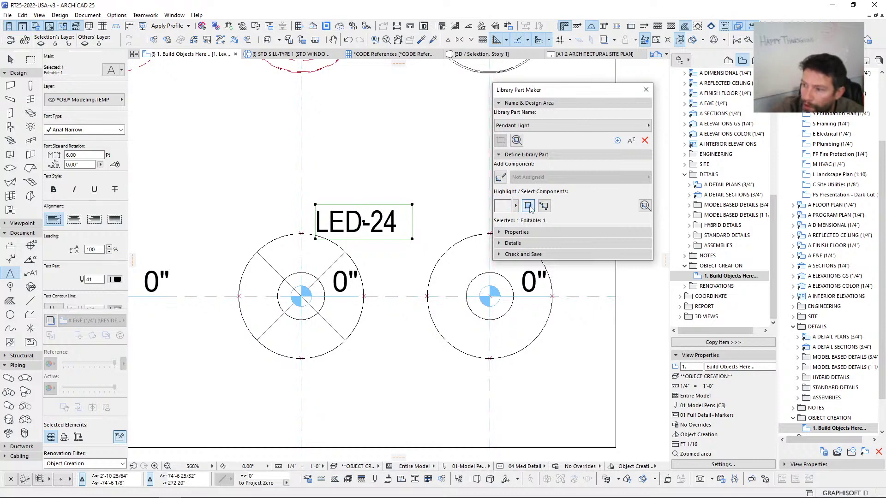
pyautogui.click(528, 206)
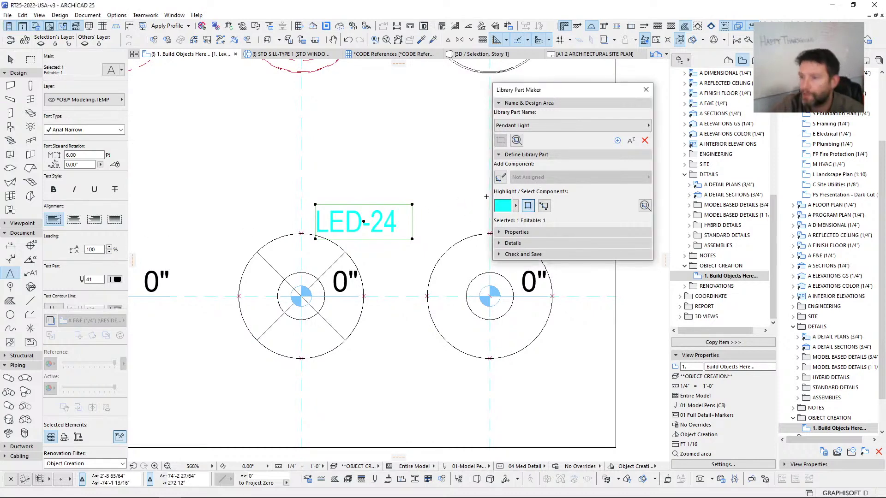
pyautogui.scroll(3, 361, 214)
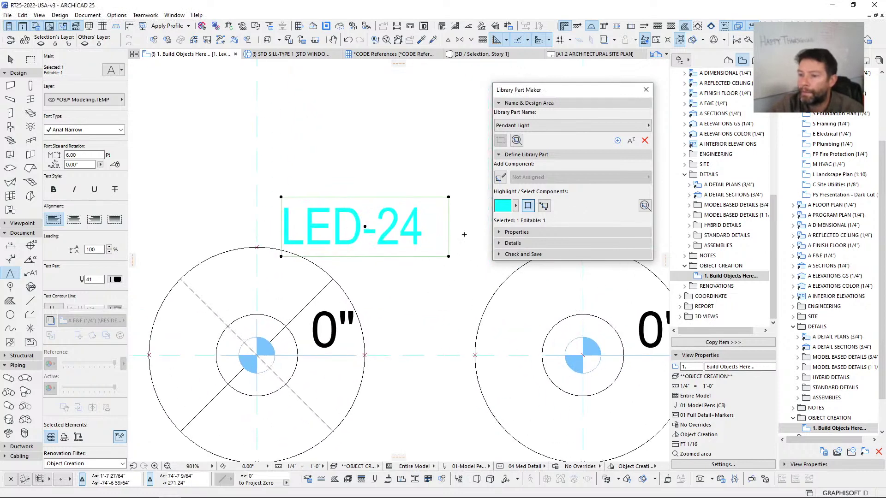
pyautogui.moveTo(364, 249); pyautogui.dragTo(392, 220, button='middle')
pyautogui.press('Escape')
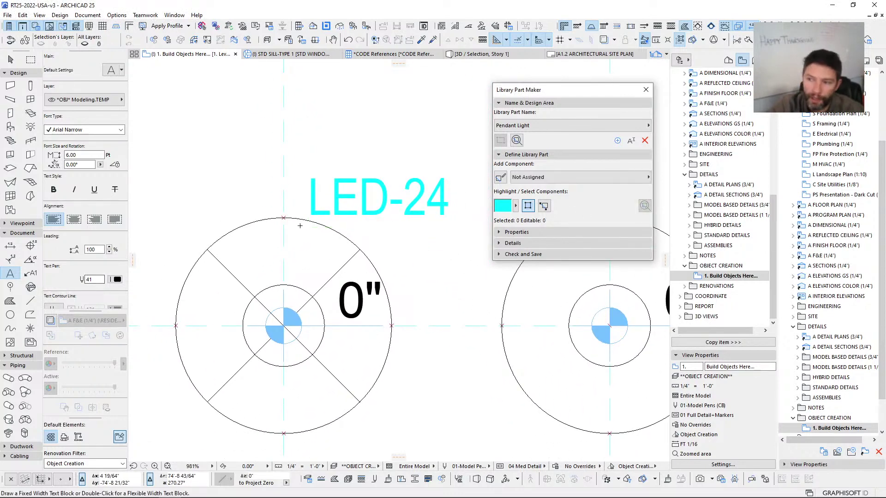
# Step: Trace the letter L of the LED-24 text with a polyline of one vertical and one horizontal segment
pyautogui.click(31, 302)
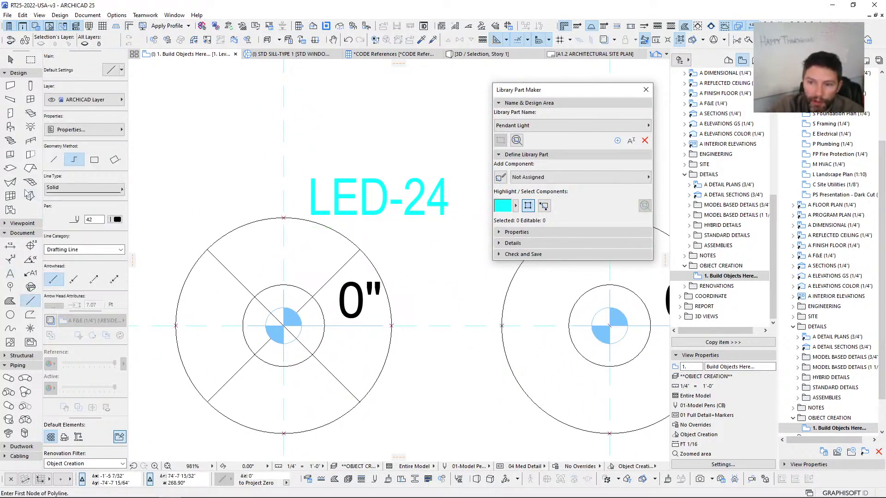
pyautogui.scroll(6, 234, 208)
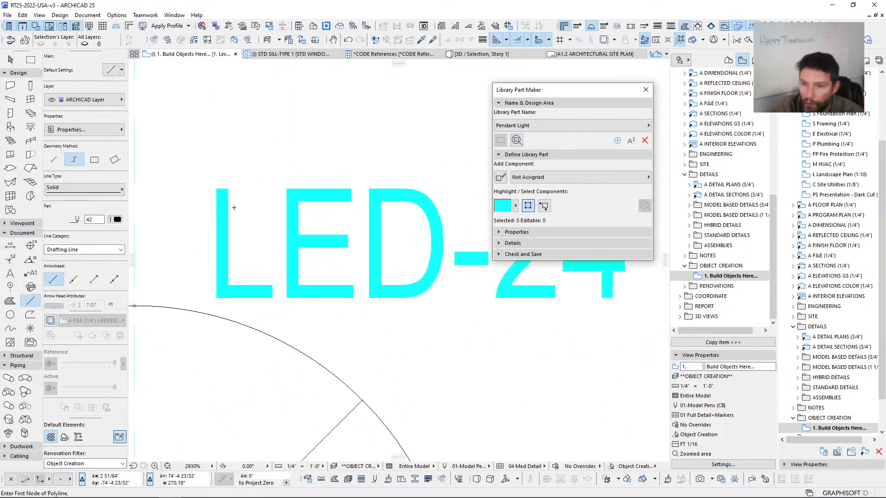
pyautogui.click(222, 191)
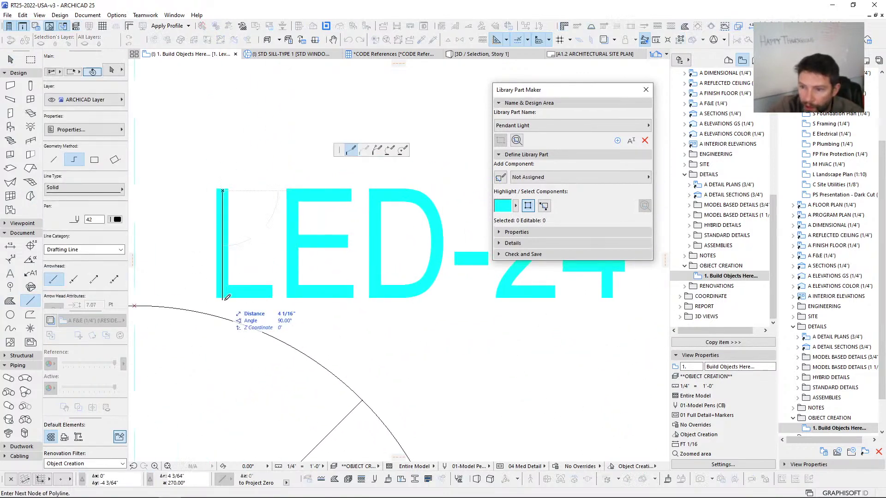
pyautogui.click(265, 291)
pyautogui.doubleClick(271, 291)
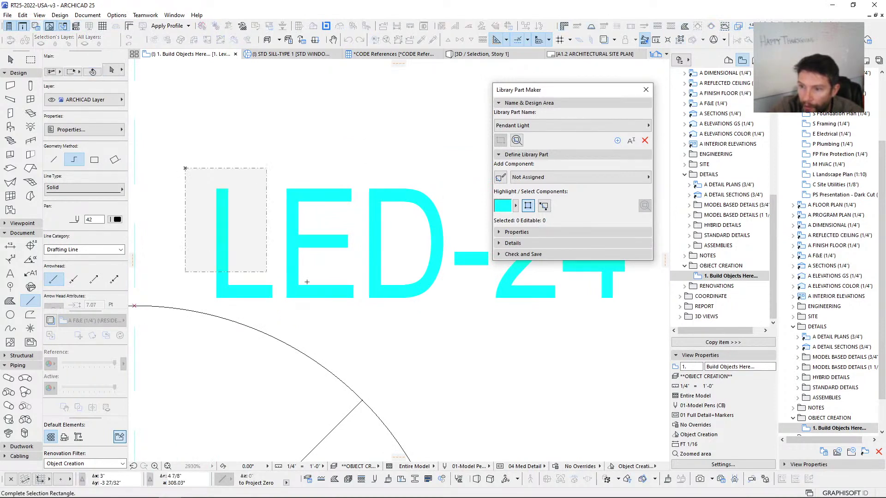
# Step: Trace the letter E of the text with lines for its stem and its bottom, middle and top bars
pyautogui.click(293, 194)
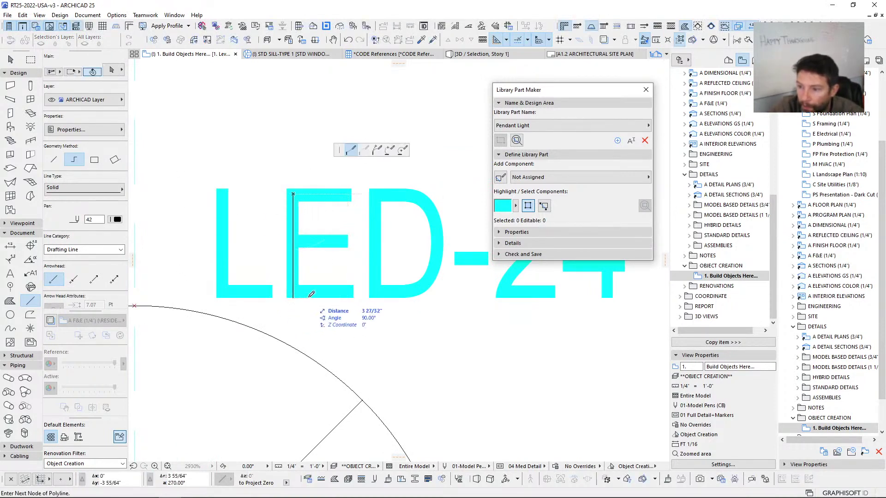
pyautogui.doubleClick(349, 290)
pyautogui.click(293, 242)
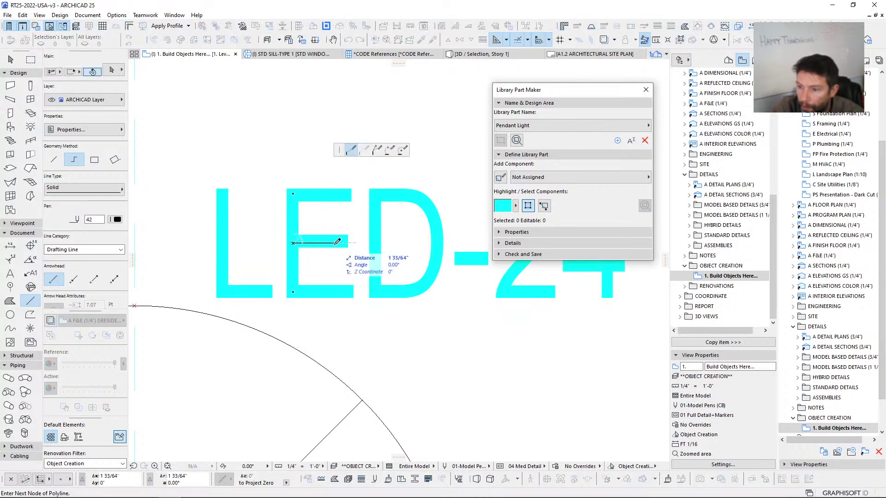
pyautogui.press('Escape')
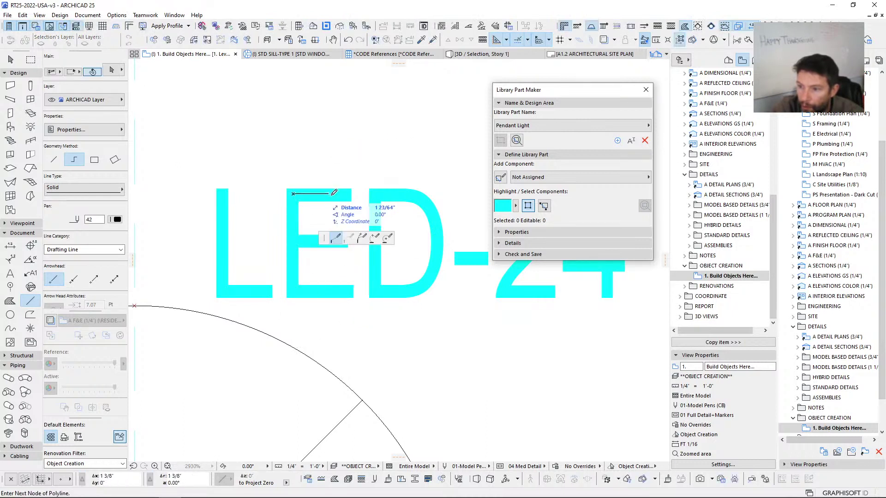
pyautogui.click(293, 194)
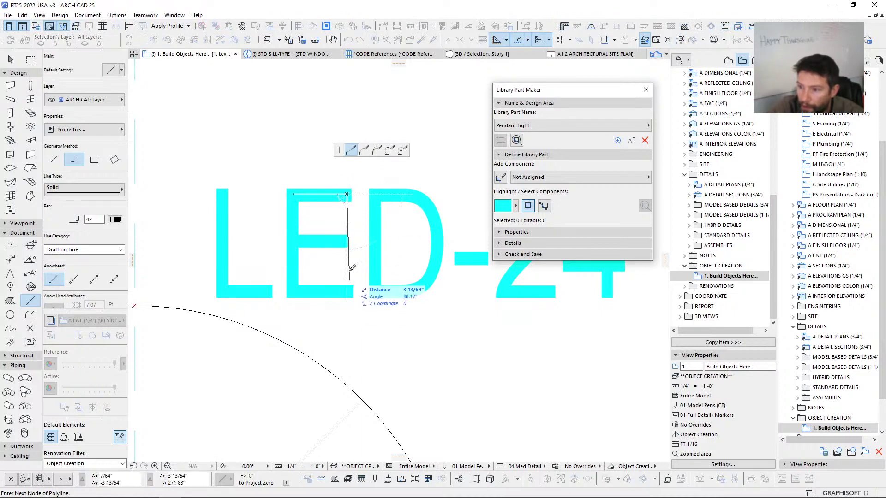
pyautogui.click(349, 193)
pyautogui.press('Escape')
pyautogui.click(374, 194)
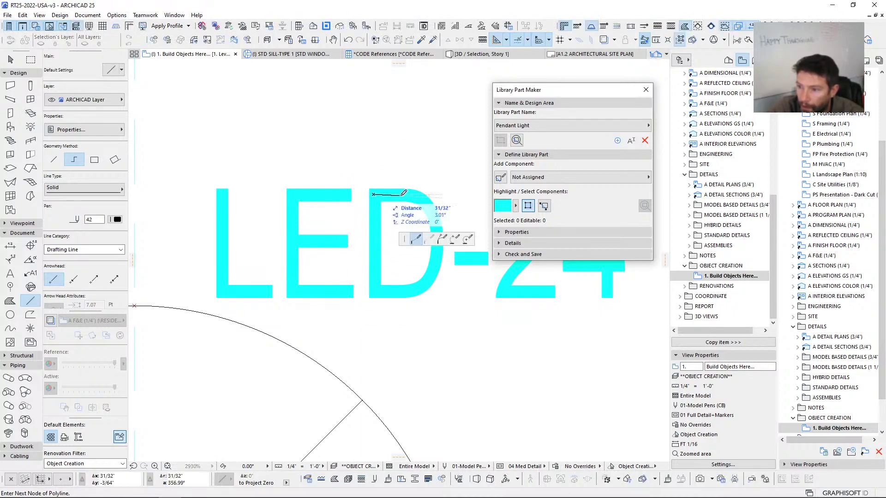
pyautogui.click(413, 194)
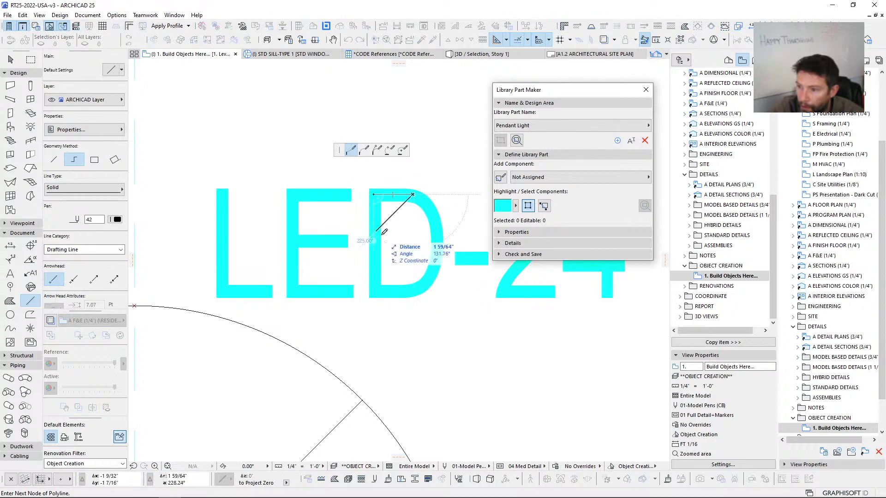
pyautogui.press('Escape')
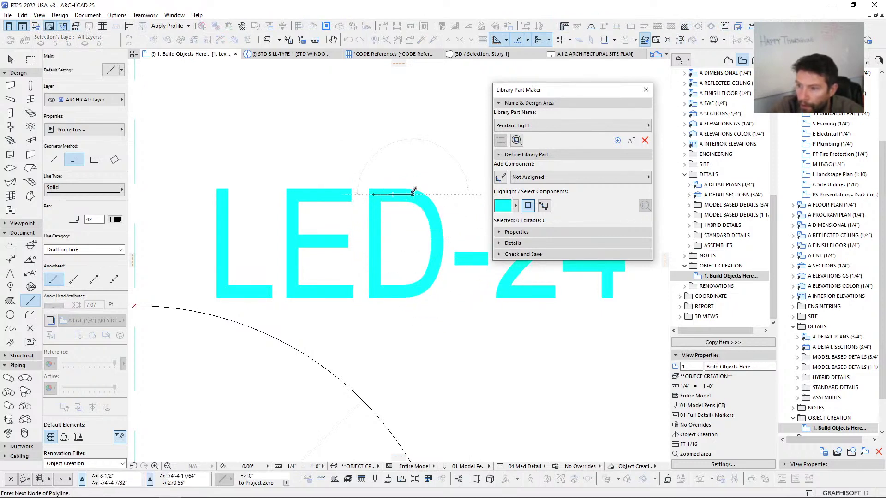
pyautogui.click(393, 197)
pyautogui.click(411, 194)
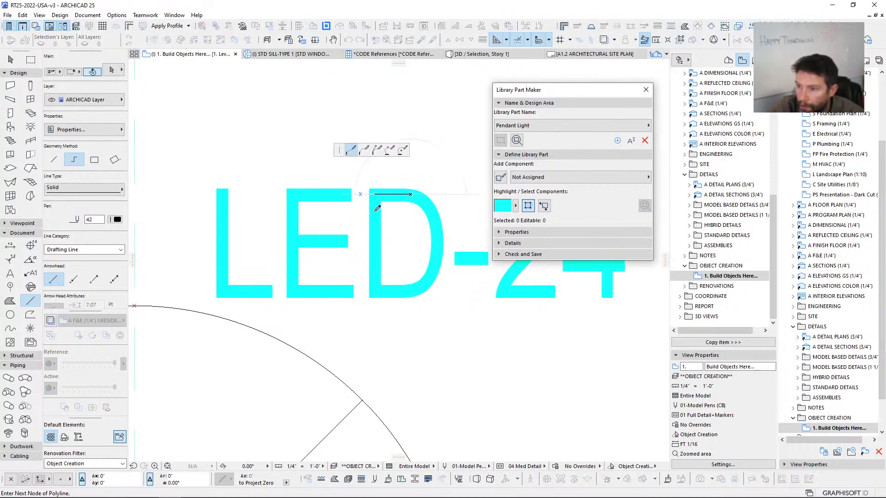
pyautogui.click(375, 196)
pyautogui.press('Escape')
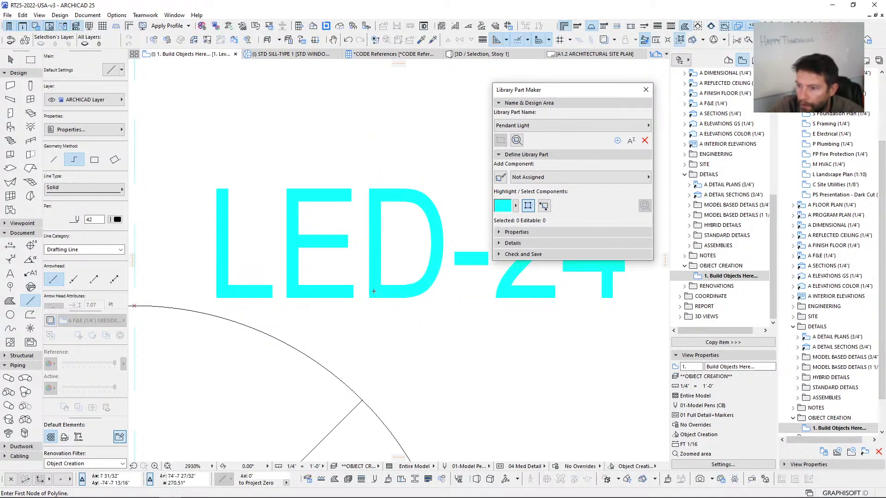
# Step: Trace the letter D with straight polyline segments for its stem, its top edge and its right side
pyautogui.click(374, 291)
pyautogui.click(373, 196)
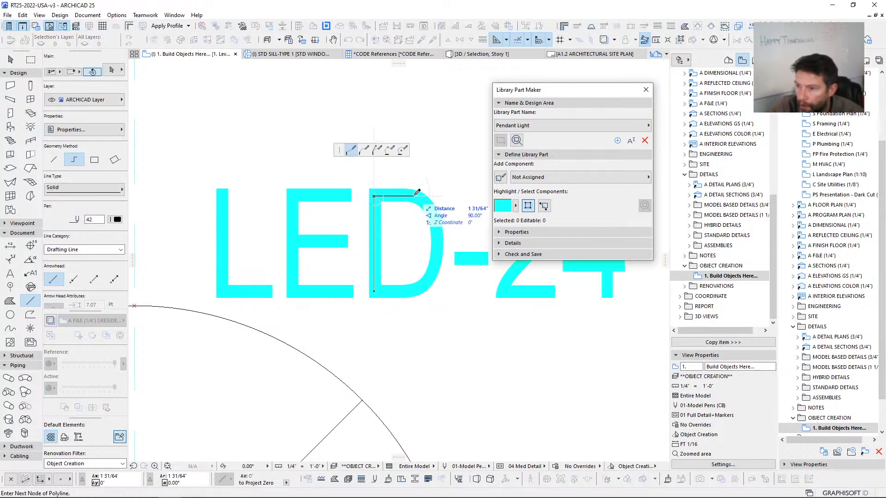
pyautogui.click(411, 196)
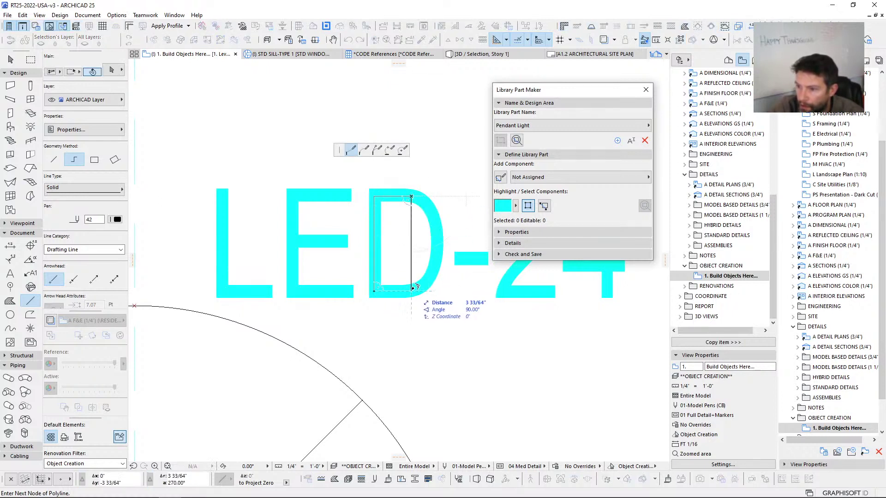
pyautogui.click(411, 290)
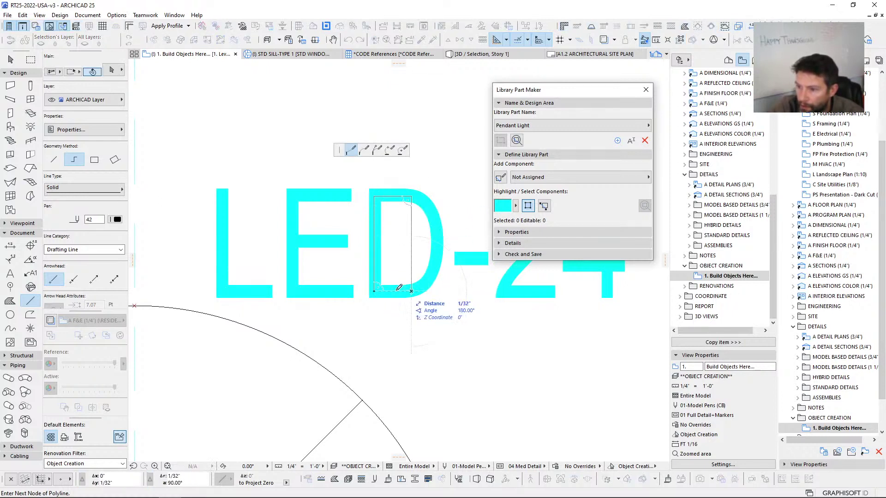
# Step: Curve the straight right side of the traced D into an outward arc with a radius of about 2 3/64"
pyautogui.keyDown('shift'); pyautogui.click(411, 251); pyautogui.keyUp('shift')
pyautogui.click(411, 249)
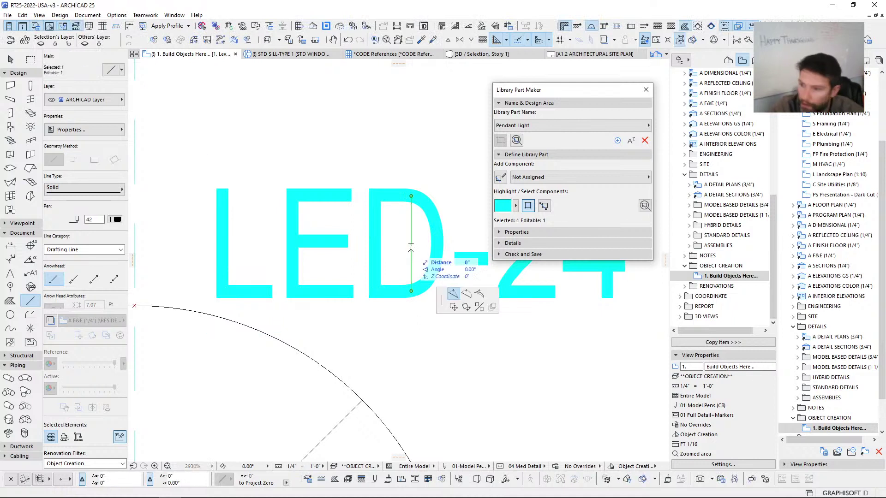
pyautogui.click(377, 150)
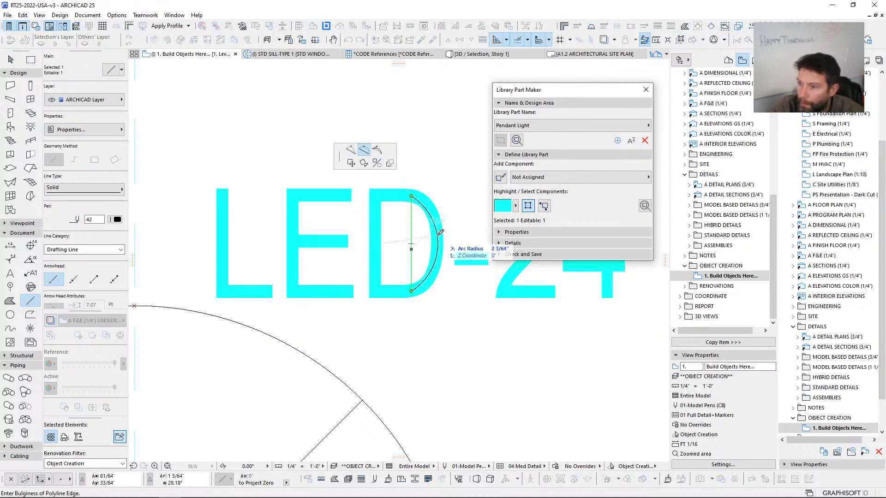
pyautogui.click(440, 233)
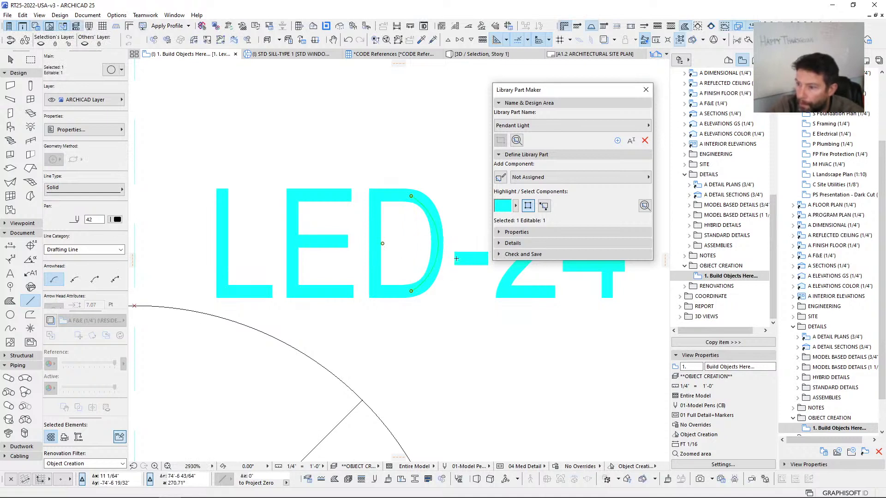
# Step: Trace the hyphen with a short horizontal line and the digit 2 with a centerpoint arc, a diagonal and a base line
pyautogui.click(458, 257)
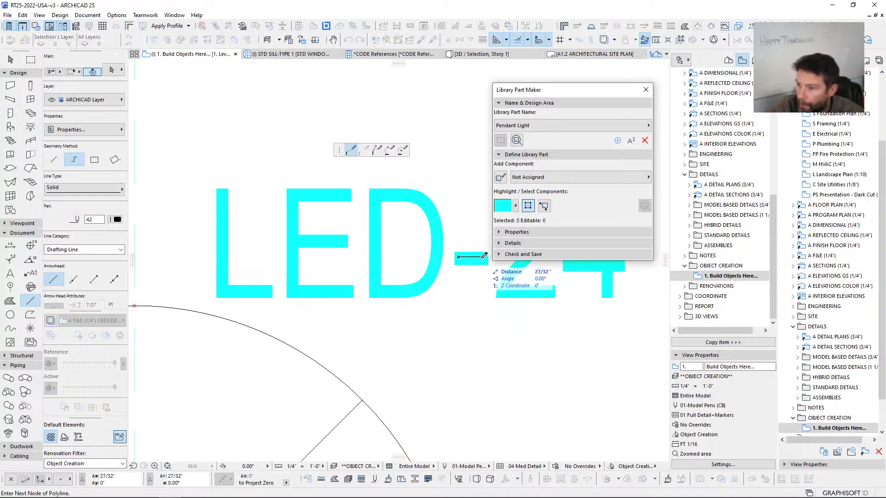
pyautogui.moveTo(483, 254); pyautogui.dragTo(255, 266, button='middle')
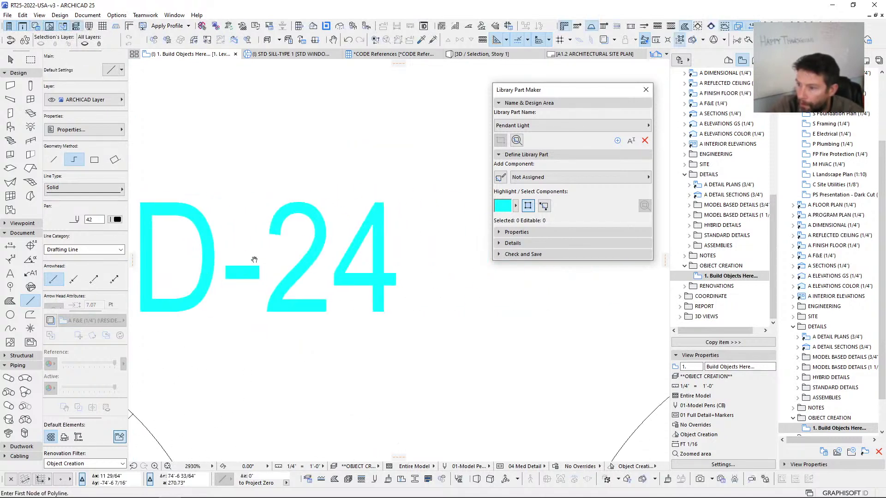
pyautogui.click(276, 226)
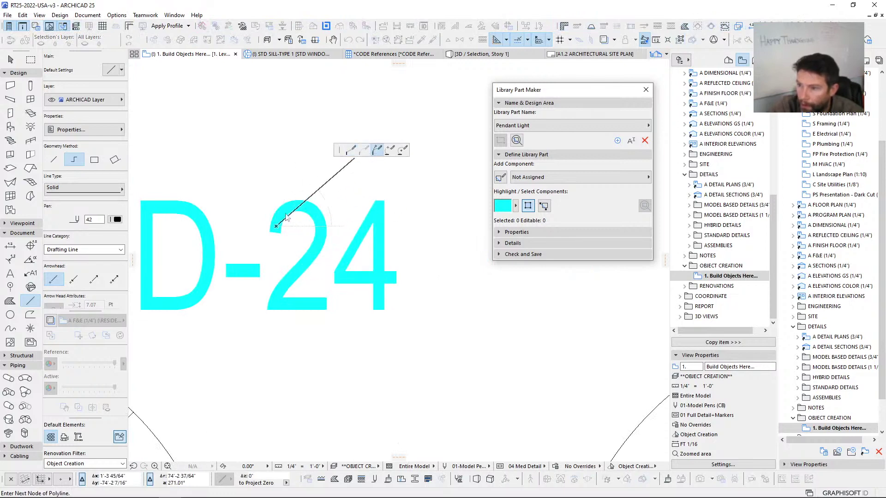
pyautogui.click(389, 150)
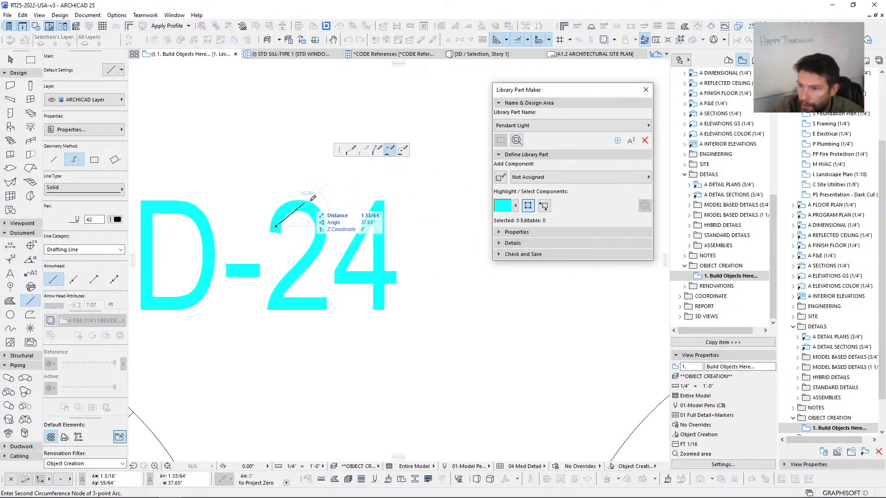
pyautogui.click(403, 150)
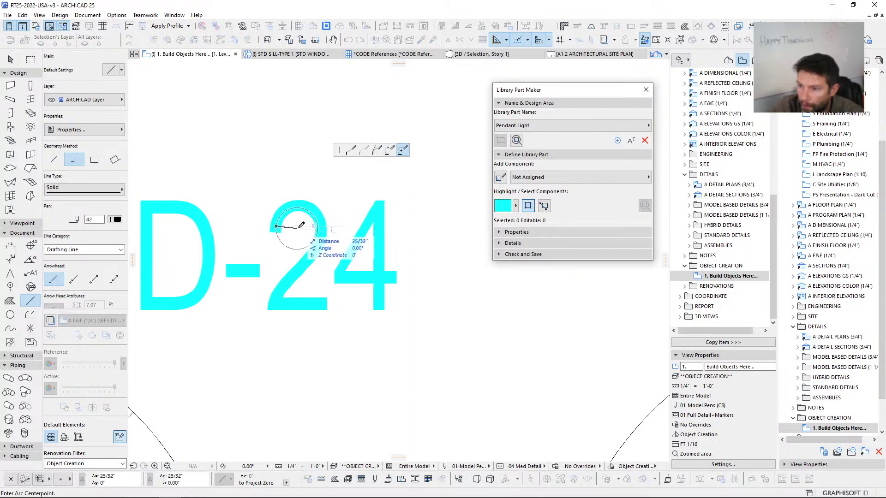
pyautogui.click(299, 229)
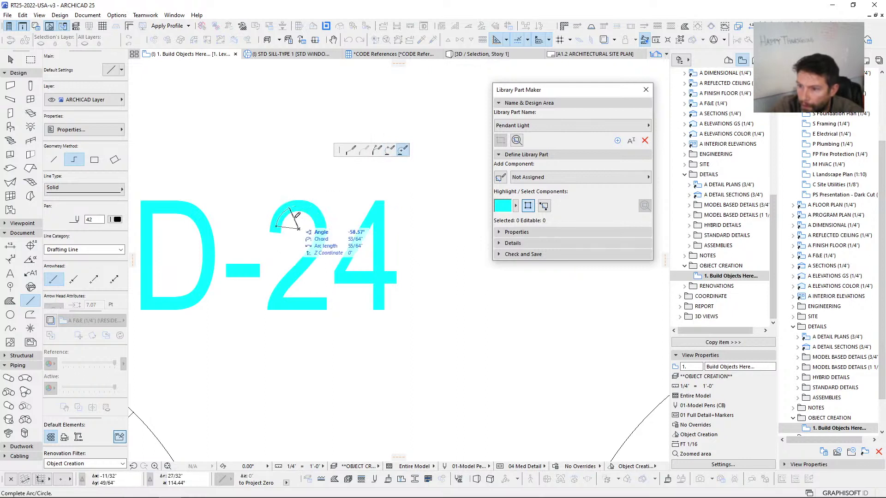
pyautogui.click(319, 241)
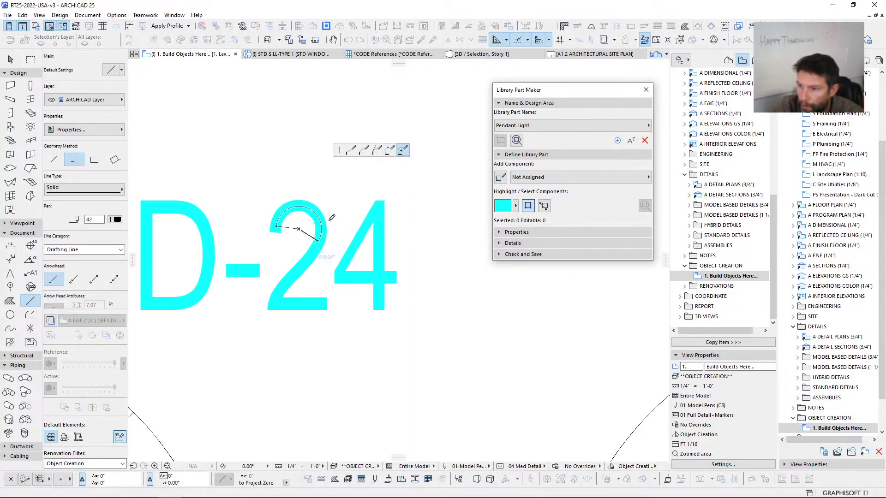
pyautogui.click(351, 150)
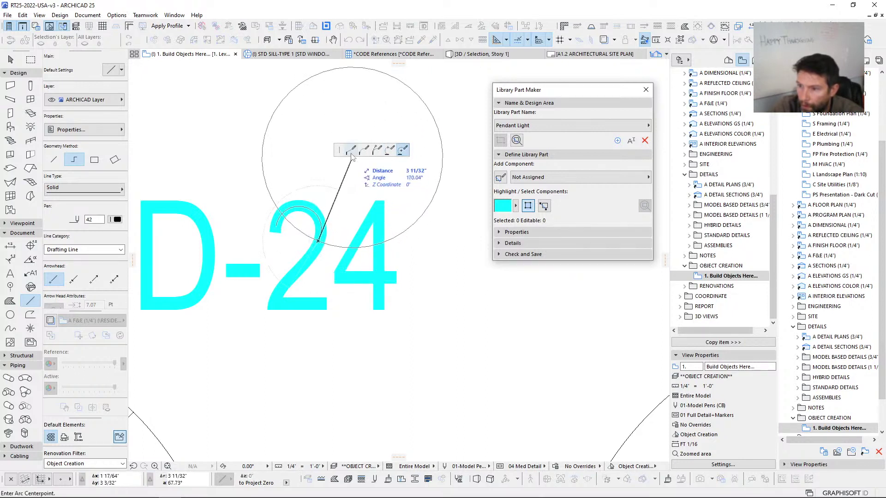
pyautogui.click(274, 305)
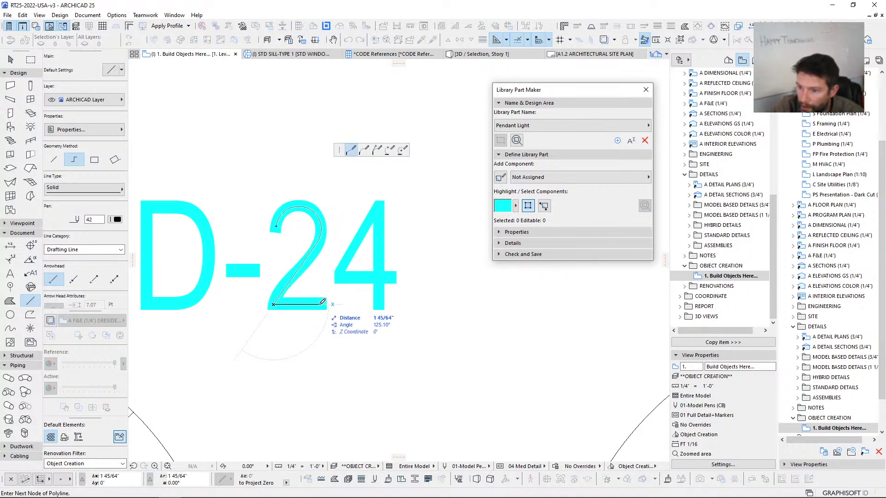
pyautogui.doubleClick(323, 303)
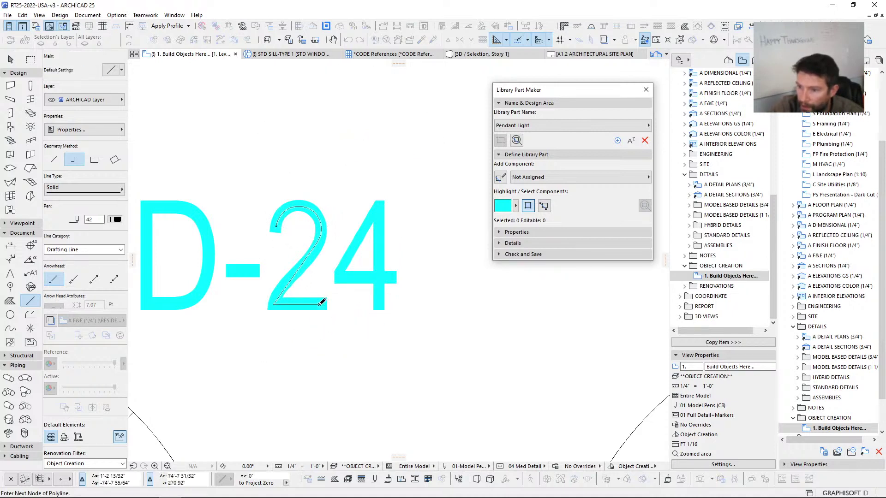
# Step: Trace the digit 4 with a polyline for its diagonal and vertical stem, plus a separate horizontal line for its crossbar
pyautogui.click(378, 208)
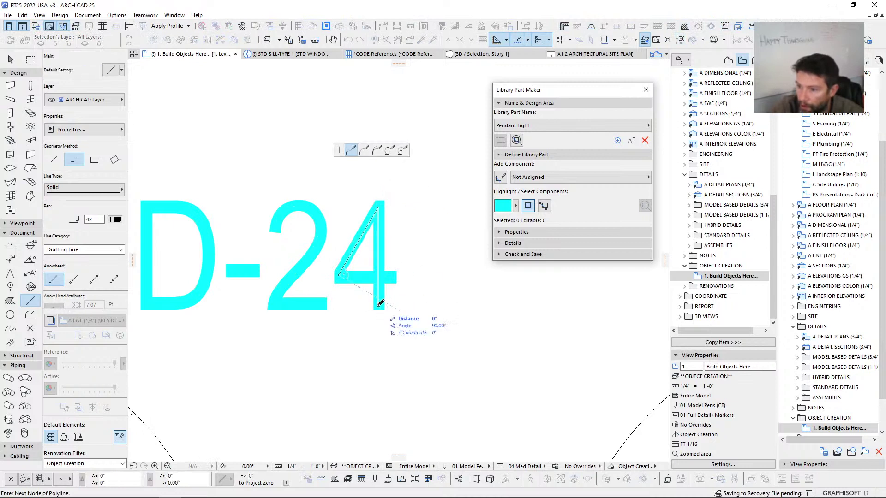
pyautogui.doubleClick(379, 303)
pyautogui.click(391, 278)
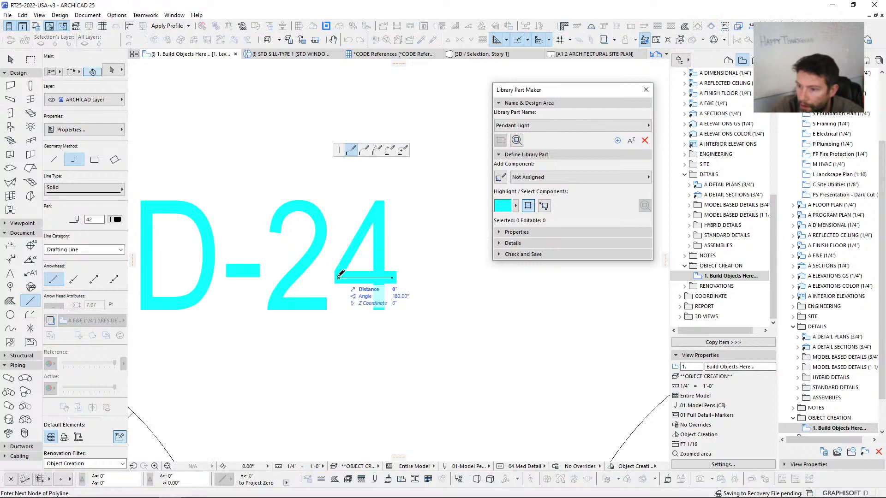
pyautogui.click(338, 278)
pyautogui.click(338, 278)
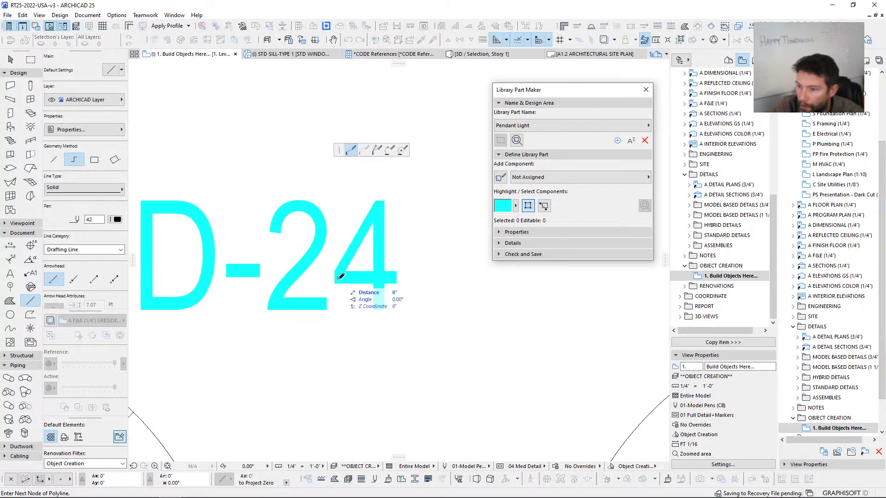
pyautogui.press('Escape')
# Step: Delete the original text under the tracing and stretch the lower end of the 4's diagonal to its crossbar's left end
pyautogui.keyDown('shift'); pyautogui.click(337, 239); pyautogui.keyUp('shift')
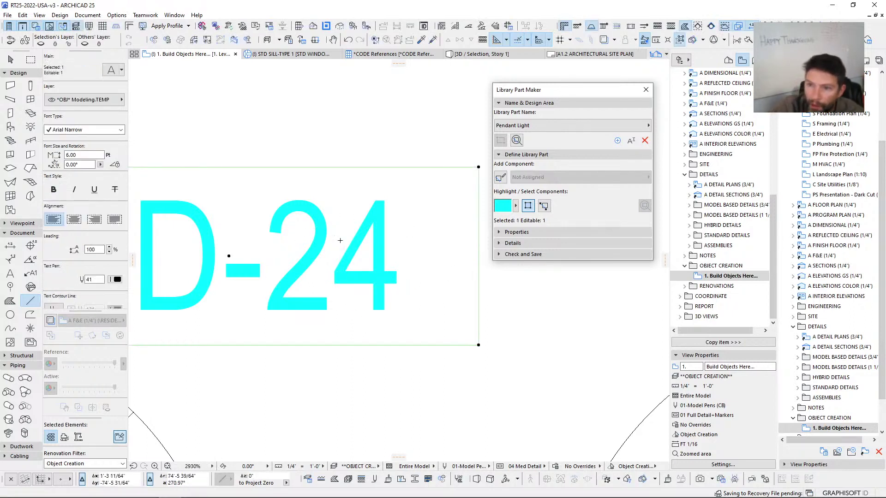
pyautogui.press('Escape')
pyautogui.scroll(4, 347, 294)
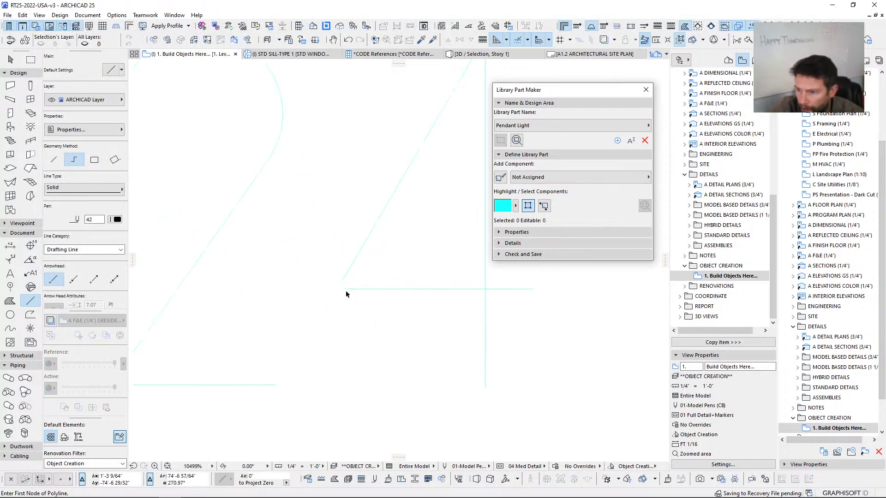
pyautogui.keyDown('shift'); pyautogui.click(345, 283); pyautogui.keyUp('shift')
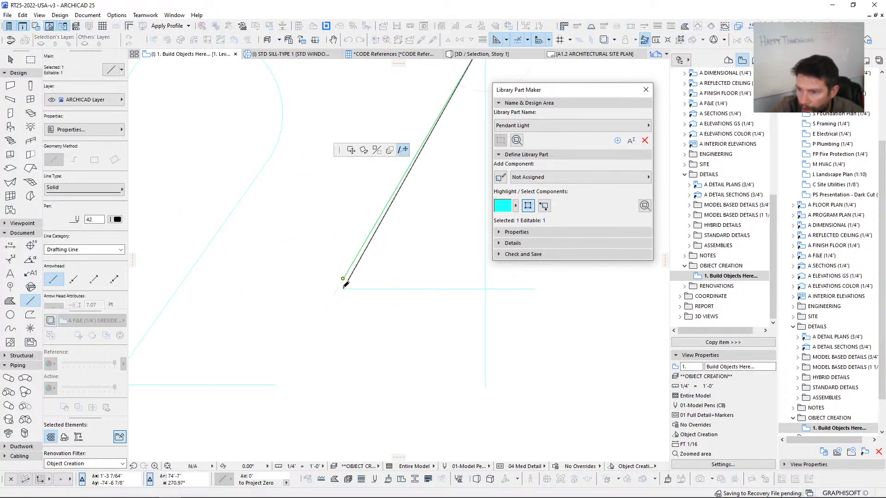
pyautogui.press('Escape')
# Step: Assign all the traced LED-24 lines to the 2D Symbol Electrical component of the Pendant Light
pyautogui.scroll(-7, 318, 261)
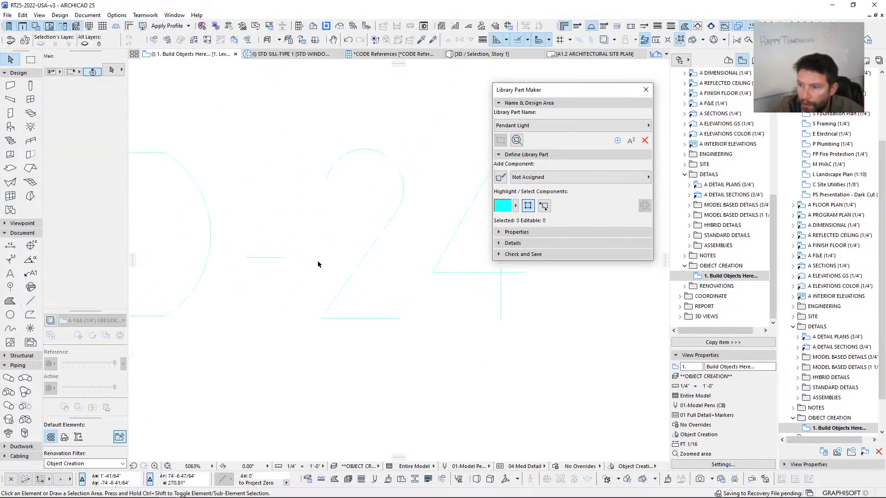
pyautogui.moveTo(322, 265); pyautogui.dragTo(352, 256, button='middle')
pyautogui.moveTo(245, 213); pyautogui.dragTo(396, 277)
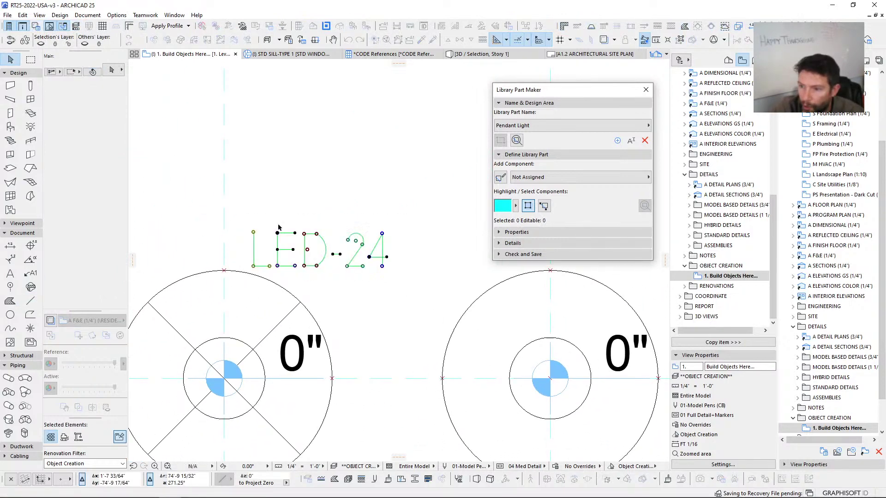
pyautogui.click(550, 178)
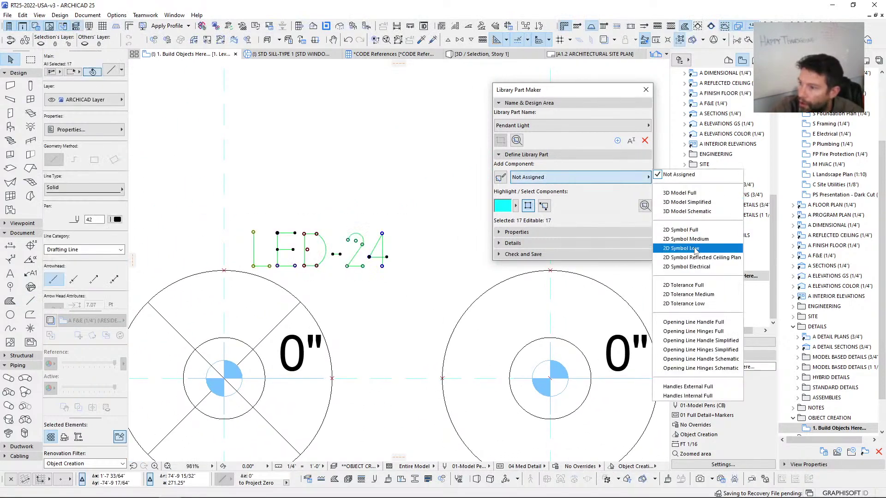
pyautogui.click(687, 267)
pyautogui.scroll(-3, 260, 264)
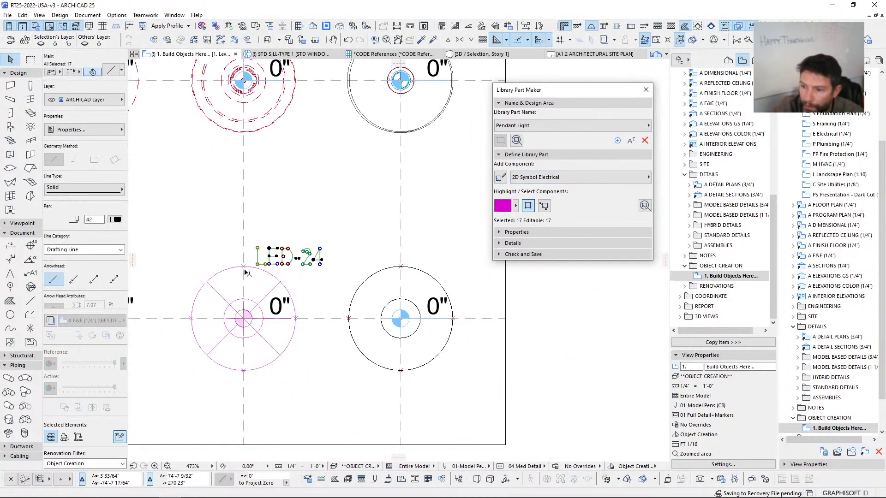
pyautogui.click(315, 280)
# Step: Copy the electrical symbol's outer circle and its quadrant hotspots onto the empty origin to its left
pyautogui.keyDown('shift'); pyautogui.hscroll(-5, 320, 287); pyautogui.keyUp('shift')
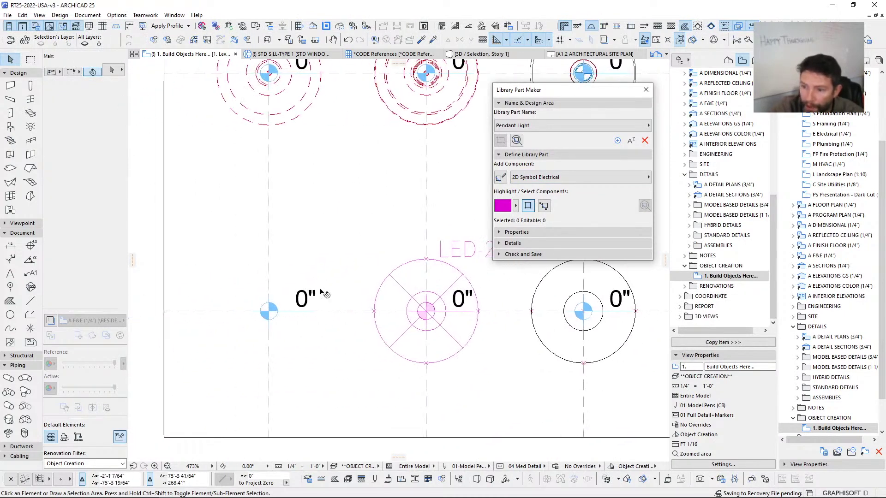
pyautogui.click(426, 261)
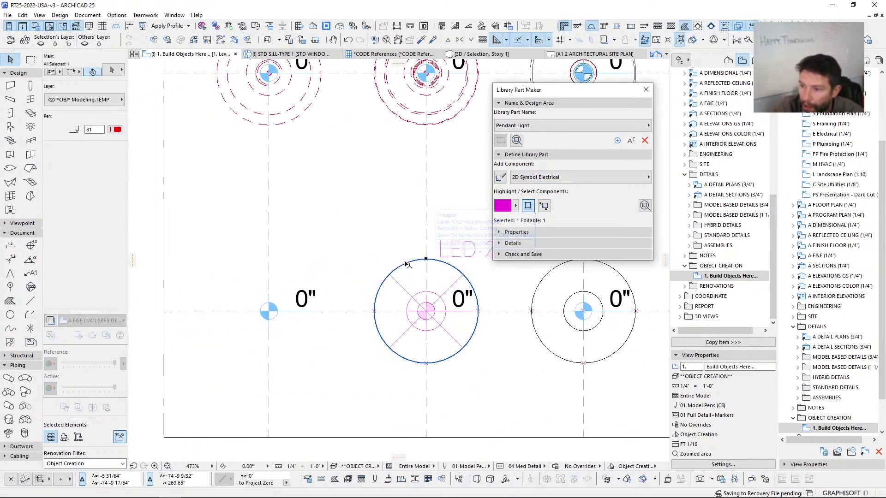
pyautogui.keyDown('shift'); pyautogui.click(377, 314); pyautogui.keyUp('shift')
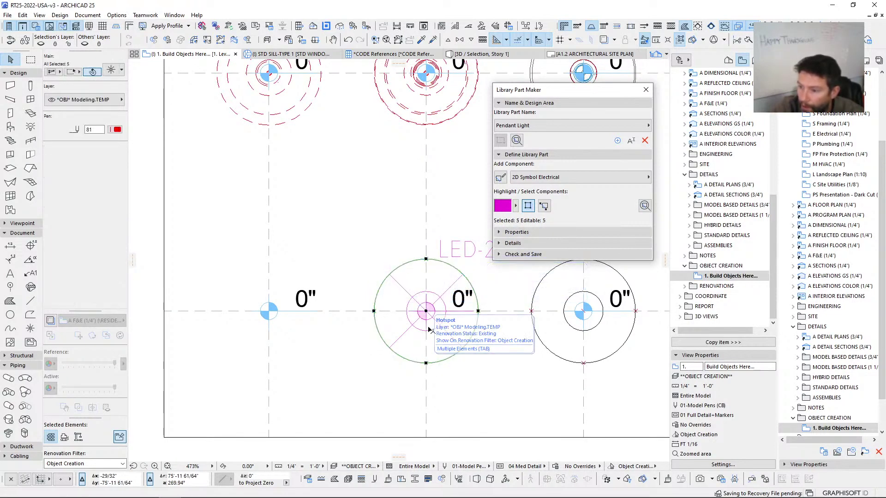
pyautogui.moveTo(426, 311); pyautogui.dragTo(269, 311)
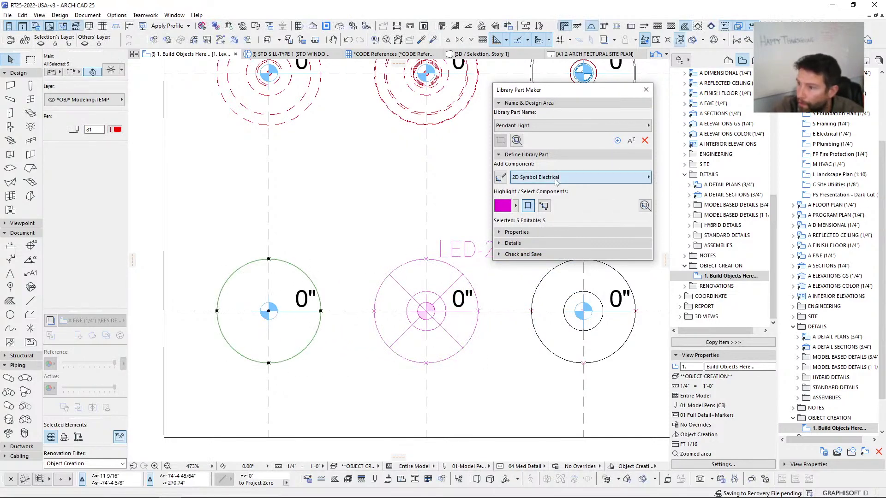
# Step: Assign the copied circle and hotspots to the 2D Symbol Low component
pyautogui.click(611, 179)
pyautogui.click(682, 249)
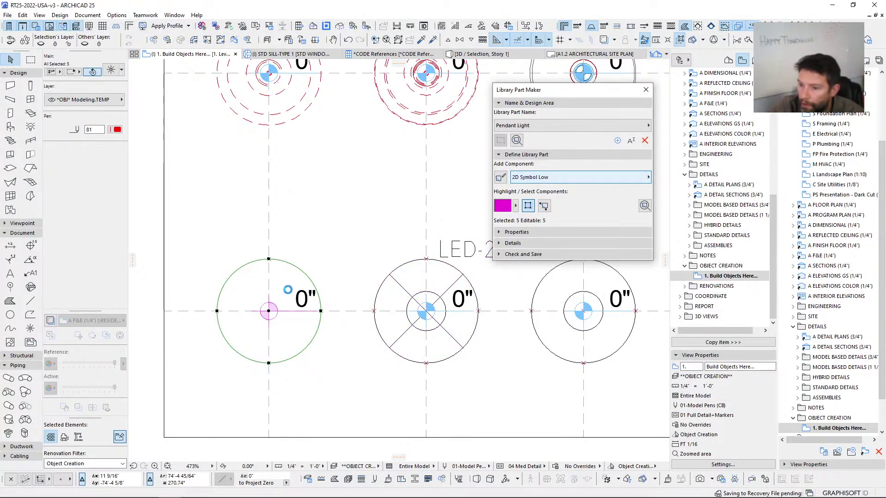
pyautogui.scroll(-4, 277, 310)
pyautogui.click(324, 270)
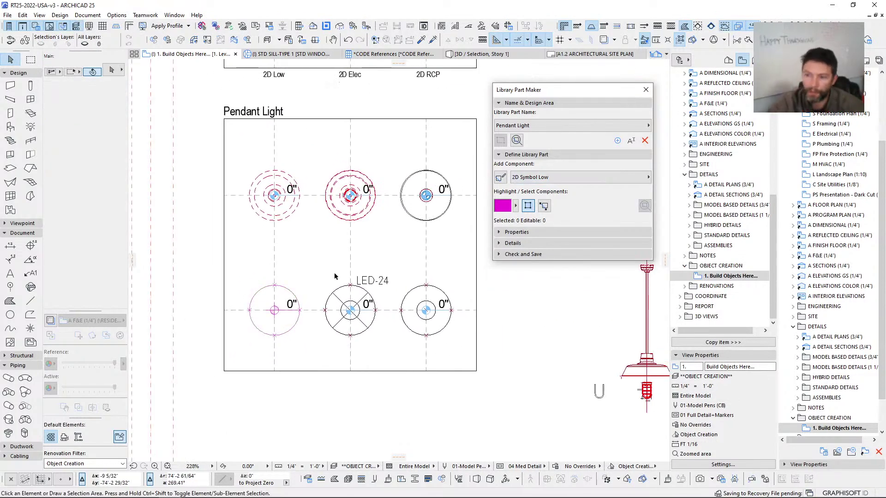
pyautogui.moveTo(335, 276)
pyautogui.mouseDown(button='middle')
pyautogui.moveTo(330, 286)
pyautogui.moveTo(296, 268)
pyautogui.mouseUp(button='middle')
pyautogui.moveTo(518, 338); pyautogui.dragTo(484, 328, button='middle')
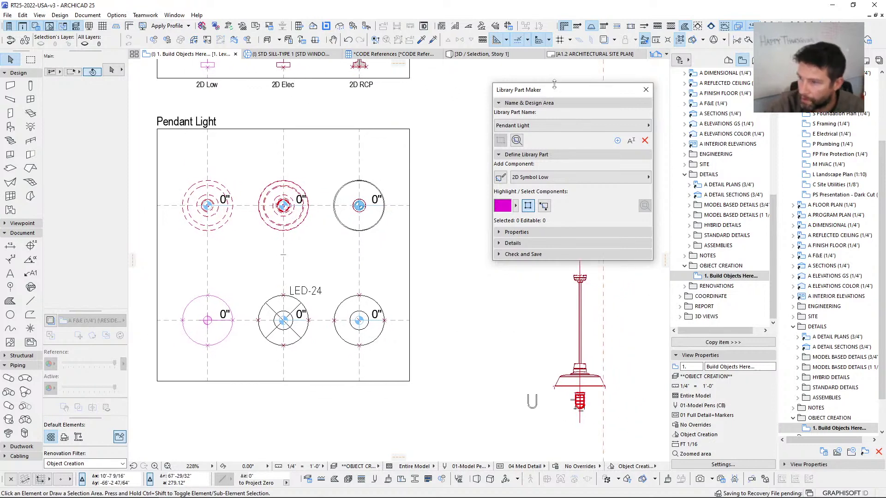
pyautogui.moveTo(554, 84); pyautogui.dragTo(555, 70)
pyautogui.moveTo(351, 250); pyautogui.dragTo(357, 275, button='middle')
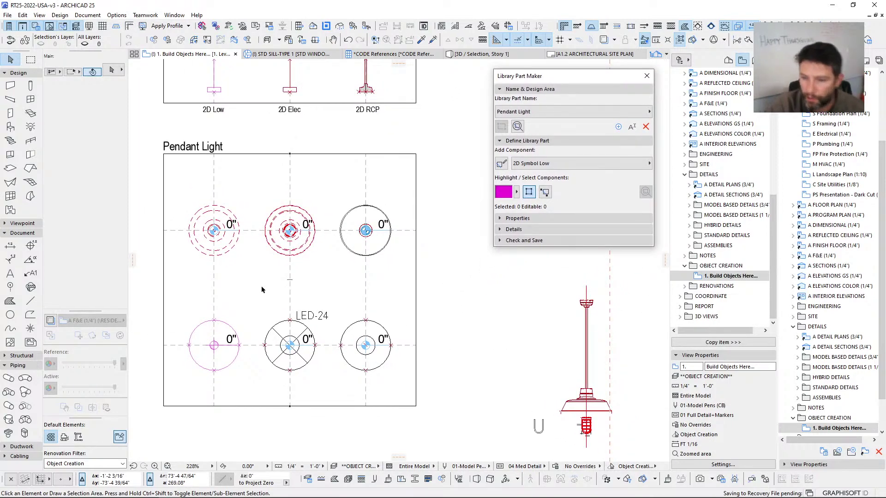
pyautogui.moveTo(287, 313)
pyautogui.mouseDown(button='middle')
pyautogui.moveTo(294, 297)
pyautogui.moveTo(294, 305)
pyautogui.mouseUp(button='middle')
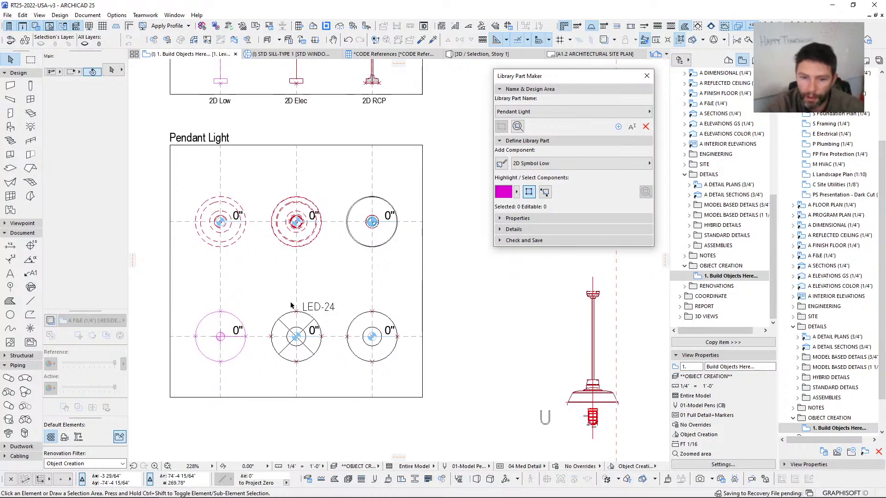
pyautogui.moveTo(282, 299); pyautogui.dragTo(281, 311, button='middle')
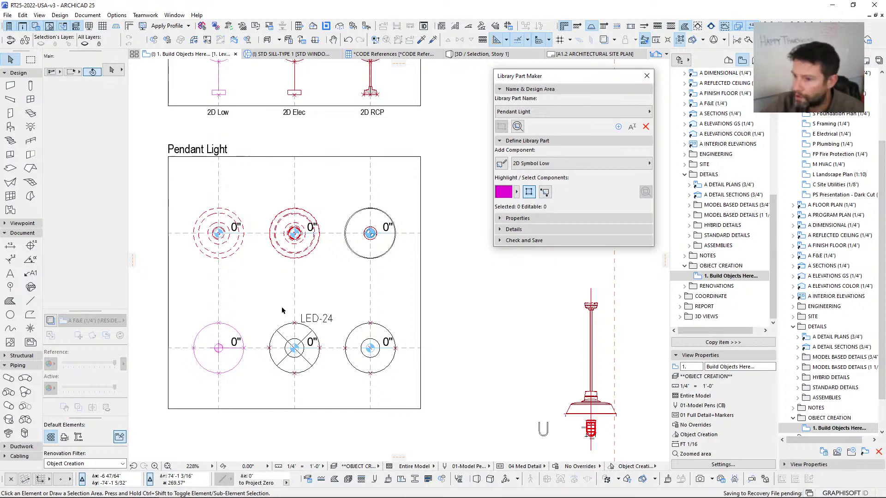
pyautogui.moveTo(264, 264); pyautogui.dragTo(264, 258, button='middle')
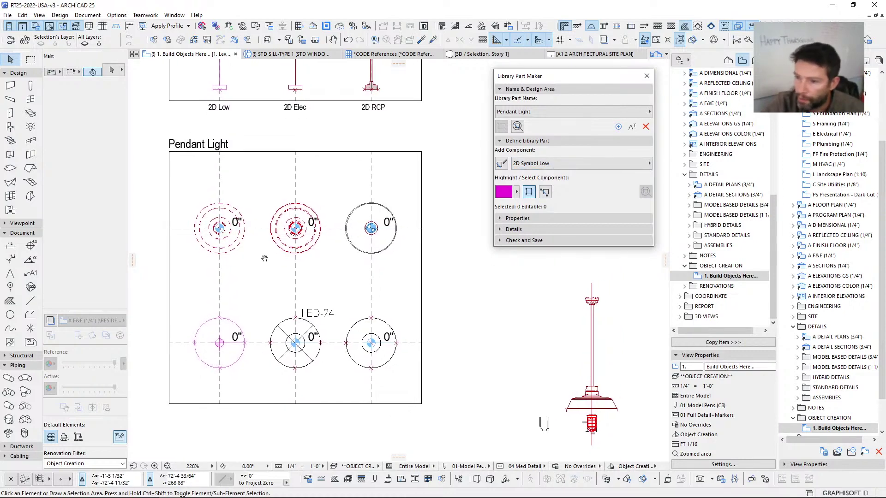
pyautogui.moveTo(615, 79); pyautogui.dragTo(575, 83)
pyautogui.moveTo(301, 238); pyautogui.dragTo(313, 234, button='middle')
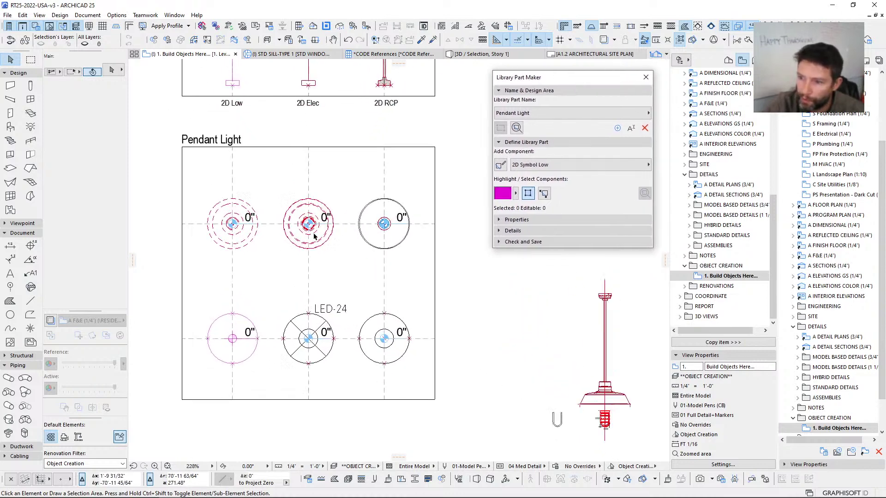
# Step: Highlight the 2D Symbol Reflected Ceiling Plan and 2D Symbol Electrical components to check which elements are assigned to each
pyautogui.click(648, 165)
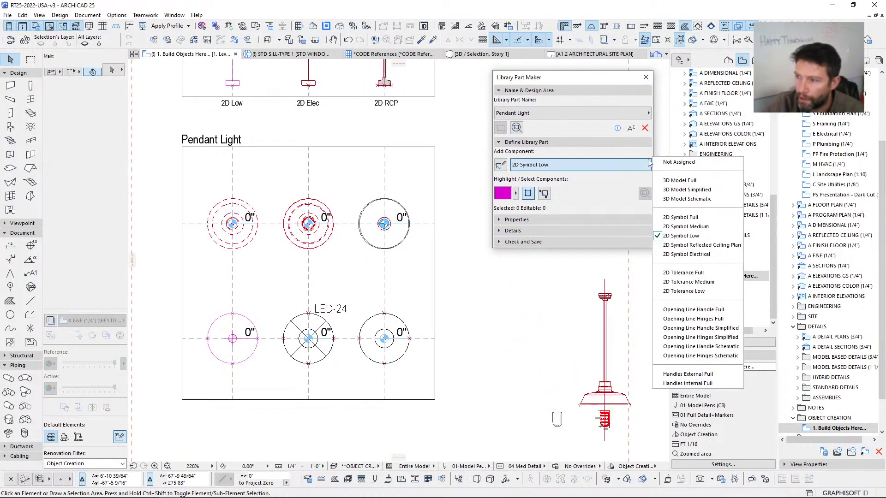
pyautogui.click(672, 246)
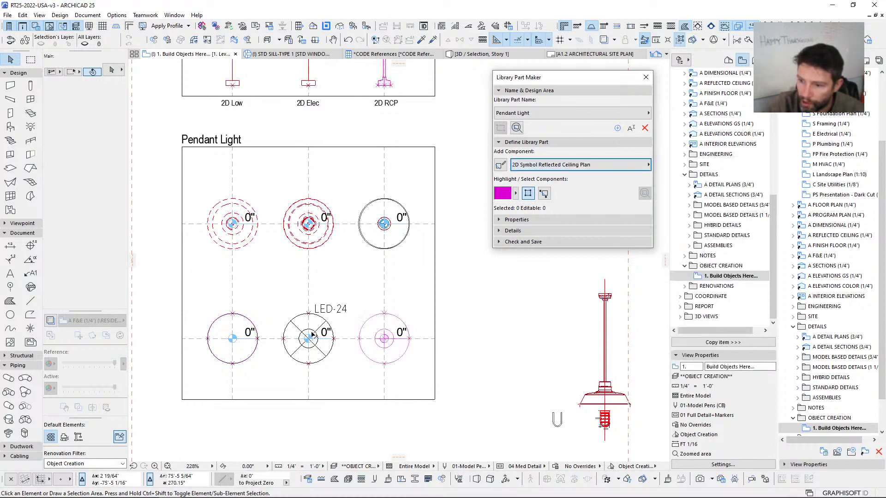
pyautogui.click(568, 166)
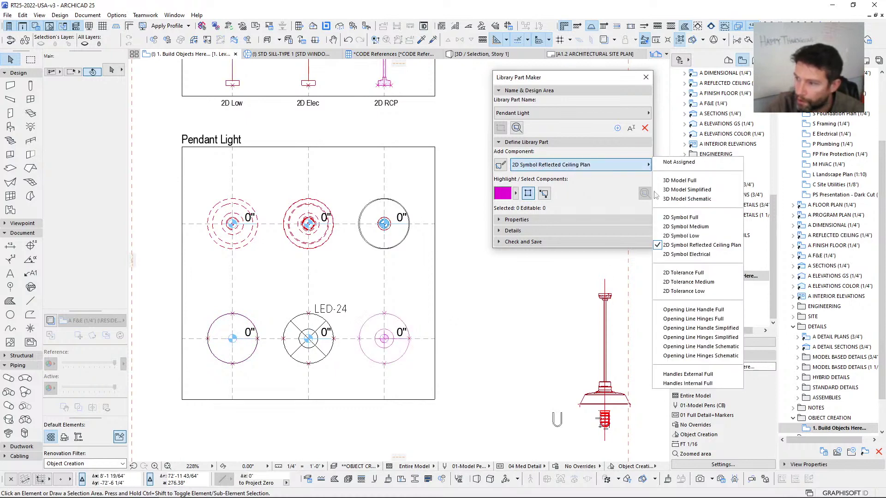
pyautogui.click(676, 255)
pyautogui.scroll(4, 321, 351)
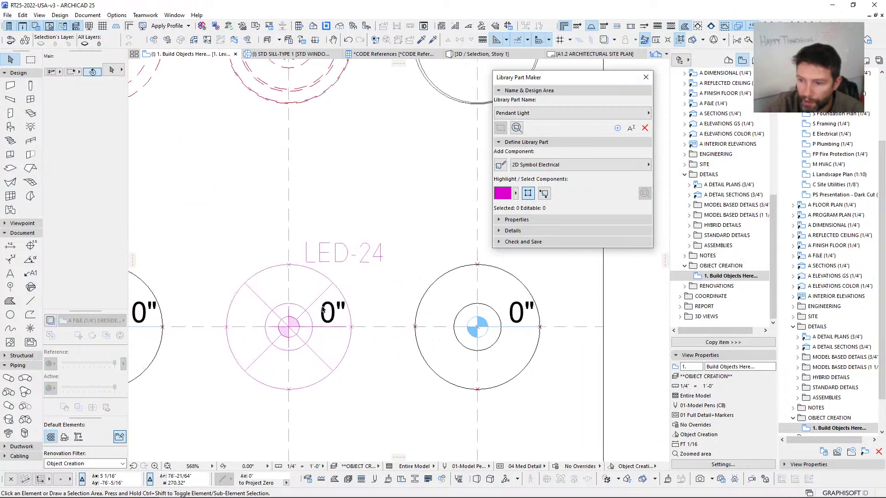
pyautogui.scroll(-5, 288, 329)
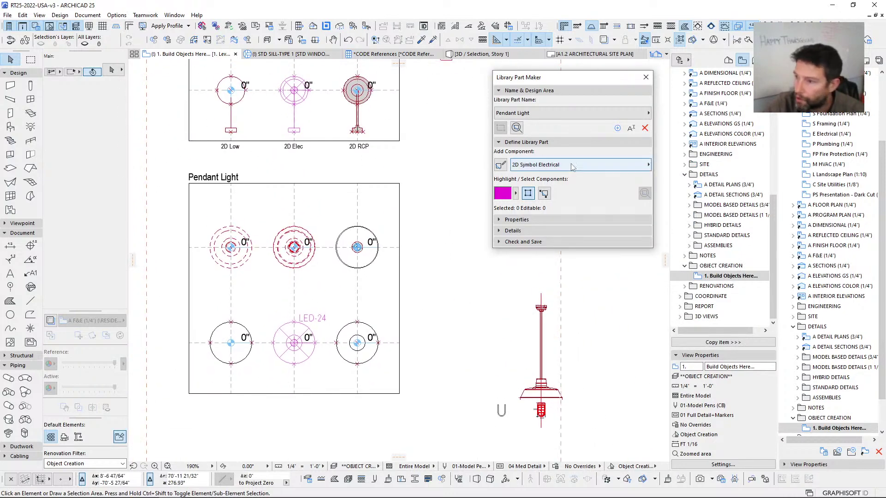
# Step: Highlight the 3D Model Schematic, 3D Model Simplified and 3D Model Full components one after another to check their assignments
pyautogui.click(576, 166)
pyautogui.click(687, 199)
pyautogui.scroll(5, 346, 276)
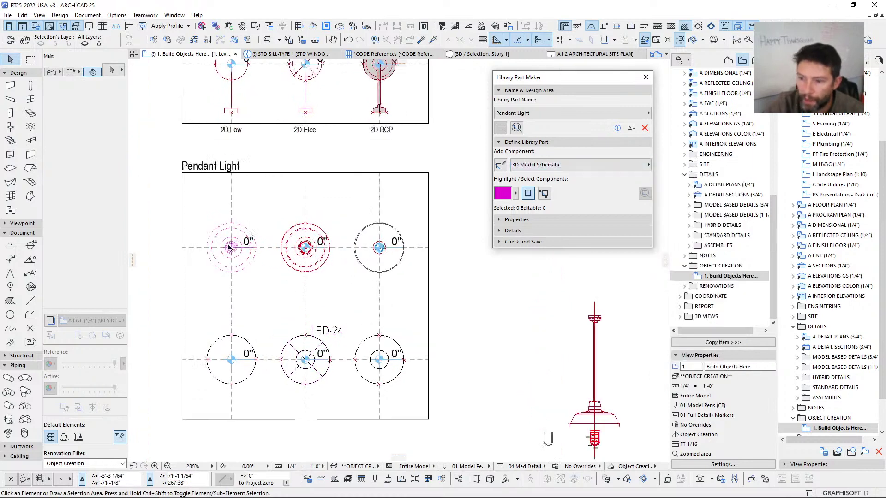
pyautogui.scroll(-3, 346, 276)
pyautogui.click(626, 169)
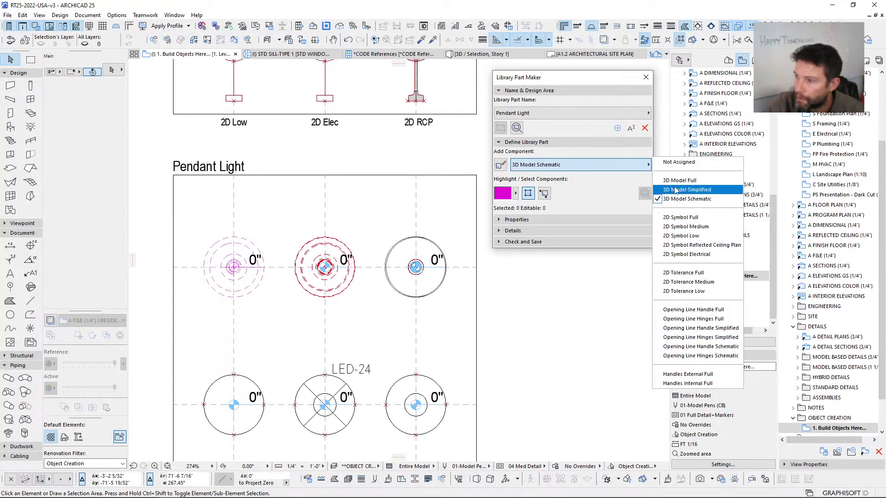
pyautogui.click(674, 190)
pyautogui.click(636, 165)
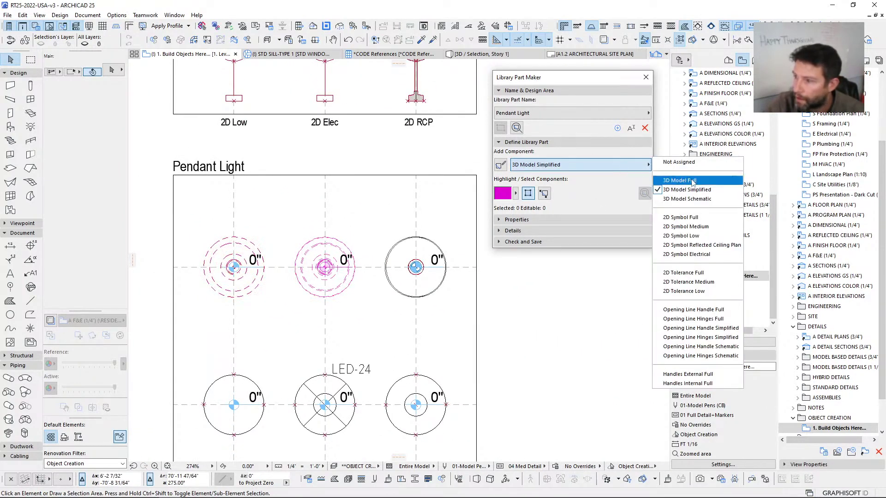
pyautogui.click(692, 180)
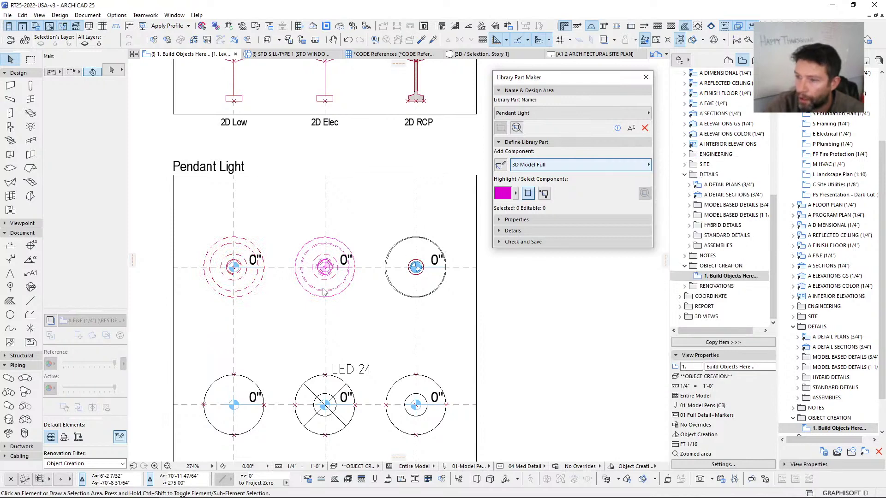
# Step: Enclose the upper row of three pendant models in a marquee area and show it in 3D
pyautogui.click(31, 60)
pyautogui.click(148, 156)
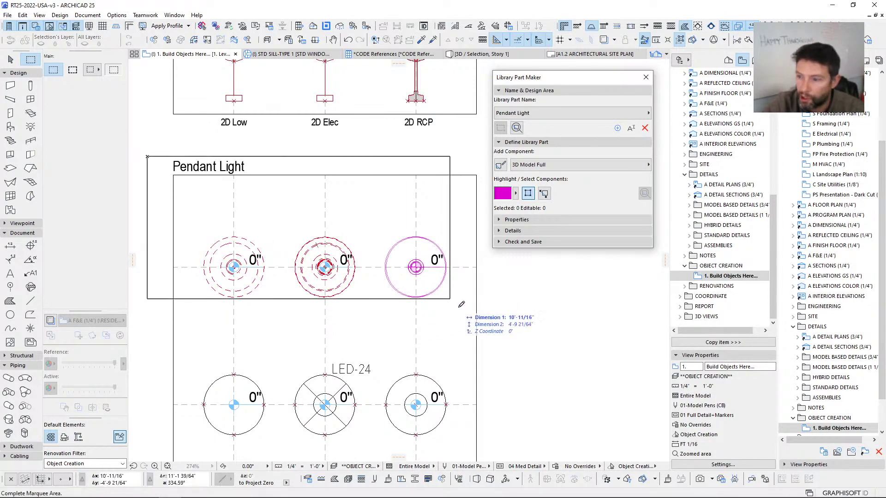
pyautogui.click(506, 328)
pyautogui.press('F5')
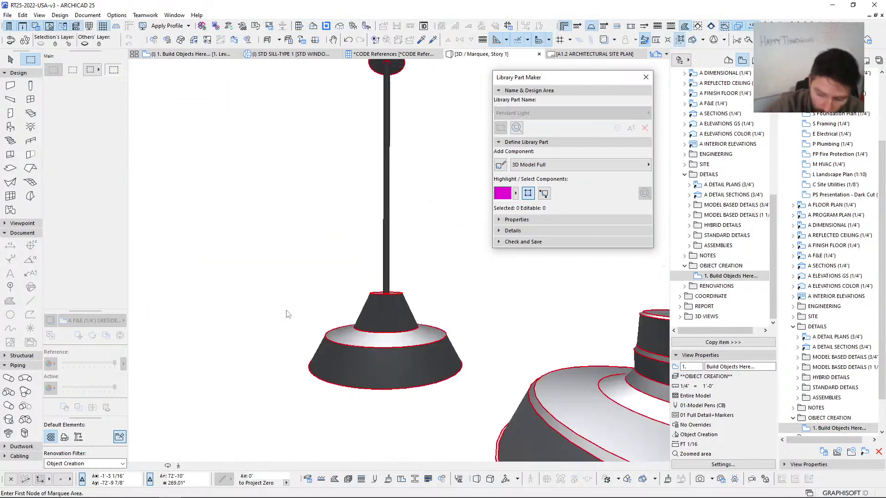
pyautogui.scroll(-5, 287, 315)
pyautogui.keyDown('shift'); pyautogui.moveTo(325, 296); pyautogui.dragTo(364, 287, button='middle'); pyautogui.keyUp('shift')
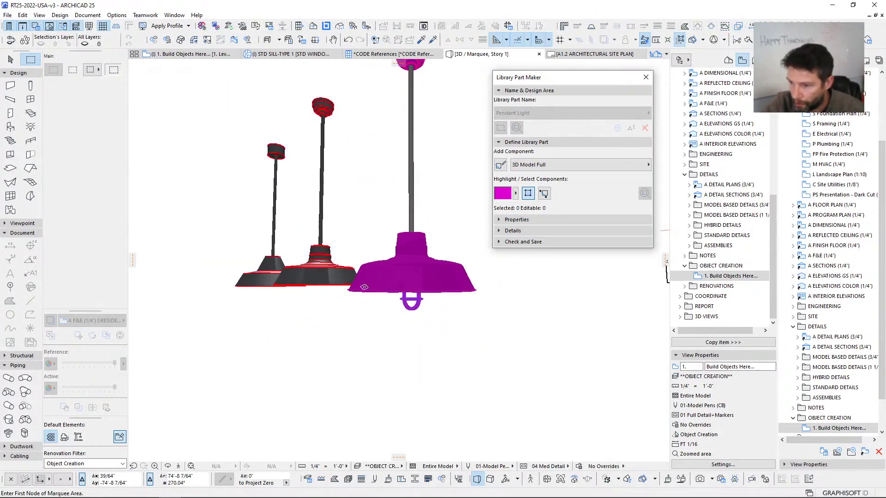
# Step: Drag the simplified pendant model upward by its shade's bottom edge, about 1'-9 35/64" above project zero
pyautogui.click(321, 273)
pyautogui.hotkey('ctrl', 'd')
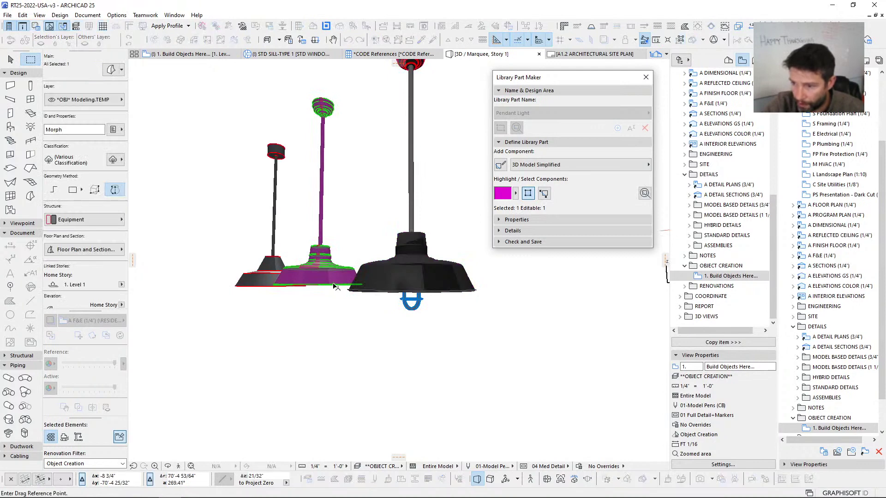
pyautogui.click(336, 287)
pyautogui.keyDown('shift'); pyautogui.moveTo(341, 288); pyautogui.dragTo(416, 296, button='middle'); pyautogui.keyUp('shift')
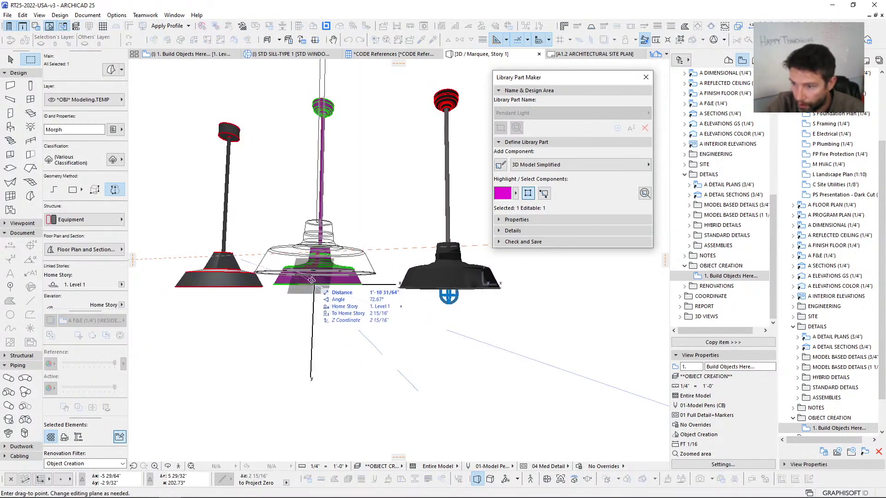
pyautogui.scroll(5, 318, 289)
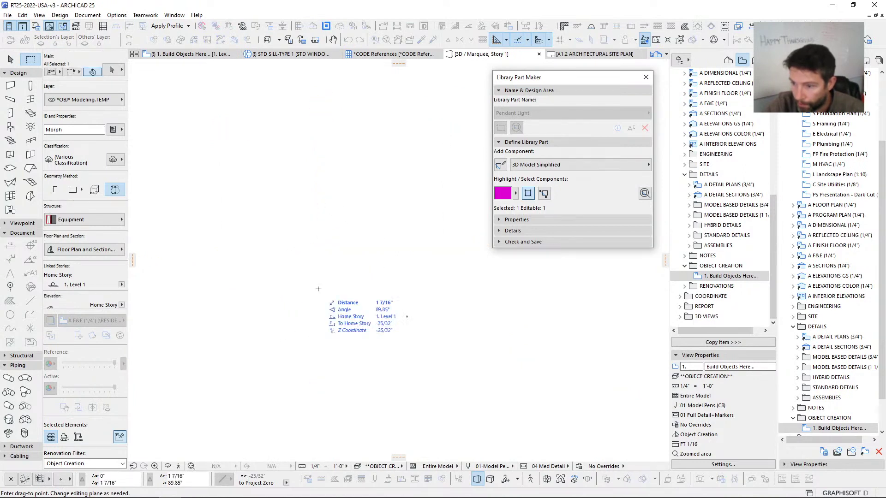
pyautogui.scroll(-5, 318, 289)
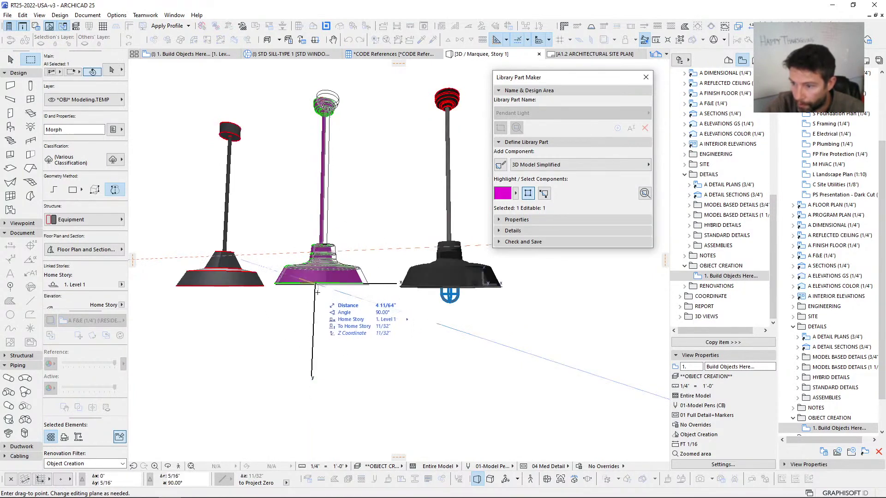
pyautogui.keyDown('shift'); pyautogui.moveTo(331, 293); pyautogui.dragTo(246, 305, button='middle'); pyautogui.keyUp('shift')
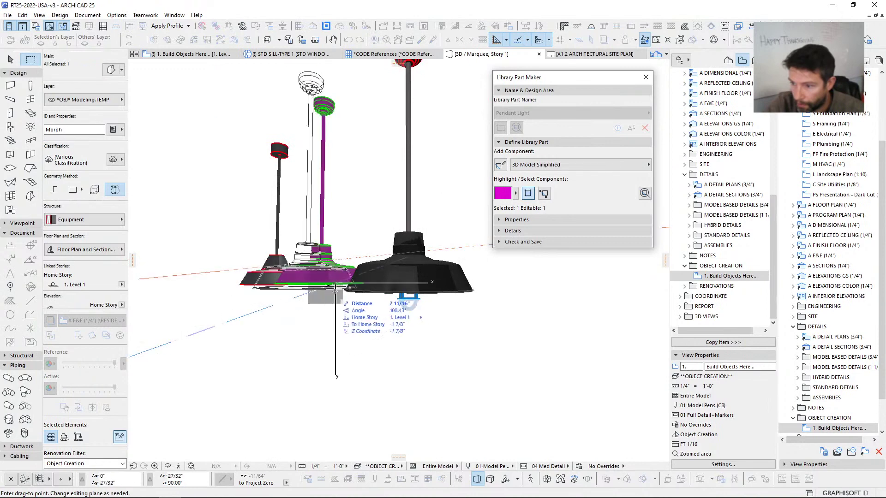
pyautogui.press('shift')
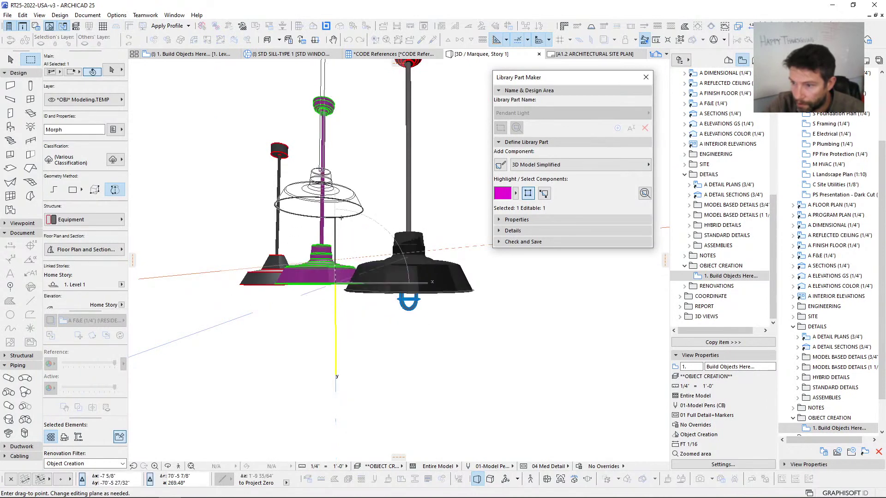
pyautogui.click(341, 217)
pyautogui.keyDown('shift'); pyautogui.moveTo(341, 217); pyautogui.dragTo(348, 242, button='middle'); pyautogui.keyUp('shift')
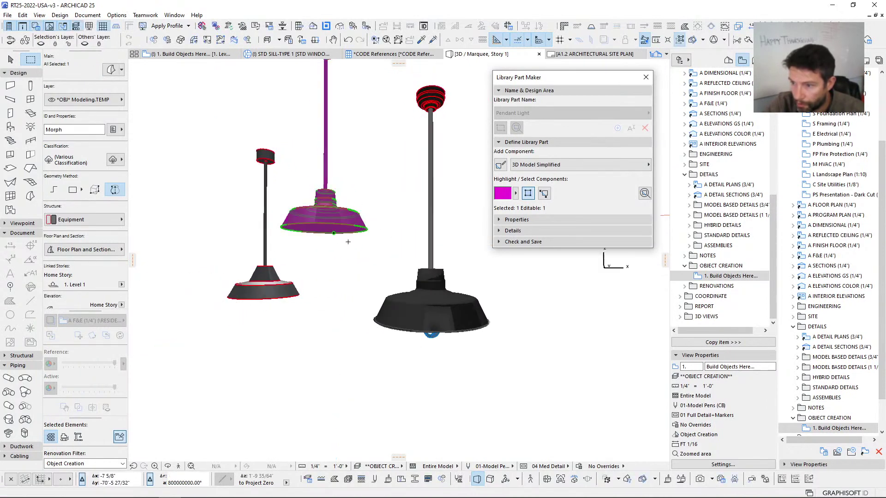
# Step: Lower the simplified pendant vertically by 1'-9 35/64" so its shade's bottom edge sits on the Level 1 home story
pyautogui.click(326, 229)
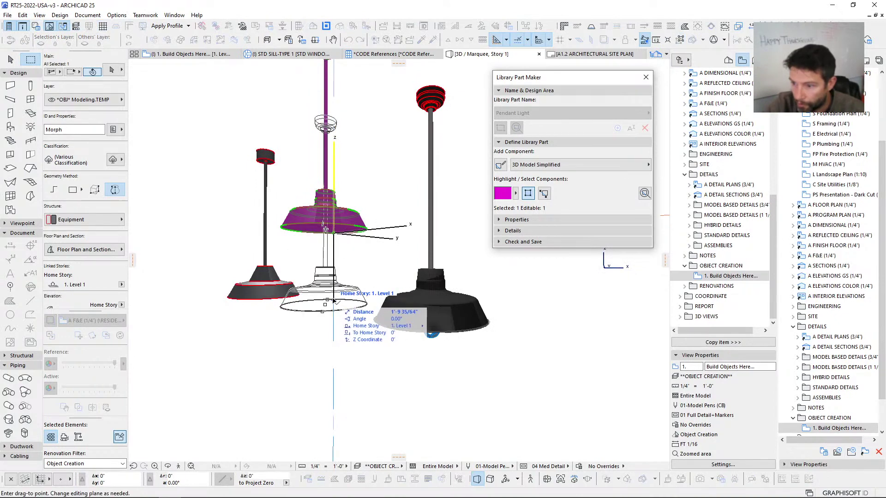
pyautogui.click(333, 301)
pyautogui.keyDown('shift'); pyautogui.moveTo(302, 264); pyautogui.dragTo(209, 318, button='middle'); pyautogui.keyUp('shift')
pyautogui.press('Escape')
# Step: Raise the full model's canopy vertically to the height of the simplified model's canopy
pyautogui.keyDown('shift'); pyautogui.moveTo(390, 223); pyautogui.dragTo(376, 199, button='middle'); pyautogui.keyUp('shift')
pyautogui.moveTo(380, 197); pyautogui.dragTo(280, 219)
pyautogui.click(418, 243)
pyautogui.scroll(2, 247, 230)
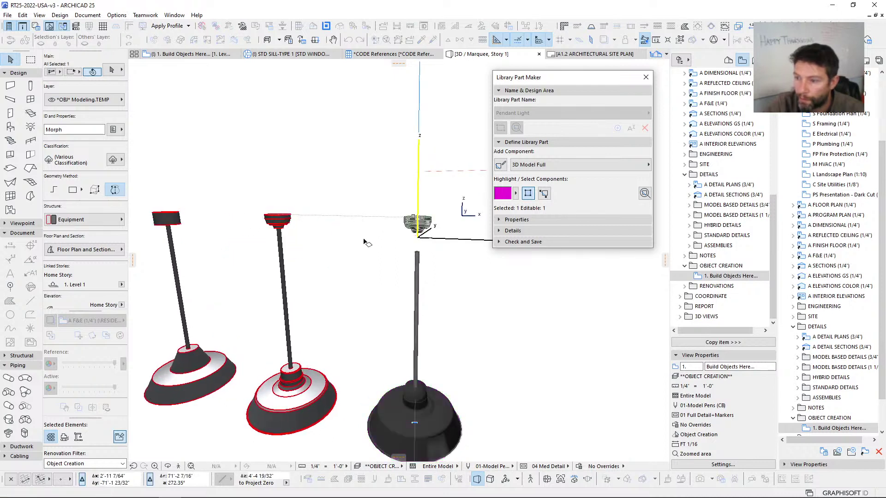
pyautogui.press('Escape')
# Step: Stretch the full model's rod up to the underside of its canopy, to a height of about 3'-3 19/32"
pyautogui.click(418, 255)
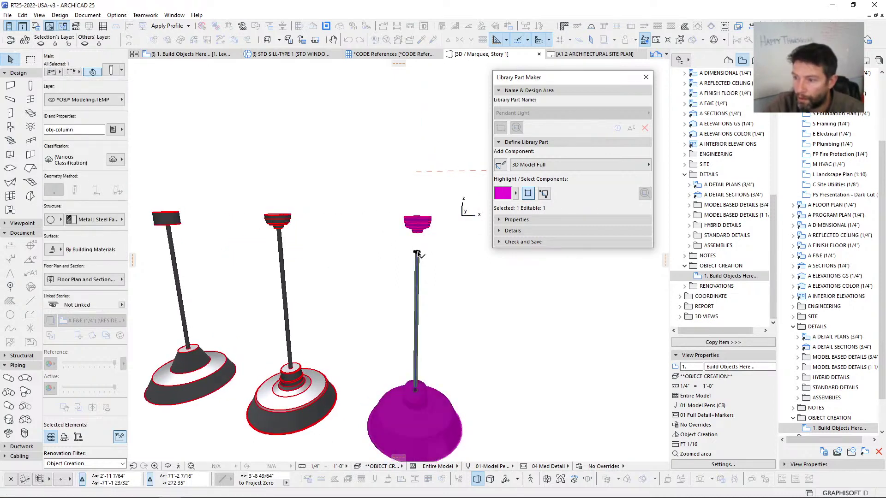
pyautogui.click(417, 250)
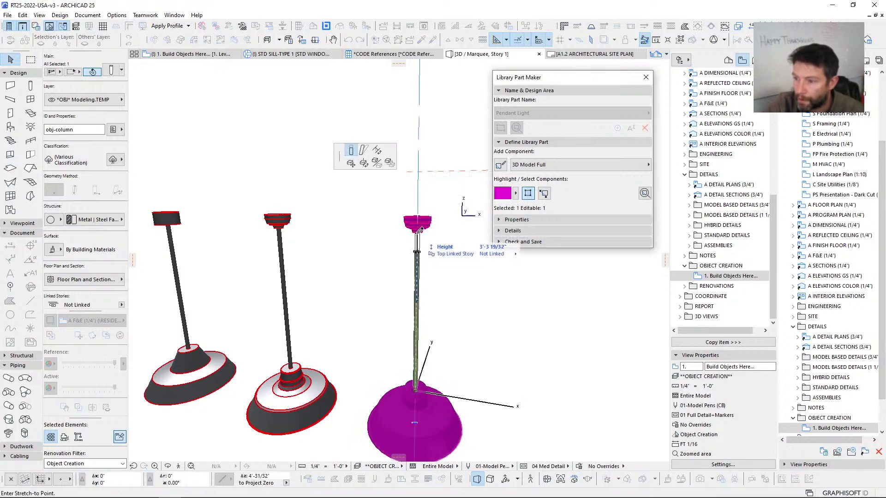
pyautogui.click(418, 229)
pyautogui.scroll(-3, 434, 233)
pyautogui.keyDown('shift'); pyautogui.moveTo(439, 234); pyautogui.dragTo(464, 170, button='middle'); pyautogui.keyUp('shift')
pyautogui.scroll(3, 263, 185)
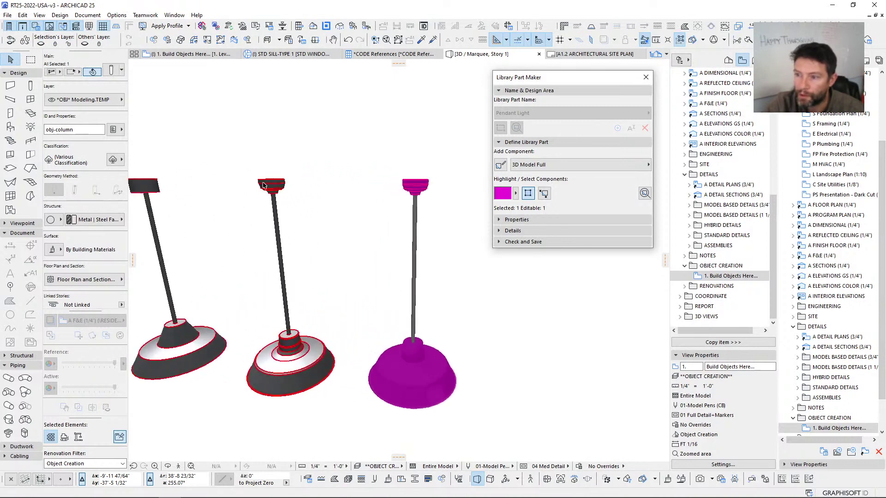
pyautogui.scroll(-2, 263, 184)
pyautogui.keyDown('shift'); pyautogui.moveTo(263, 184); pyautogui.dragTo(352, 348, button='middle'); pyautogui.keyUp('shift')
pyautogui.press('Escape')
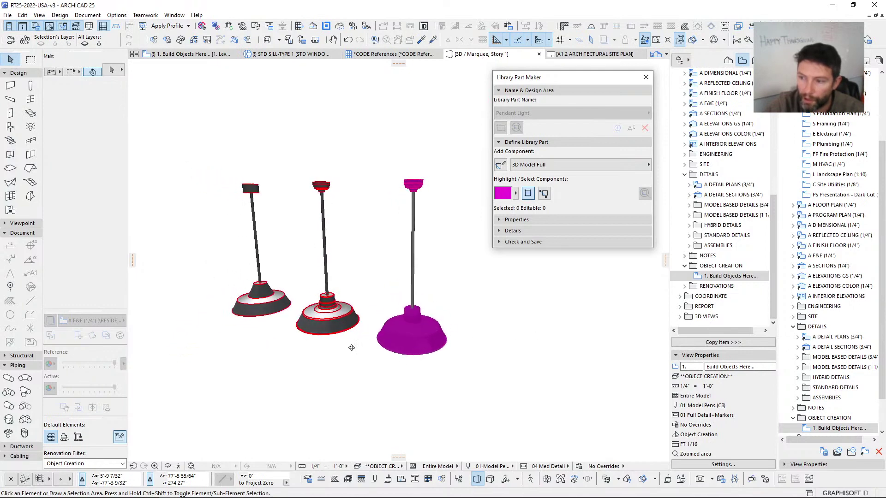
# Step: Return to the floor plan and move the simplified model's center onto its origin's crosshair intersection
pyautogui.press('F2')
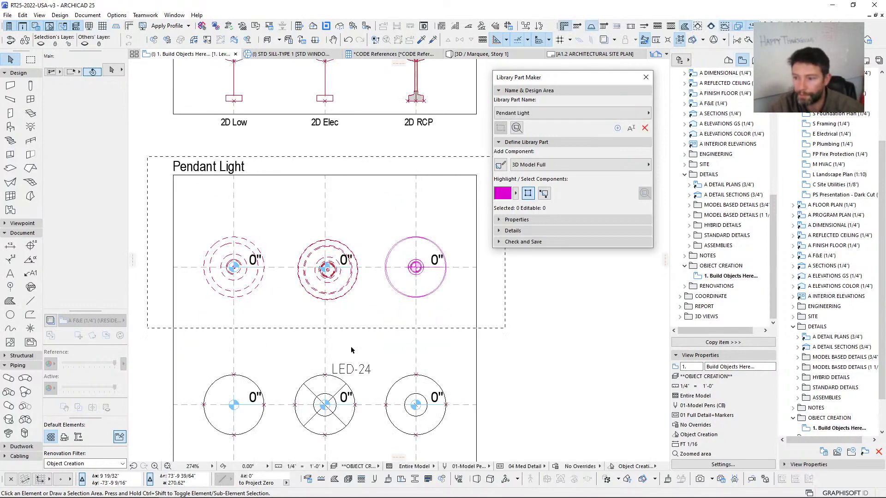
pyautogui.scroll(5, 331, 312)
pyautogui.click(363, 292)
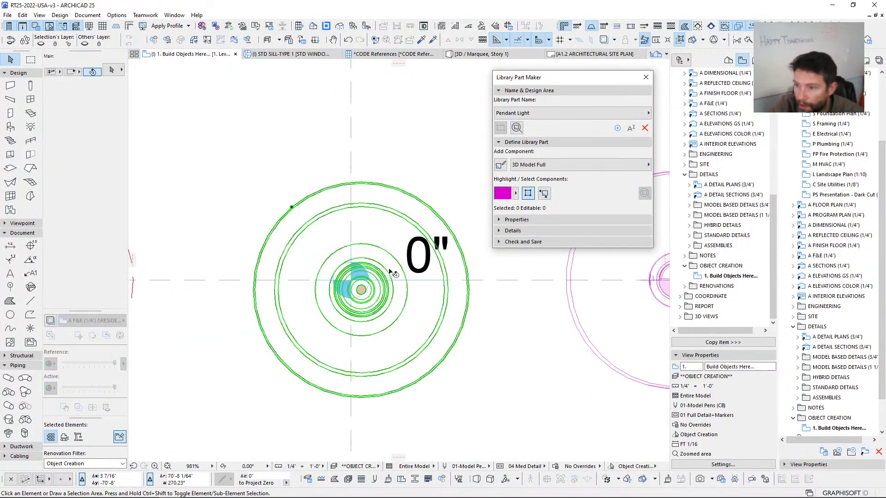
pyautogui.click(362, 293)
pyautogui.scroll(3, 363, 291)
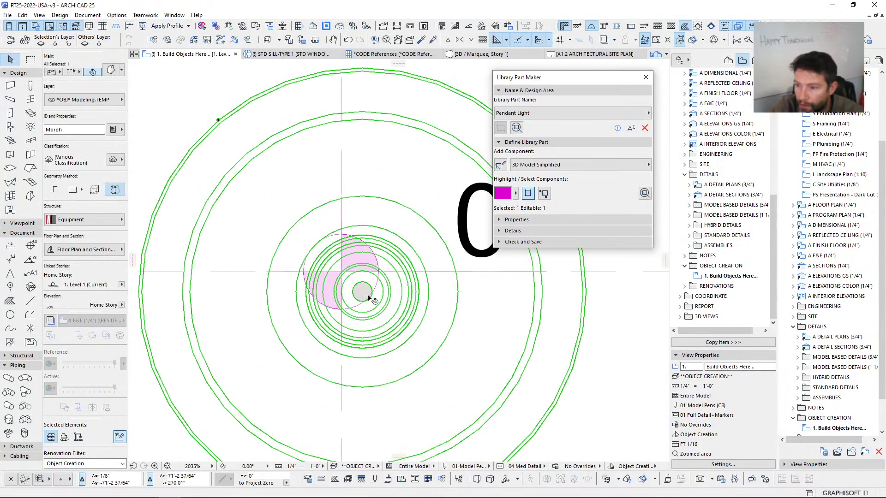
pyautogui.click(362, 293)
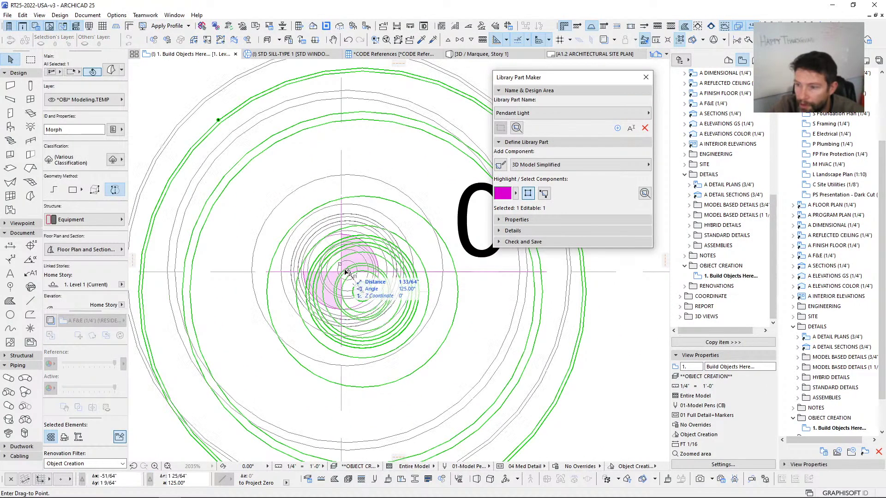
pyautogui.press('Escape')
pyautogui.scroll(-5, 360, 272)
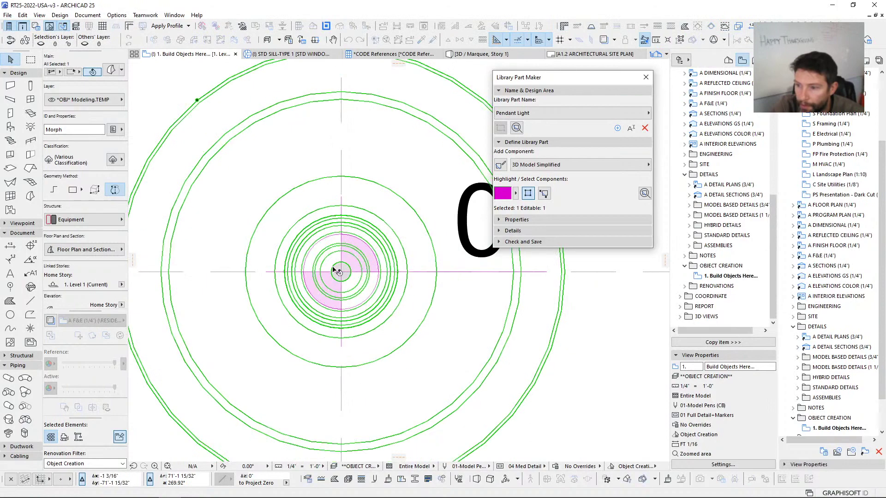
pyautogui.scroll(-4, 370, 272)
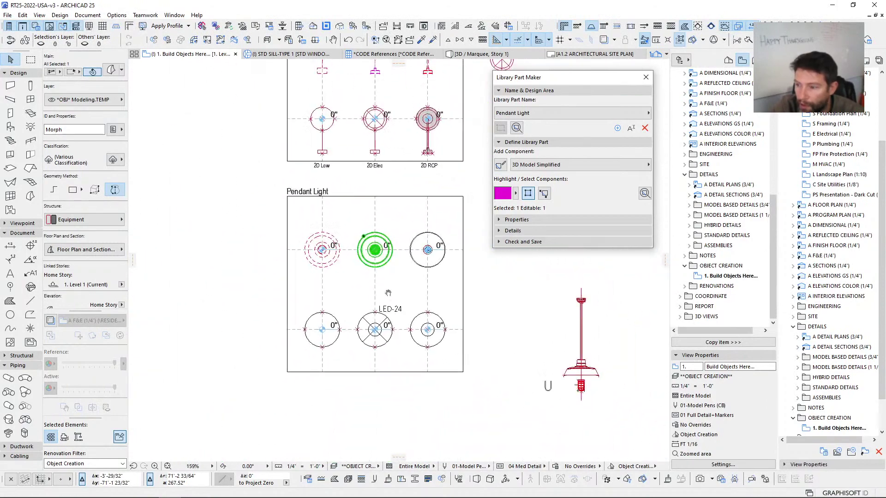
pyautogui.click(467, 323)
# Step: Highlight the 3D Model Full component and check its assigned elements in the Pendant Light design area
pyautogui.moveTo(426, 302); pyautogui.dragTo(384, 312, button='middle')
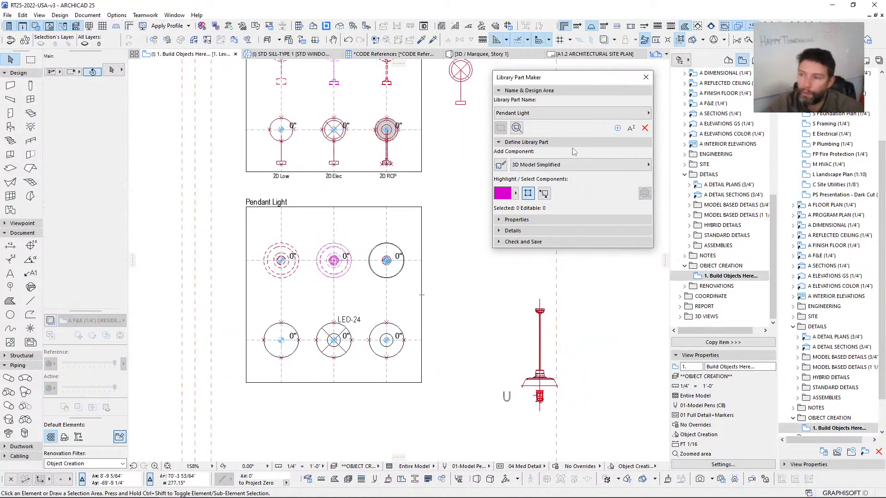
pyautogui.click(573, 165)
pyautogui.click(681, 180)
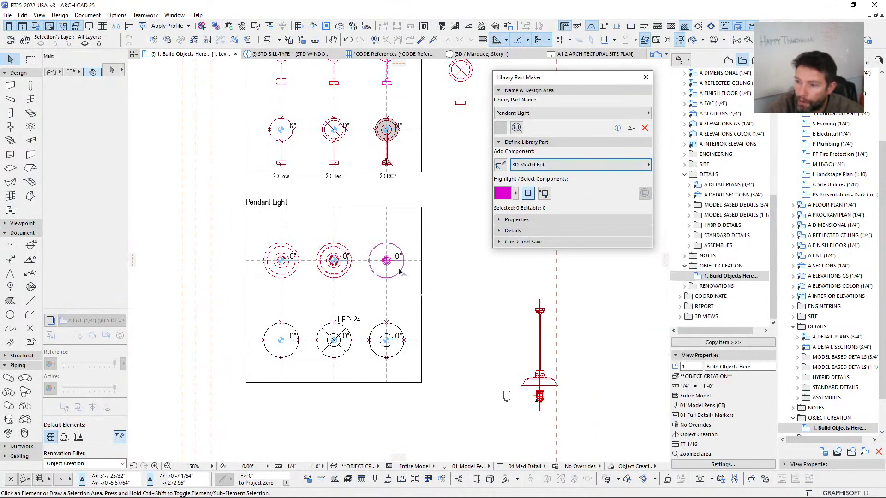
pyautogui.moveTo(392, 273); pyautogui.dragTo(385, 278, button='middle')
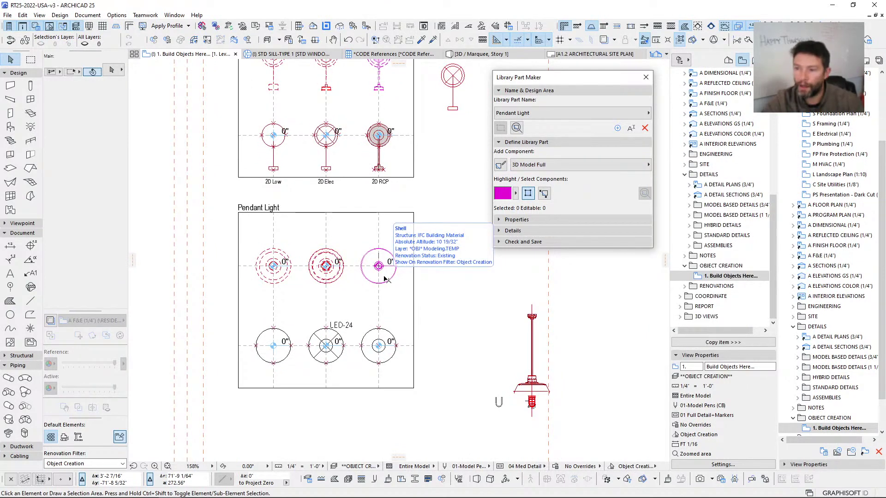
pyautogui.scroll(-3, 323, 314)
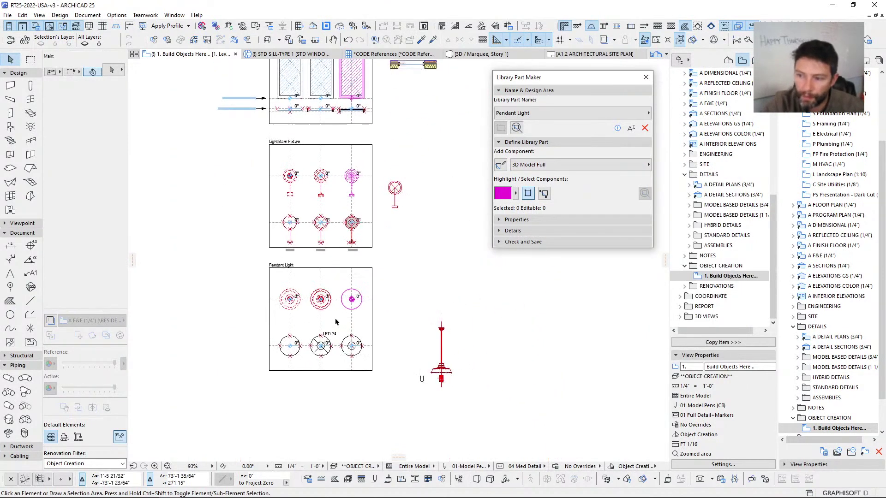
# Step: Place the second sample General Light 25 source on the origin of the Pendant Light's full 3D model
pyautogui.scroll(3, 336, 326)
pyautogui.moveTo(592, 80); pyautogui.dragTo(594, 82)
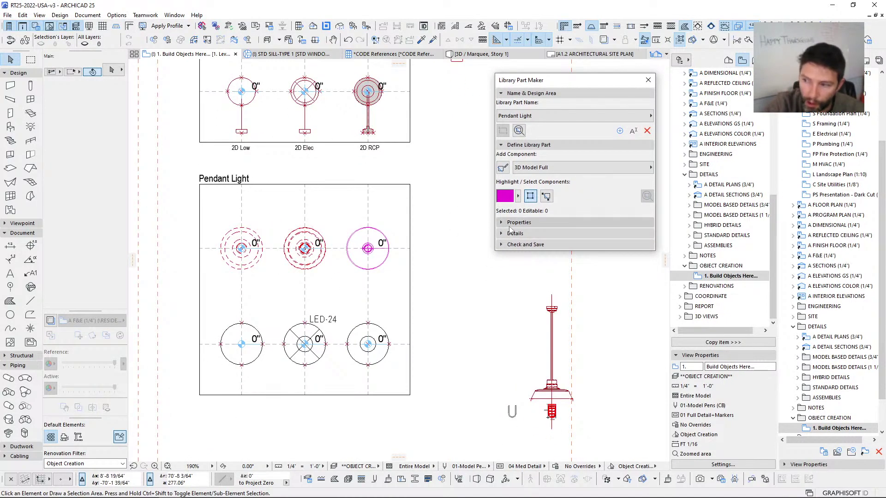
pyautogui.scroll(-4, 356, 247)
pyautogui.scroll(6, 303, 185)
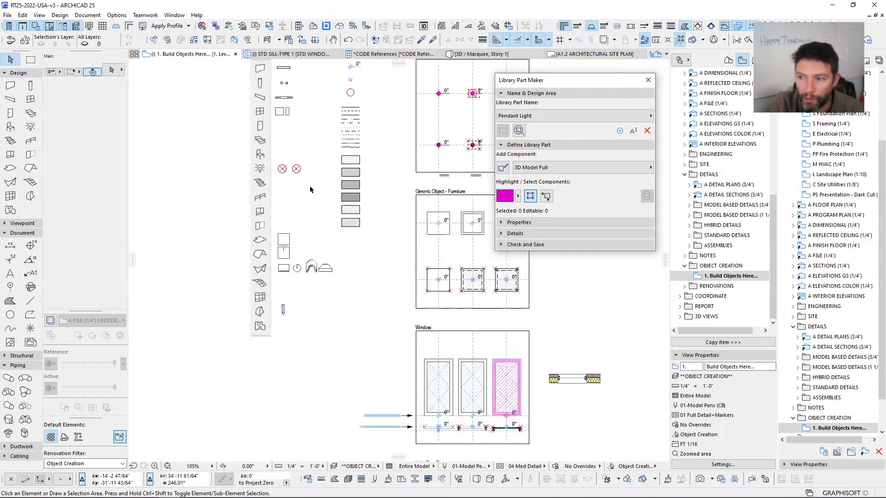
pyautogui.click(274, 145)
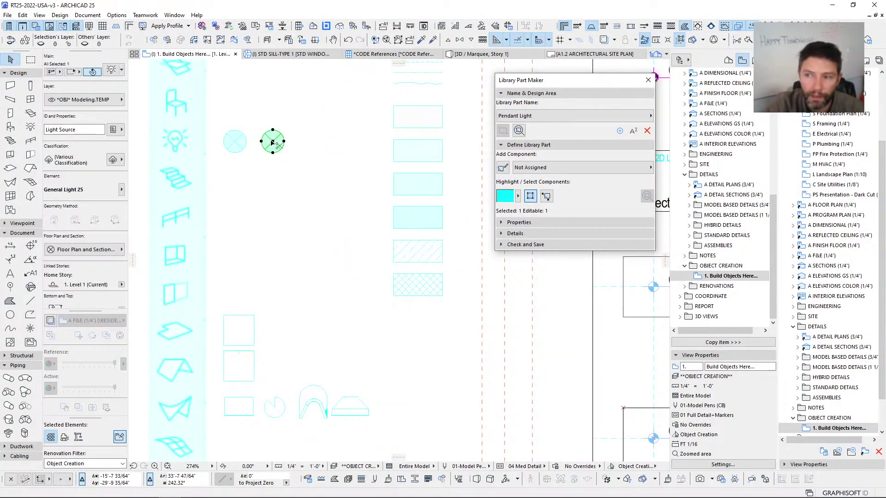
pyautogui.scroll(-3, 292, 239)
pyautogui.moveTo(291, 224); pyautogui.dragTo(237, 129, button='middle')
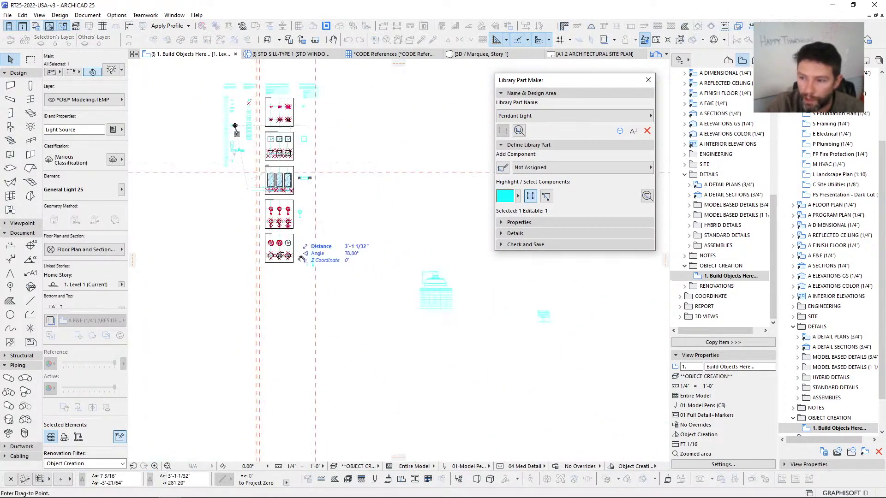
pyautogui.scroll(4, 257, 228)
pyautogui.moveTo(272, 209); pyautogui.dragTo(241, 188, button='middle')
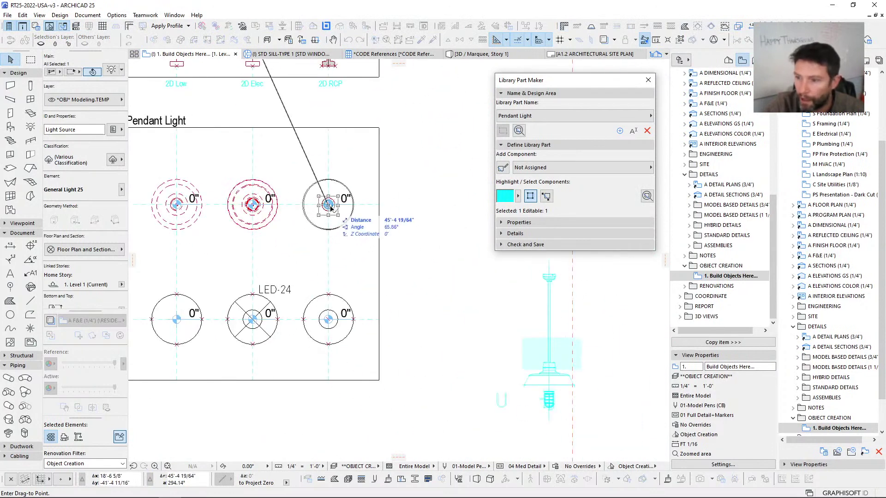
pyautogui.scroll(2, 328, 205)
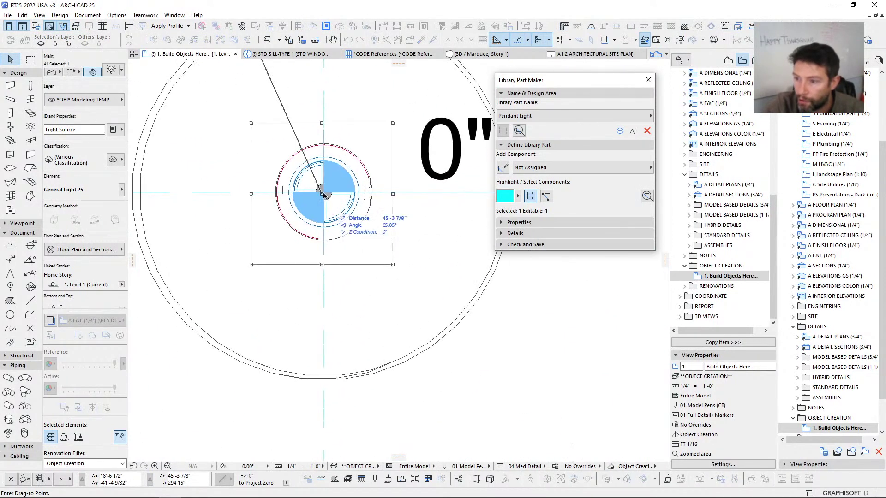
pyautogui.click(325, 194)
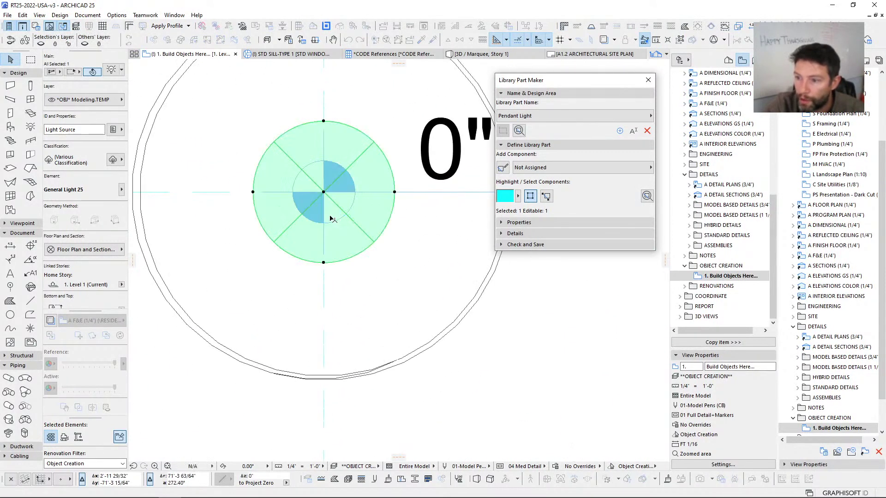
# Step: Change the placed light source to IES Light 25 and check its available photometric files, keeping Bollard Round Sample.ies
pyautogui.scroll(-6, 323, 203)
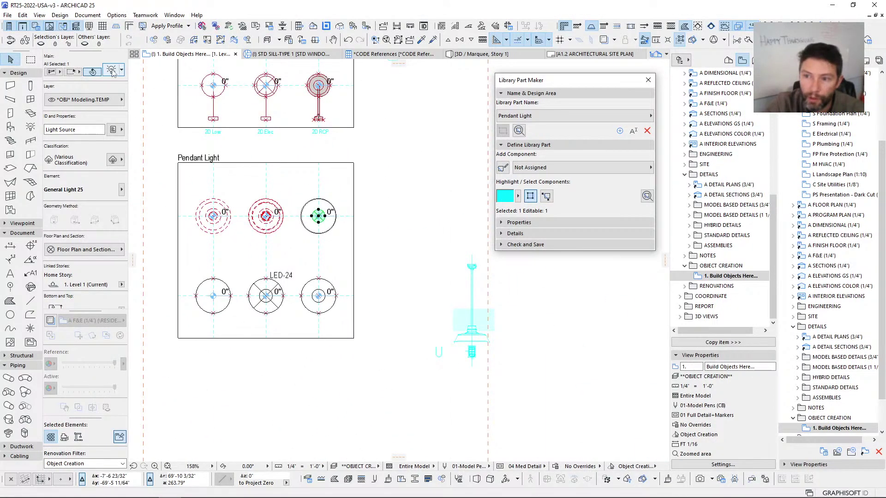
pyautogui.doubleClick(259, 215)
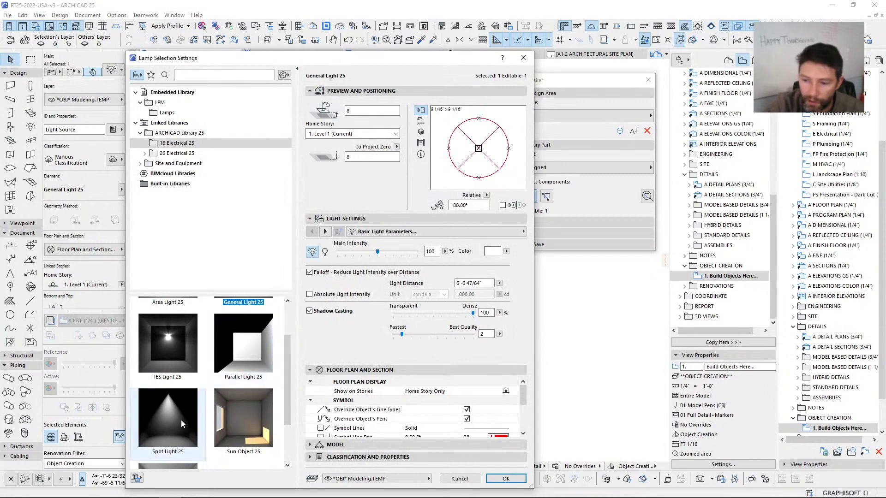
pyautogui.click(172, 345)
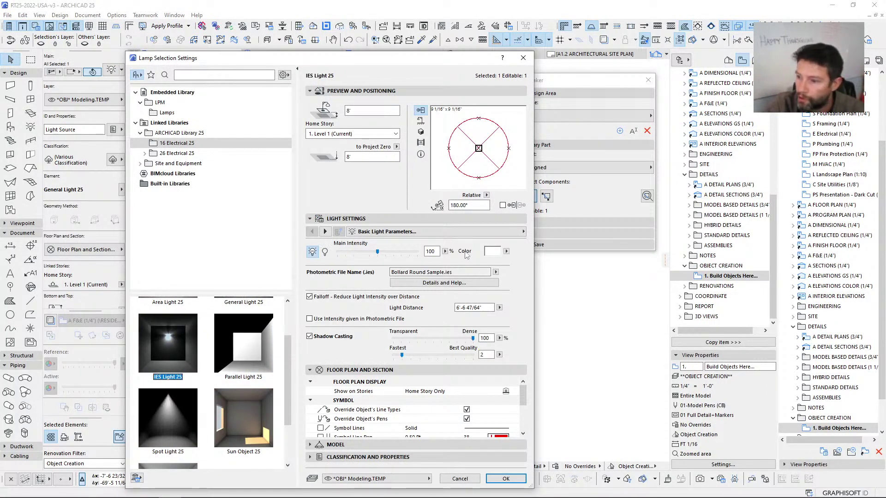
pyautogui.click(495, 272)
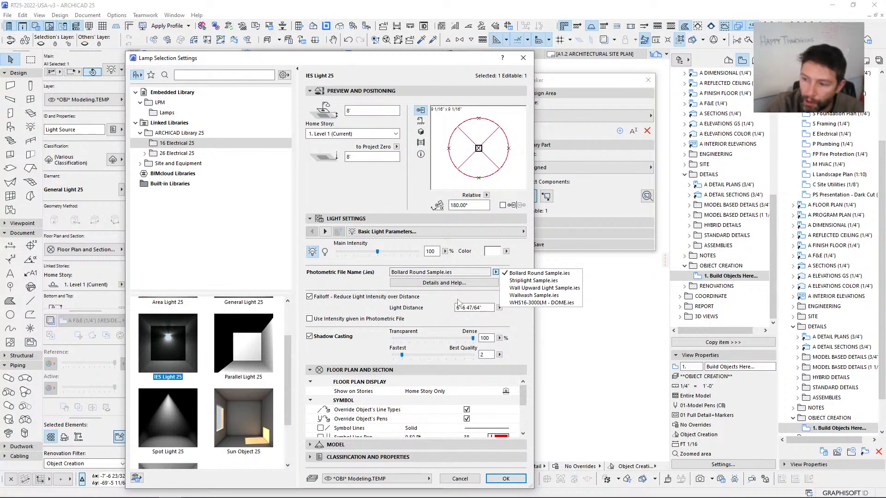
pyautogui.click(496, 273)
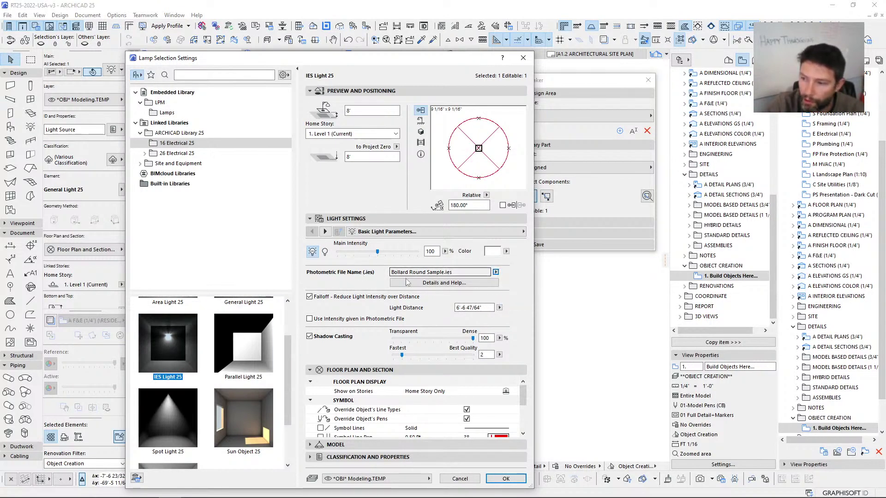
pyautogui.click(506, 479)
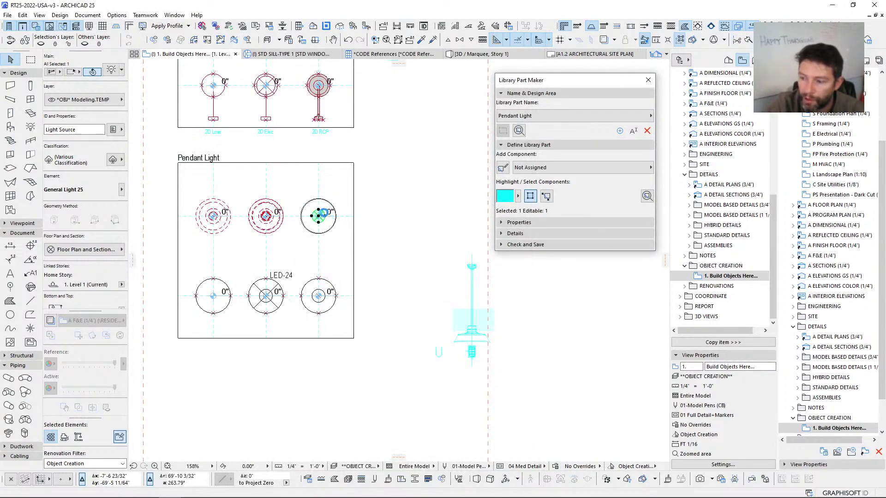
# Step: Set the floor plan's model view options to 01 Full Detail+Markers
pyautogui.click(524, 467)
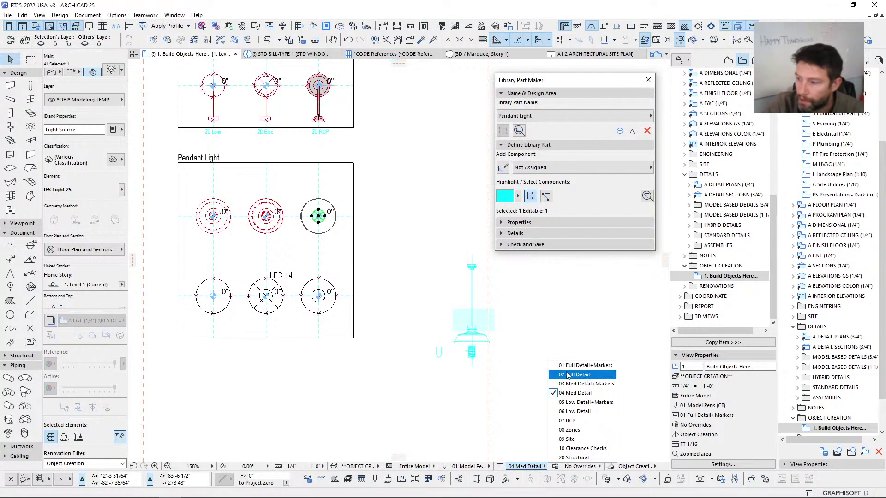
pyautogui.click(584, 383)
pyautogui.scroll(4, 317, 227)
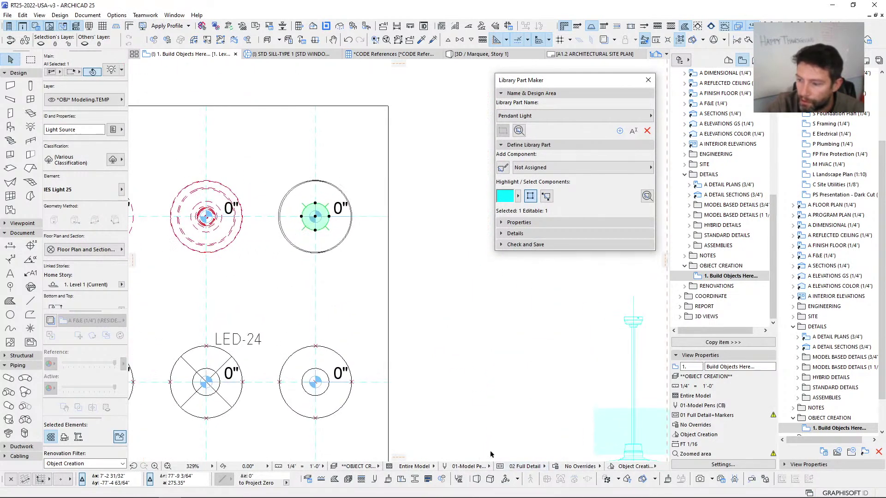
pyautogui.click(531, 466)
pyautogui.click(571, 367)
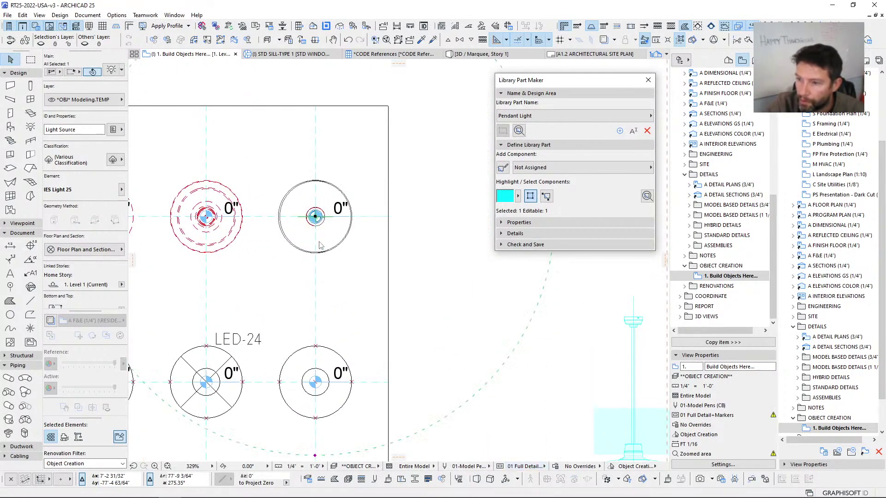
pyautogui.scroll(-3, 395, 325)
pyautogui.moveTo(394, 261); pyautogui.dragTo(426, 250, button='middle')
pyautogui.click(519, 467)
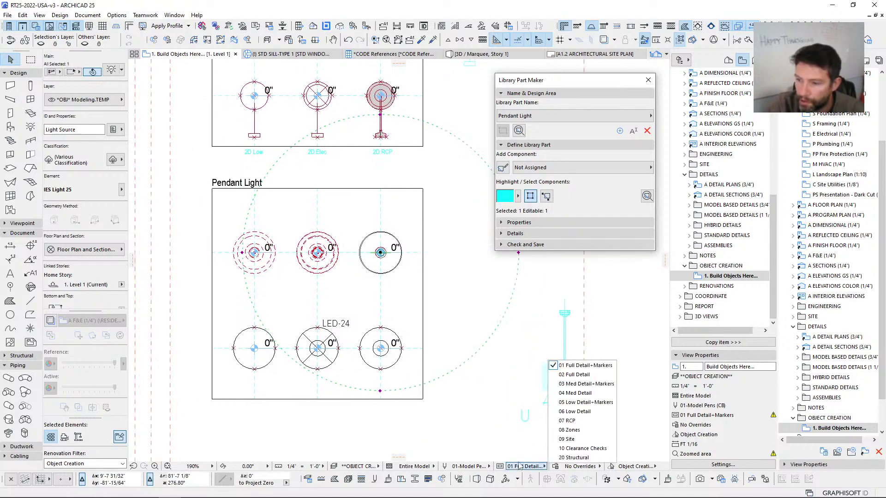
pyautogui.click(447, 279)
pyautogui.moveTo(415, 286); pyautogui.dragTo(415, 297, button='middle')
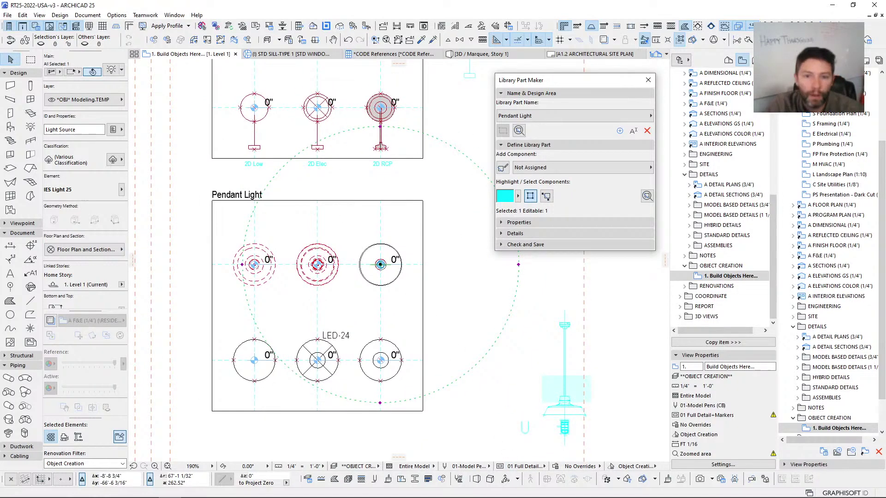
# Step: Switch to File Explorer and locate WHS24-3000LM - DOME.ies in the 0.WHS24 folder of IES Files
pyautogui.hotkey('ctrl', 't')
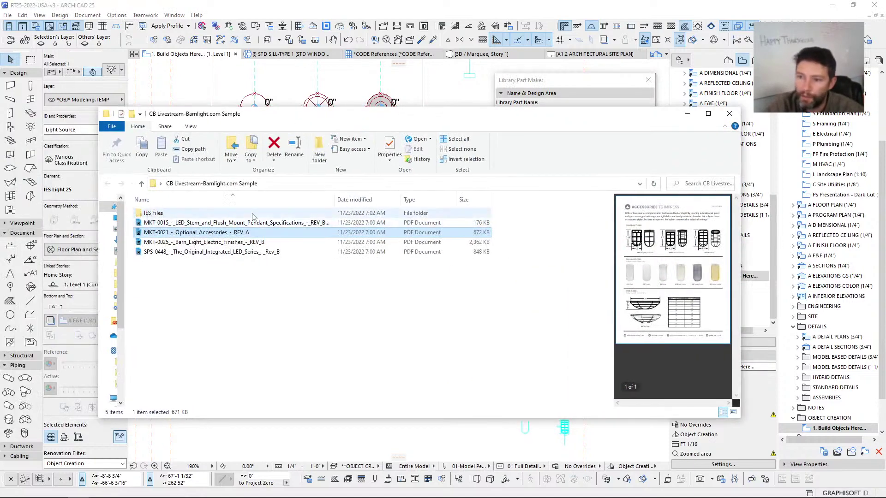
pyautogui.doubleClick(149, 214)
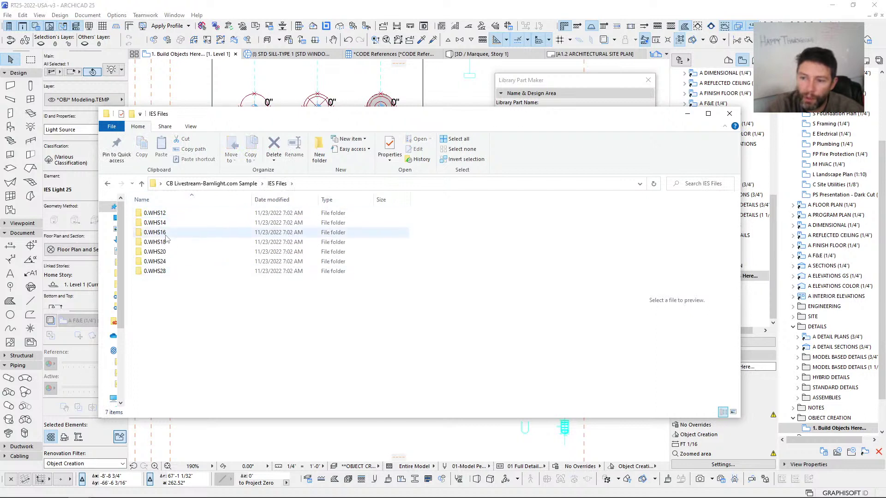
pyautogui.doubleClick(155, 262)
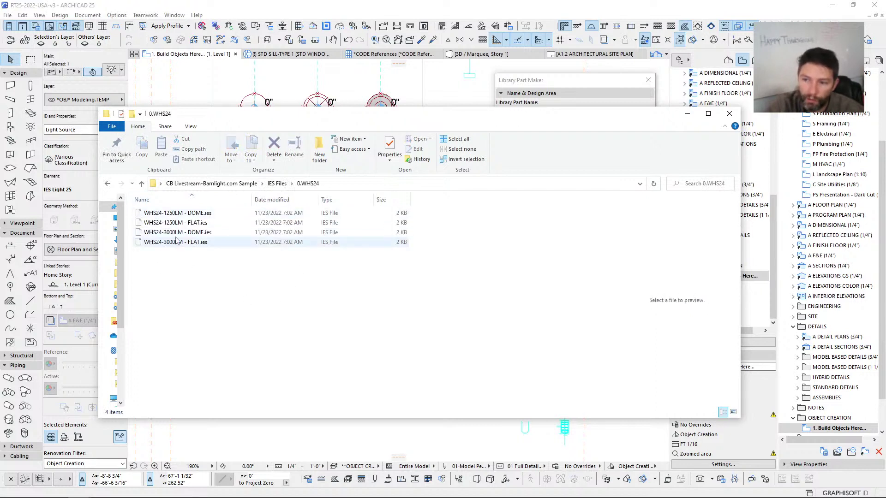
pyautogui.click(145, 235)
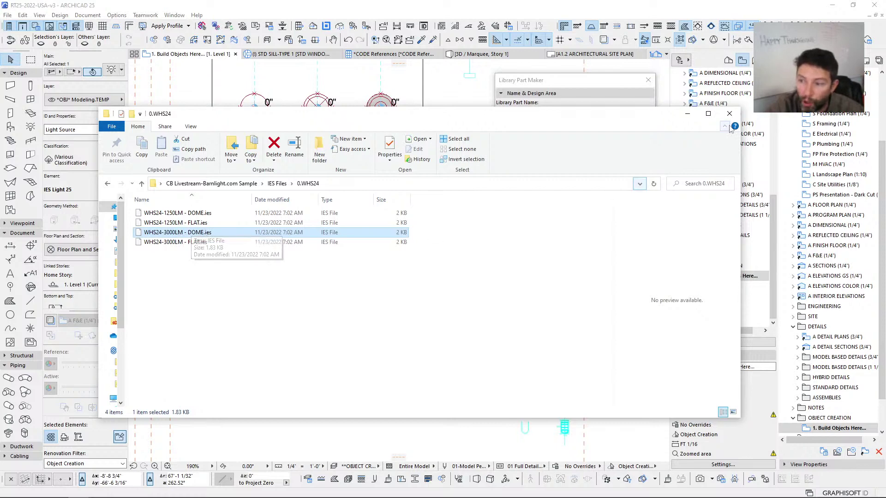
pyautogui.click(687, 114)
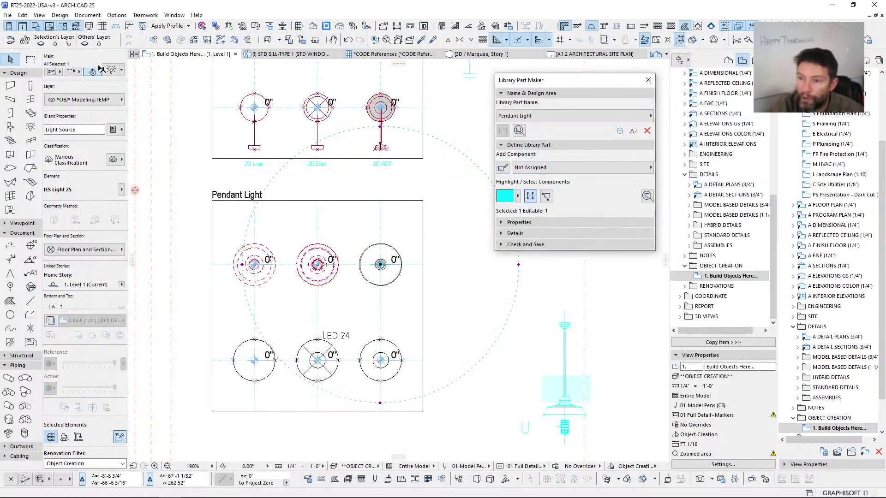
# Step: Open the Library Manager and show the contents of the embedded library's LPM folder
pyautogui.click(7, 17)
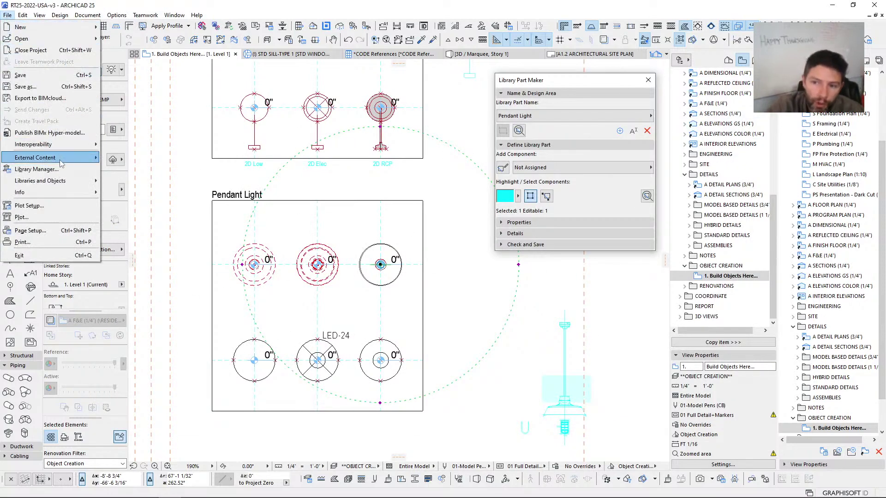
pyautogui.click(37, 170)
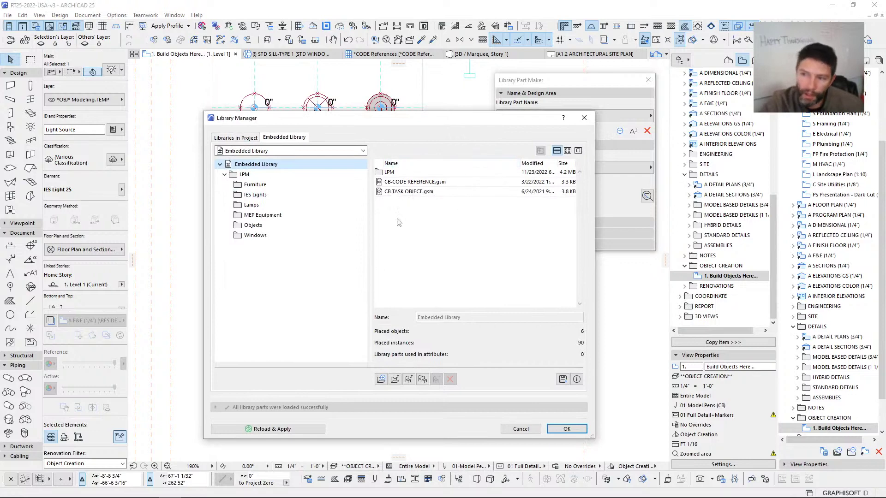
pyautogui.moveTo(343, 128); pyautogui.dragTo(314, 111)
pyautogui.click(198, 124)
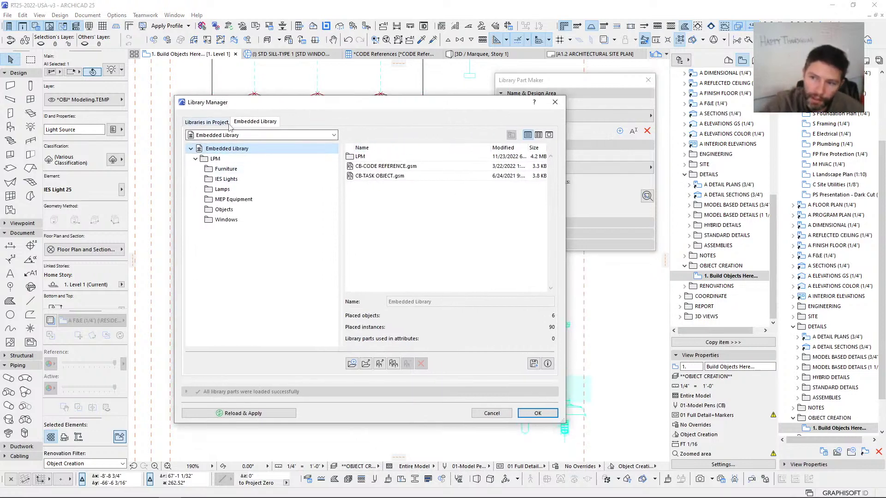
pyautogui.click(255, 122)
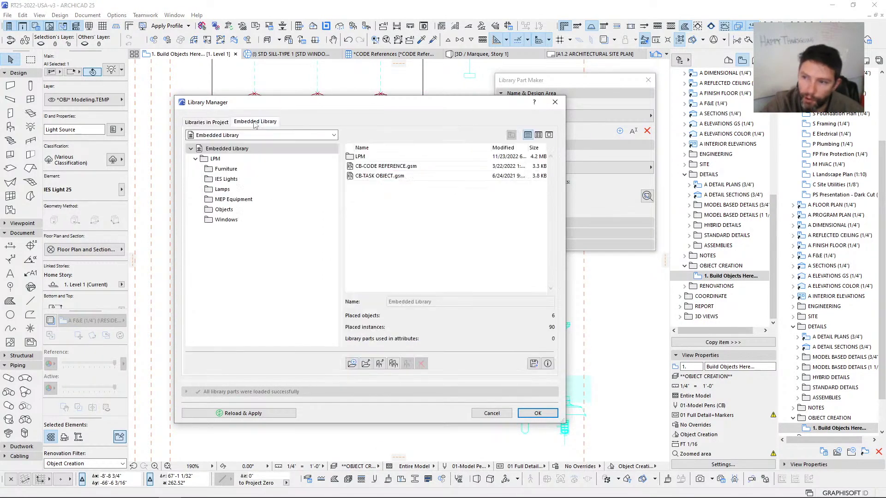
pyautogui.click(215, 160)
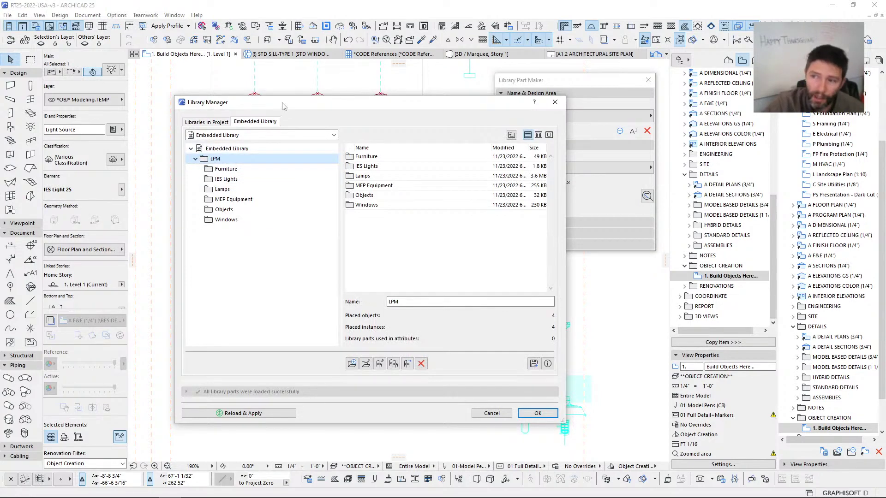
pyautogui.moveTo(282, 103); pyautogui.dragTo(266, 92)
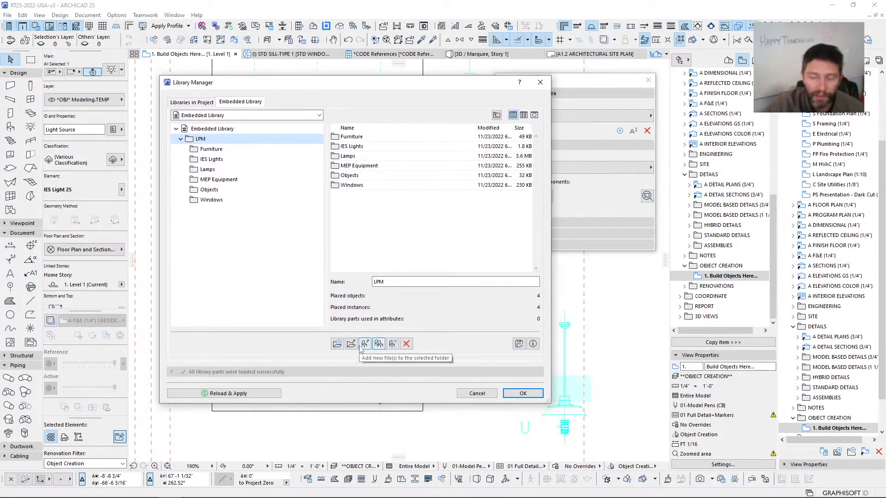
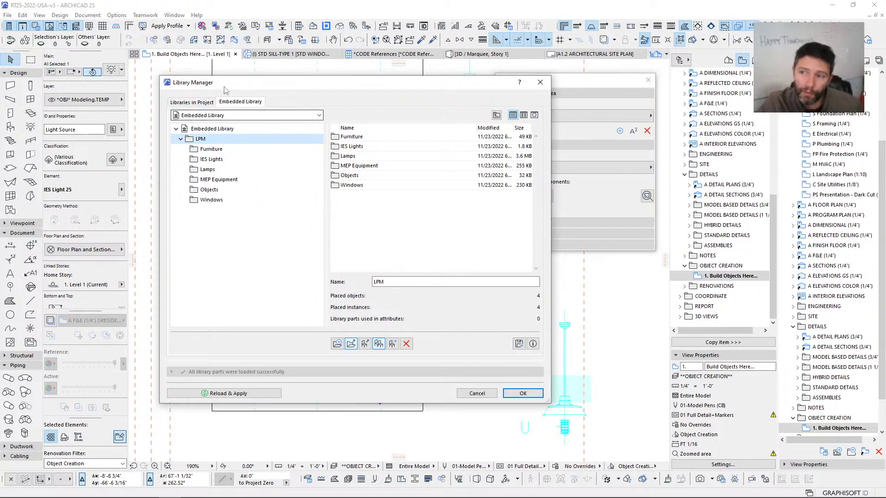
pyautogui.moveTo(225, 88); pyautogui.dragTo(216, 91)
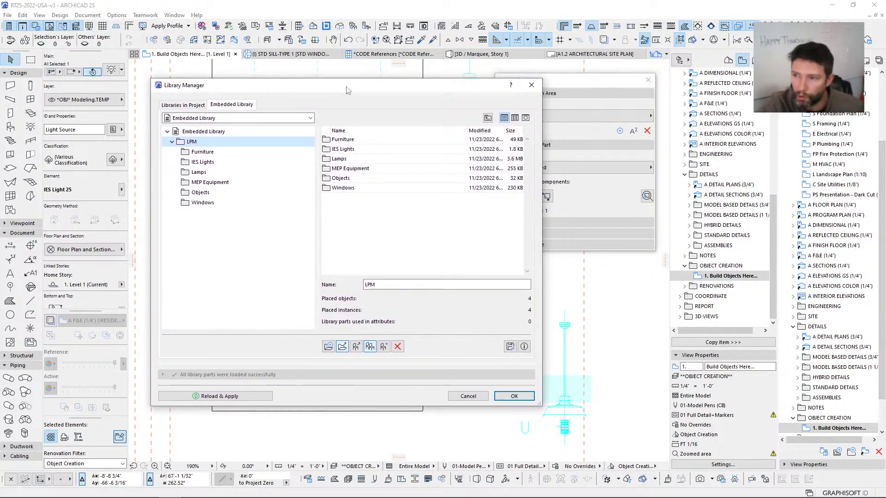
pyautogui.moveTo(348, 90); pyautogui.dragTo(339, 92)
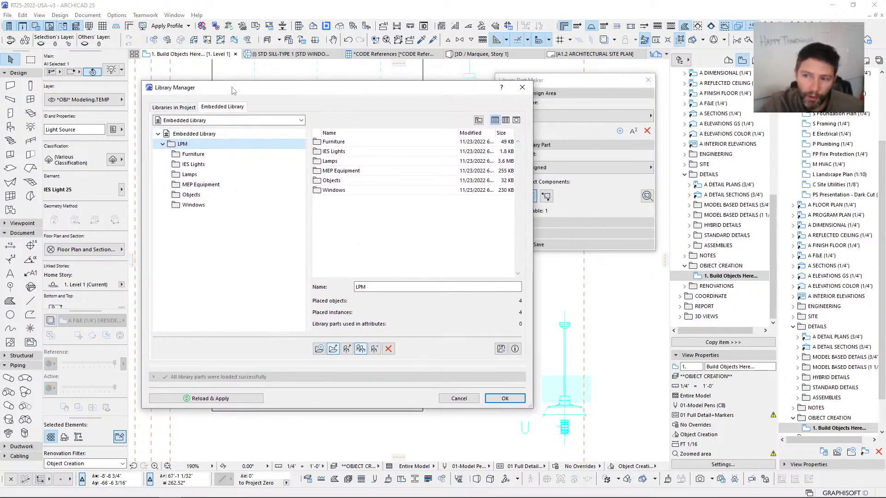
pyautogui.moveTo(233, 91); pyautogui.dragTo(225, 84)
pyautogui.moveTo(337, 90); pyautogui.dragTo(366, 89)
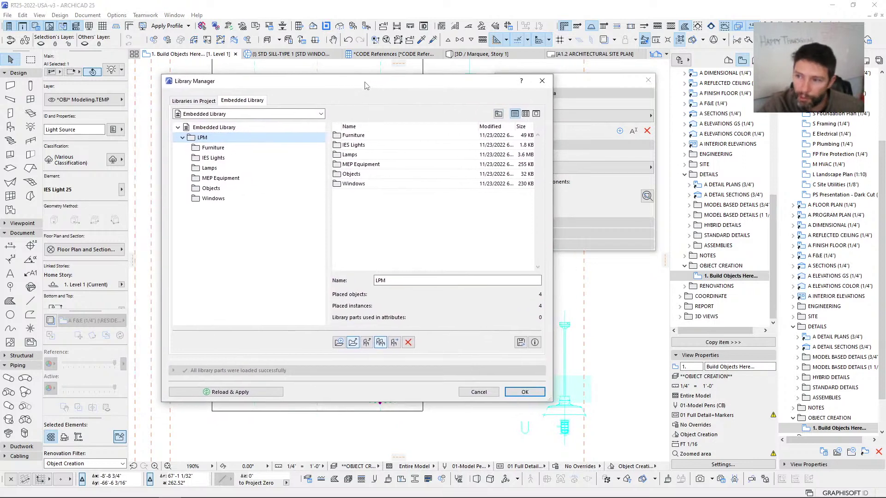
# Step: Load WHS24-3000LM - DOME.ies from the 0.WHS24 folder into the embedded library's IES Lights folder and confirm the library changes
pyautogui.click(206, 159)
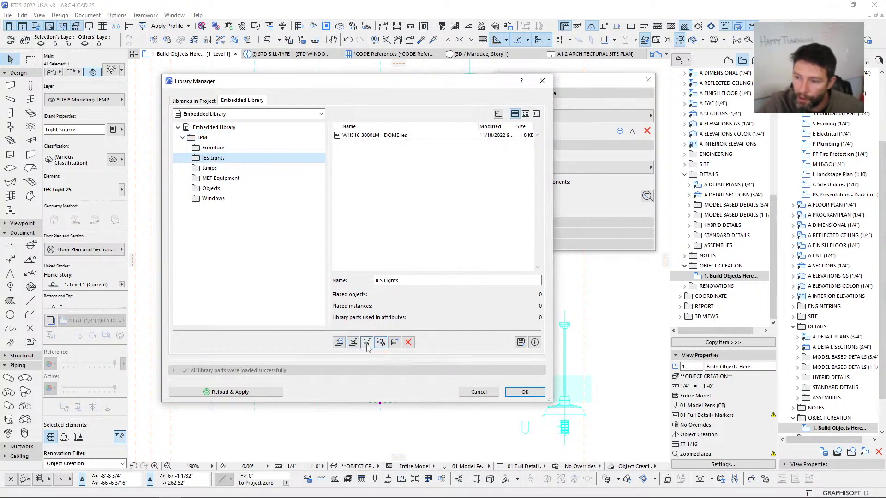
pyautogui.click(353, 342)
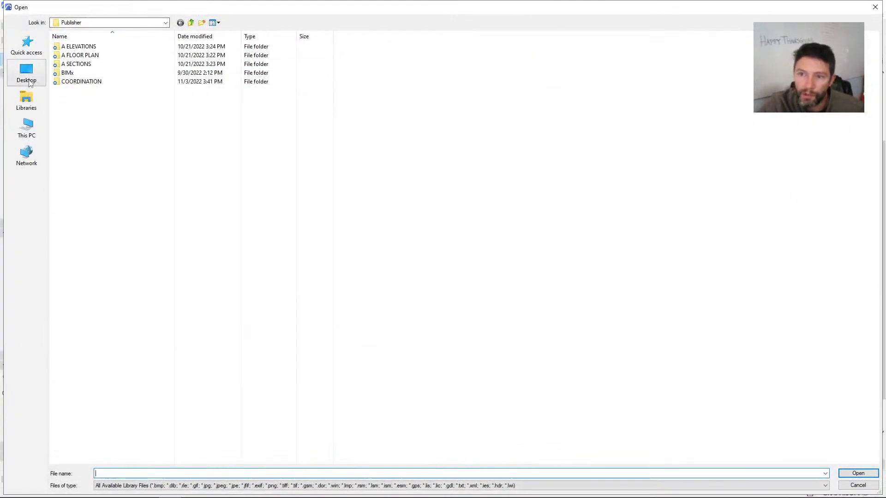
pyautogui.click(27, 73)
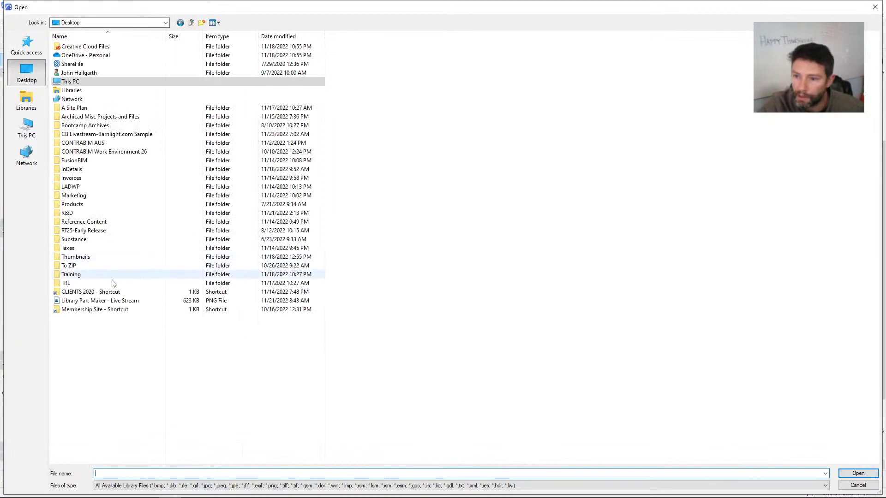
pyautogui.doubleClick(74, 134)
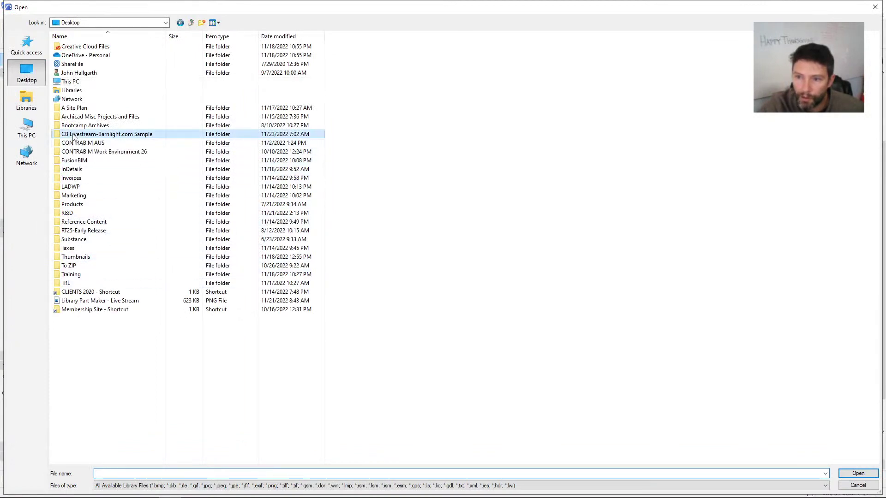
pyautogui.doubleClick(71, 50)
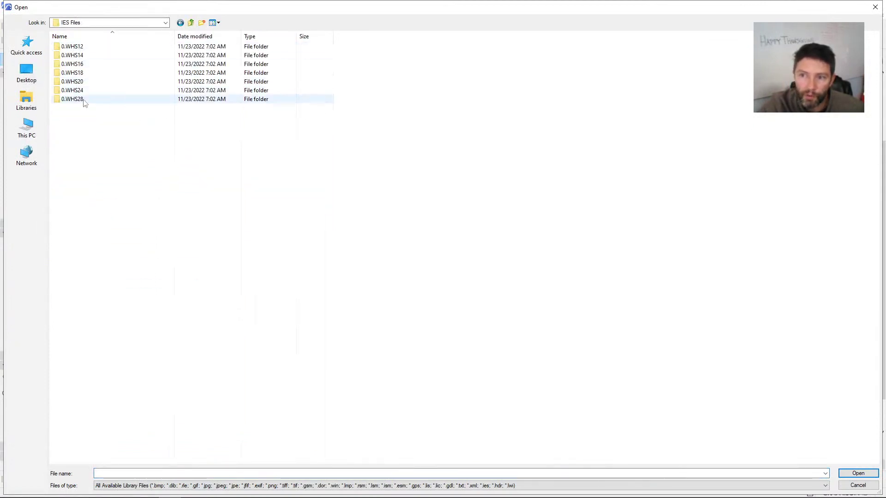
pyautogui.doubleClick(77, 88)
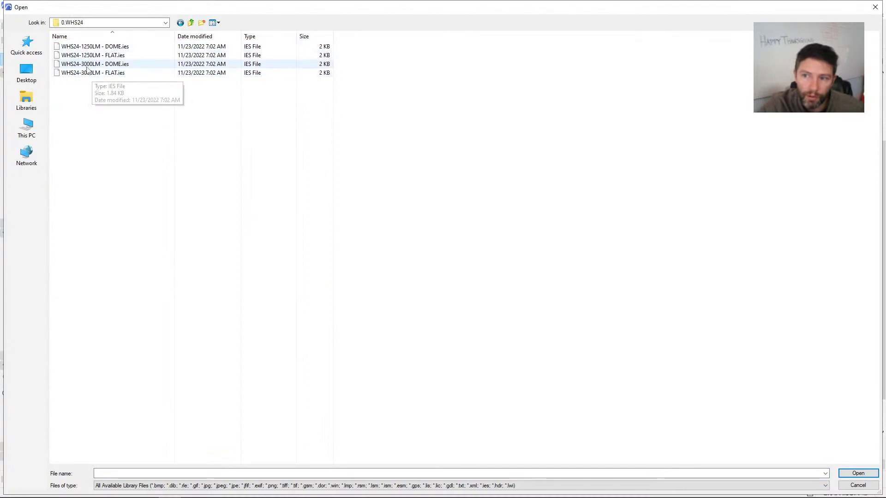
pyautogui.click(72, 66)
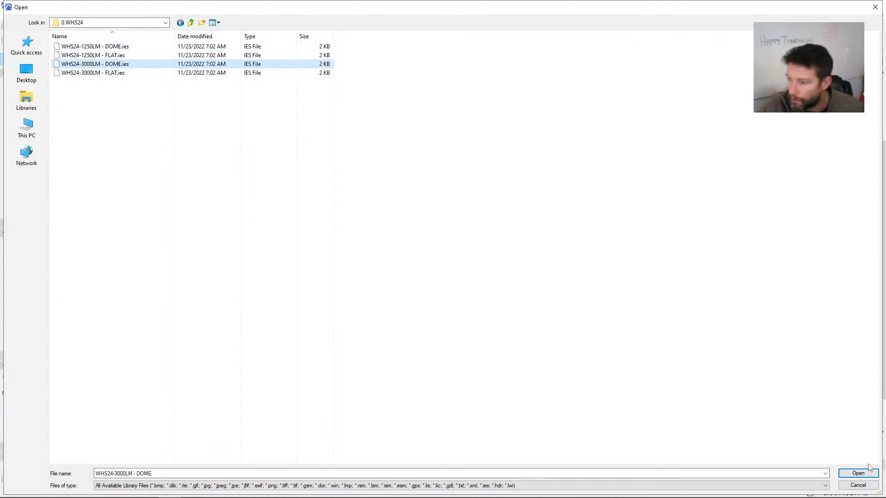
pyautogui.click(858, 474)
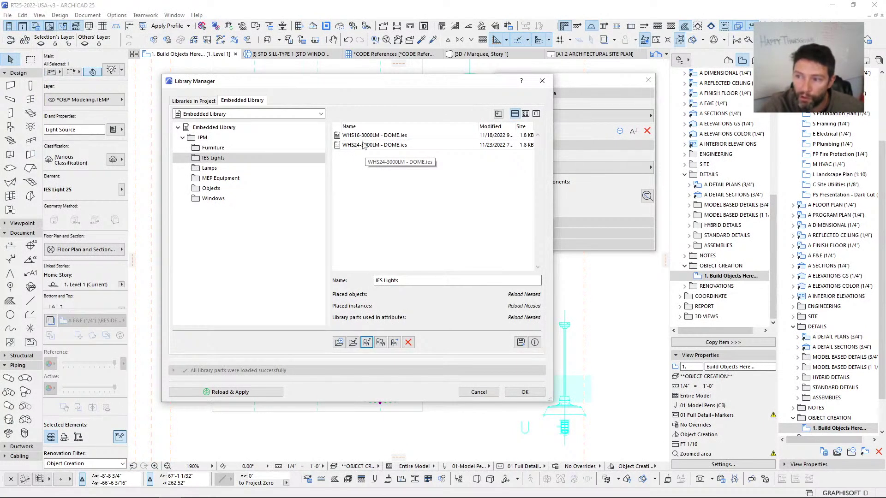
pyautogui.moveTo(417, 81); pyautogui.dragTo(411, 87)
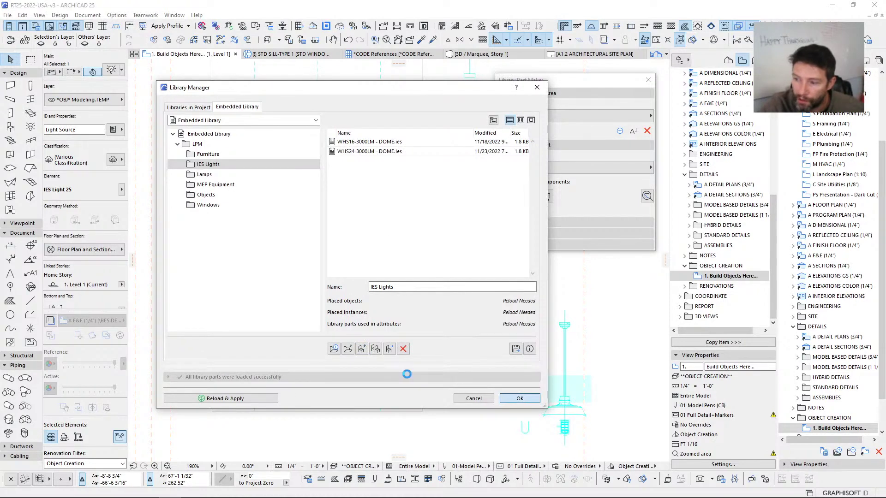
pyautogui.press('Return')
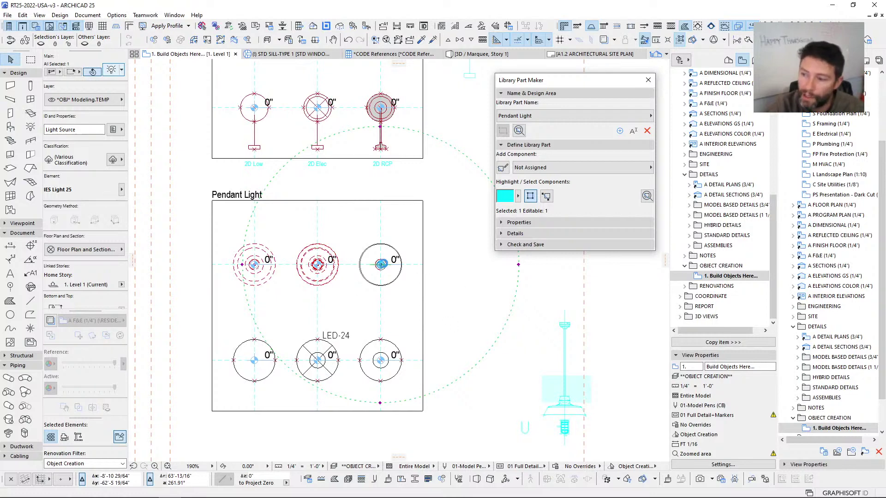
# Step: Set the selected IES light source's photometric file to WHS24-3000LM - DOME.ies
pyautogui.click(111, 69)
pyautogui.click(495, 272)
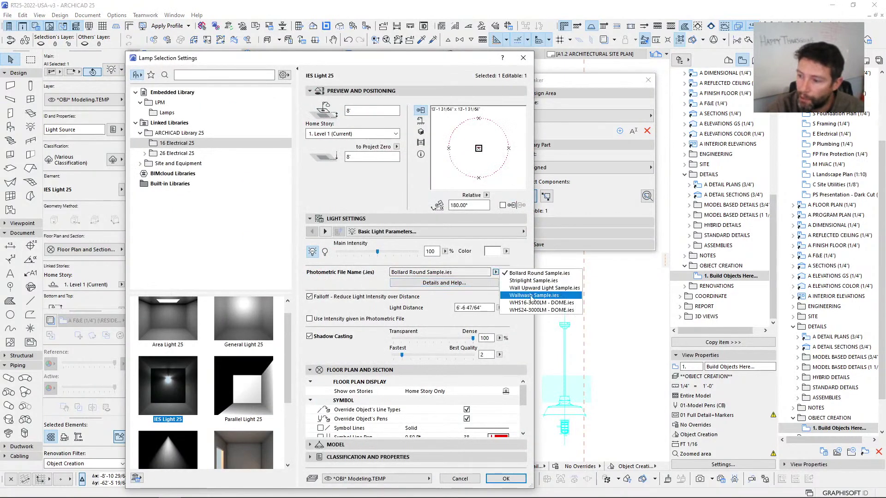
pyautogui.click(534, 310)
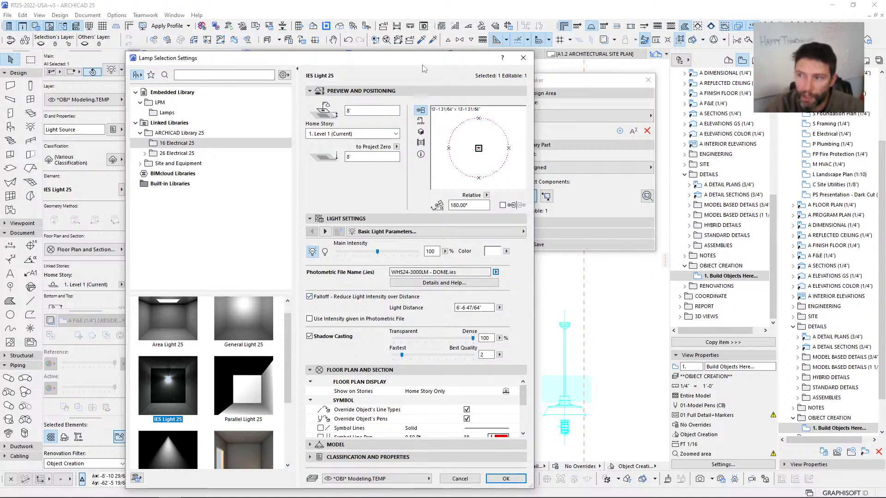
# Step: Turn off the light's falloff over distance and enable using the intensity given in the photometric file
pyautogui.moveTo(424, 69); pyautogui.dragTo(528, 78)
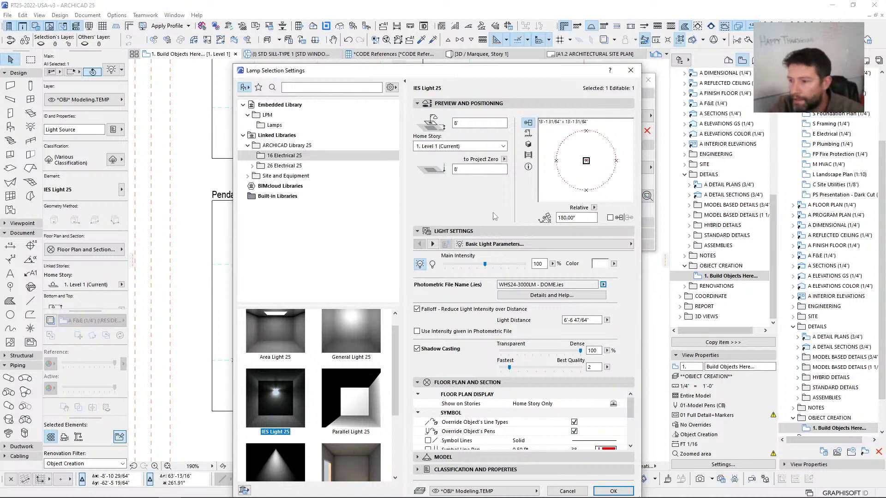
pyautogui.moveTo(406, 70); pyautogui.dragTo(323, 77)
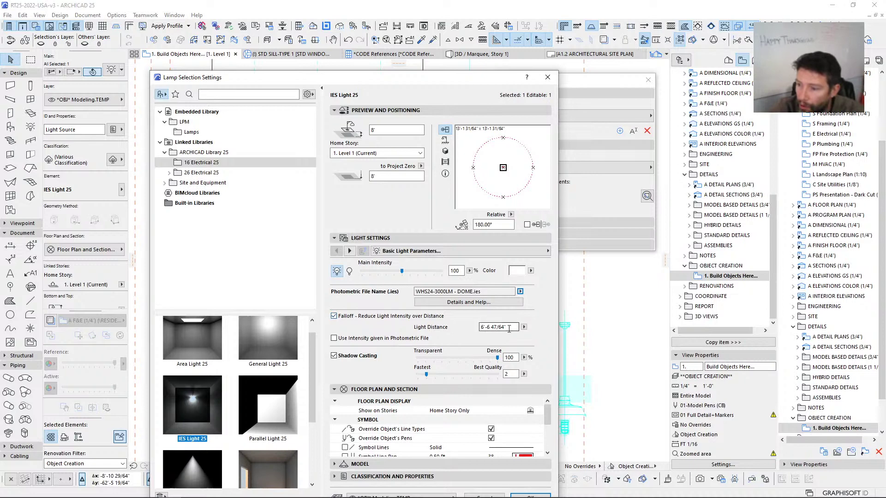
pyautogui.moveTo(517, 327); pyautogui.dragTo(464, 326)
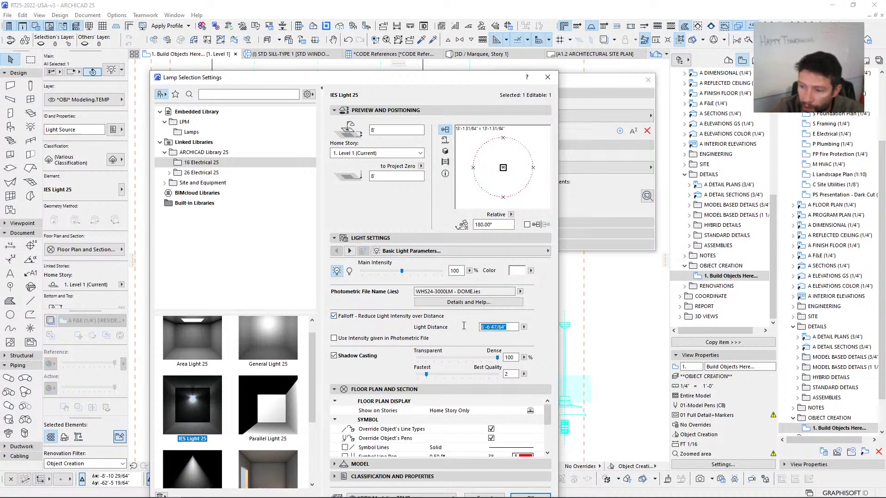
pyautogui.click(335, 316)
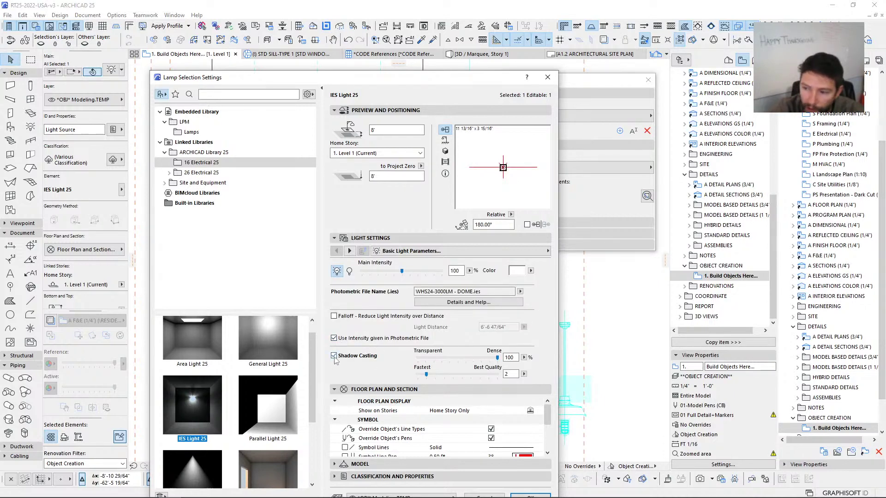
# Step: Enable the area shape and size given in the photometric file, set the light quality to 6, and apply the lamp settings
pyautogui.click(350, 252)
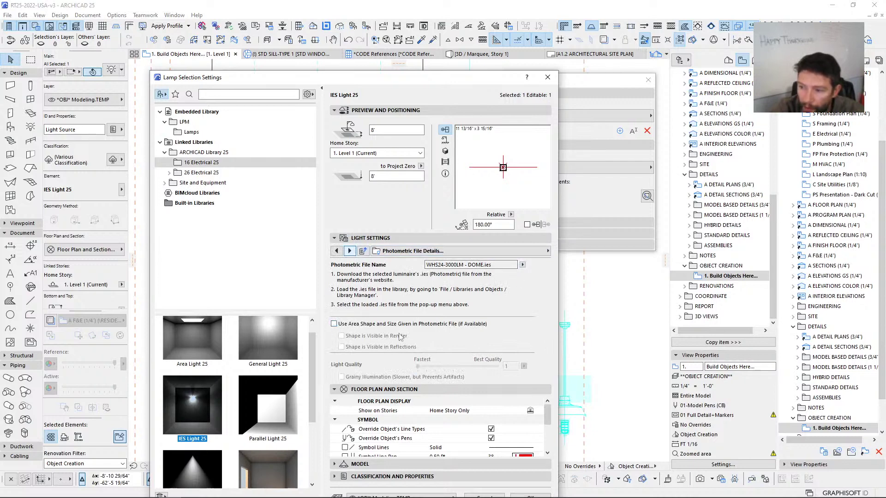
pyautogui.click(334, 324)
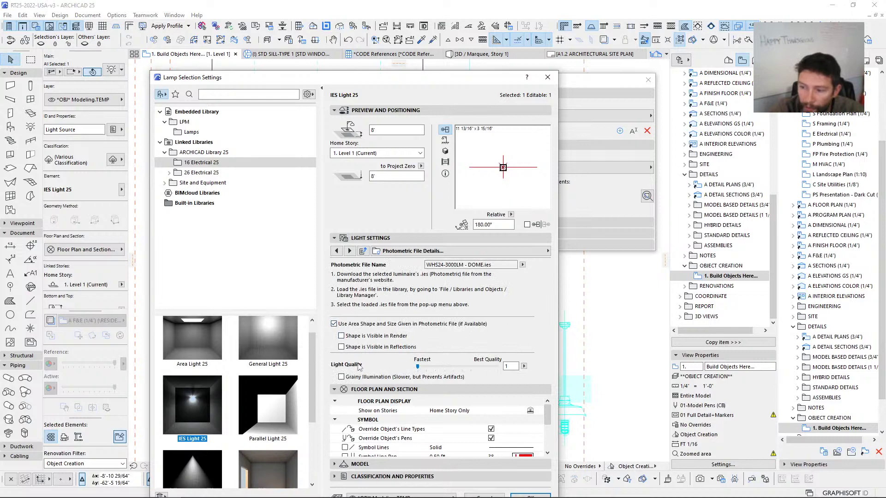
pyautogui.click(462, 367)
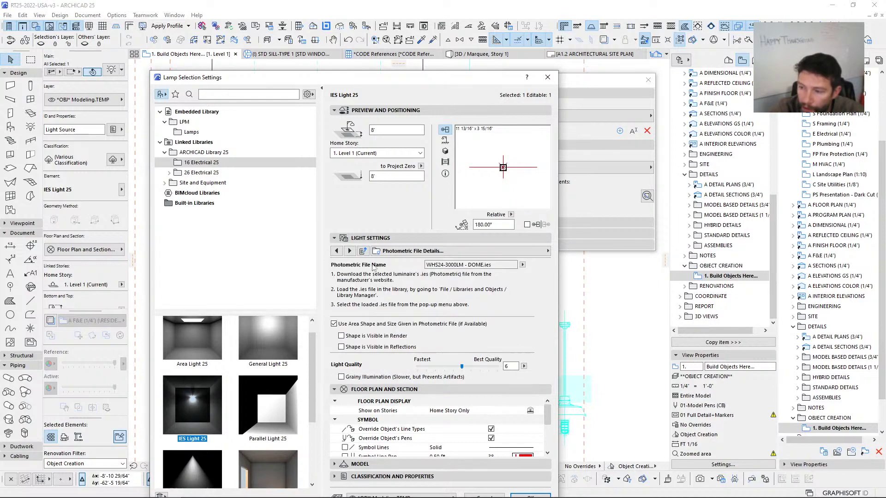
pyautogui.click(349, 252)
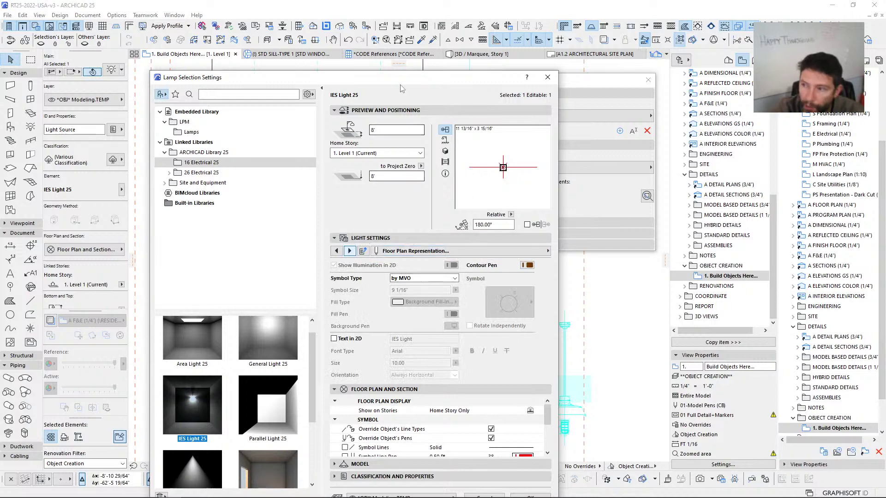
pyautogui.moveTo(401, 83); pyautogui.dragTo(398, 37)
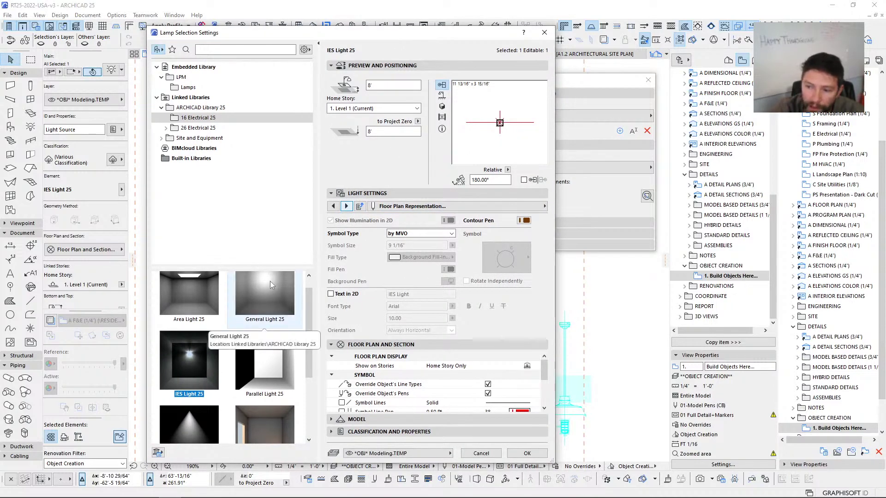
pyautogui.click(527, 454)
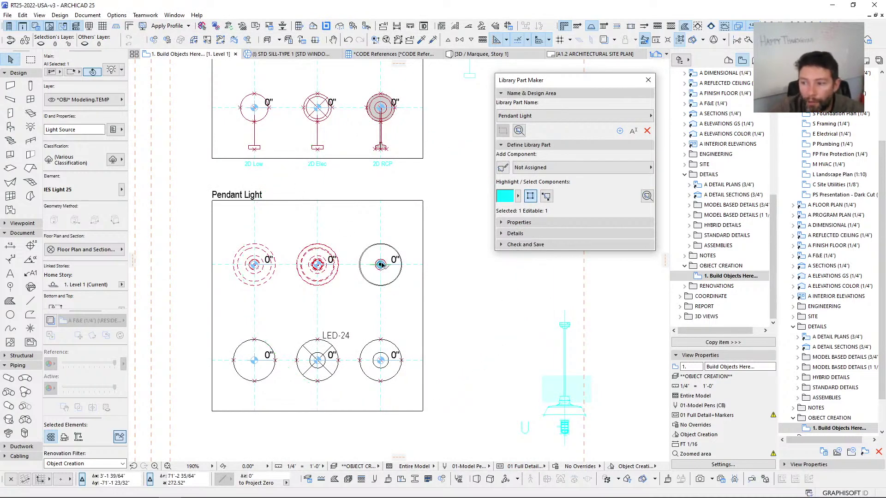
# Step: Try to copy the IES light source from the full 3D model to the simplified 3D model beside it
pyautogui.keyDown('ctrl'); pyautogui.moveTo(381, 264); pyautogui.dragTo(318, 266); pyautogui.keyUp('ctrl')
pyautogui.scroll(3, 319, 266)
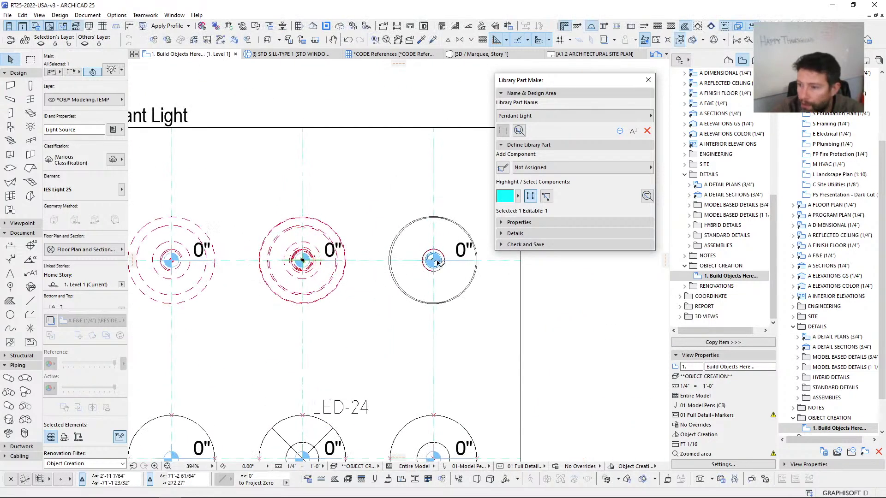
pyautogui.press('Escape')
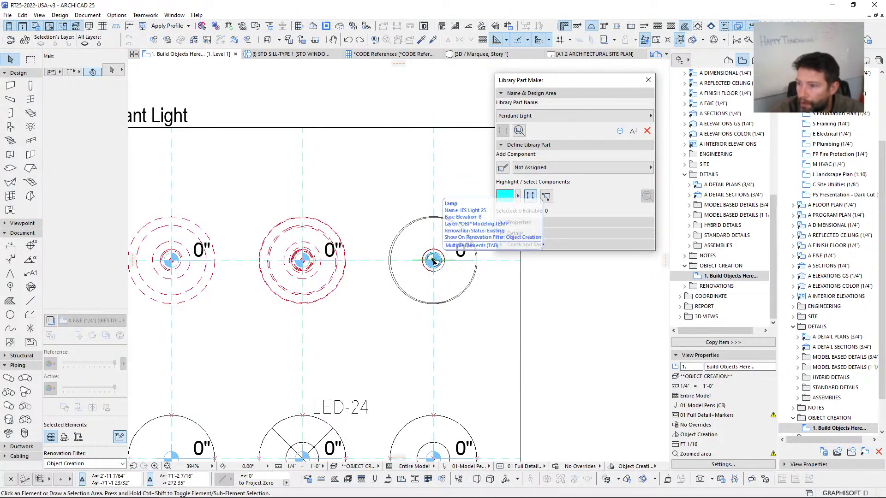
pyautogui.click(433, 262)
pyautogui.hotkey('ctrl', 'shift', 'd')
pyautogui.click(434, 261)
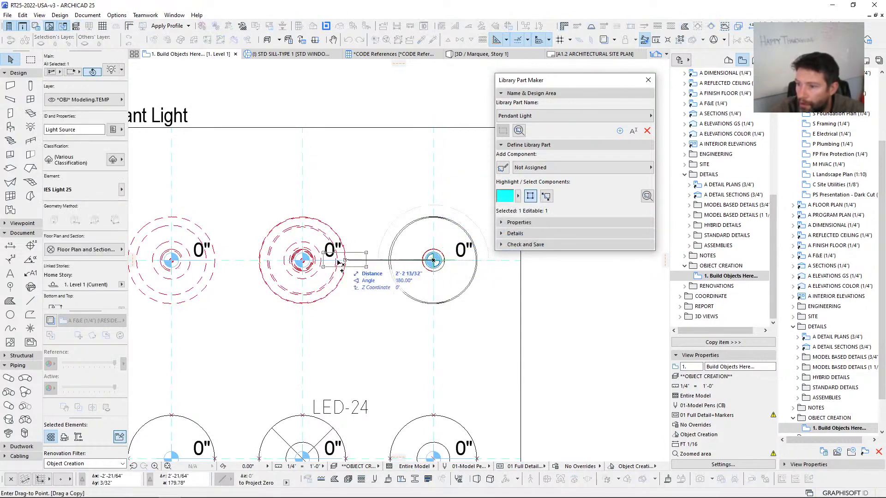
pyautogui.click(303, 261)
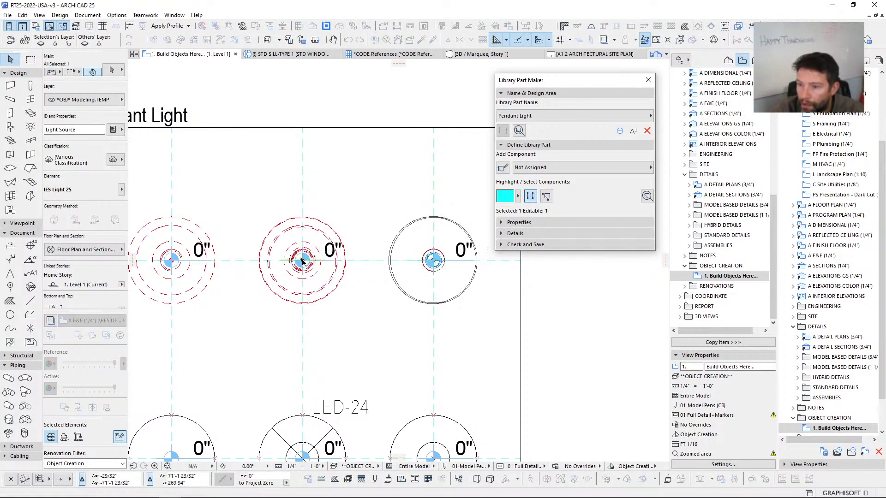
pyautogui.hotkey('ctrl', 'shift', 'd')
pyautogui.click(301, 261)
pyautogui.press('Escape')
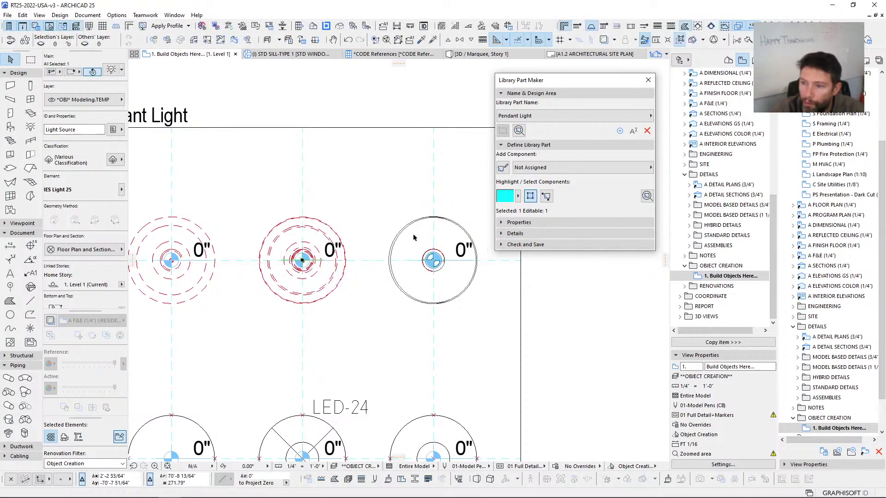
# Step: Undo the light source copy and assign the original light source in the full model to the 3D Model Full component
pyautogui.click(647, 170)
pyautogui.click(458, 163)
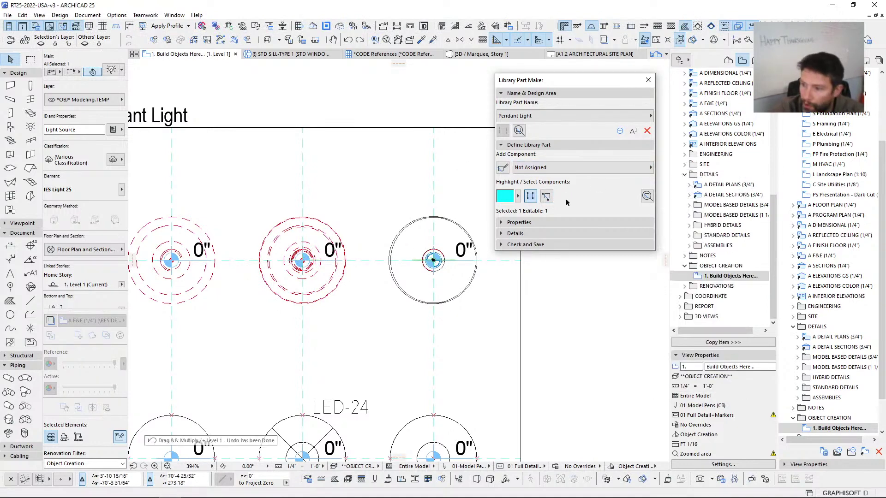
pyautogui.click(592, 170)
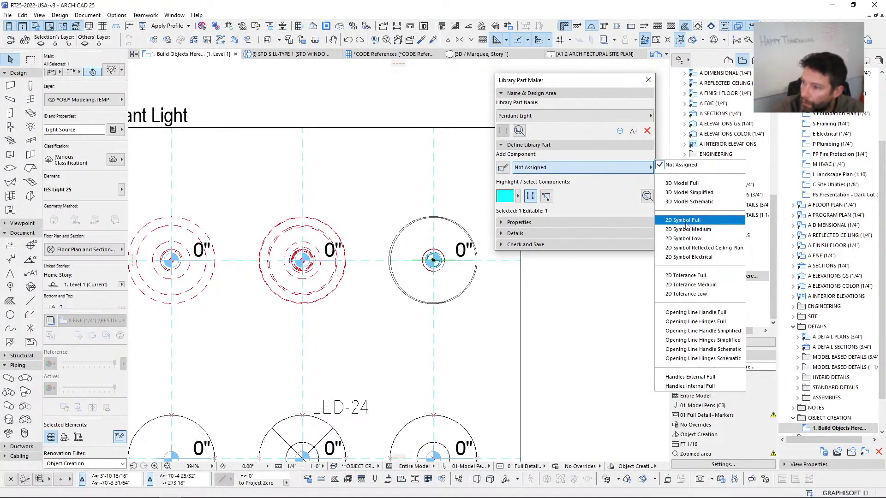
pyautogui.click(681, 184)
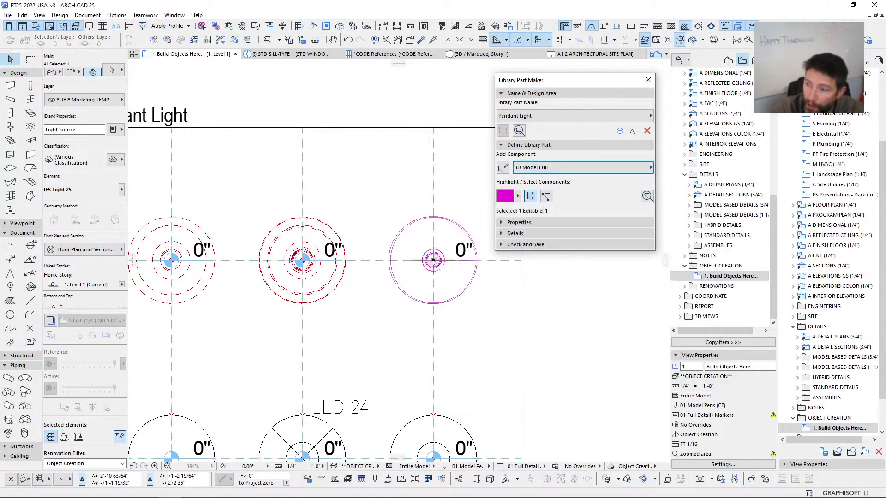
# Step: Copy the light source onto the middle pendant model and assign the copy to the 3D Model Simplified component
pyautogui.click(303, 260)
pyautogui.click(306, 168)
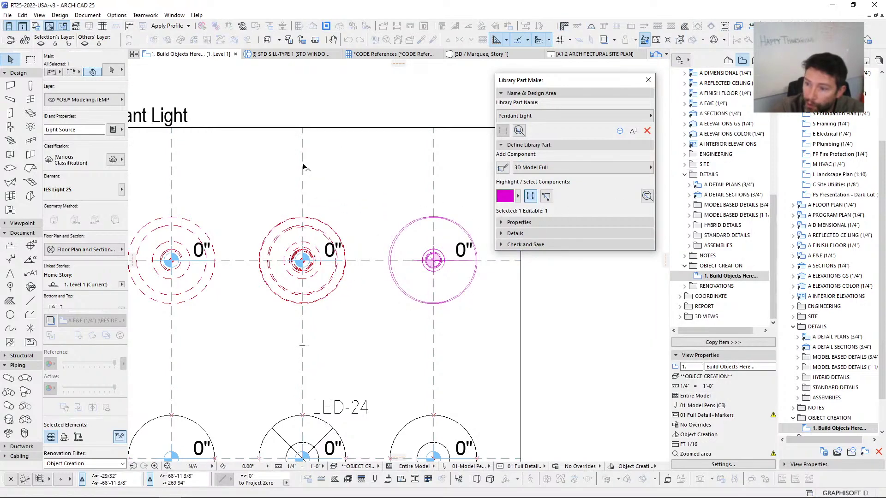
pyautogui.click(301, 261)
pyautogui.scroll(4, 300, 261)
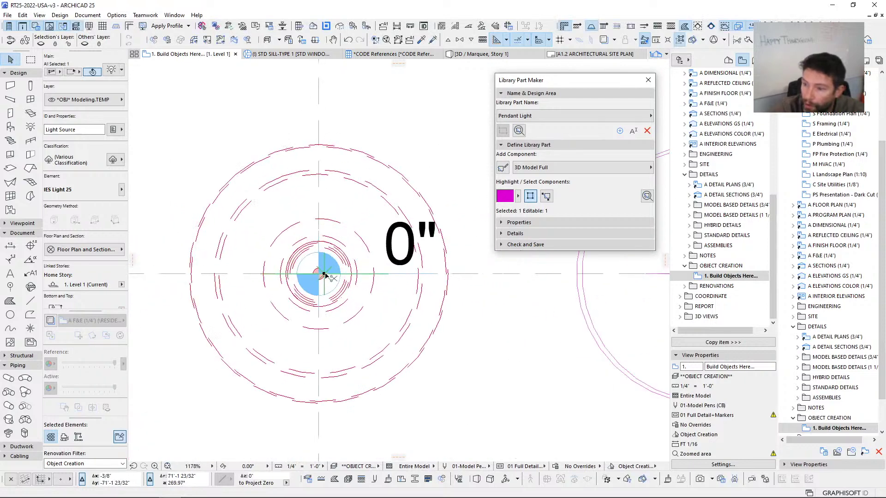
pyautogui.click(324, 274)
pyautogui.click(318, 273)
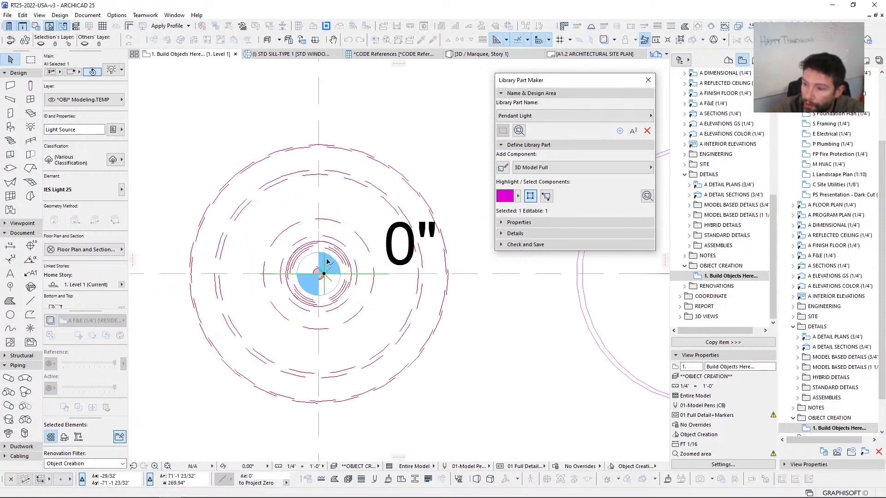
pyautogui.scroll(-1, 349, 238)
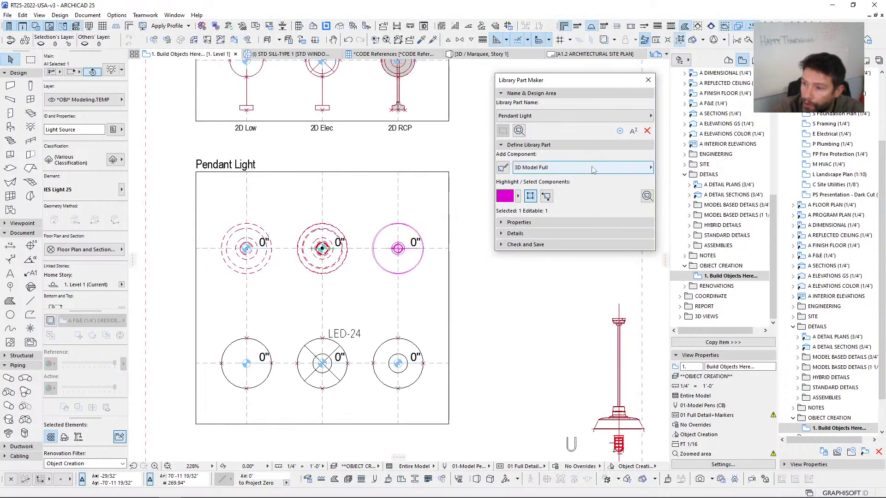
pyautogui.click(592, 168)
pyautogui.click(671, 190)
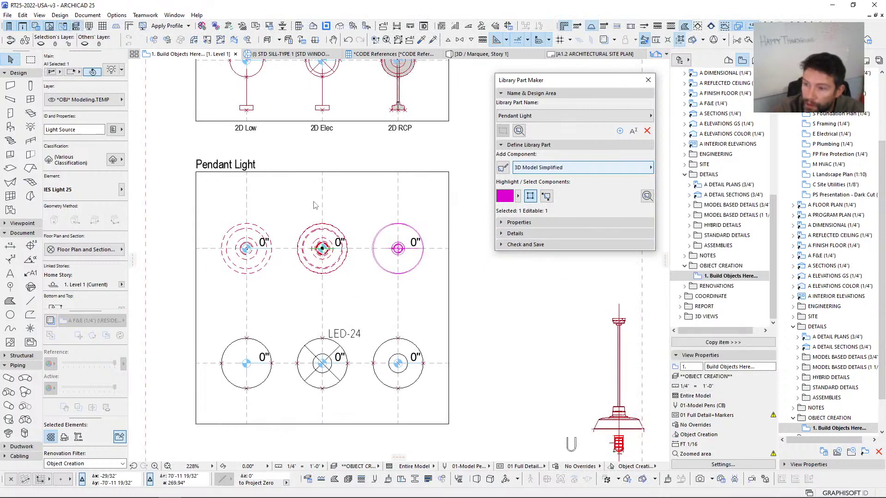
# Step: Copy the light source onto the remaining pendant model and assign that copy to the 3D Model Schematic component
pyautogui.hotkey('ctrl', 'shift', 'd')
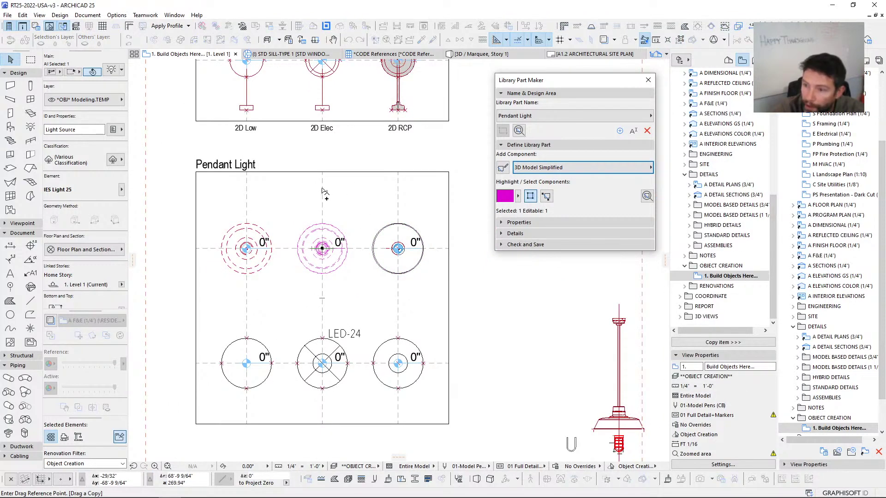
pyautogui.press('Escape')
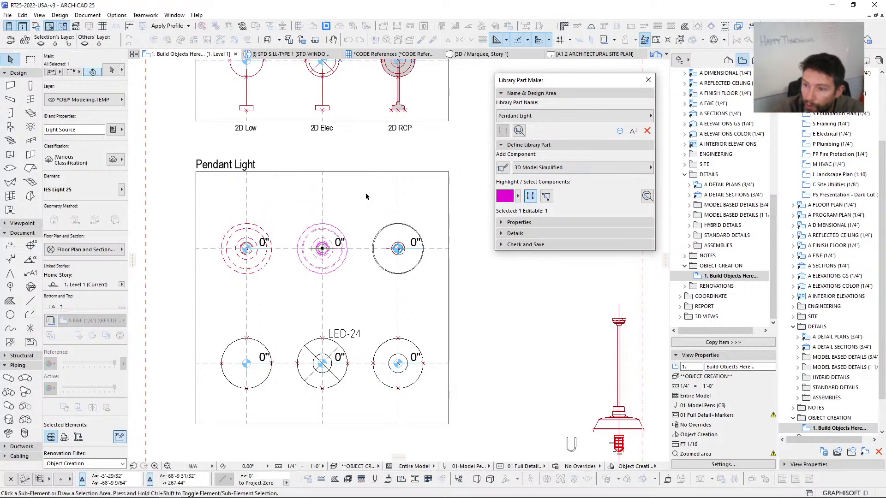
pyautogui.click(576, 170)
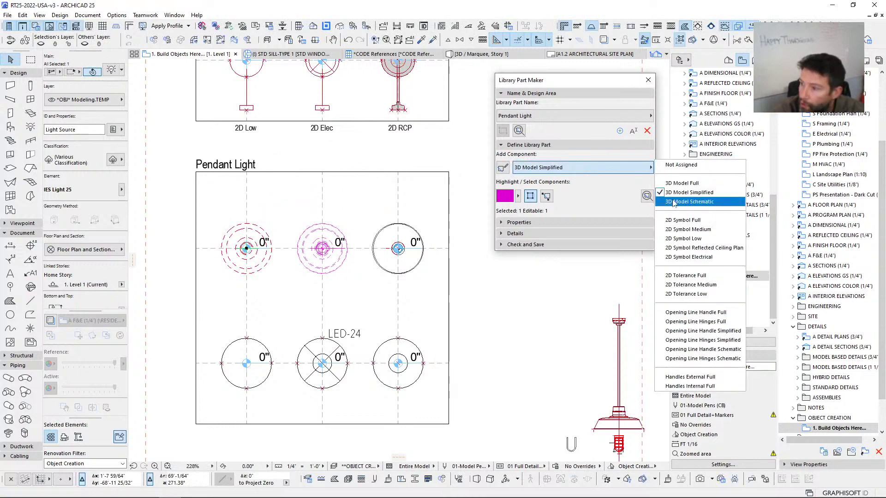
pyautogui.click(689, 202)
pyautogui.scroll(-3, 252, 217)
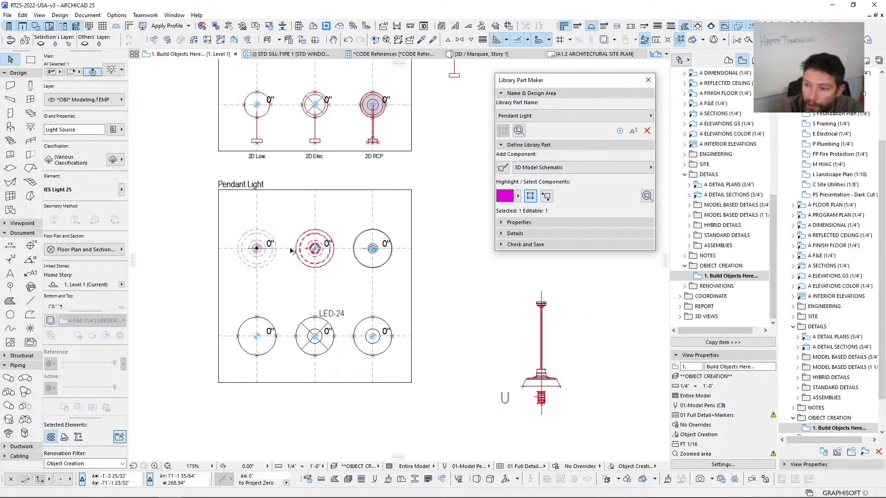
pyautogui.click(247, 213)
# Step: Enclose the whole Pendant Light design area in a marquee and display it in 3D, orbited to show all three lamps
pyautogui.click(32, 61)
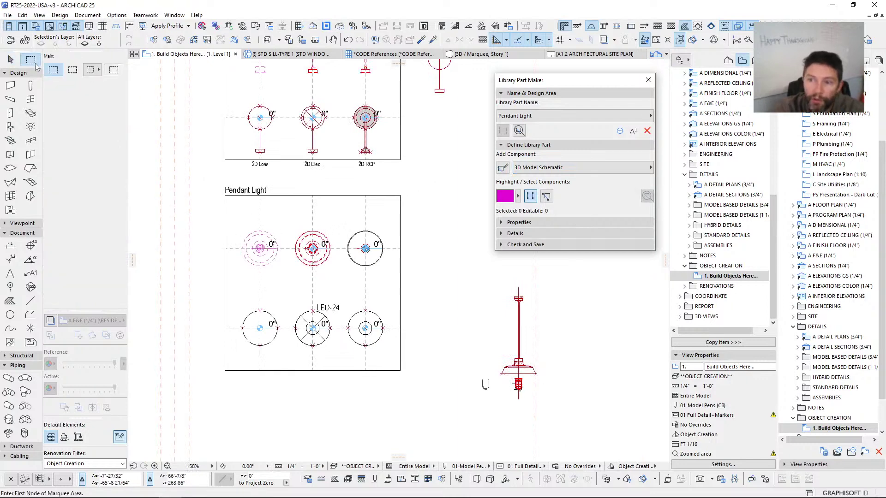
pyautogui.click(208, 168)
pyautogui.click(425, 404)
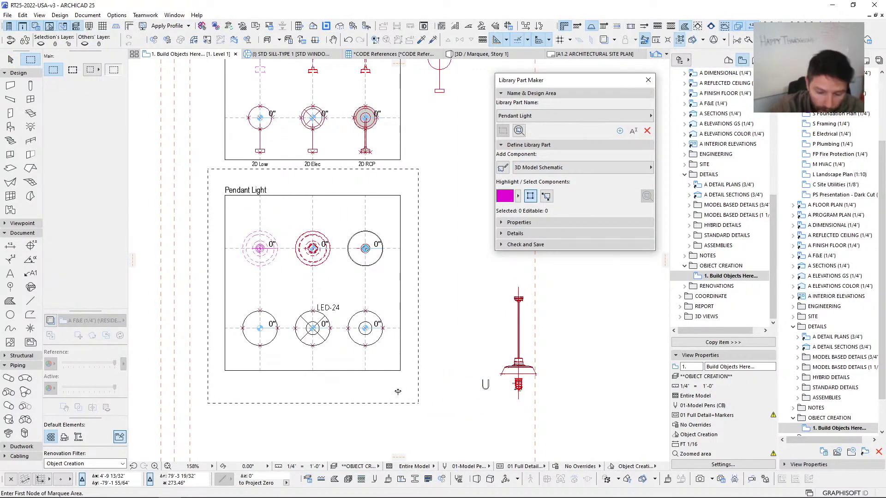
pyautogui.press('F5')
pyautogui.keyDown('shift'); pyautogui.moveTo(398, 392); pyautogui.dragTo(368, 317, button='middle'); pyautogui.keyUp('shift')
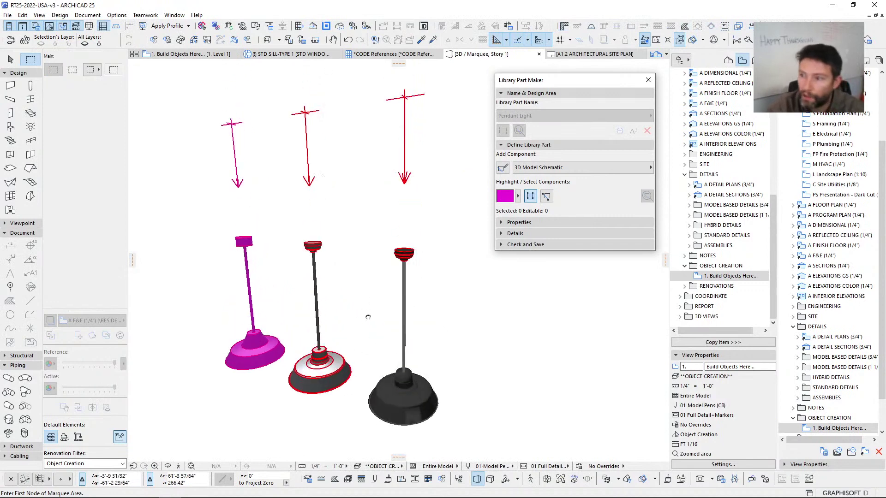
# Step: Select all three light sources and move them together down into the lamp shades, snapping at the full model's bulb cage
pyautogui.keyDown('shift'); pyautogui.click(306, 111); pyautogui.keyUp('shift')
pyautogui.keyDown('shift'); pyautogui.click(232, 123); pyautogui.keyUp('shift')
pyautogui.hotkey('ctrl', 'd')
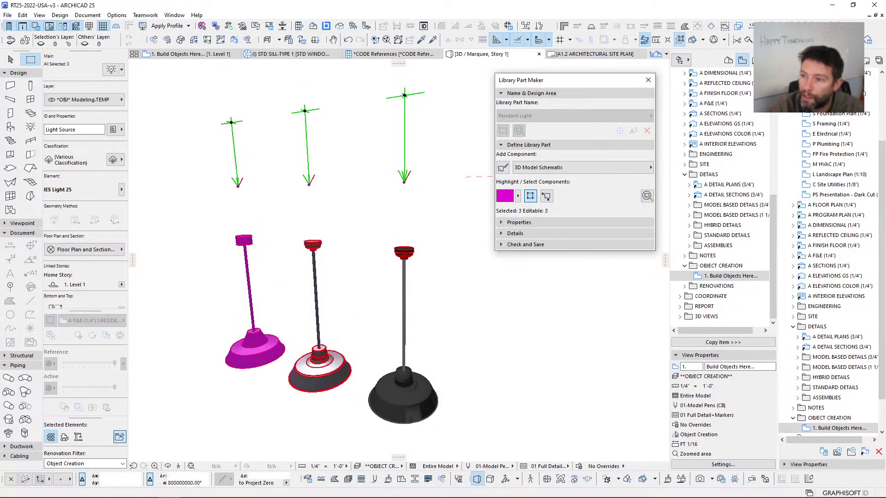
pyautogui.click(405, 96)
pyautogui.keyDown('shift'); pyautogui.moveTo(409, 142); pyautogui.dragTo(300, 185, button='middle'); pyautogui.keyUp('shift')
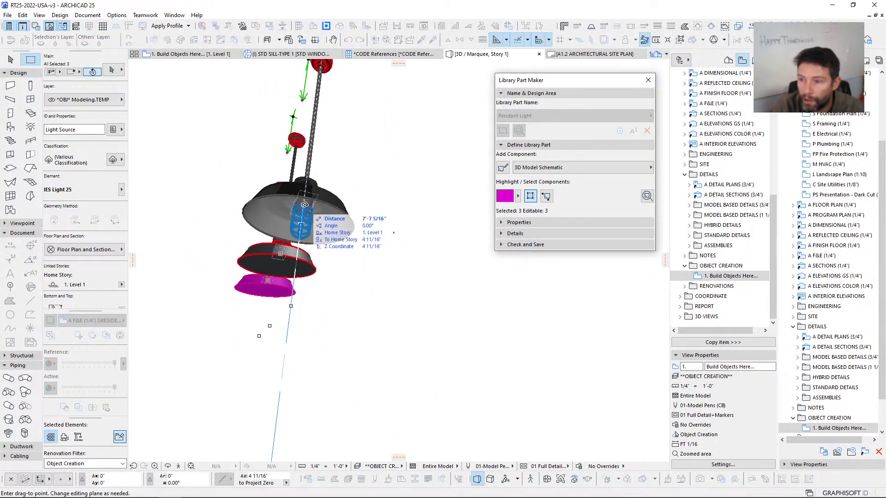
pyautogui.click(306, 210)
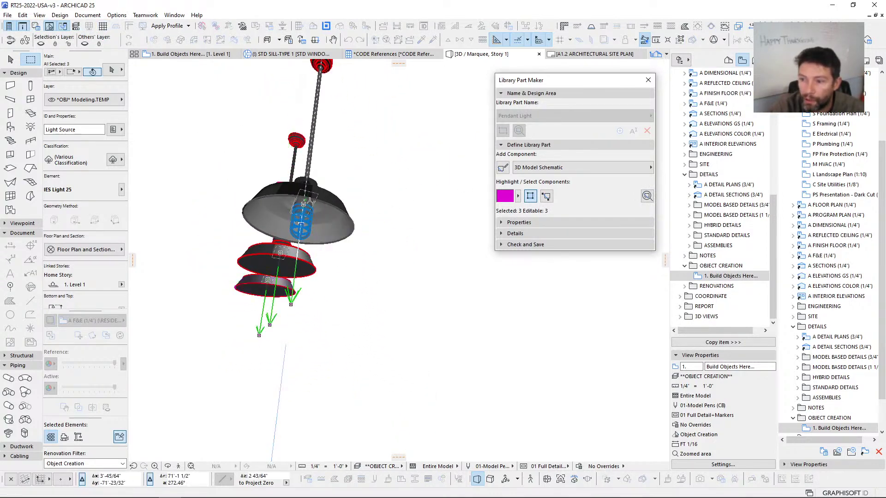
# Step: Lower the three light sources slightly further into the full model's bulb cage and deselect them
pyautogui.hotkey('ctrl', 'd')
pyautogui.click(304, 206)
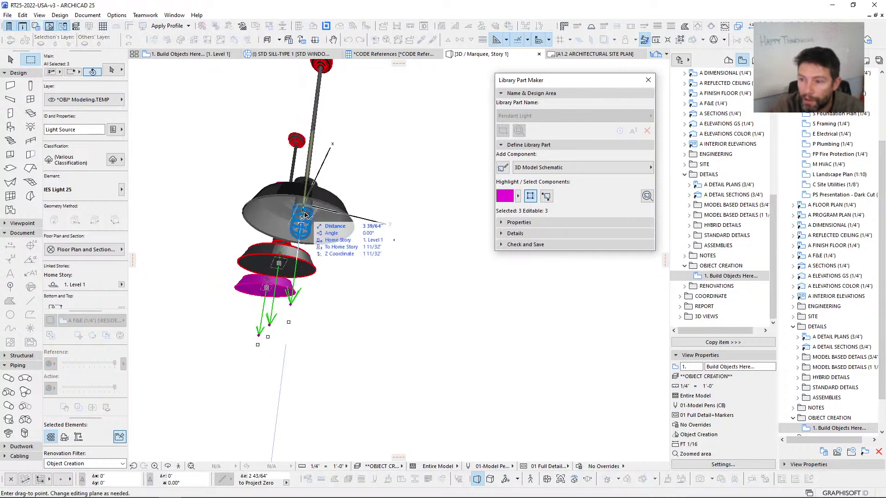
pyautogui.click(302, 212)
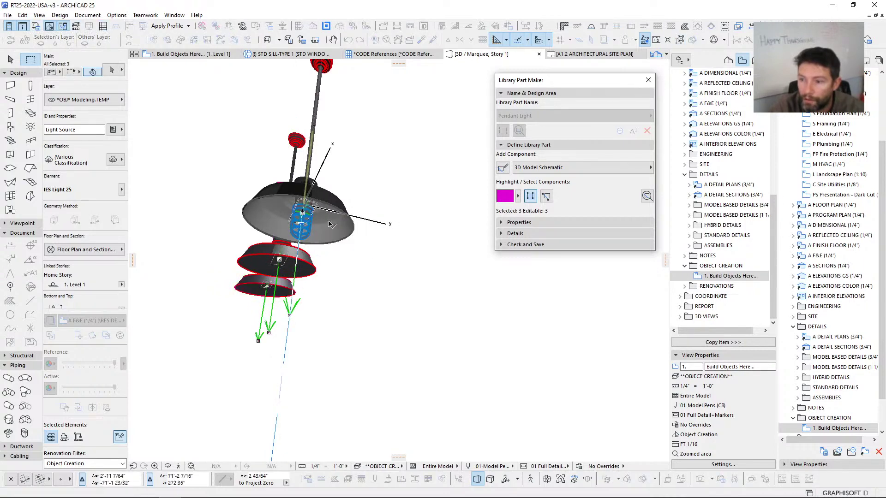
pyautogui.keyDown('shift'); pyautogui.moveTo(304, 222); pyautogui.dragTo(375, 203, button='middle'); pyautogui.keyUp('shift')
pyautogui.press('Escape')
pyautogui.press('Escape')
pyautogui.press('Escape')
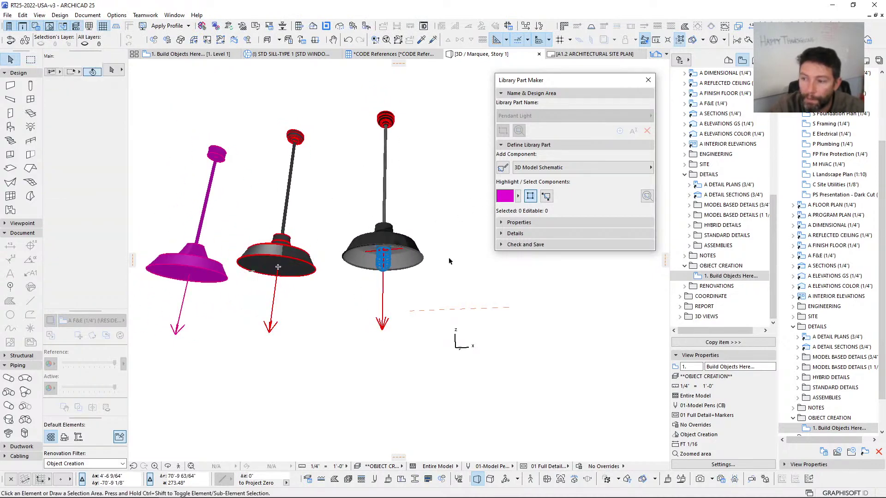
# Step: Examine the undersides of the simplified and schematic pendant models and the positions of their light sources
pyautogui.keyDown('shift'); pyautogui.moveTo(443, 286); pyautogui.dragTo(309, 260, button='middle'); pyautogui.keyUp('shift')
pyautogui.scroll(3, 369, 276)
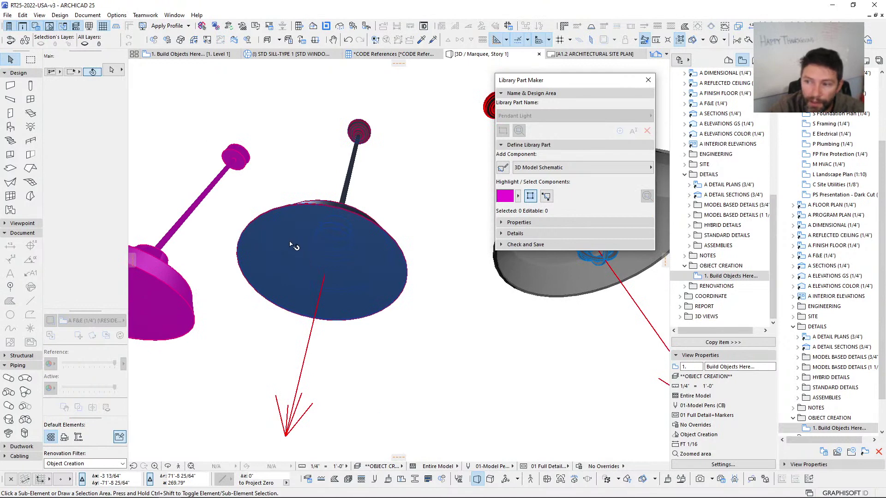
pyautogui.click(290, 244)
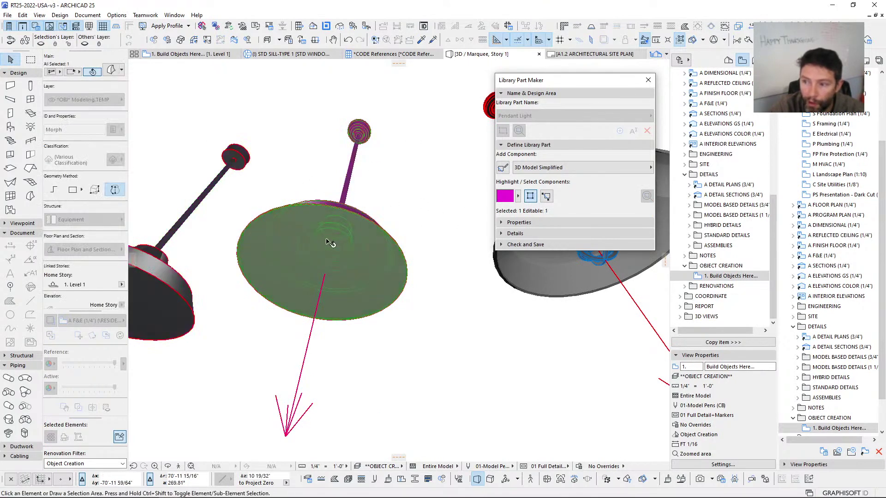
pyautogui.keyDown('shift'); pyautogui.moveTo(335, 269); pyautogui.dragTo(458, 280, button='middle'); pyautogui.keyUp('shift')
pyautogui.press('Escape')
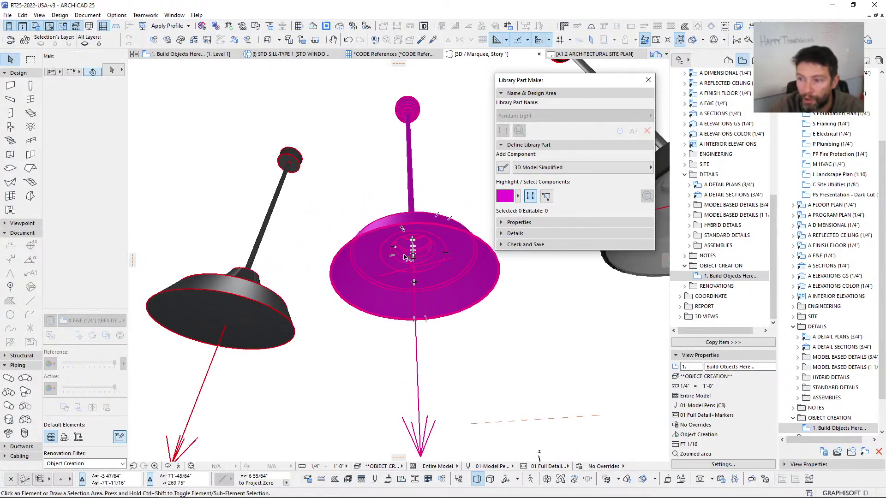
pyautogui.keyDown('shift'); pyautogui.moveTo(249, 325); pyautogui.dragTo(362, 272, button='middle'); pyautogui.keyUp('shift')
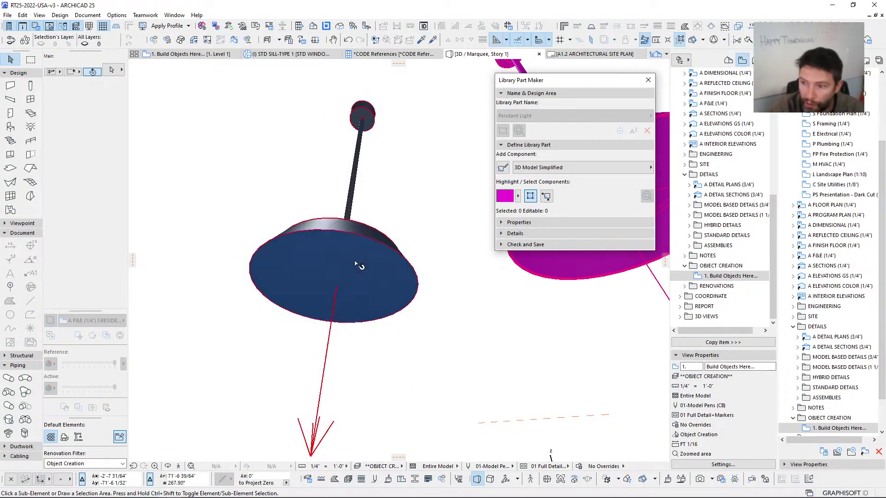
pyautogui.click(360, 265)
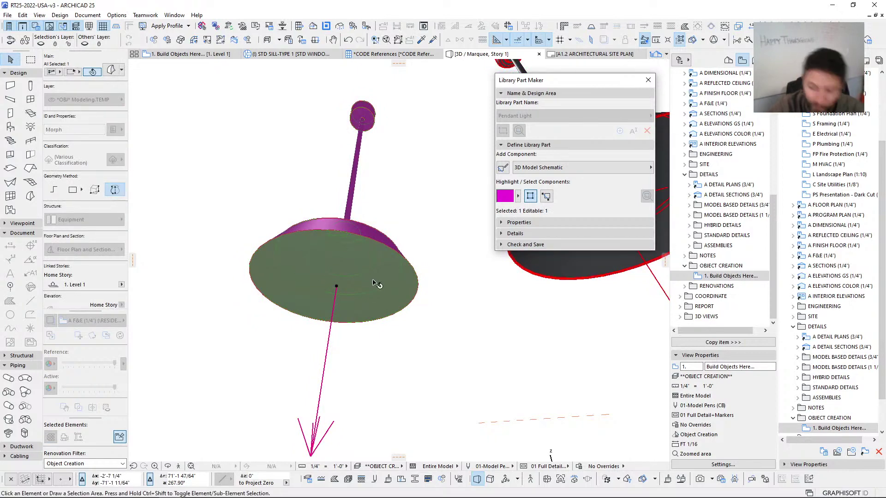
pyautogui.press('Escape')
pyautogui.keyDown('shift'); pyautogui.moveTo(376, 284); pyautogui.dragTo(155, 227, button='middle'); pyautogui.keyUp('shift')
pyautogui.scroll(-5, 411, 310)
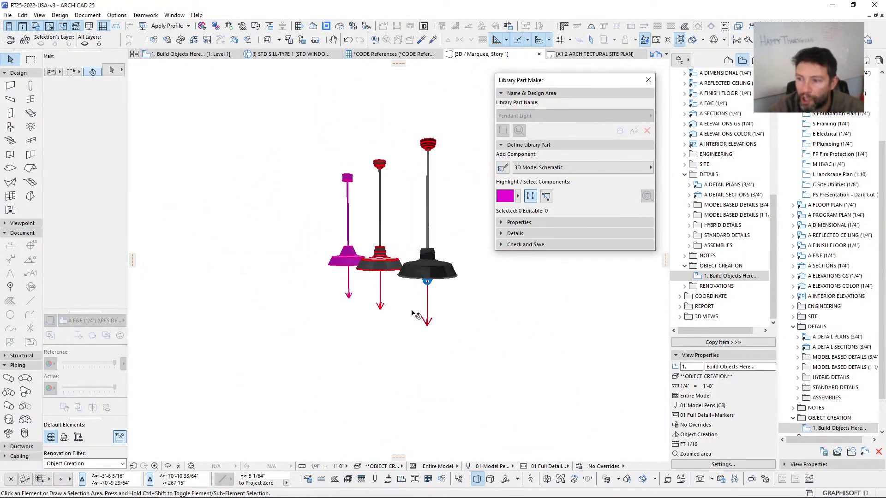
pyautogui.keyDown('shift'); pyautogui.moveTo(411, 310); pyautogui.dragTo(366, 279, button='middle'); pyautogui.keyUp('shift')
# Step: Return to the floor plan, enlarge the Library Part Maker, expand the library part's properties and details, and enter contrabim as author
pyautogui.press('F2')
pyautogui.moveTo(574, 80); pyautogui.dragTo(574, 76)
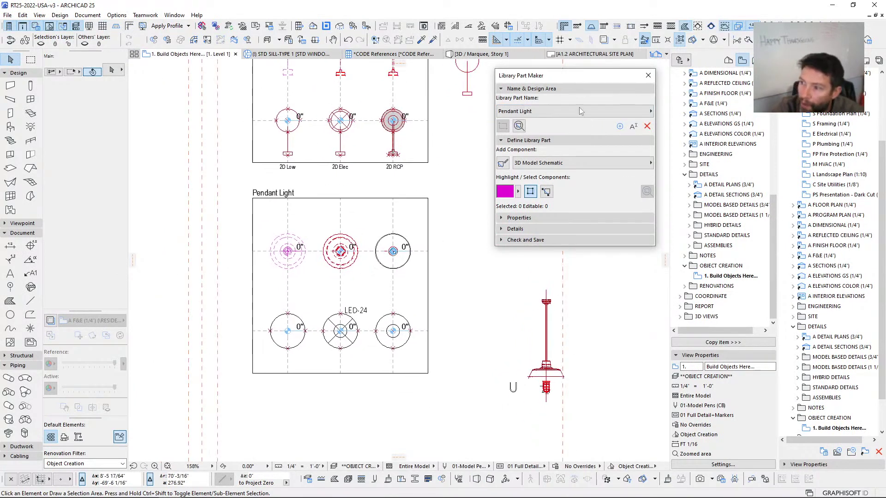
pyautogui.moveTo(654, 248); pyautogui.dragTo(658, 401)
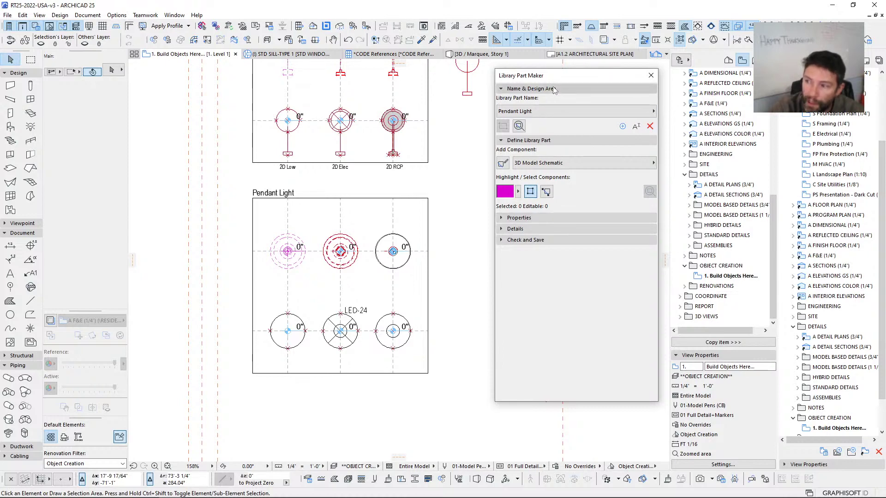
pyautogui.moveTo(564, 81); pyautogui.dragTo(553, 76)
pyautogui.click(518, 211)
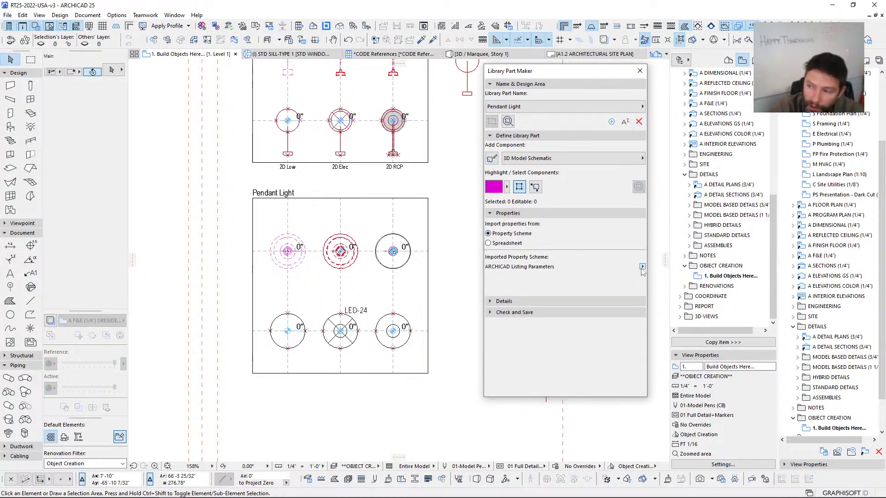
pyautogui.click(572, 301)
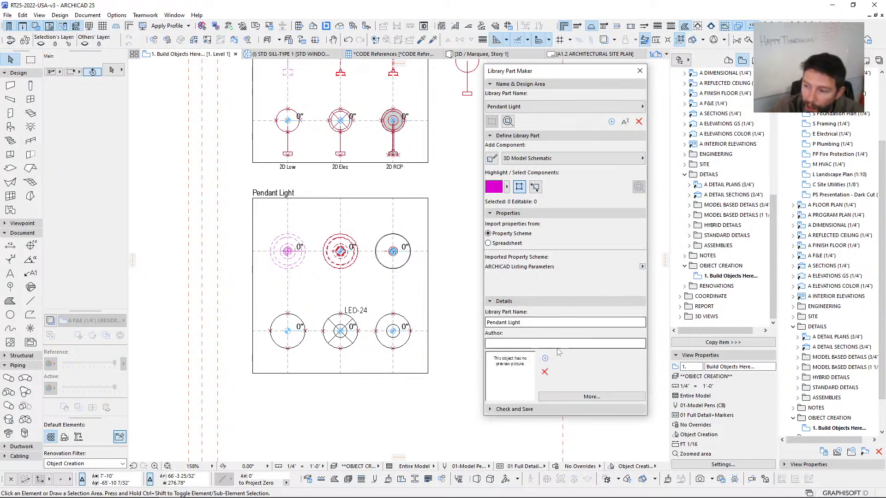
pyautogui.click(501, 342)
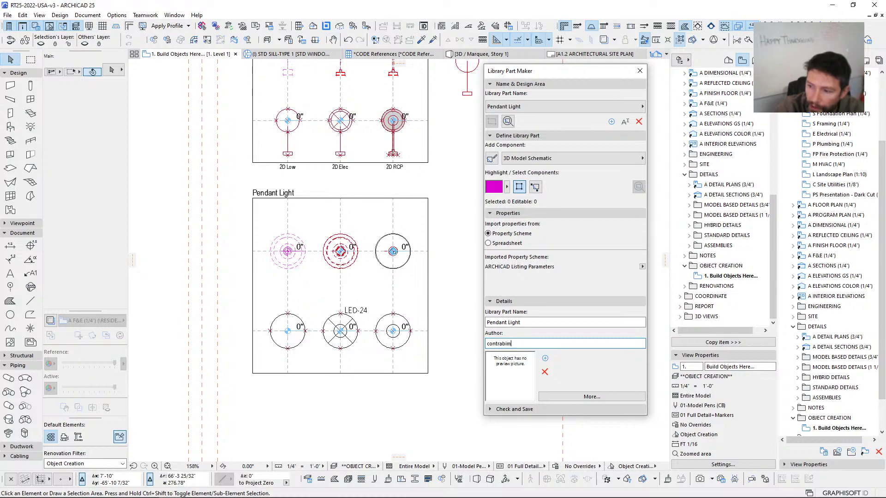
# Step: Enclose only the full pendant model in a marquee on the floor plan and display it alone in 3D
pyautogui.moveTo(573, 72); pyautogui.dragTo(613, 72)
pyautogui.moveTo(449, 239); pyautogui.dragTo(410, 238, button='middle')
pyautogui.click(31, 60)
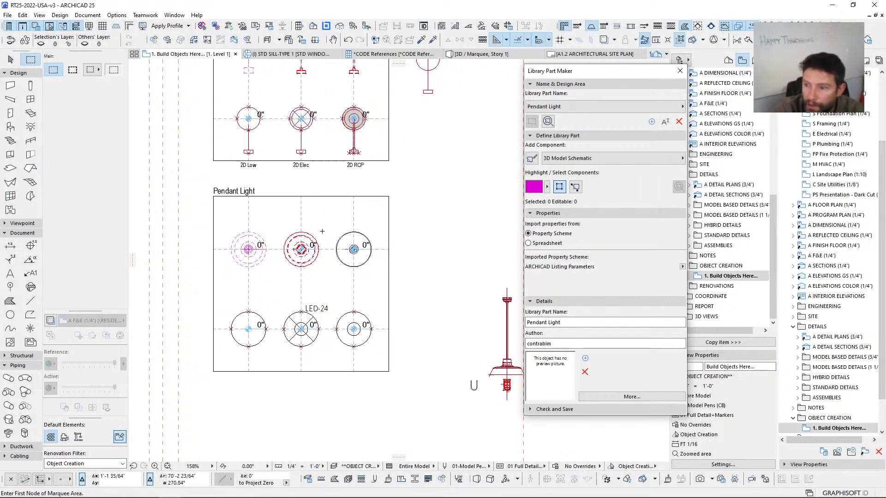
pyautogui.click(329, 221)
pyautogui.click(380, 275)
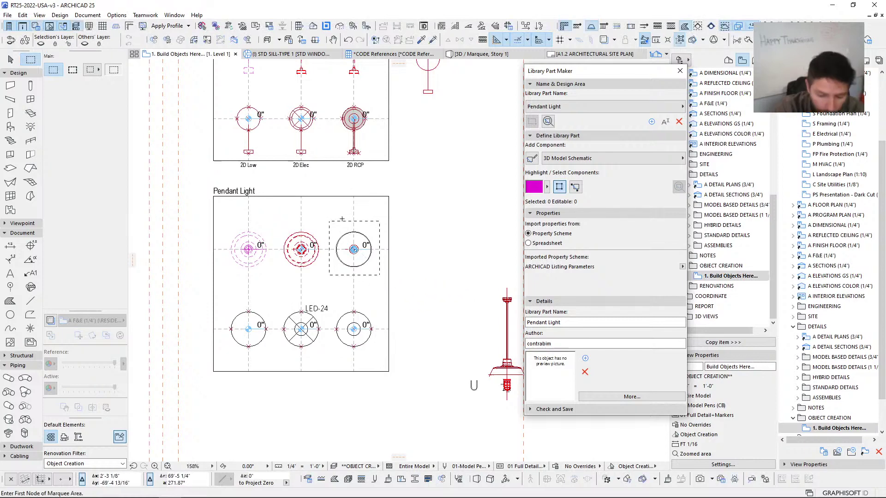
pyautogui.press('F5')
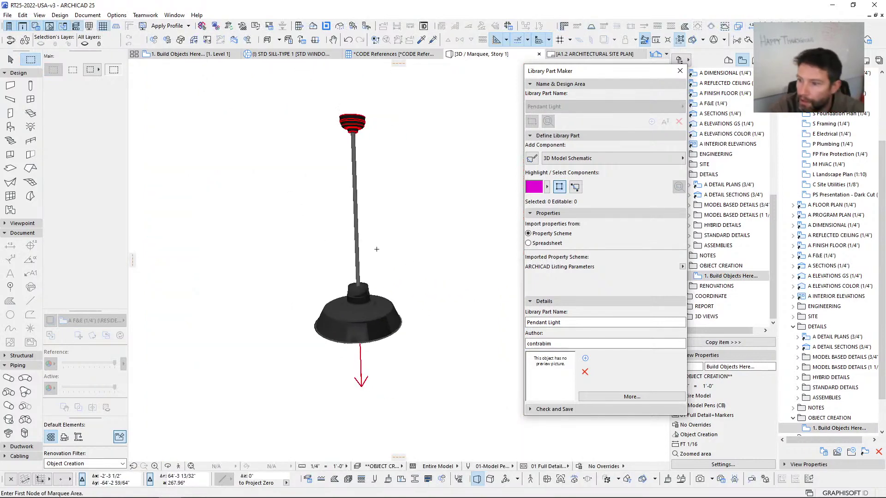
# Step: Switch to Snipping Tool and capture the full pendant model seen from slightly below, including its bulb cage and light source arrow
pyautogui.scroll(4, 373, 248)
pyautogui.keyDown('shift'); pyautogui.moveTo(373, 247); pyautogui.dragTo(360, 233, button='middle'); pyautogui.keyUp('shift')
pyautogui.scroll(-7, 359, 230)
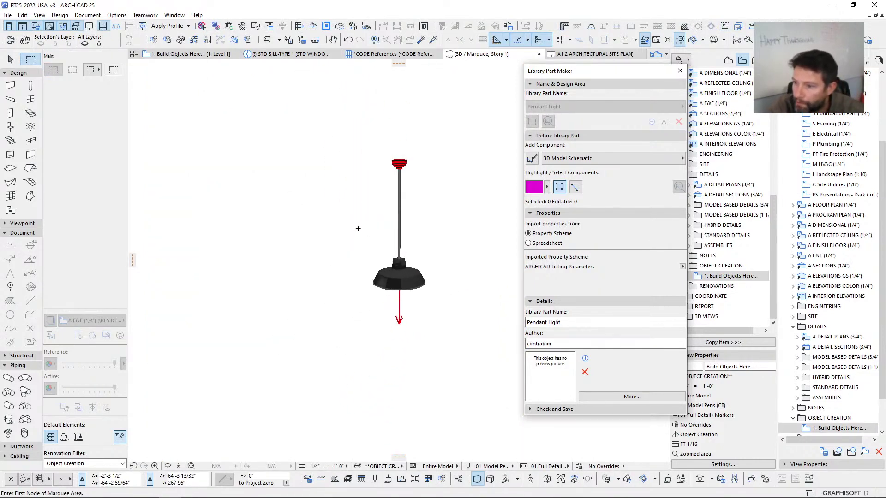
pyautogui.scroll(6, 358, 228)
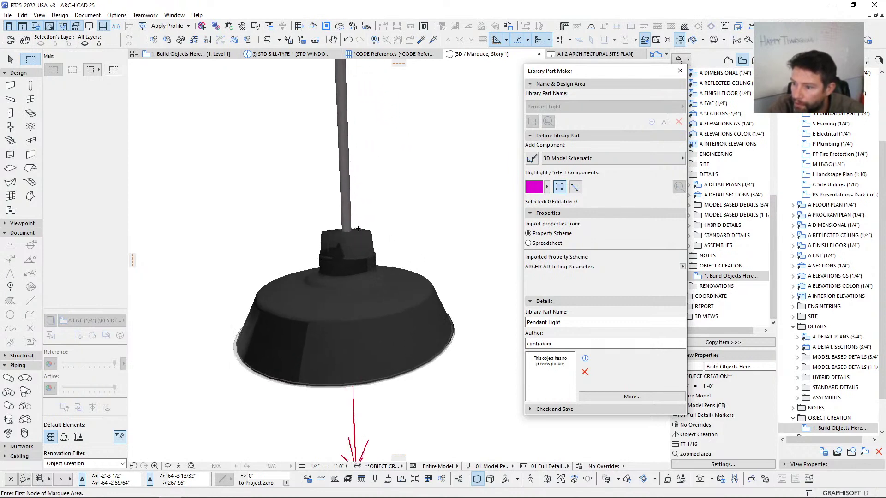
pyautogui.keyDown('shift'); pyautogui.moveTo(358, 228); pyautogui.dragTo(388, 301, button='middle'); pyautogui.keyUp('shift')
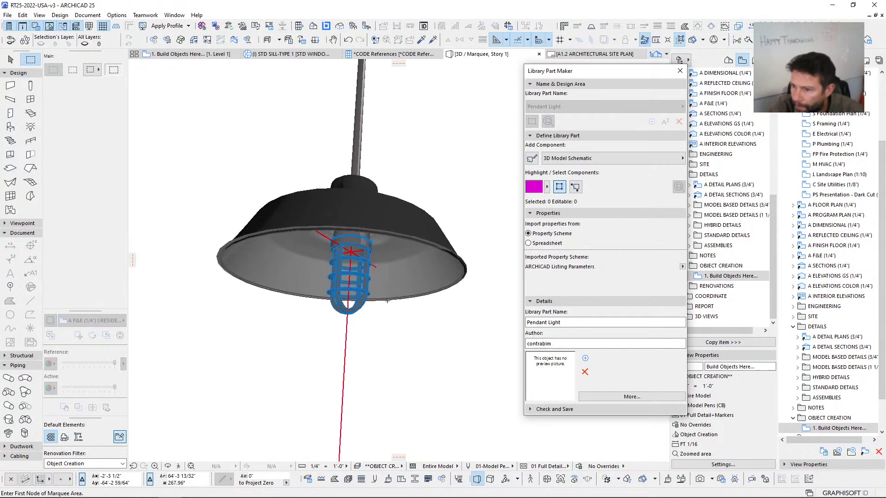
pyautogui.moveTo(598, 74); pyautogui.dragTo(638, 86)
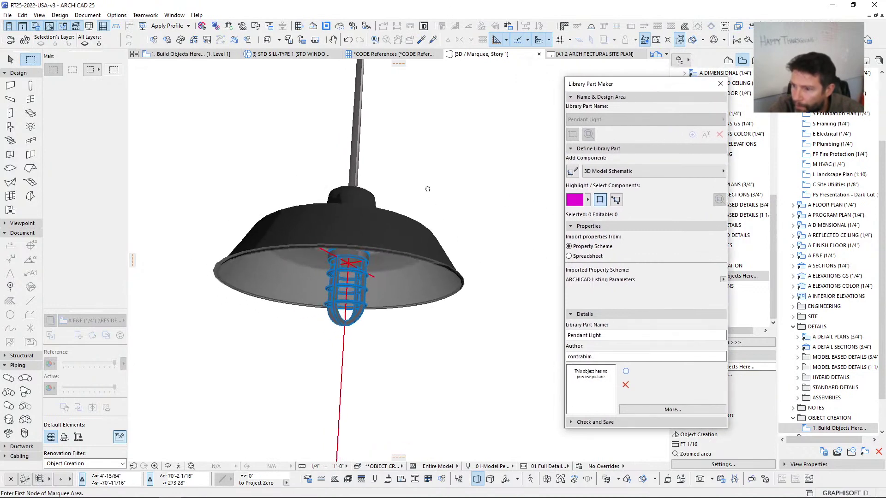
pyautogui.keyDown('shift'); pyautogui.moveTo(441, 475); pyautogui.dragTo(415, 497, button='middle'); pyautogui.keyUp('shift')
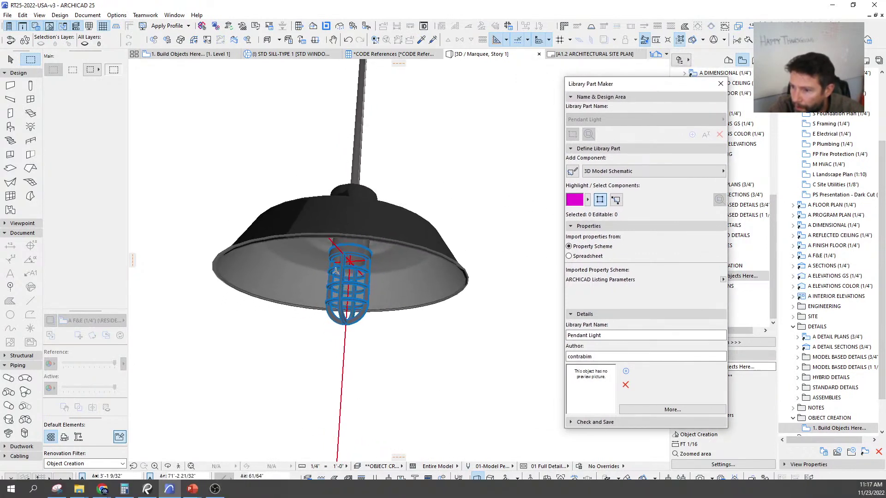
pyautogui.scroll(-4, 336, 271)
pyautogui.scroll(3, 337, 280)
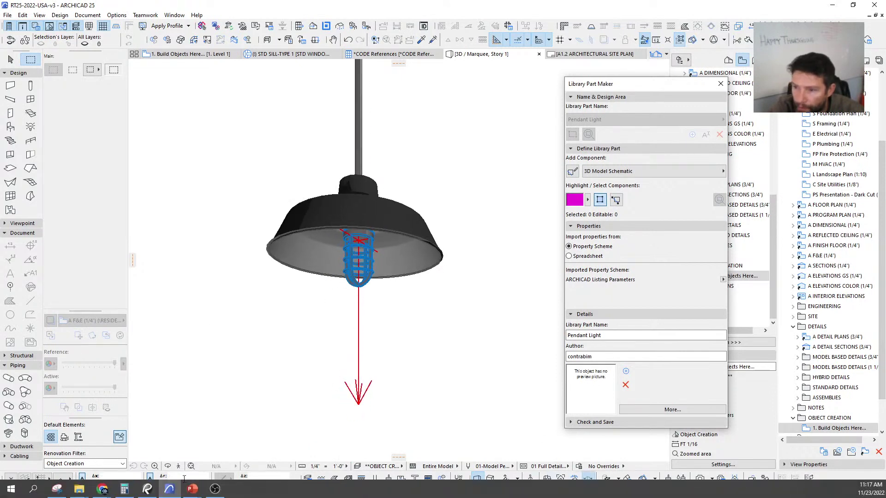
pyautogui.click(57, 489)
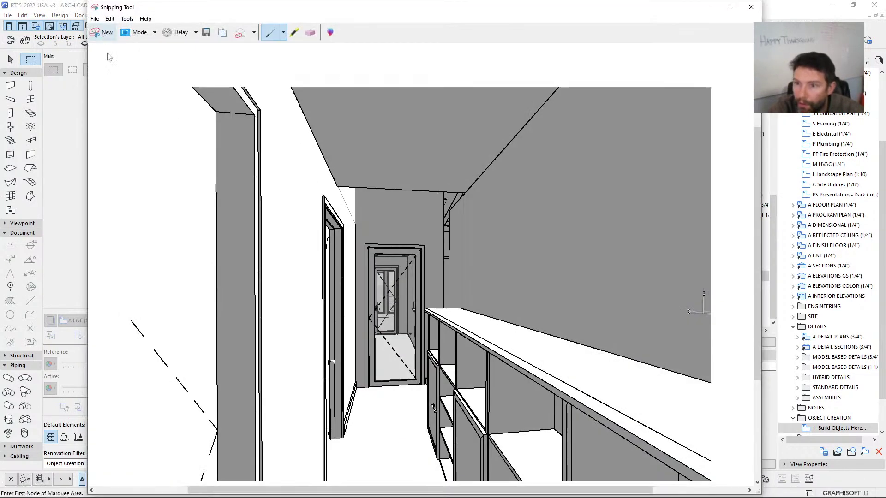
pyautogui.click(106, 55)
pyautogui.moveTo(240, 128); pyautogui.dragTo(463, 420)
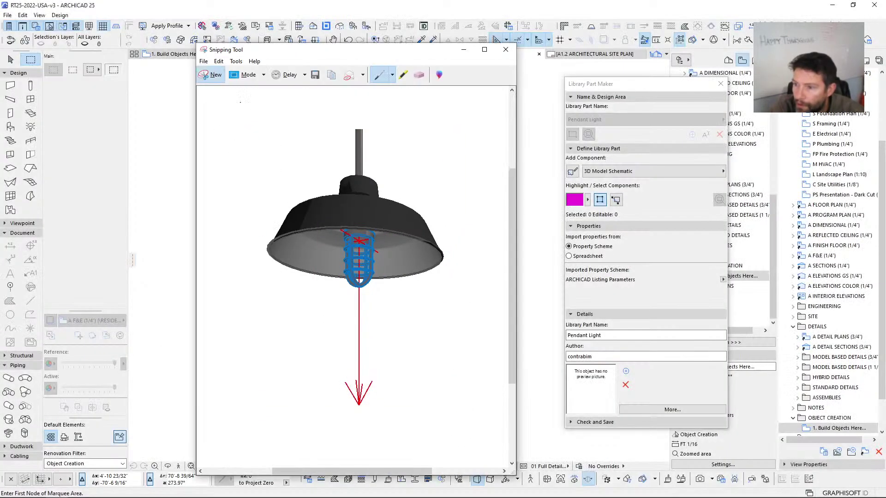
# Step: Save the captured picture of the pendant model to the desktop as the PNG file Pendant Light 3D
pyautogui.click(219, 61)
pyautogui.click(230, 85)
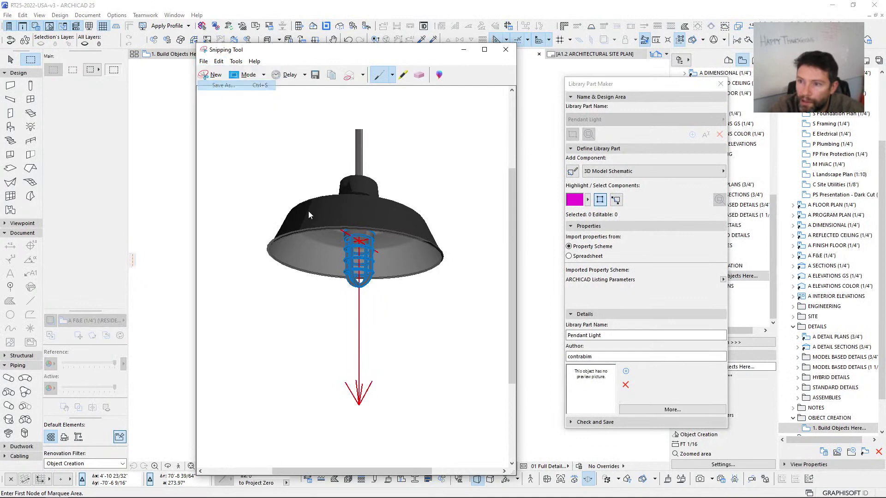
pyautogui.moveTo(329, 71); pyautogui.dragTo(0, 87)
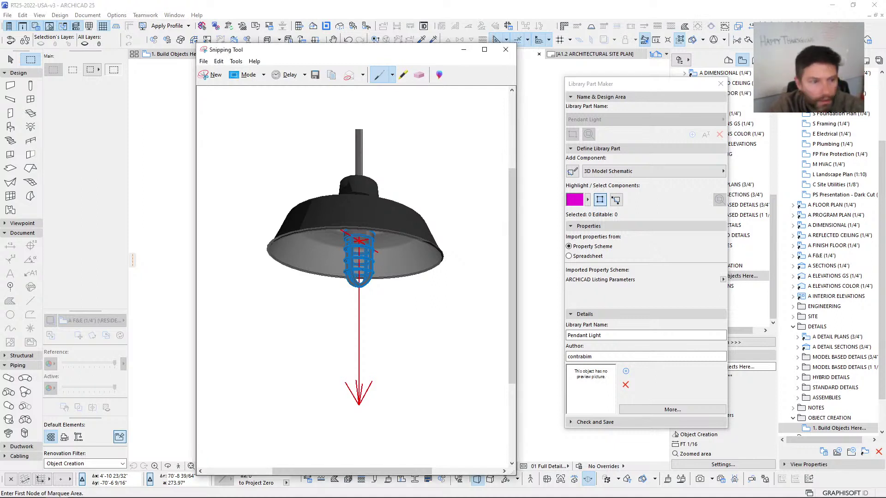
# Step: Load the Pendant Light 3D picture from the desktop as the library part's preview picture
pyautogui.click(626, 372)
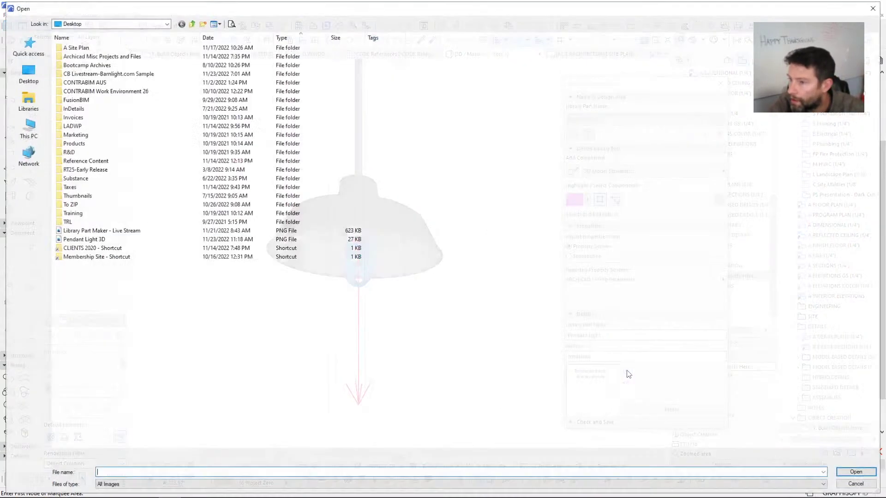
pyautogui.click(90, 240)
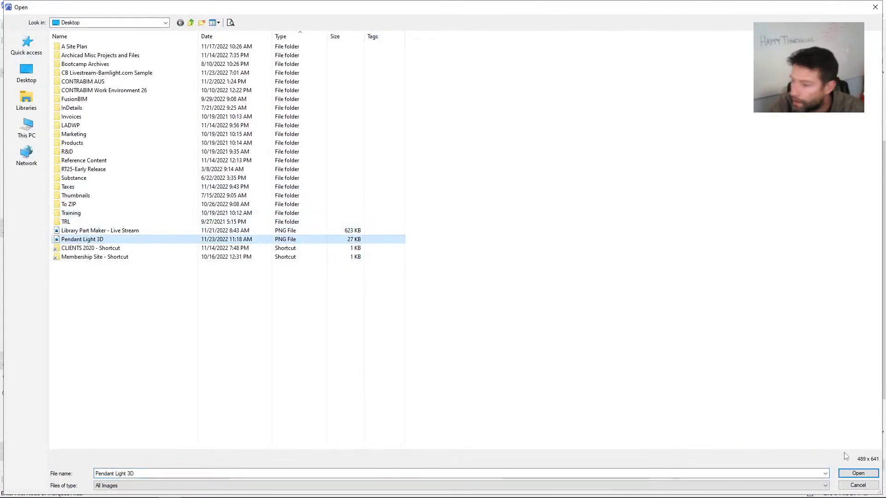
pyautogui.click(858, 474)
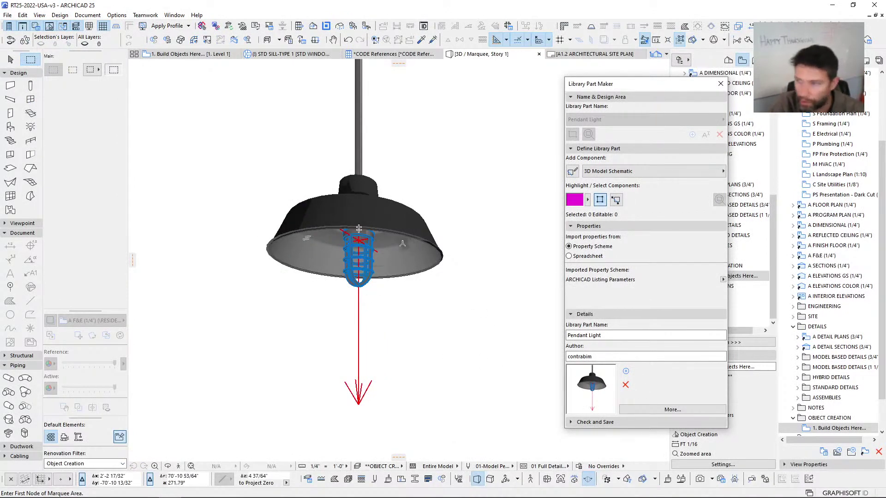
# Step: Review the library part's additional details, such as license, description and keywords, without changing them
pyautogui.click(653, 410)
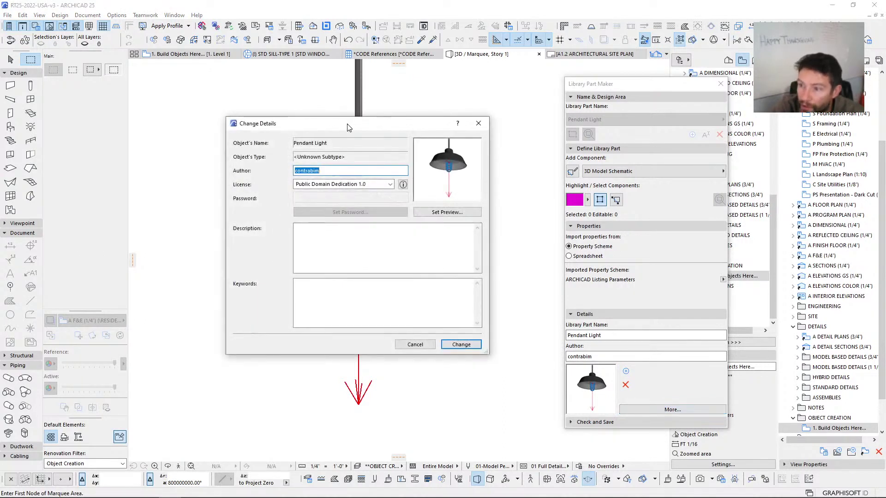
pyautogui.moveTo(348, 127); pyautogui.dragTo(315, 120)
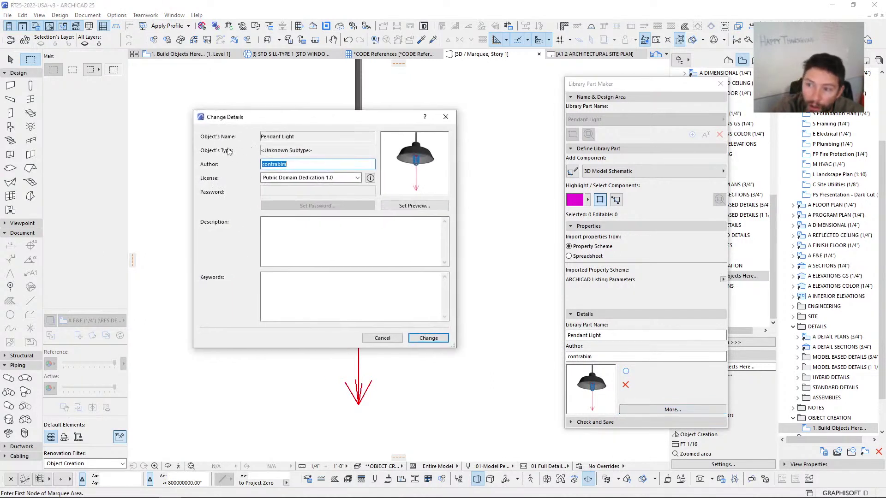
pyautogui.click(381, 339)
pyautogui.click(618, 336)
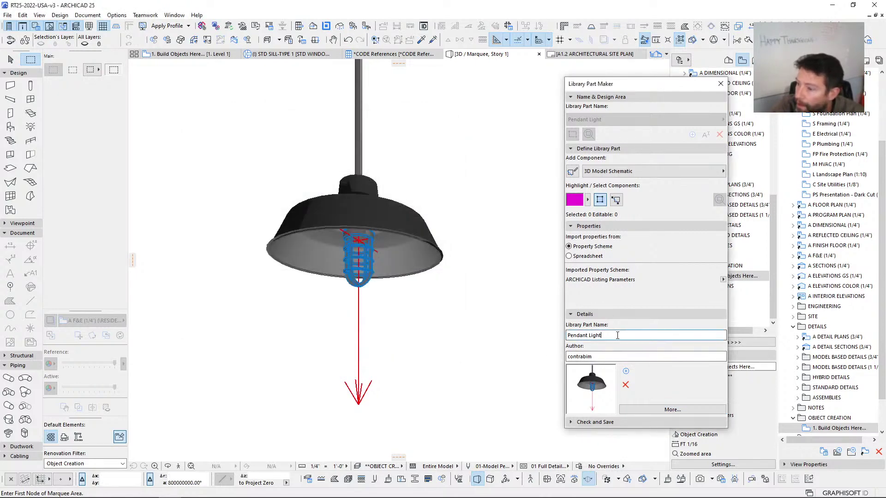
# Step: Collapse the library part's details, expand the check and save settings, and choose Lamp as the library part type
pyautogui.moveTo(627, 85); pyautogui.dragTo(523, 58)
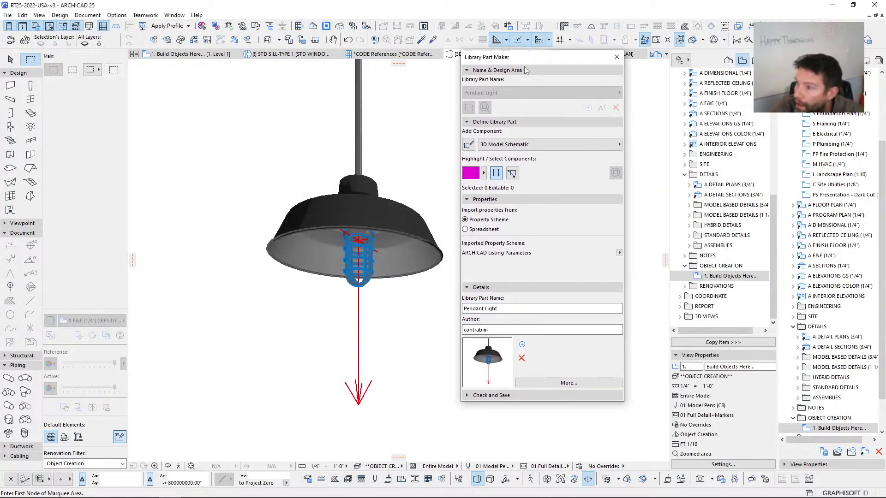
pyautogui.click(475, 287)
pyautogui.click(489, 299)
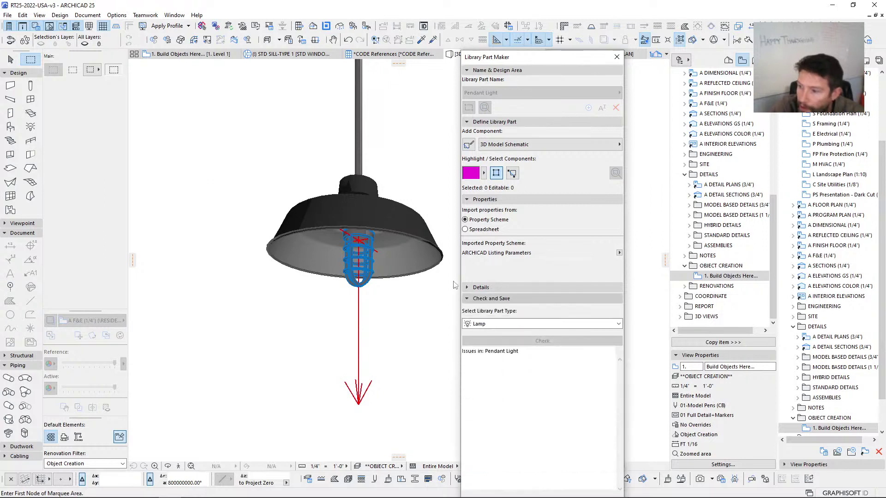
pyautogui.click(498, 274)
pyautogui.click(480, 315)
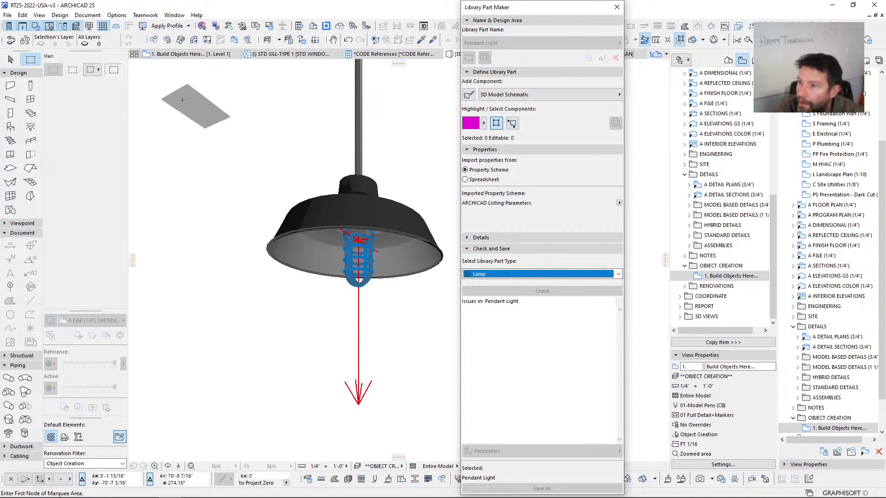
# Step: Return to the Build Objects Here floor plan and check the Pendant Light library part for issues
pyautogui.click(203, 54)
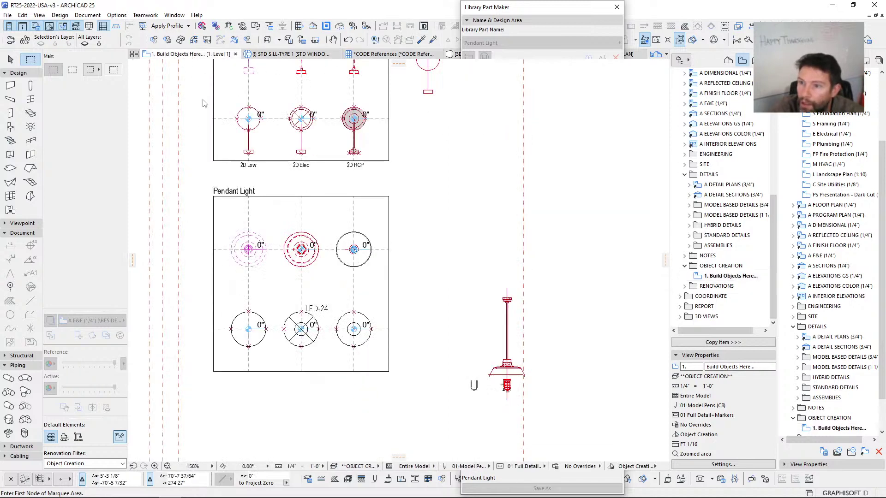
pyautogui.press('Escape')
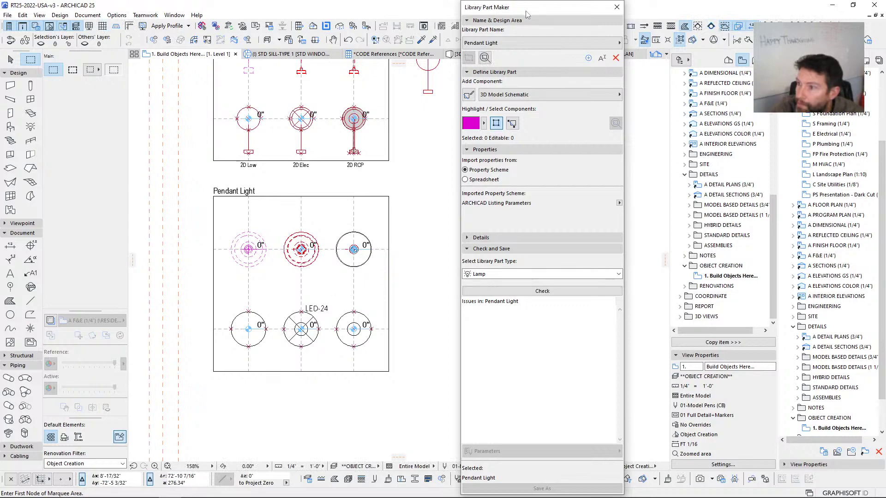
pyautogui.moveTo(527, 15); pyautogui.dragTo(568, 33)
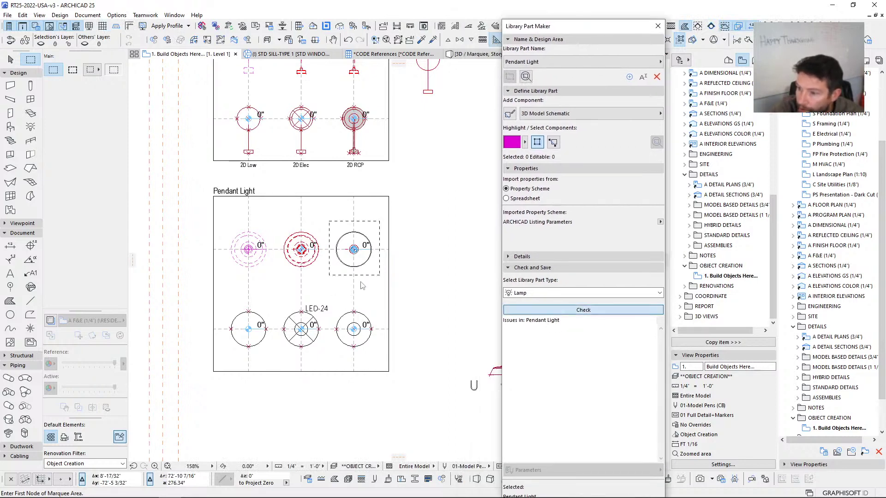
pyautogui.click(583, 310)
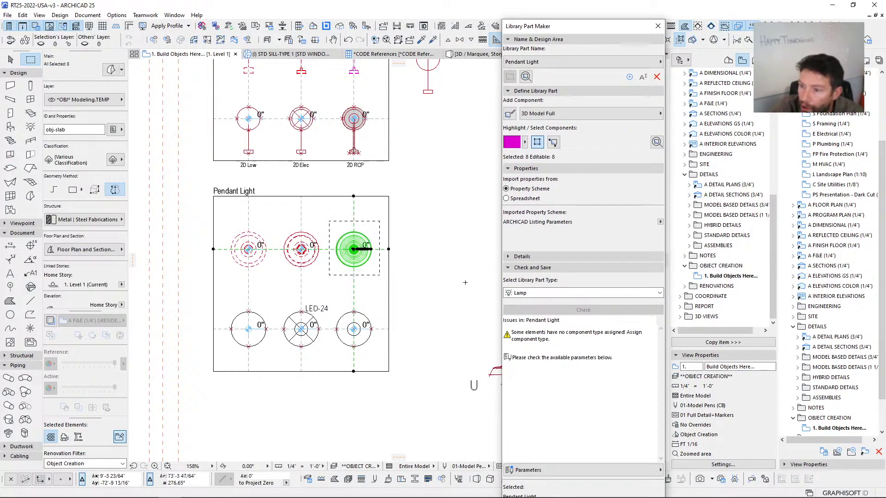
# Step: Move the unassigned dashed centre lines straight down out of the Pendant Light design area and check the library part again
pyautogui.press('Escape')
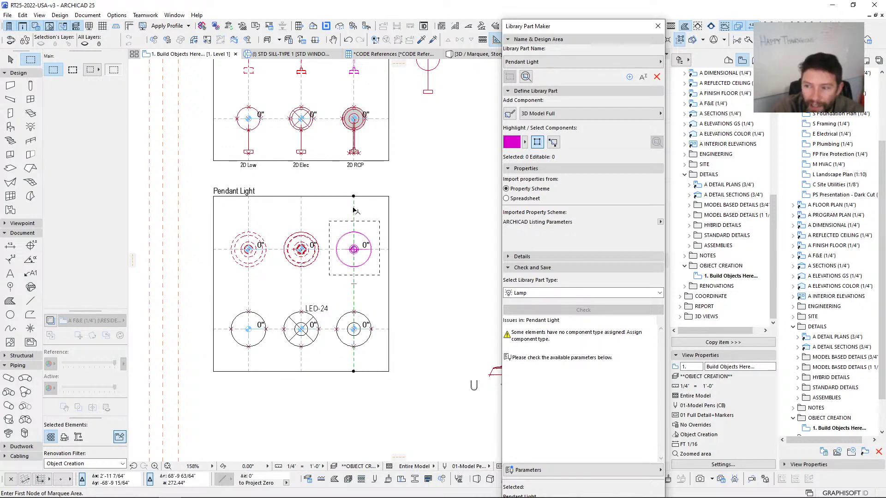
pyautogui.keyDown('shift'); pyautogui.click(302, 208); pyautogui.keyUp('shift')
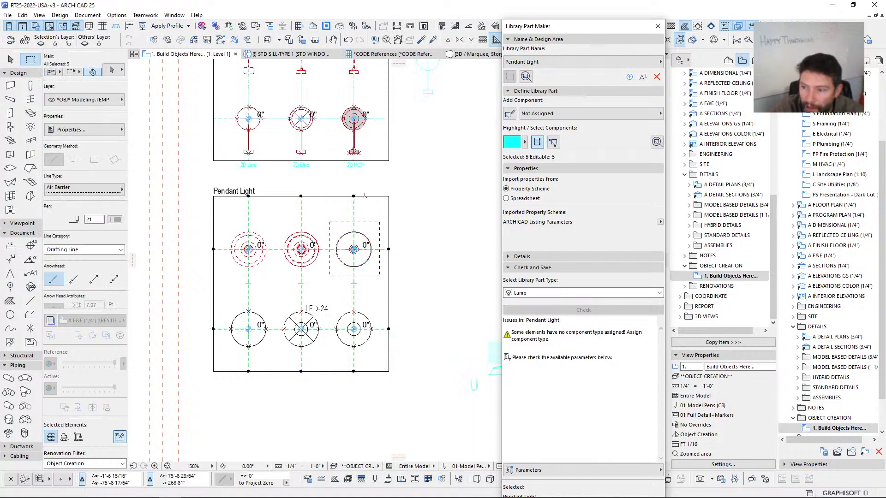
pyautogui.hotkey('ctrl', 'd')
pyautogui.click(357, 196)
pyautogui.click(361, 390)
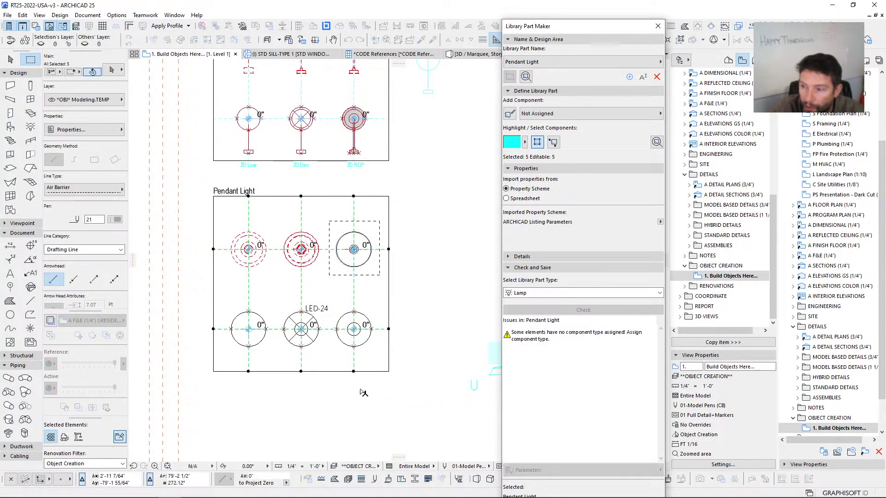
pyautogui.press('Escape')
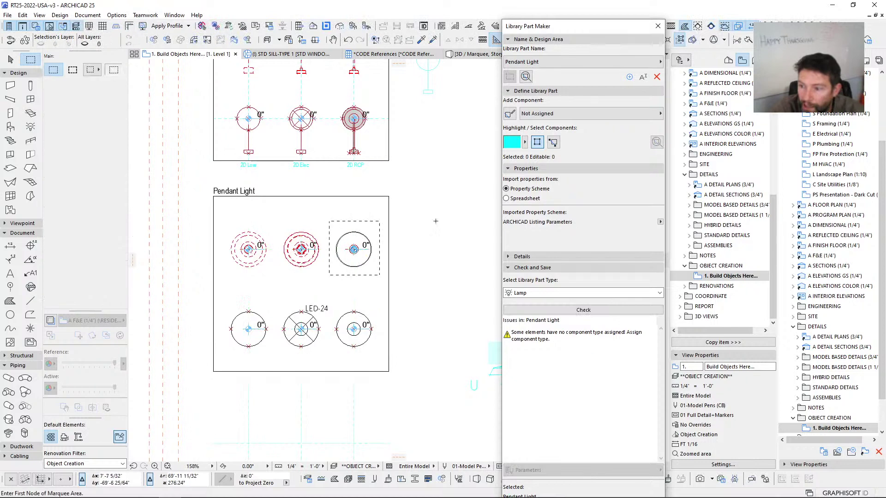
pyautogui.click(580, 332)
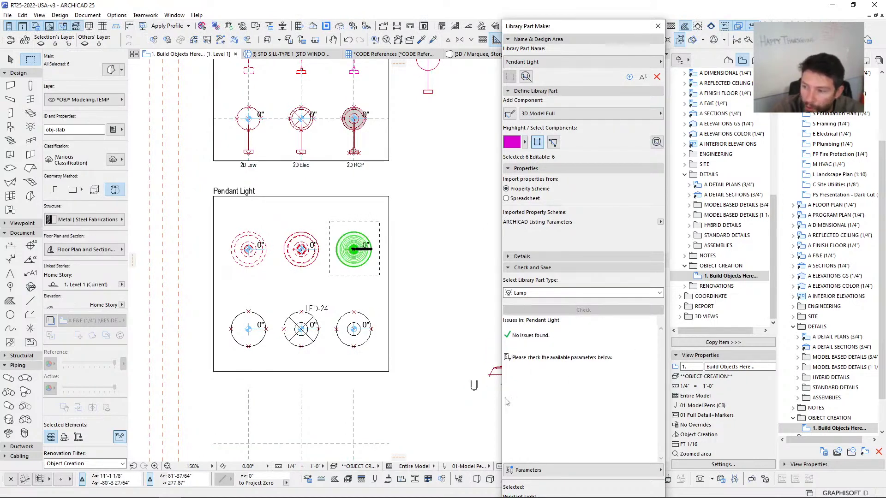
# Step: Examine the library part's available parameters, looking through its dimensions and its paint and metal surfaces
pyautogui.moveTo(584, 26); pyautogui.dragTo(567, 16)
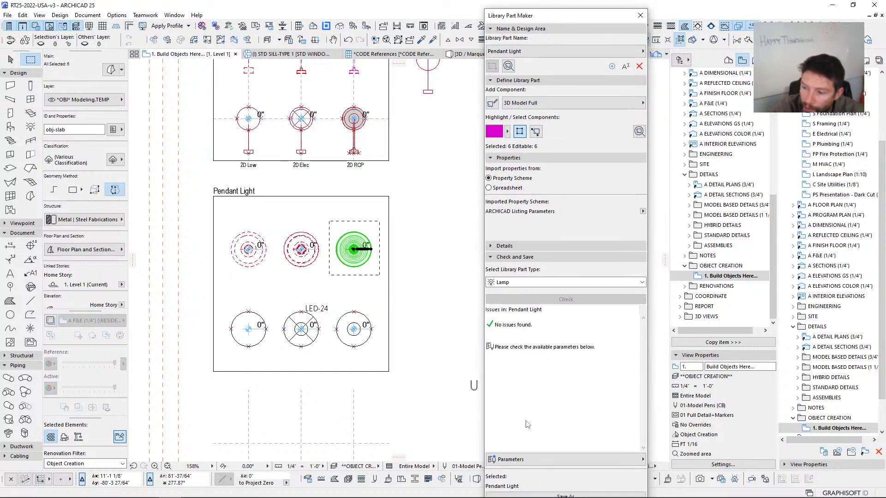
pyautogui.click(565, 459)
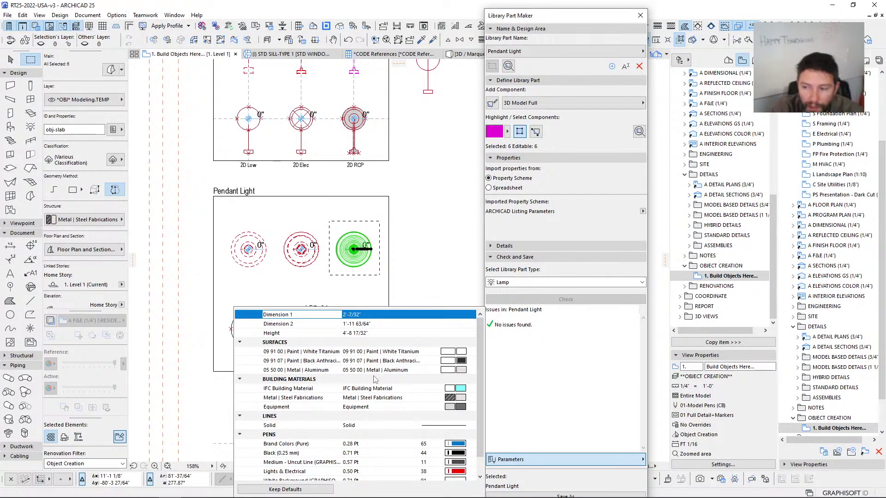
pyautogui.scroll(-1, 378, 380)
pyautogui.scroll(1, 382, 379)
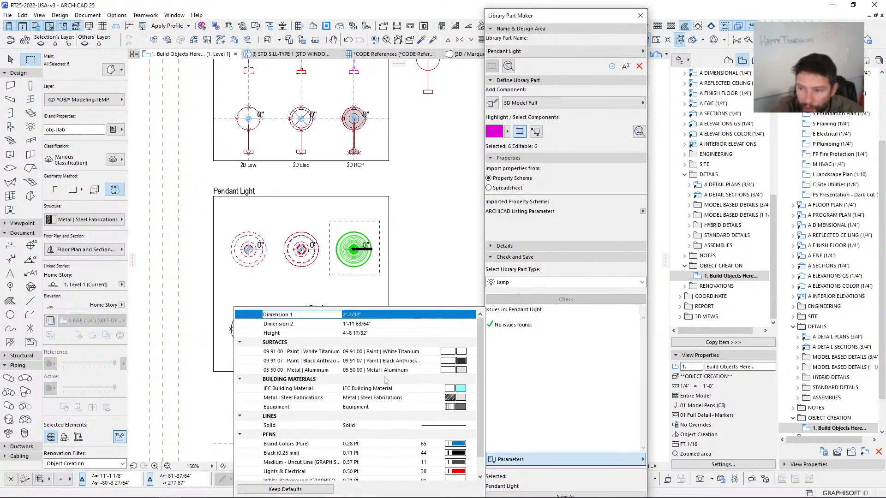
pyautogui.click(384, 352)
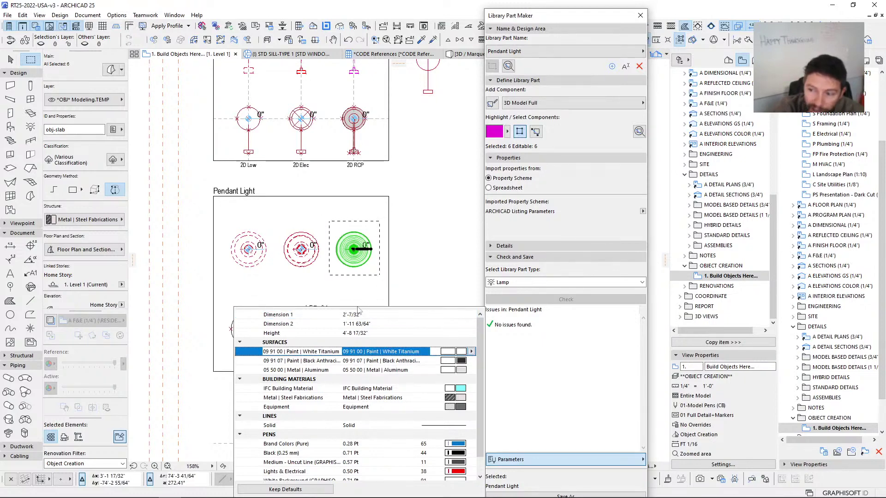
pyautogui.click(383, 361)
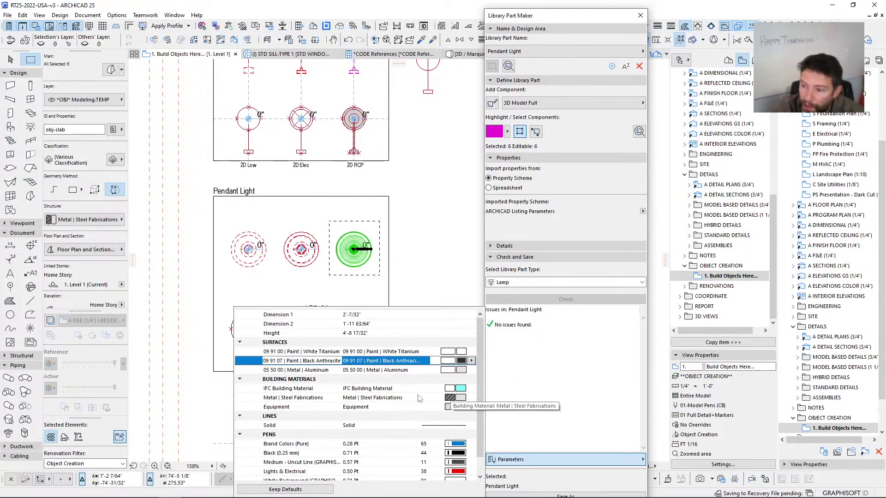
pyautogui.click(379, 371)
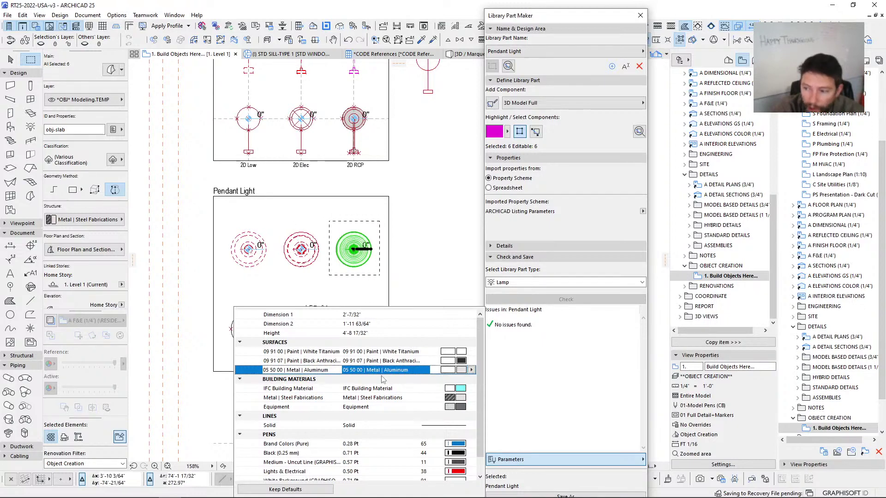
pyautogui.scroll(-1, 382, 376)
pyautogui.scroll(1, 383, 377)
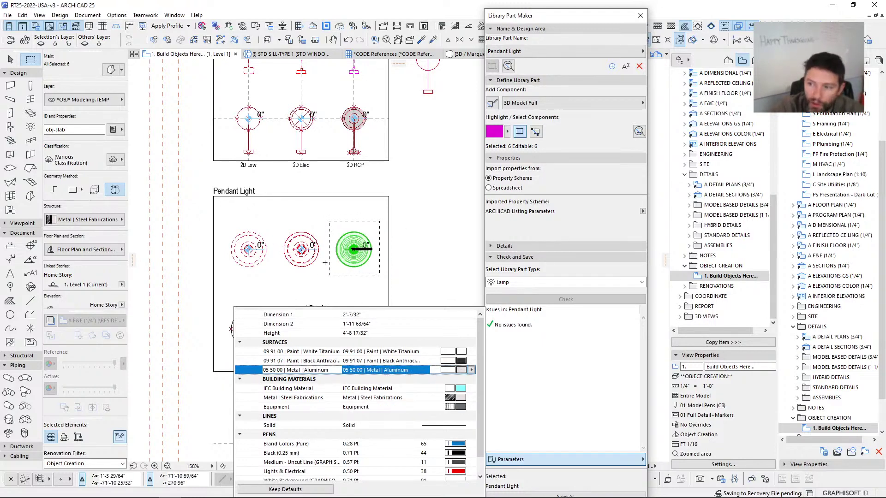
# Step: Look at the replacement choices for the IFC Building Material parameter, keep the current one, and close the parameters
pyautogui.scroll(-1, 397, 342)
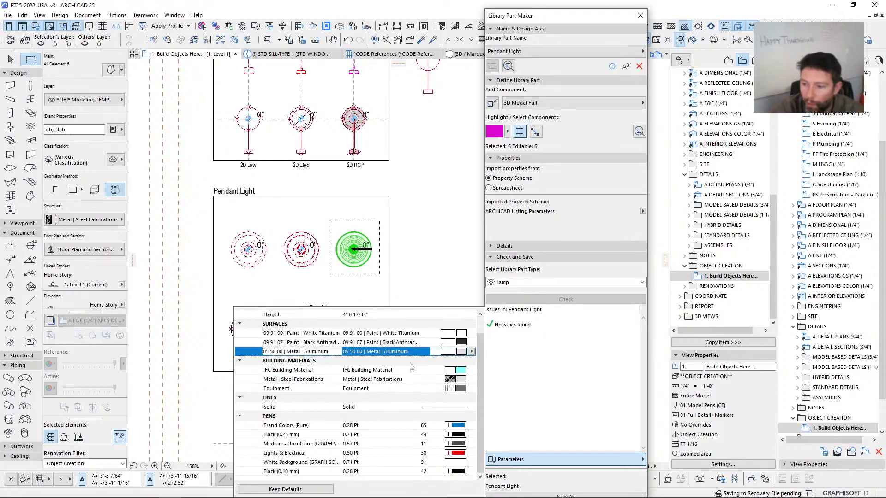
pyautogui.click(462, 370)
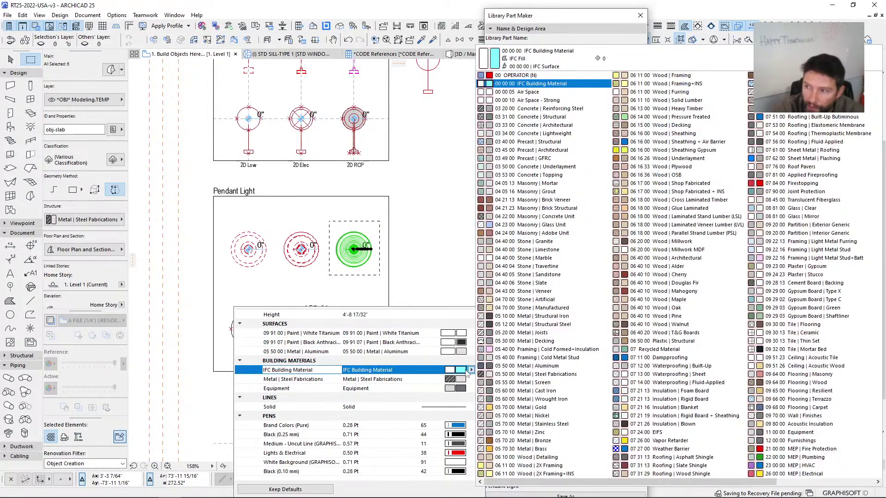
pyautogui.click(466, 373)
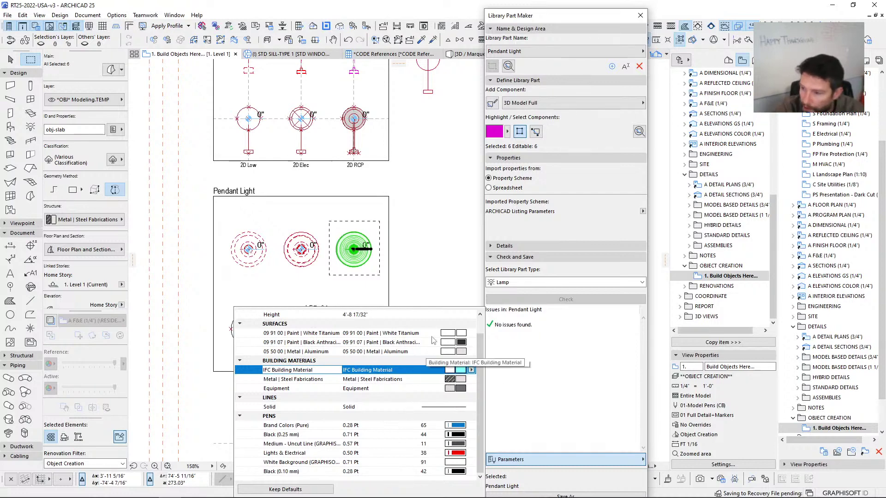
pyautogui.click(443, 280)
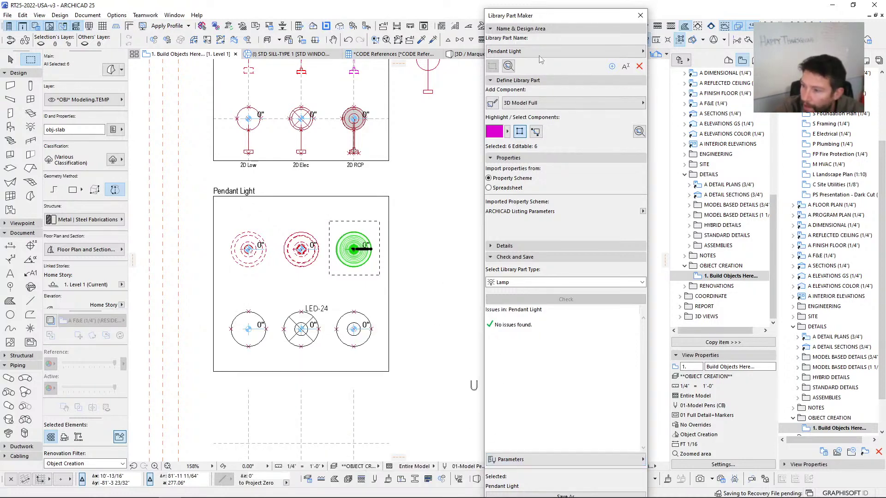
# Step: Save the Pendant Light library part as "Pendant Light 24in" in the Lamps folder of the embedded library
pyautogui.moveTo(556, 17); pyautogui.dragTo(553, 8)
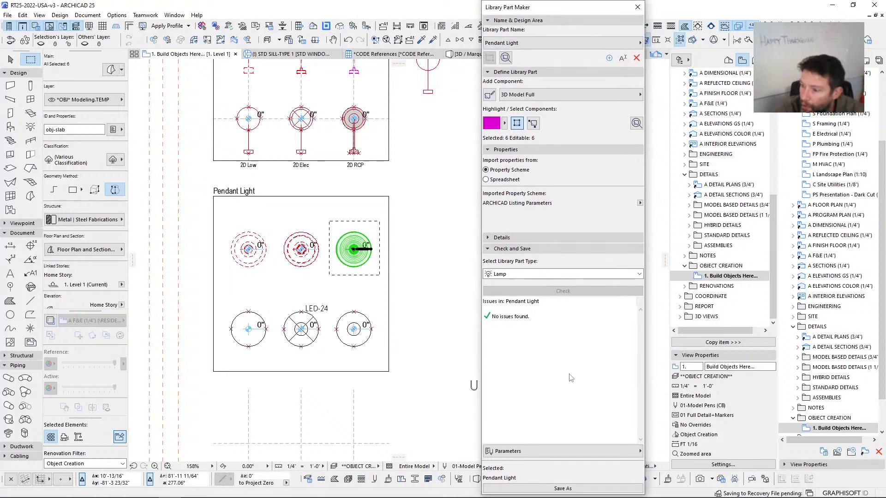
pyautogui.click(565, 487)
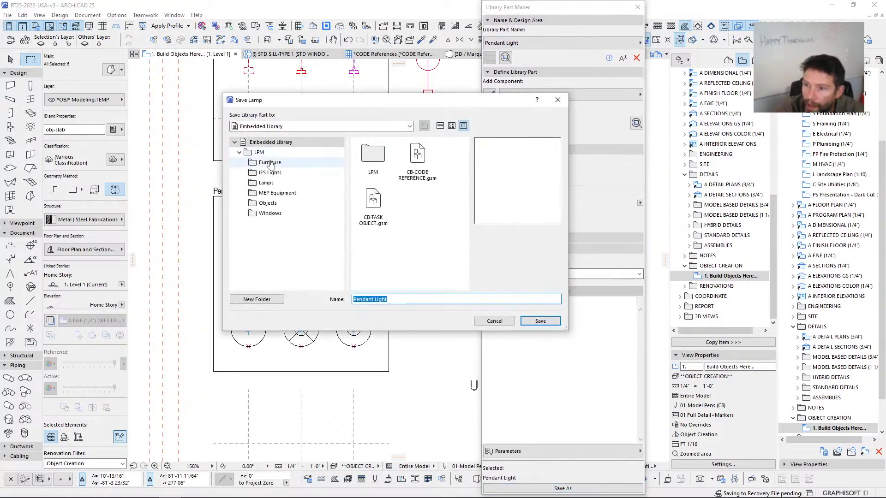
pyautogui.click(267, 183)
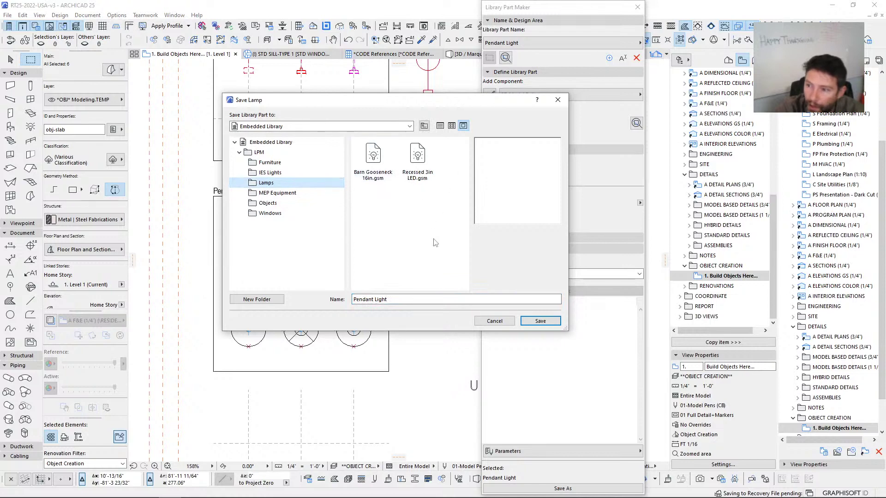
pyautogui.click(400, 300)
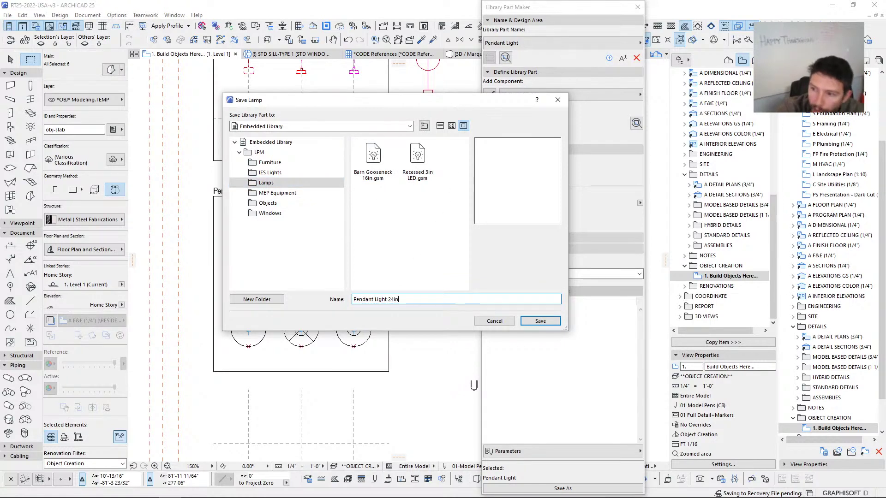
pyautogui.moveTo(390, 106); pyautogui.dragTo(411, 101)
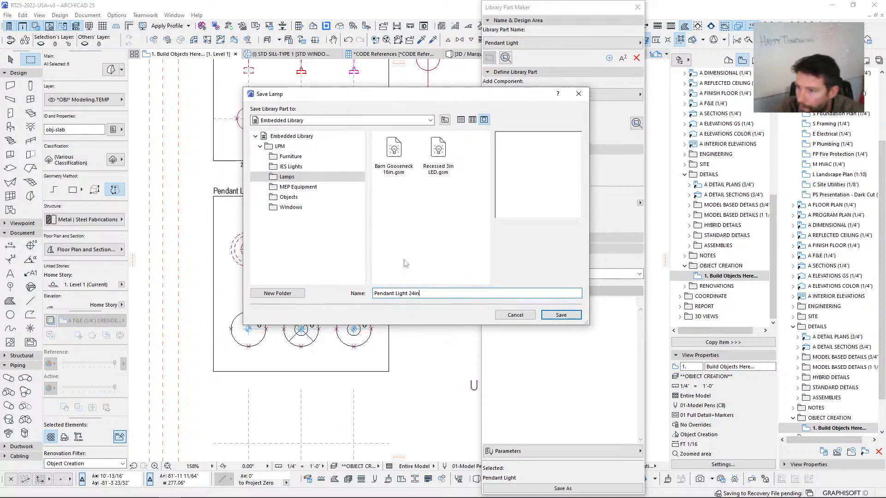
pyautogui.click(561, 315)
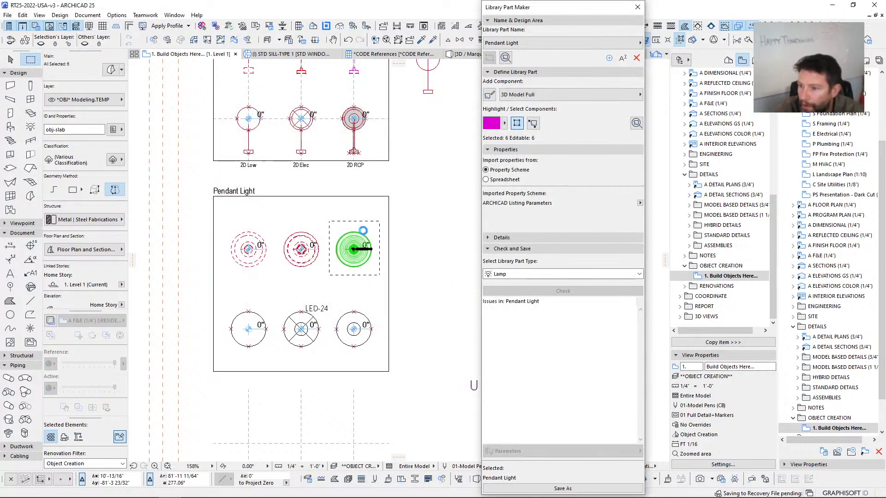
# Step: Place a Pendant Light 24in lamp in the empty space beside the Pendant Light design area and select it
pyautogui.scroll(3, 323, 317)
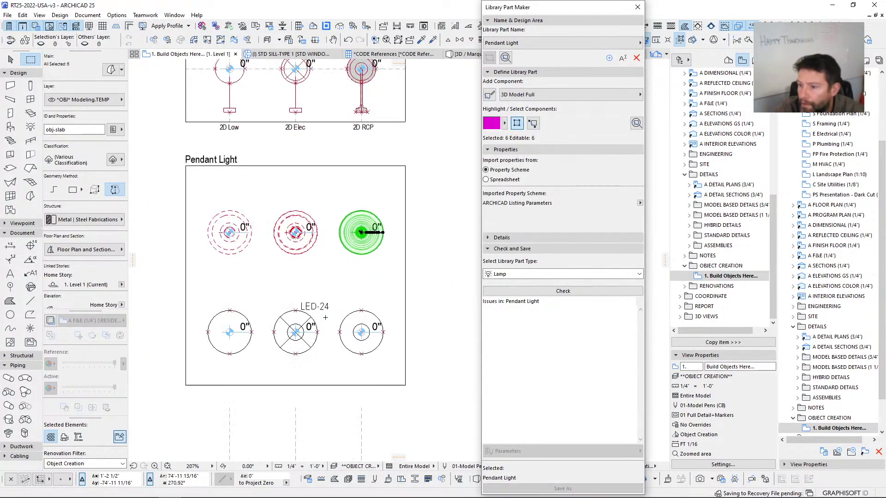
pyautogui.moveTo(398, 310); pyautogui.dragTo(266, 335, button='middle')
pyautogui.scroll(-4, 214, 262)
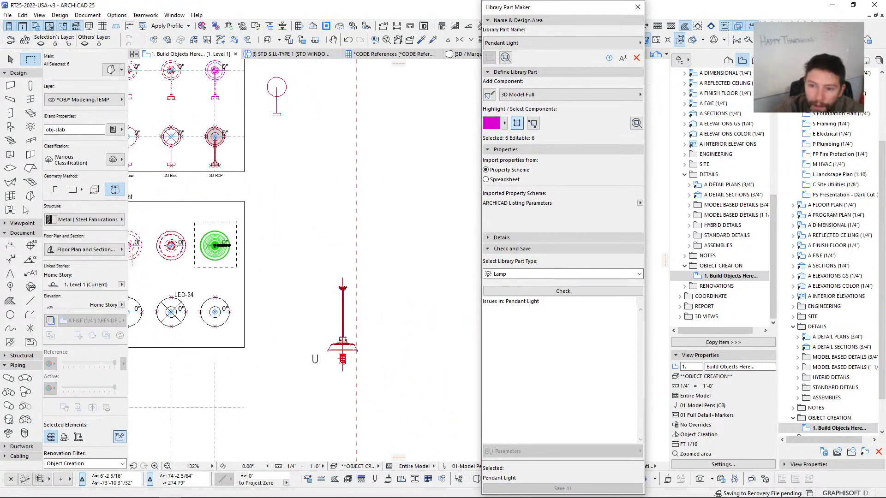
pyautogui.press('Escape')
pyautogui.click(30, 128)
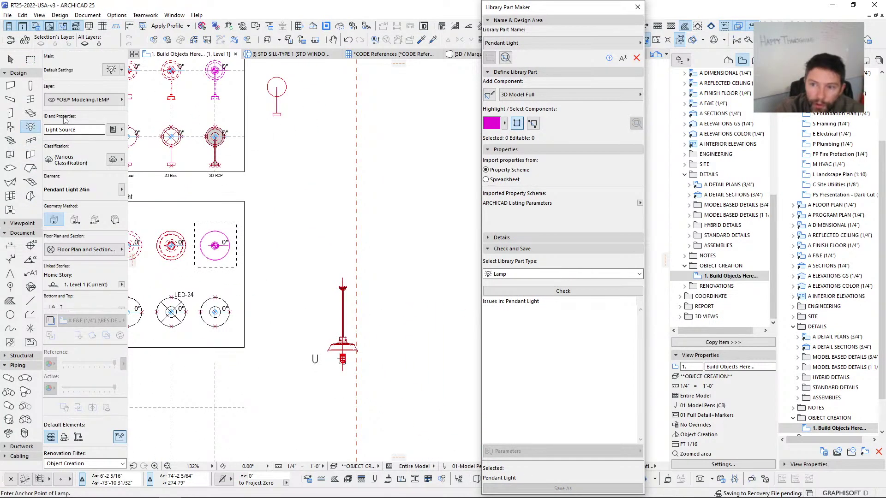
pyautogui.moveTo(177, 235); pyautogui.dragTo(198, 225, button='middle')
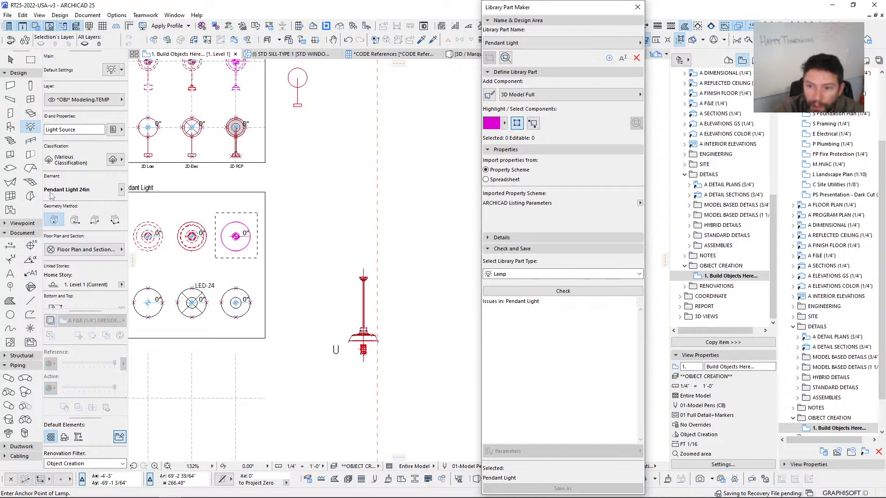
pyautogui.moveTo(274, 260); pyautogui.dragTo(349, 257, button='middle')
pyautogui.click(308, 232)
pyautogui.keyDown('shift'); pyautogui.click(308, 247); pyautogui.keyUp('shift')
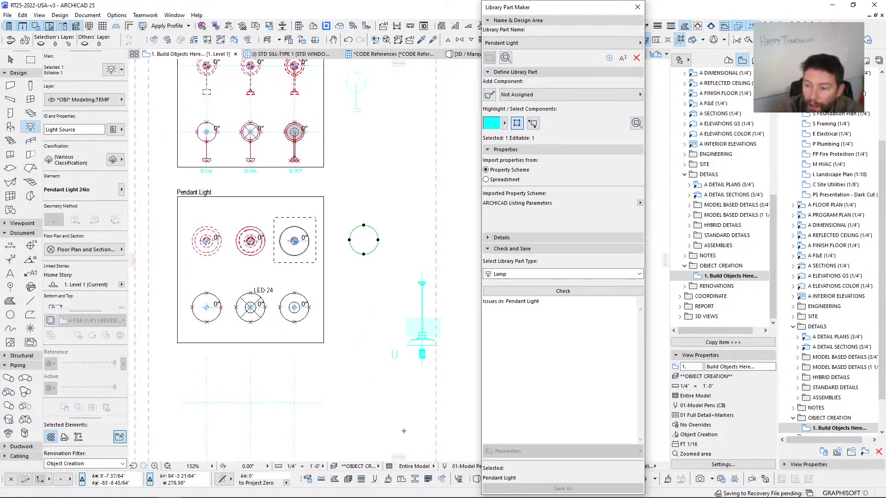
# Step: Check the placed lamp's plan symbol under the 02 Full Detail and 04 Med Detail model view options
pyautogui.moveTo(559, 9); pyautogui.dragTo(699, 41)
pyautogui.moveTo(509, 424); pyautogui.dragTo(509, 426, button='middle')
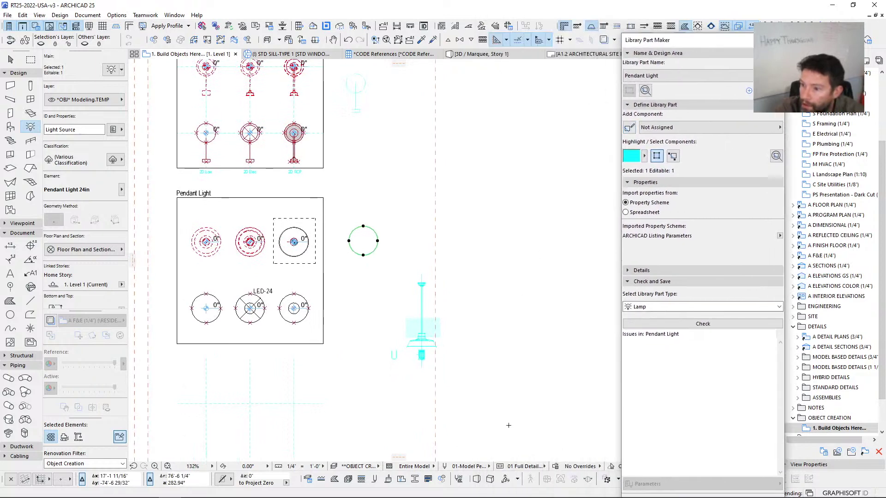
pyautogui.click(526, 467)
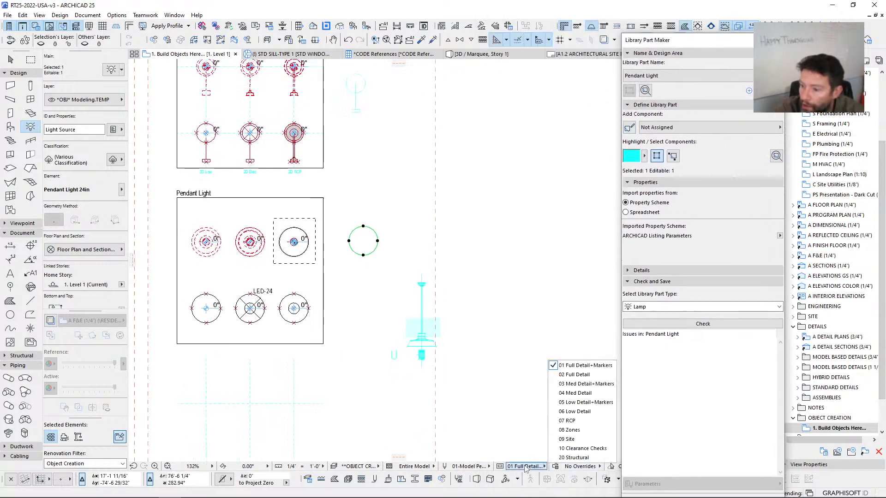
pyautogui.click(577, 374)
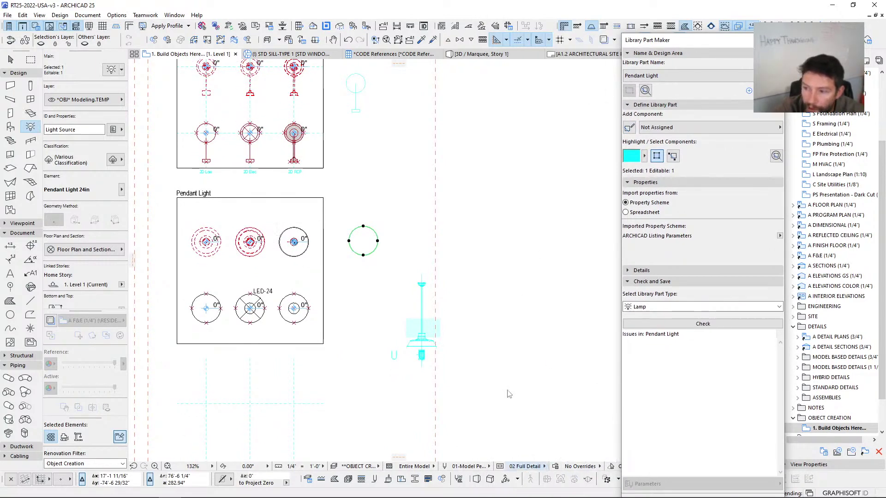
pyautogui.click(525, 466)
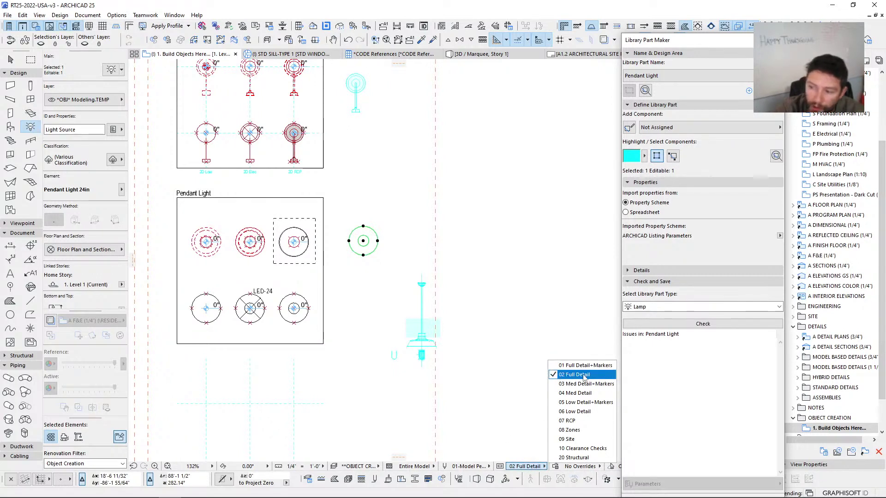
pyautogui.click(577, 393)
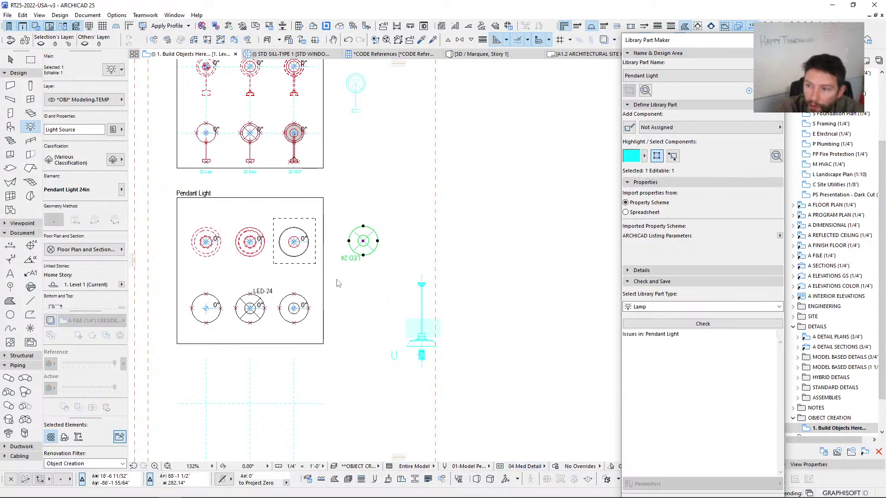
pyautogui.scroll(3, 337, 284)
# Step: Set the placed pendant lamp's rotation angle to 0°
pyautogui.scroll(-9, 87, 251)
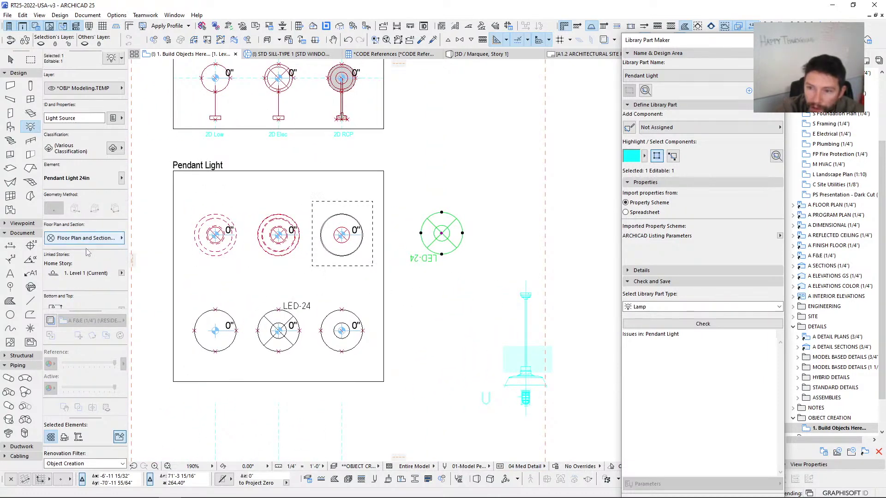
pyautogui.scroll(-9, 109, 279)
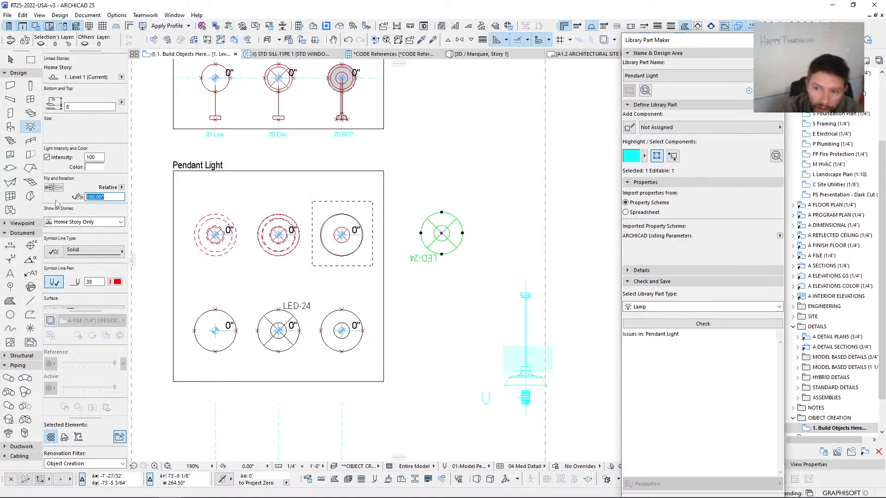
pyautogui.write('0')
pyautogui.press('Return')
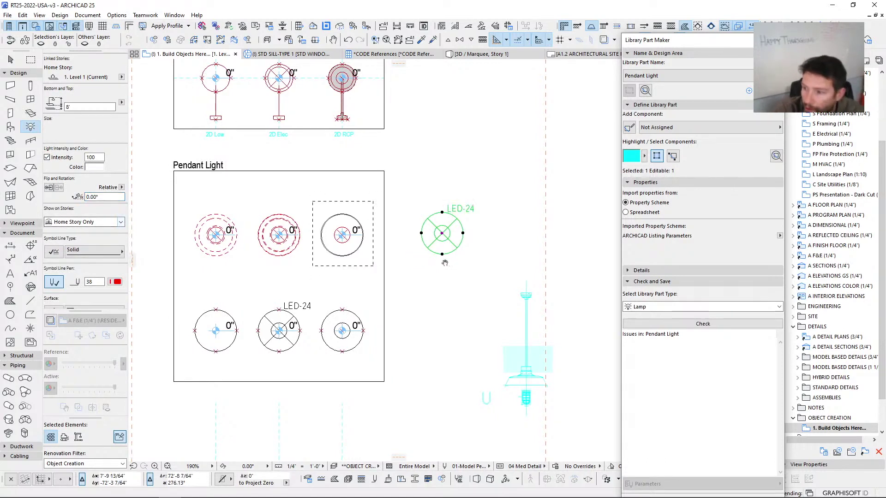
pyautogui.moveTo(444, 263); pyautogui.dragTo(442, 275, button='middle')
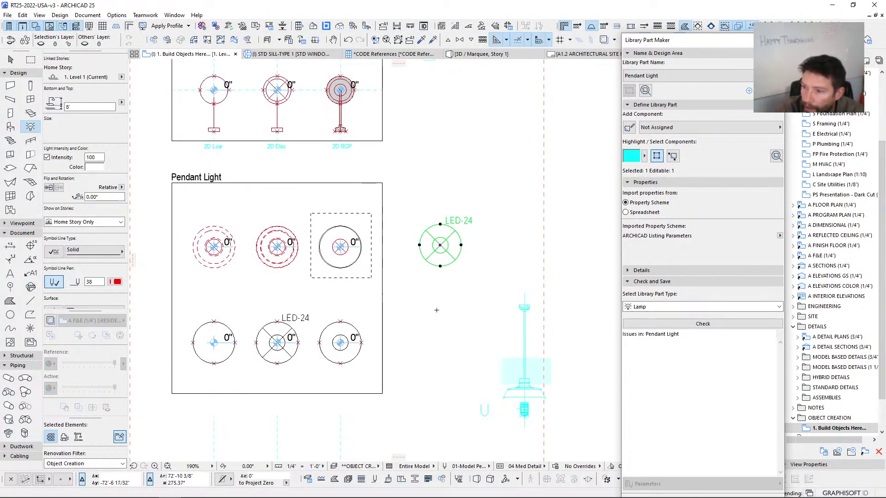
# Step: Compare the lamp's plan symbol under the 06 Low Detail and 07 RCP model view options with the source symbols
pyautogui.click(526, 467)
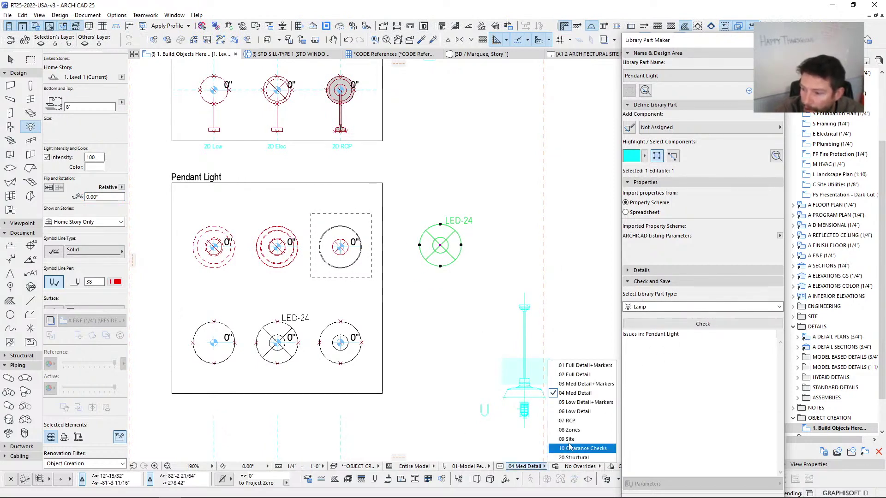
pyautogui.click(579, 418)
pyautogui.click(524, 466)
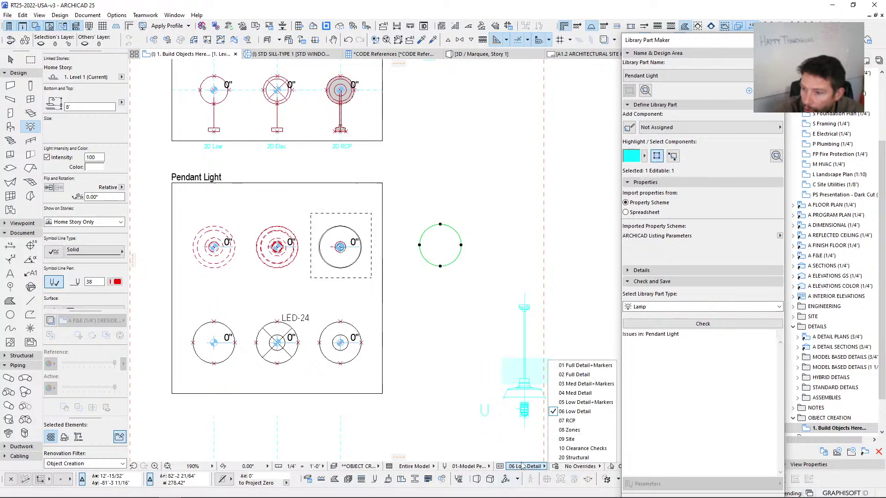
pyautogui.click(591, 427)
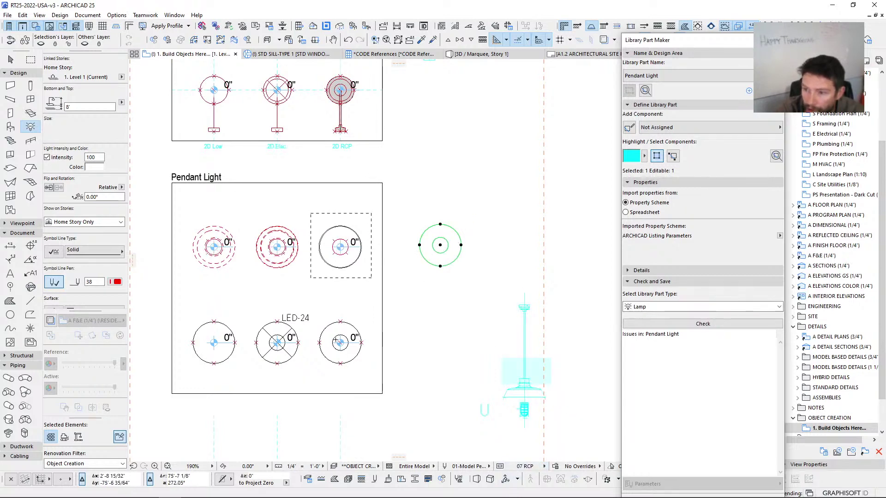
pyautogui.scroll(3, 443, 243)
pyautogui.scroll(-5, 435, 264)
pyautogui.scroll(3, 376, 264)
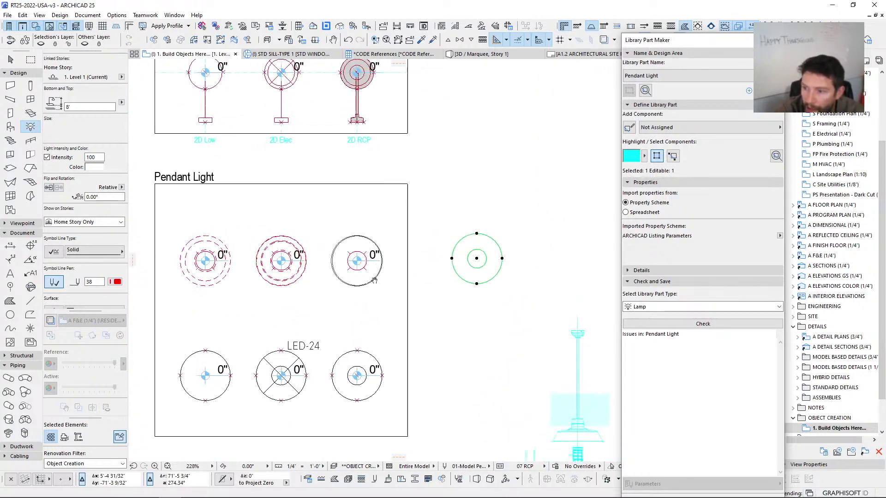
pyautogui.moveTo(442, 276); pyautogui.dragTo(434, 267, button='middle')
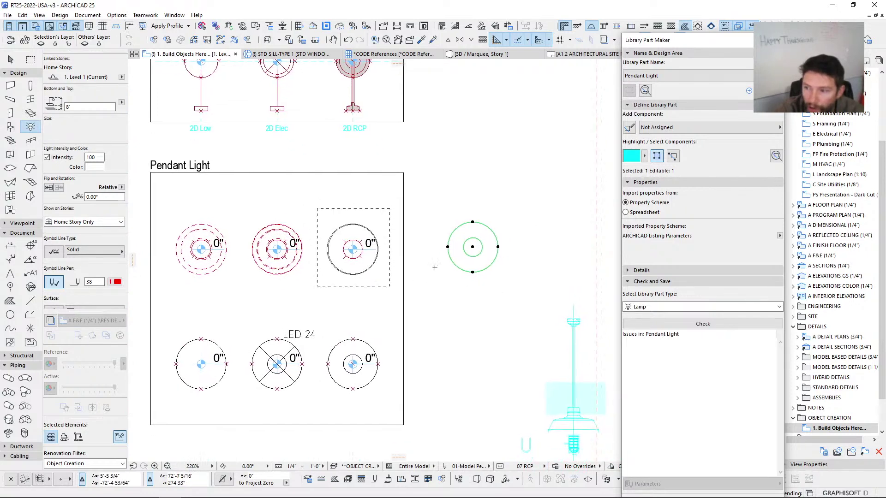
pyautogui.scroll(-3, 382, 269)
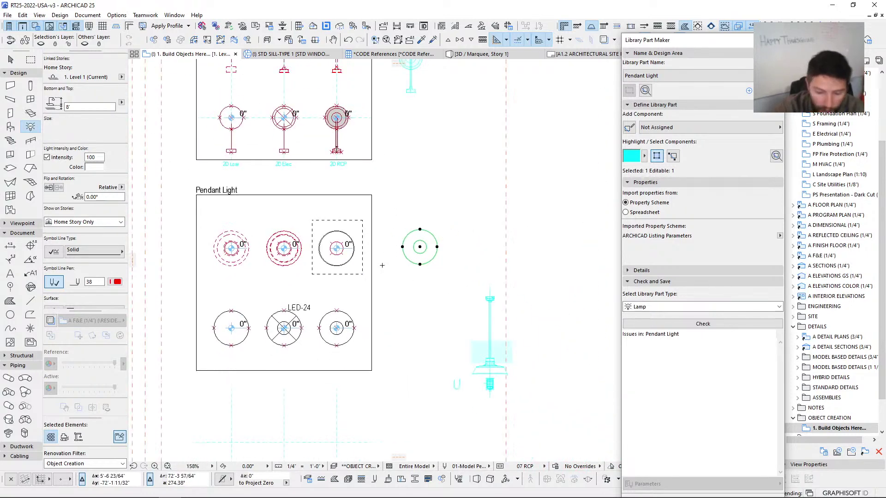
# Step: Show the placed lamp alone in 3D, select it and turn off its surface override
pyautogui.press('F5')
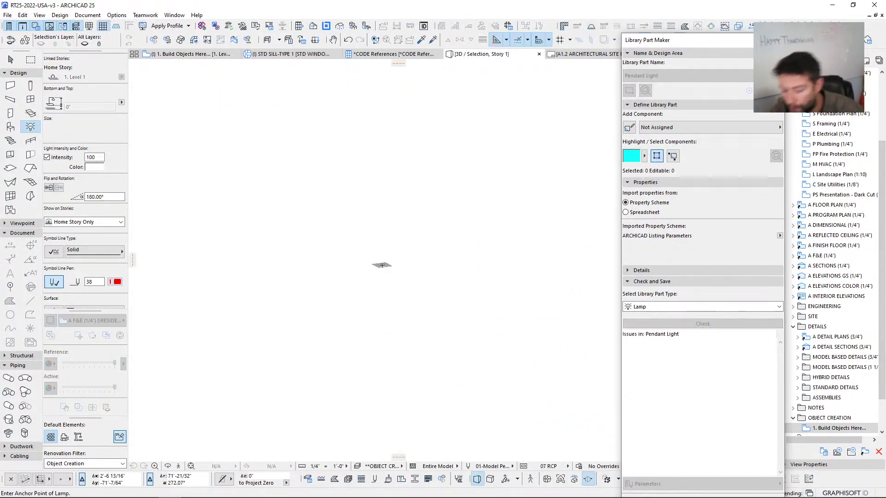
pyautogui.moveTo(383, 275)
pyautogui.keyDown('shift'); pyautogui.mouseDown(button='middle')
pyautogui.moveTo(377, 325)
pyautogui.moveTo(389, 334)
pyautogui.mouseUp(button='middle'); pyautogui.keyUp('shift')
pyautogui.click(392, 337)
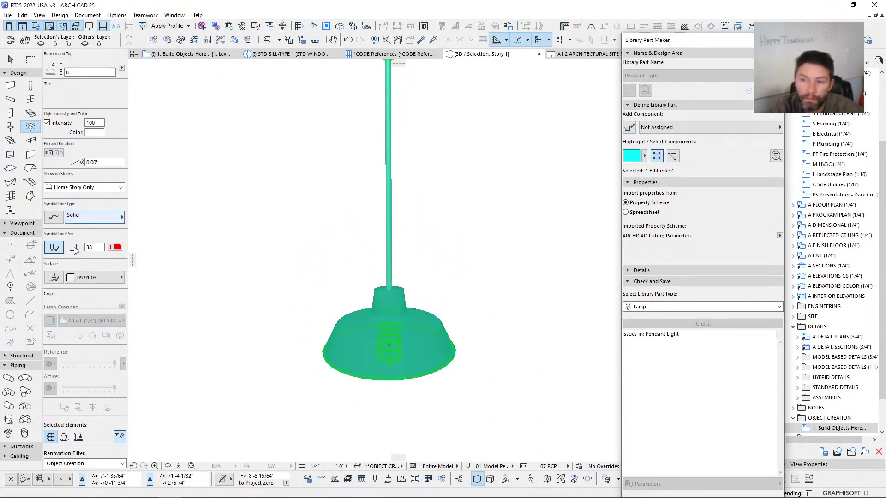
pyautogui.scroll(-1, 75, 250)
pyautogui.click(53, 271)
pyautogui.scroll(5, 97, 203)
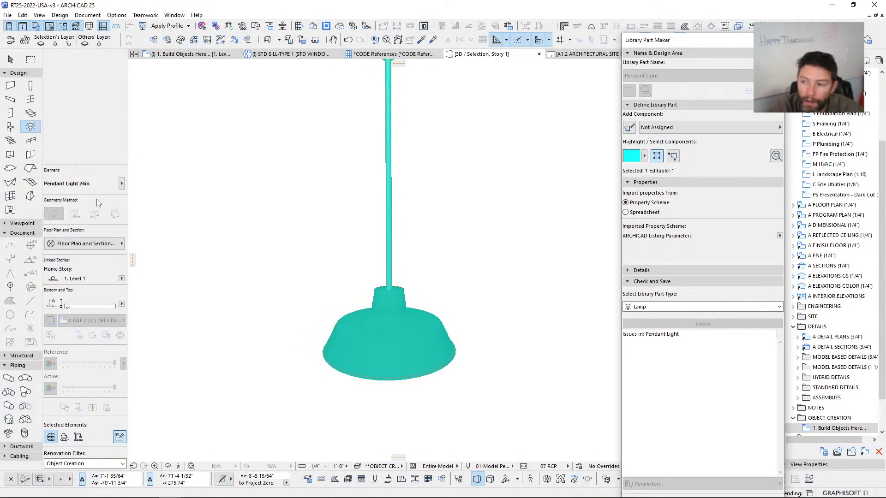
pyautogui.scroll(1, 97, 203)
# Step: Try overriding the lamp's surfaces with 09 91 03 | Paint | White Ceiling and preview the lamp in 3D within its settings
pyautogui.hotkey('ctrl', 't')
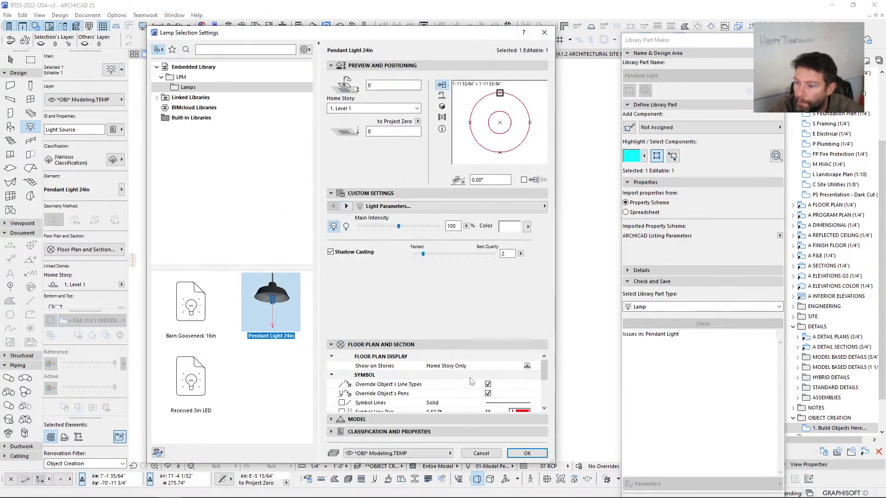
pyautogui.scroll(-3, 450, 387)
pyautogui.scroll(3, 451, 387)
pyautogui.scroll(-5, 451, 386)
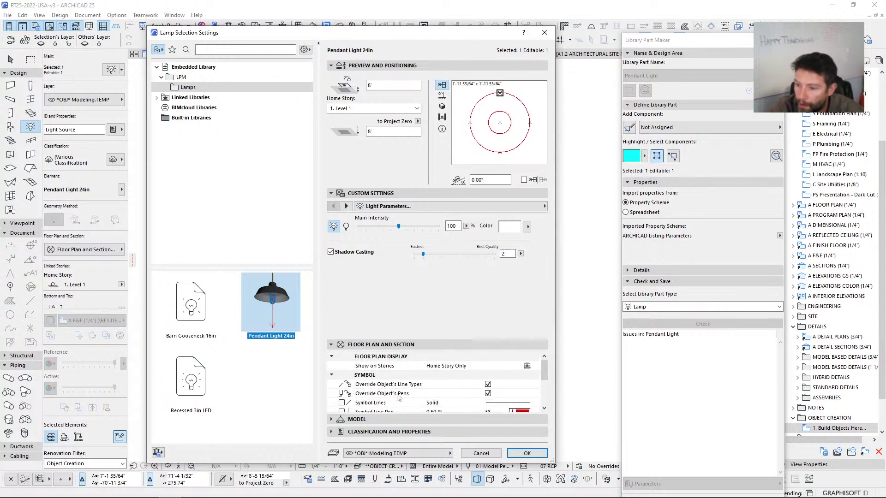
pyautogui.click(331, 420)
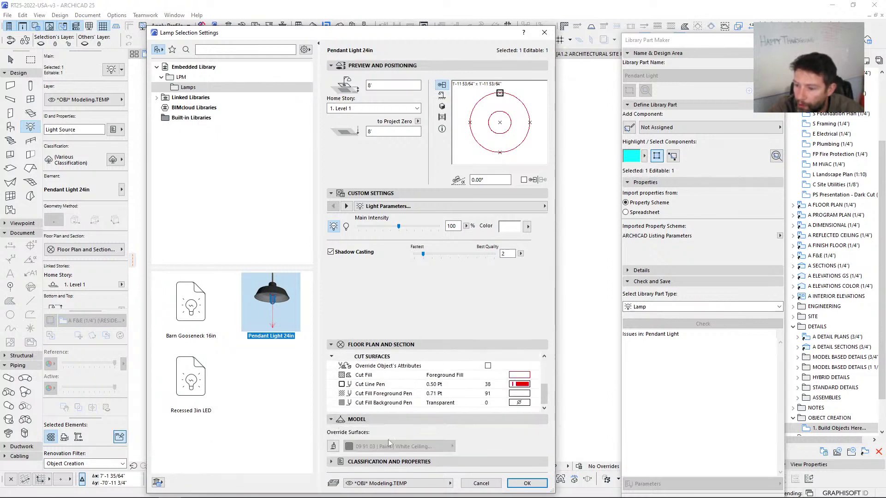
pyautogui.click(333, 446)
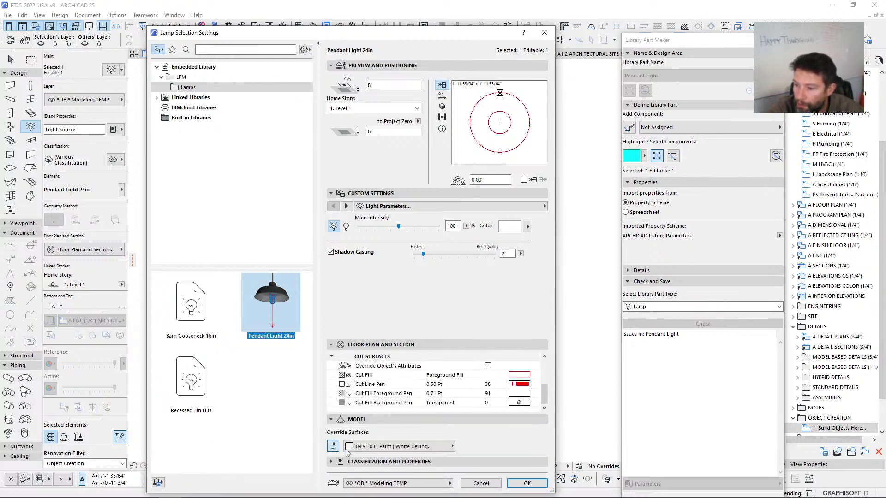
pyautogui.click(443, 108)
pyautogui.moveTo(457, 41); pyautogui.dragTo(431, 25)
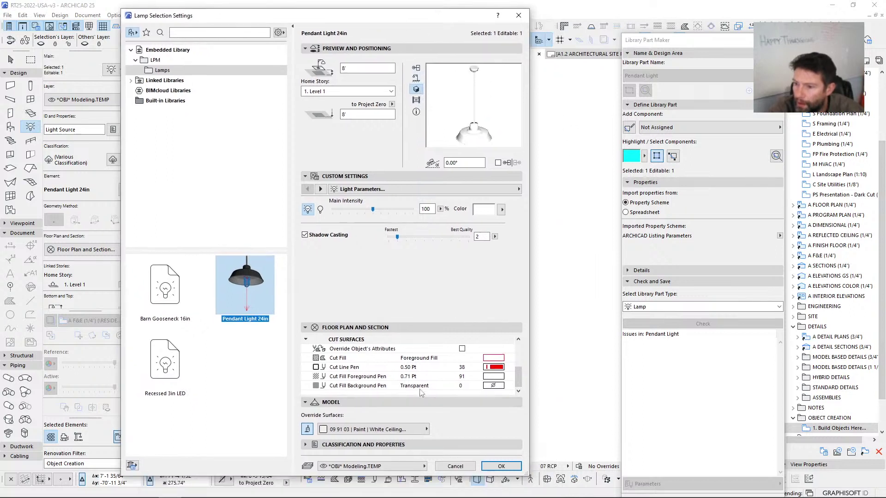
# Step: Review the lamp's surface and building material attributes with the surface override off, and accept the settings
pyautogui.scroll(5, 476, 371)
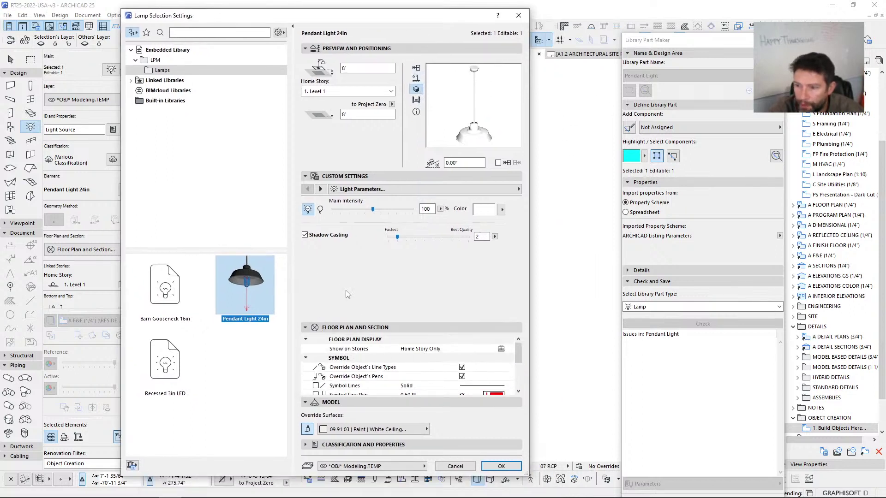
pyautogui.click(321, 189)
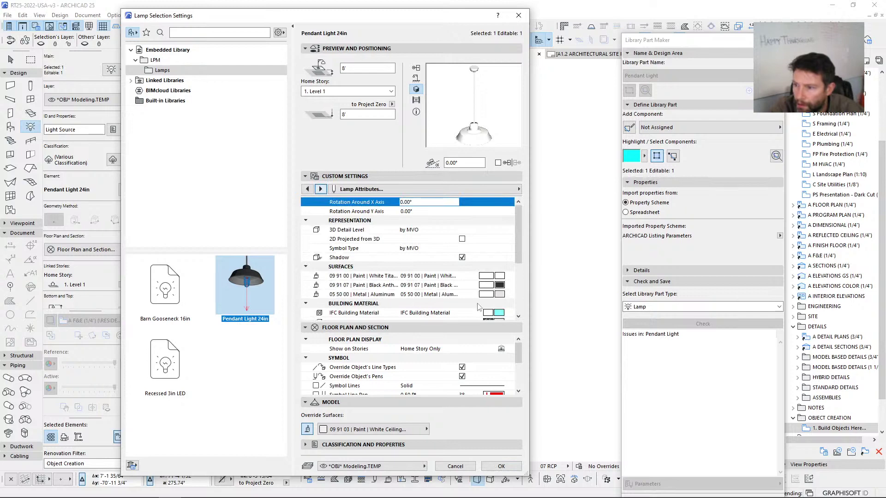
pyautogui.scroll(-3, 479, 307)
pyautogui.click(510, 258)
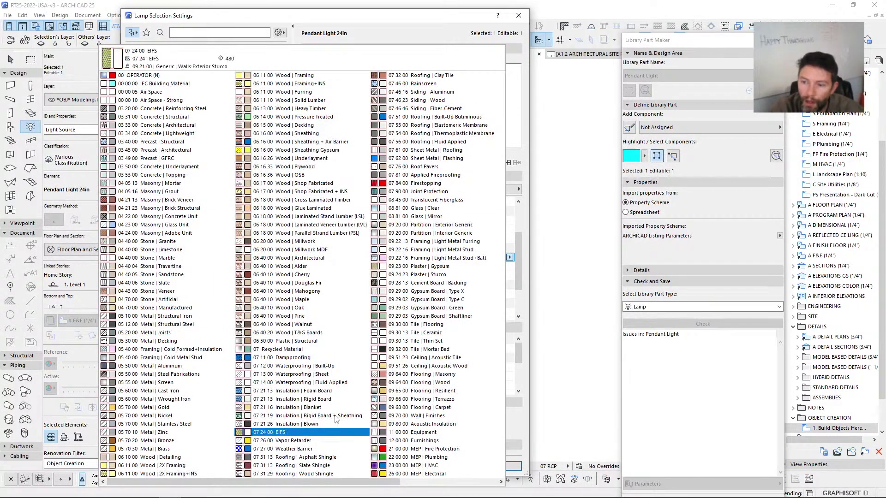
pyautogui.click(519, 266)
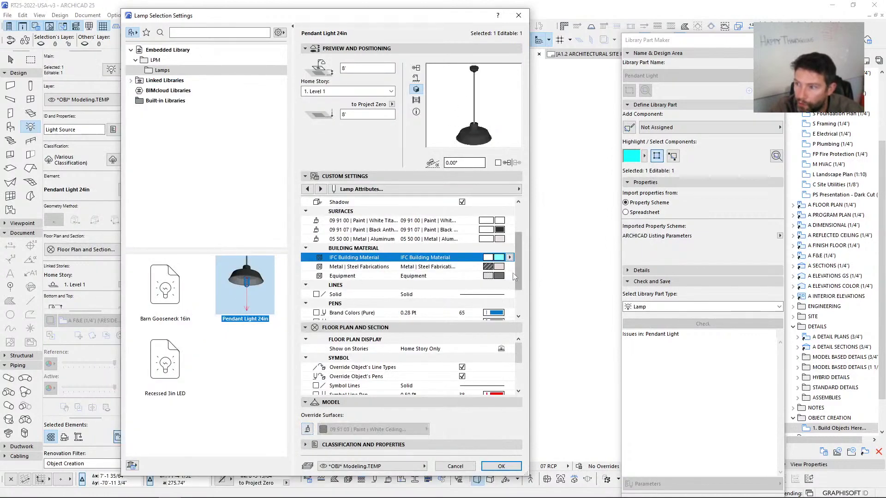
pyautogui.click(509, 258)
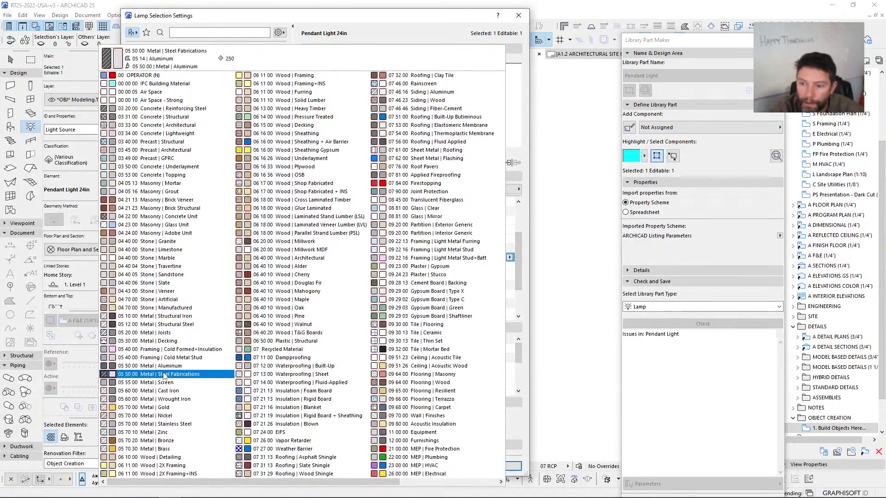
pyautogui.scroll(-1, 163, 375)
pyautogui.click(492, 167)
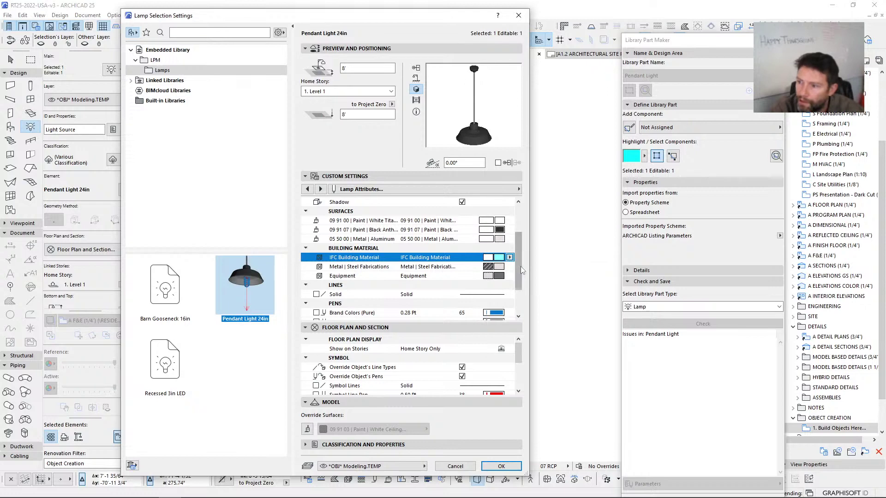
pyautogui.click(513, 466)
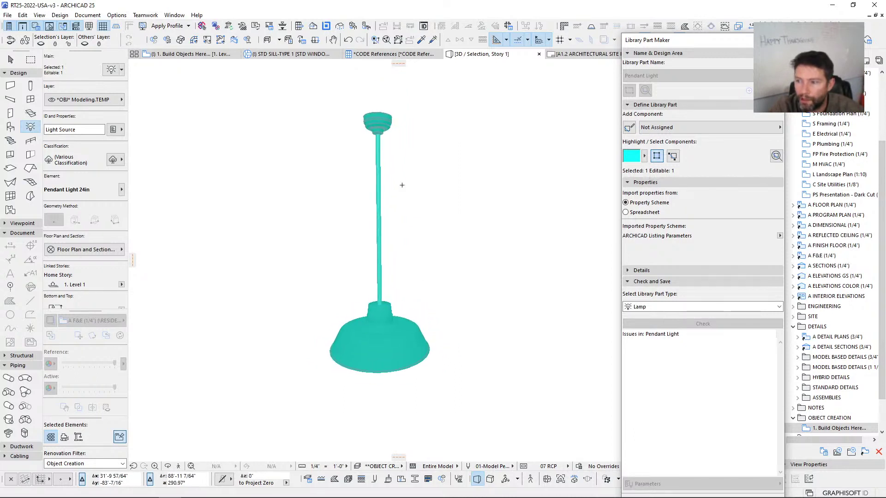
# Step: Turn off the library part component highlight and examine the lamp's canopy, stem, shade and caged bulb in 3D
pyautogui.click(657, 157)
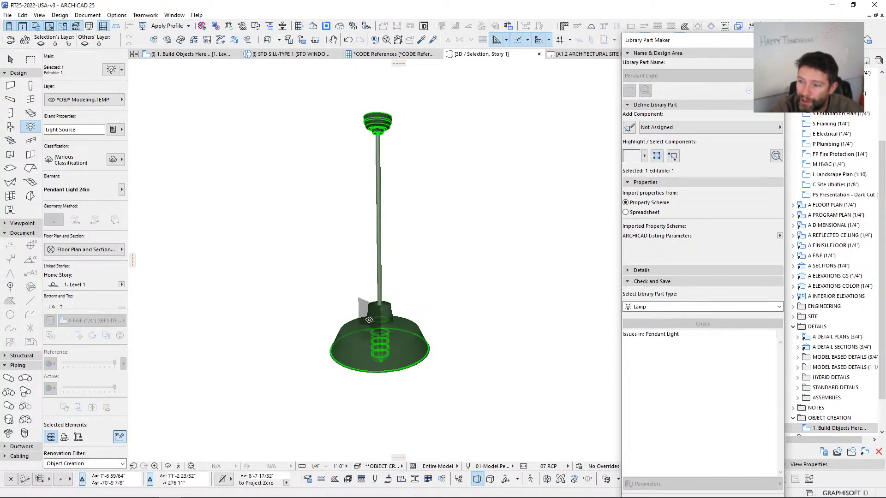
pyautogui.scroll(3, 403, 305)
pyautogui.scroll(5, 403, 305)
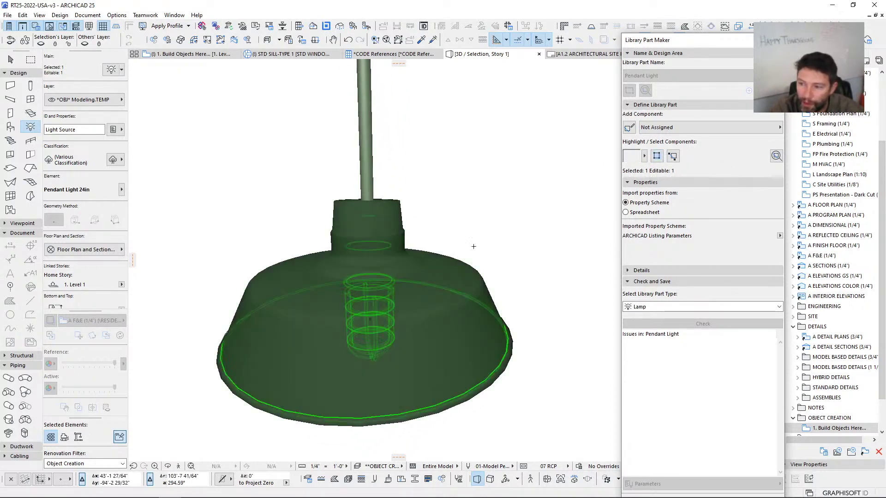
pyautogui.scroll(-3, 405, 249)
pyautogui.keyDown('shift'); pyautogui.moveTo(401, 261); pyautogui.dragTo(356, 182, button='middle'); pyautogui.keyUp('shift')
pyautogui.scroll(-4, 399, 259)
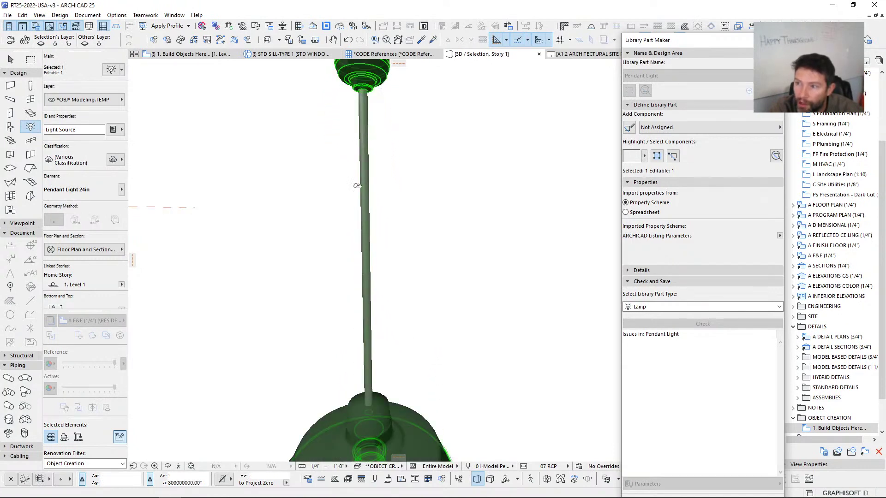
pyautogui.scroll(4, 360, 240)
pyautogui.keyDown('shift'); pyautogui.moveTo(359, 241); pyautogui.dragTo(367, 267, button='middle'); pyautogui.keyUp('shift')
pyautogui.scroll(-2, 367, 266)
pyautogui.scroll(-3, 367, 266)
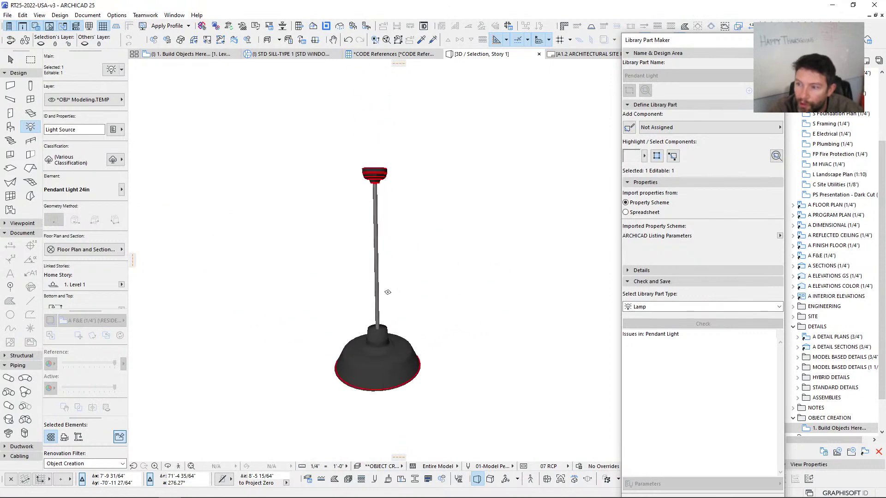
pyautogui.keyDown('shift'); pyautogui.moveTo(386, 297); pyautogui.dragTo(364, 350, button='middle'); pyautogui.keyUp('shift')
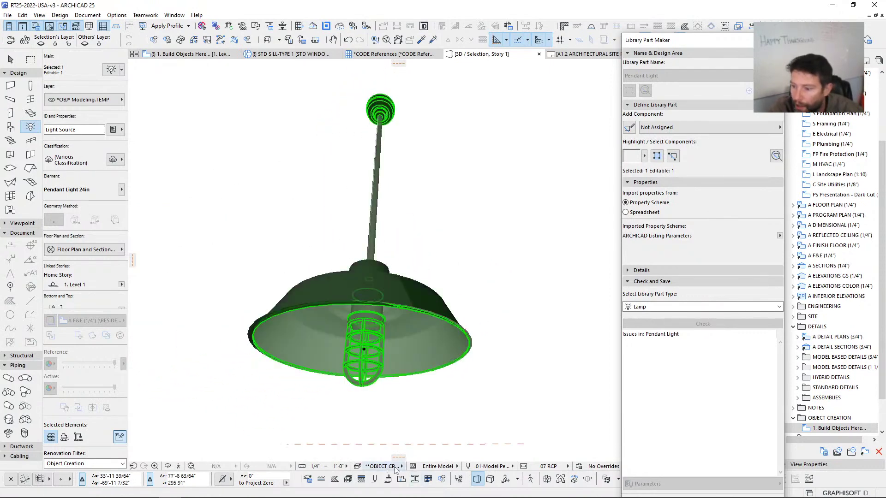
# Step: Compare the lamp's 3D model under the 02 Full Detail, 04 Med Detail and 06 Low Detail model view options
pyautogui.click(549, 466)
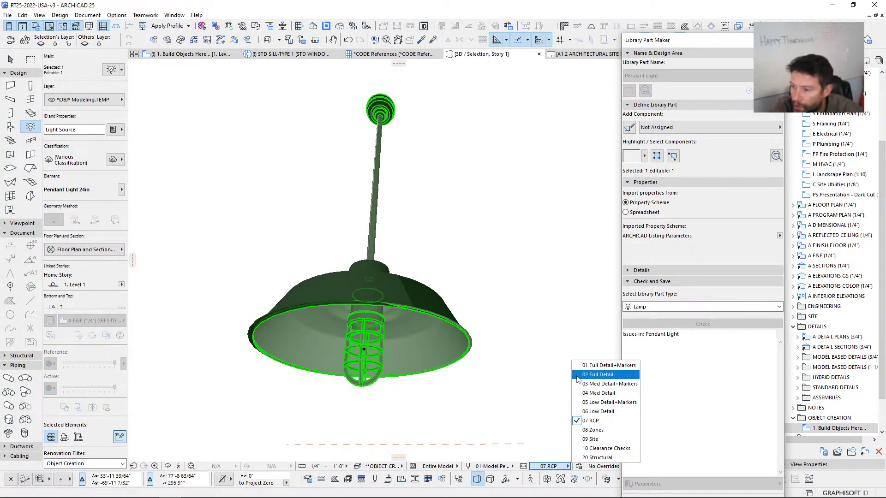
pyautogui.click(595, 375)
pyautogui.click(550, 466)
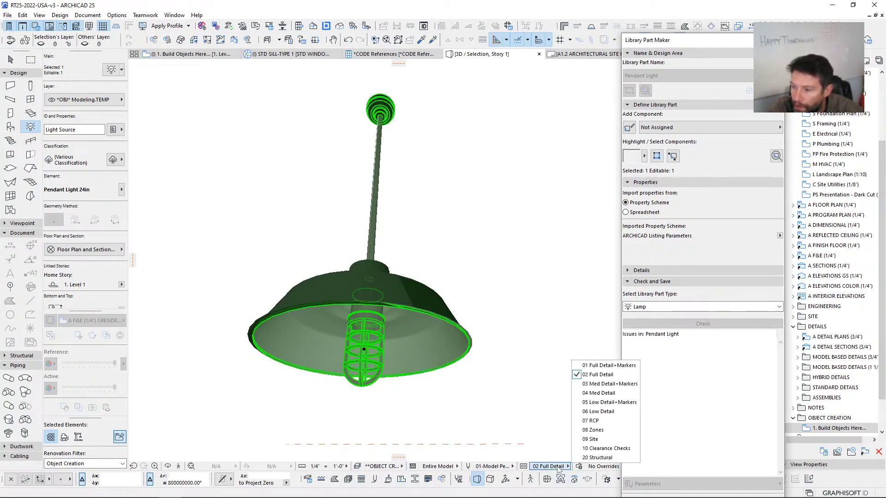
pyautogui.click(599, 393)
pyautogui.keyDown('shift'); pyautogui.moveTo(406, 335); pyautogui.dragTo(387, 236, button='middle'); pyautogui.keyUp('shift')
pyautogui.click(549, 466)
pyautogui.click(597, 413)
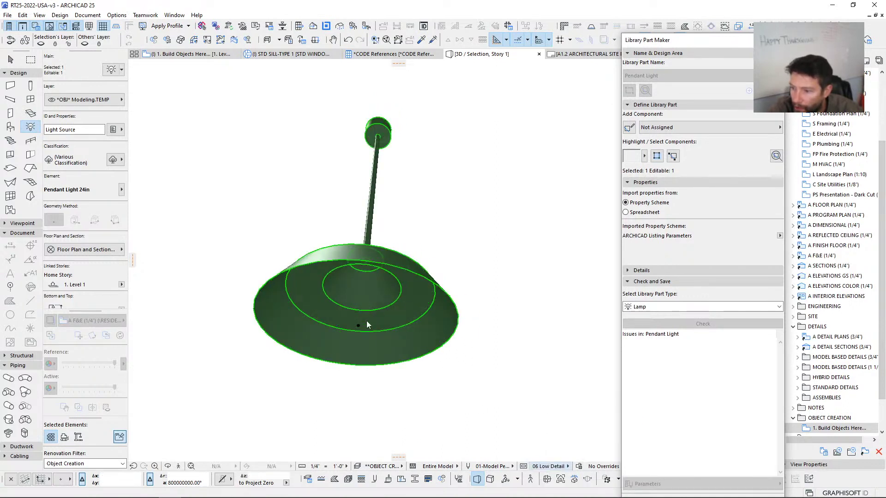
pyautogui.keyDown('shift'); pyautogui.moveTo(345, 305); pyautogui.dragTo(352, 295, button='middle'); pyautogui.keyUp('shift')
pyautogui.scroll(2, 351, 295)
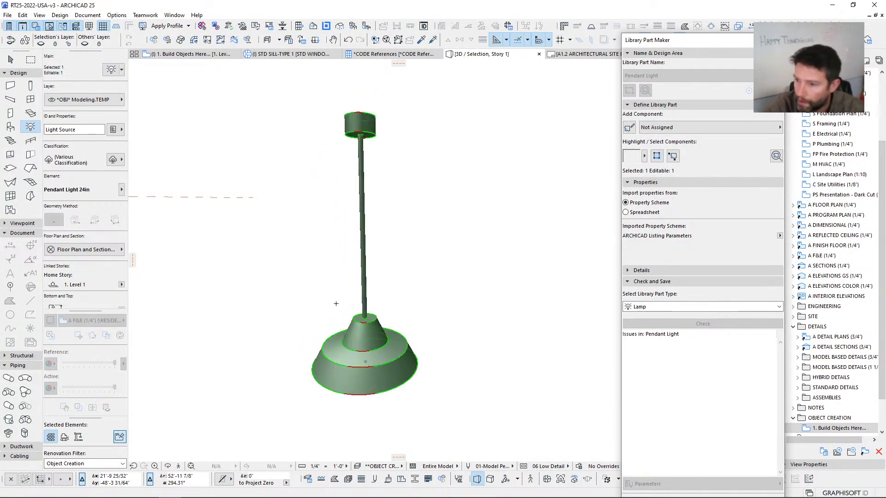
# Step: Return to the floor plan, clear the selection and examine the Pendant Light source symbols, elevation drawing and neighbouring fixture layout
pyautogui.press('F2')
pyautogui.press('Escape')
pyautogui.press('Escape')
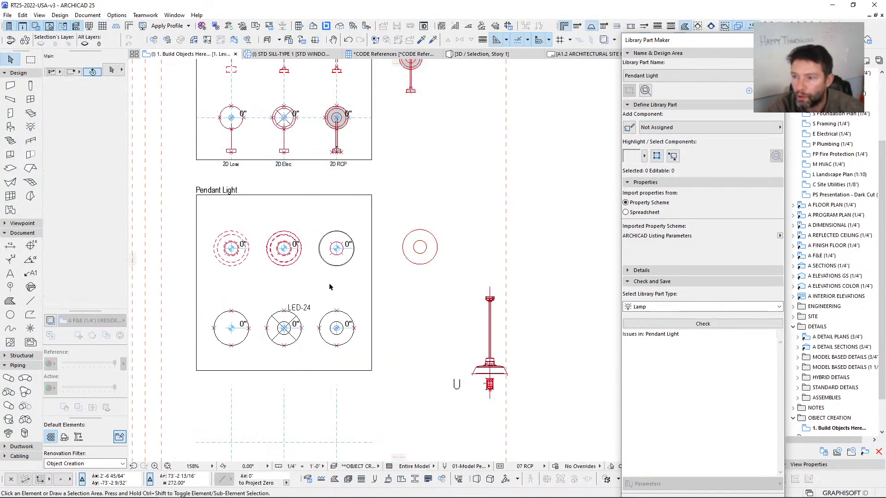
pyautogui.scroll(-3, 325, 279)
pyautogui.scroll(6, 325, 276)
pyautogui.moveTo(325, 276); pyautogui.dragTo(343, 256, button='middle')
pyautogui.scroll(-2, 343, 255)
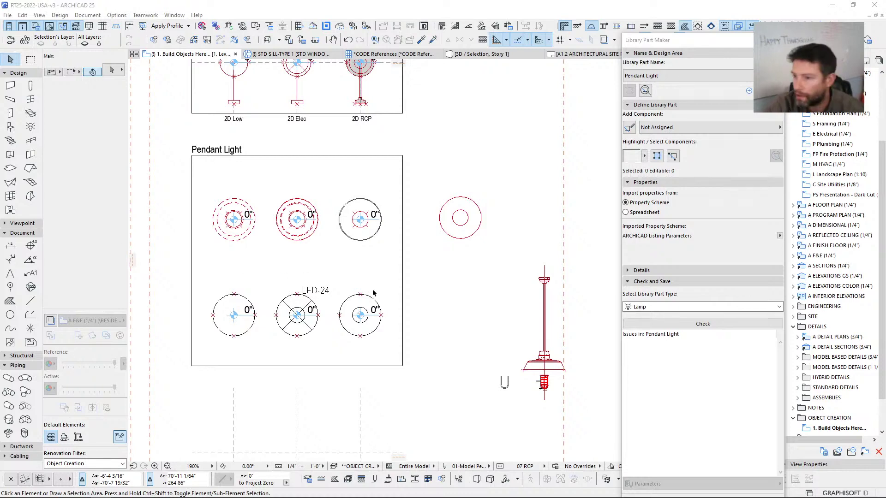
pyautogui.scroll(-2, 311, 279)
pyautogui.scroll(2, 312, 278)
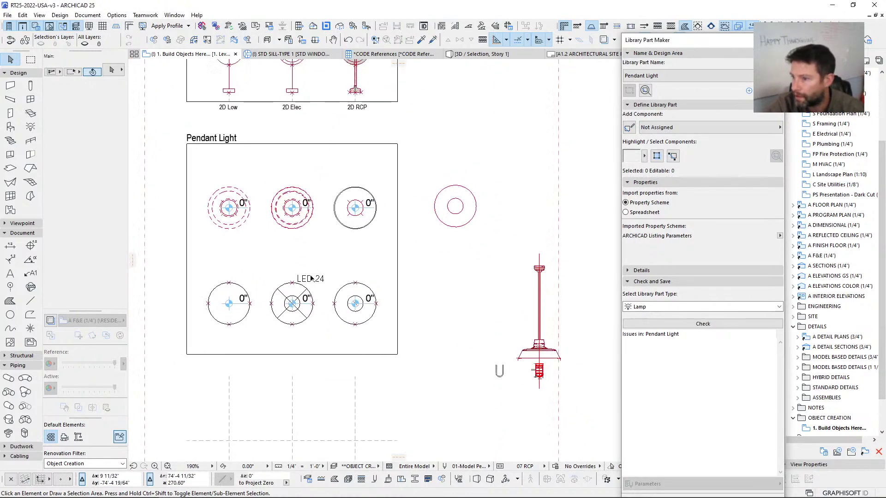
pyautogui.scroll(5, 539, 364)
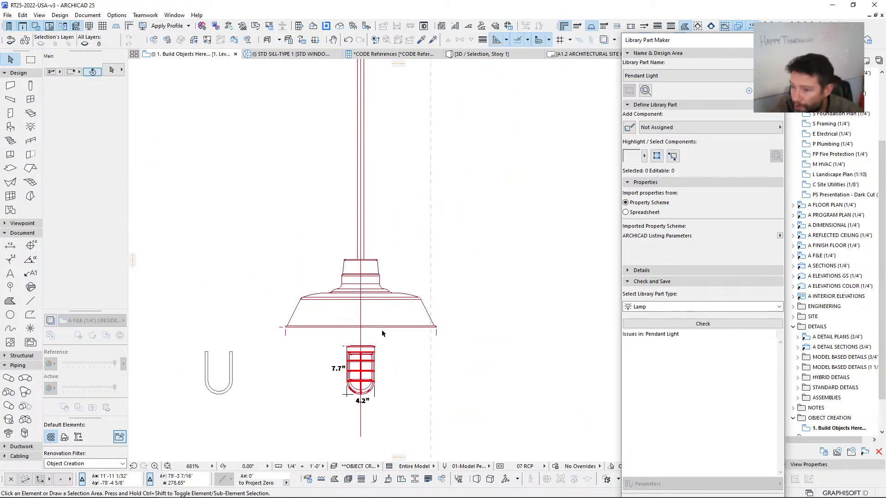
pyautogui.scroll(-6, 359, 370)
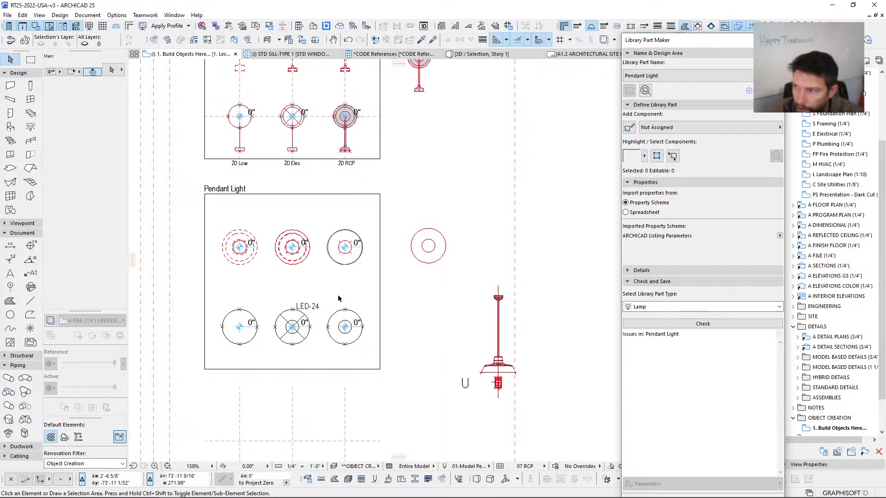
pyautogui.moveTo(454, 257); pyautogui.dragTo(450, 257, button='middle')
pyautogui.scroll(-3, 443, 249)
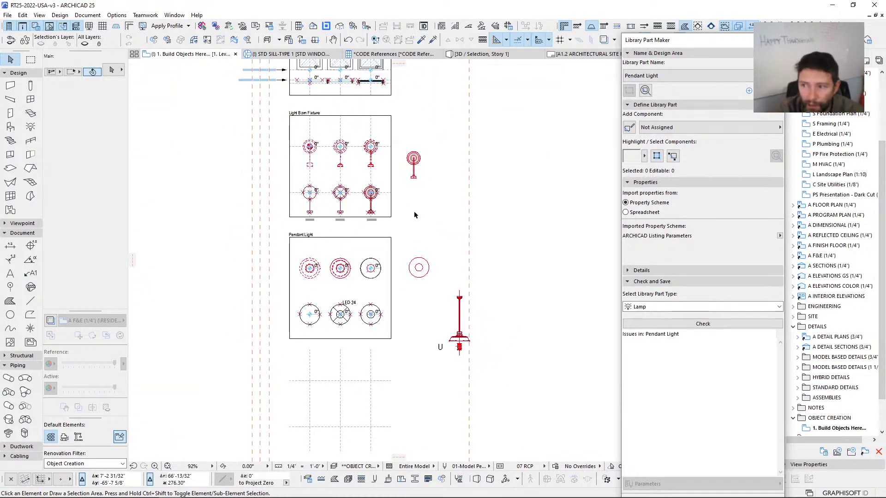
pyautogui.scroll(2, 414, 212)
pyautogui.moveTo(330, 313); pyautogui.dragTo(337, 313, button='middle')
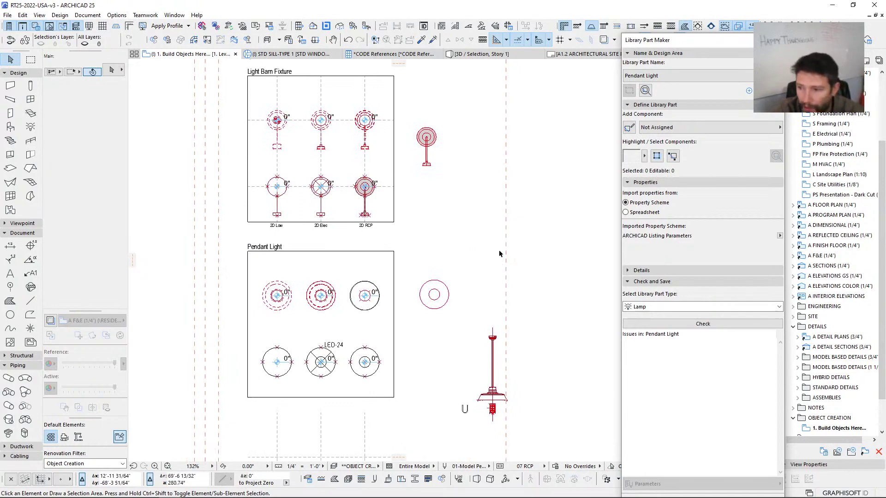
pyautogui.moveTo(473, 314); pyautogui.dragTo(469, 293, button='middle')
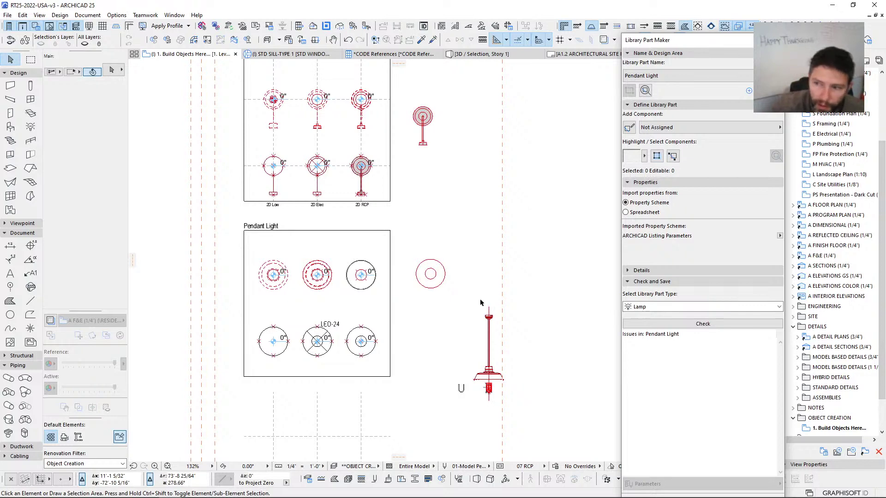
# Step: Select the column at the centre of the pendant's full 3D model to check its component assignment, and clear the selection
pyautogui.scroll(4, 340, 295)
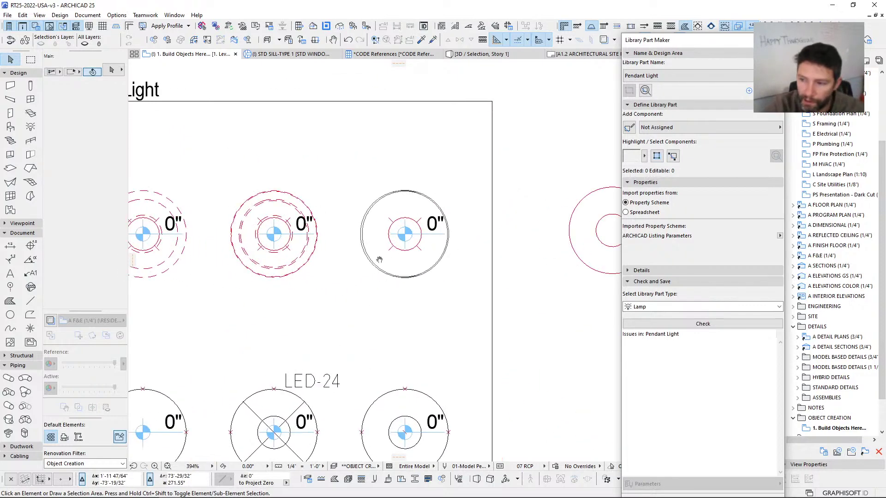
pyautogui.click(405, 234)
pyautogui.click(405, 234)
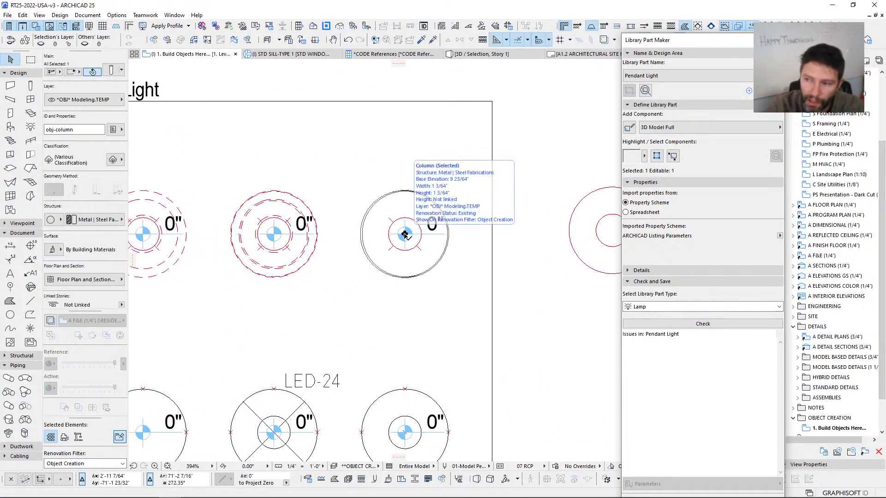
pyautogui.press('Escape')
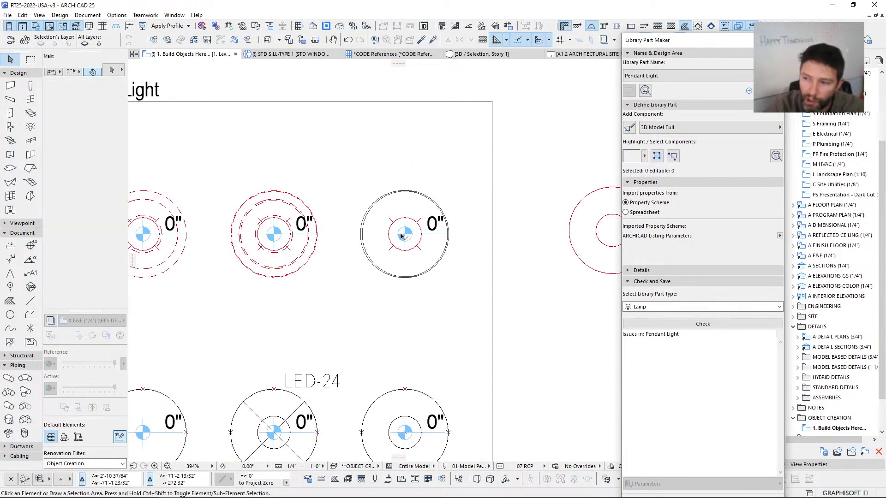
# Step: Select the placed pendant lamp beside the Pendant Light source frame on the floor plan
pyautogui.scroll(-4, 382, 245)
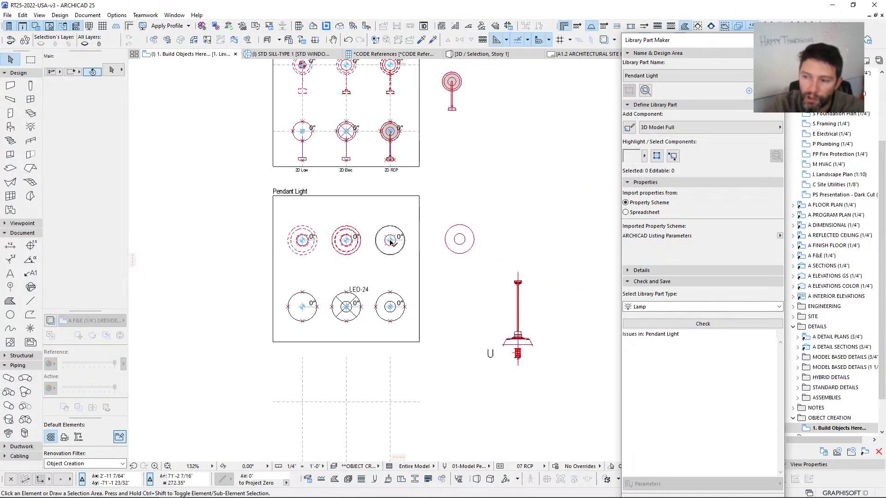
pyautogui.click(459, 240)
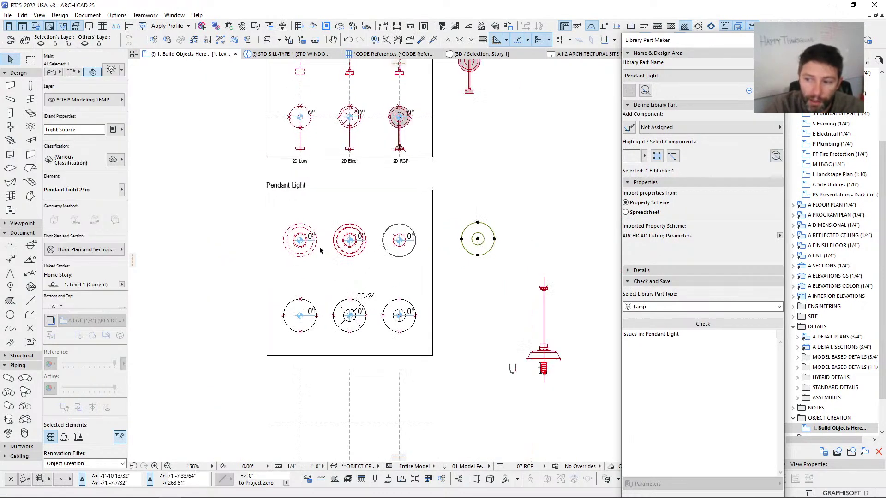
pyautogui.scroll(3, 319, 247)
pyautogui.moveTo(250, 211); pyautogui.dragTo(246, 249, button='middle')
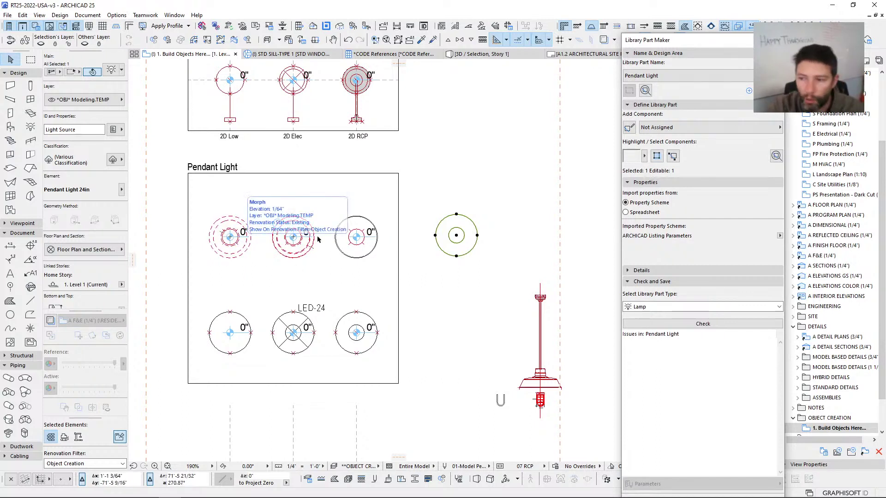
# Step: Examine the object creation layout, from the centerline markers and library part maker regions down to the Pendant Light source frame
pyautogui.moveTo(354, 255); pyautogui.dragTo(354, 262, button='middle')
pyautogui.scroll(-3, 292, 272)
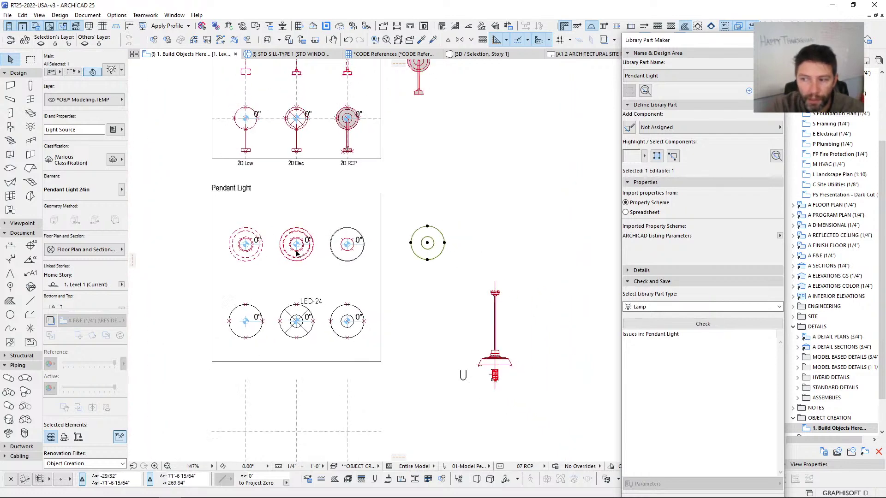
pyautogui.scroll(-12, 292, 272)
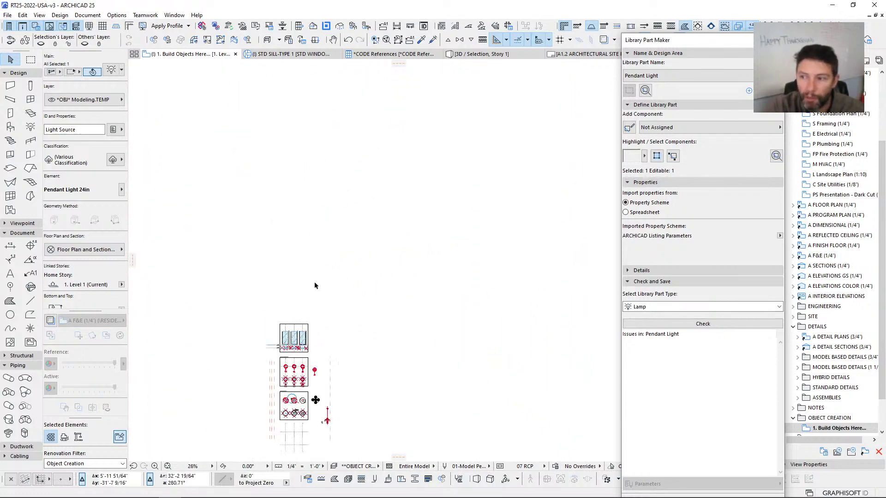
pyautogui.scroll(8, 301, 266)
pyautogui.moveTo(301, 126); pyautogui.dragTo(310, 326, button='middle')
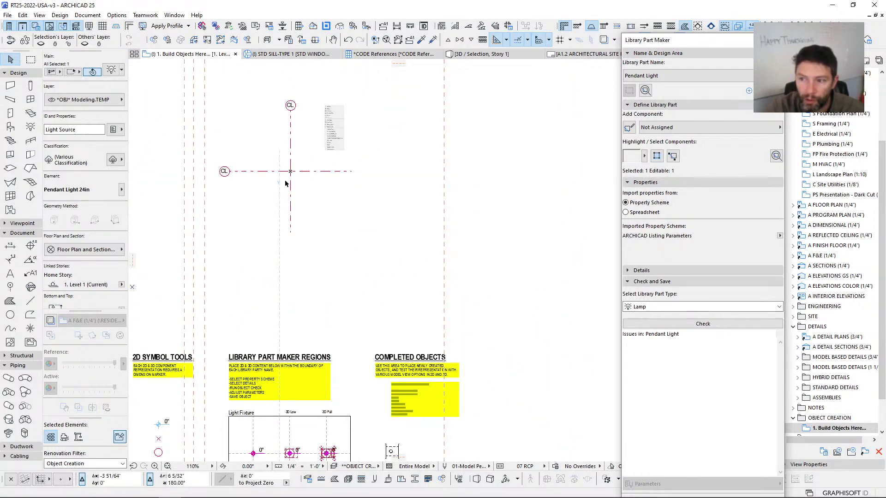
pyautogui.scroll(-6, 285, 186)
pyautogui.moveTo(287, 226); pyautogui.dragTo(302, 51, button='middle')
pyautogui.scroll(11, 297, 302)
pyautogui.moveTo(325, 305); pyautogui.dragTo(256, 246, button='middle')
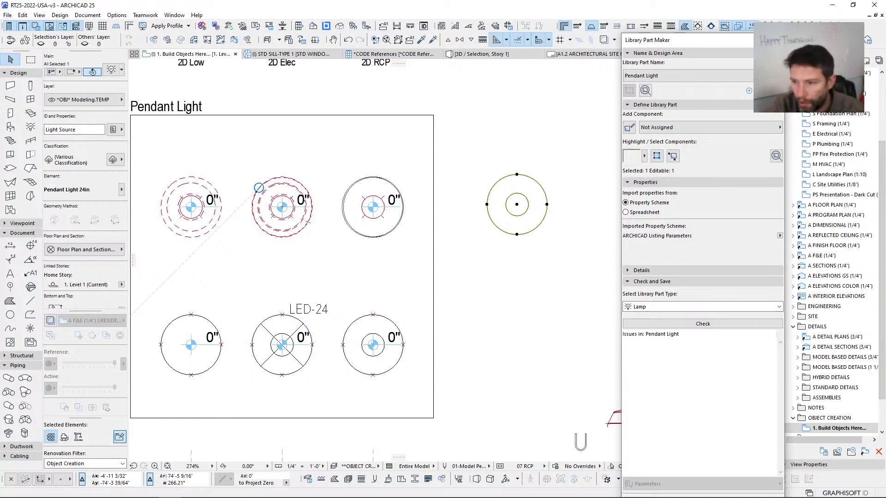
pyautogui.scroll(-3, 347, 282)
pyautogui.moveTo(347, 284); pyautogui.dragTo(347, 290, button='middle')
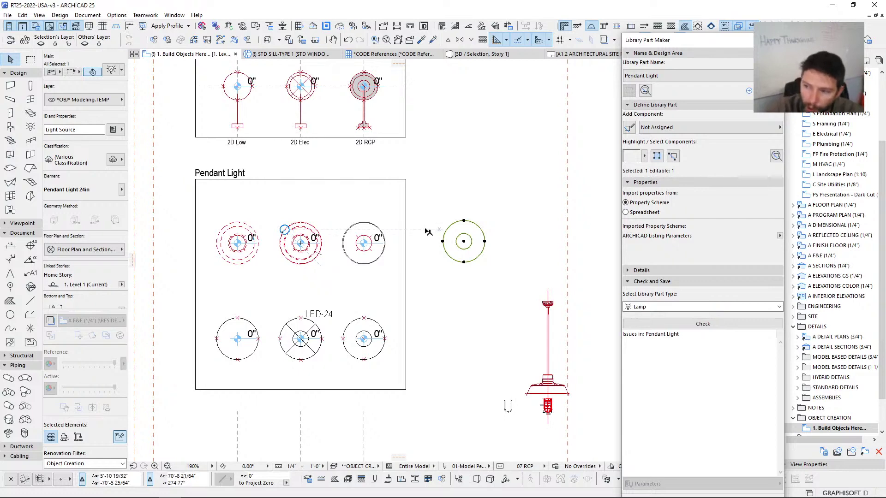
pyautogui.moveTo(371, 271); pyautogui.dragTo(401, 271, button='middle')
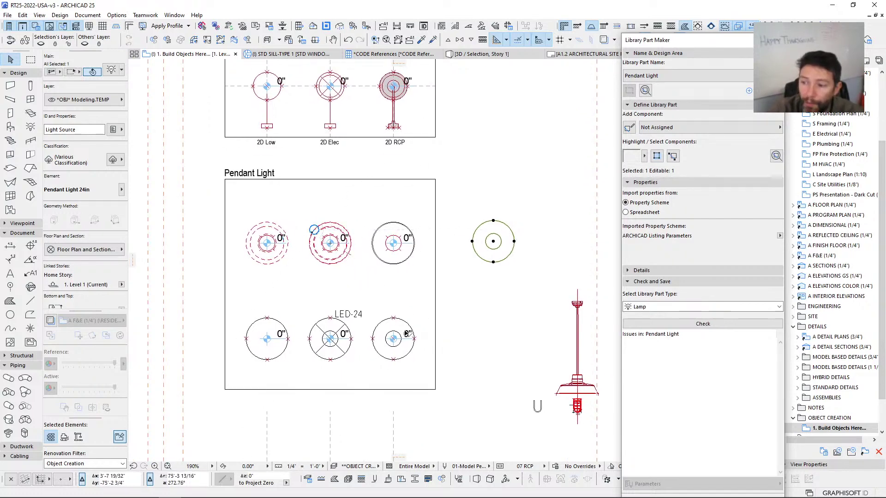
# Step: Select the inner circle of the Pendant Light's lower-row reflected ceiling plan symbol to check its component assignment
pyautogui.scroll(5, 399, 335)
pyautogui.click(399, 325)
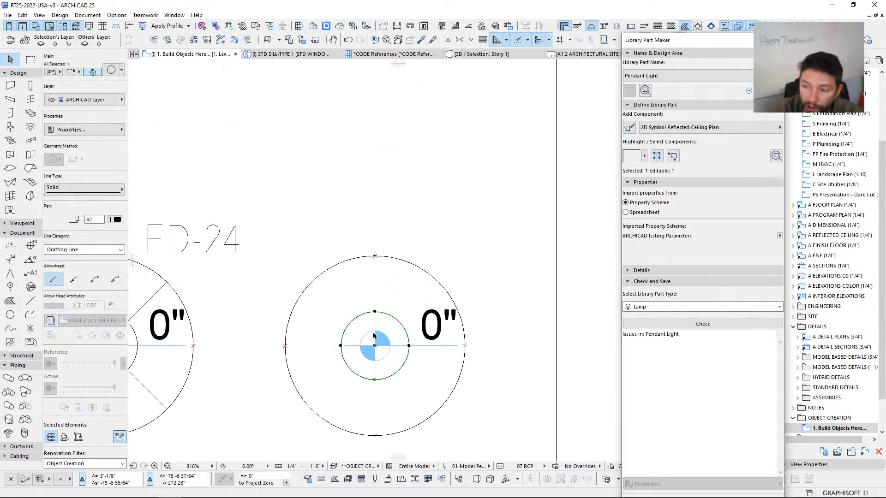
pyautogui.scroll(-6, 399, 325)
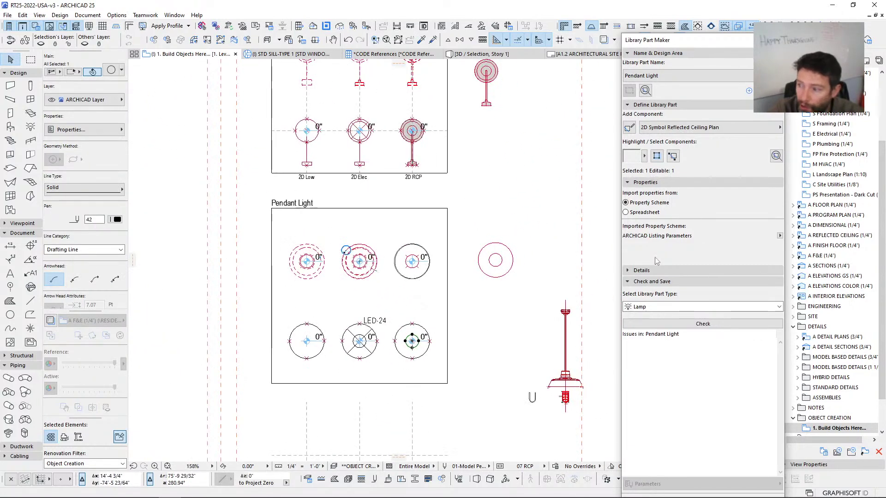
# Step: Reselect the placed pendant lamp beside the source frame and compare it with the Pendant Light source symbols
pyautogui.click(504, 272)
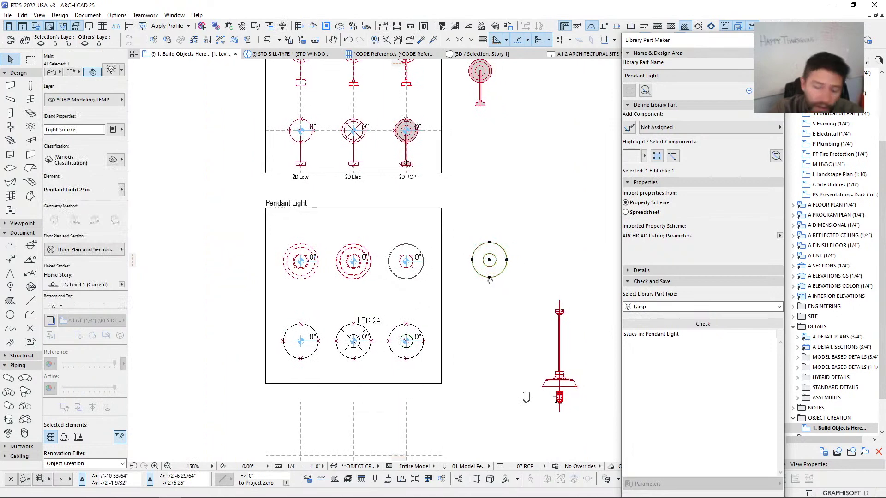
pyautogui.hscroll(2, 496, 277)
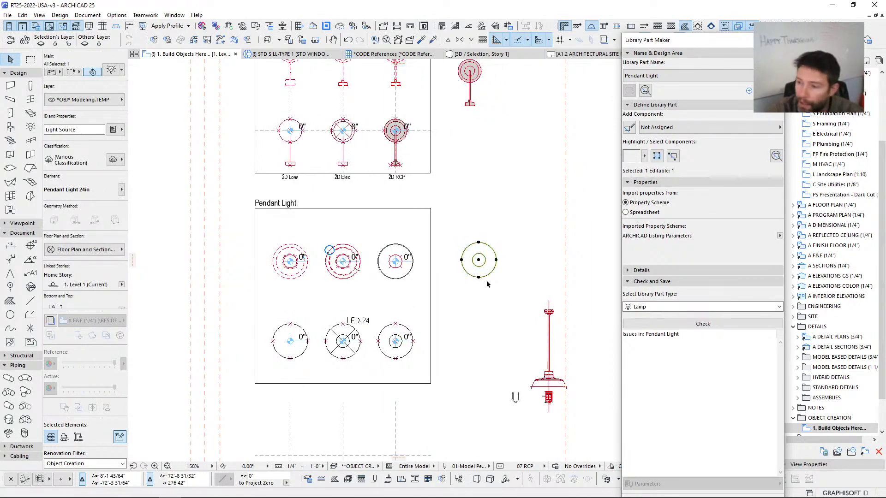
pyautogui.scroll(4, 391, 303)
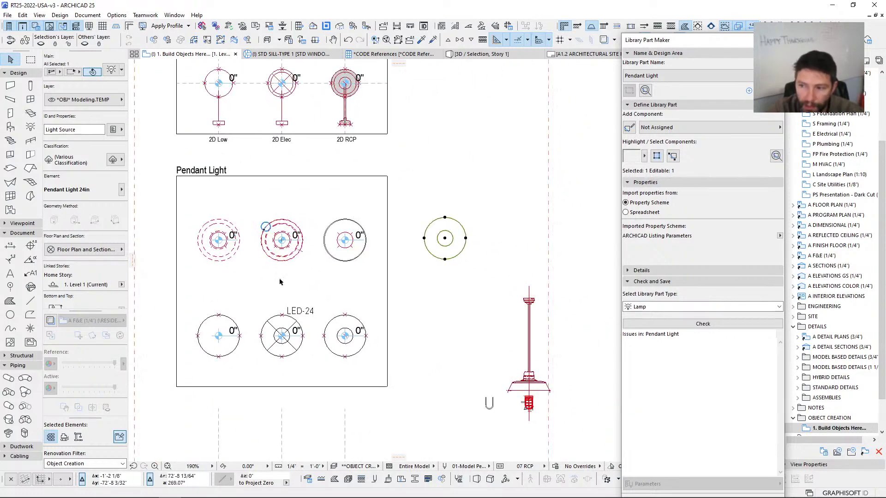
pyautogui.scroll(-3, 346, 308)
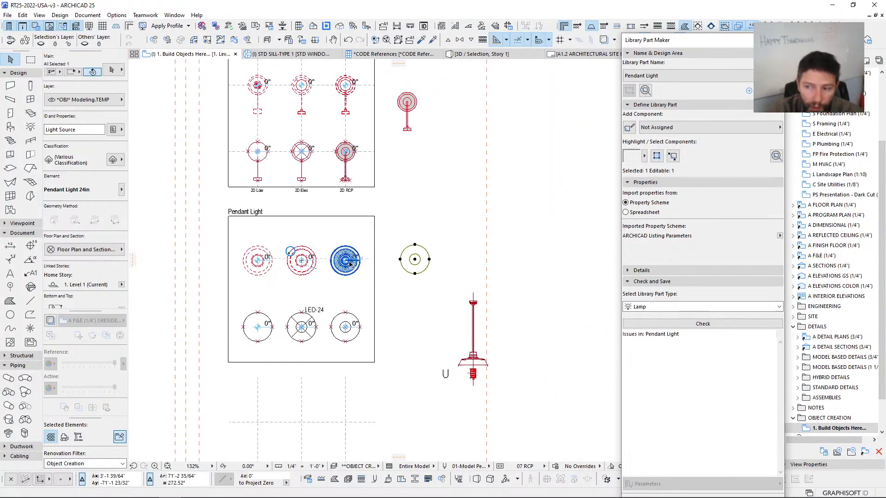
pyautogui.moveTo(370, 294); pyautogui.dragTo(368, 306, button='middle')
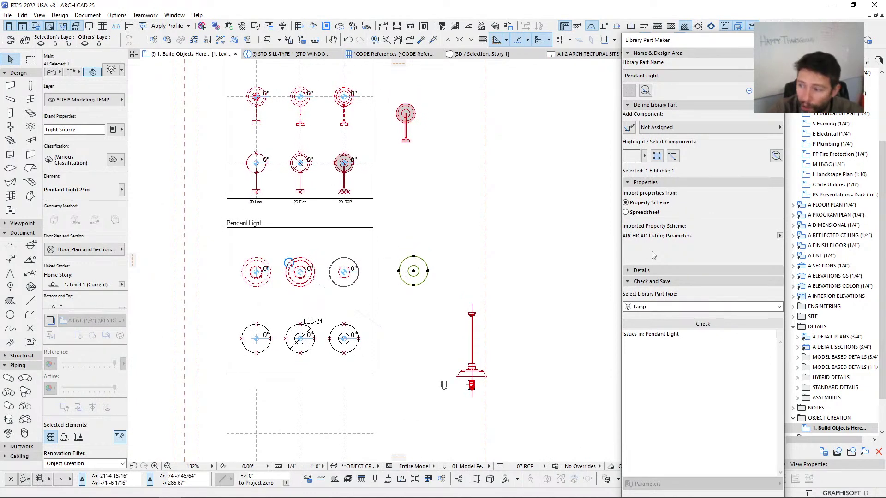
# Step: Run the library part check on Pendant Light with the Lamp part type
pyautogui.click(685, 327)
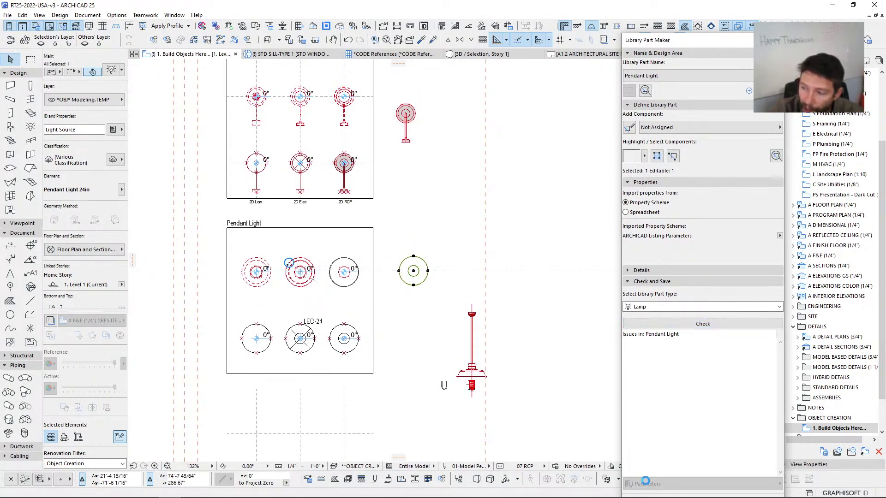
pyautogui.moveTo(446, 317); pyautogui.dragTo(463, 296, button='middle')
pyautogui.scroll(2, 411, 303)
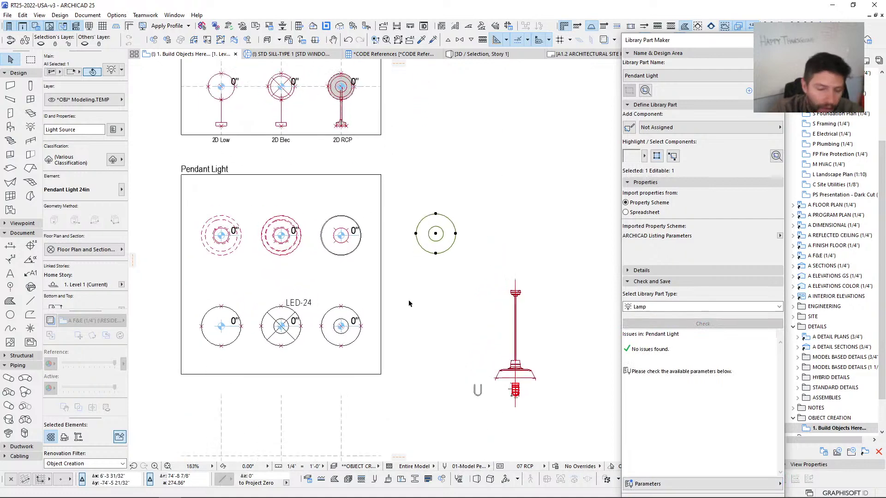